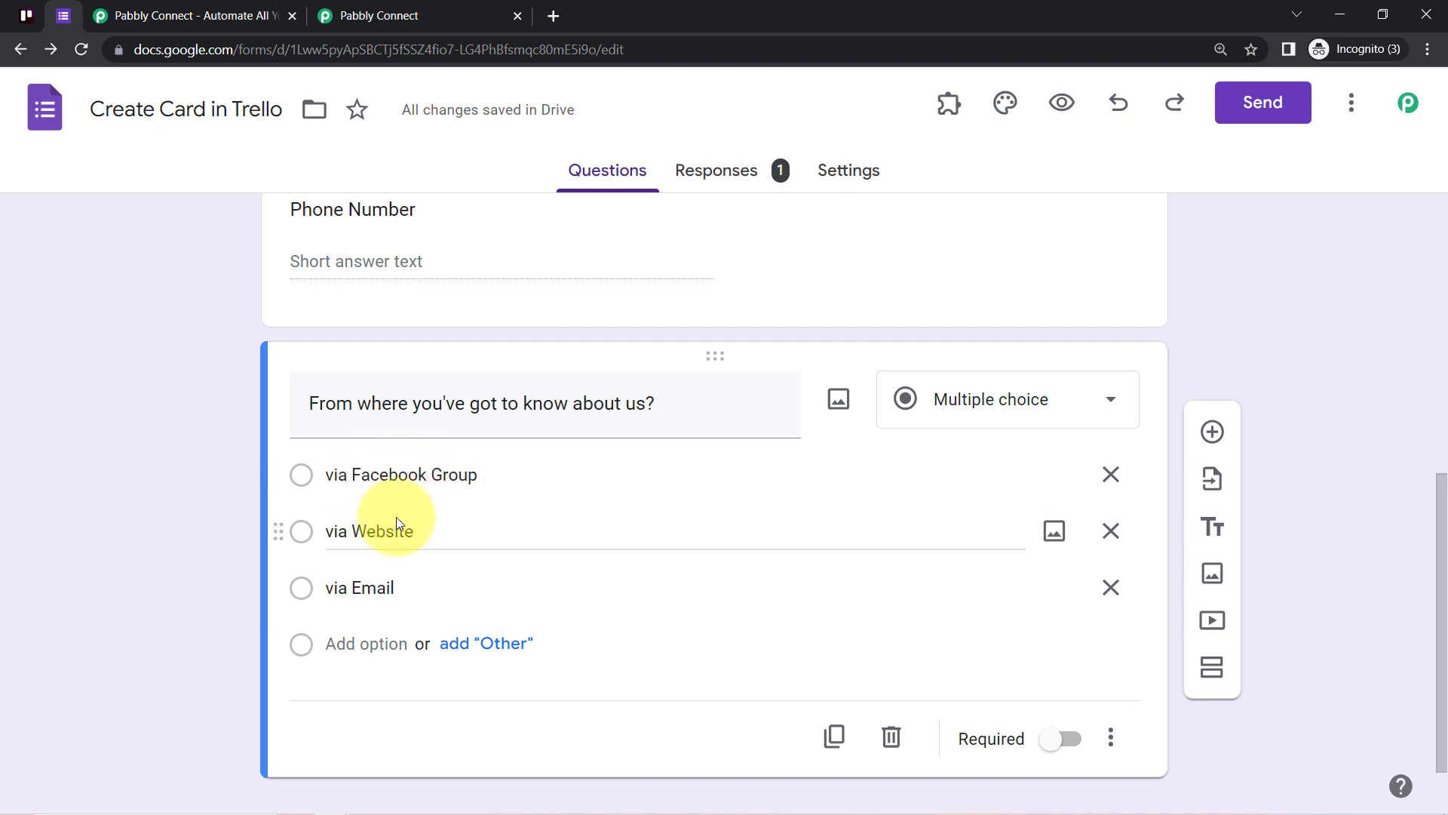
# - Compare the answer options of the form's "From where you've got to know about us?" question with the lists on the Pabbly Team Trello board
pyautogui.click(411, 473)
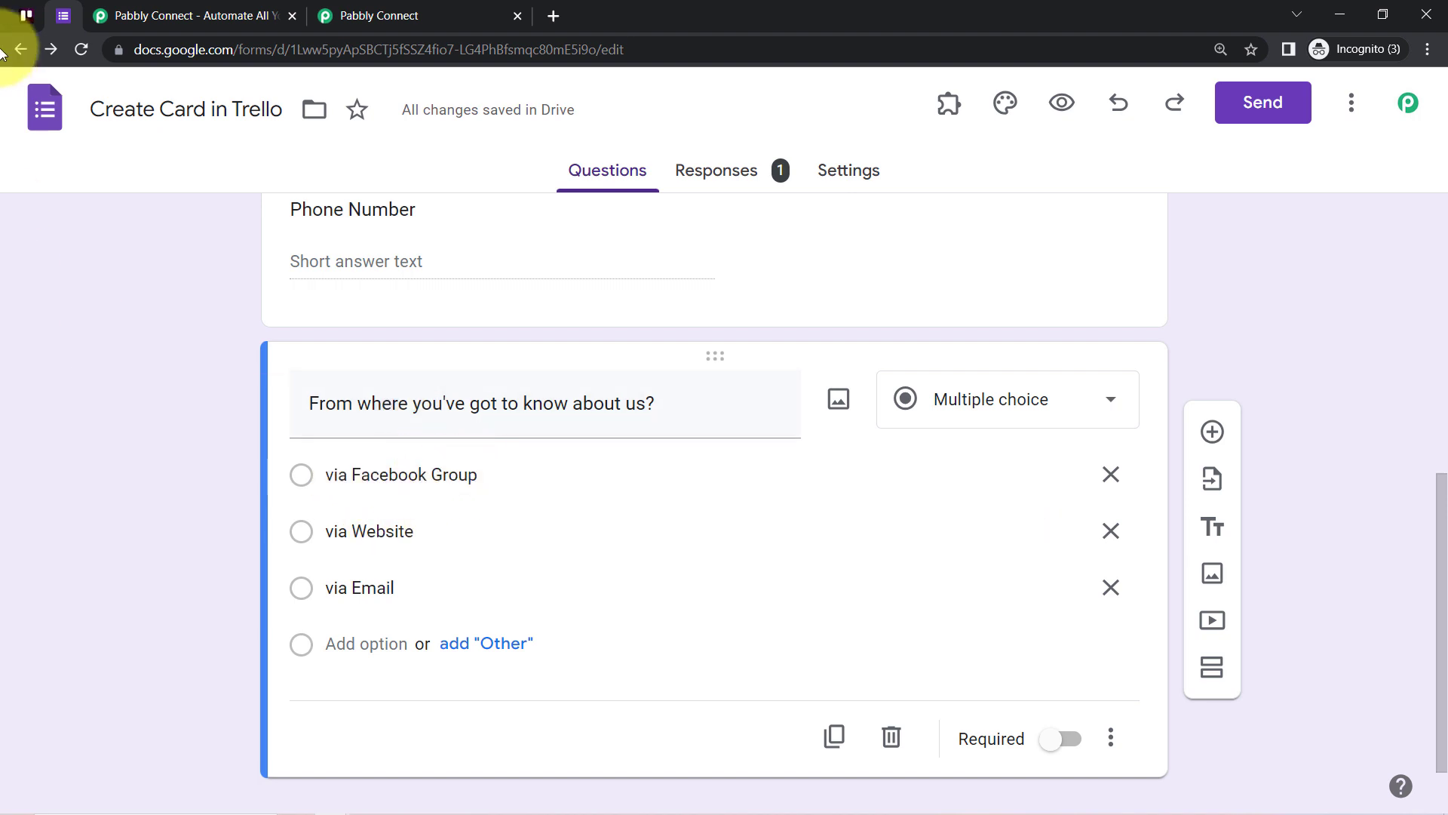
pyautogui.click(10, 16)
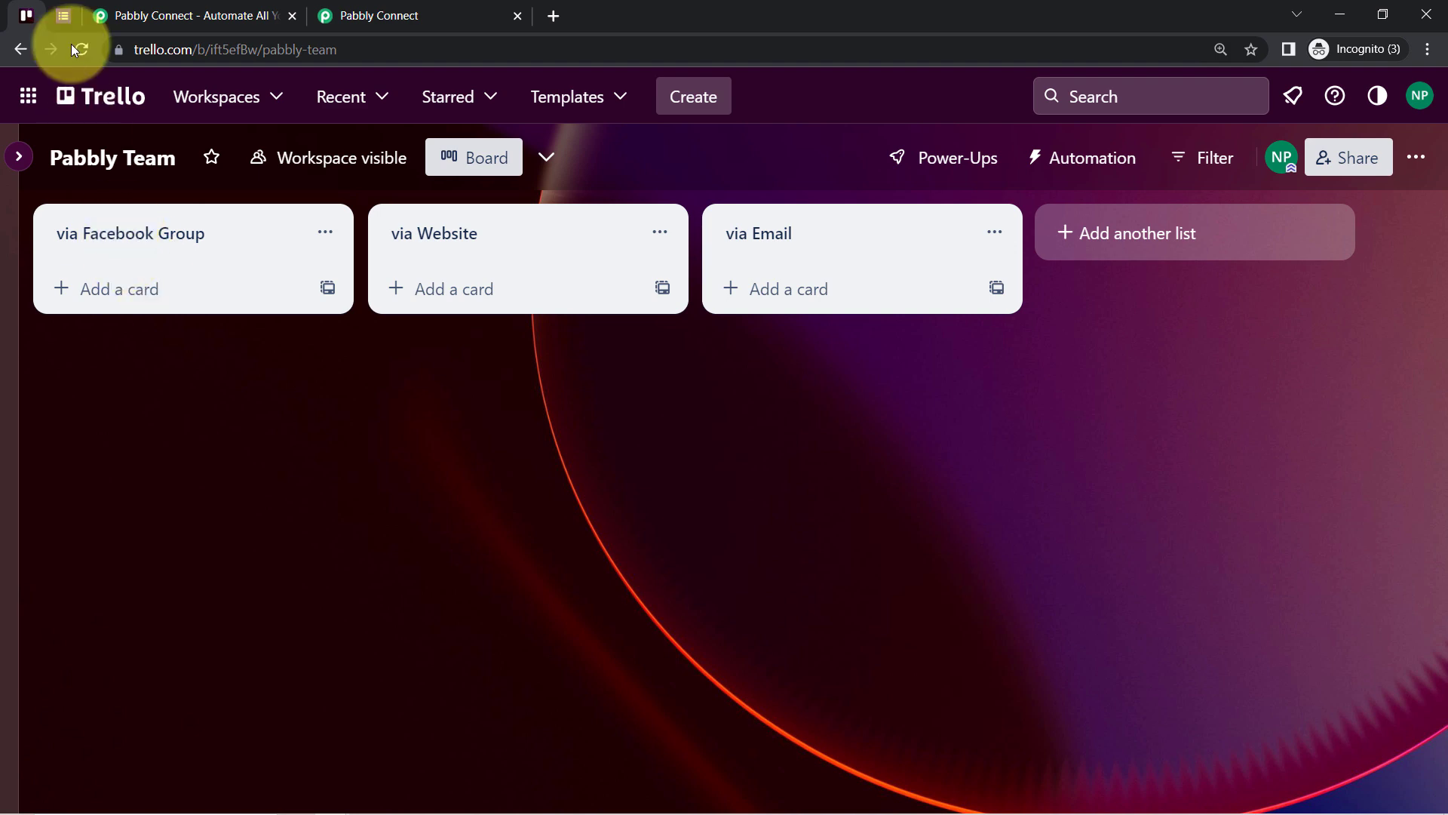
pyautogui.click(53, 16)
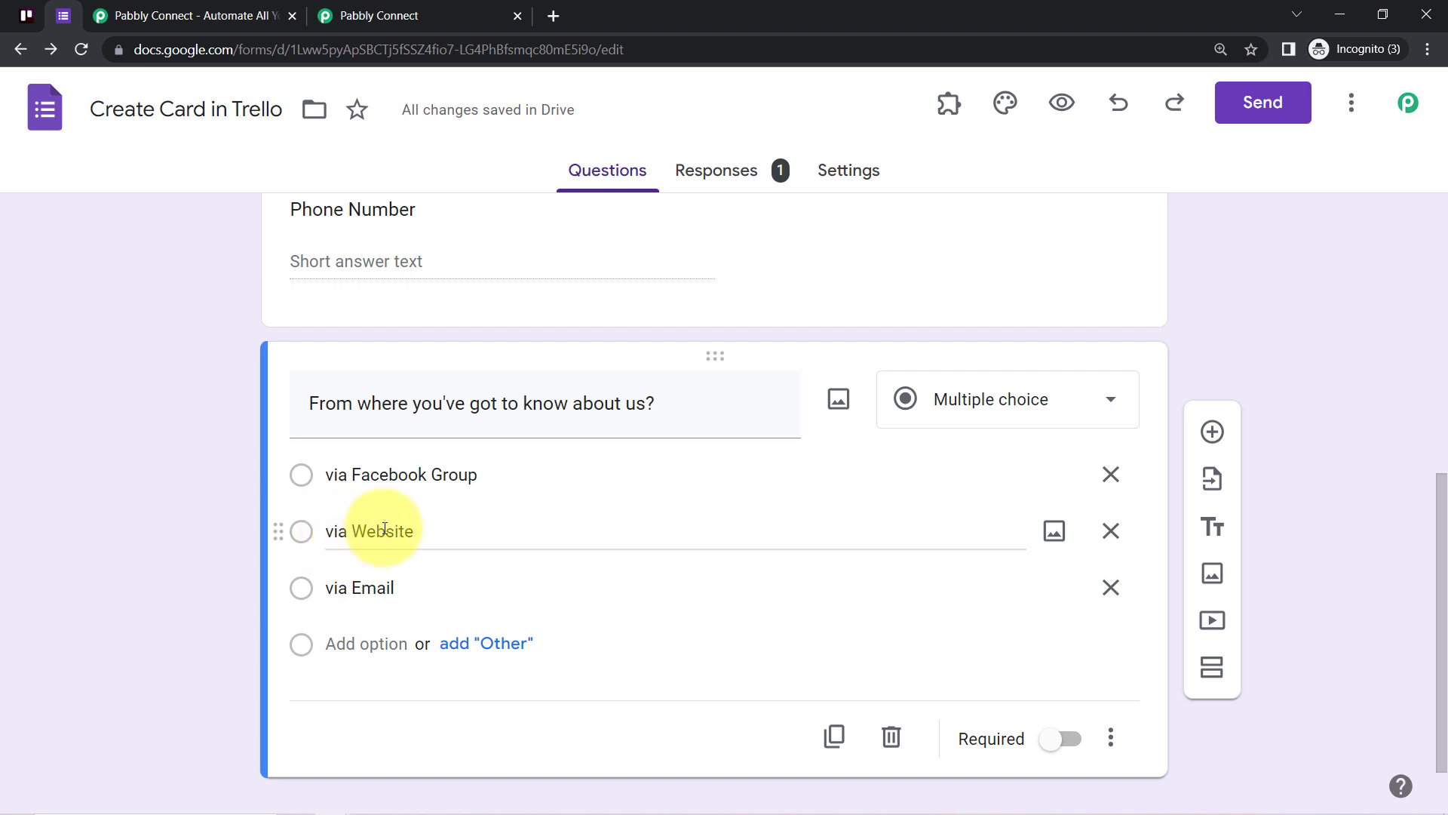
pyautogui.click(24, 15)
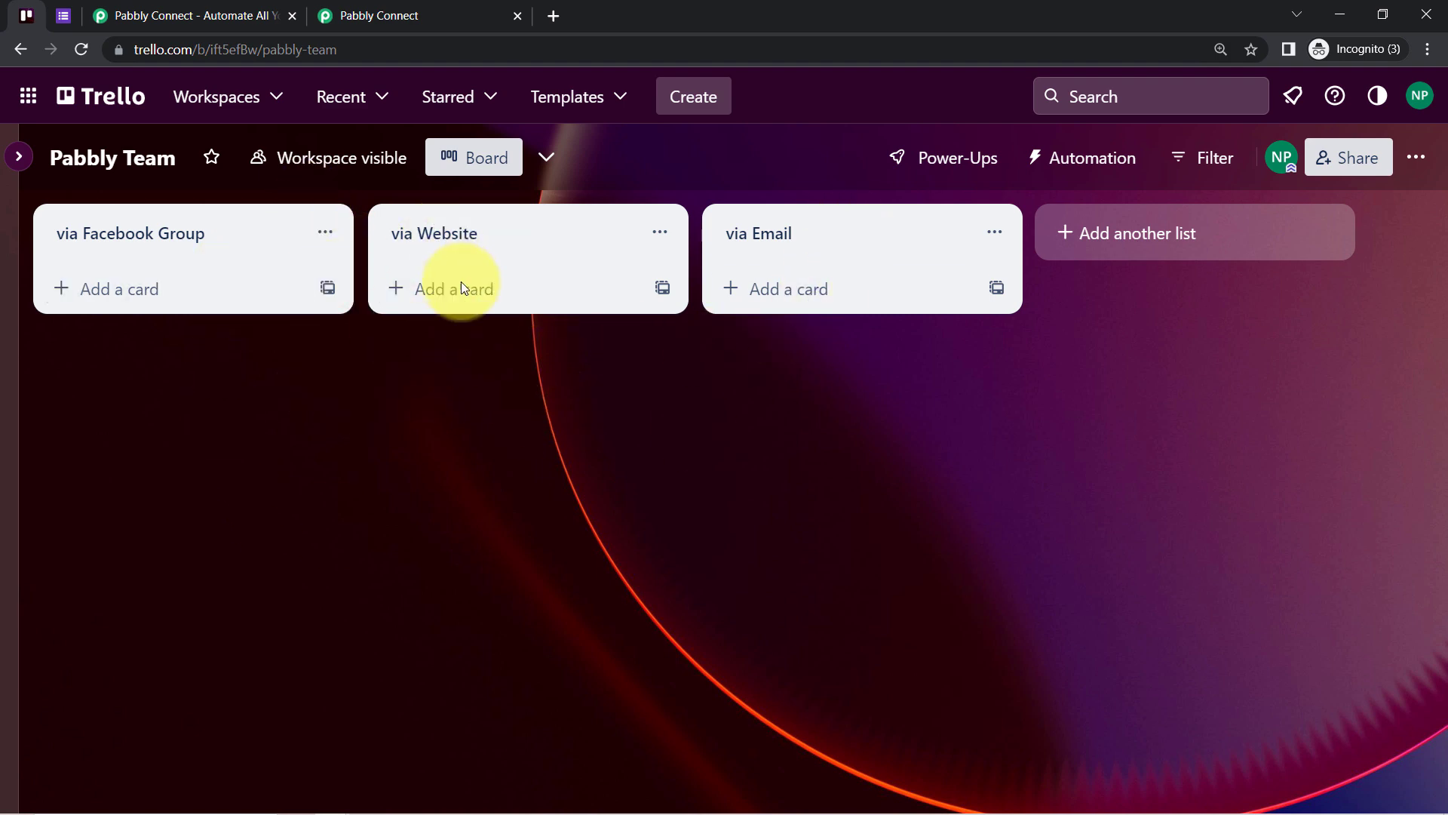
pyautogui.click(58, 13)
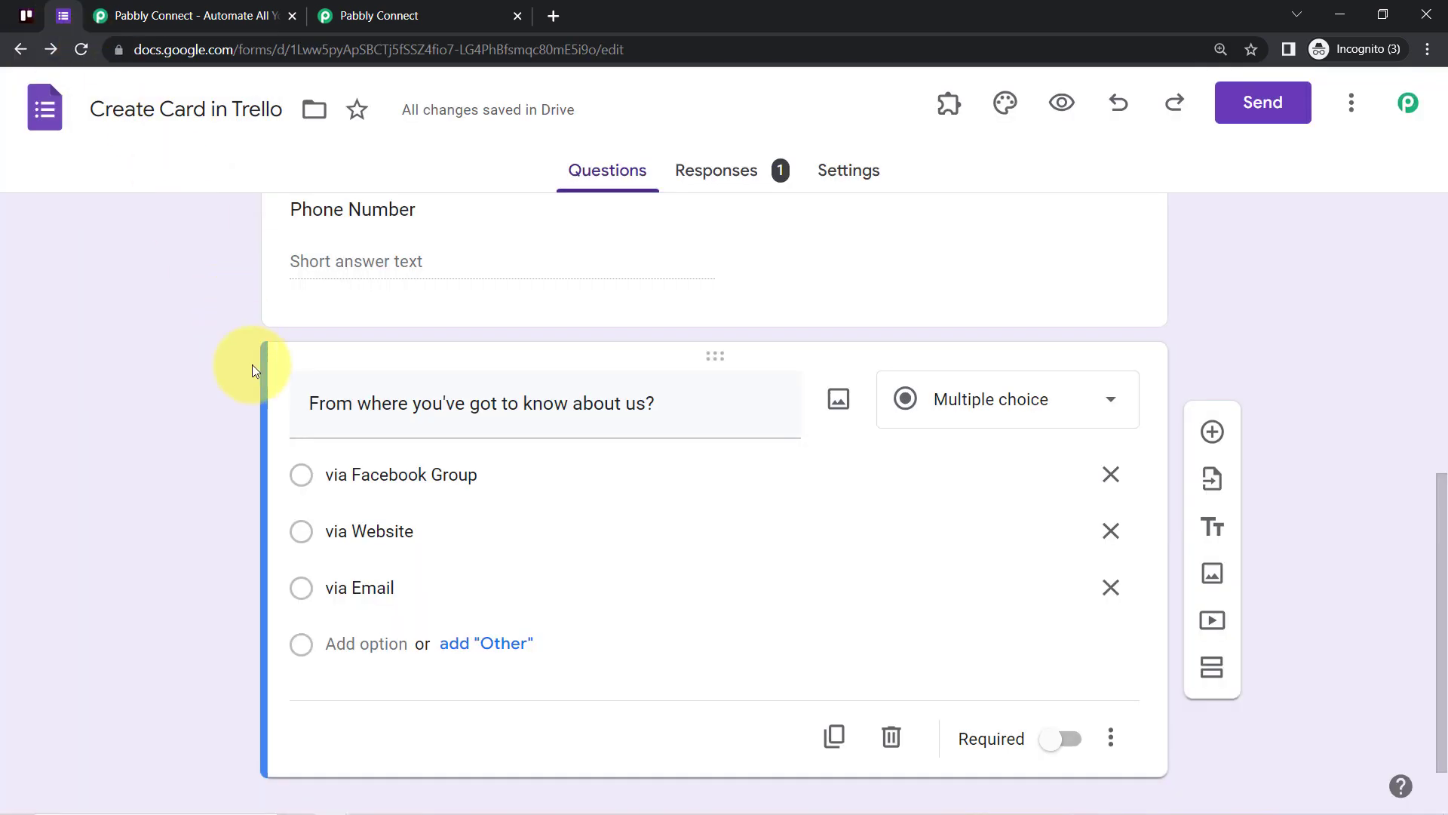
pyautogui.scroll(-1, 430, 468)
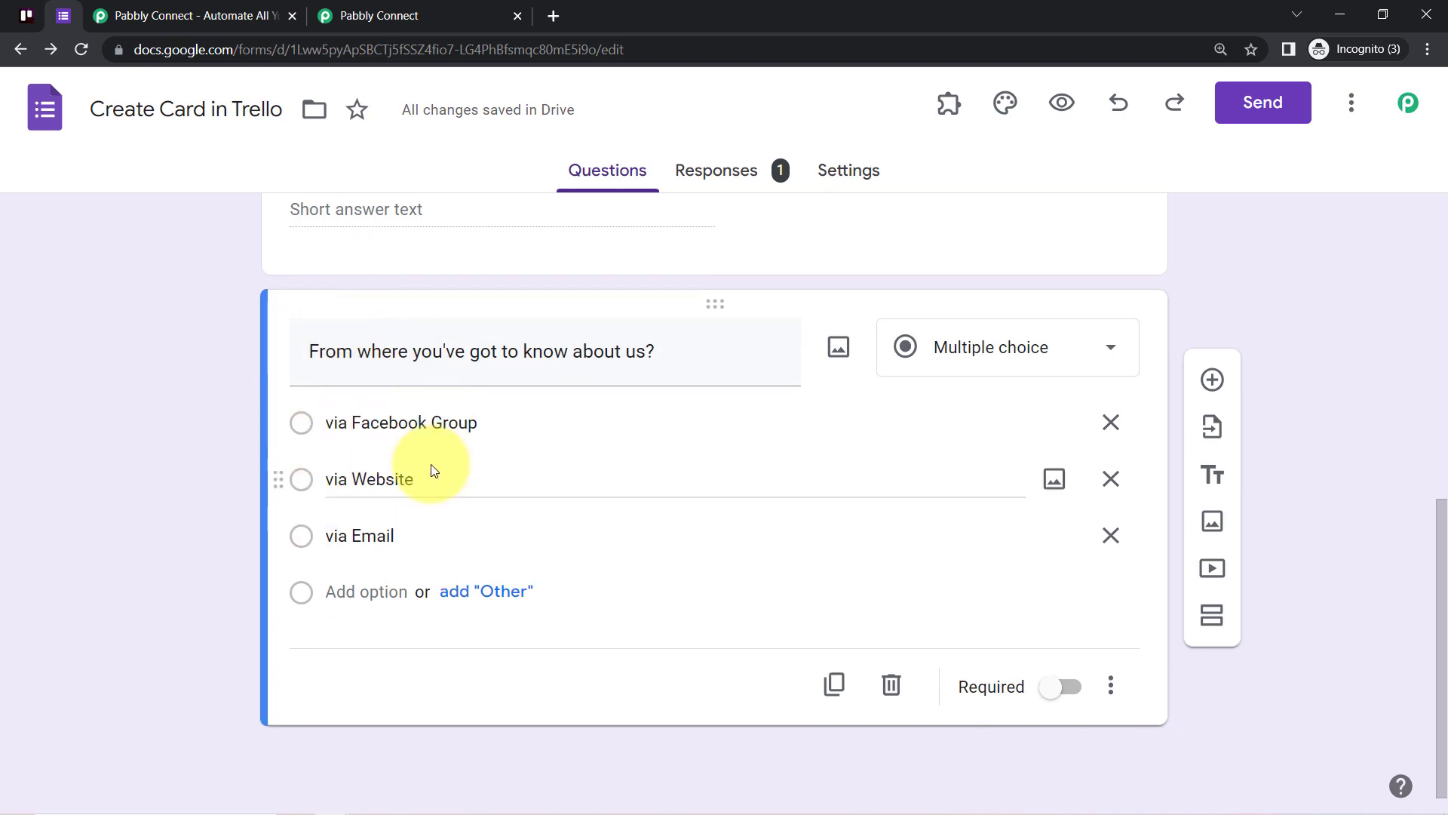
pyautogui.scroll(8, 430, 469)
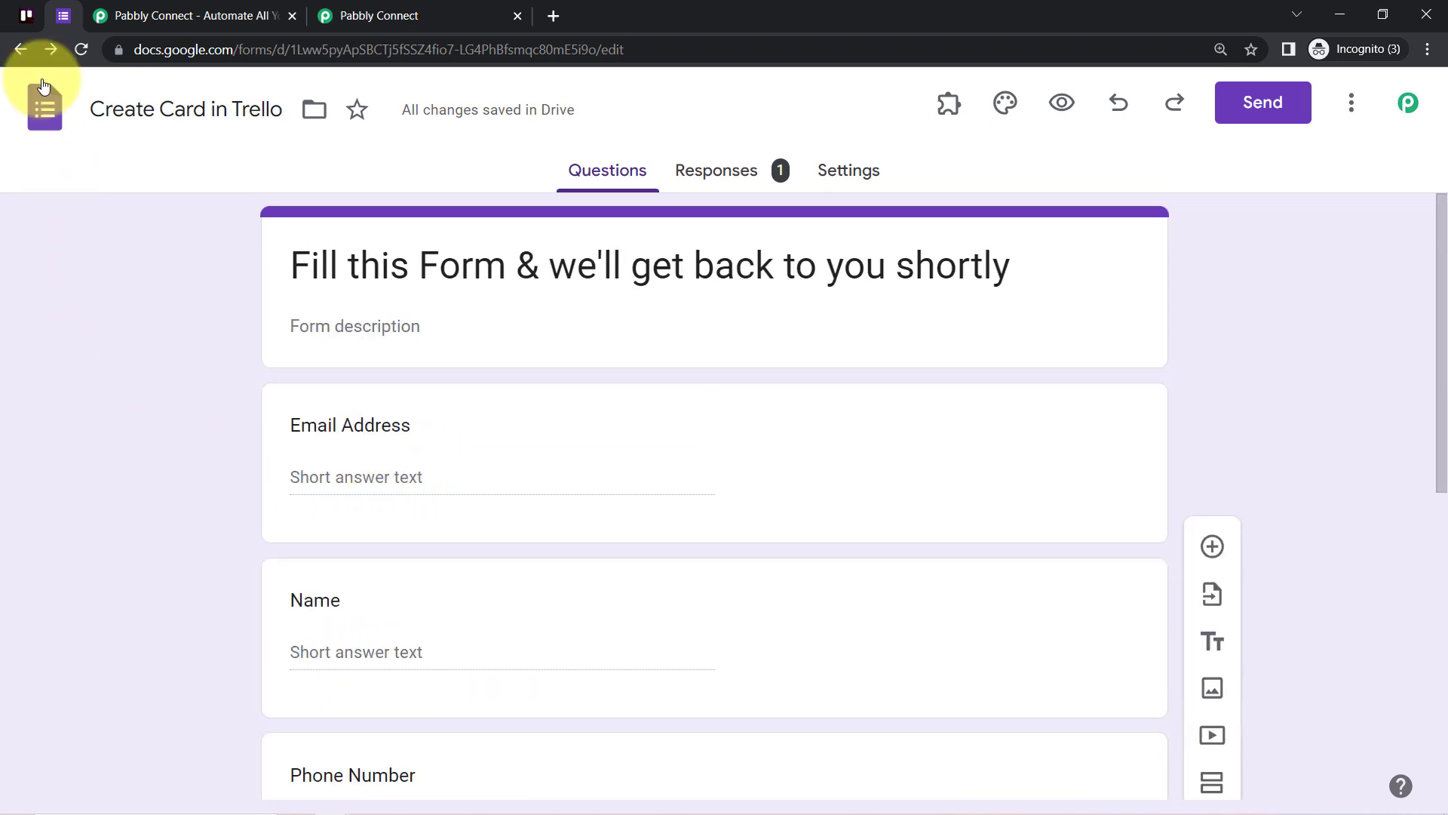
pyautogui.click(26, 14)
pyautogui.click(63, 15)
pyautogui.click(26, 14)
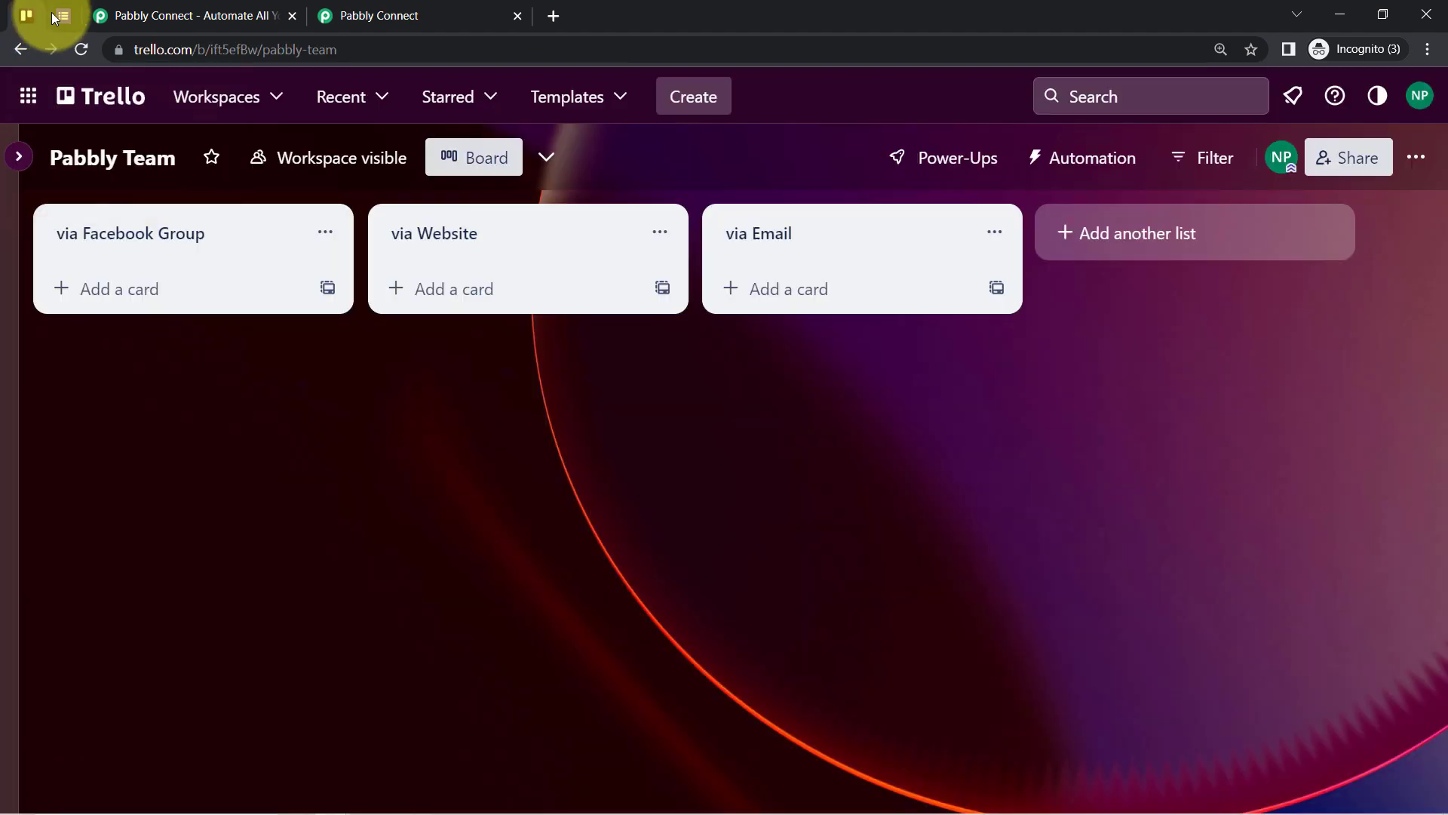
pyautogui.click(64, 15)
# - Look over the Pabbly Connect website and dashboard, and revisit the Trello board and the Google Form to be connected
pyautogui.click(117, 13)
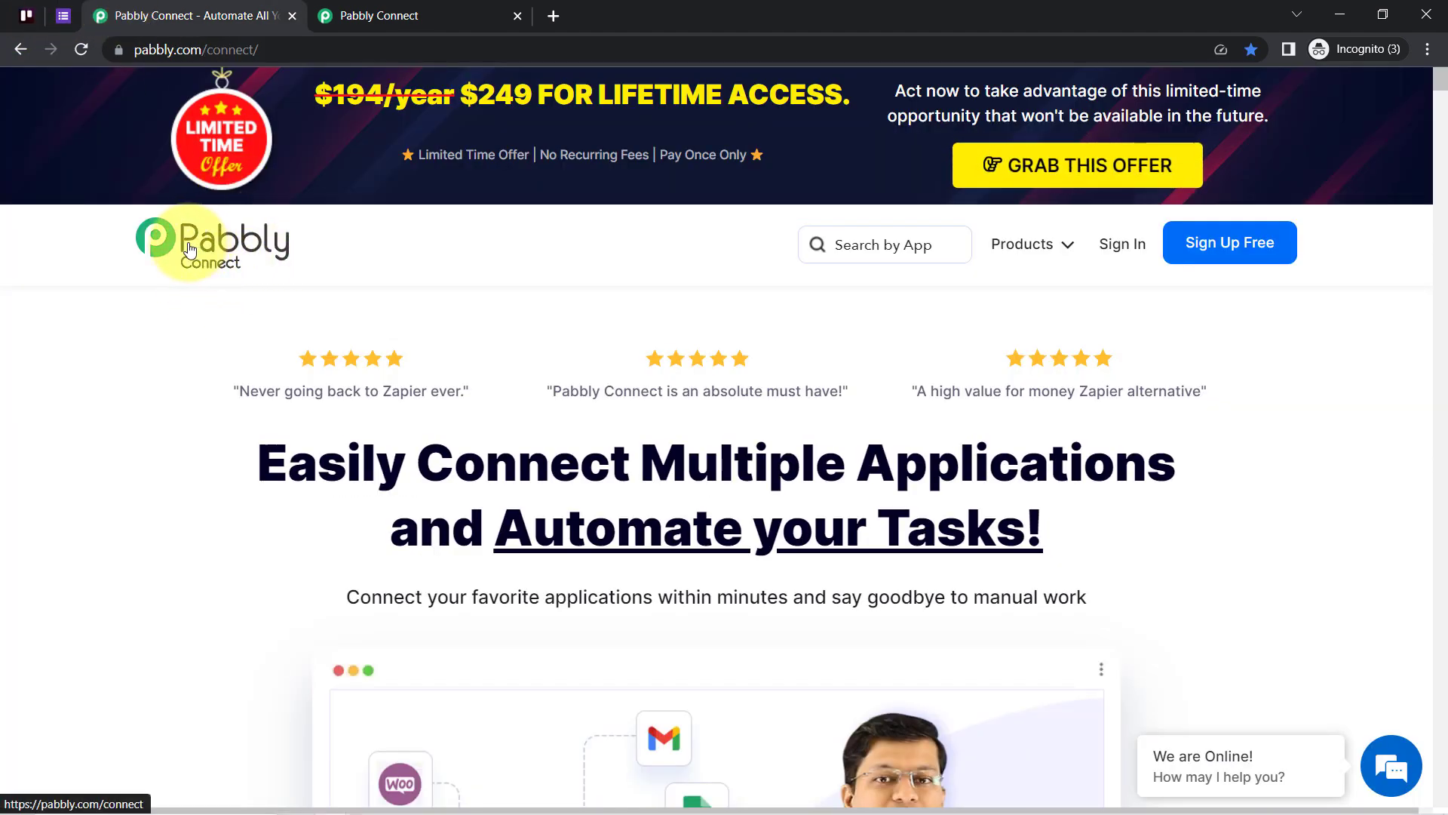
pyautogui.click(403, 8)
pyautogui.moveTo(147, 210); pyautogui.dragTo(366, 266)
pyautogui.click(242, 10)
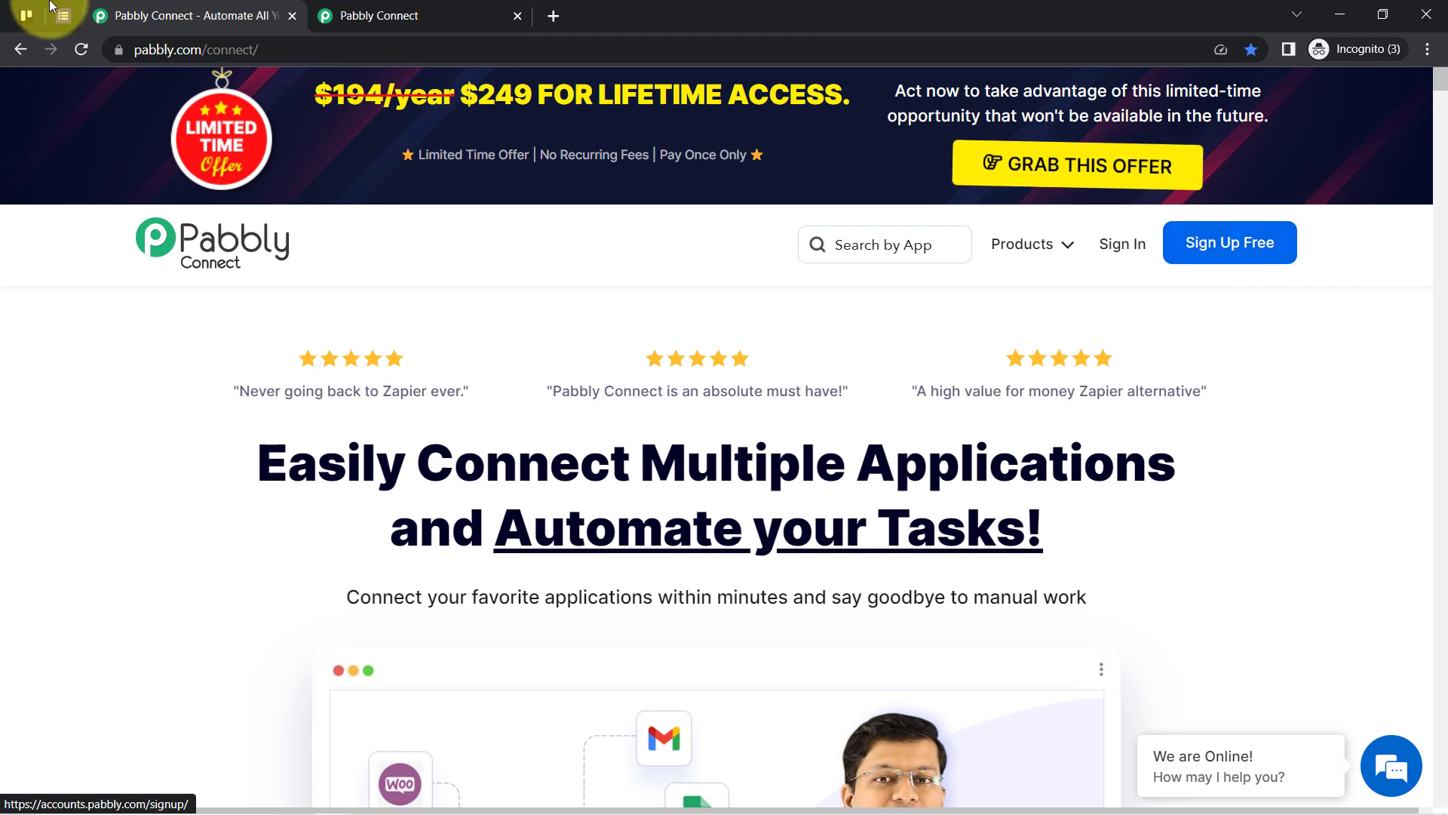
pyautogui.click(26, 15)
pyautogui.click(47, 15)
pyautogui.click(27, 15)
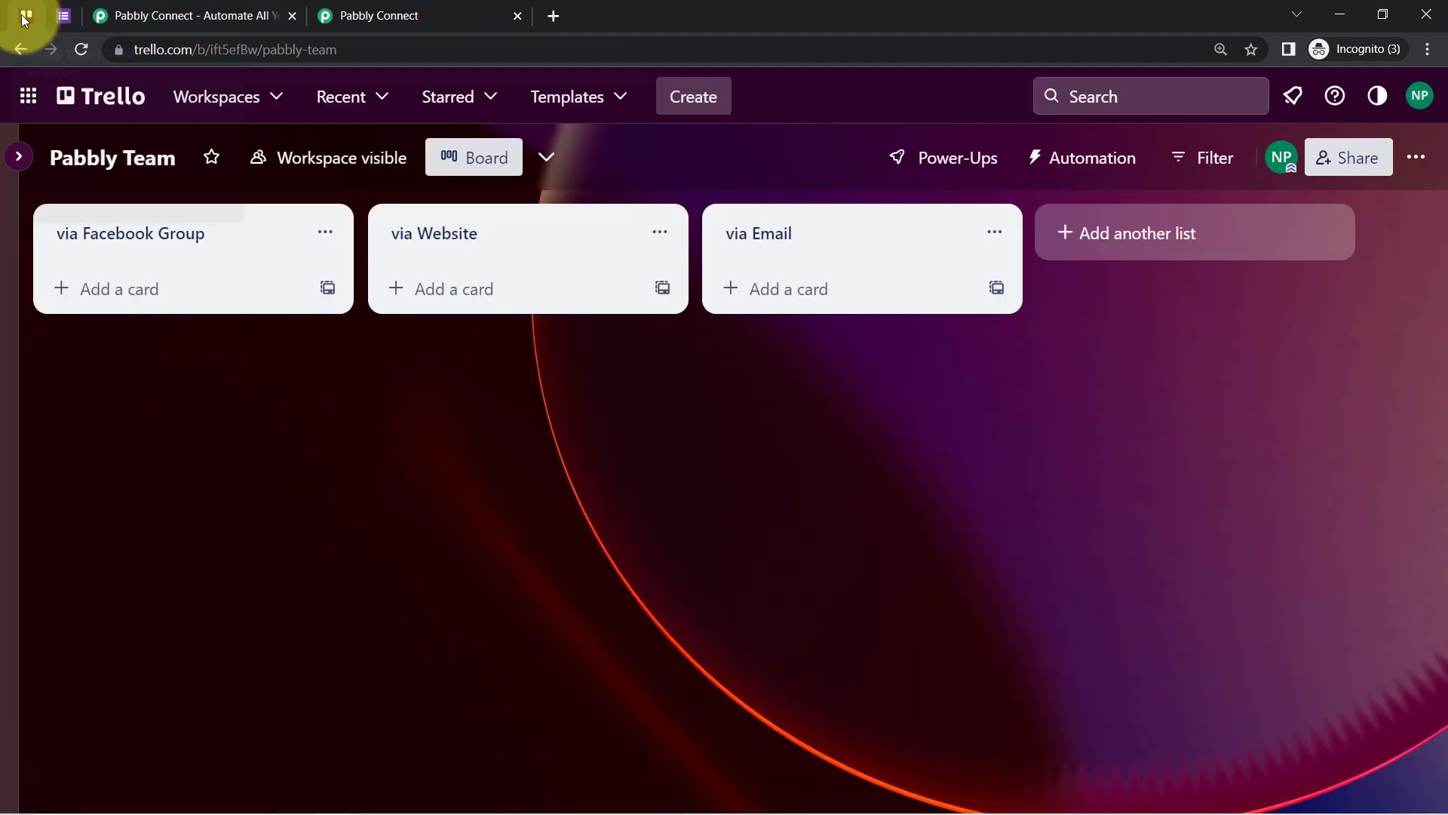
pyautogui.click(63, 15)
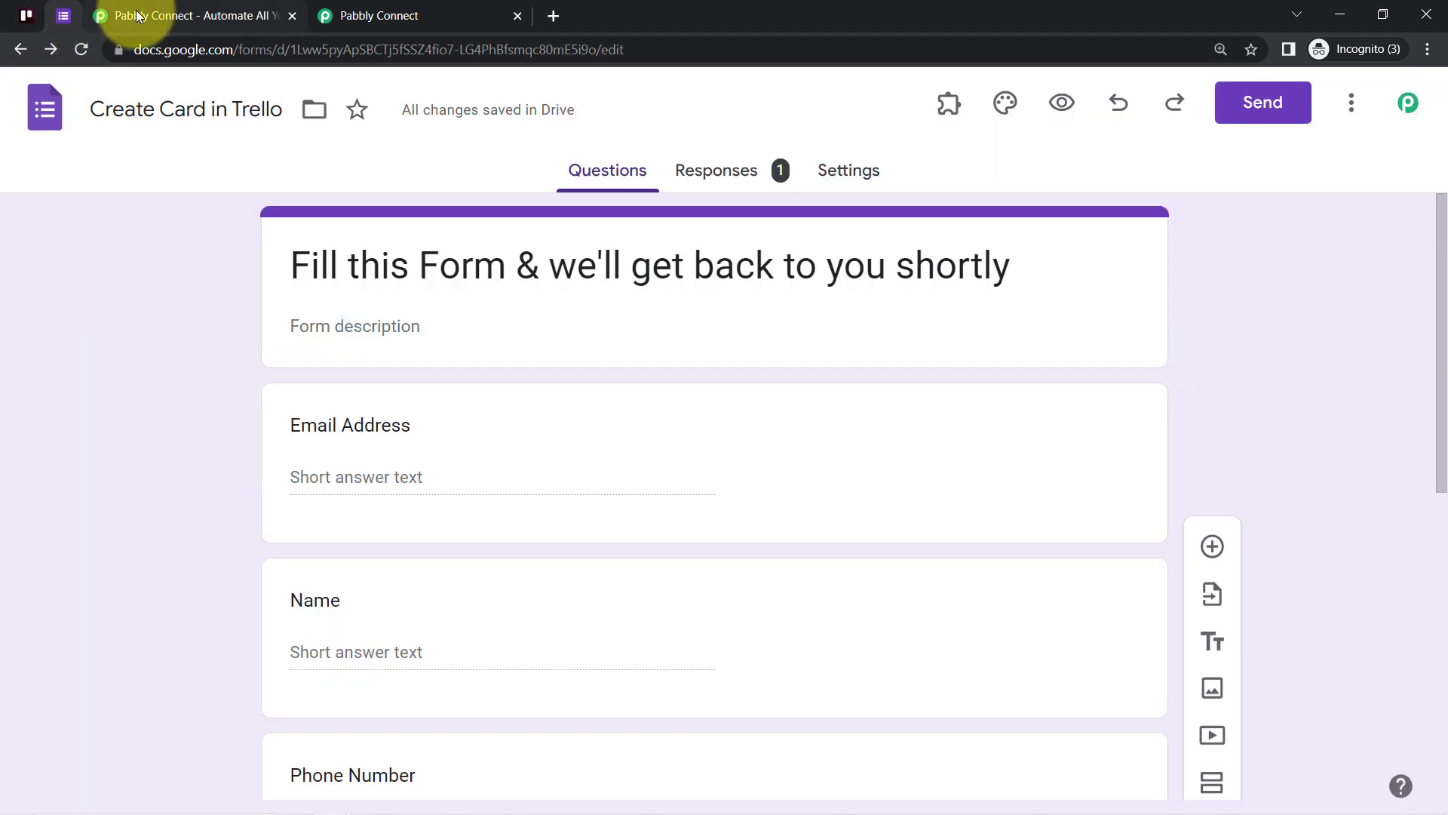
# - In Pabbly Connect, create a workflow named "Create Card in Trello in Multiple Lists from Google Forms Responses"
pyautogui.click(390, 8)
pyautogui.doubleClick(265, 205)
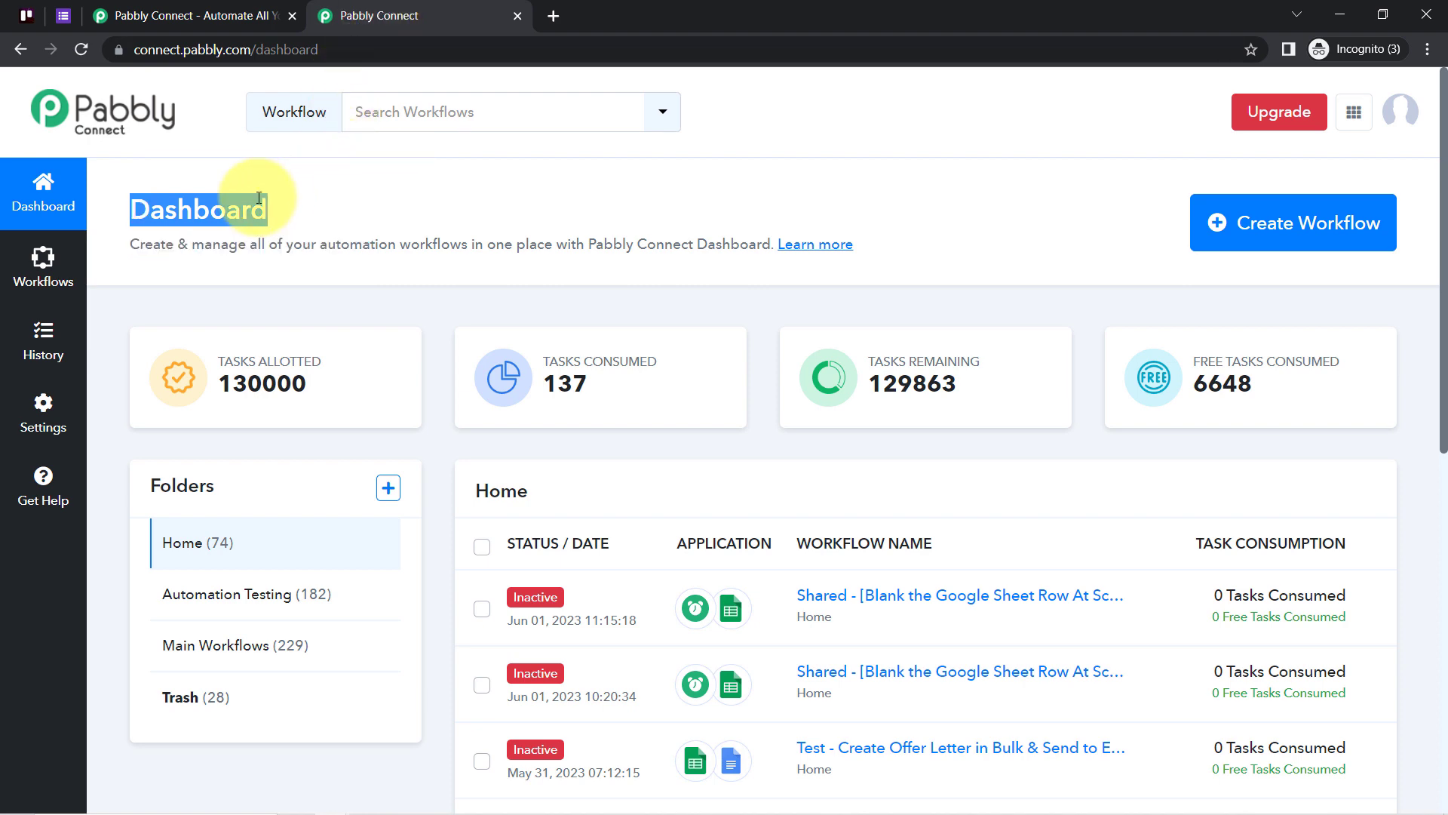
pyautogui.click(1384, 225)
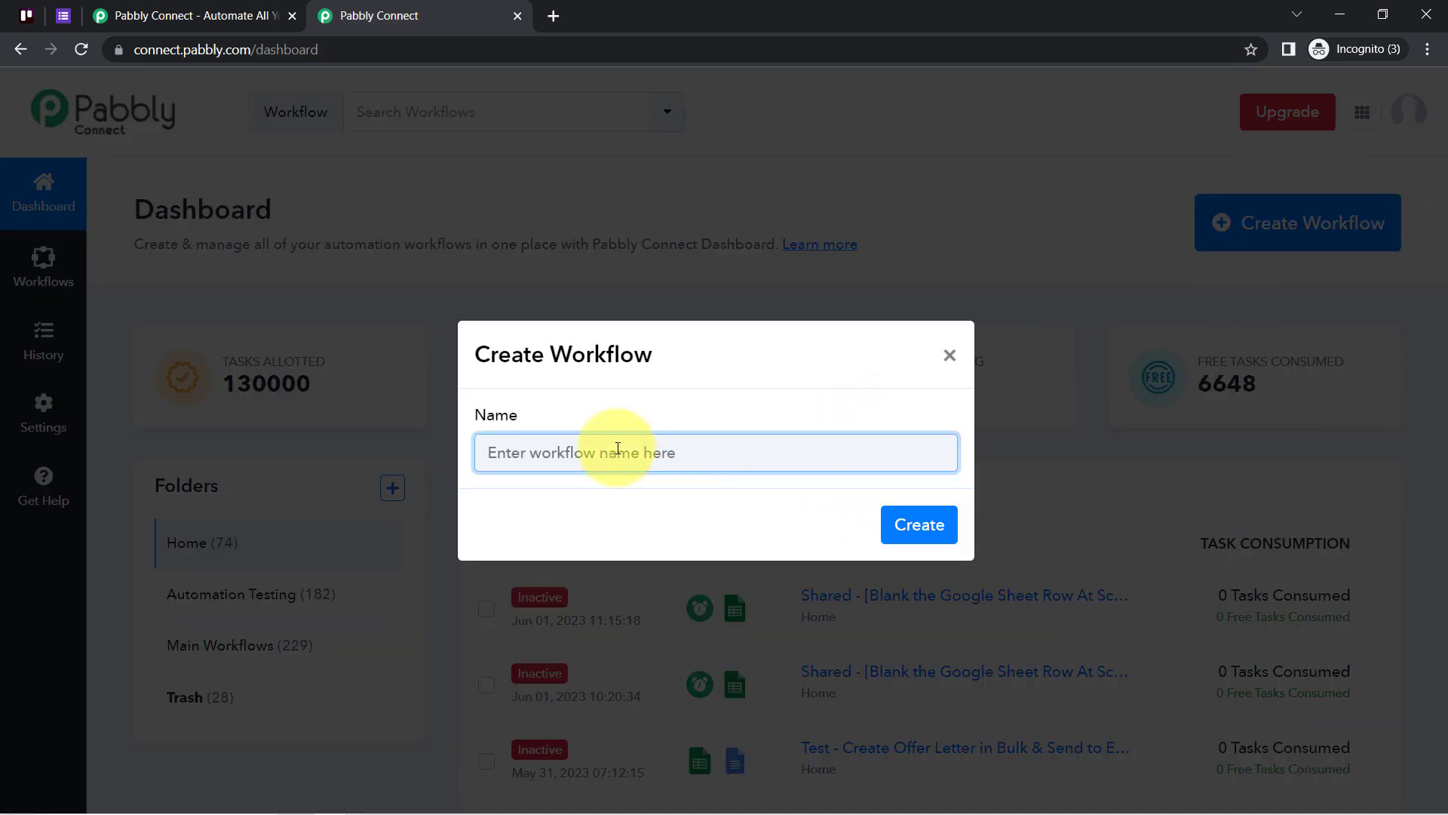
pyautogui.moveTo(619, 451); pyautogui.dragTo(387, 485)
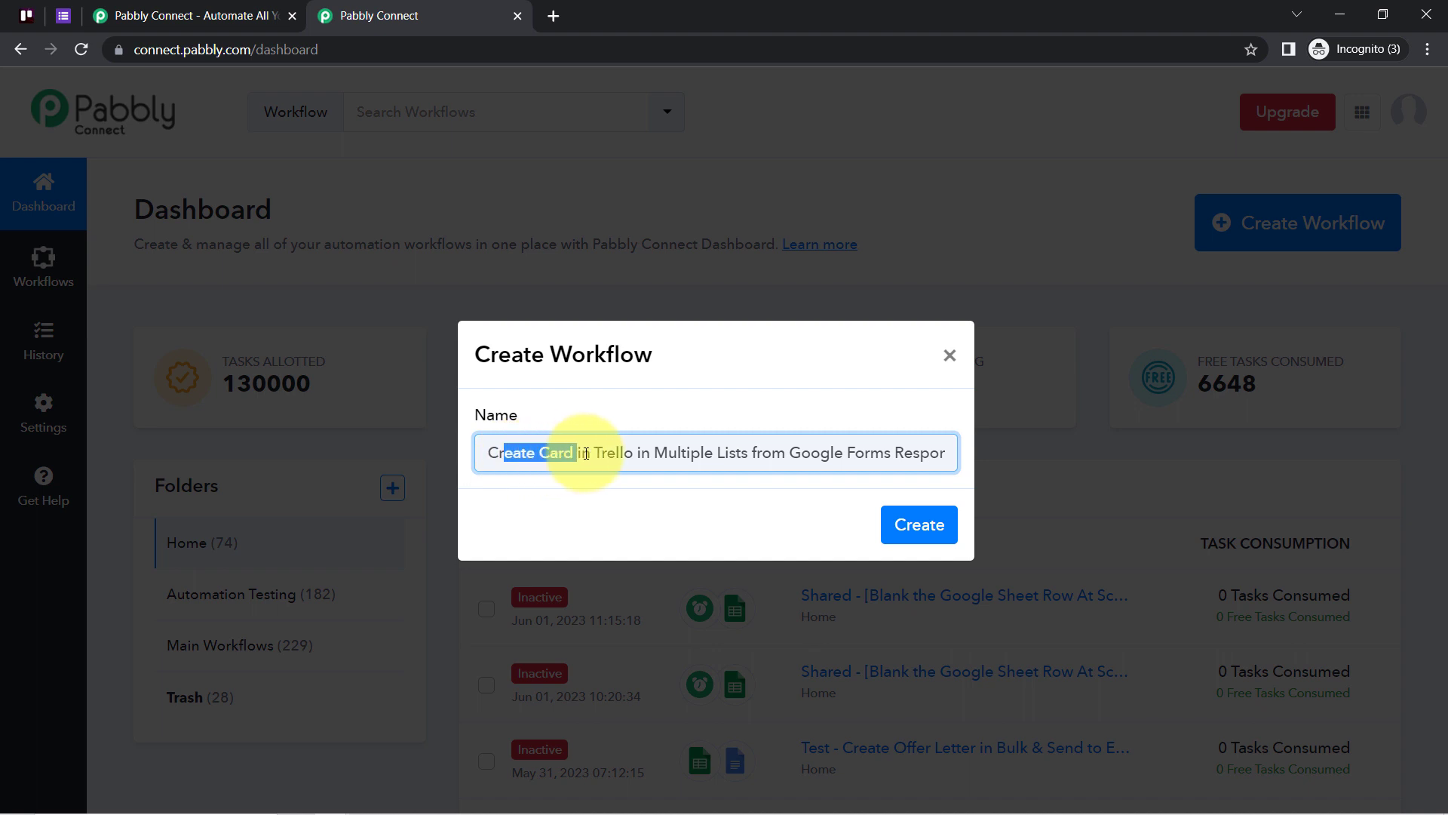
pyautogui.moveTo(687, 454); pyautogui.dragTo(986, 456)
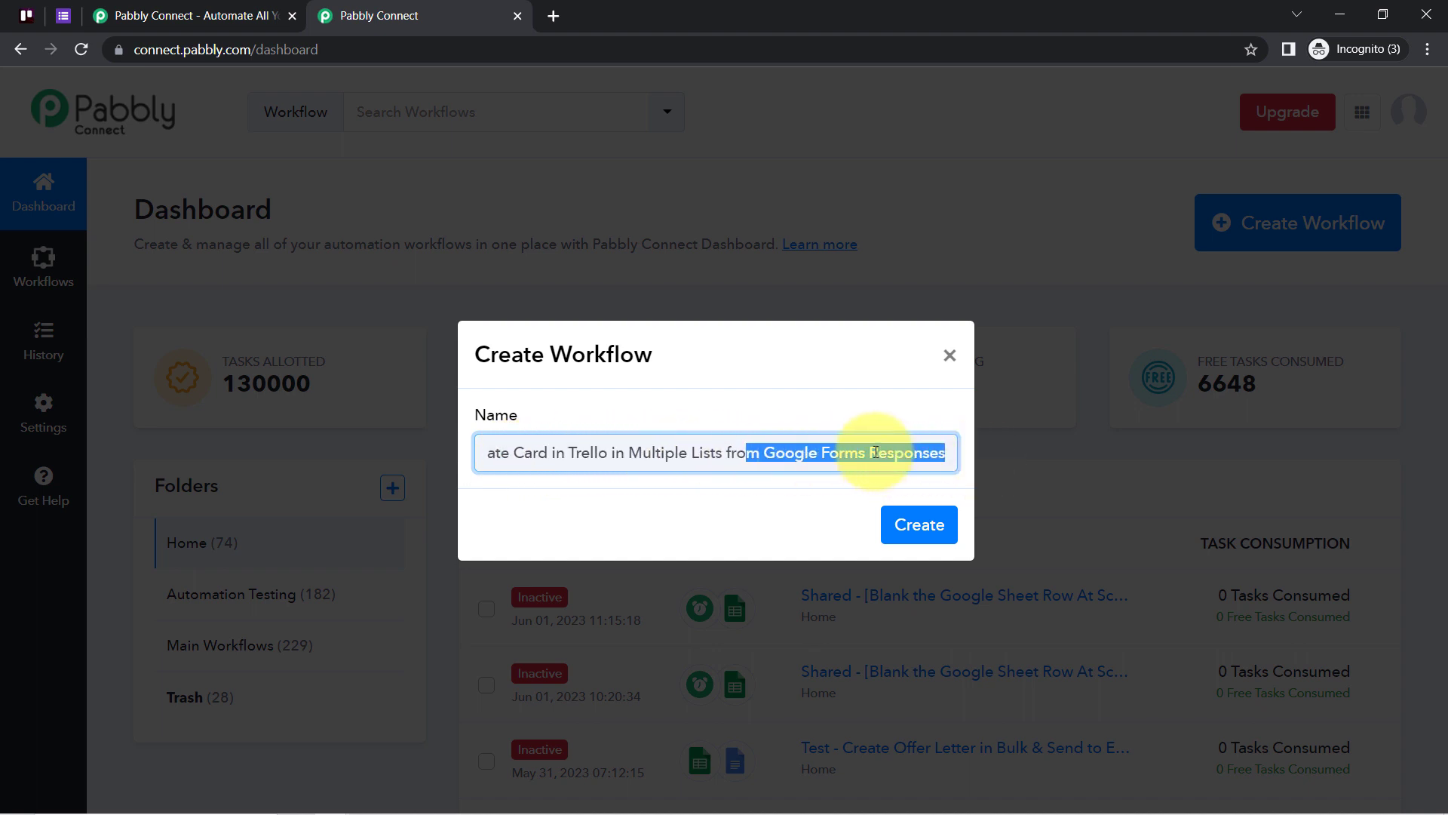
pyautogui.click(920, 524)
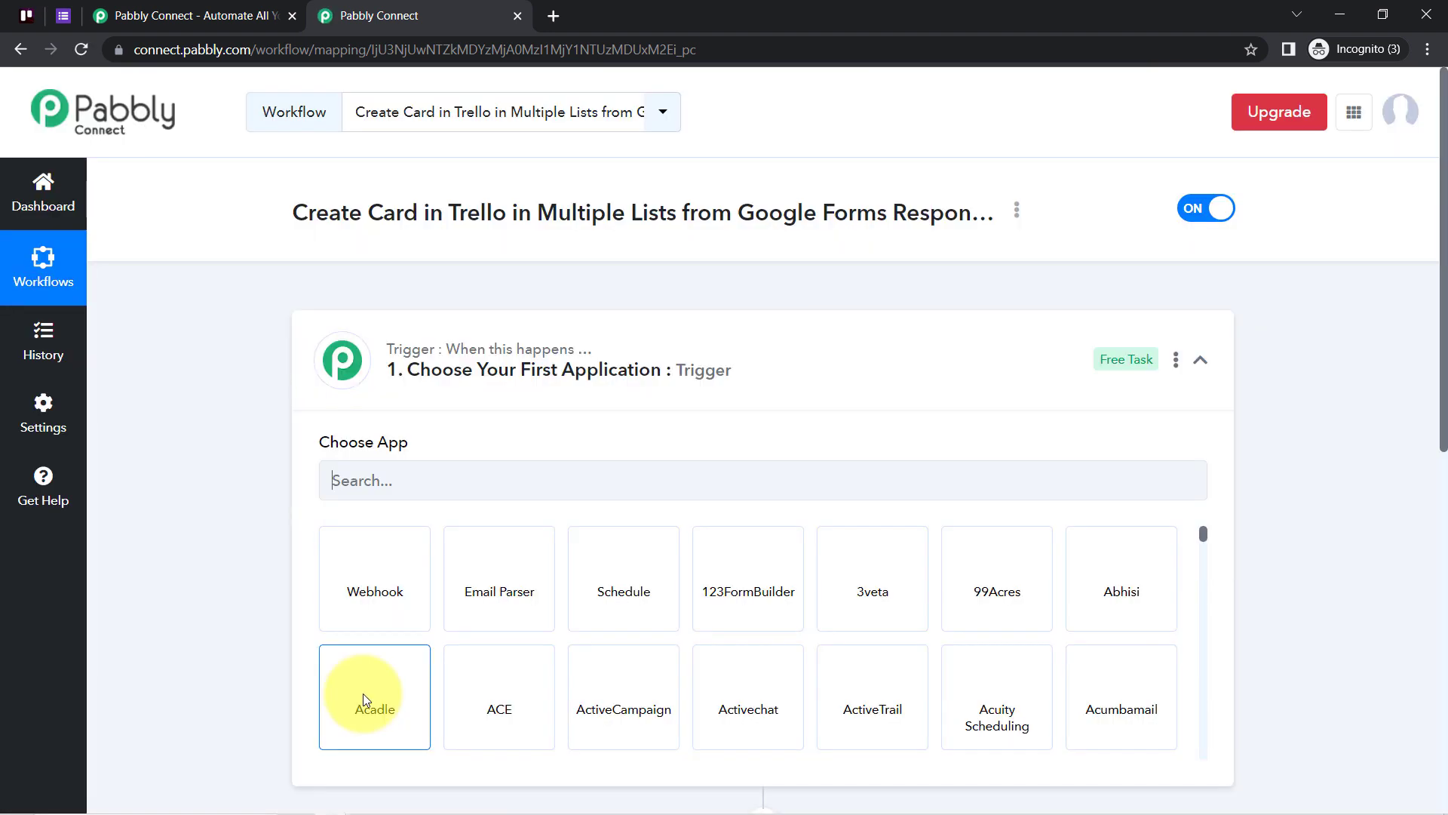
# - Search for "google f" among the trigger apps and set Google Forms as the workflow's trigger application
pyautogui.click(443, 387)
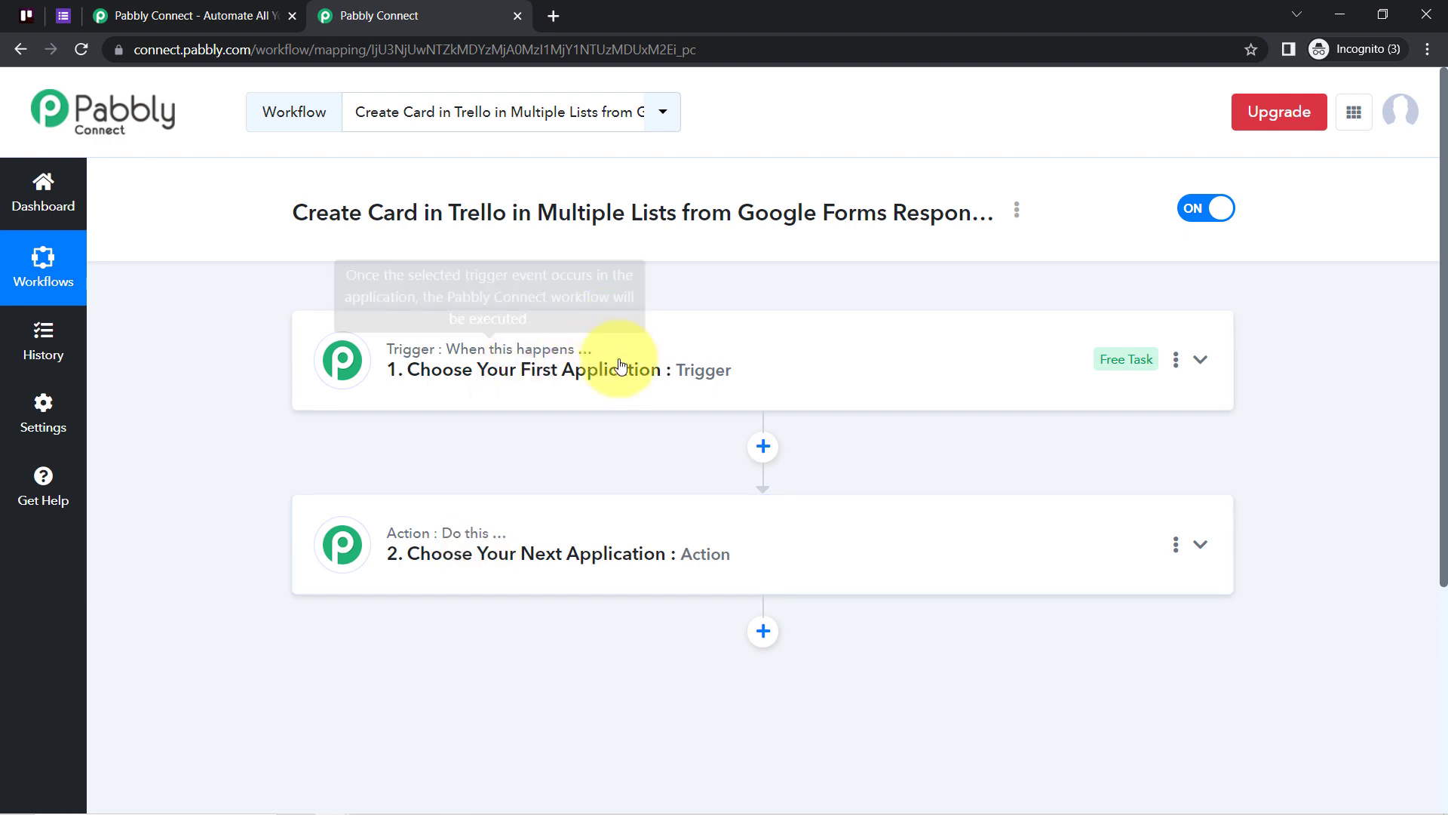
pyautogui.moveTo(483, 528)
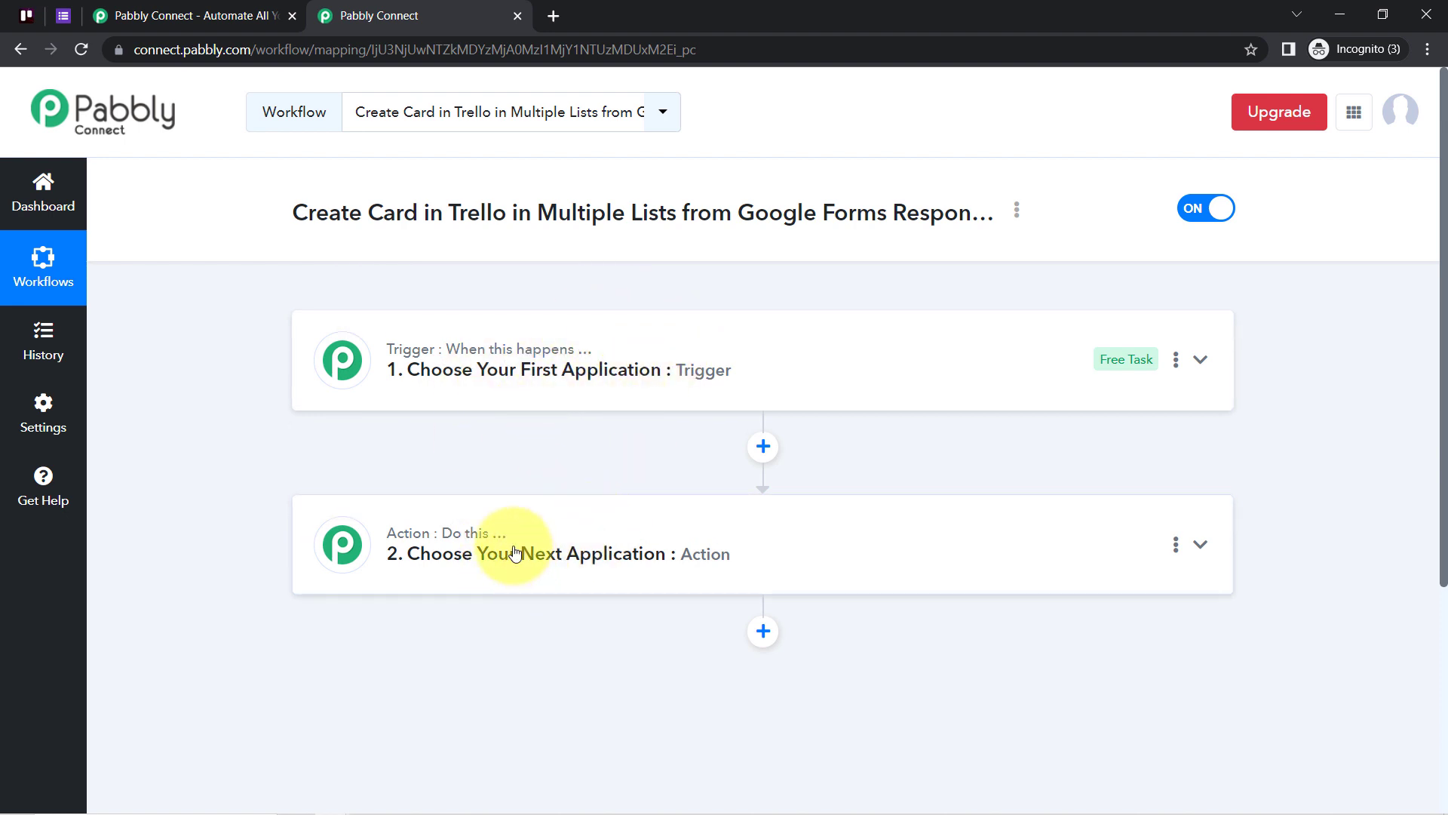
pyautogui.click(501, 345)
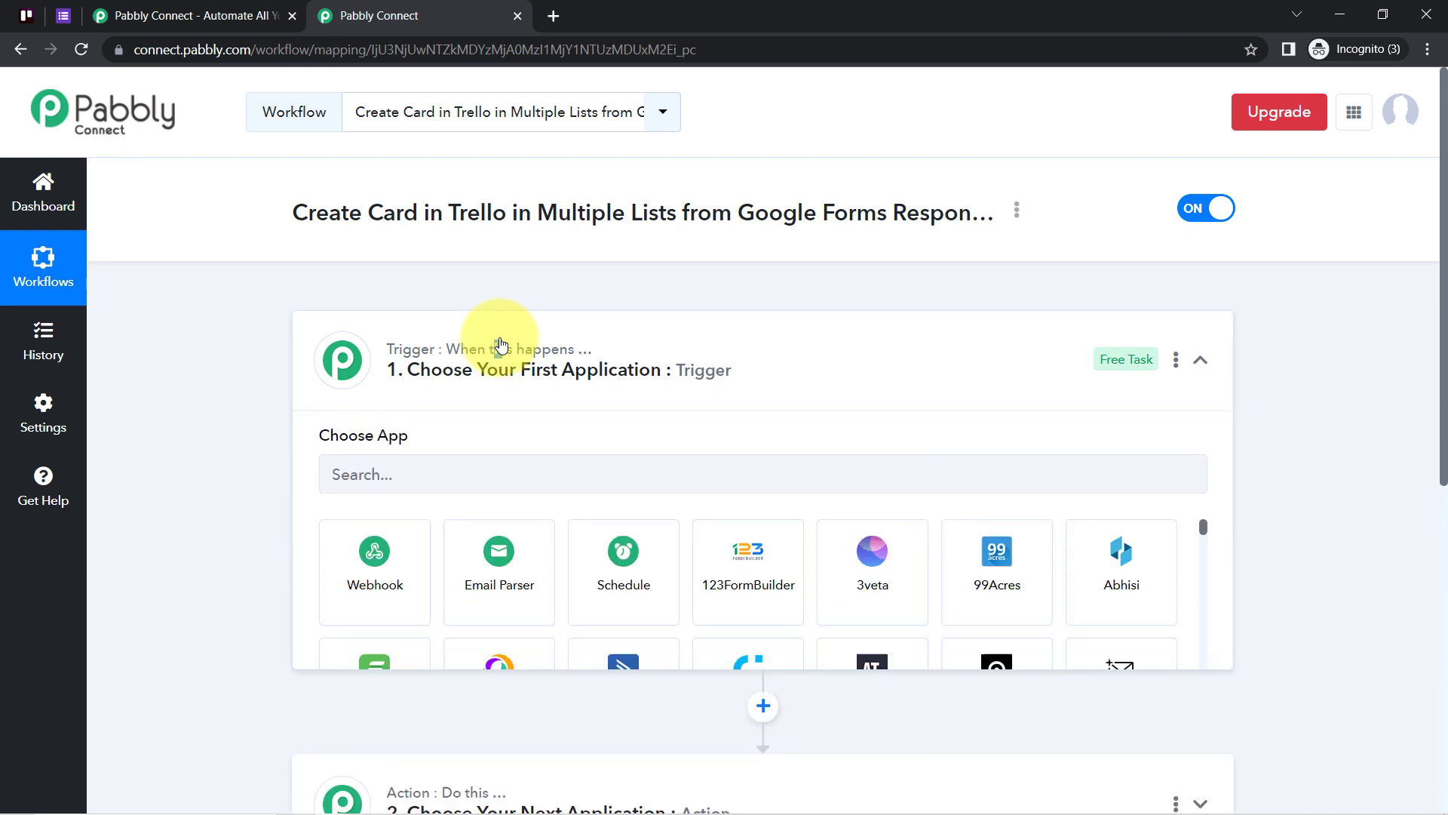
pyautogui.moveTo(317, 212); pyautogui.dragTo(655, 228)
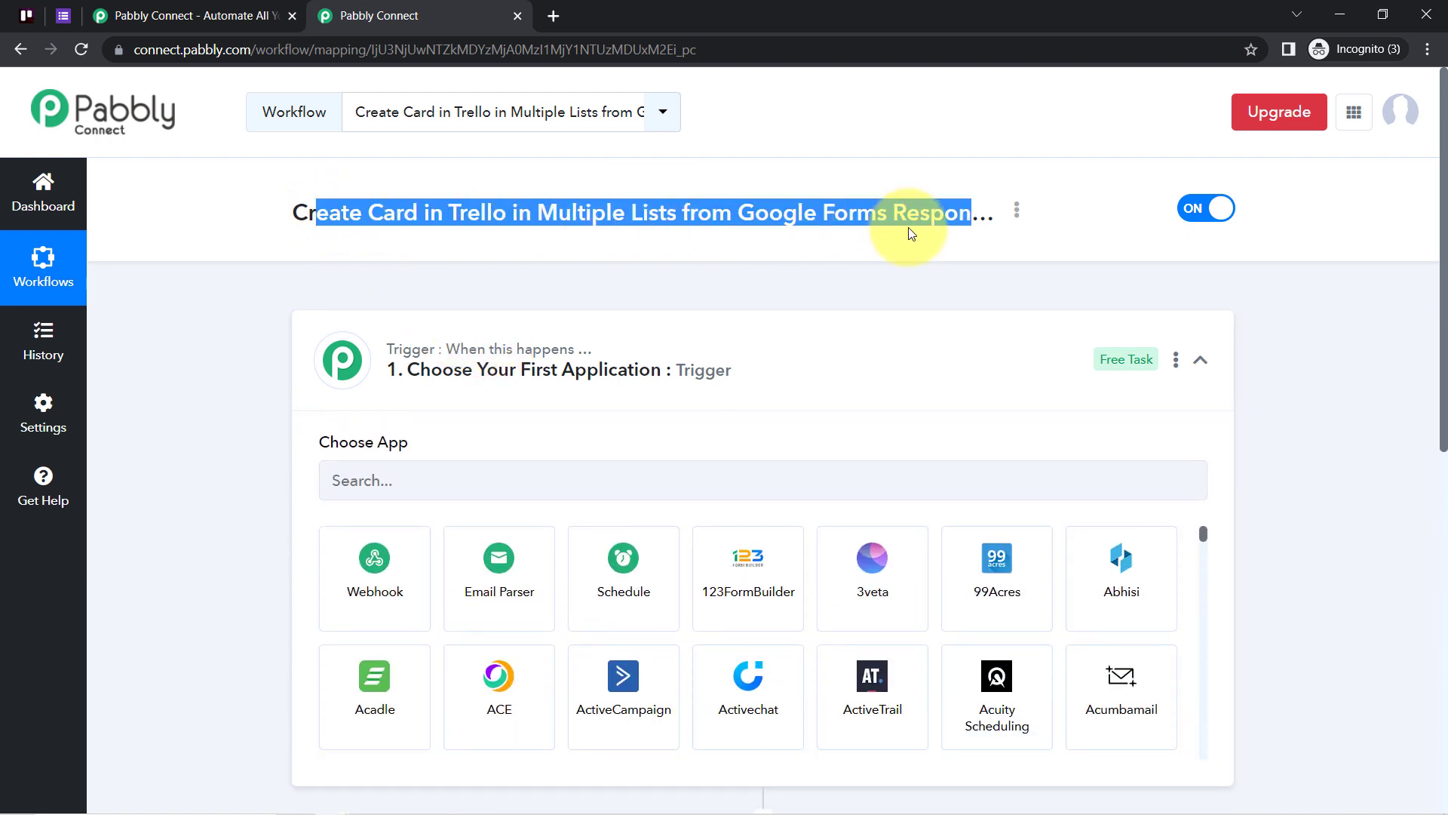
pyautogui.click(443, 480)
pyautogui.write('google ')
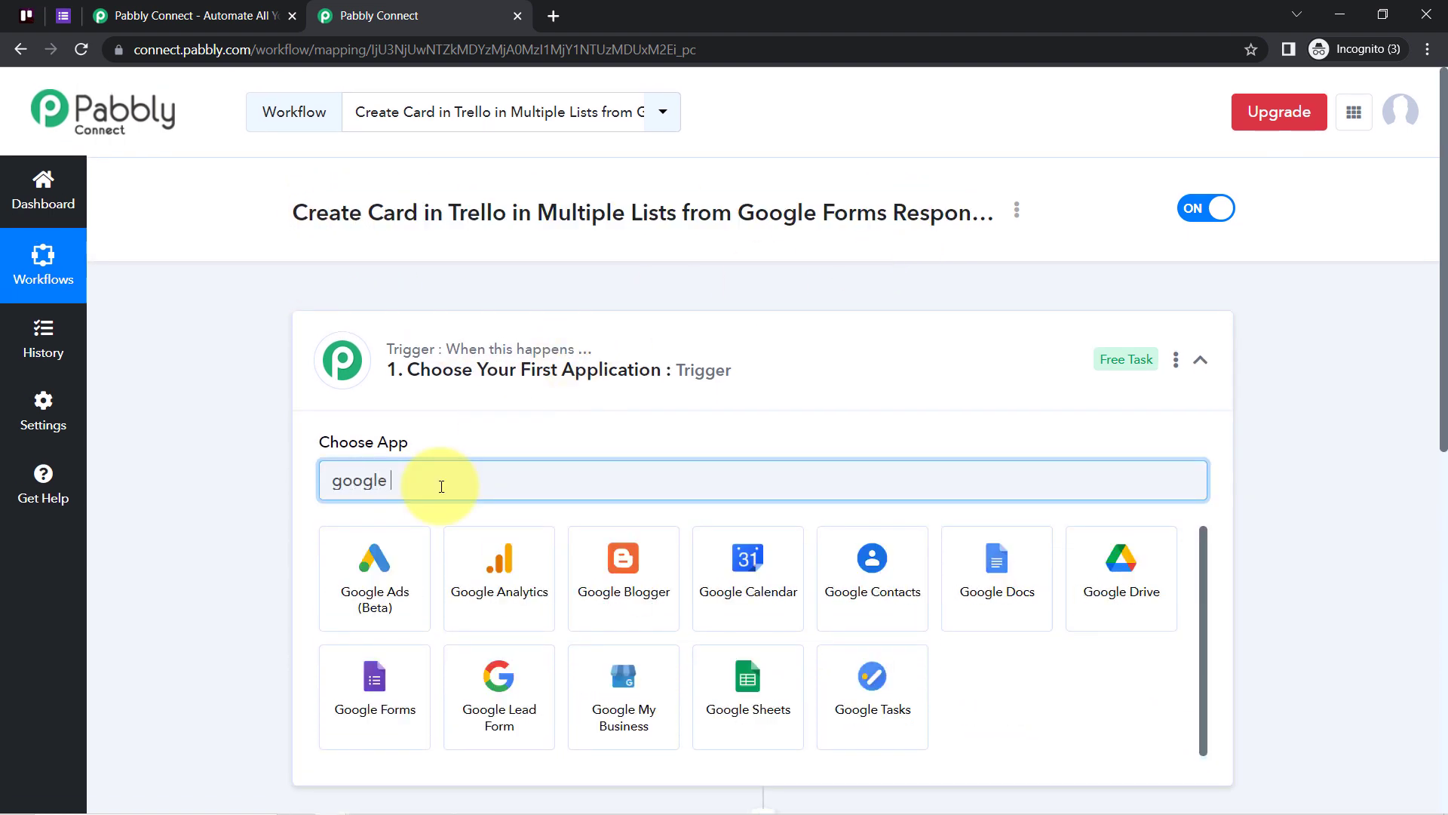
pyautogui.write('f')
pyautogui.click(370, 577)
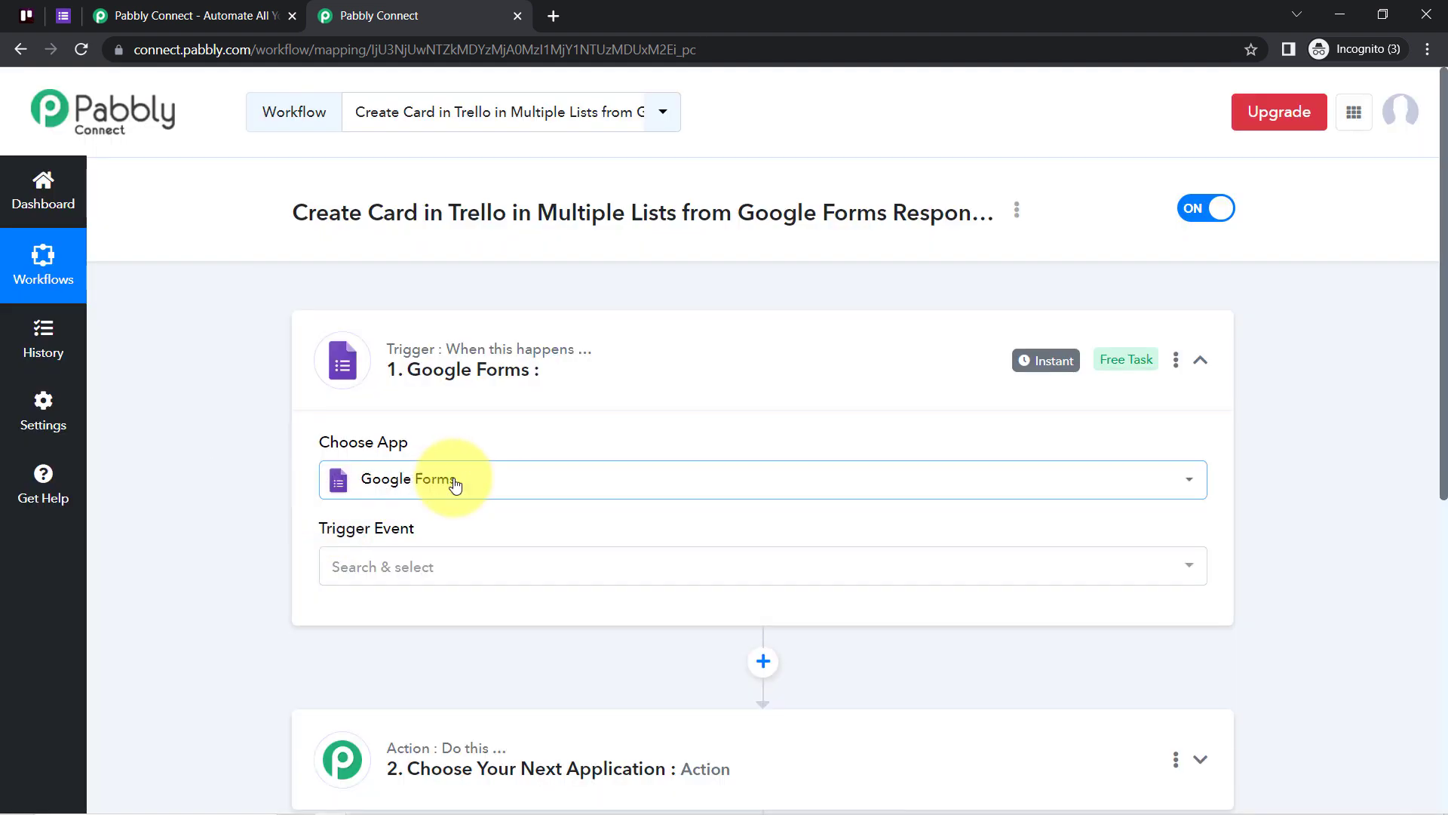
# - Search for "trel" in the workflow's second step and set Trello as the action application
pyautogui.scroll(-5, 452, 399)
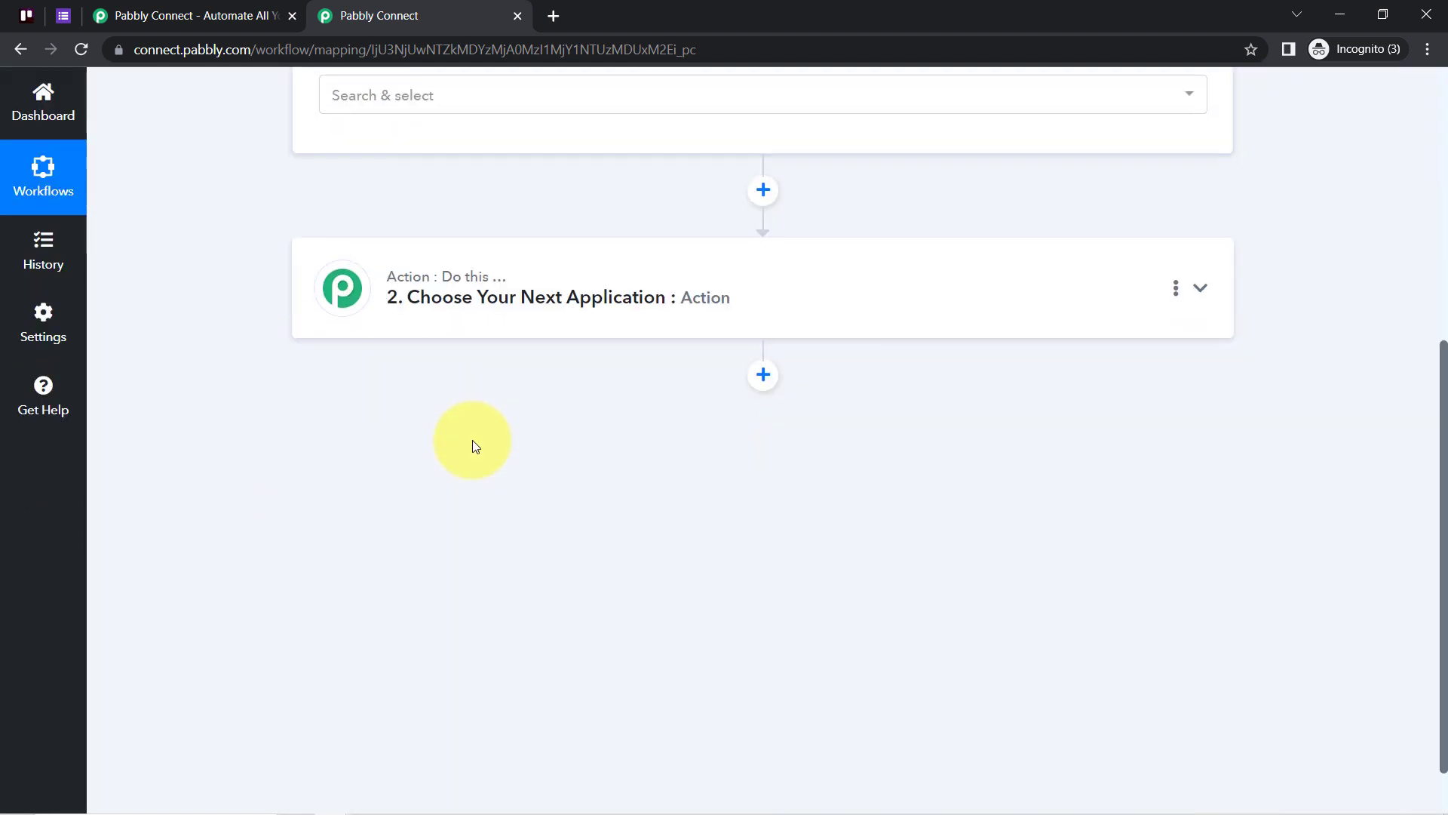
pyautogui.click(417, 310)
pyautogui.click(374, 411)
pyautogui.write('tr')
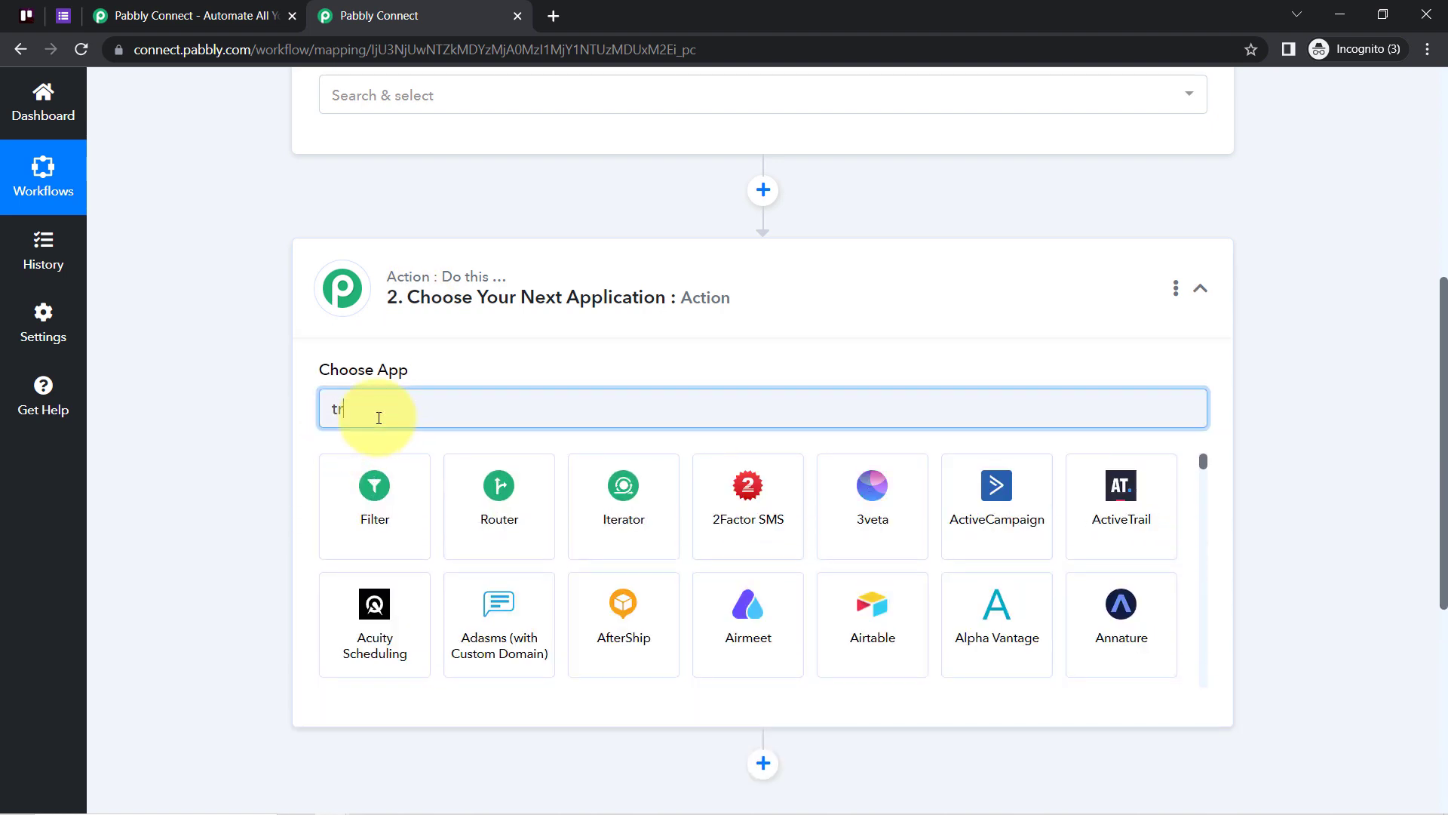
pyautogui.write('el')
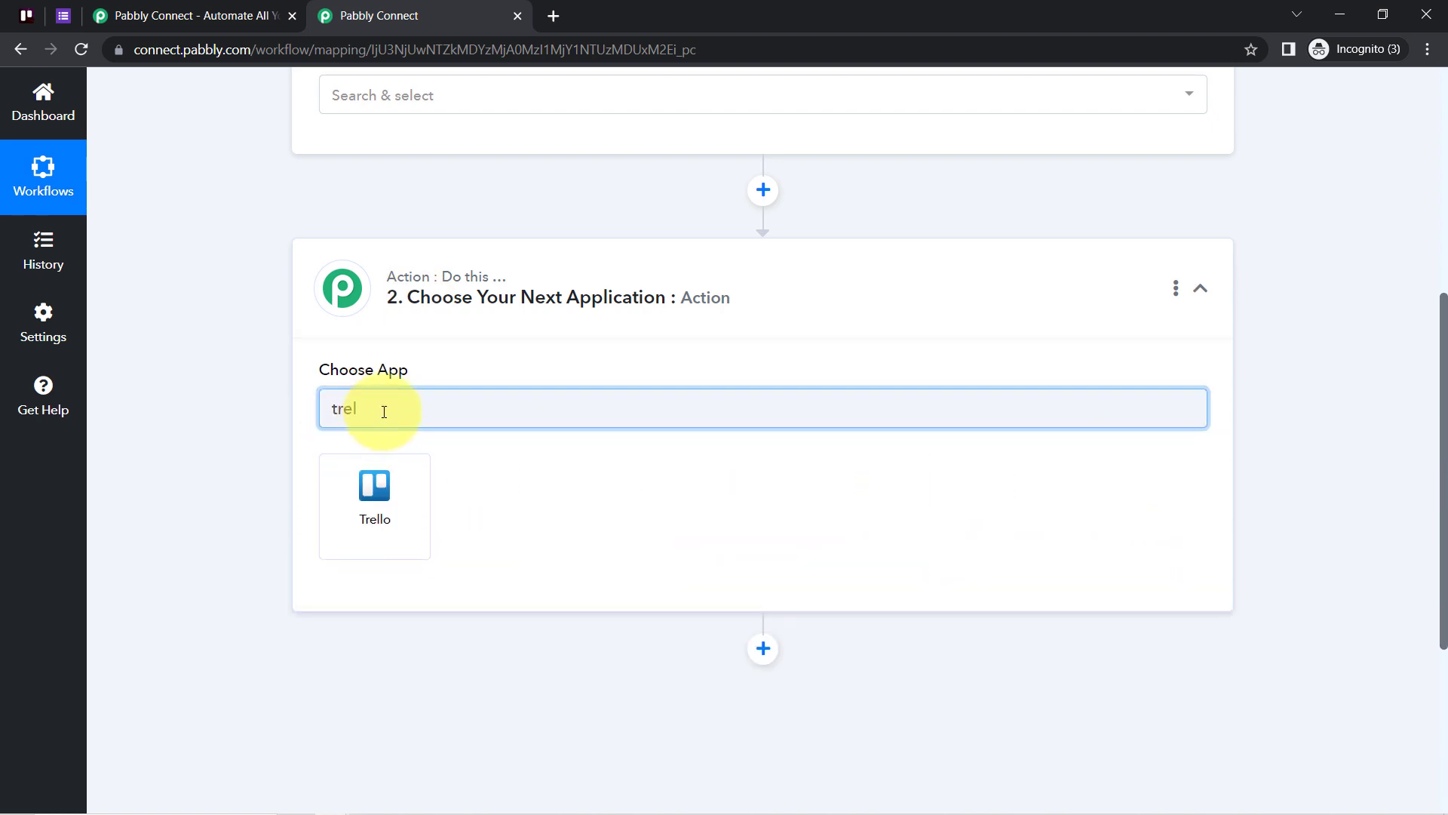
pyautogui.click(368, 506)
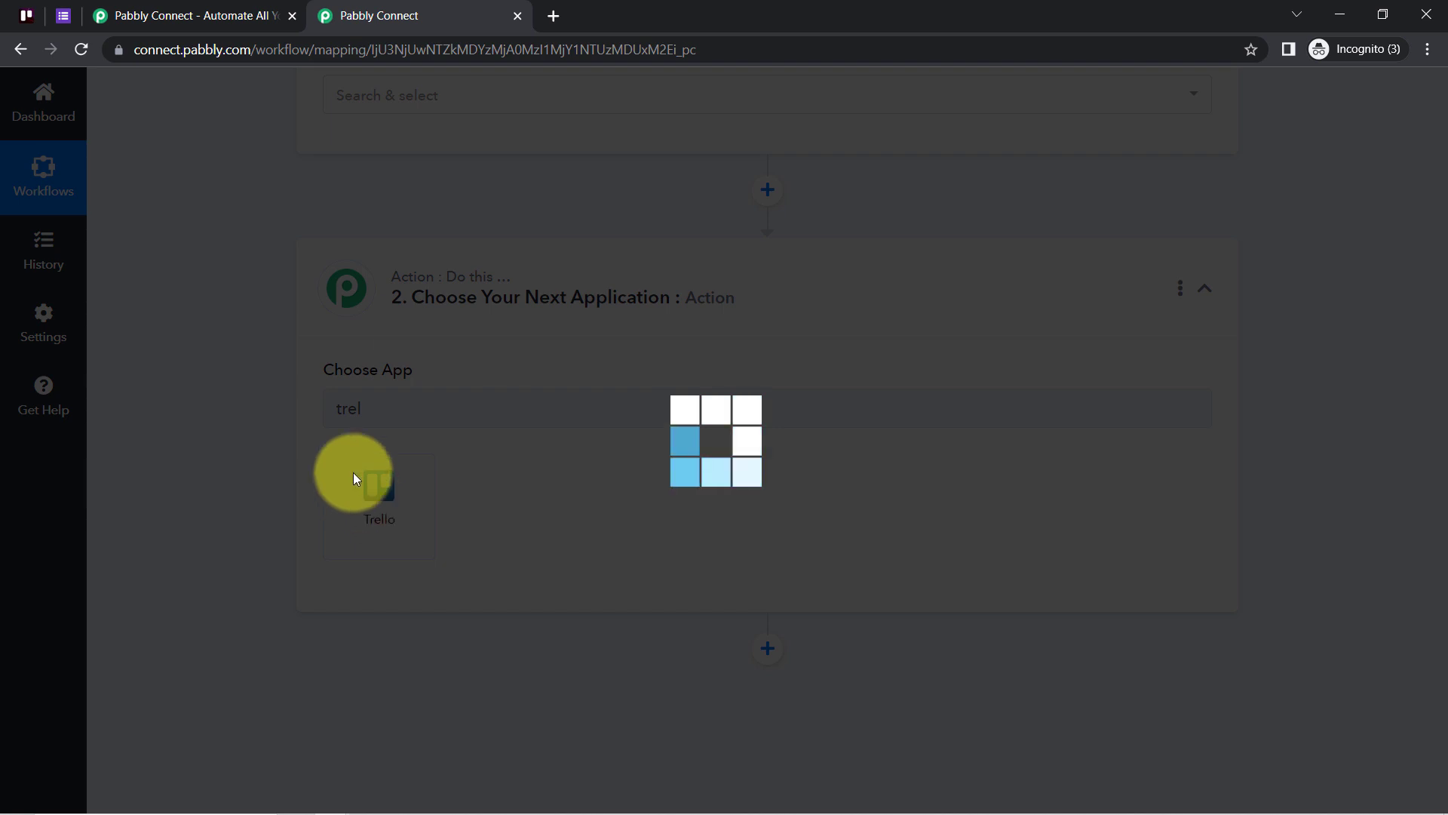
pyautogui.scroll(-3, 428, 535)
pyautogui.scroll(1, 315, 417)
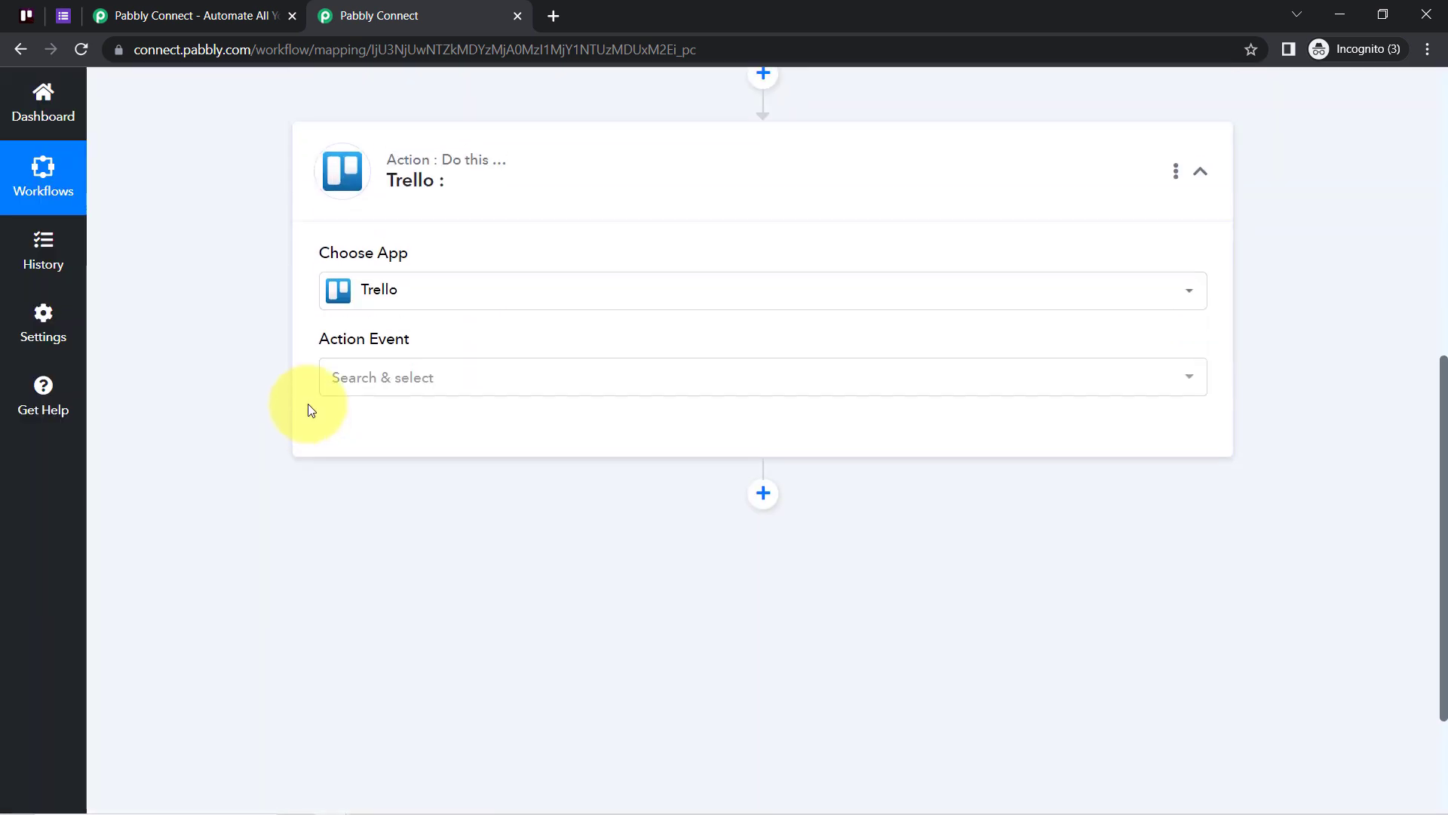
# - Set the Google Forms trigger event to New Response Received
pyautogui.scroll(7, 325, 433)
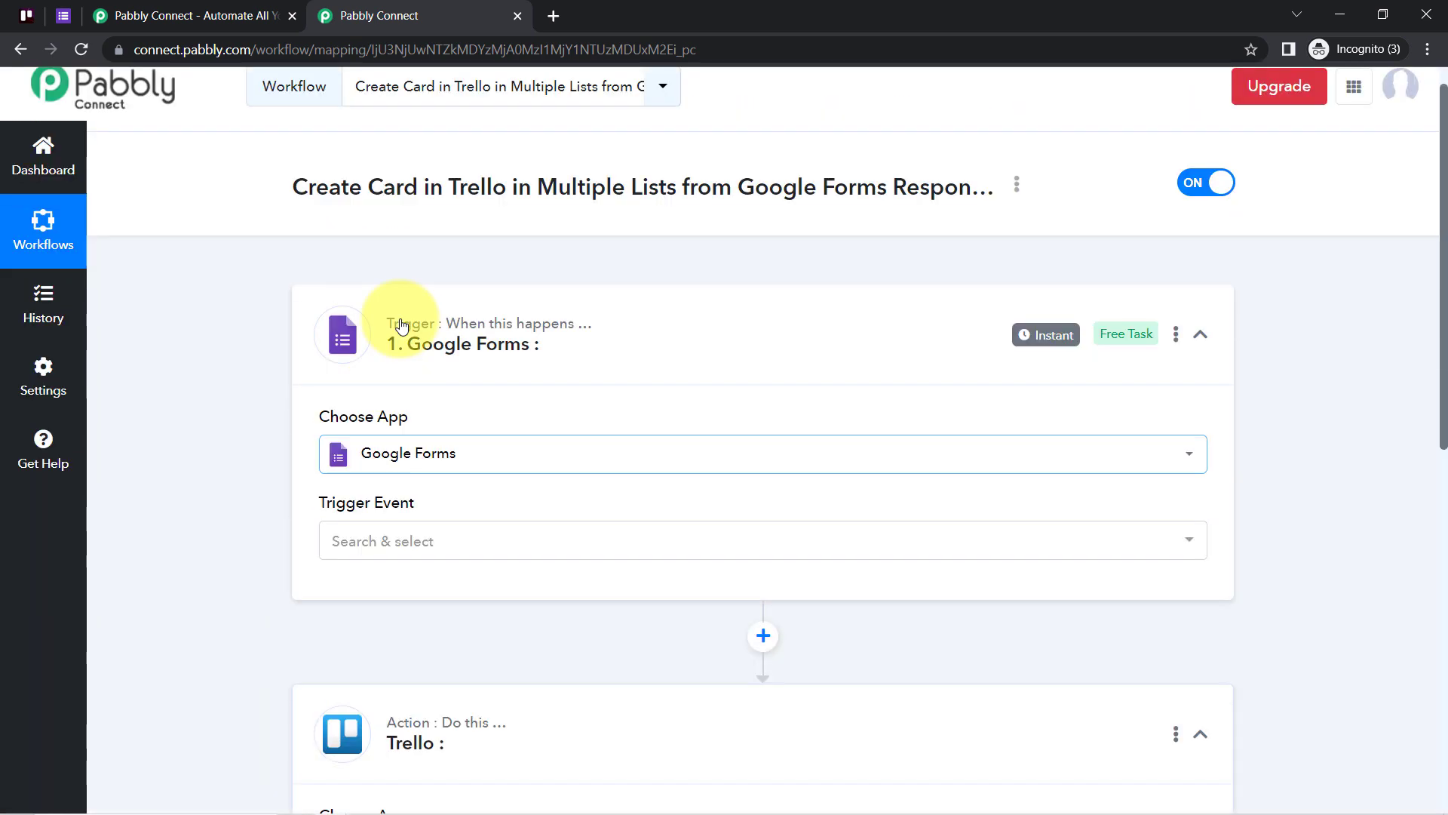
pyautogui.scroll(-3, 534, 581)
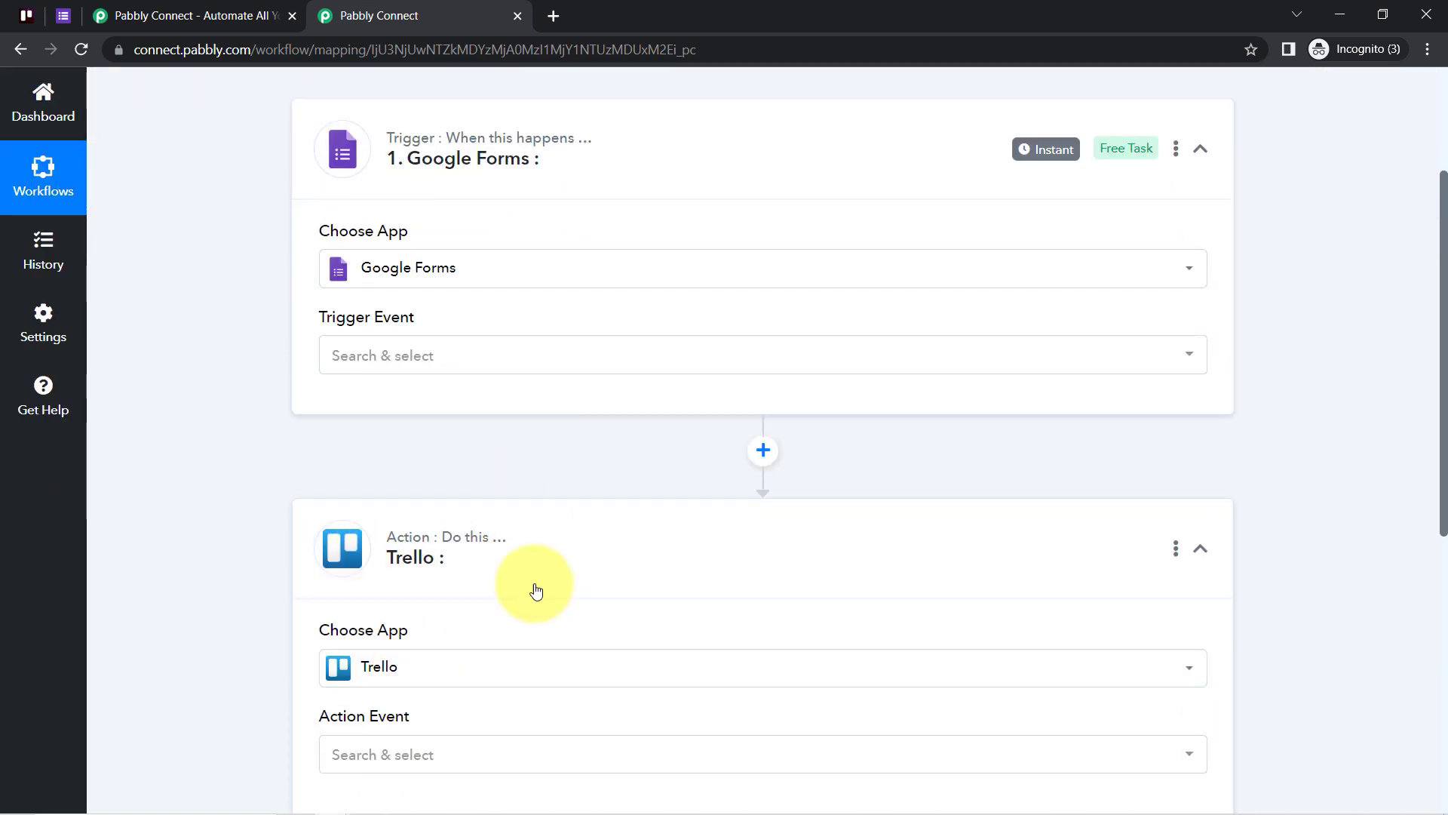
pyautogui.scroll(3, 573, 188)
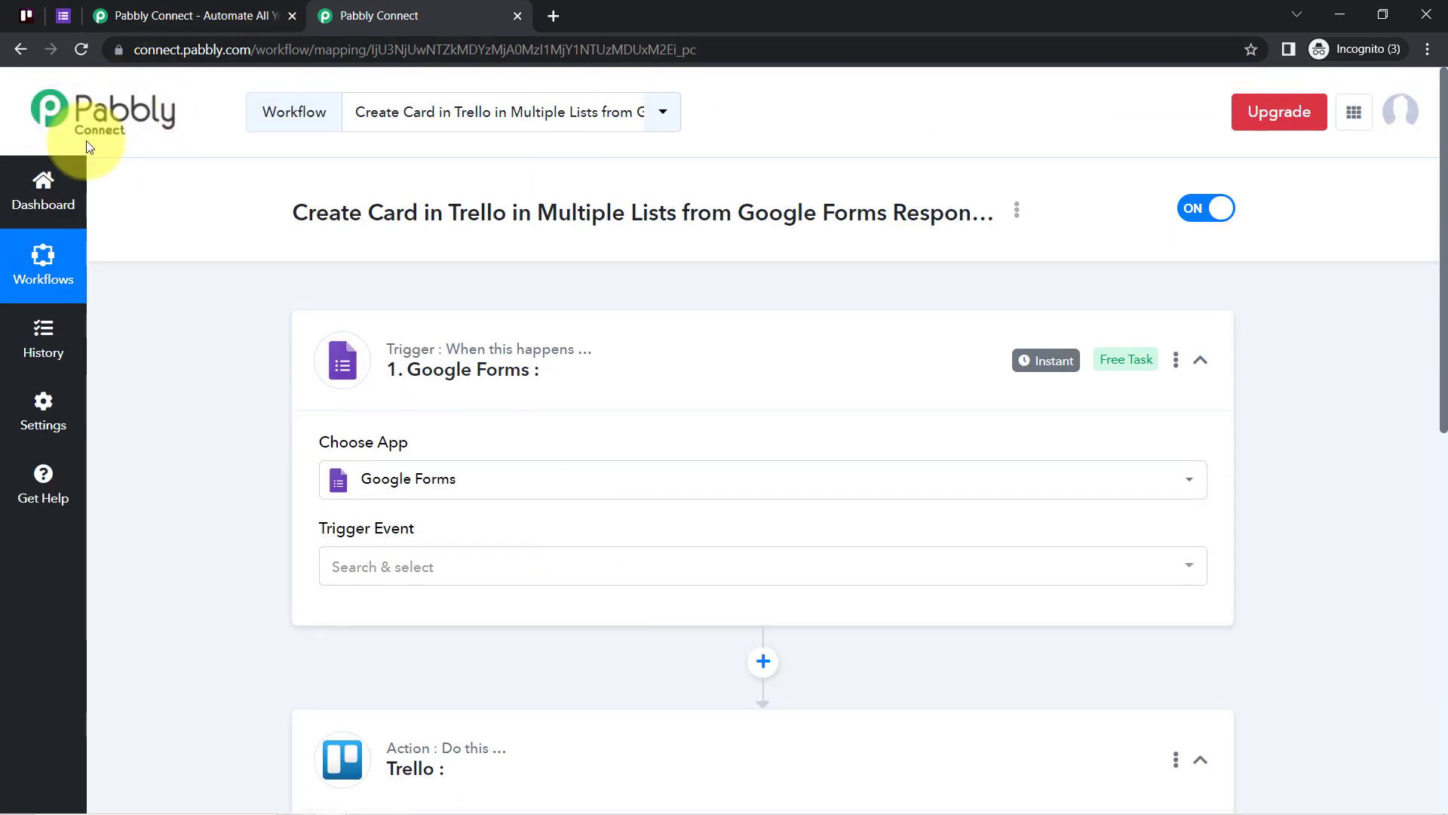
pyautogui.scroll(-10, 227, 352)
pyautogui.scroll(4, 241, 339)
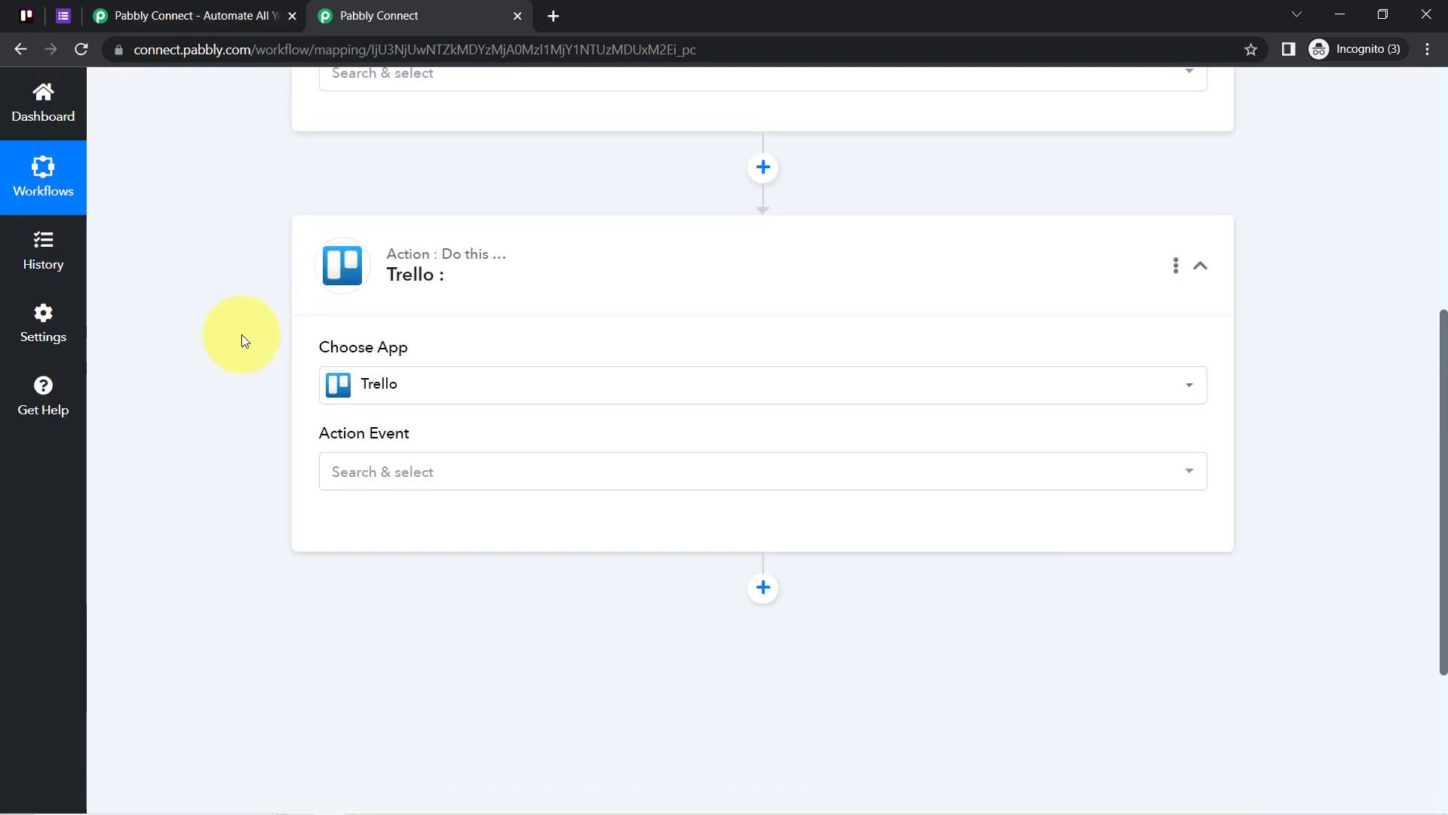
pyautogui.scroll(5, 284, 355)
pyautogui.click(351, 544)
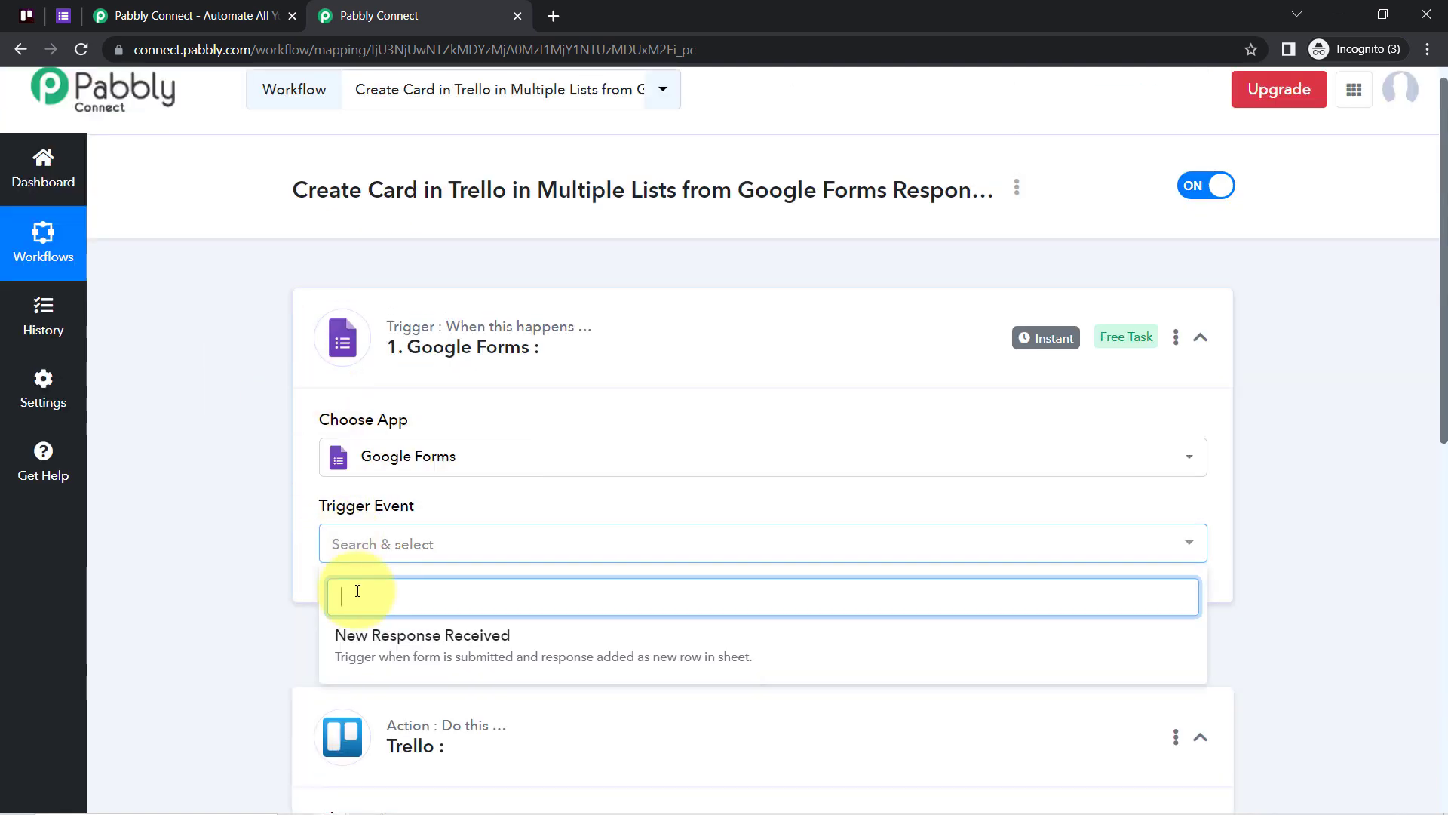
pyautogui.click(375, 637)
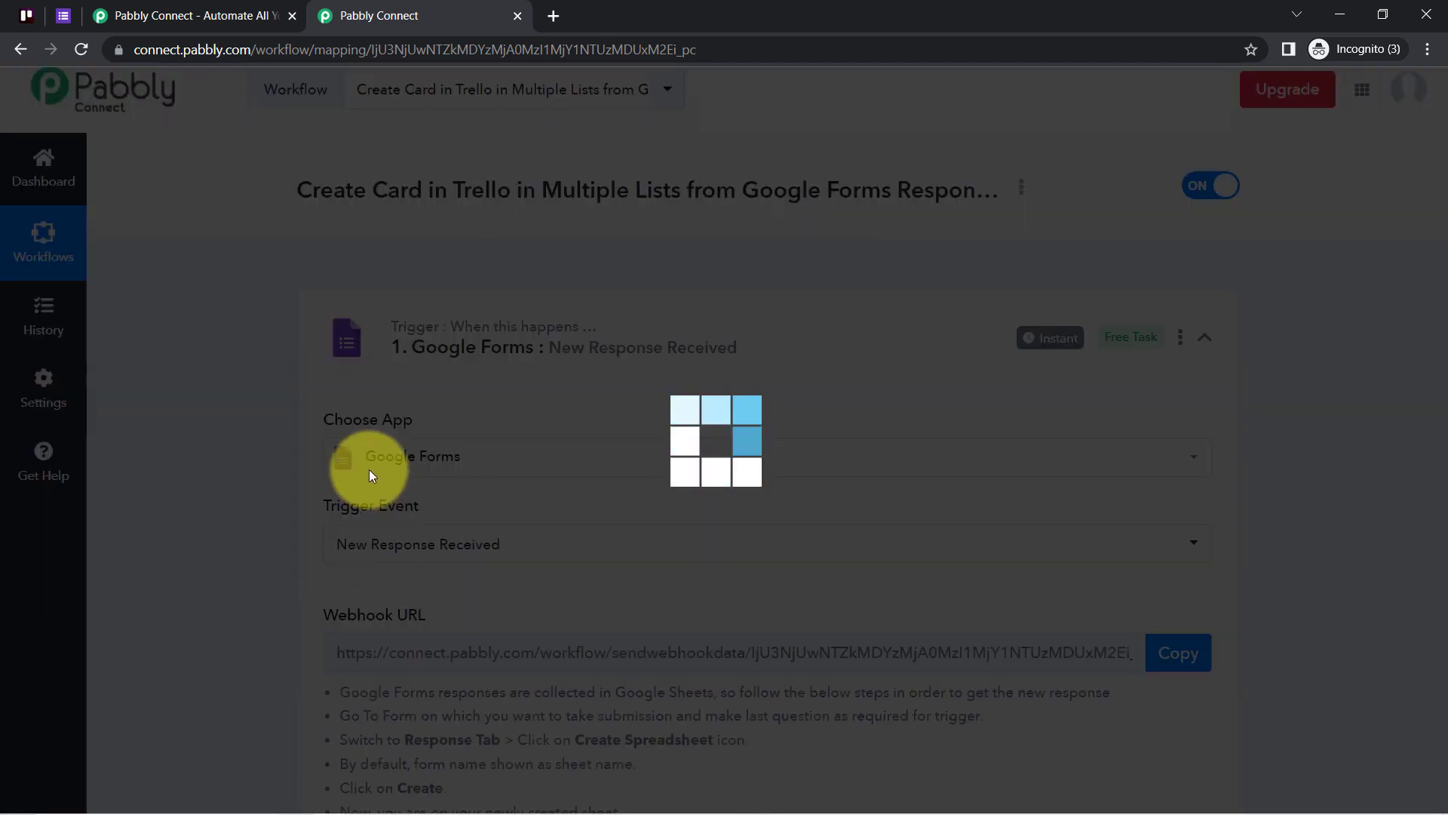
pyautogui.scroll(-7, 377, 543)
pyautogui.scroll(5, 365, 452)
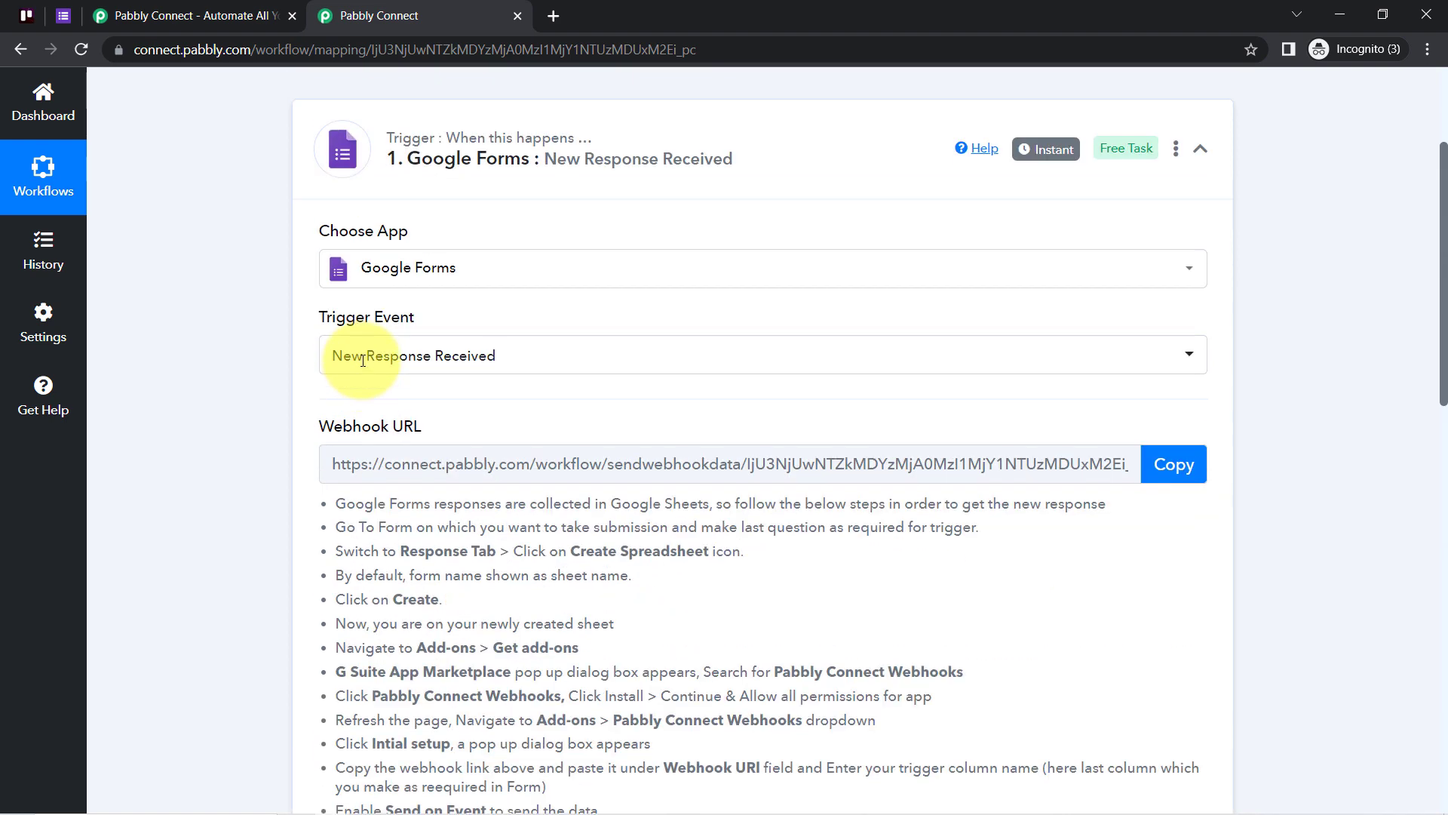
# - Review the Google Forms trigger's setup instructions and copy its webhook URL
pyautogui.scroll(-1, 365, 375)
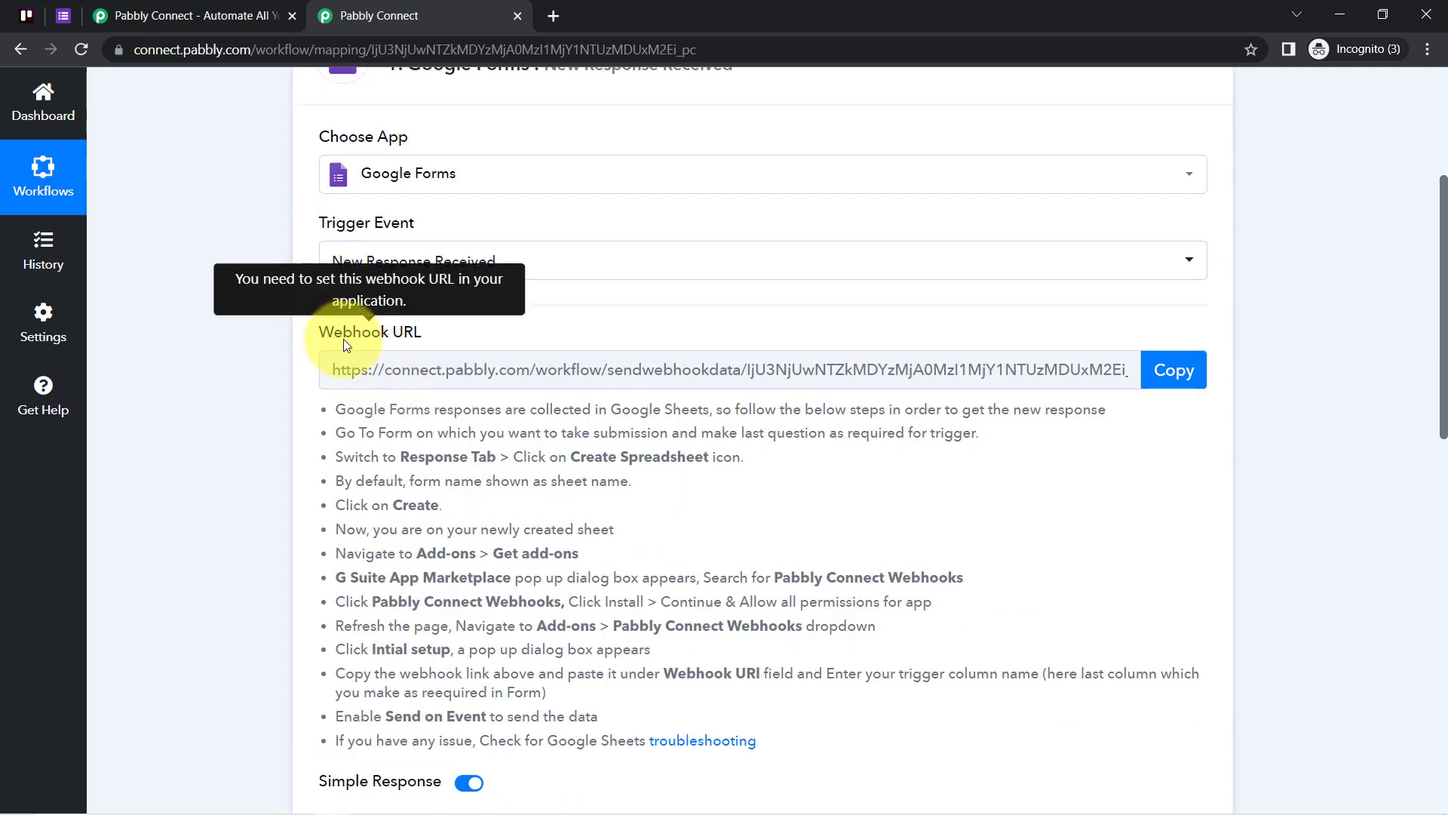
pyautogui.moveTo(341, 335); pyautogui.dragTo(424, 335)
pyautogui.click(58, 13)
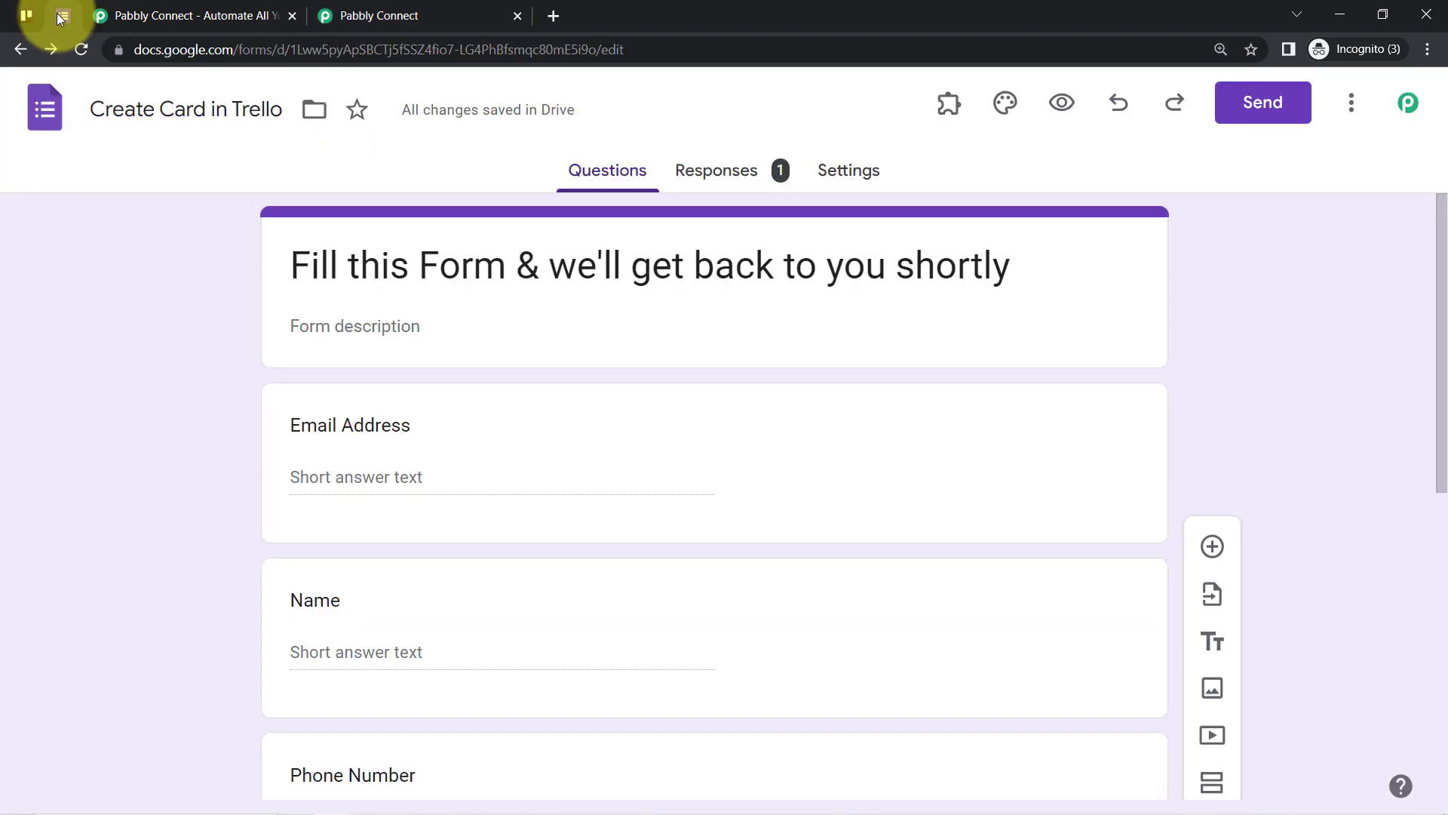
pyautogui.click(435, 7)
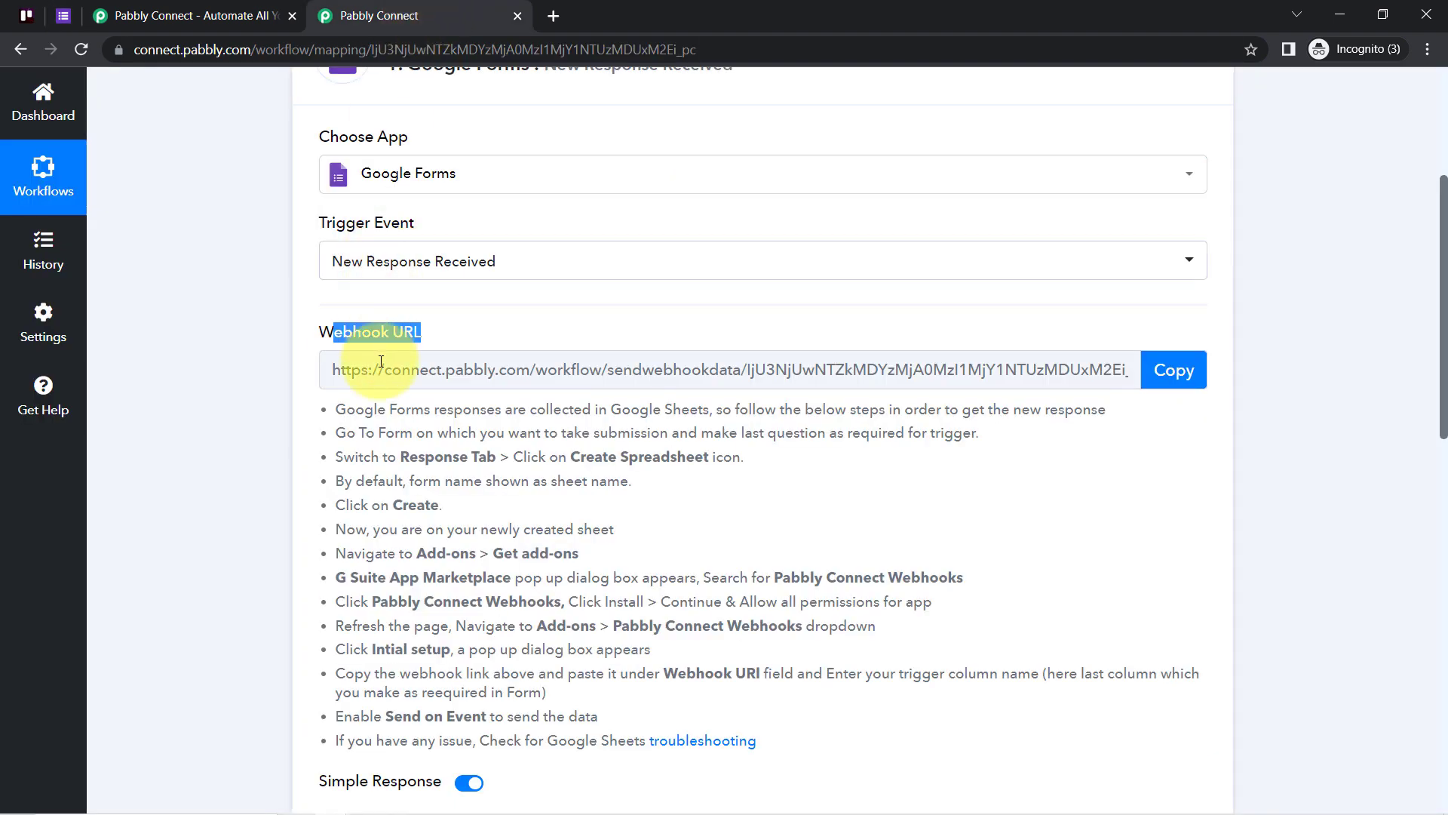
pyautogui.moveTo(359, 414); pyautogui.dragTo(461, 577)
pyautogui.scroll(-2, 461, 576)
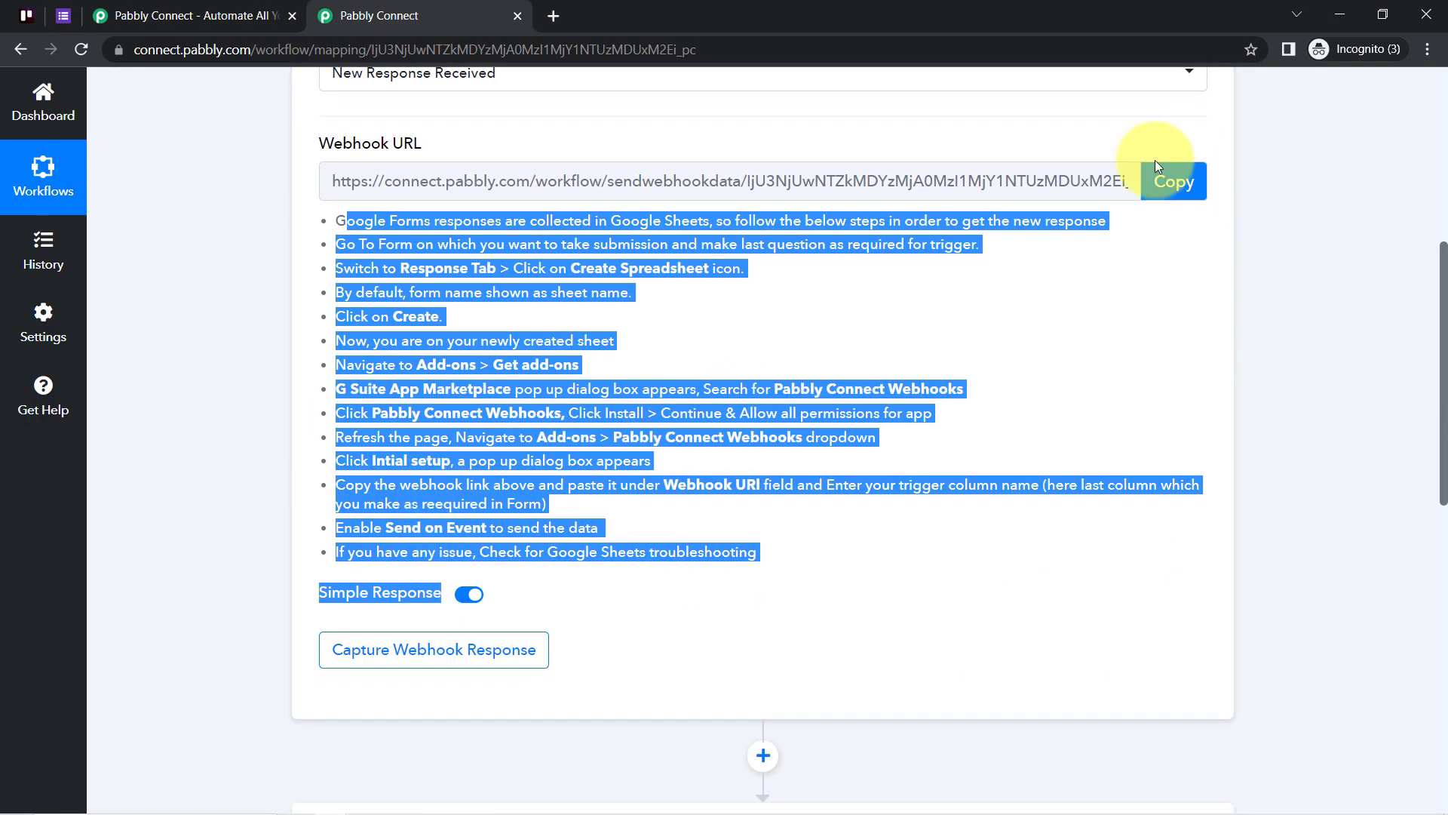
pyautogui.click(1157, 165)
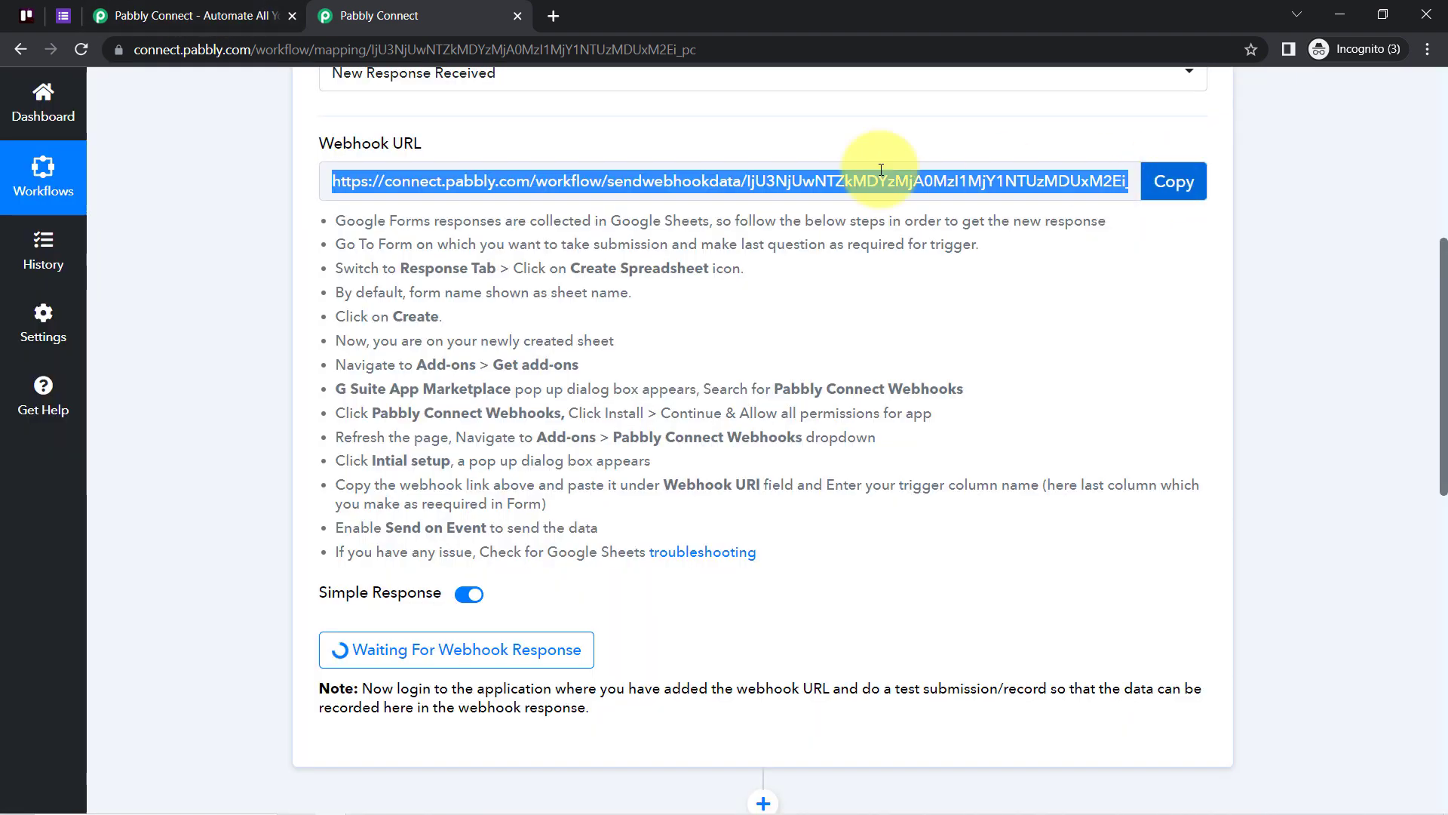
# - In Google Forms, open the linked spreadsheet holding the responses of the "Create Card in Trello" form
pyautogui.click(52, 12)
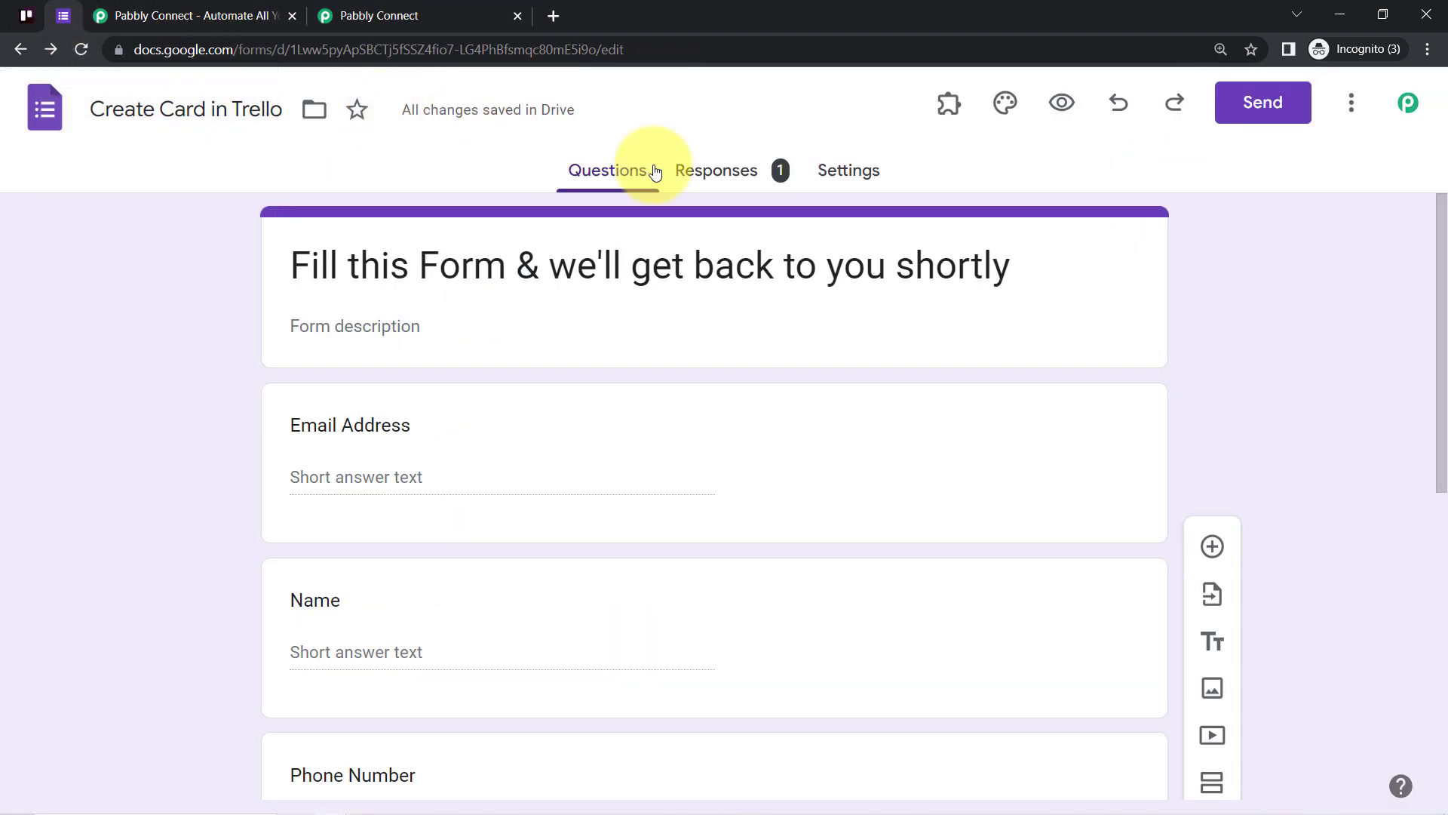
pyautogui.click(702, 176)
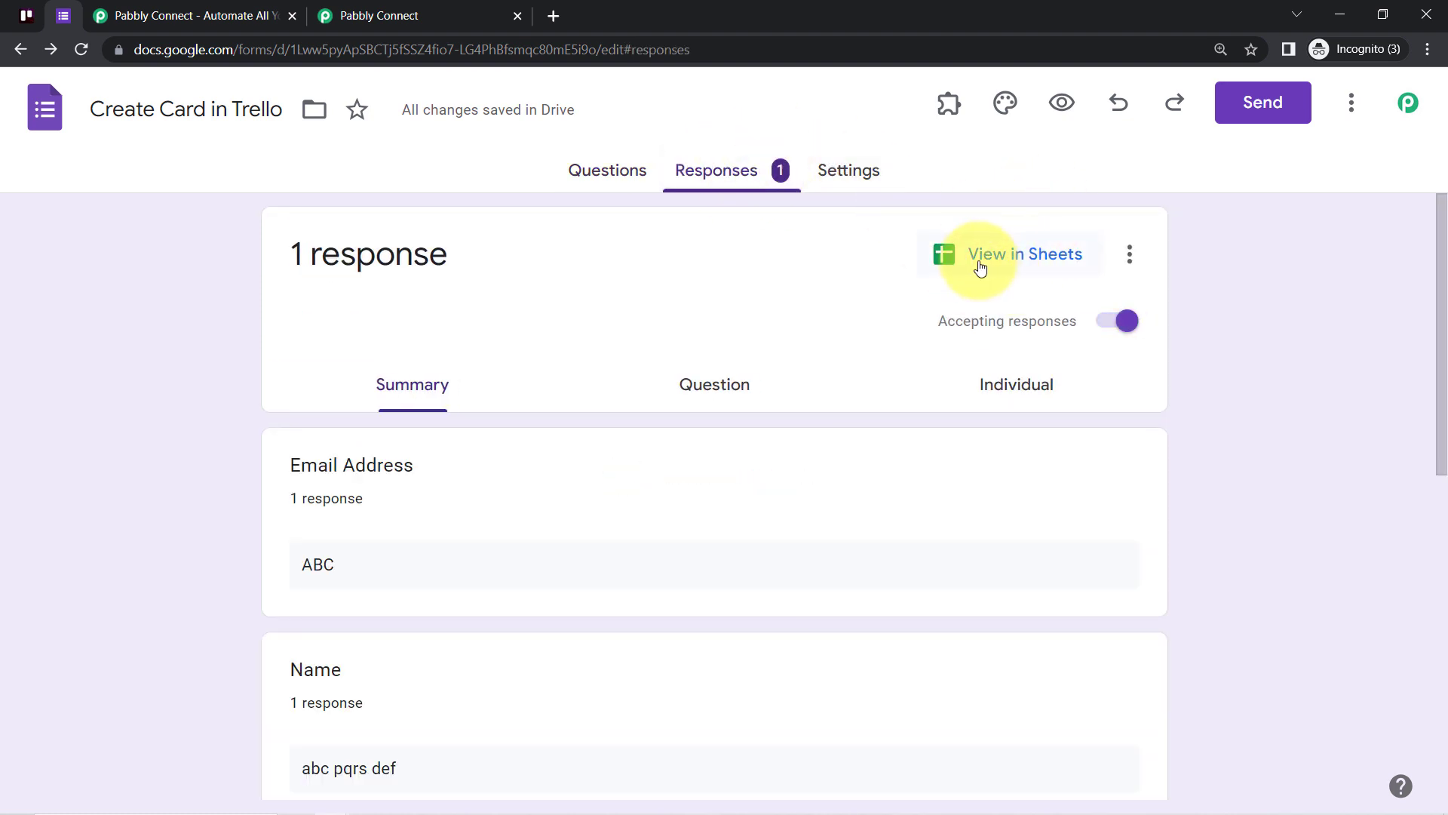
pyautogui.click(981, 264)
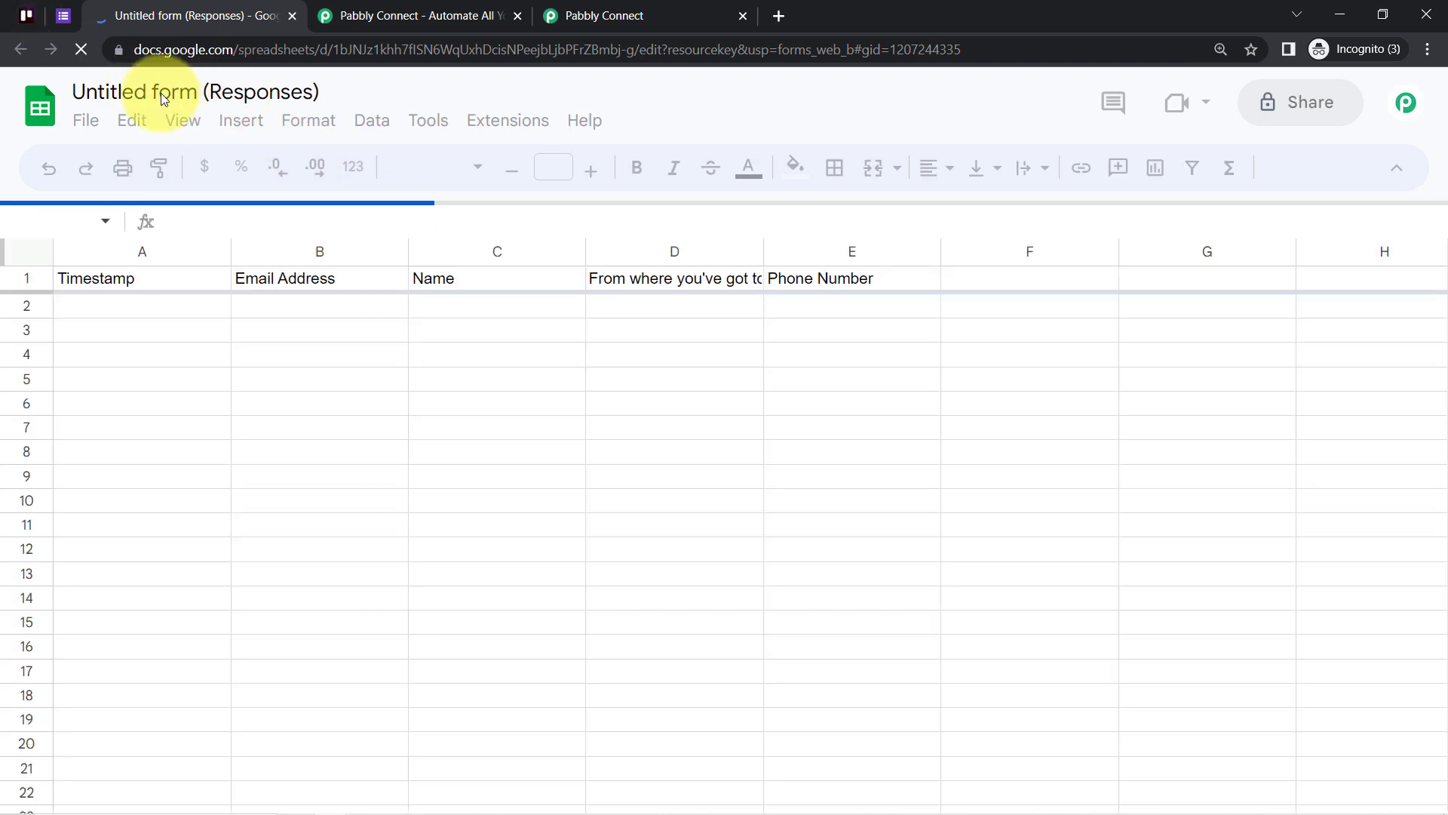
# - Check the form's name and rename the response spreadsheet "Create Card in Trello (Responses)"
pyautogui.click(61, 18)
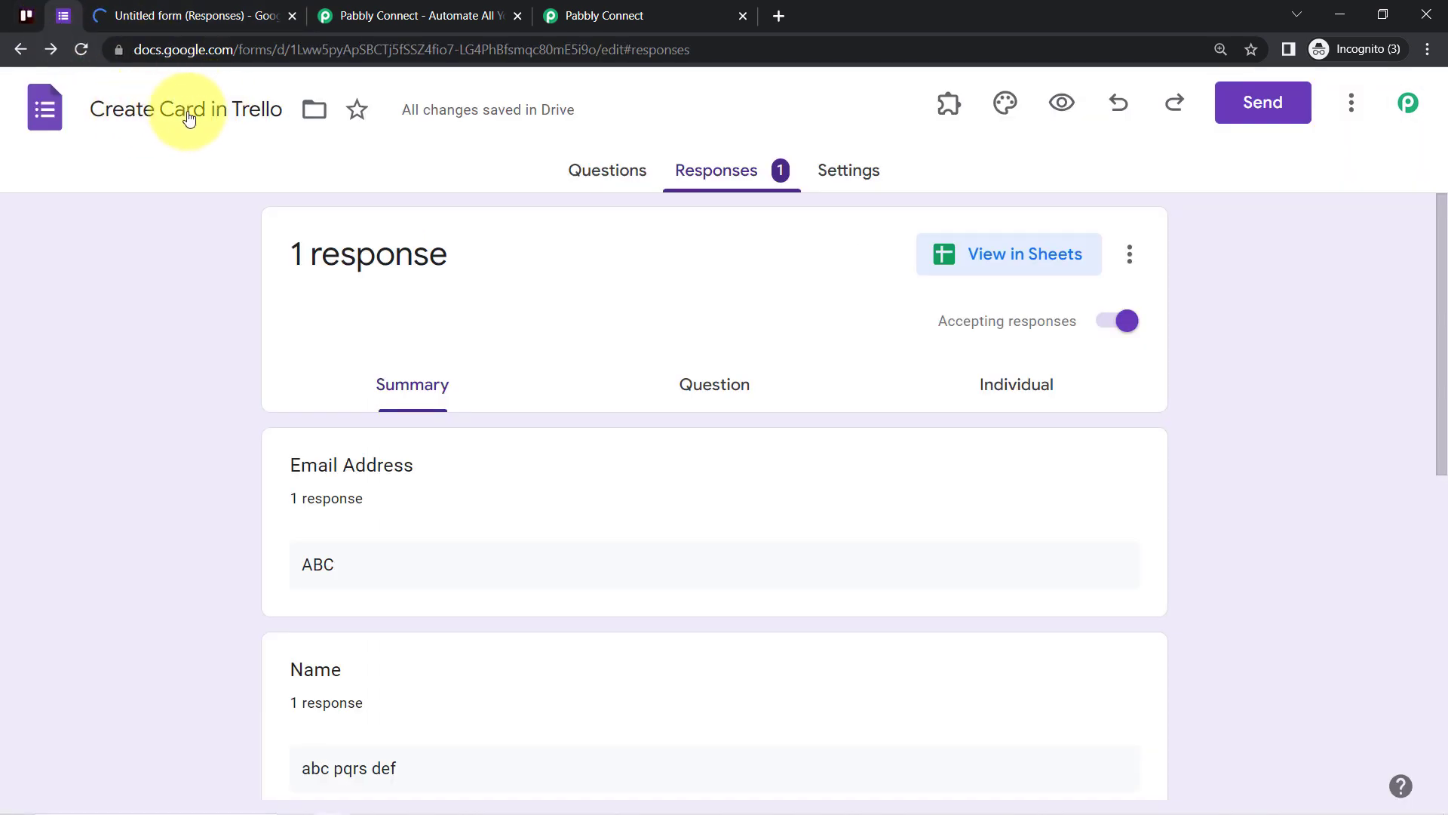
pyautogui.click(136, 13)
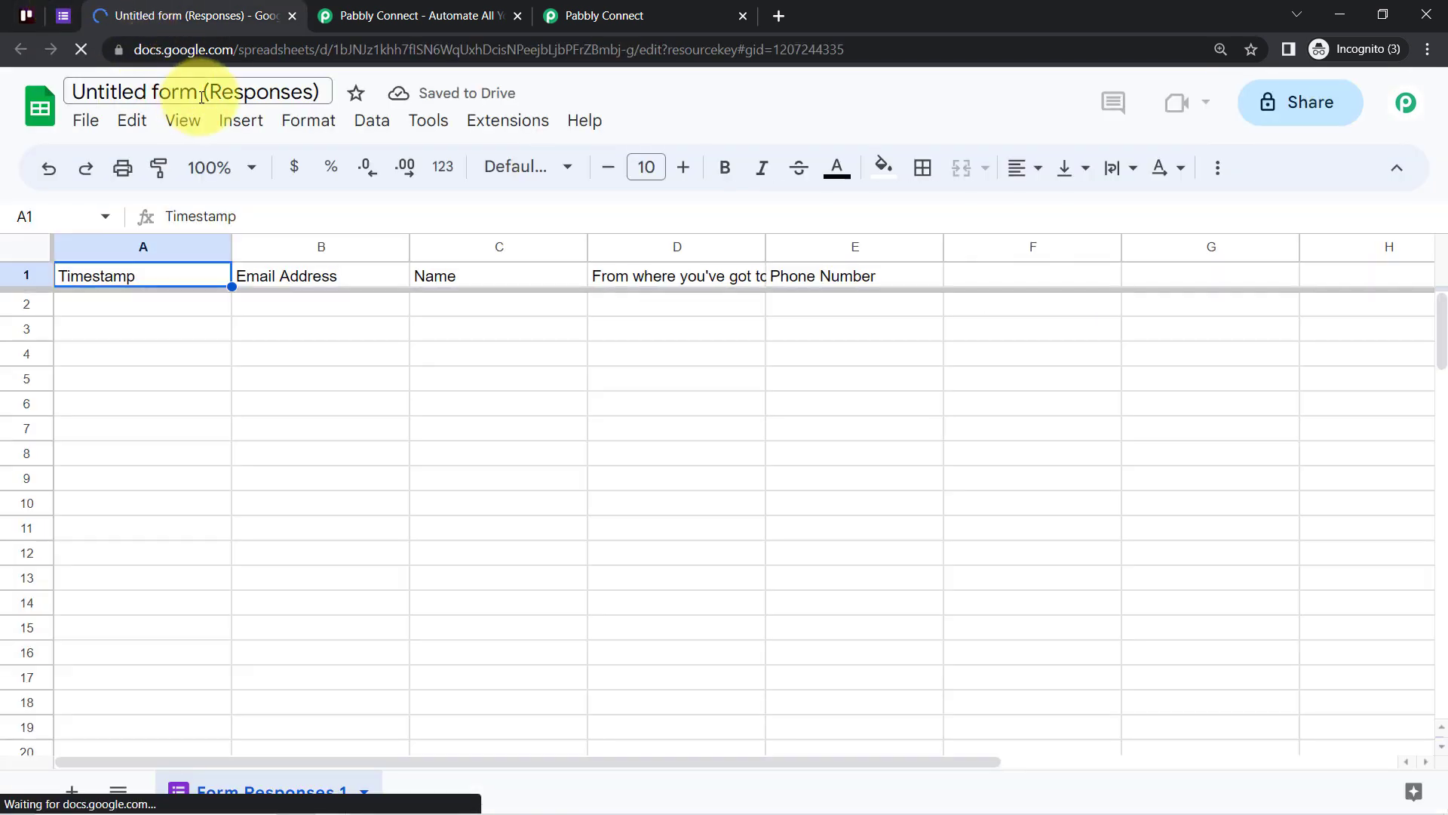
pyautogui.click(195, 90)
pyautogui.hotkey('shift', 'Home')
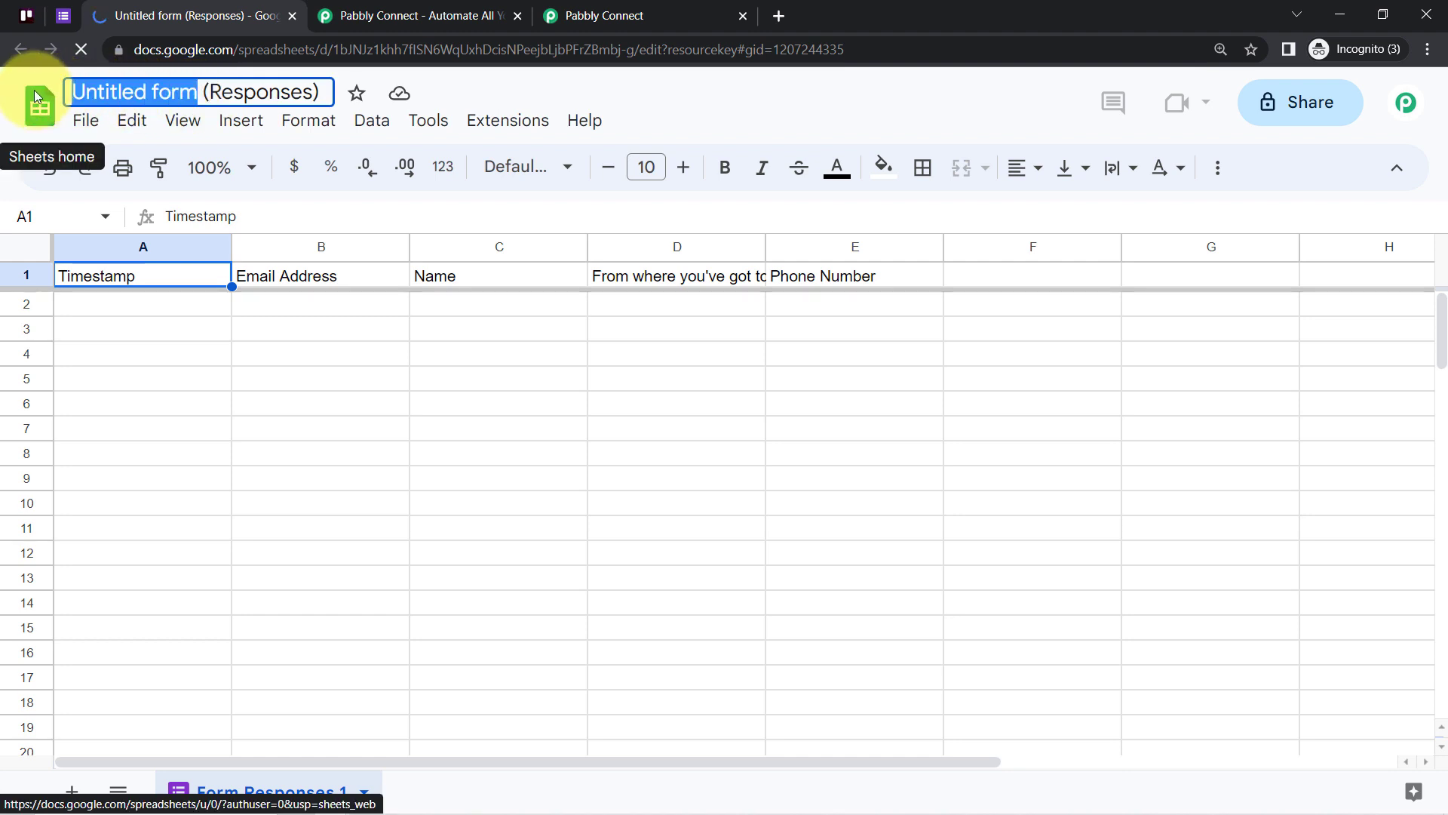
pyautogui.write('Create Card in Tre')
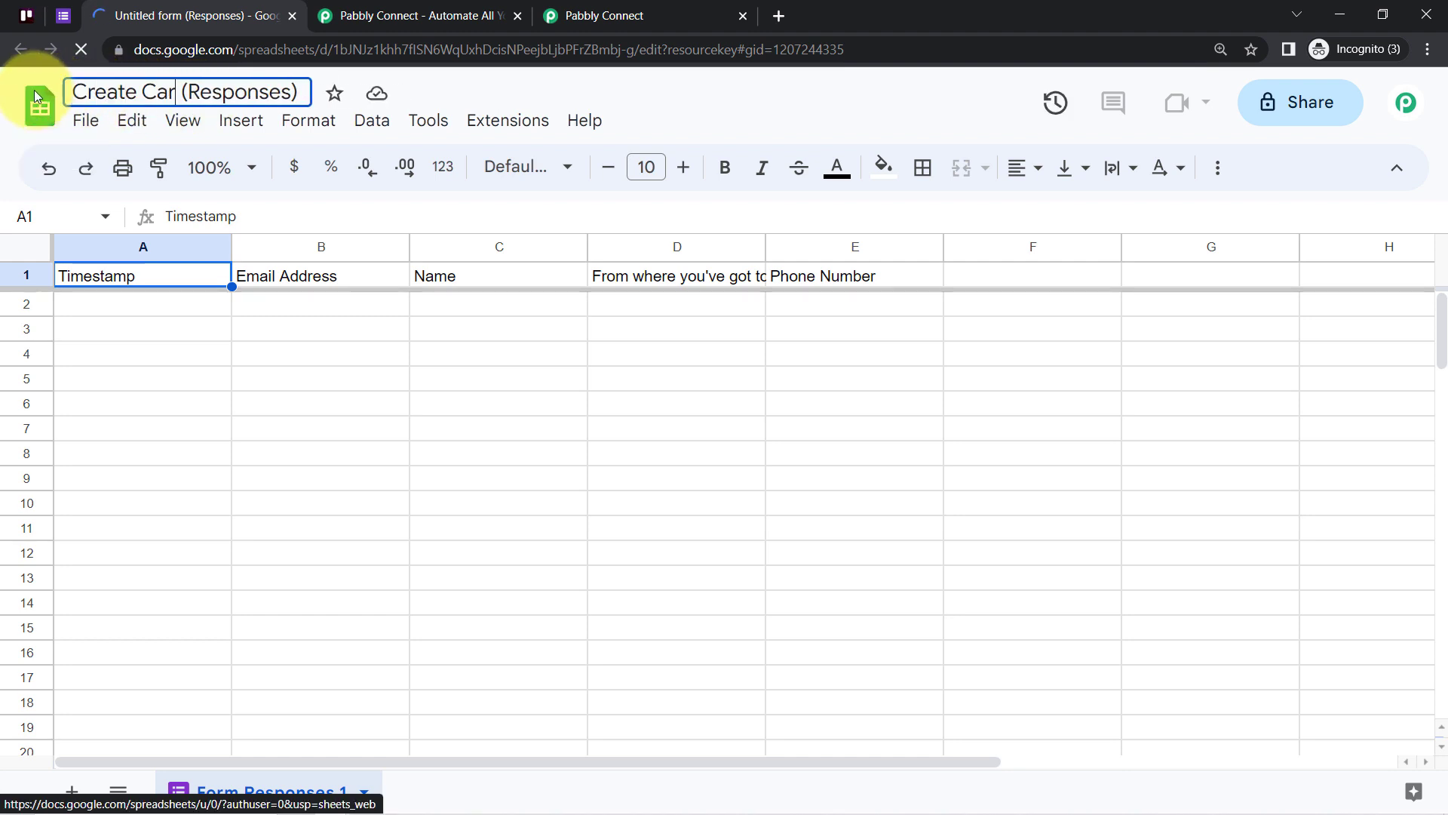
pyautogui.write('llo')
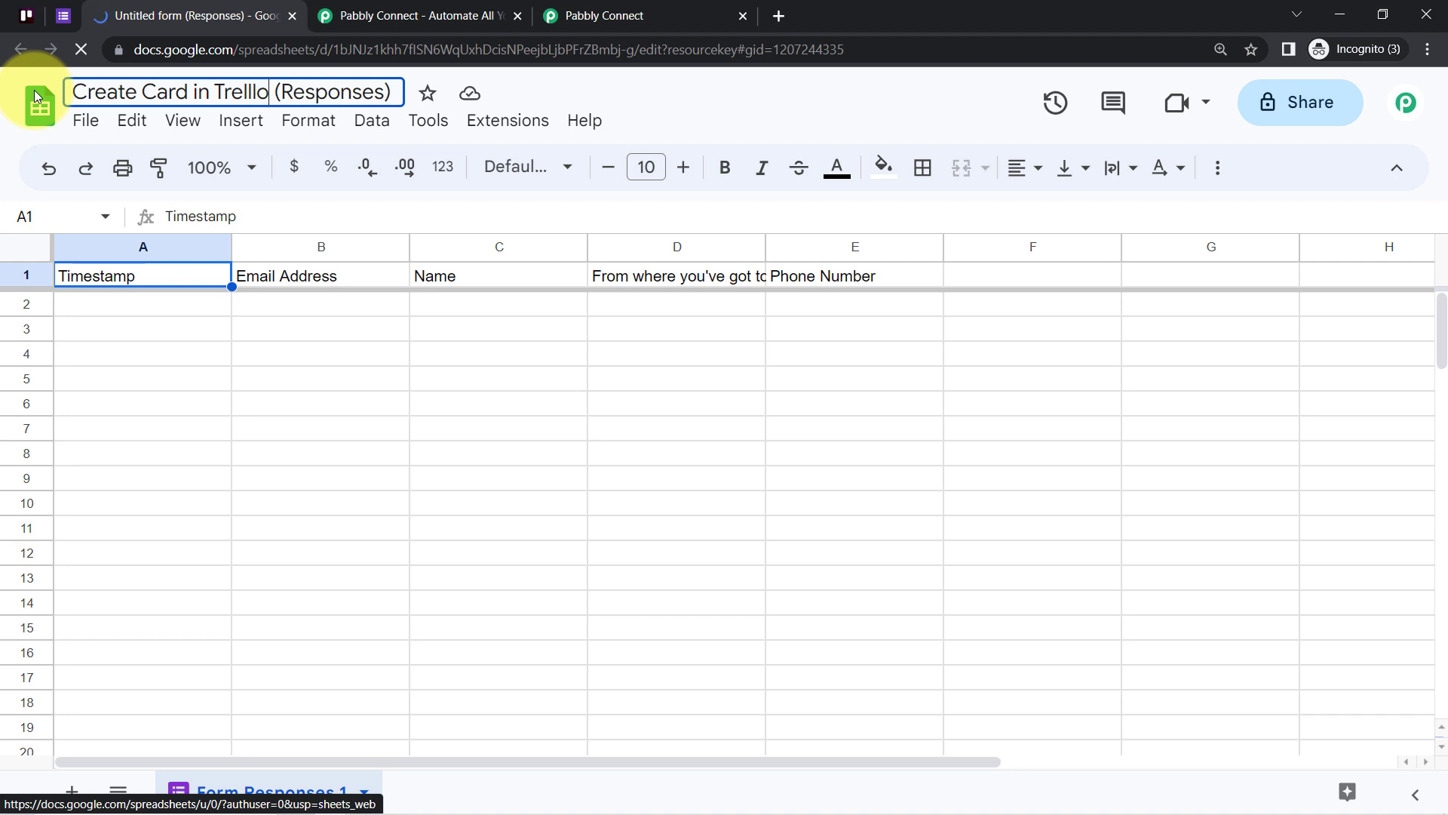
pyautogui.press('BackSpace')
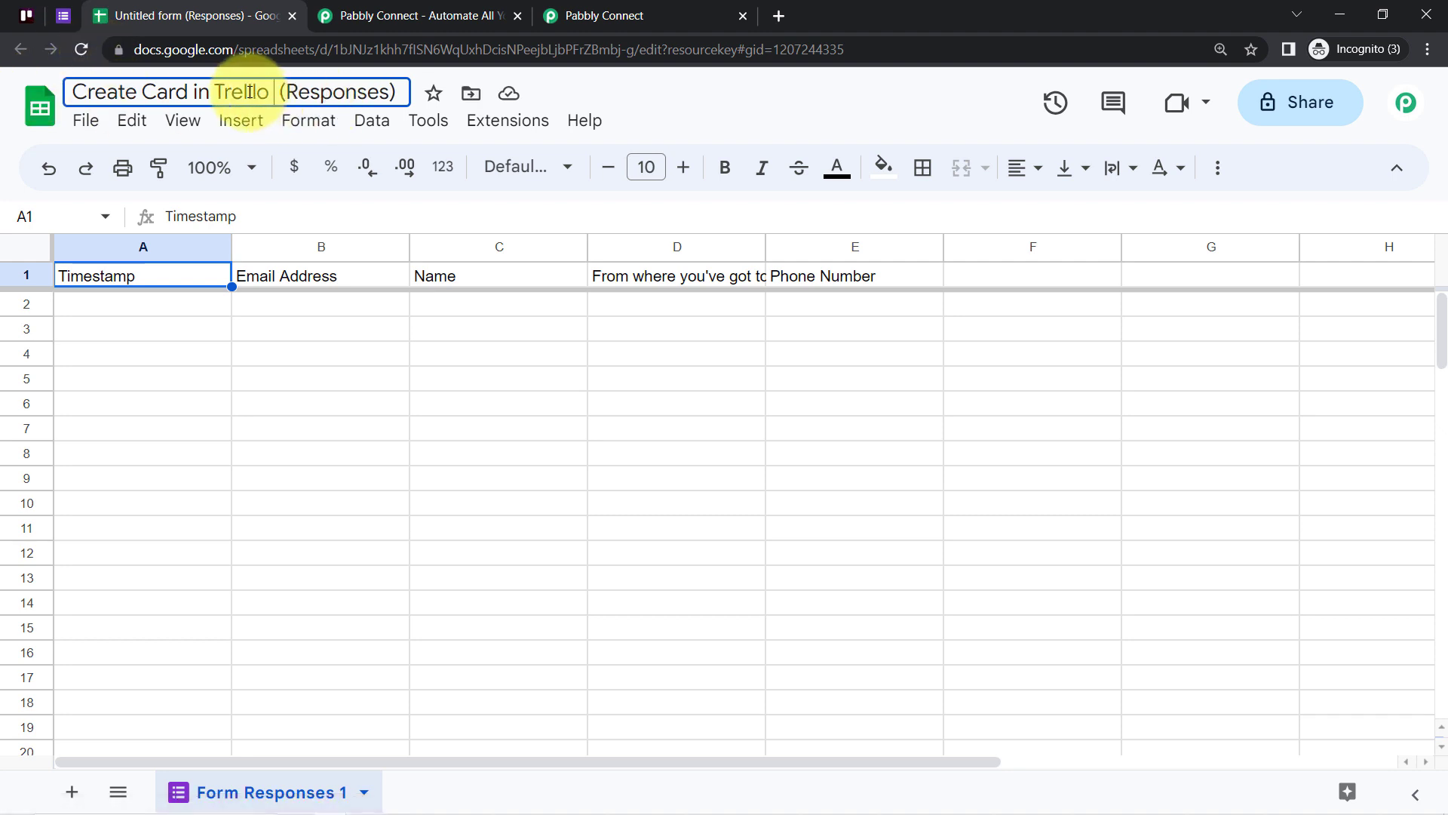
pyautogui.press('BackSpace')
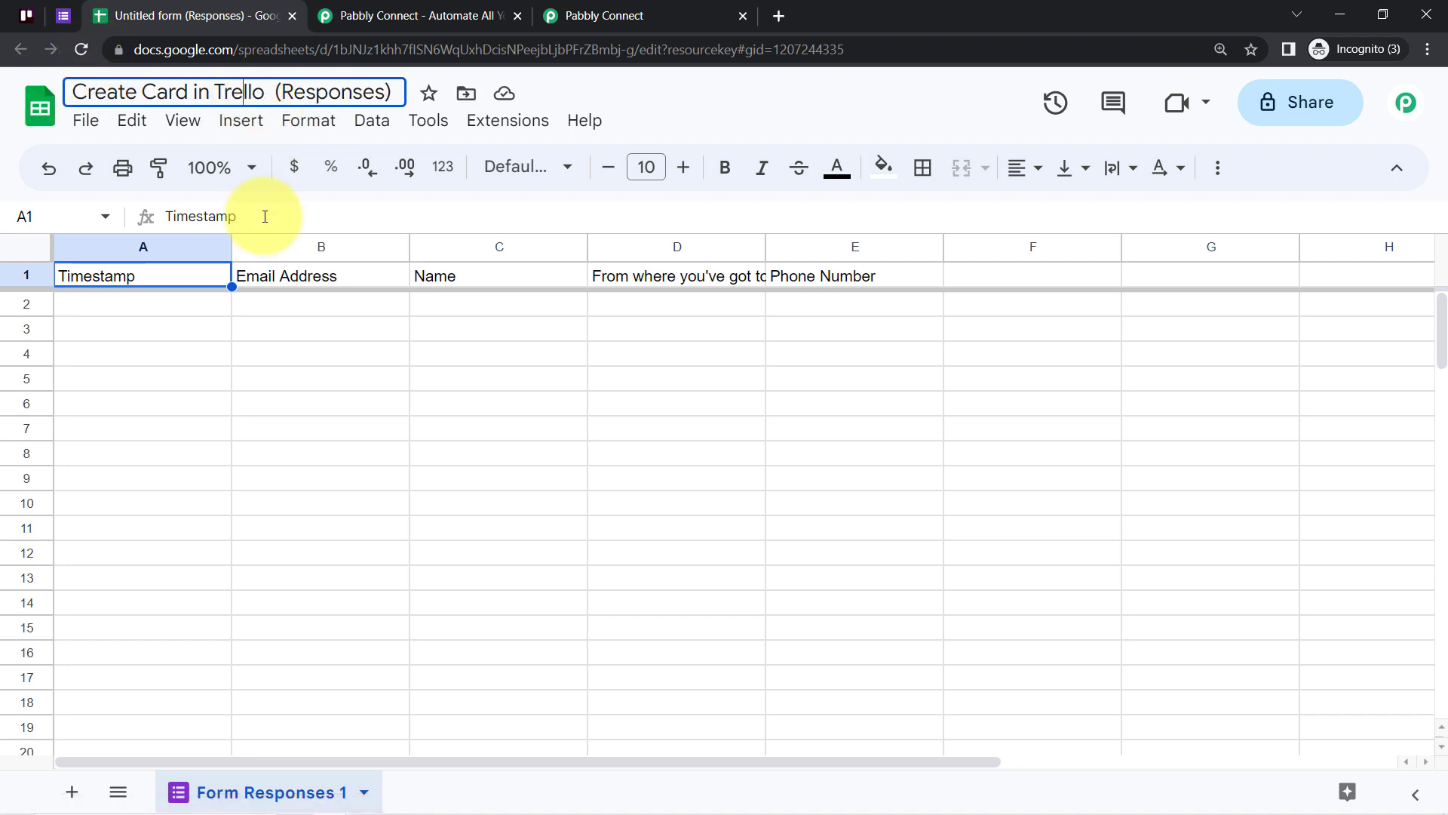
pyautogui.click(228, 415)
# - Format header row 1 in bold with font size 11 and set the sheet zoom to 125%
pyautogui.click(40, 276)
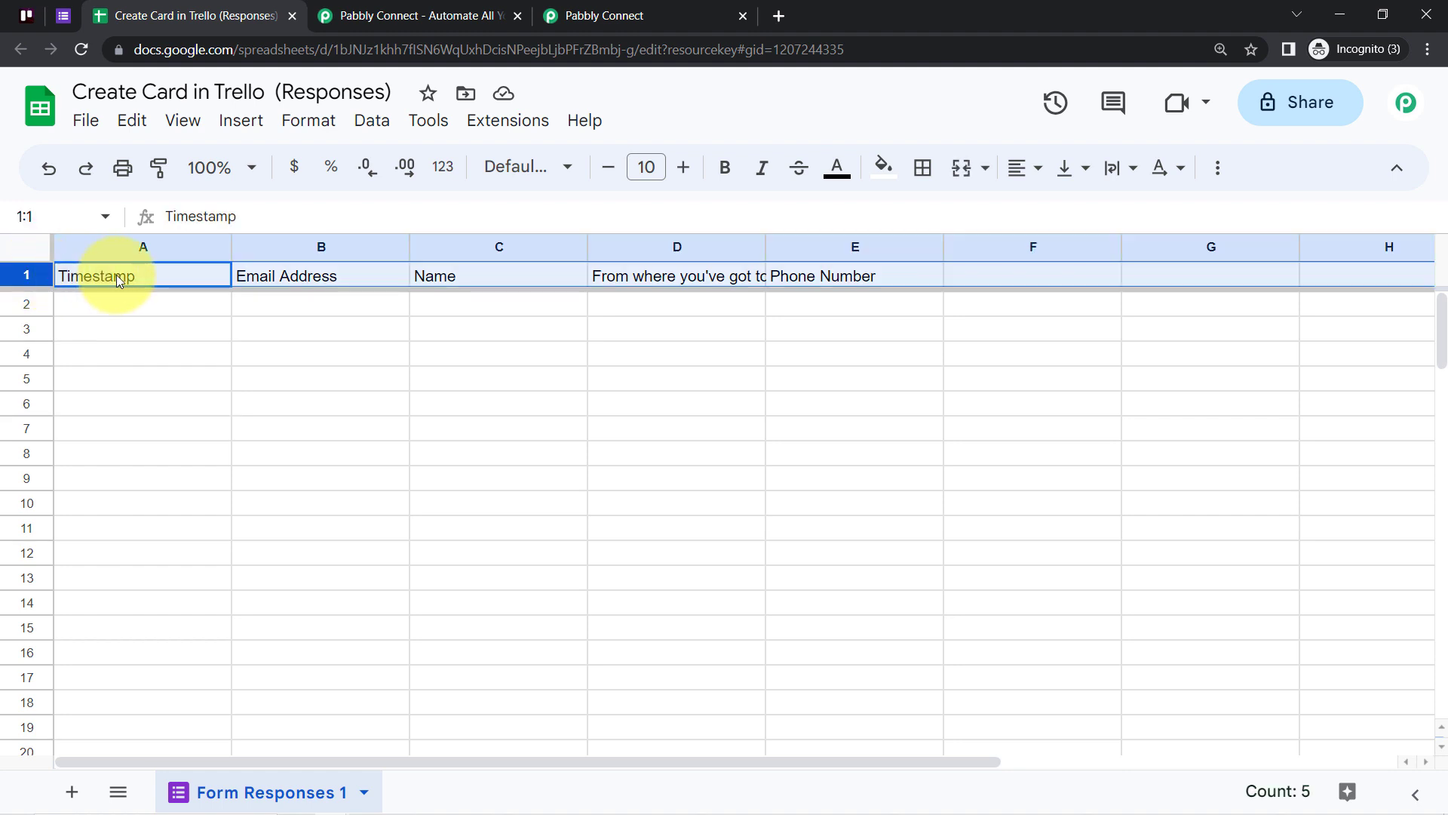
pyautogui.click(684, 168)
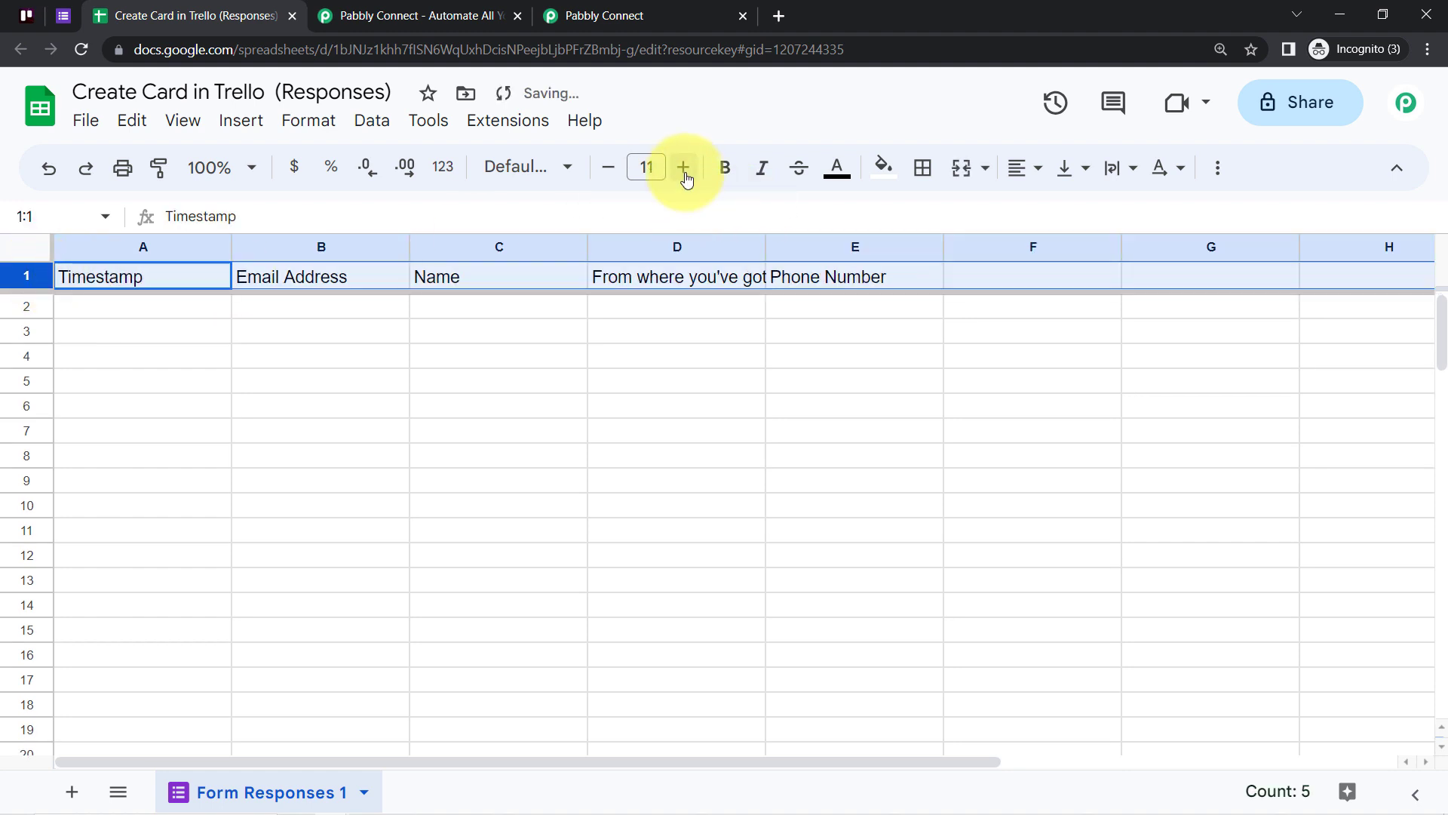
pyautogui.click(731, 178)
pyautogui.click(253, 168)
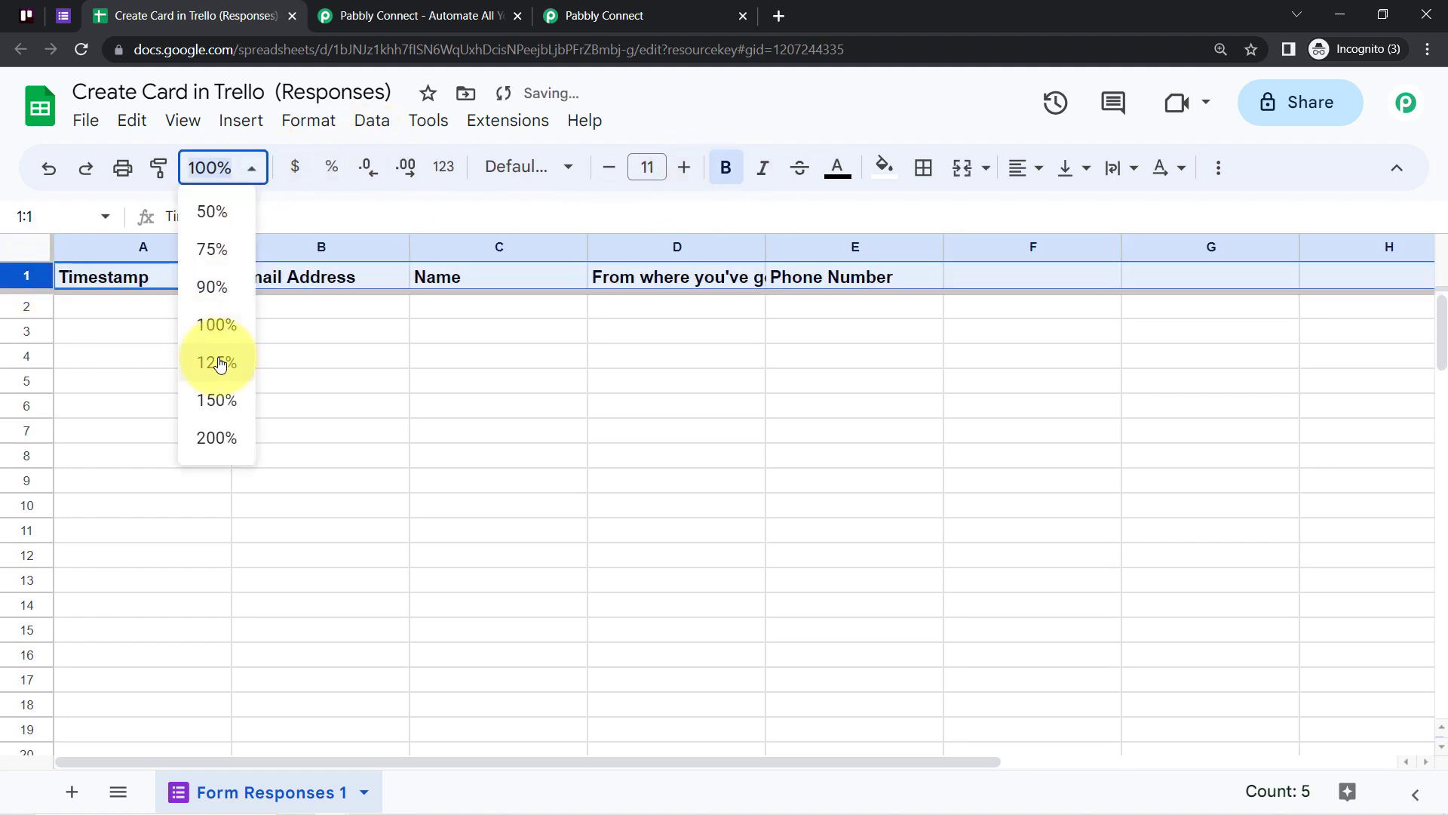
pyautogui.click(216, 362)
pyautogui.click(1427, 49)
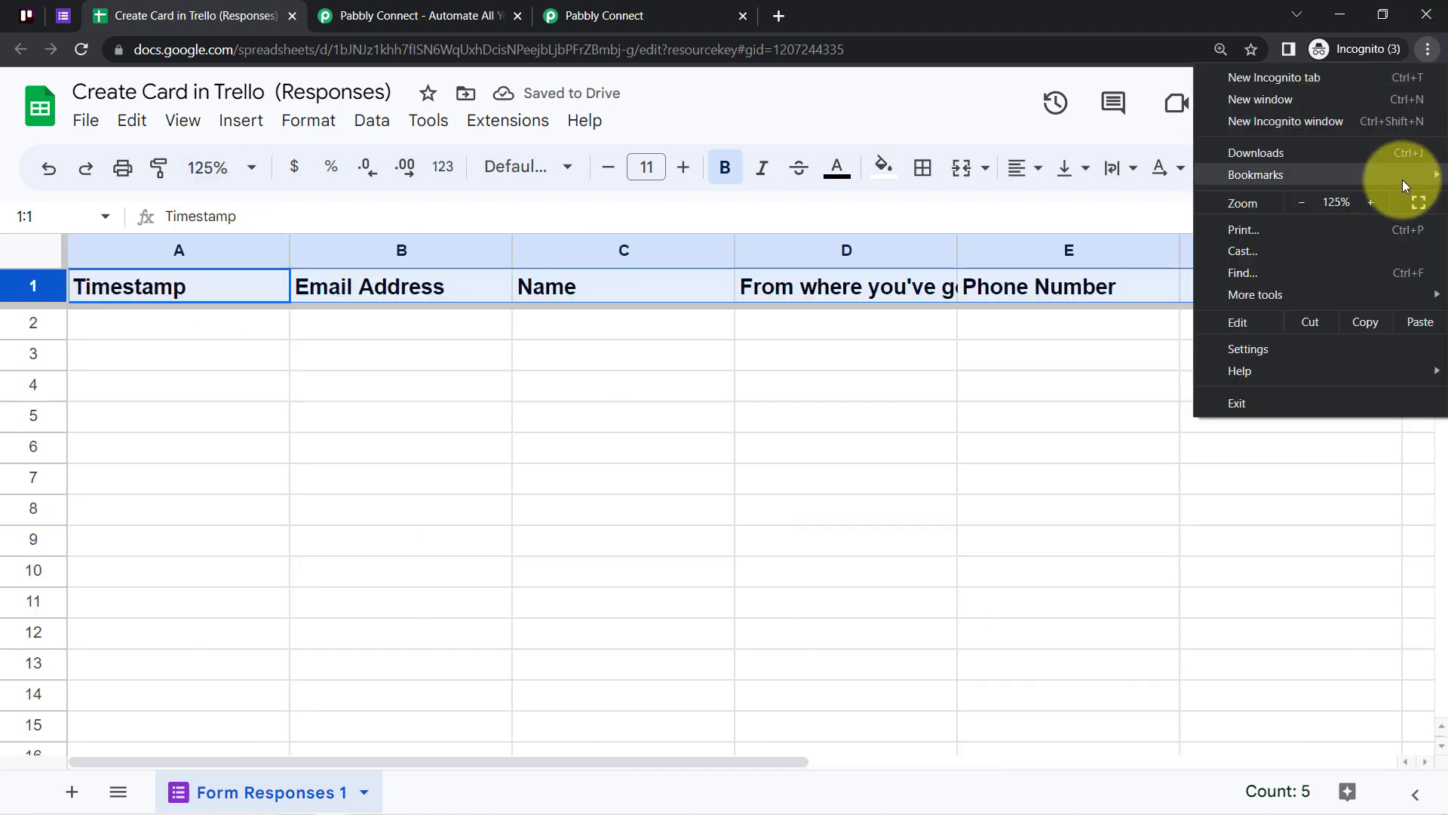
pyautogui.click(1071, 353)
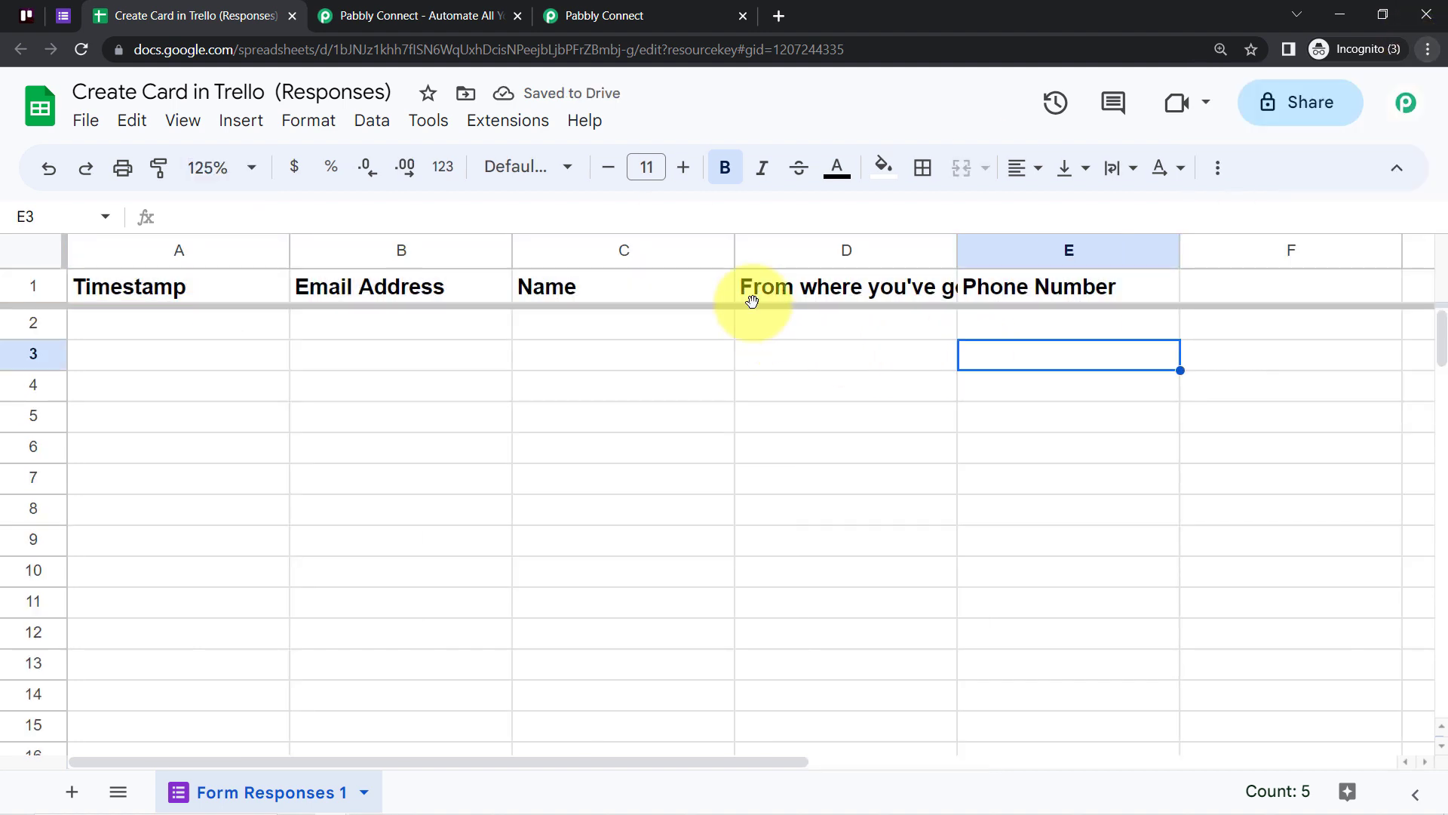
# - Widen column D to fit more of its question heading and select header row 1
pyautogui.moveTo(956, 250); pyautogui.dragTo(1098, 257)
pyautogui.click(980, 353)
pyautogui.click(29, 279)
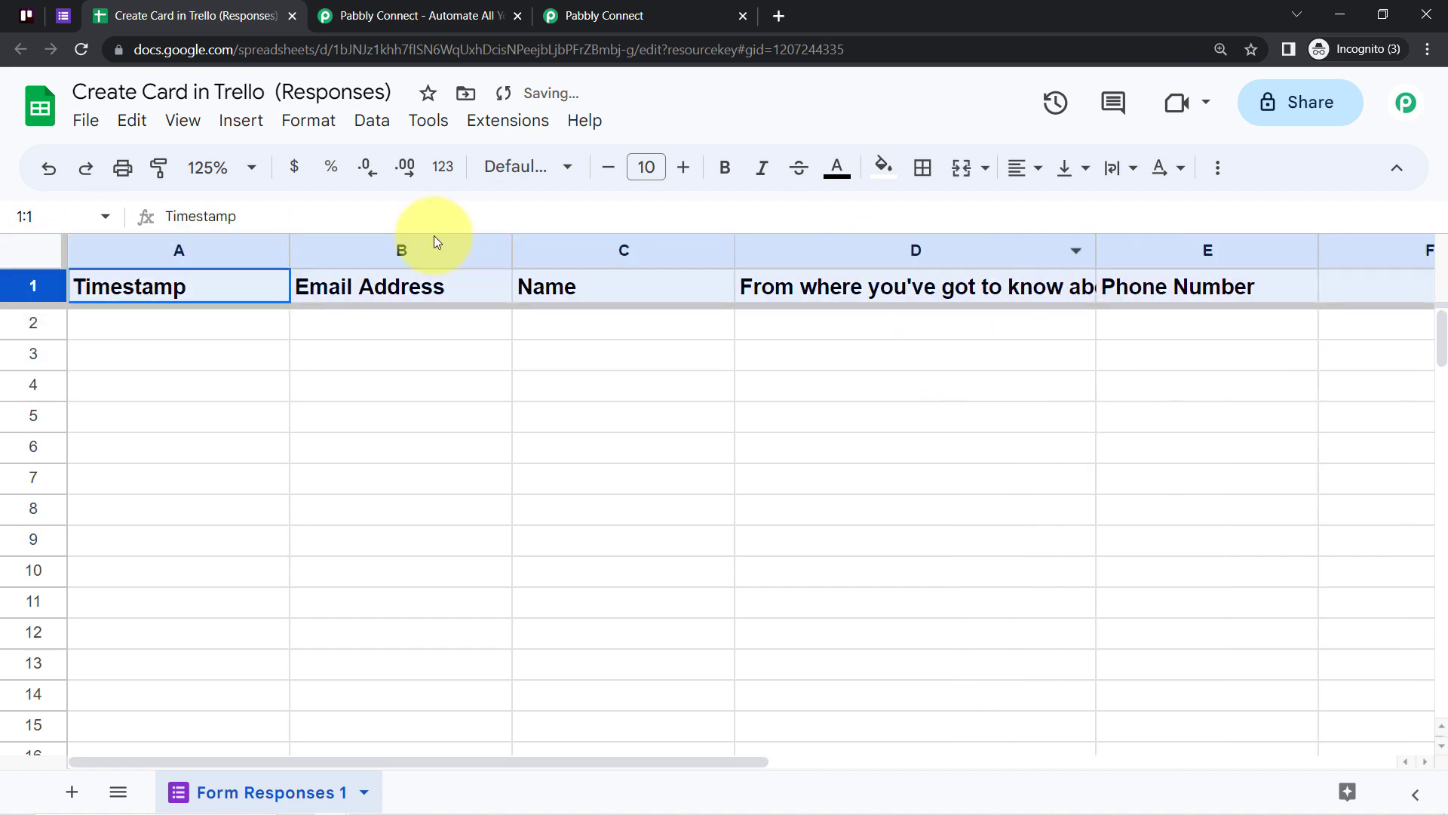
# - Copy the webhook URL again in Pabbly Connect and return to the response spreadsheet
pyautogui.click(615, 15)
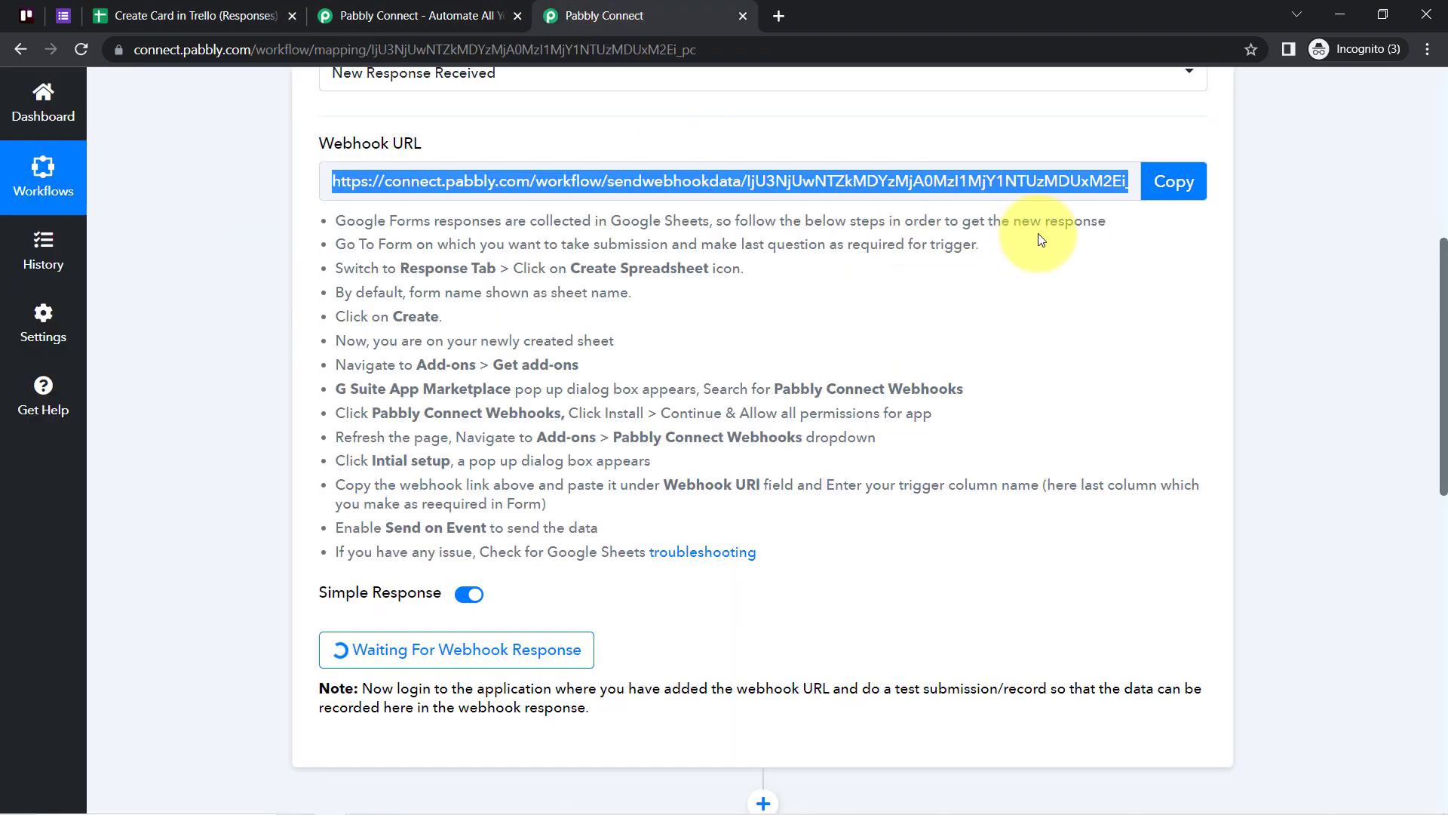
pyautogui.click(1174, 181)
pyautogui.click(126, 16)
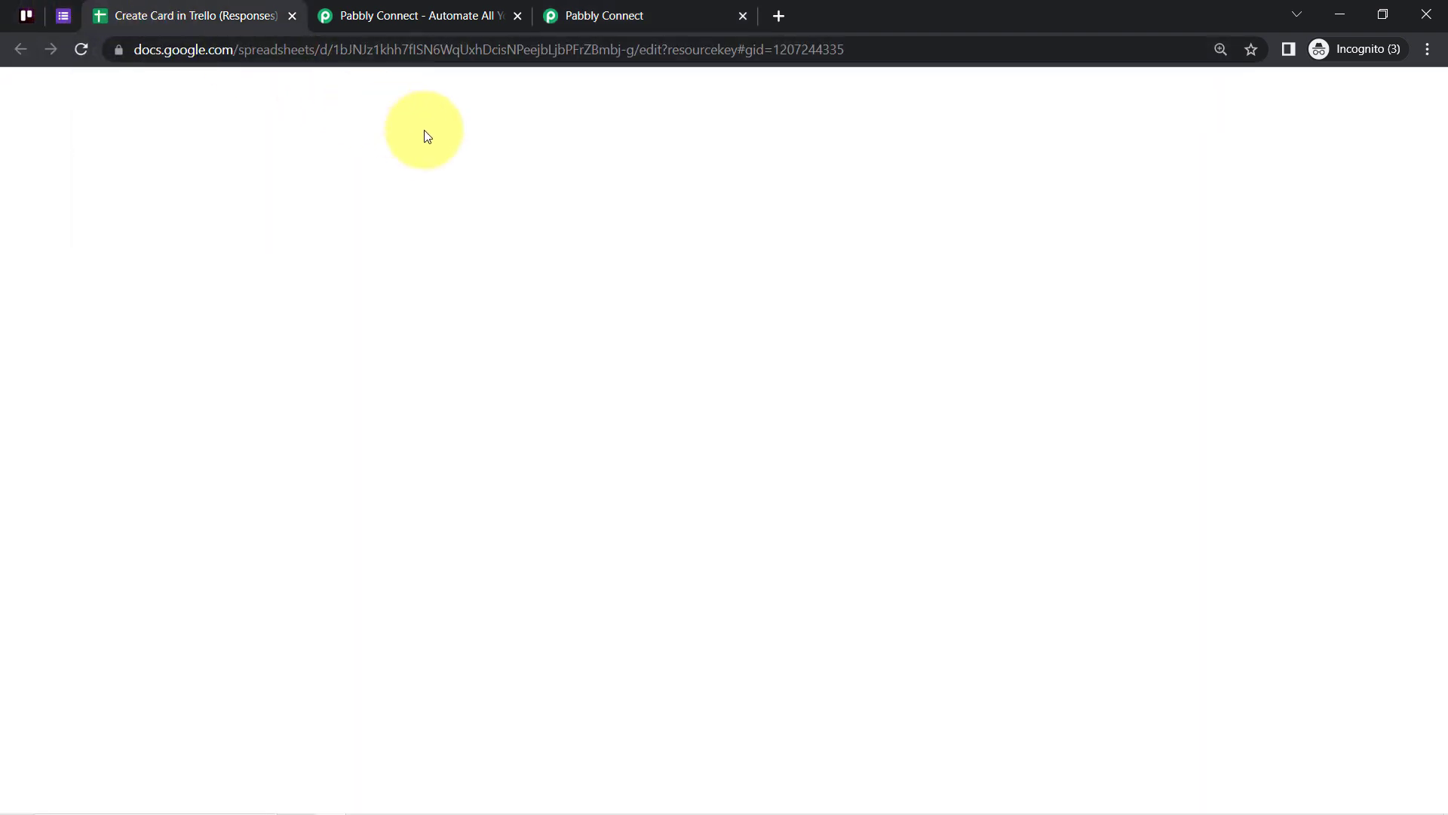
# - Search the Google Workspace Marketplace for the Pabbly Connect Webhooks add-on, check whether it is installed, and close the marketplace
pyautogui.click(507, 123)
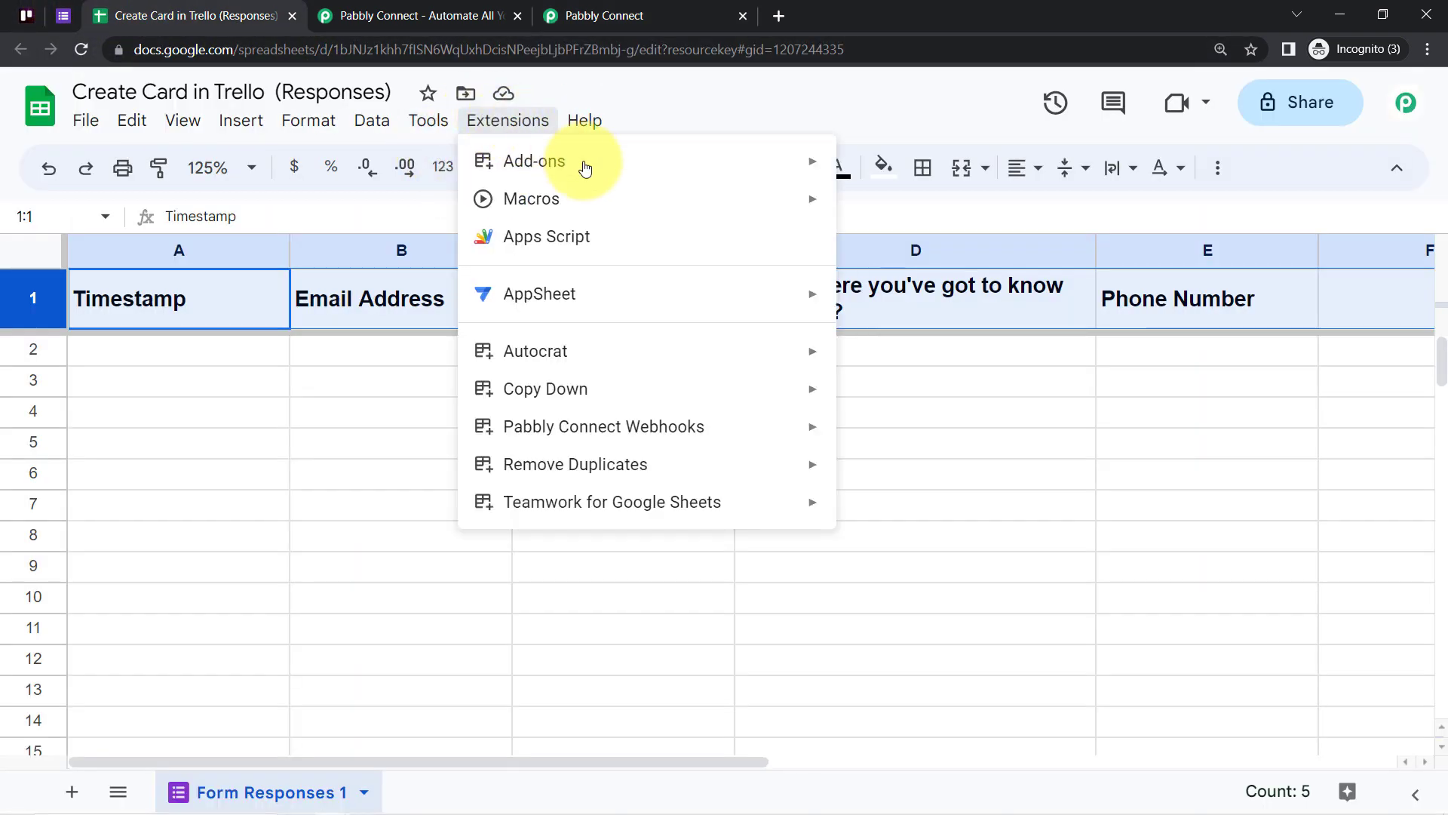
pyautogui.moveTo(585, 165)
pyautogui.click(948, 183)
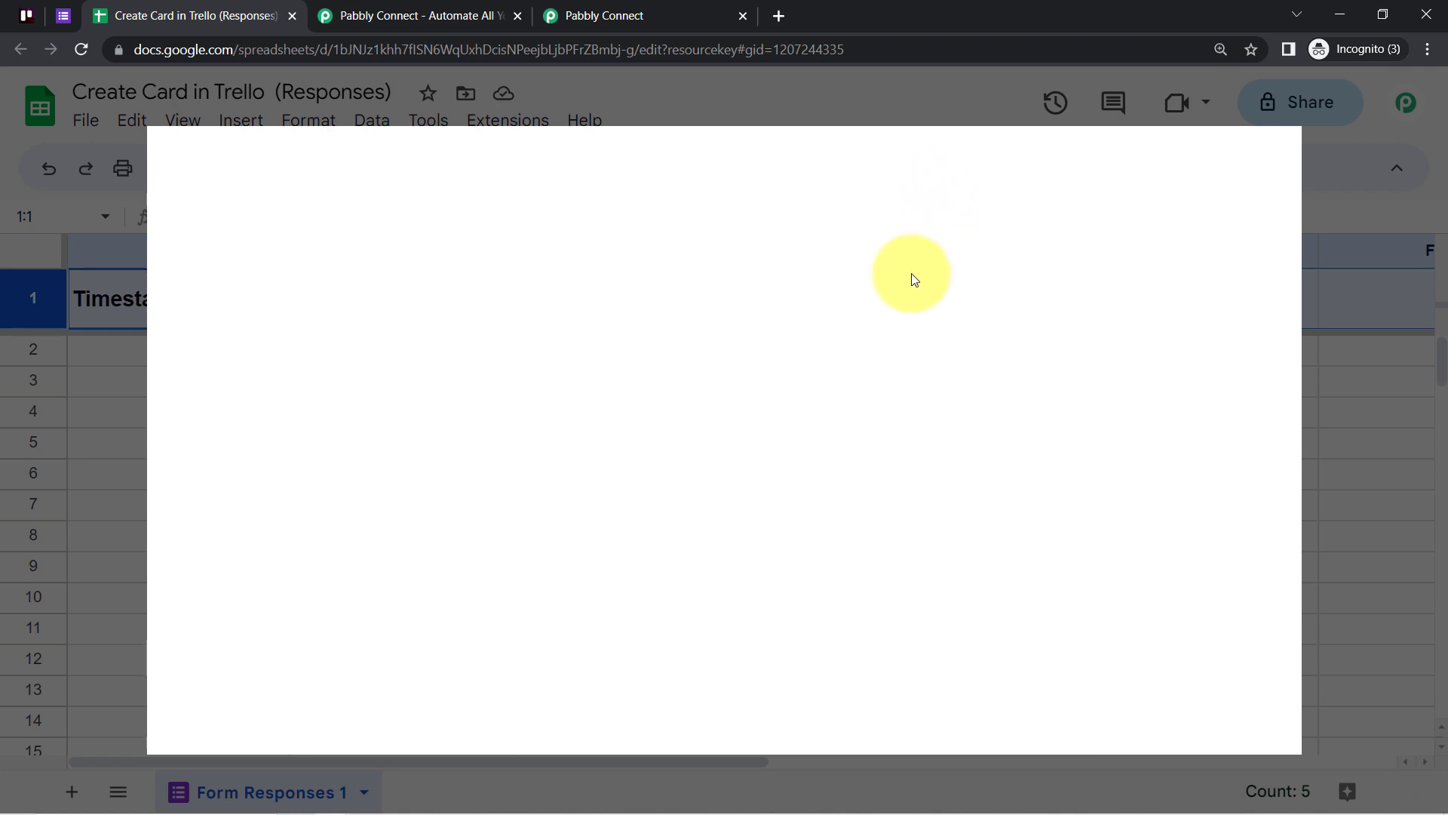
pyautogui.click(717, 167)
pyautogui.write('pabb')
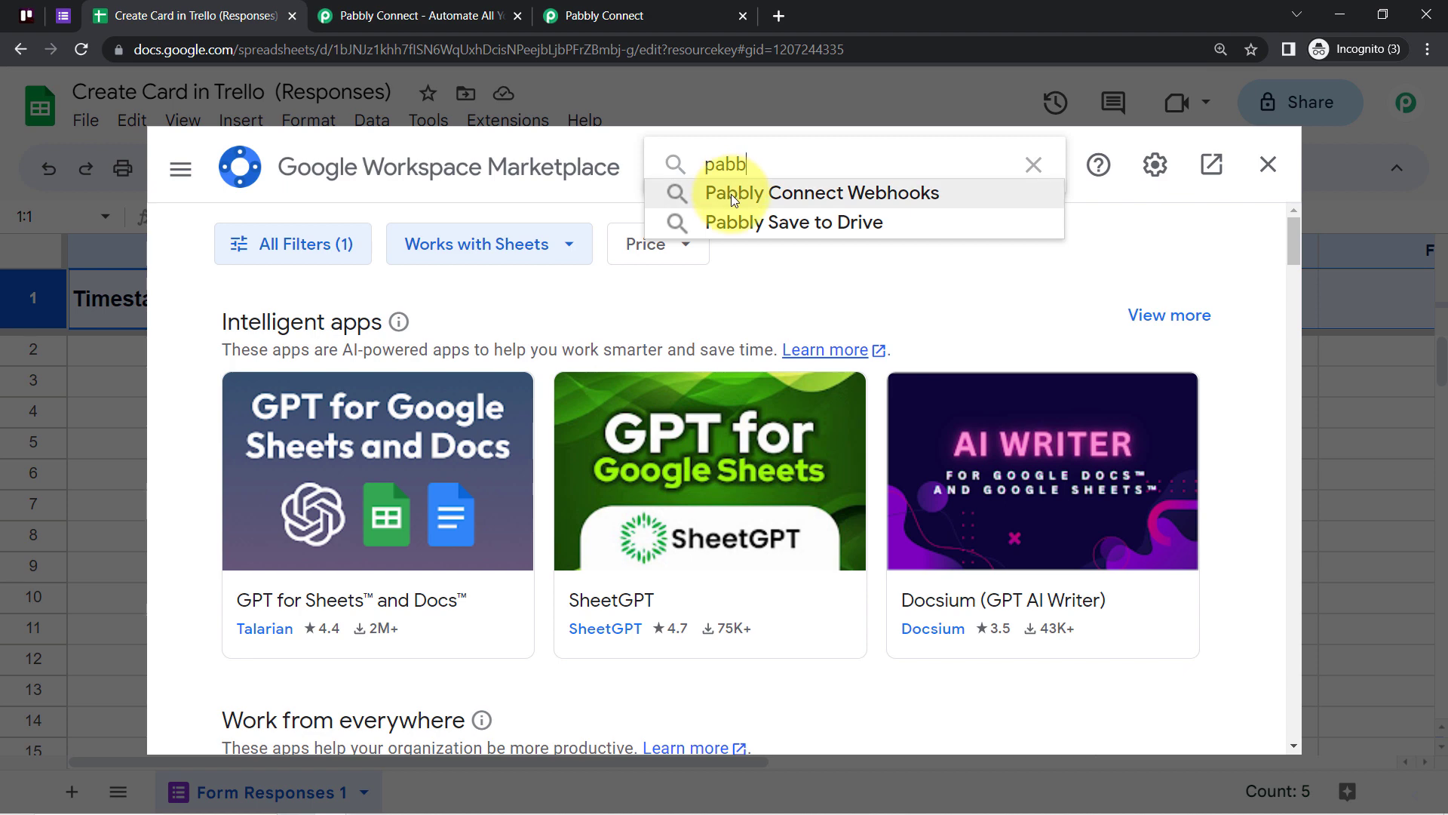
pyautogui.click(731, 193)
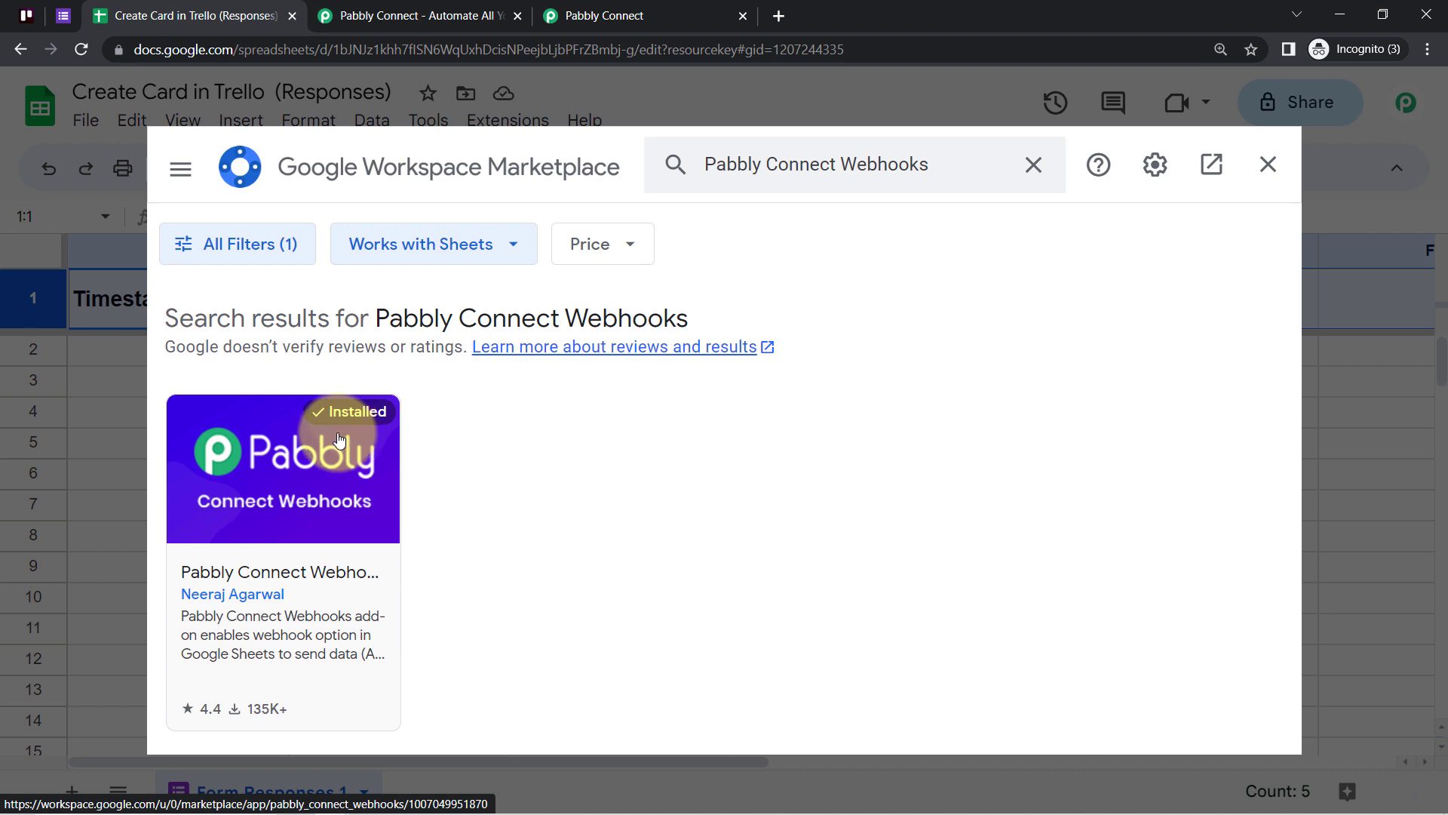
pyautogui.click(1267, 165)
pyautogui.click(704, 482)
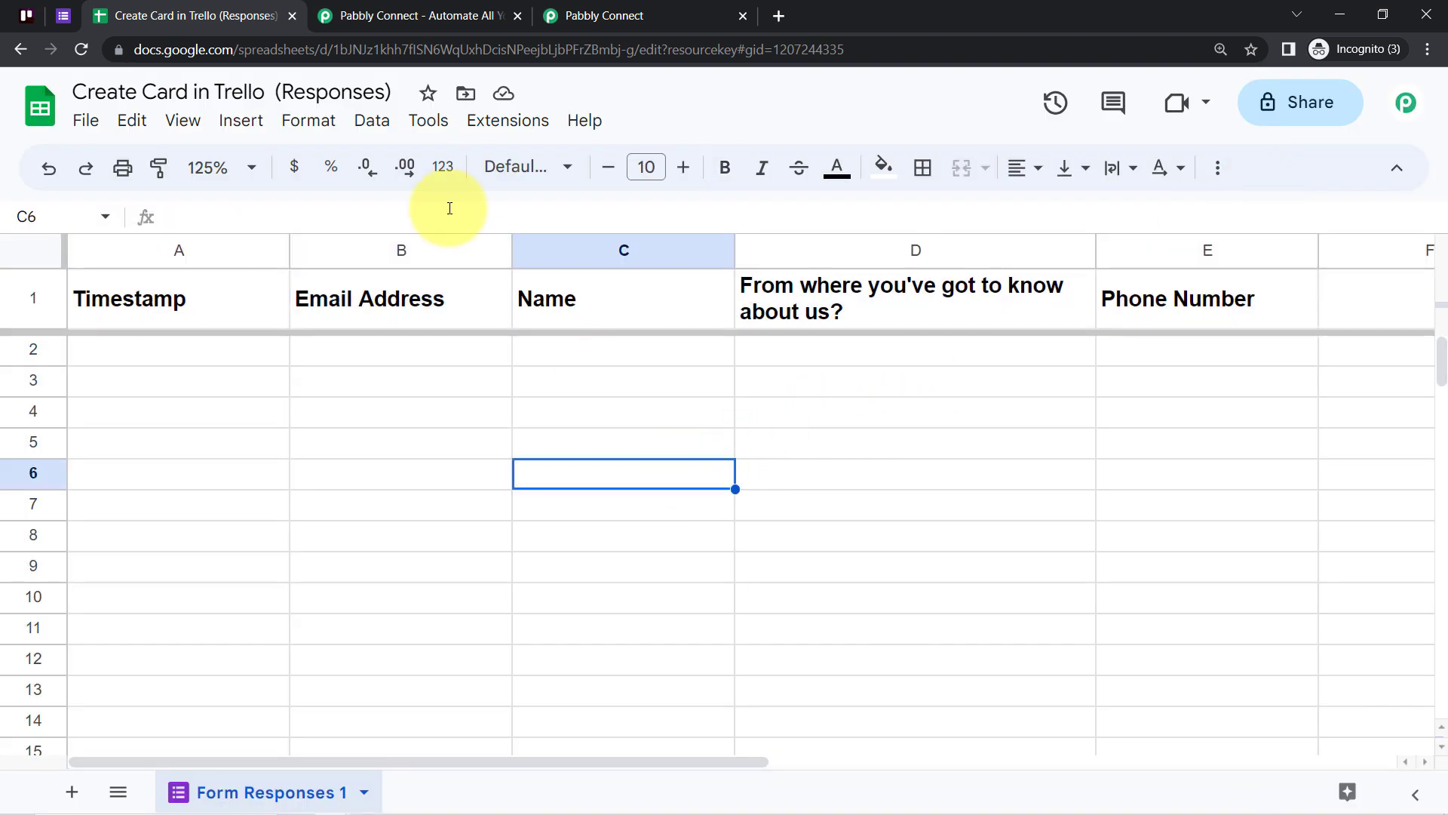
# - Open the Initial Setup dialog of the Pabbly Connect Webhooks add-on
pyautogui.click(502, 128)
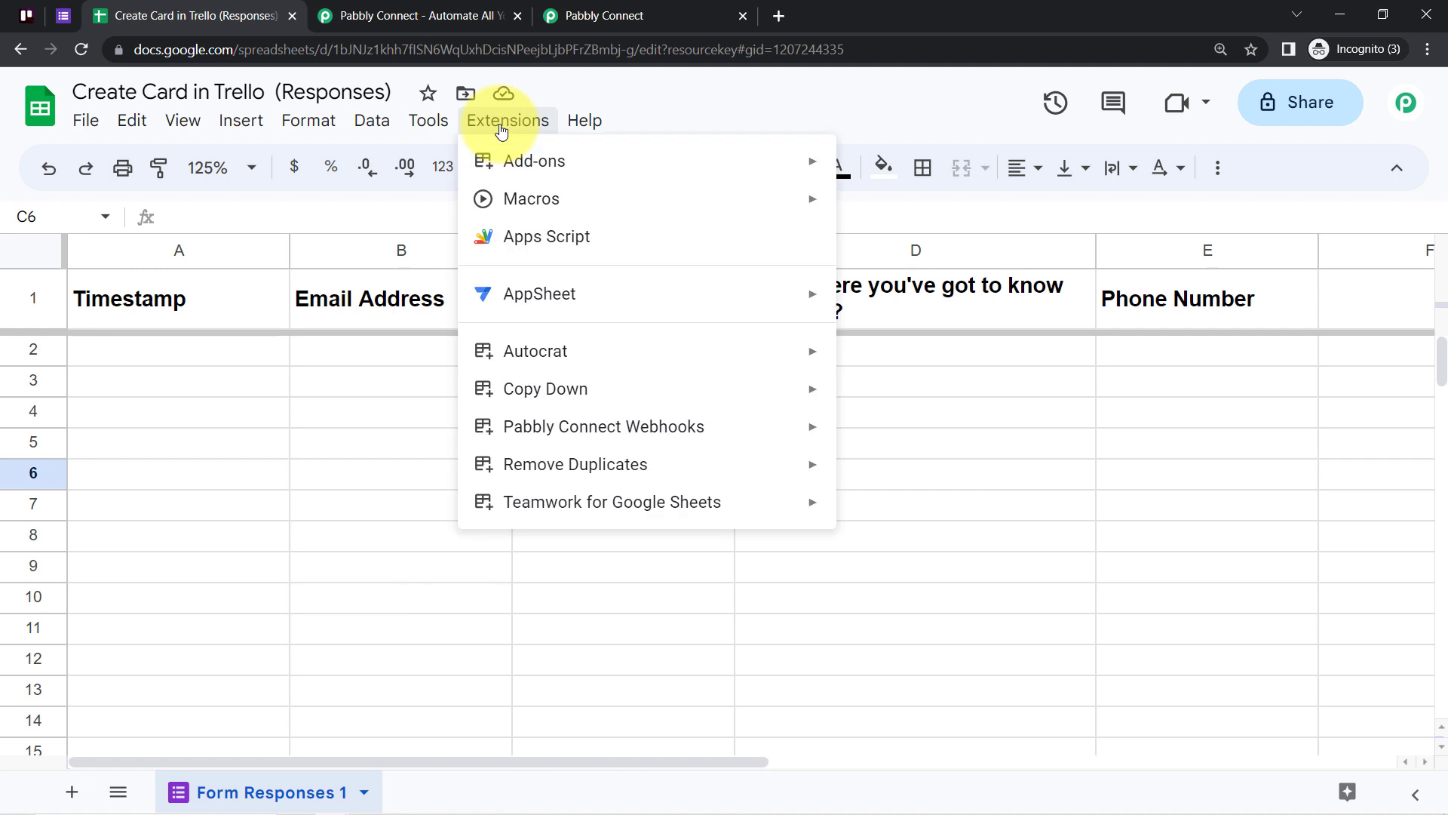
pyautogui.moveTo(585, 424)
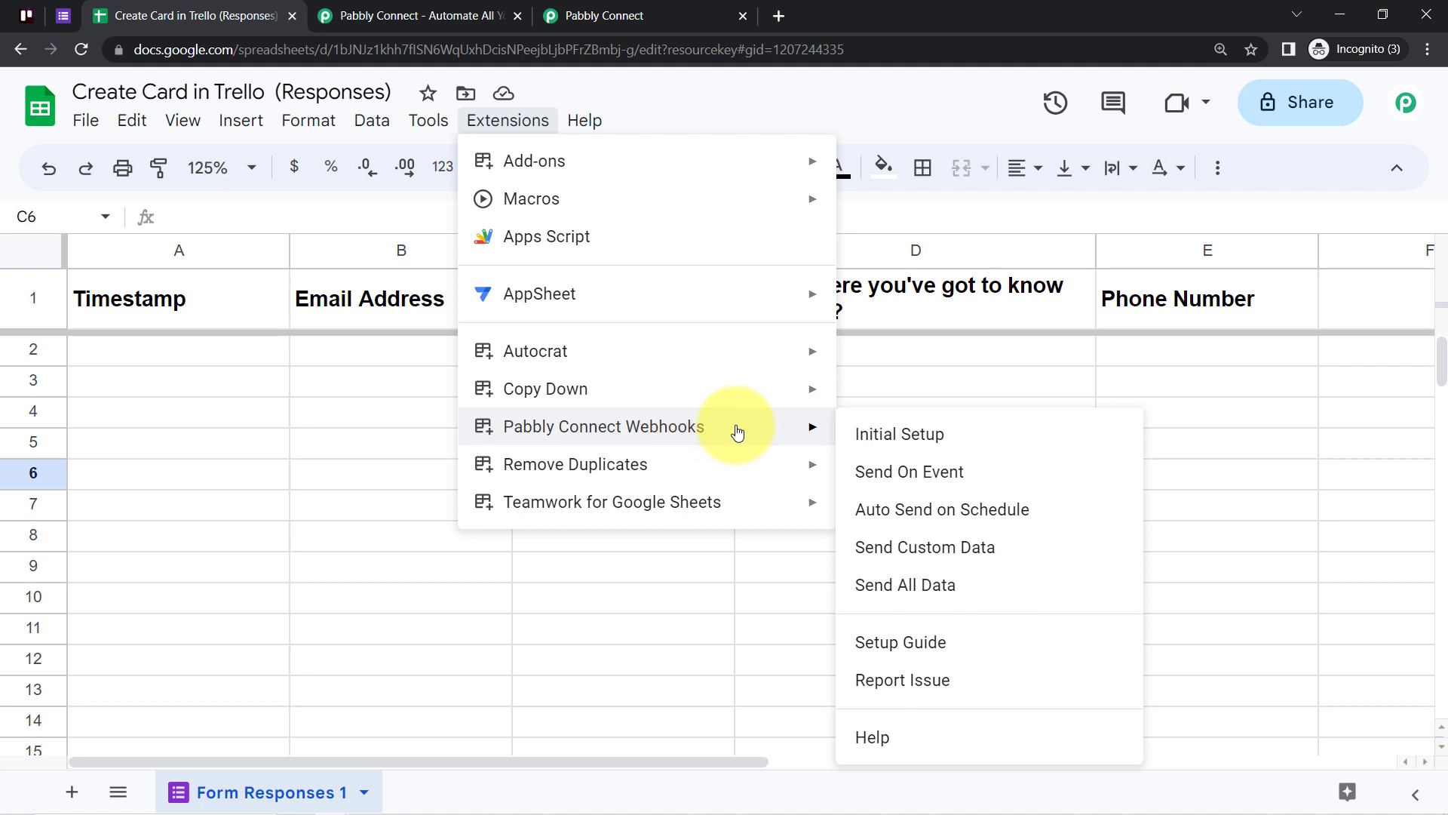
pyautogui.click(884, 441)
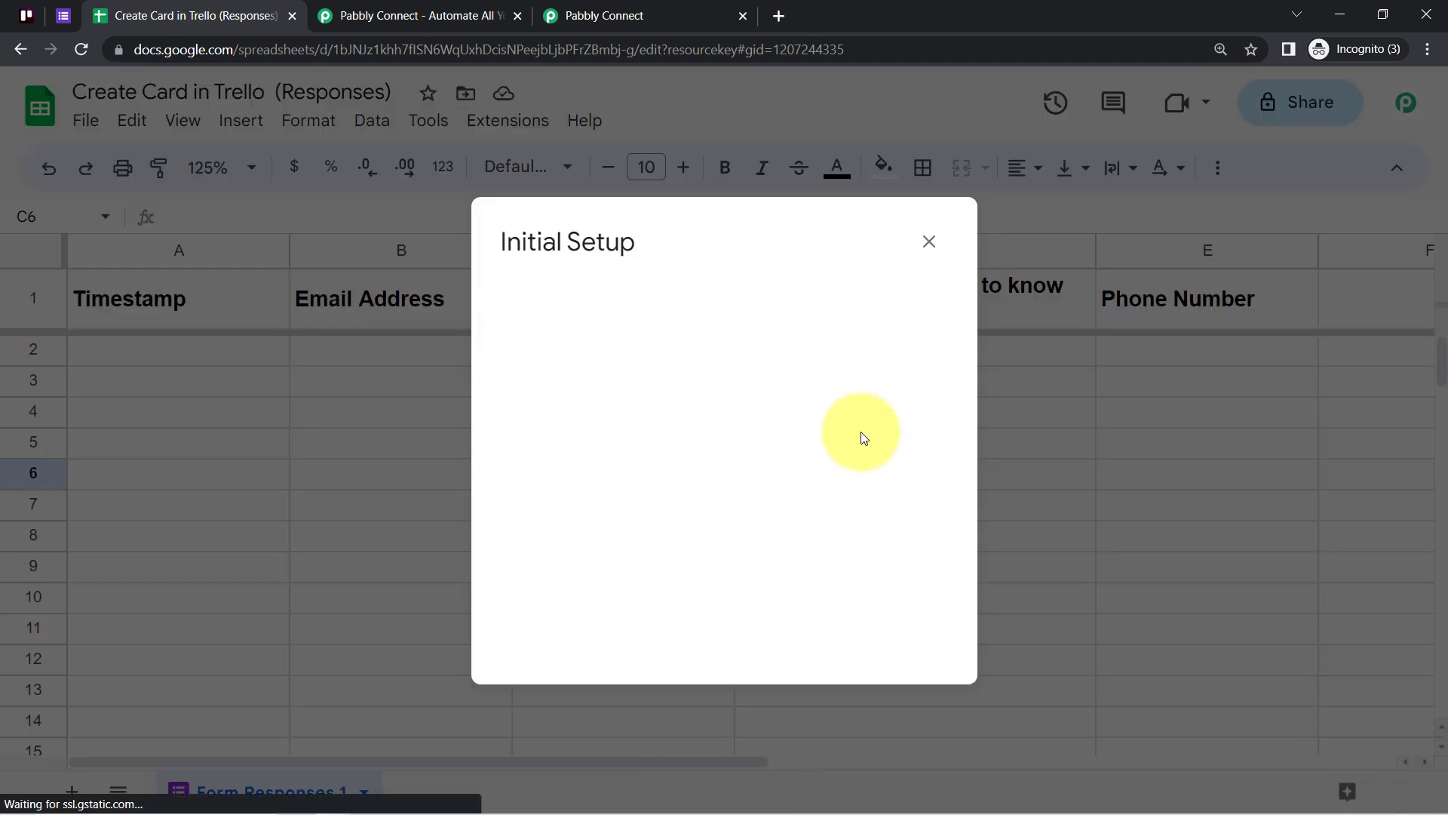
# - Copy the trigger's webhook URL in Pabbly Connect, close the spare Pabbly Connect page, and return to the spreadsheet
pyautogui.click(646, 14)
pyautogui.click(1159, 181)
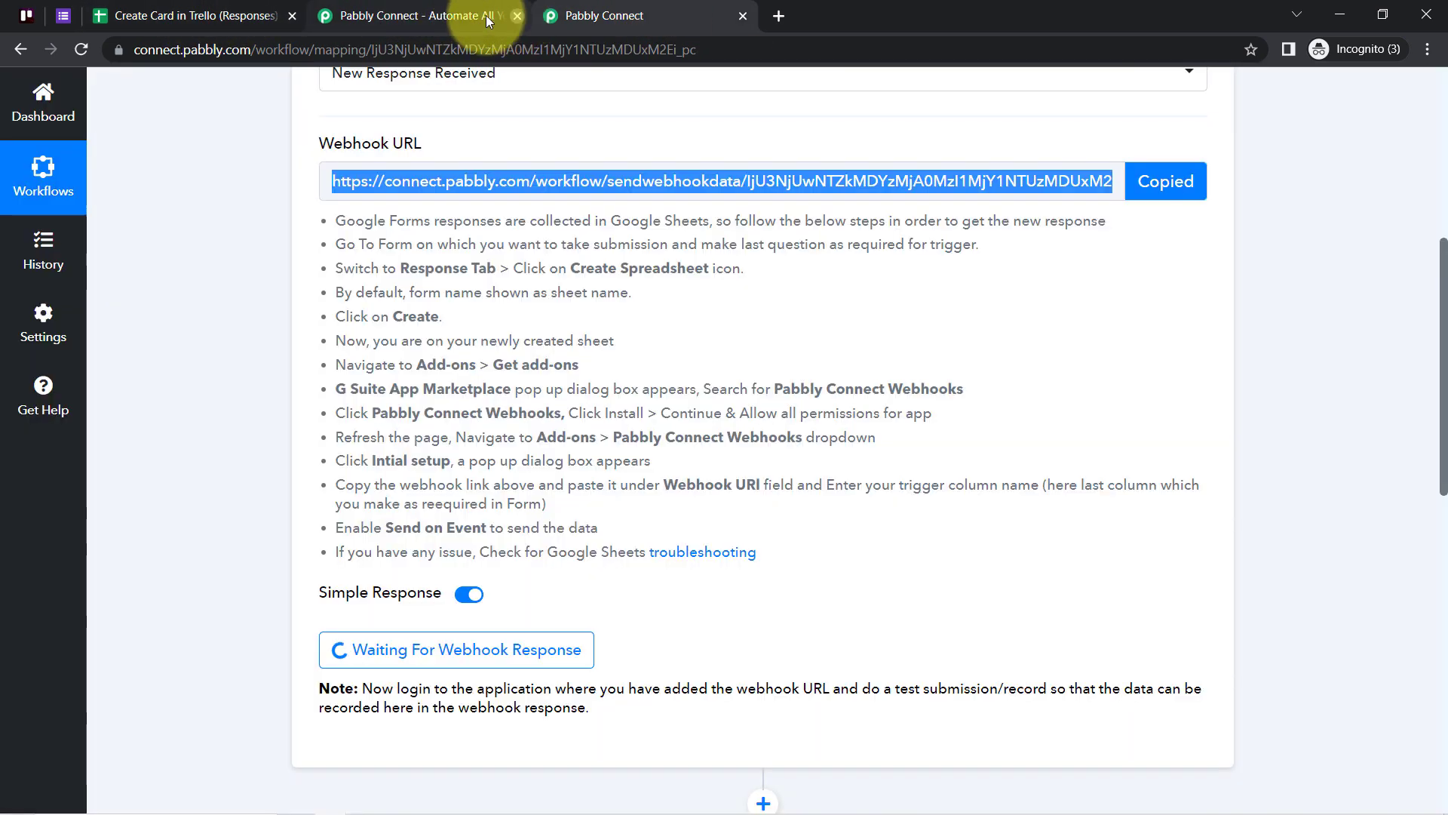
pyautogui.click(517, 15)
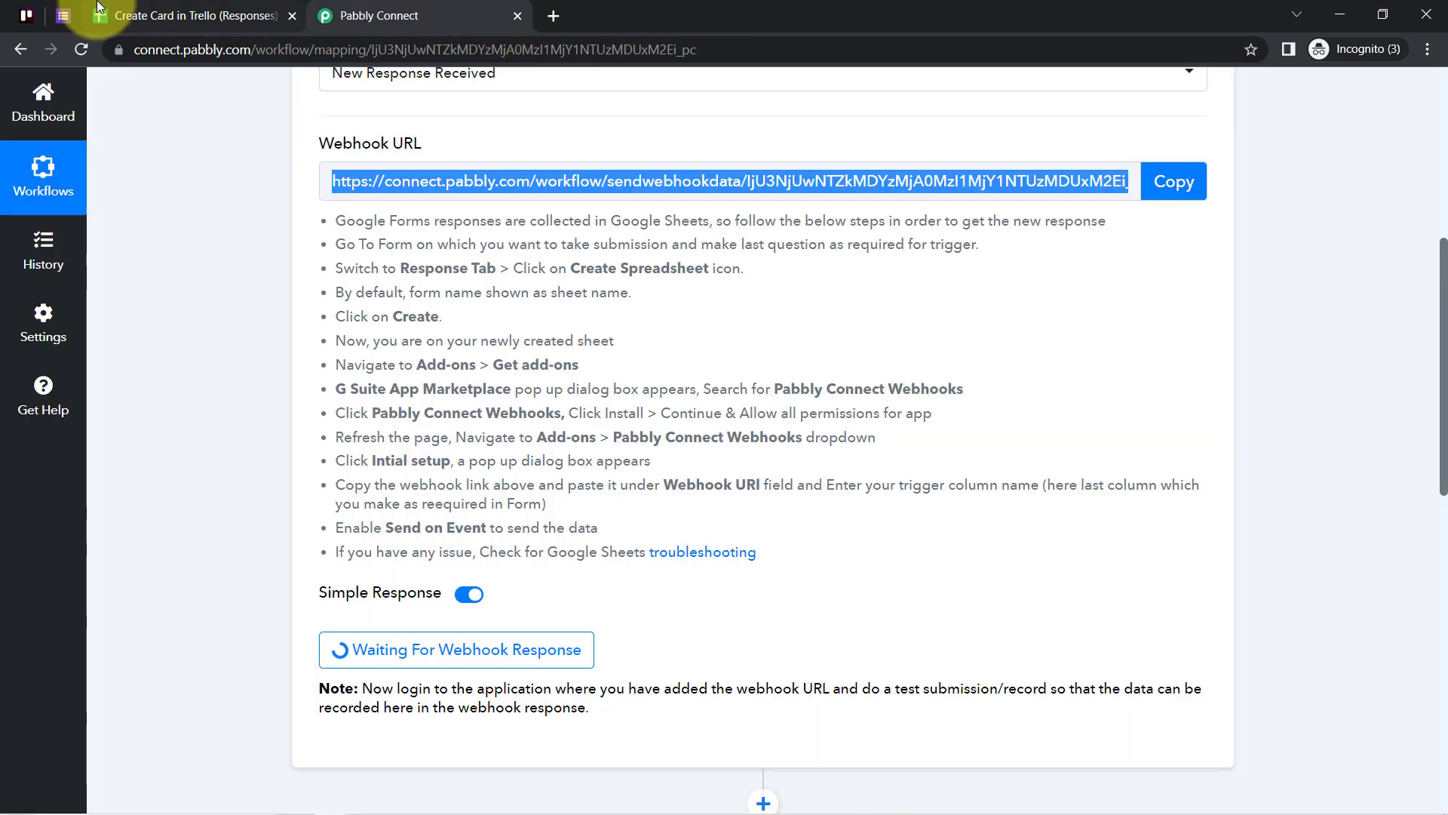
pyautogui.click(121, 15)
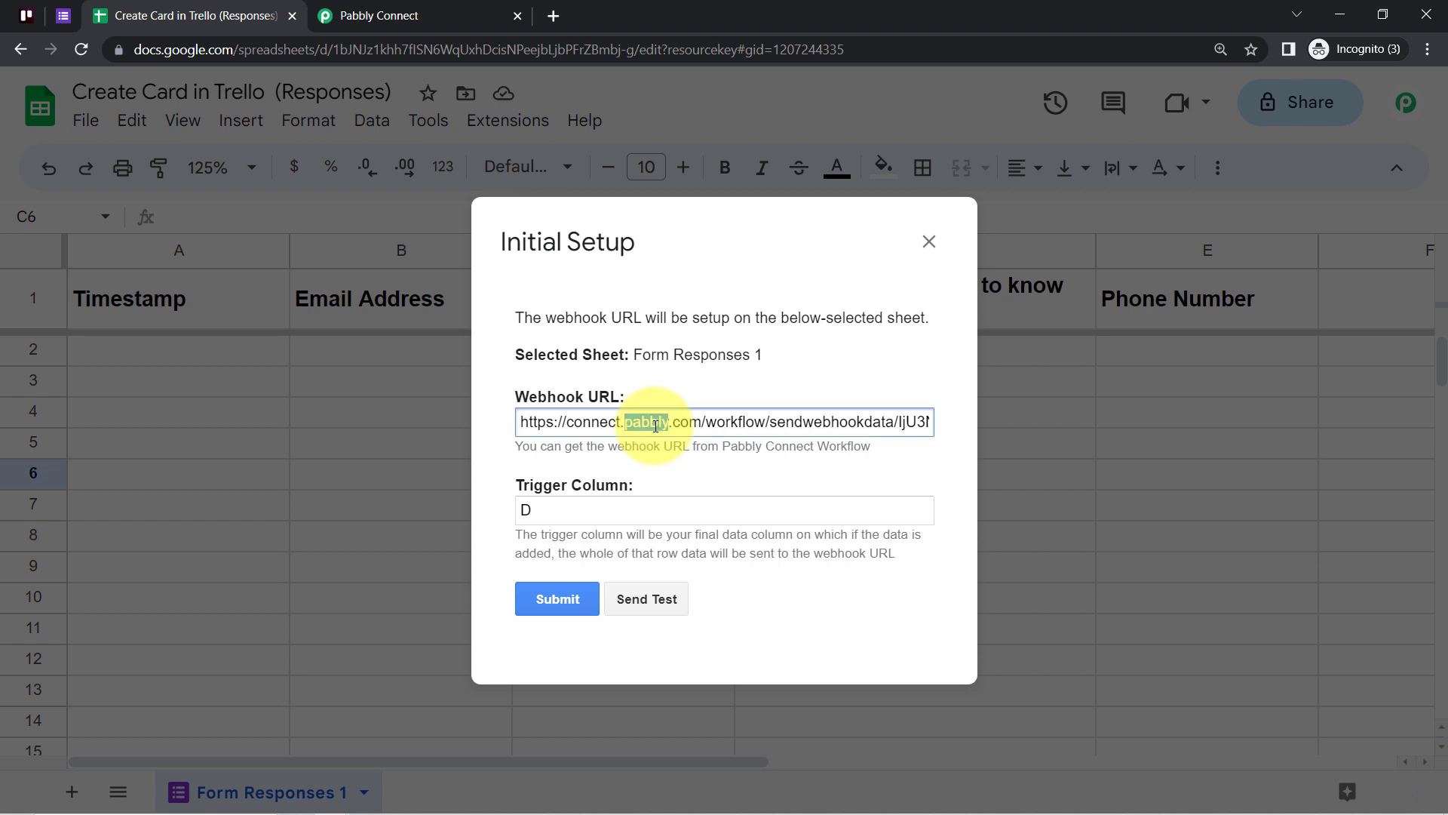
# - Clear the webhook URL and trigger column in the Initial Setup dialog, and paste the copied webhook URL
pyautogui.hotkey('ctrl', 'a')
pyautogui.press('BackSpace')
pyautogui.click(592, 509)
pyautogui.press('BackSpace')
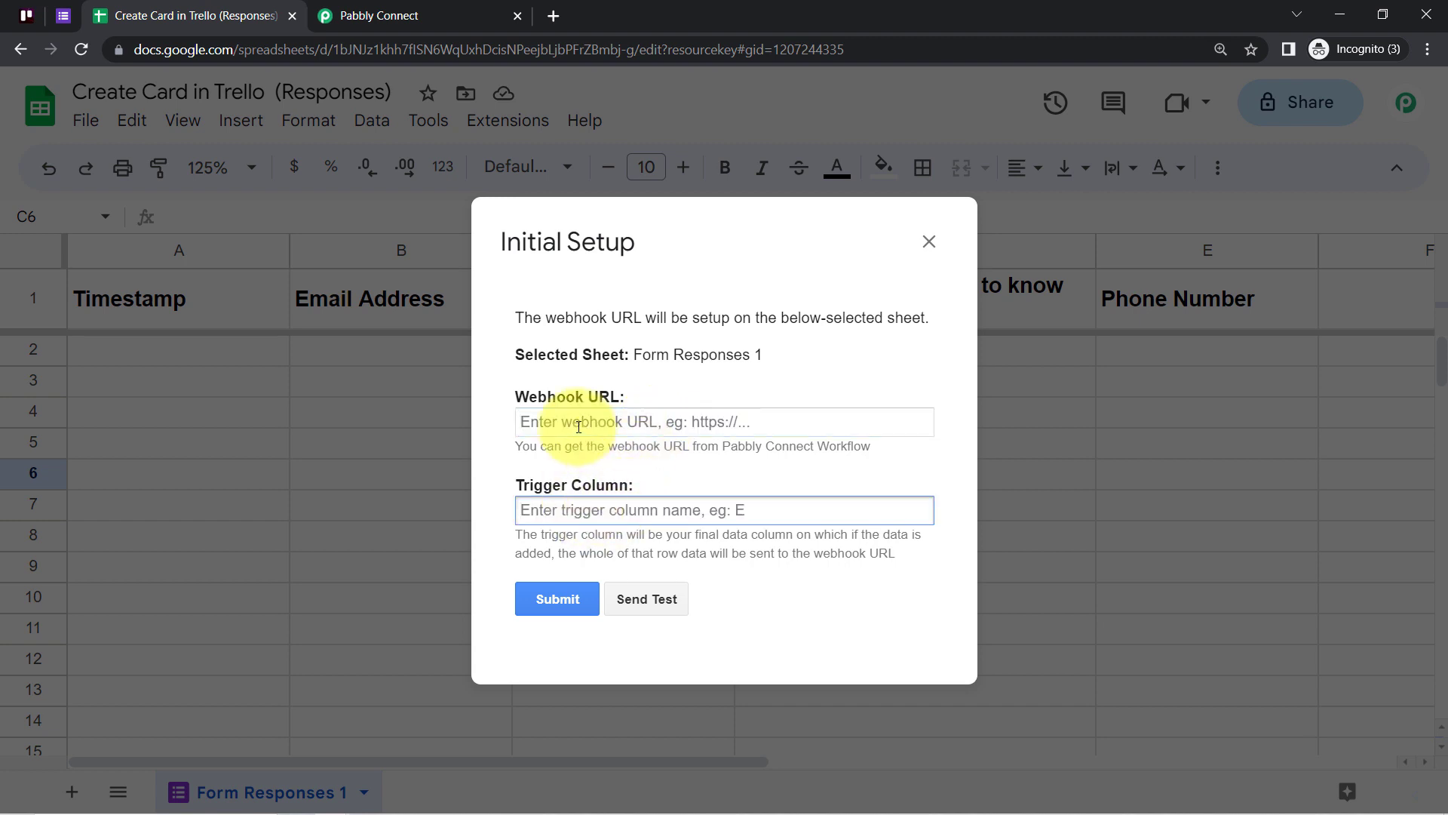
pyautogui.click(579, 427)
pyautogui.hotkey('ctrl', 'v')
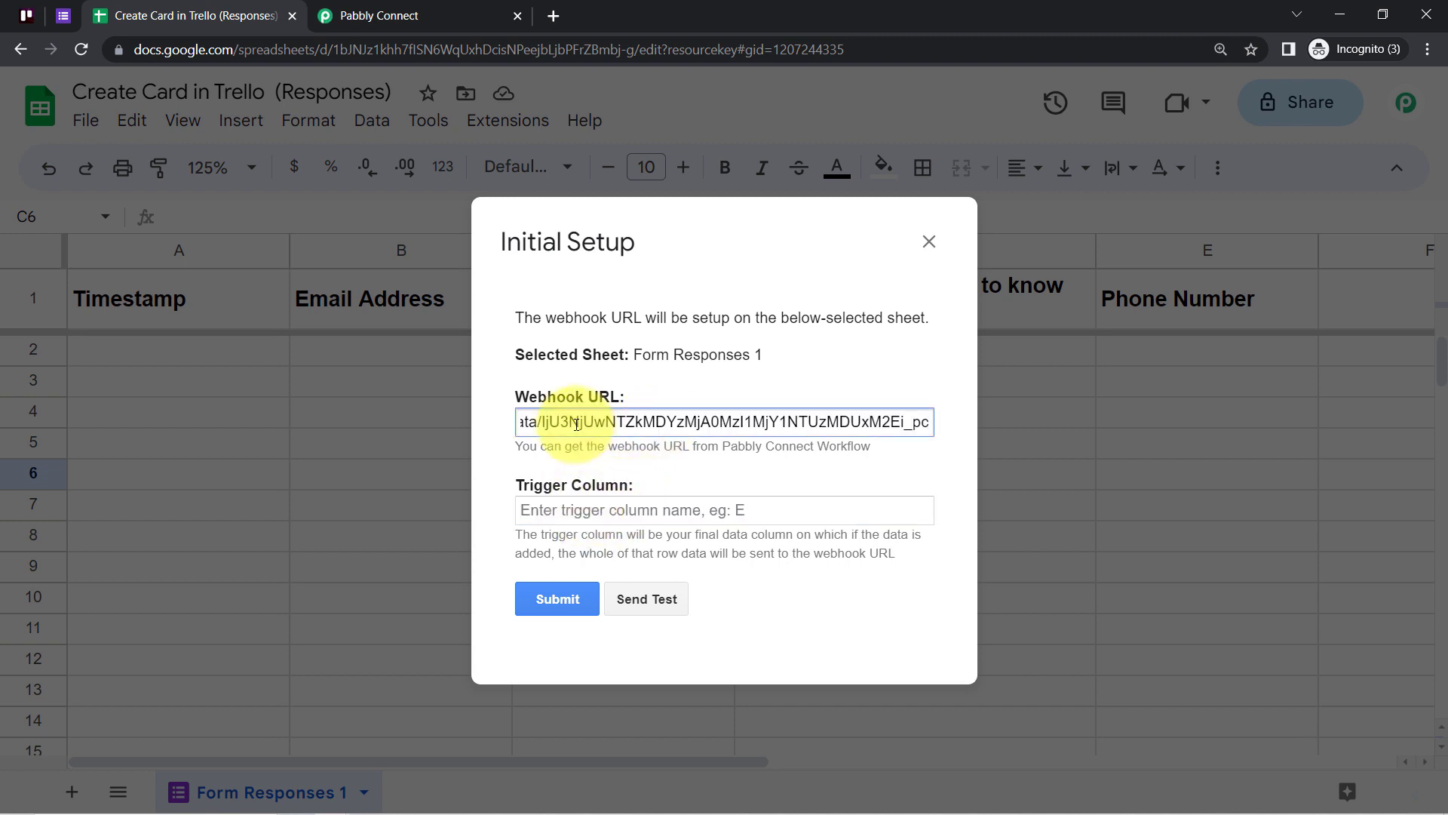
# - Read the trigger column explanation, shift the Initial Setup dialog to reveal the sheet's last column, and set the trigger column to E
pyautogui.moveTo(528, 485); pyautogui.dragTo(677, 487)
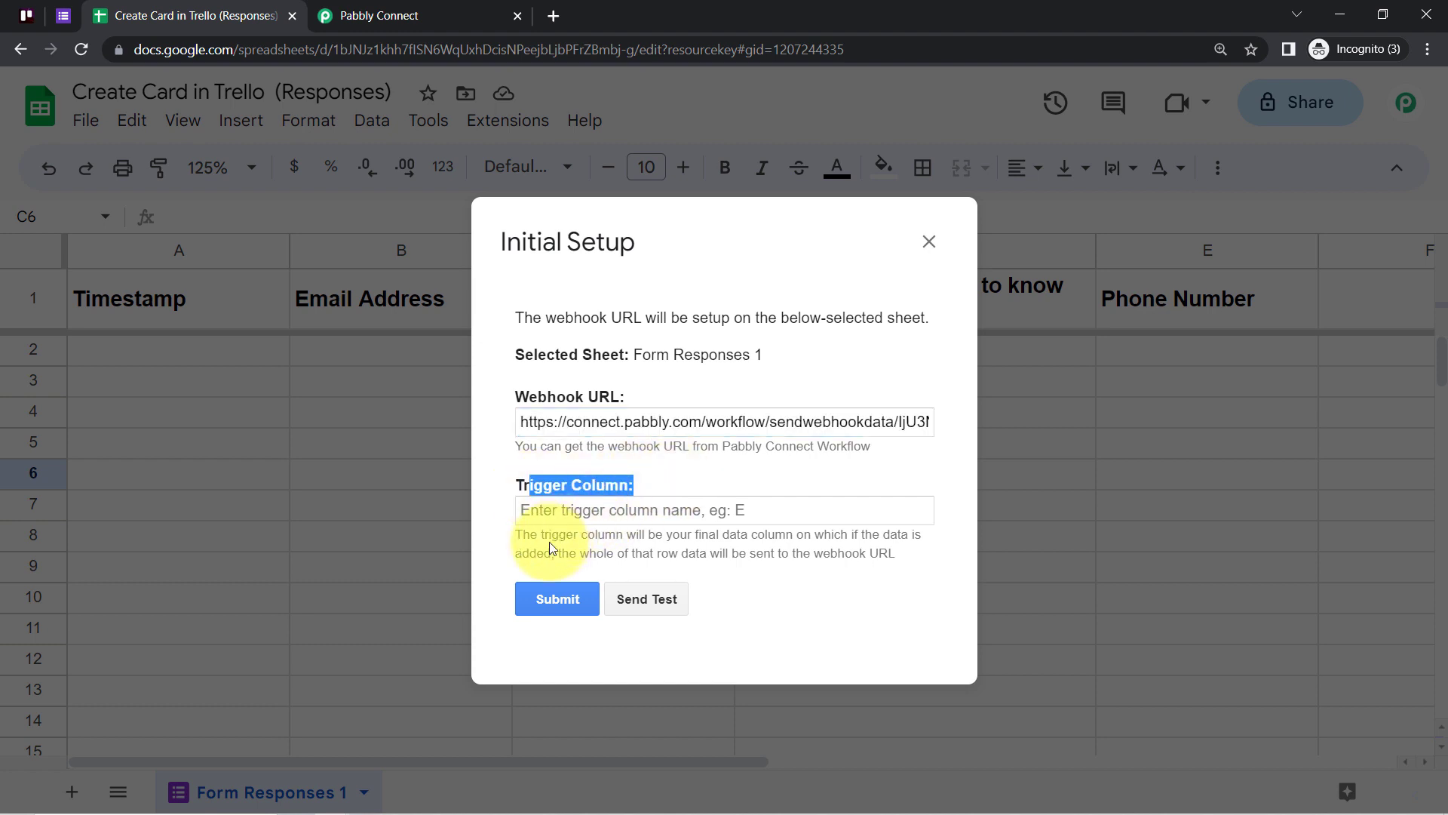
pyautogui.moveTo(542, 534); pyautogui.dragTo(540, 603)
pyautogui.moveTo(588, 553); pyautogui.dragTo(887, 559)
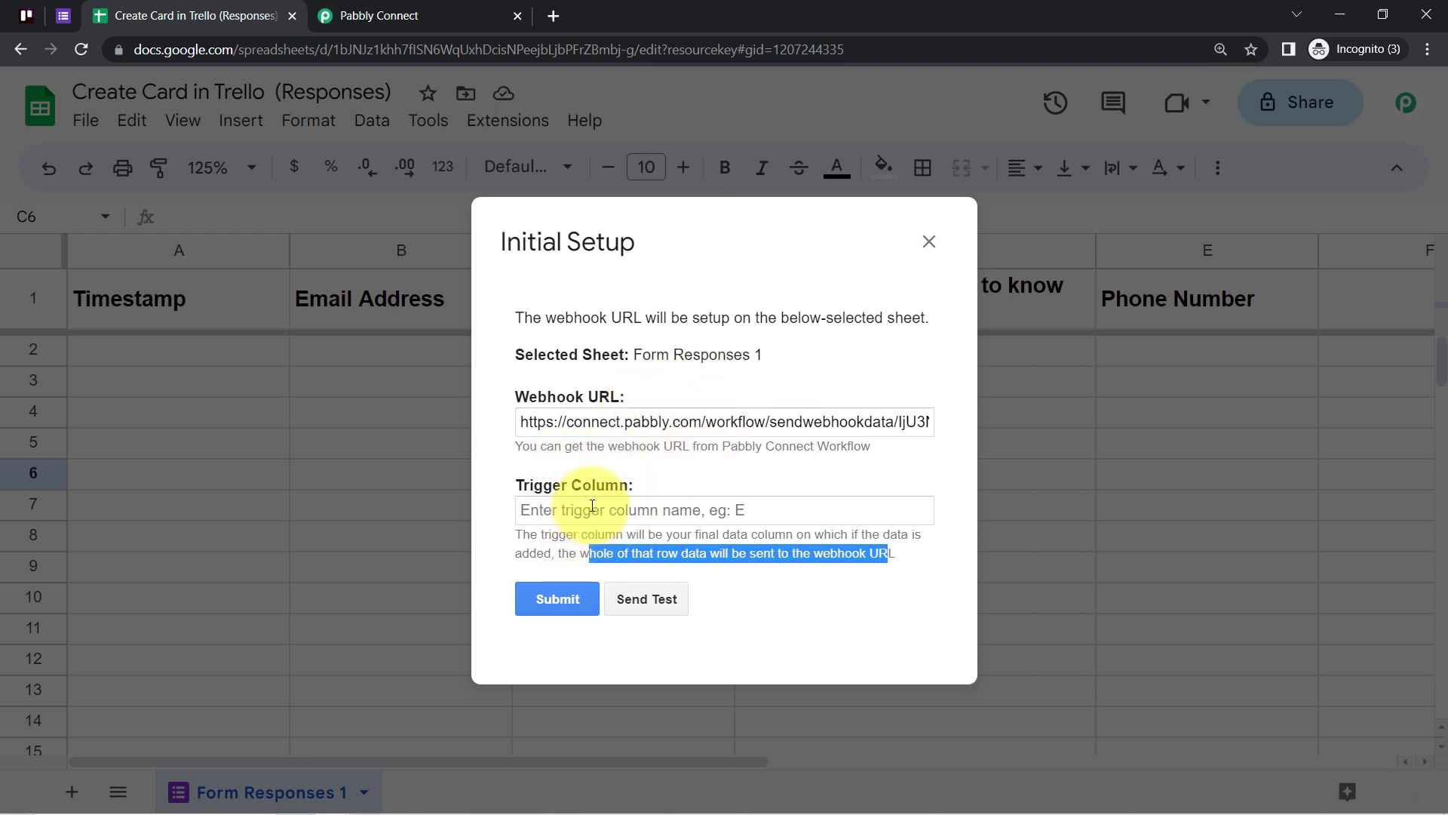
pyautogui.click(555, 530)
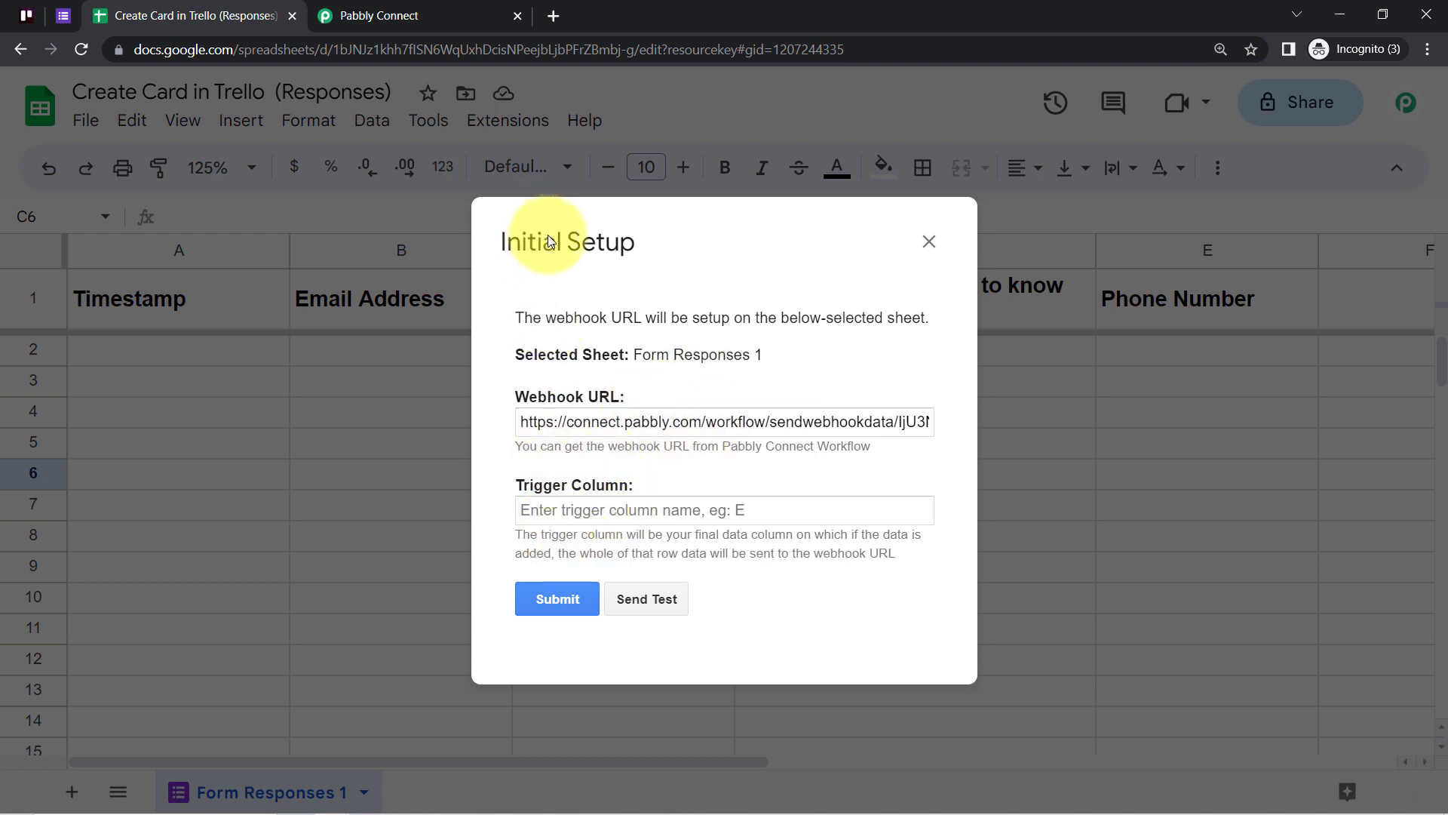
pyautogui.moveTo(550, 241); pyautogui.dragTo(427, 265)
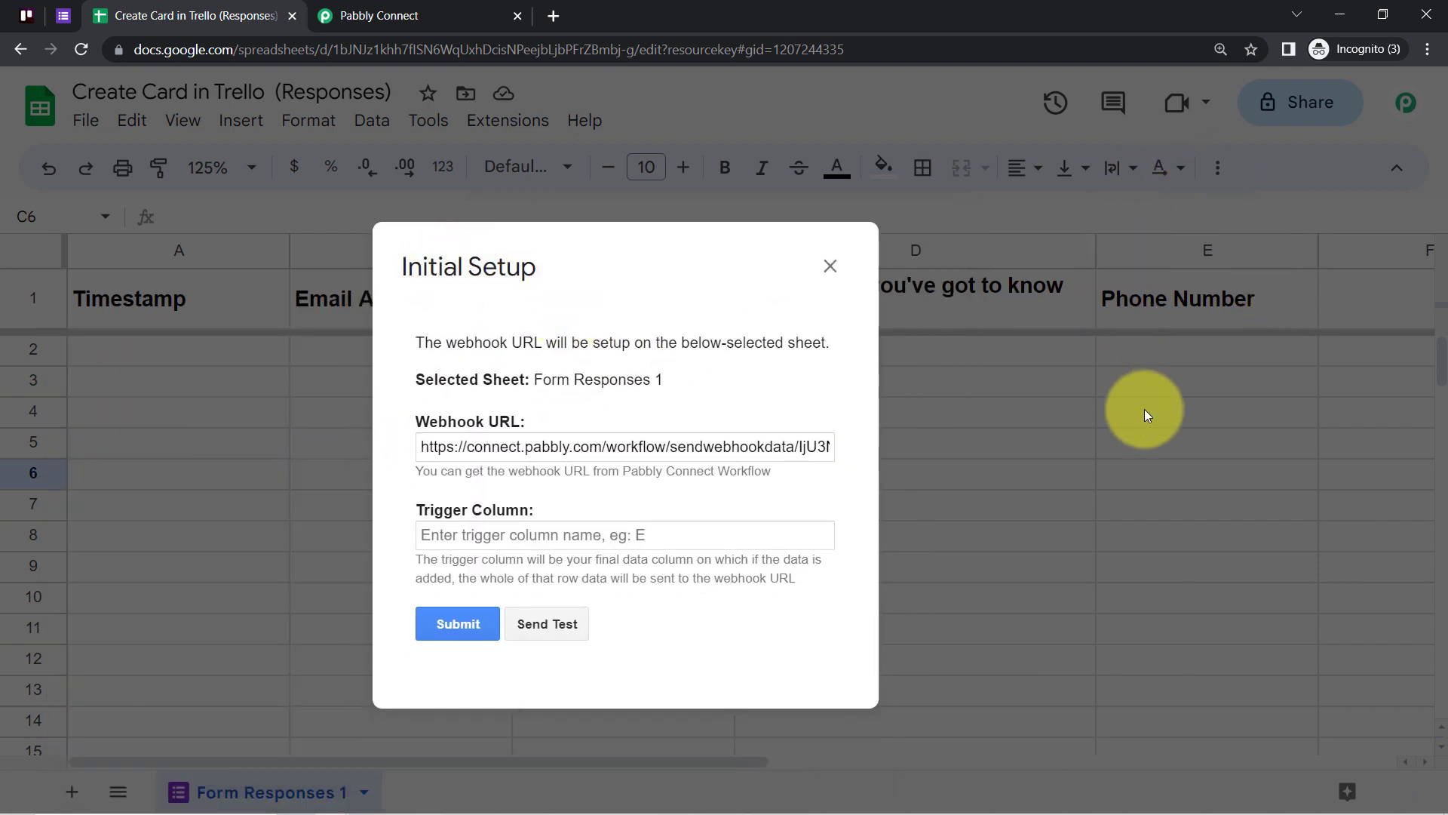
pyautogui.click(473, 536)
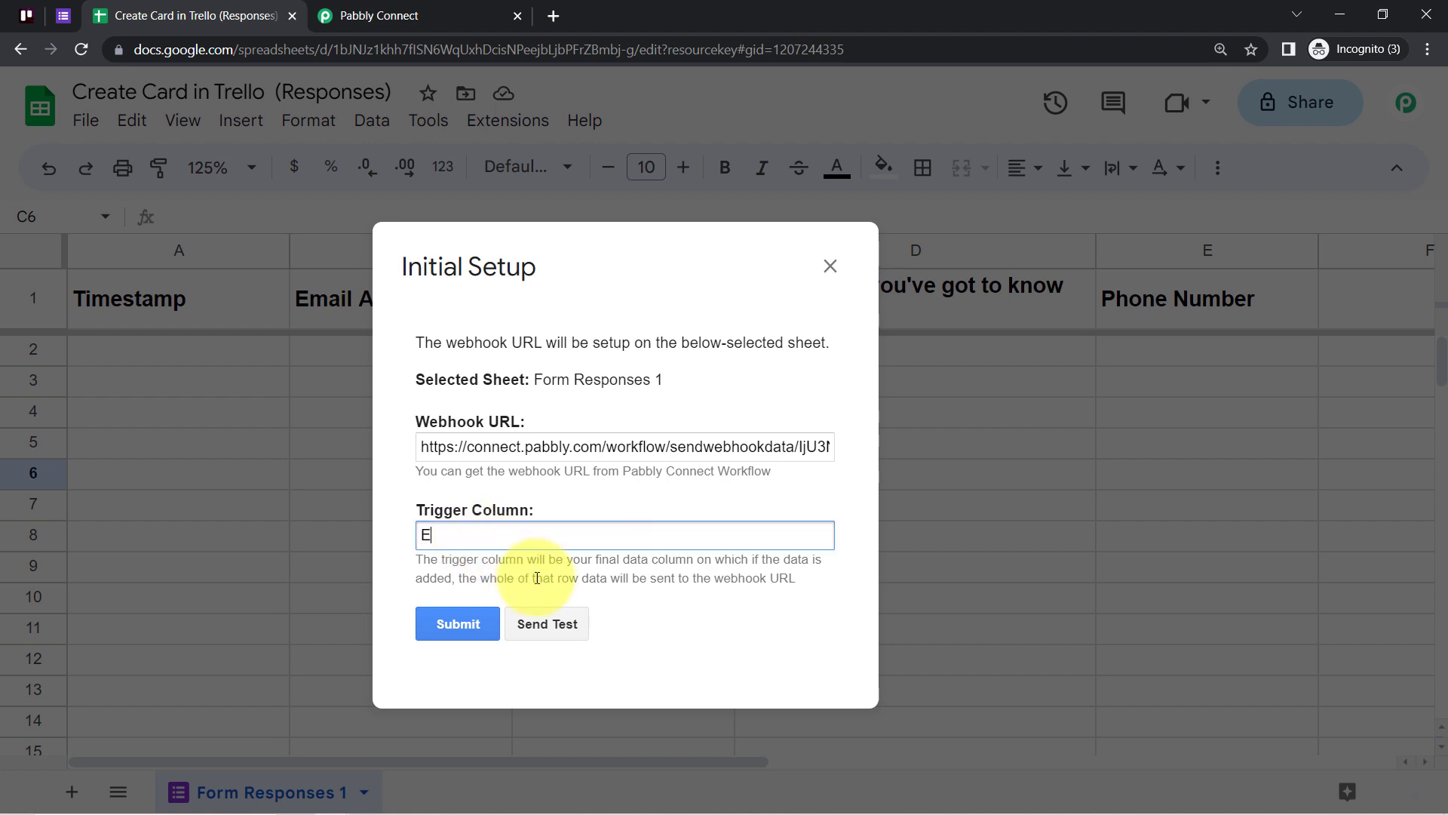
# - Try to send test data to the webhook, check the response message, and close the Initial Setup dialog
pyautogui.click(543, 630)
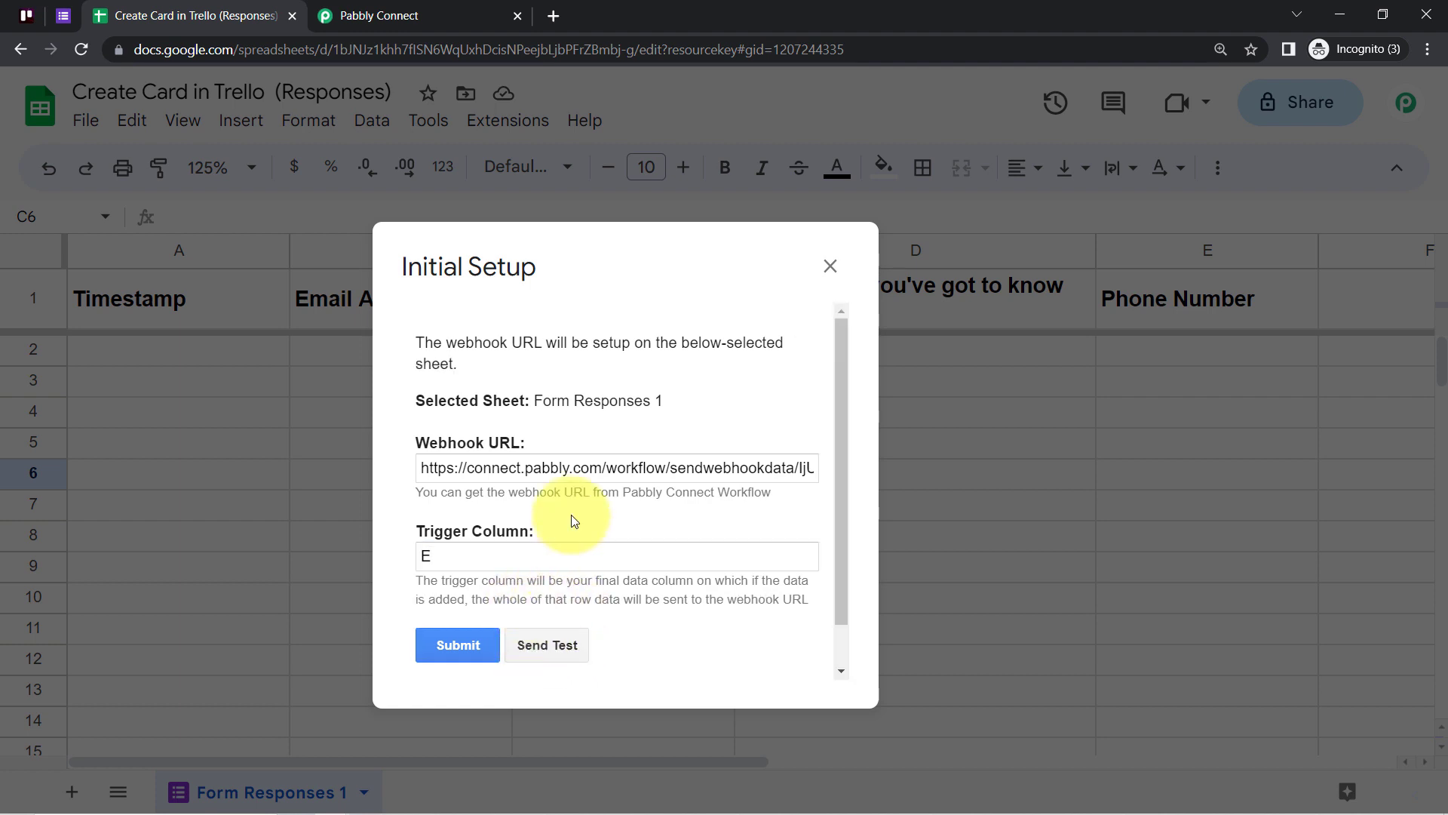
pyautogui.scroll(-1, 572, 514)
pyautogui.moveTo(450, 640); pyautogui.dragTo(573, 640)
pyautogui.click(831, 267)
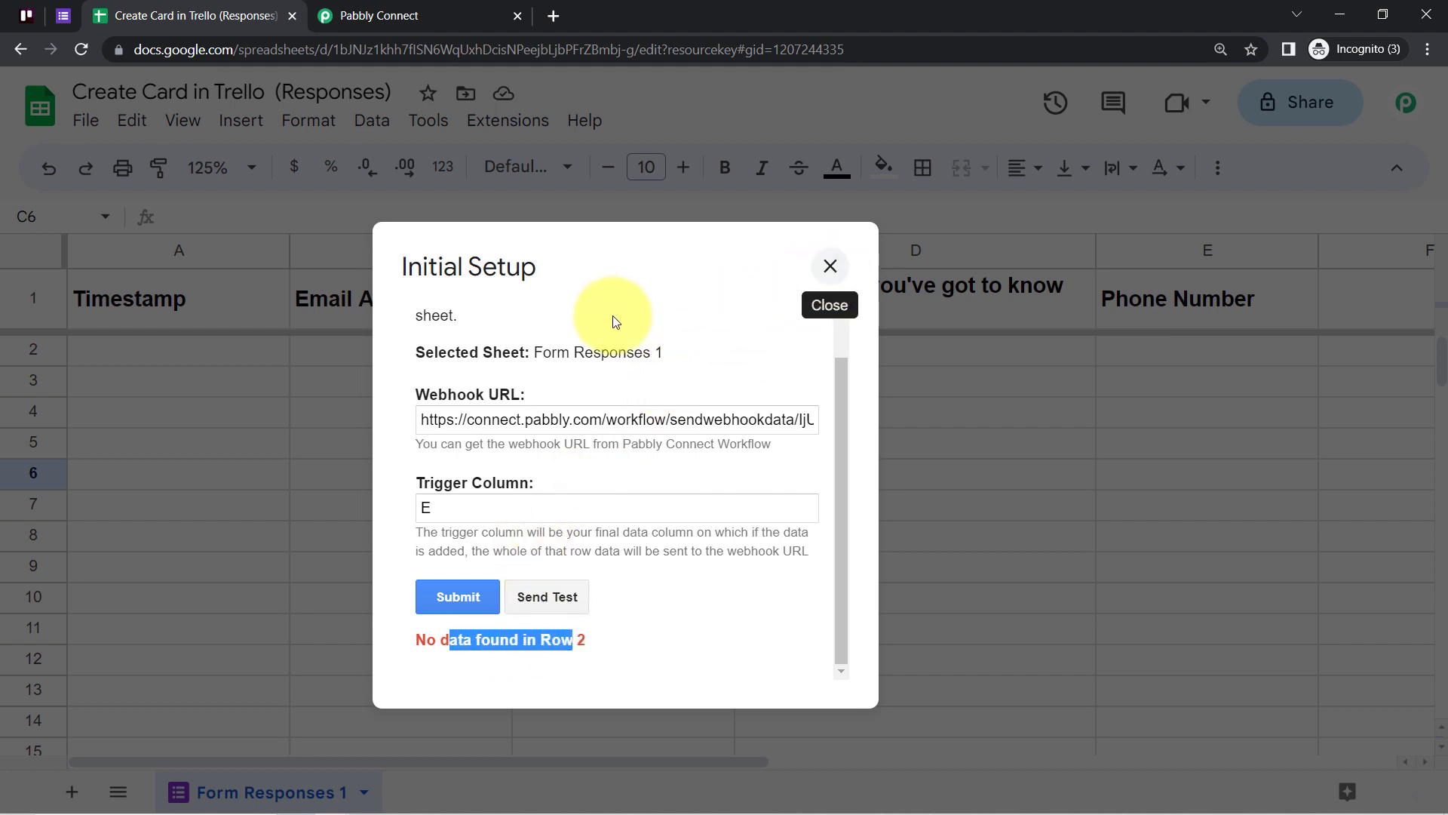
# - Open the preview of the Create Card in Trello form in Google Forms and bring its questions into view
pyautogui.click(63, 16)
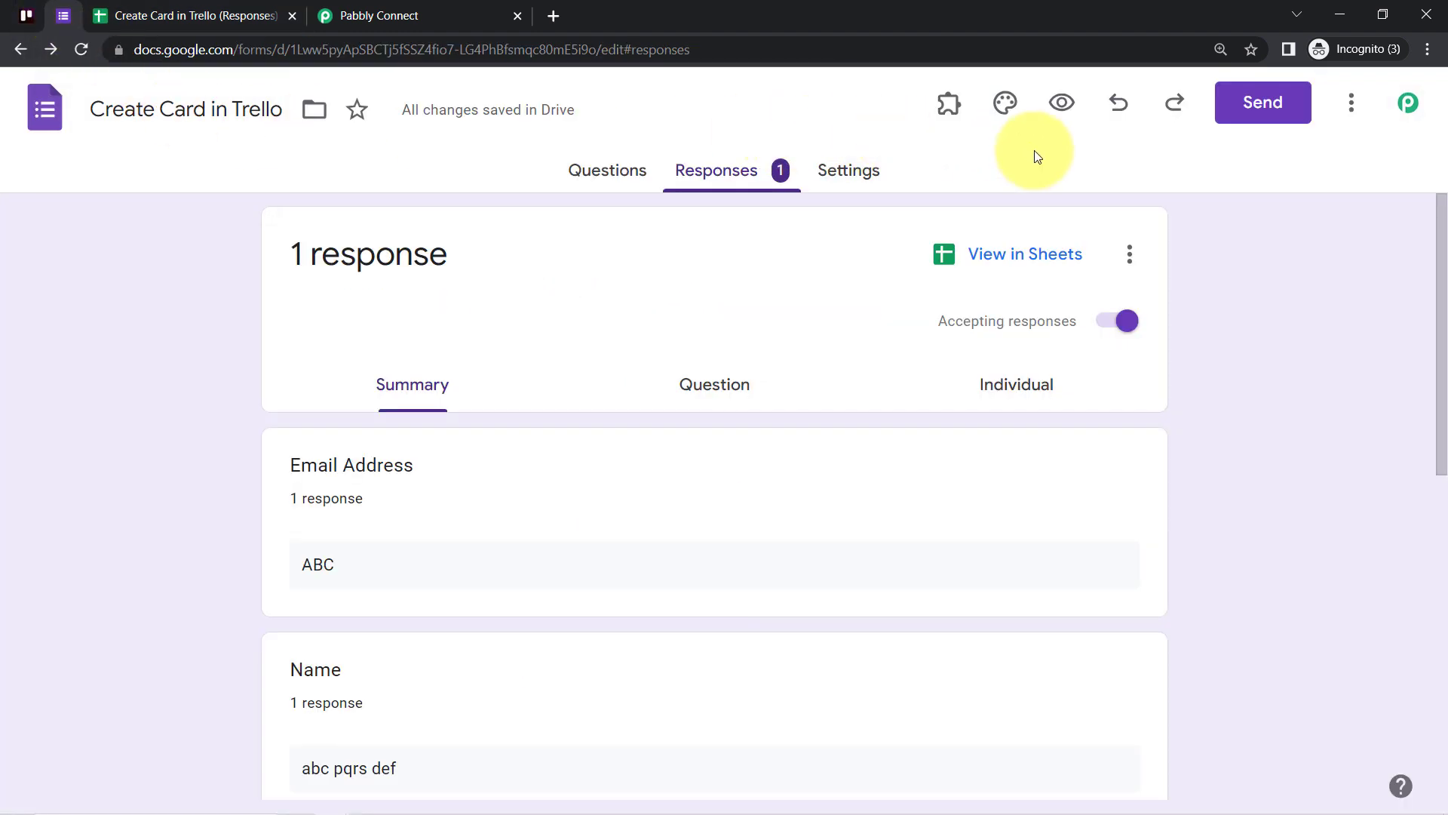
pyautogui.click(1063, 106)
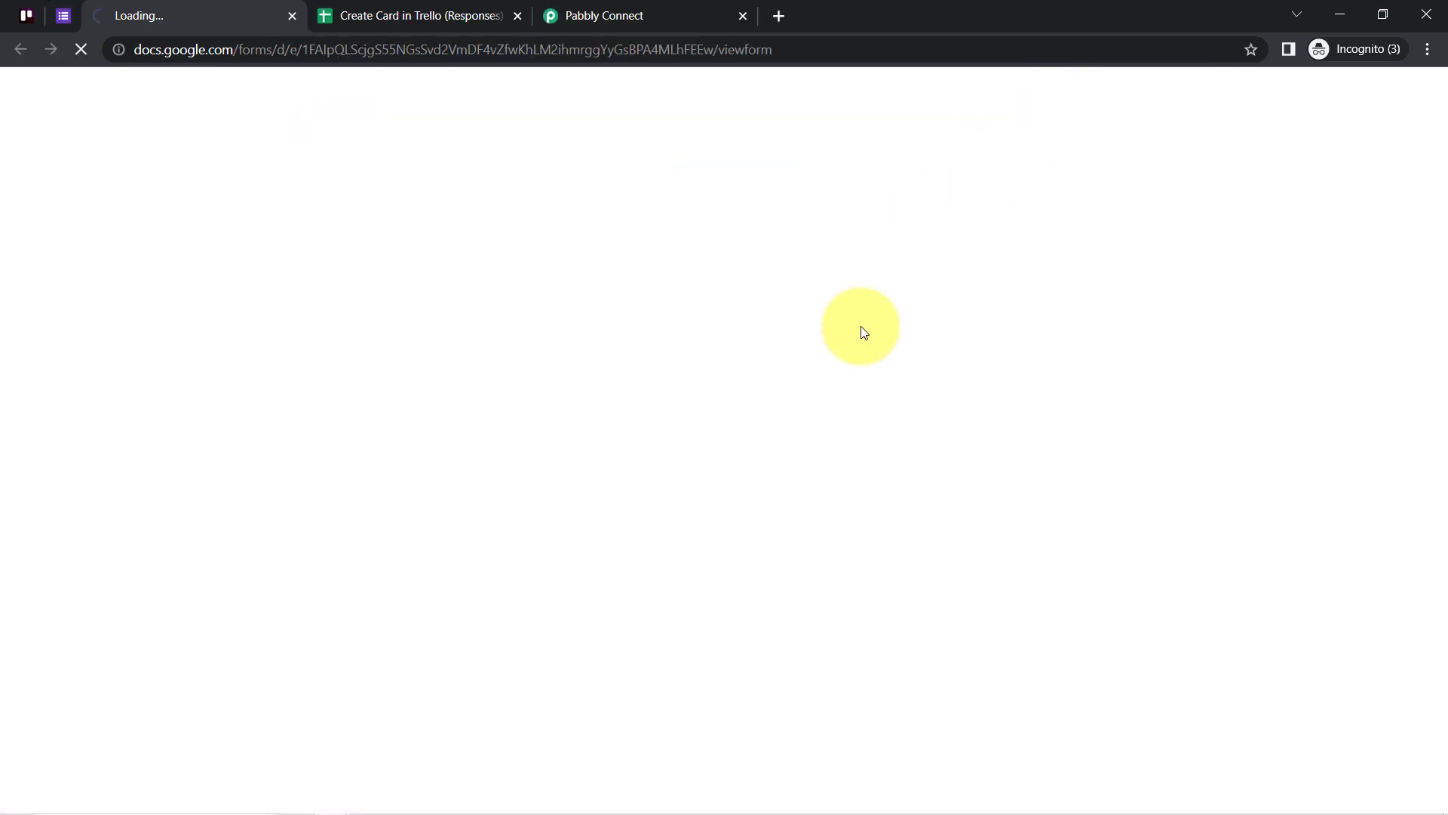
pyautogui.scroll(-3, 288, 350)
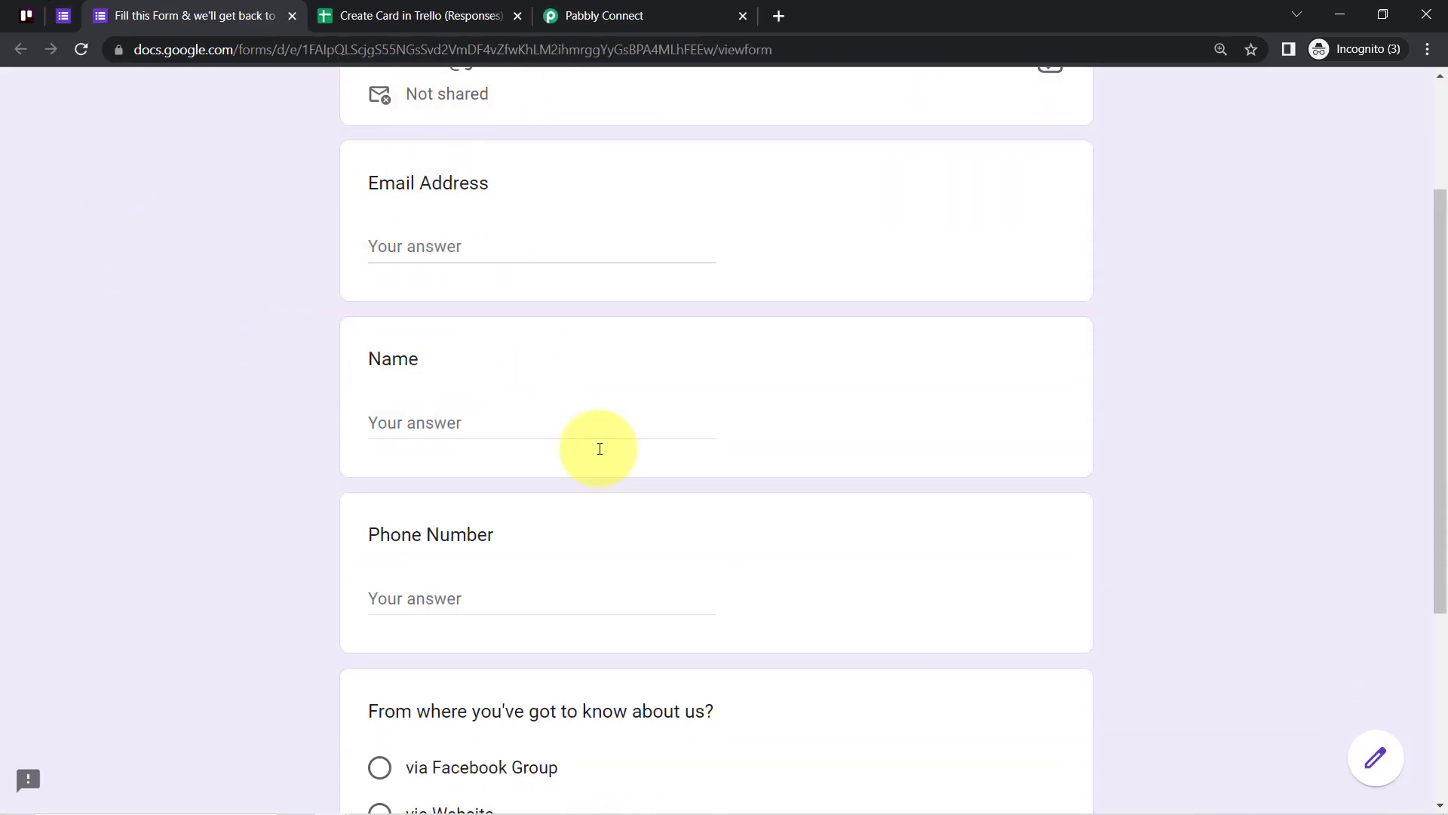
# - Check the response spreadsheet, and examine the webhook waiting status and test submission note in Pabbly Connect
pyautogui.click(390, 16)
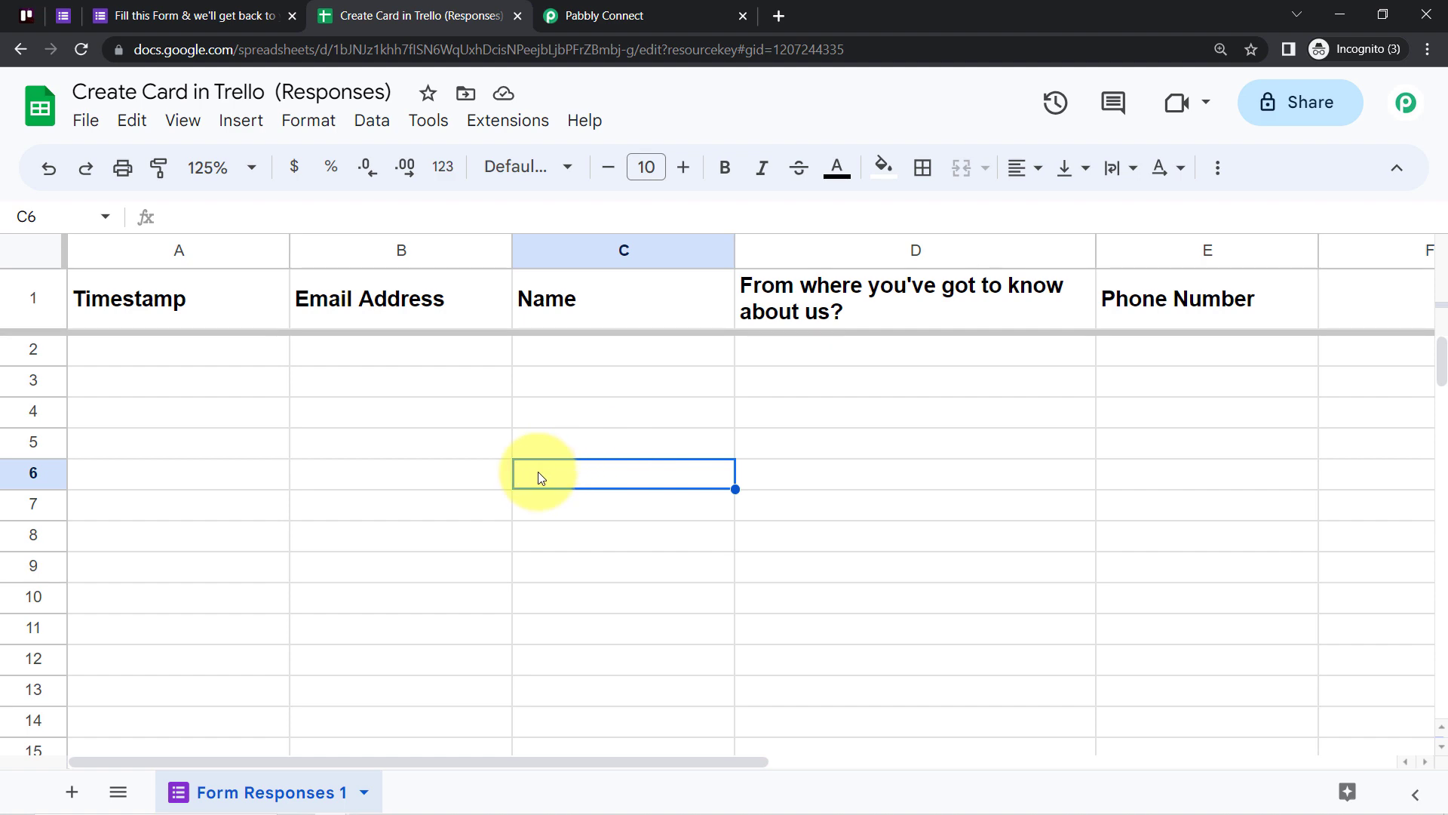
pyautogui.click(600, 16)
pyautogui.scroll(-3, 596, 483)
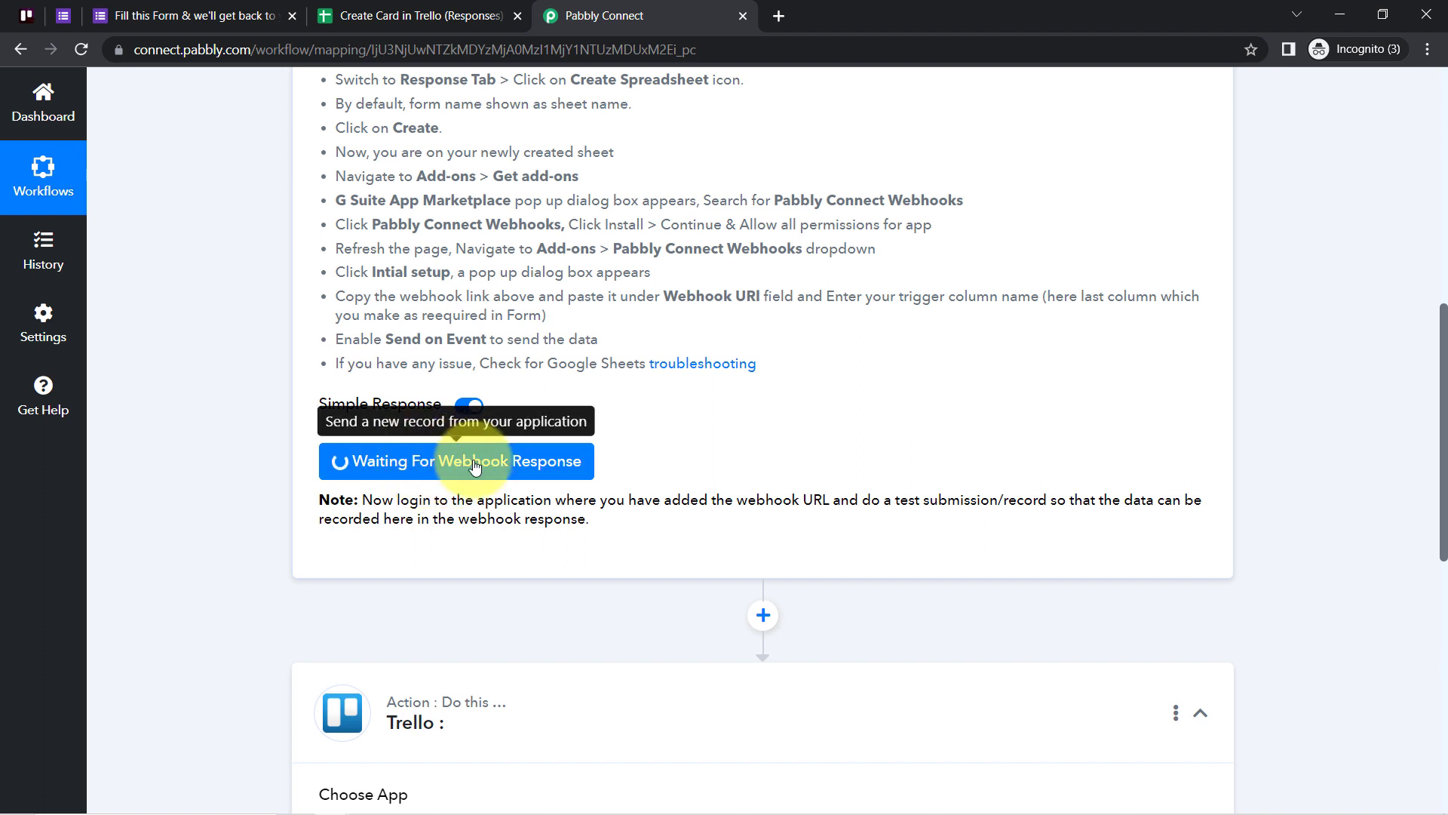
pyautogui.moveTo(369, 515); pyautogui.dragTo(611, 535)
pyautogui.click(535, 535)
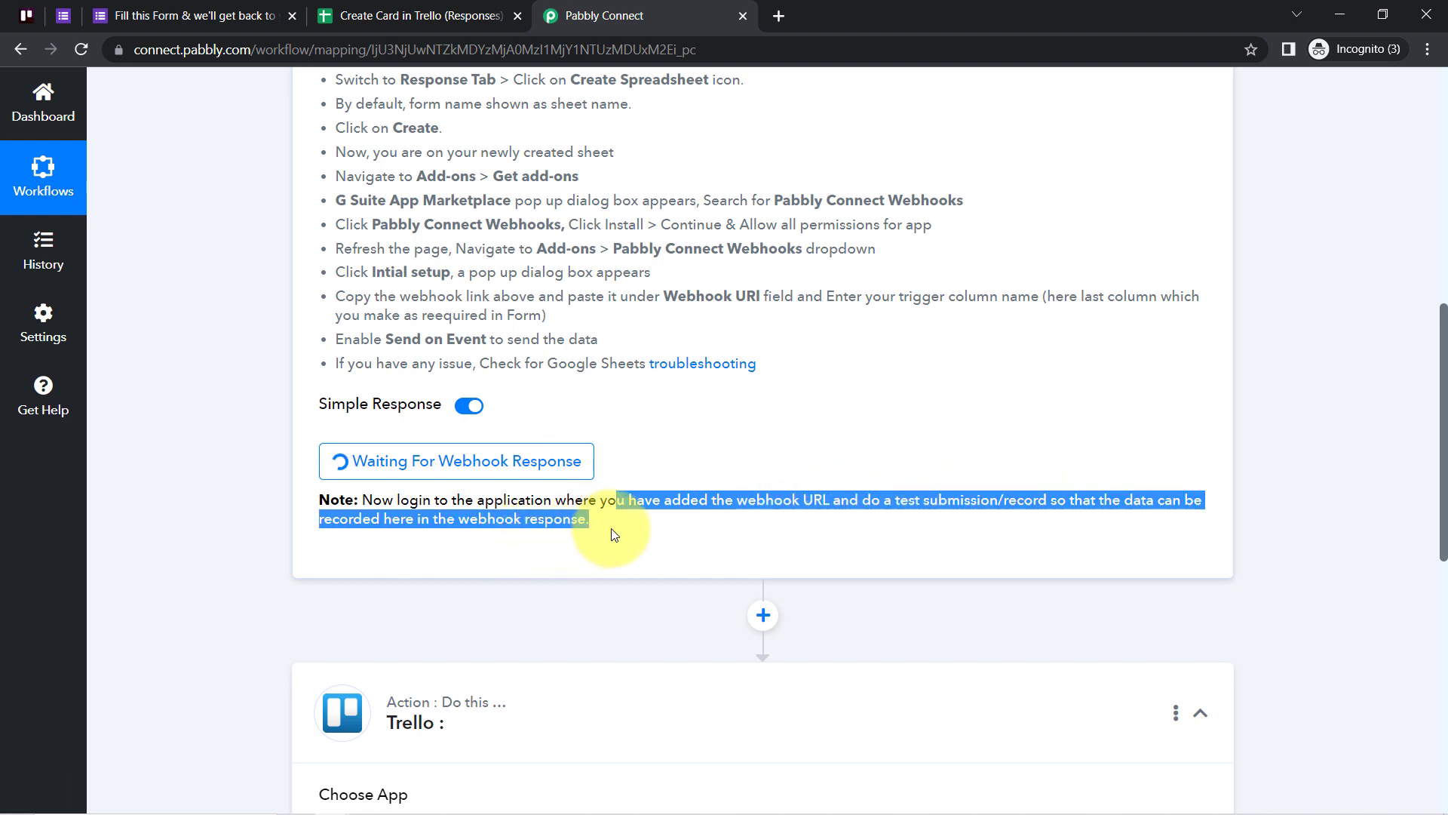
pyautogui.click(884, 494)
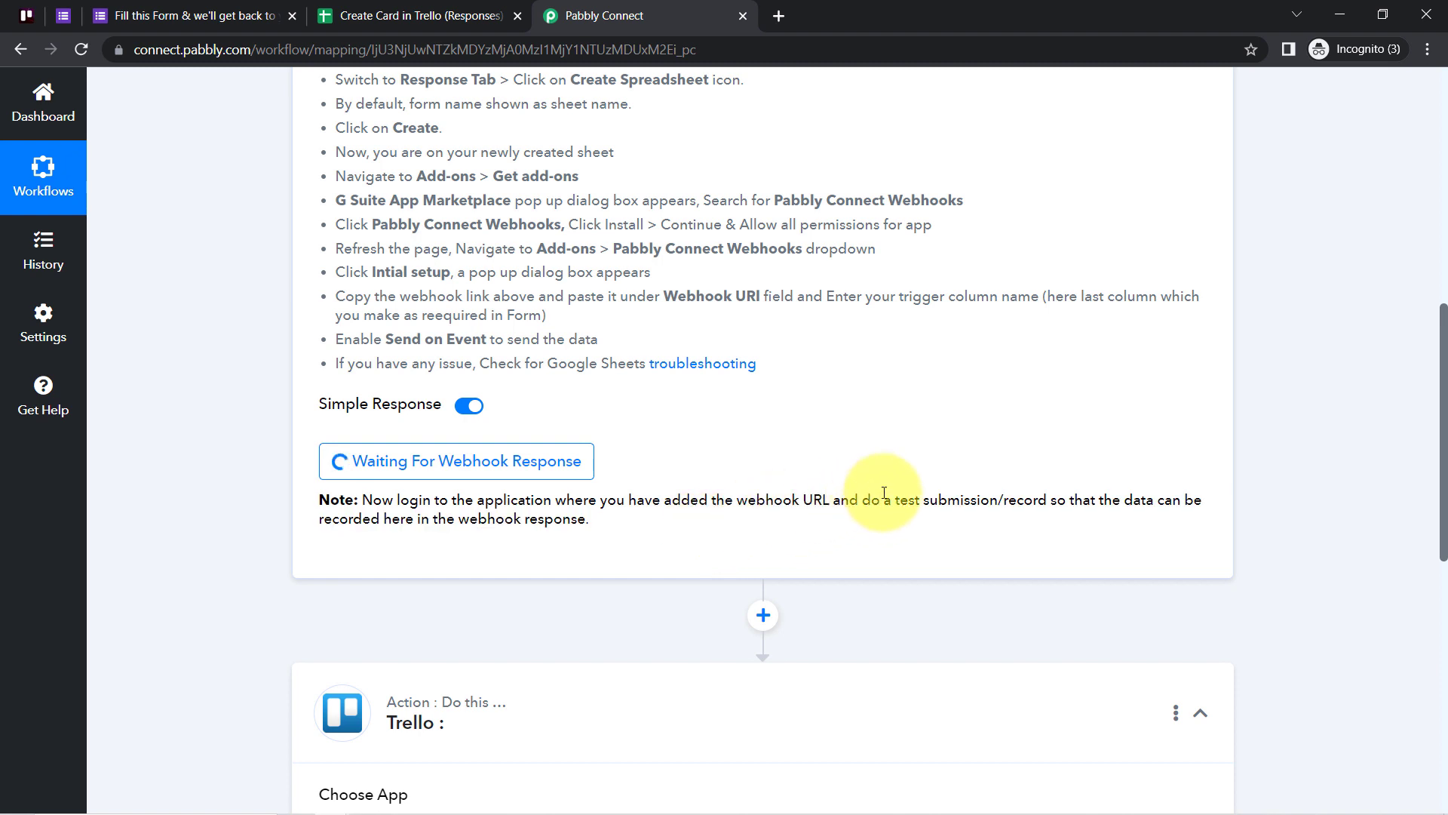
pyautogui.moveTo(913, 505); pyautogui.dragTo(1053, 506)
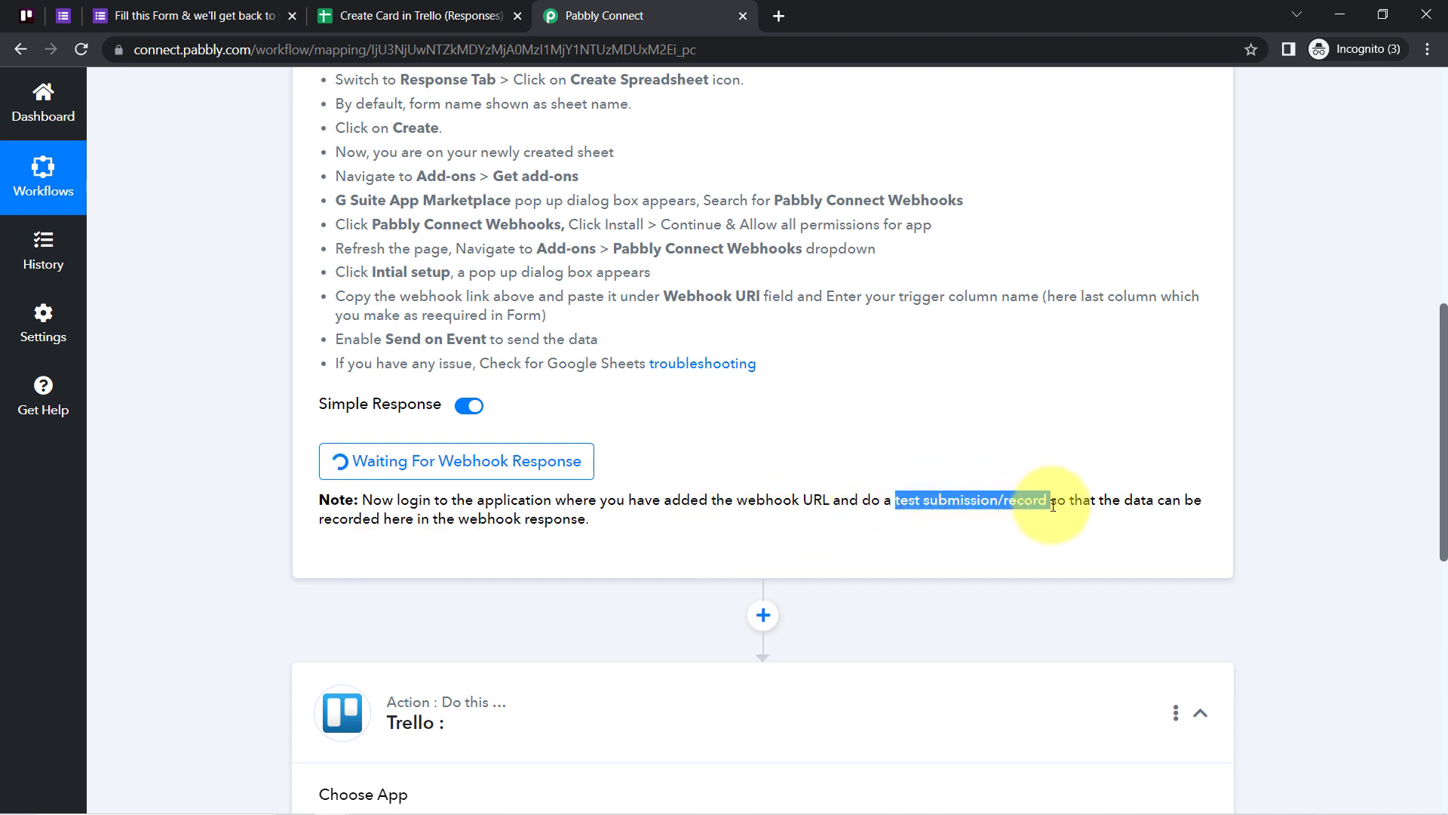
# - Return to the form preview and fill in the test respondent's email address, name and phone number
pyautogui.click(168, 15)
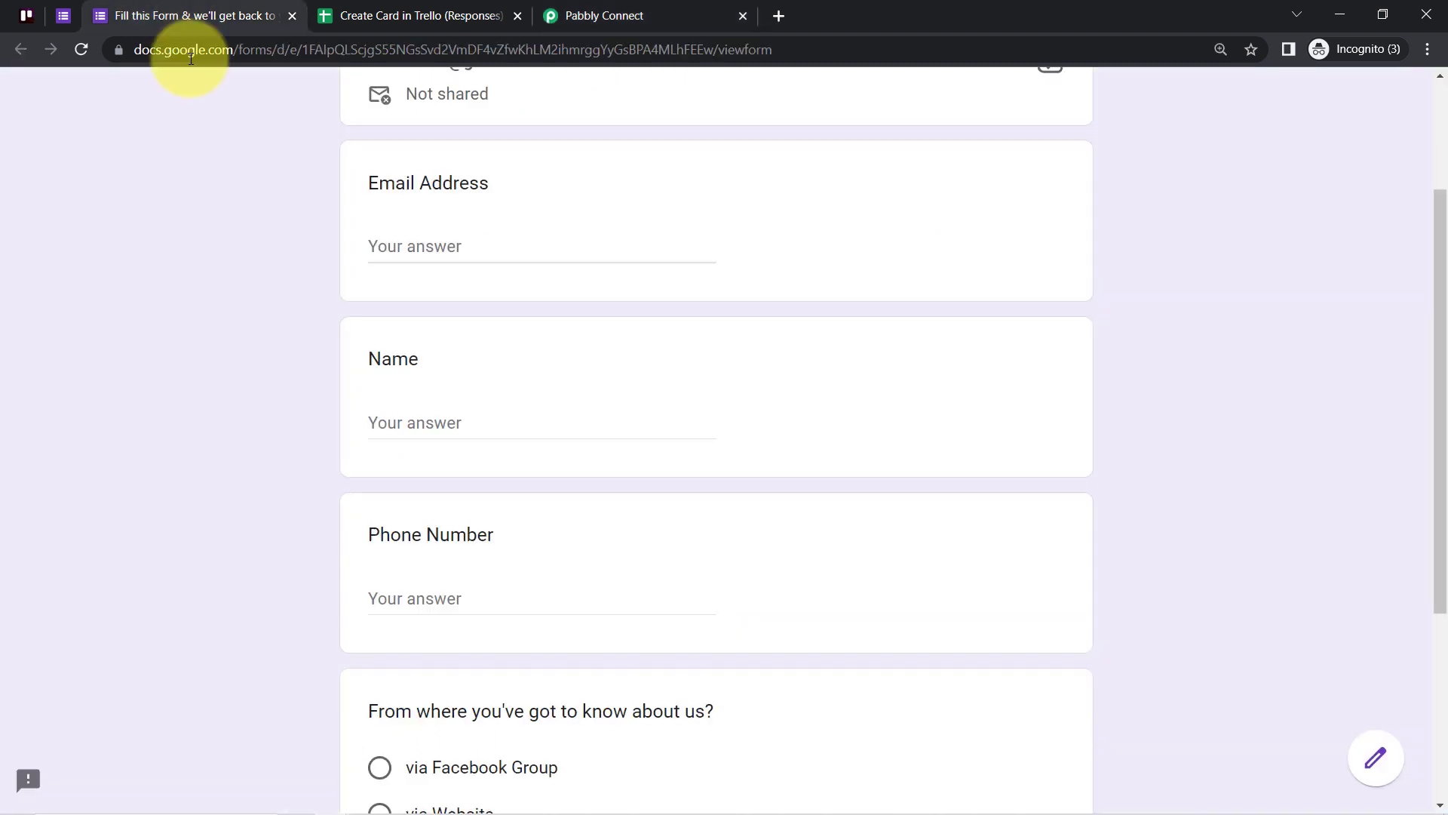
pyautogui.click(420, 242)
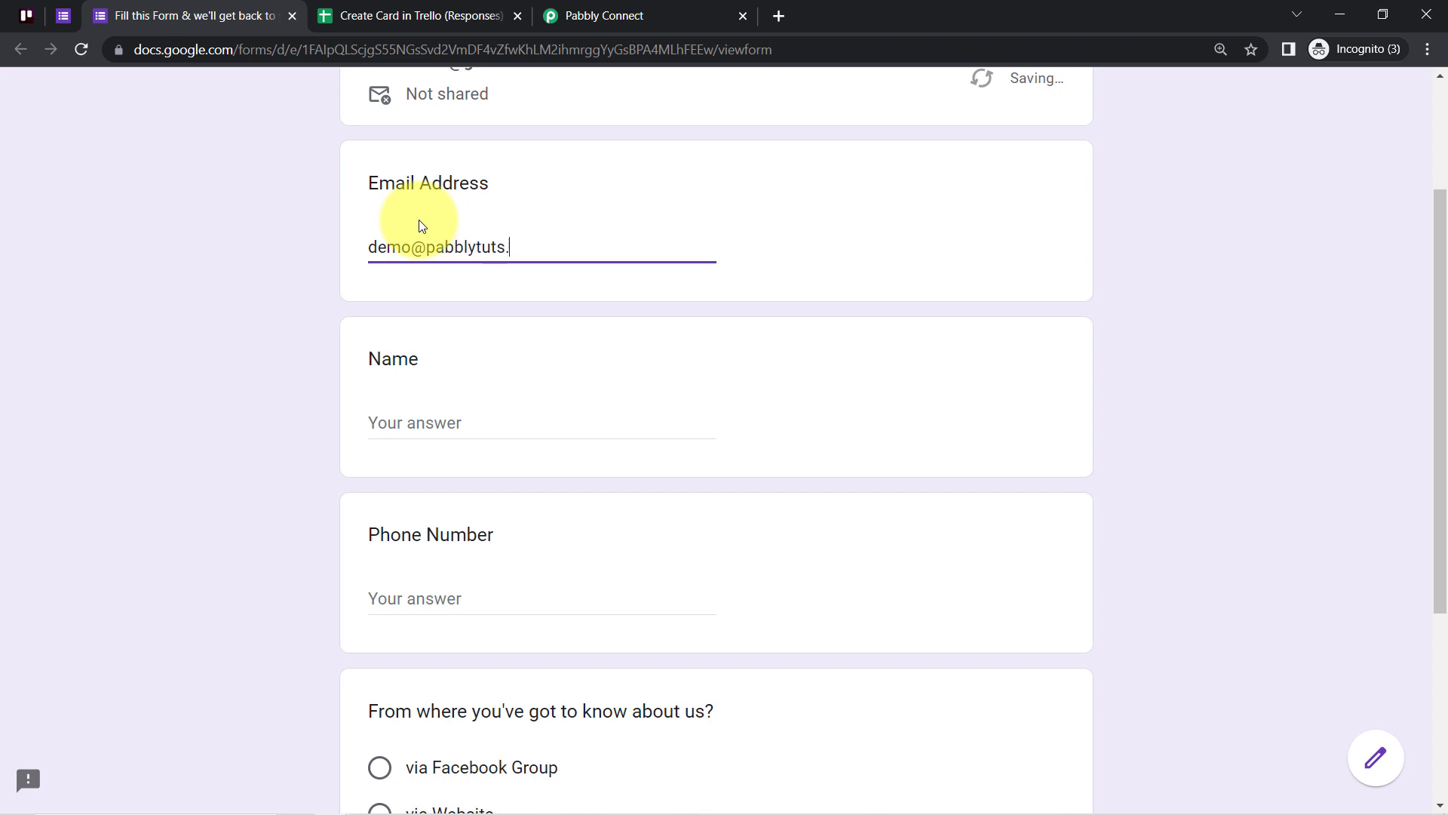
pyautogui.press('Tab')
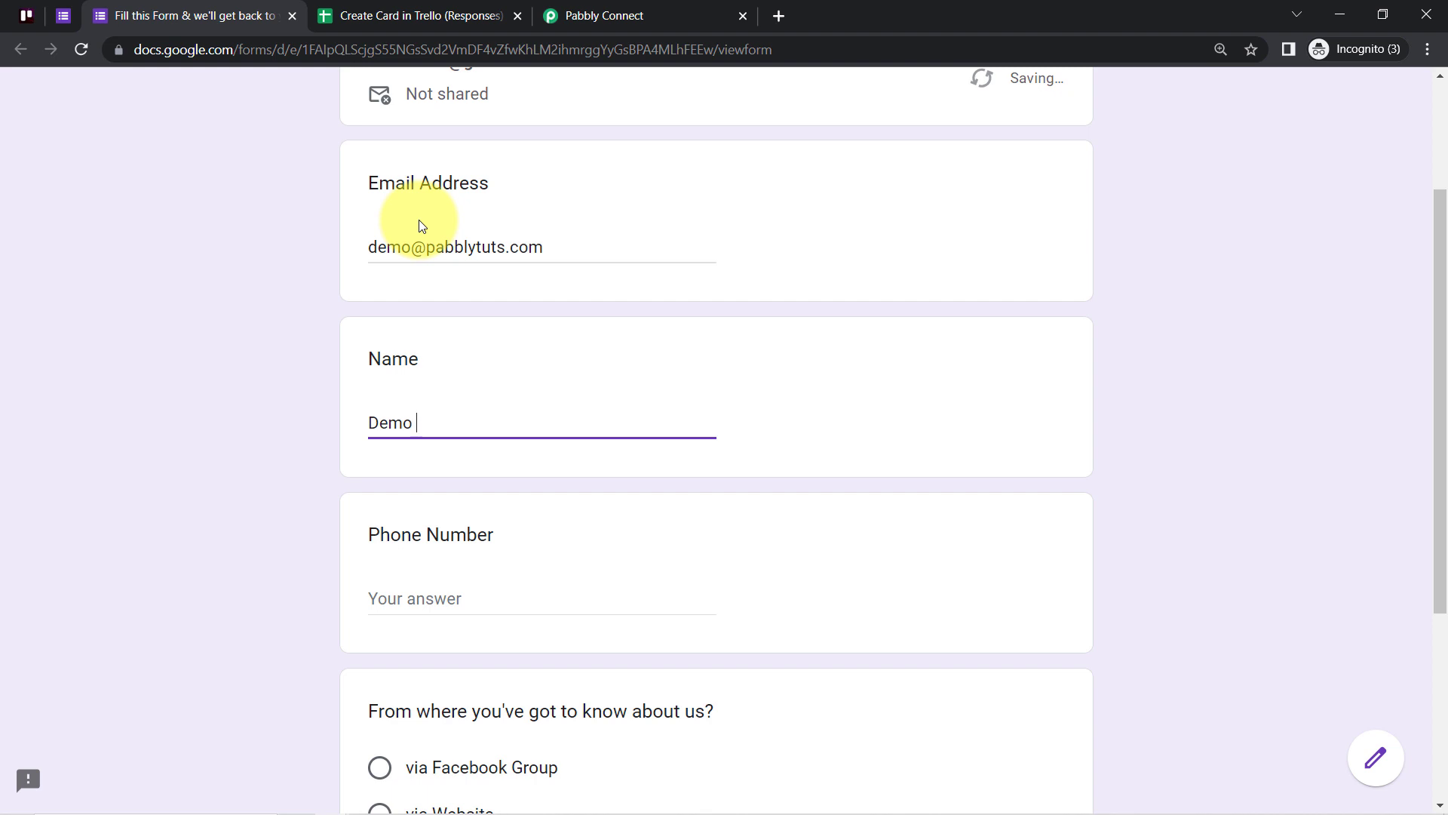
pyautogui.press('Tab')
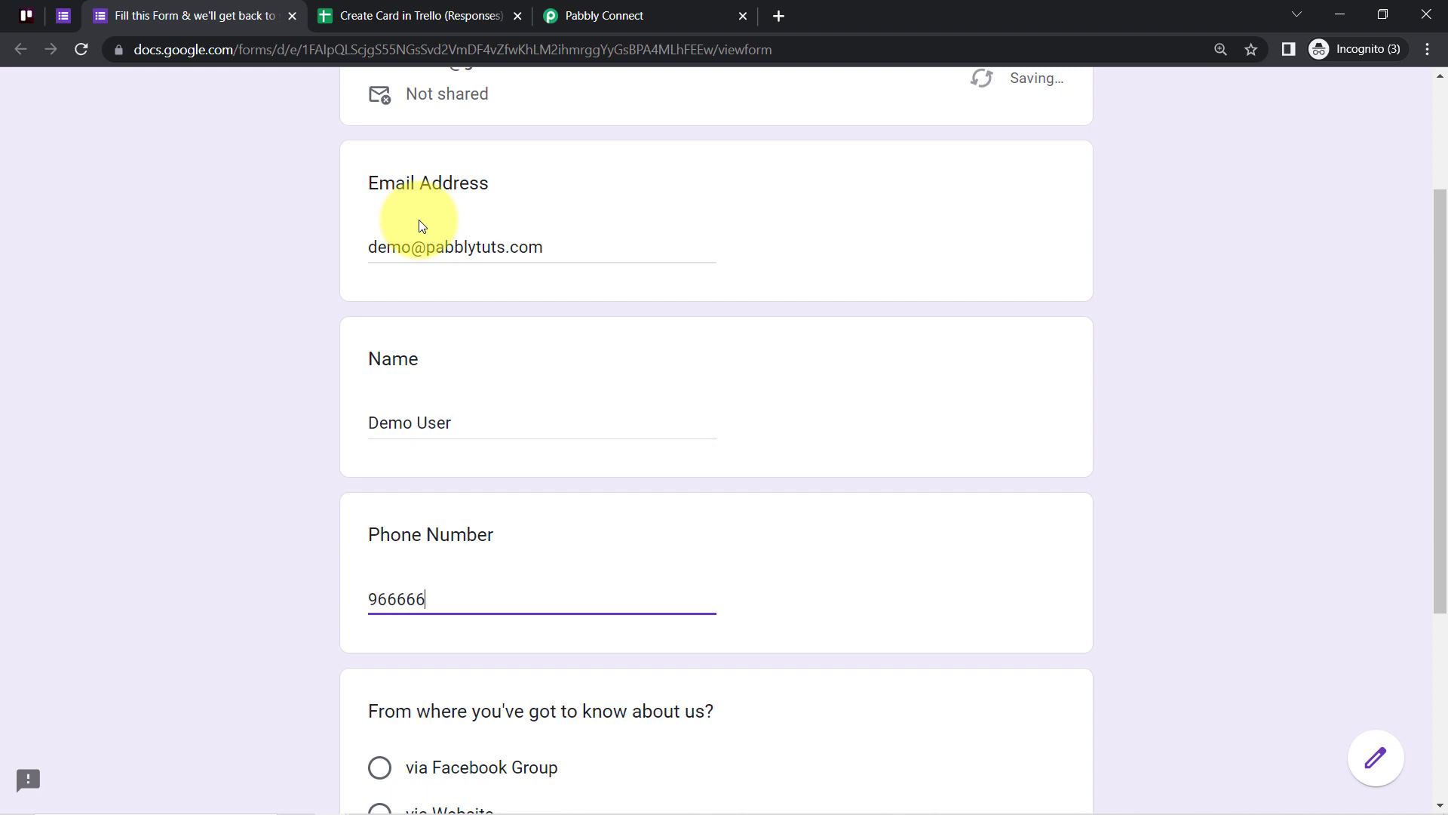
pyautogui.write('96666666666')
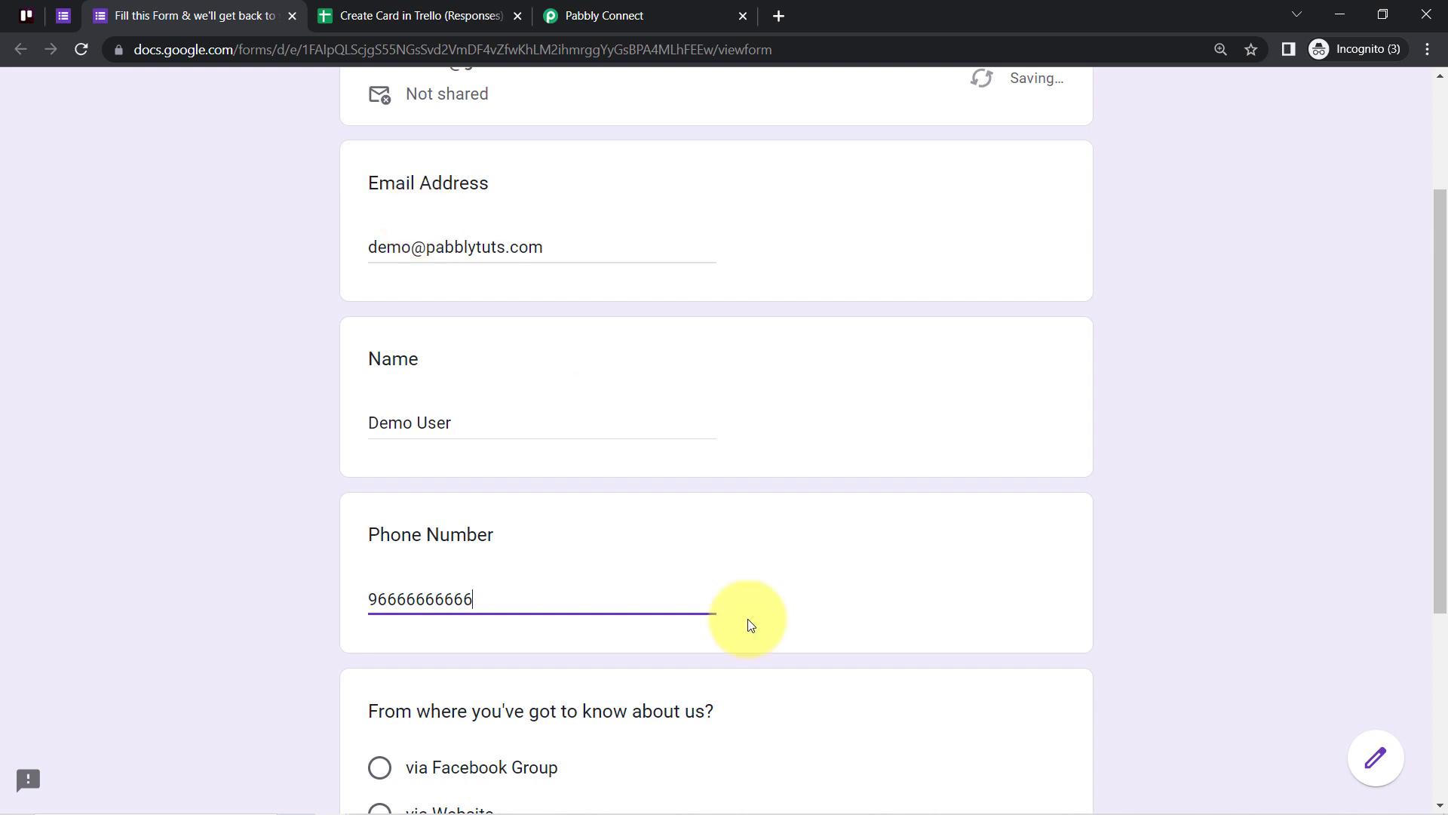
# - Answer the question about how the respondent heard of the company with via Facebook Group, and submit the form
pyautogui.scroll(-1, 384, 400)
pyautogui.scroll(-1, 365, 488)
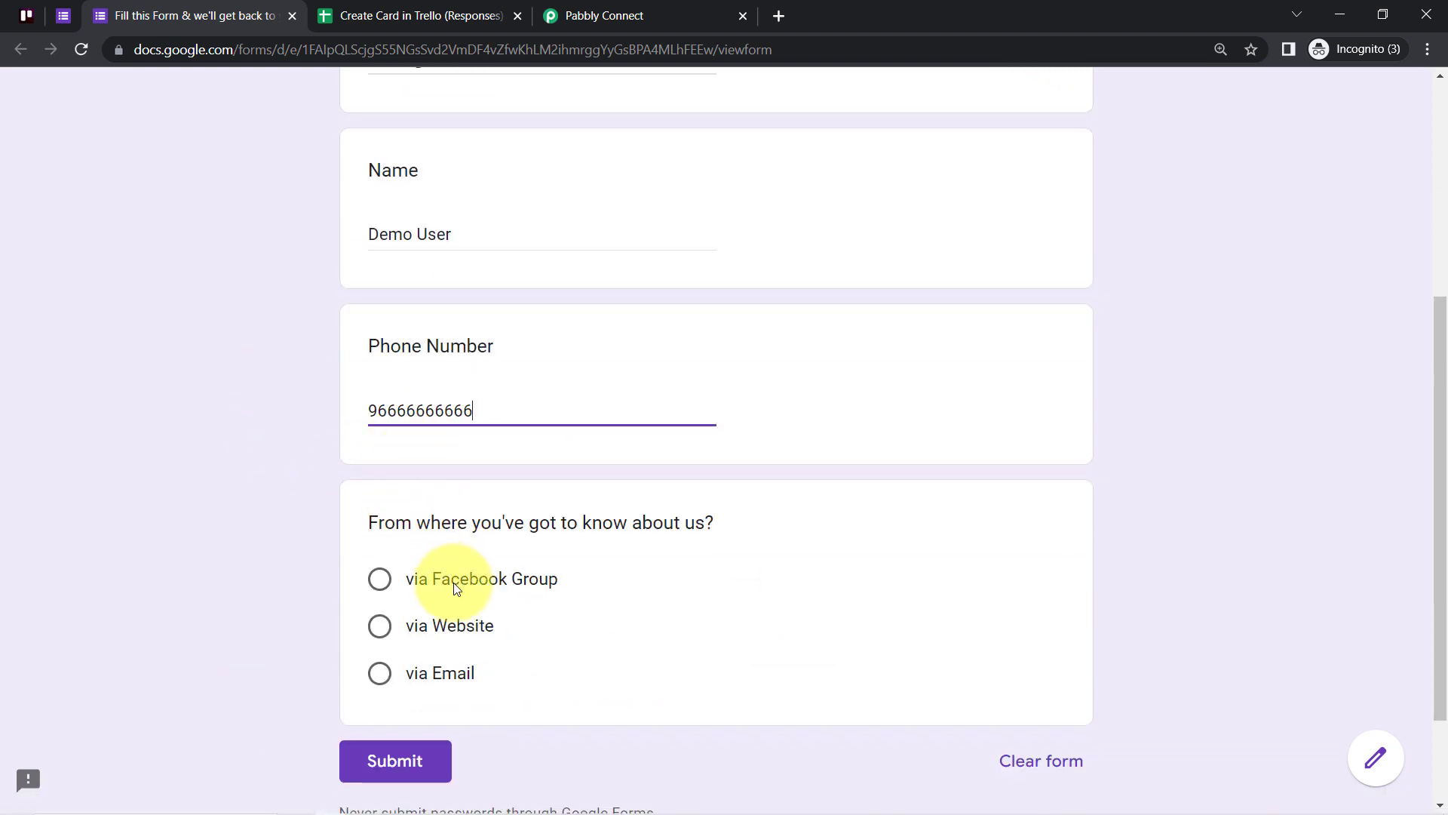
pyautogui.scroll(-2, 400, 528)
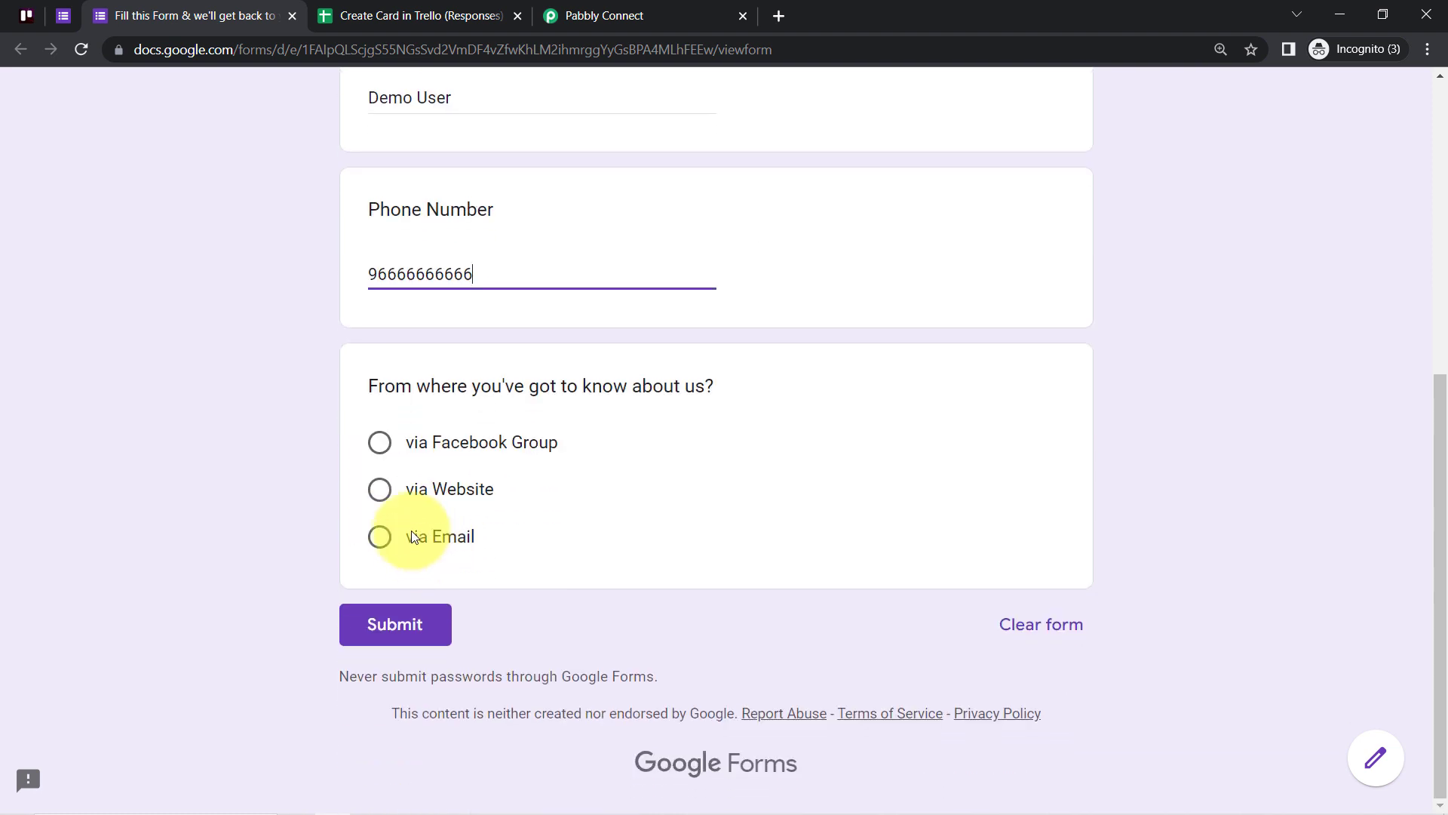
pyautogui.click(377, 445)
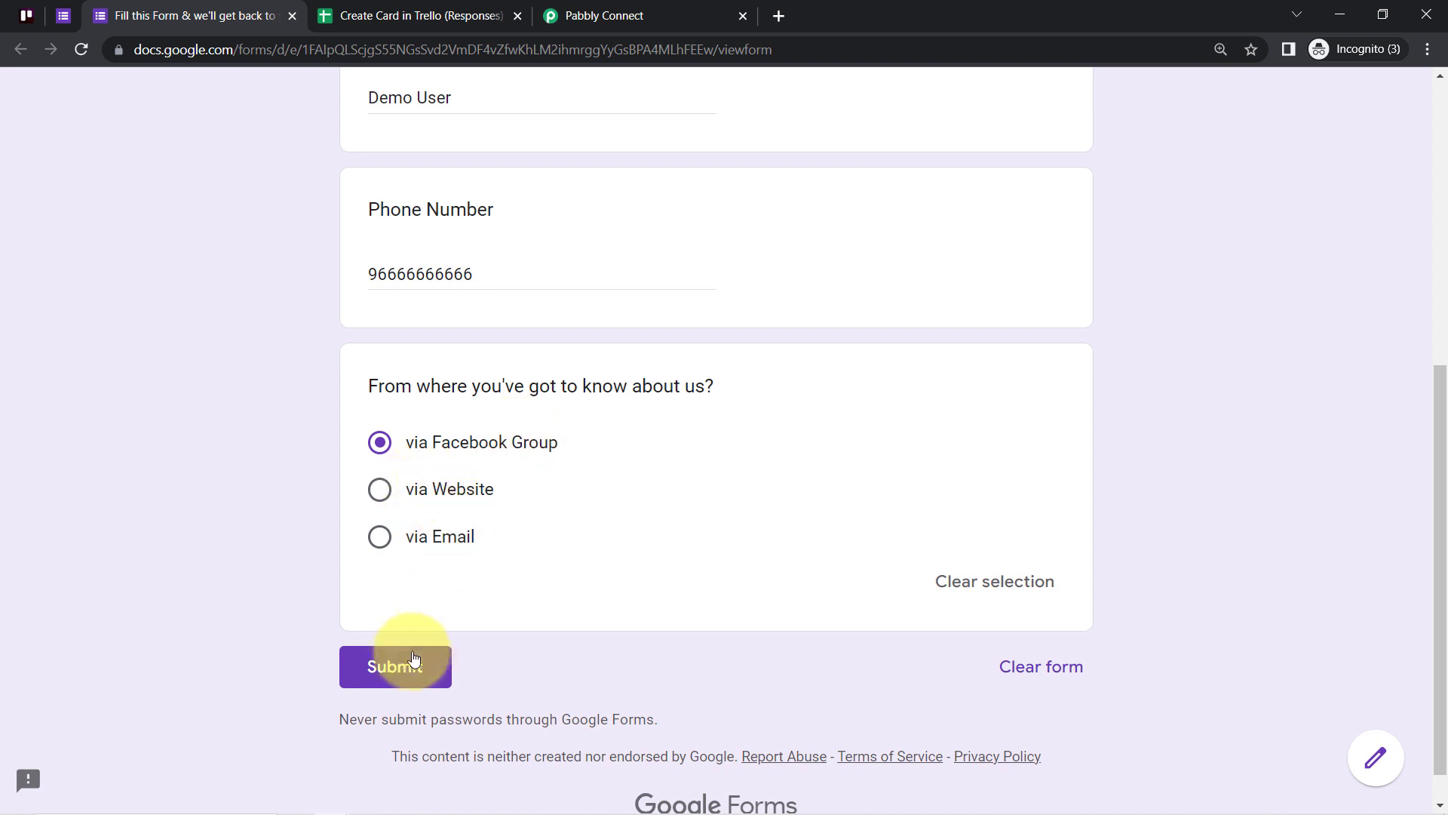
pyautogui.click(396, 672)
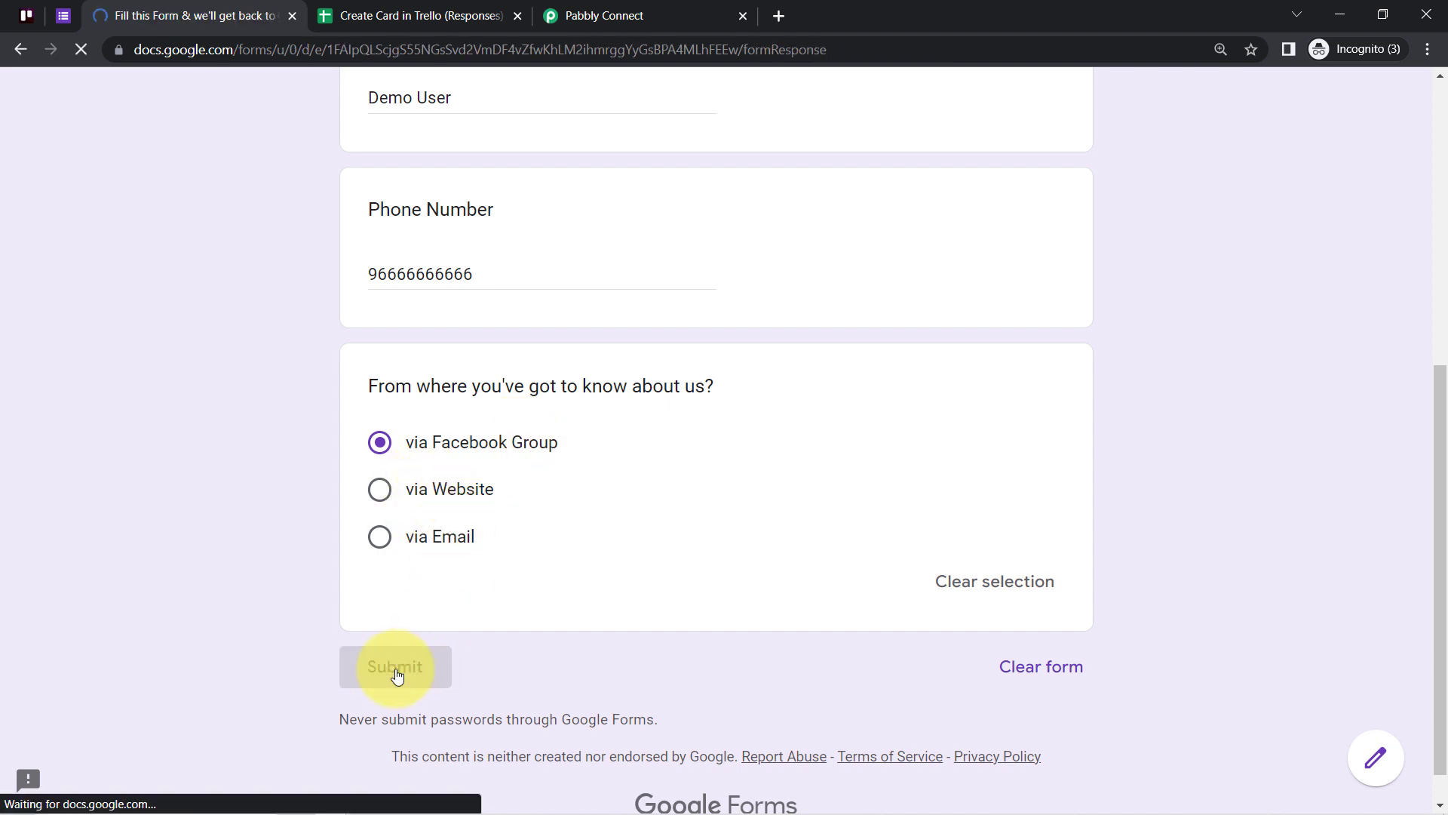
# - Return to the response spreadsheet and open the Initial Setup dialog of the Pabbly Connect Webhooks add-on
pyautogui.click(326, 16)
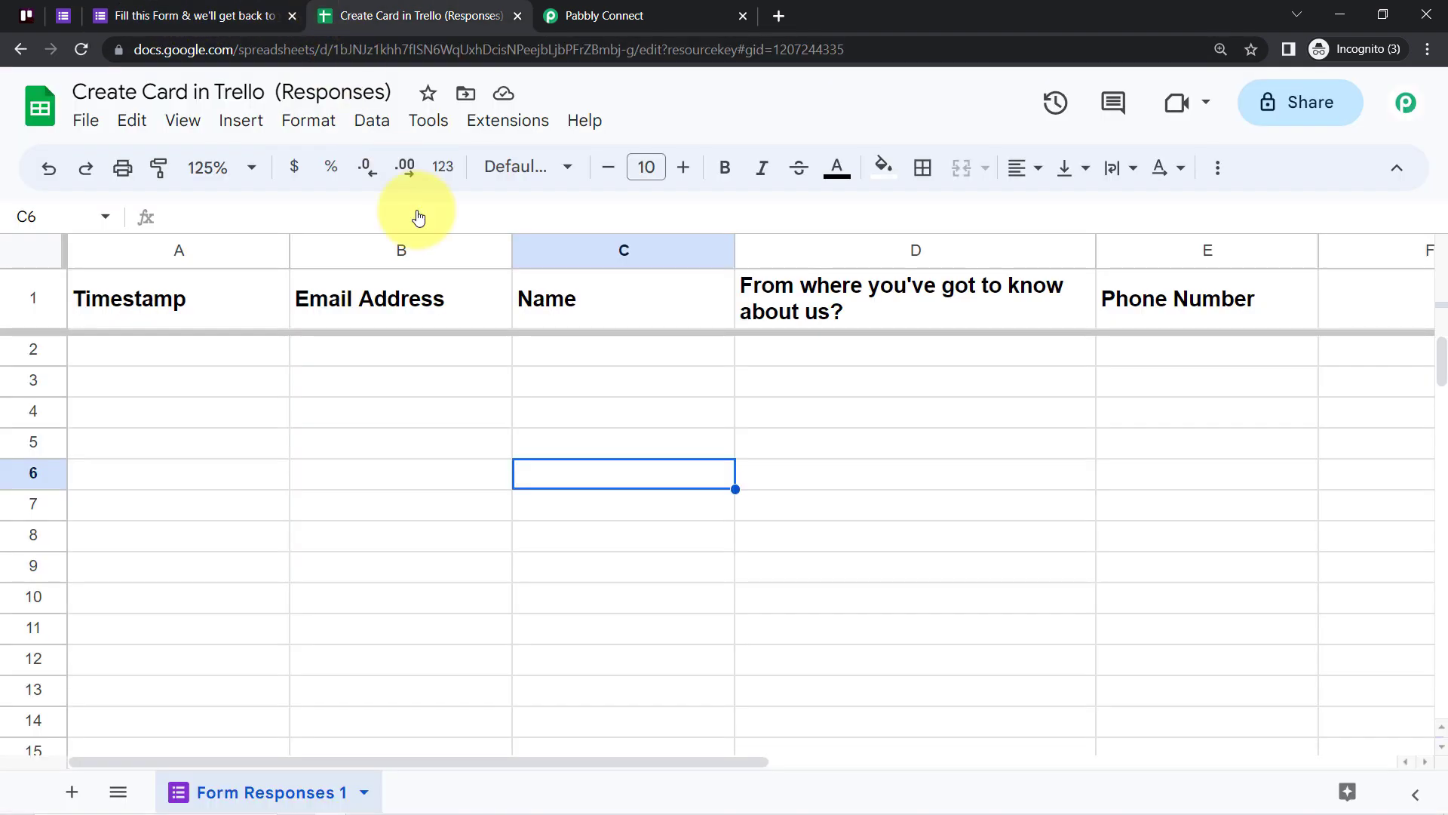
pyautogui.click(496, 123)
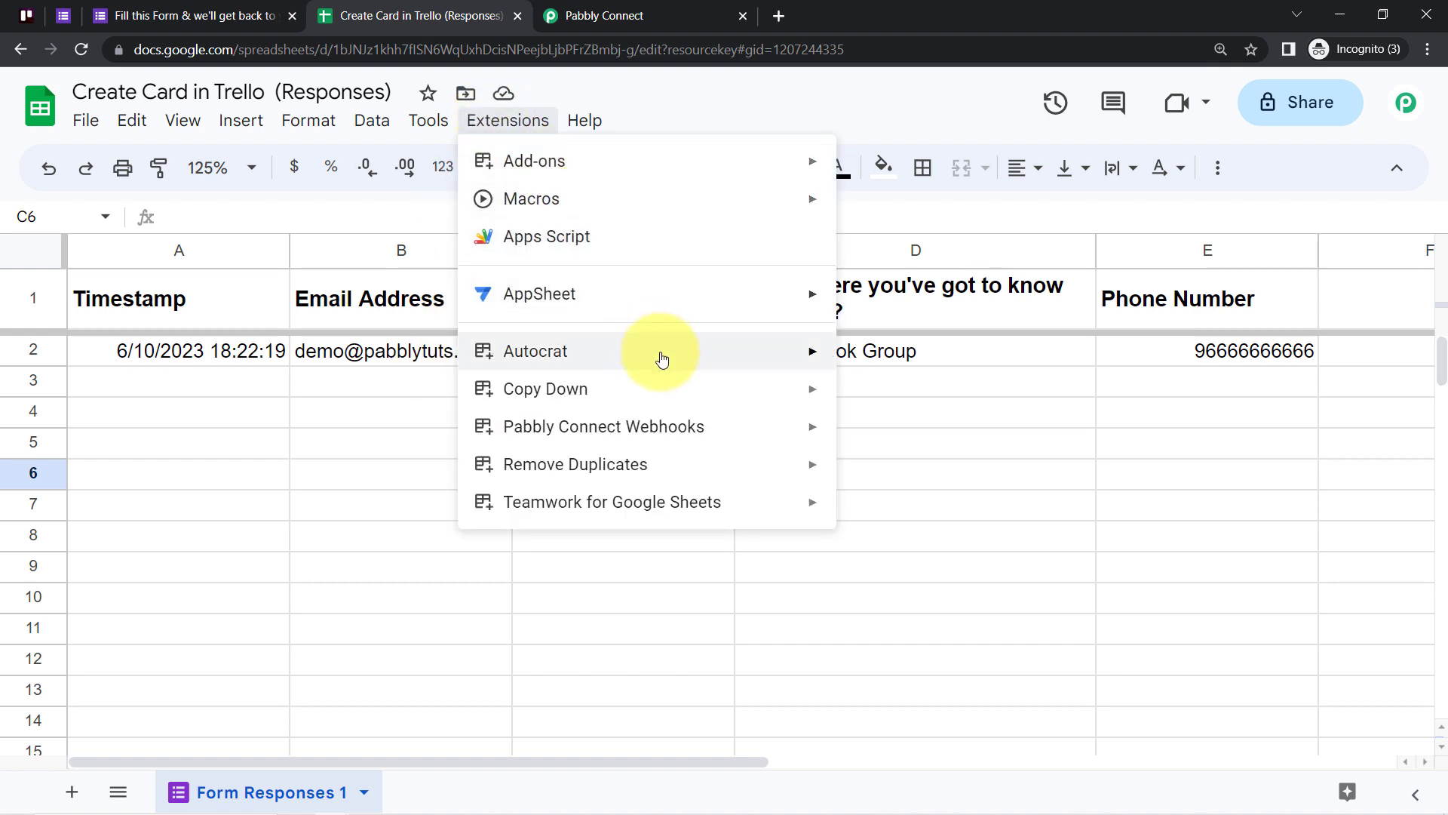
pyautogui.moveTo(727, 427)
pyautogui.click(936, 438)
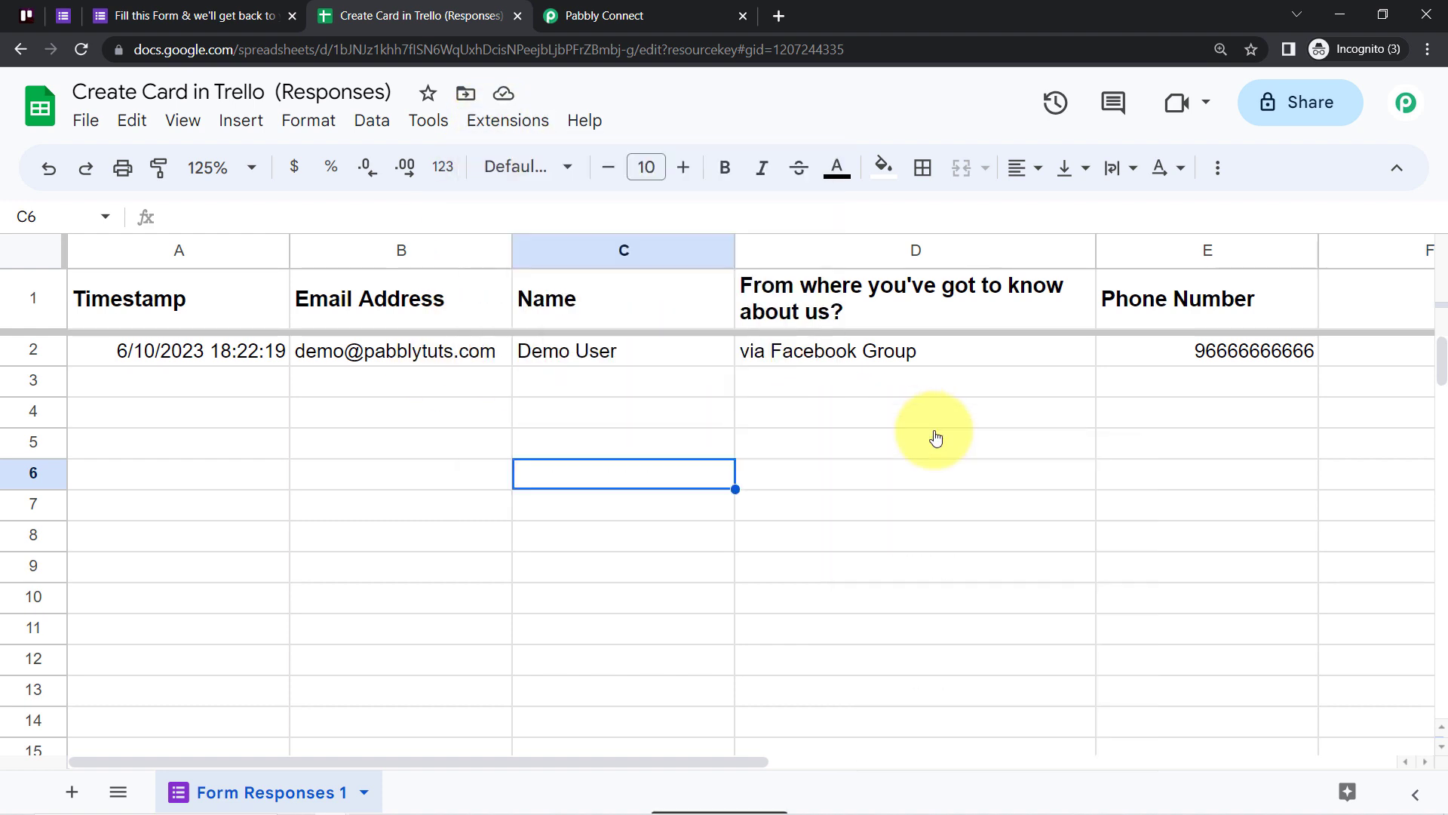
# - Copy the Google Forms trigger's webhook URL in Pabbly Connect and return to the response spreadsheet
pyautogui.click(642, 6)
pyautogui.scroll(3, 1056, 302)
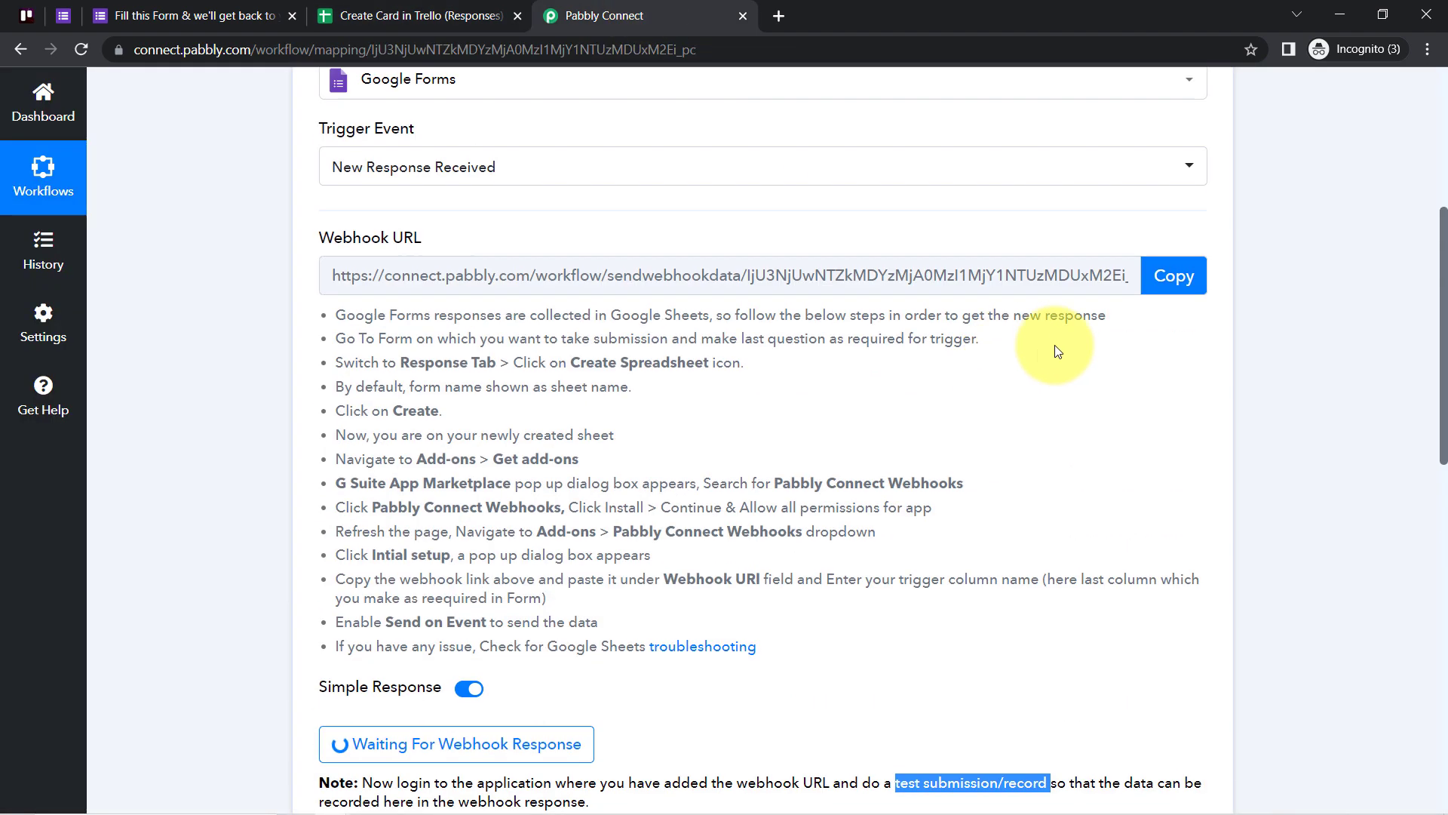
pyautogui.click(1171, 278)
pyautogui.click(362, 15)
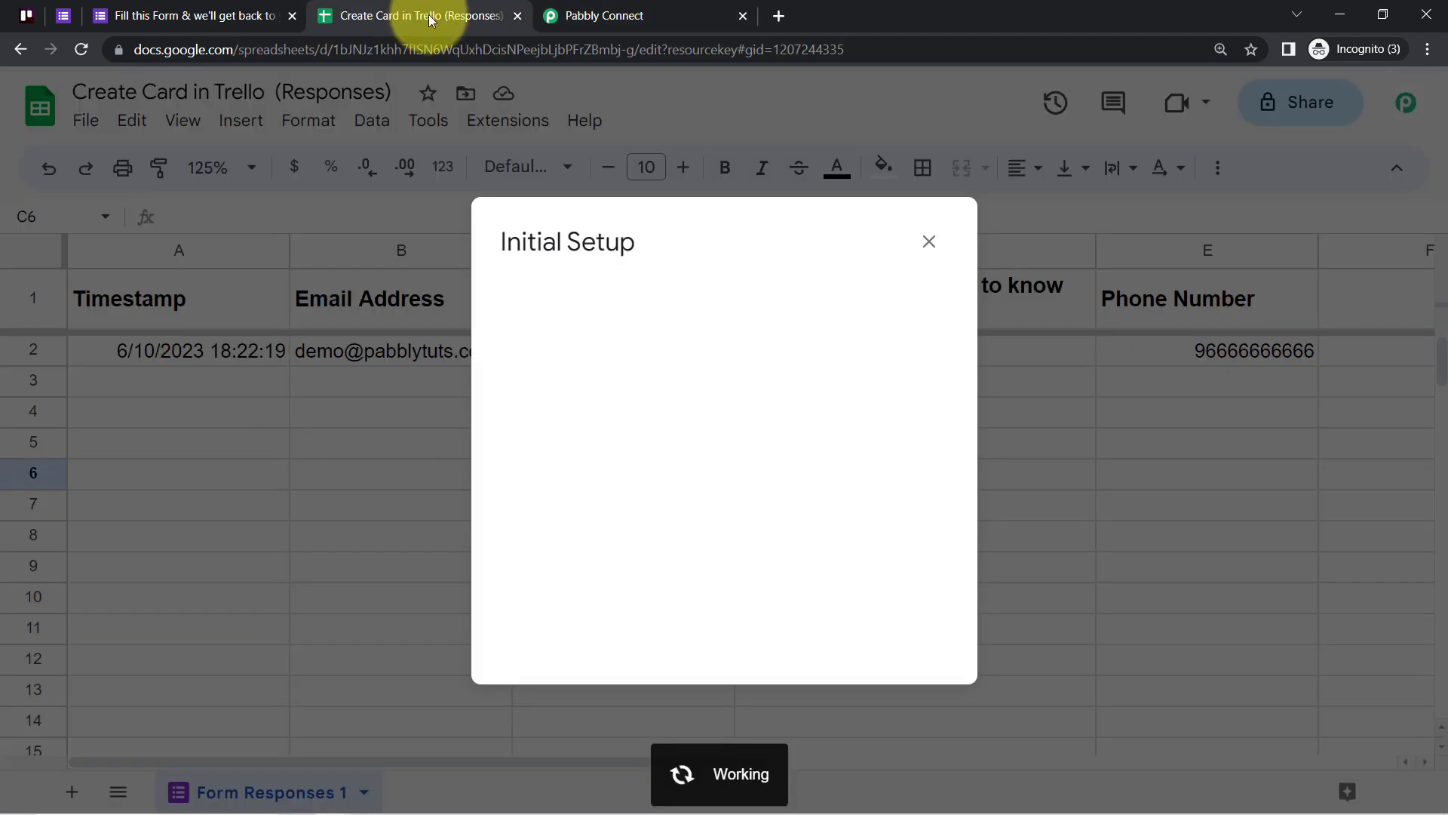
# - Enter the copied webhook URL and trigger column E in the Initial Setup dialog, and send test data to the webhook
pyautogui.click(612, 423)
pyautogui.hotkey('ctrl', 'v')
pyautogui.tripleClick(591, 426)
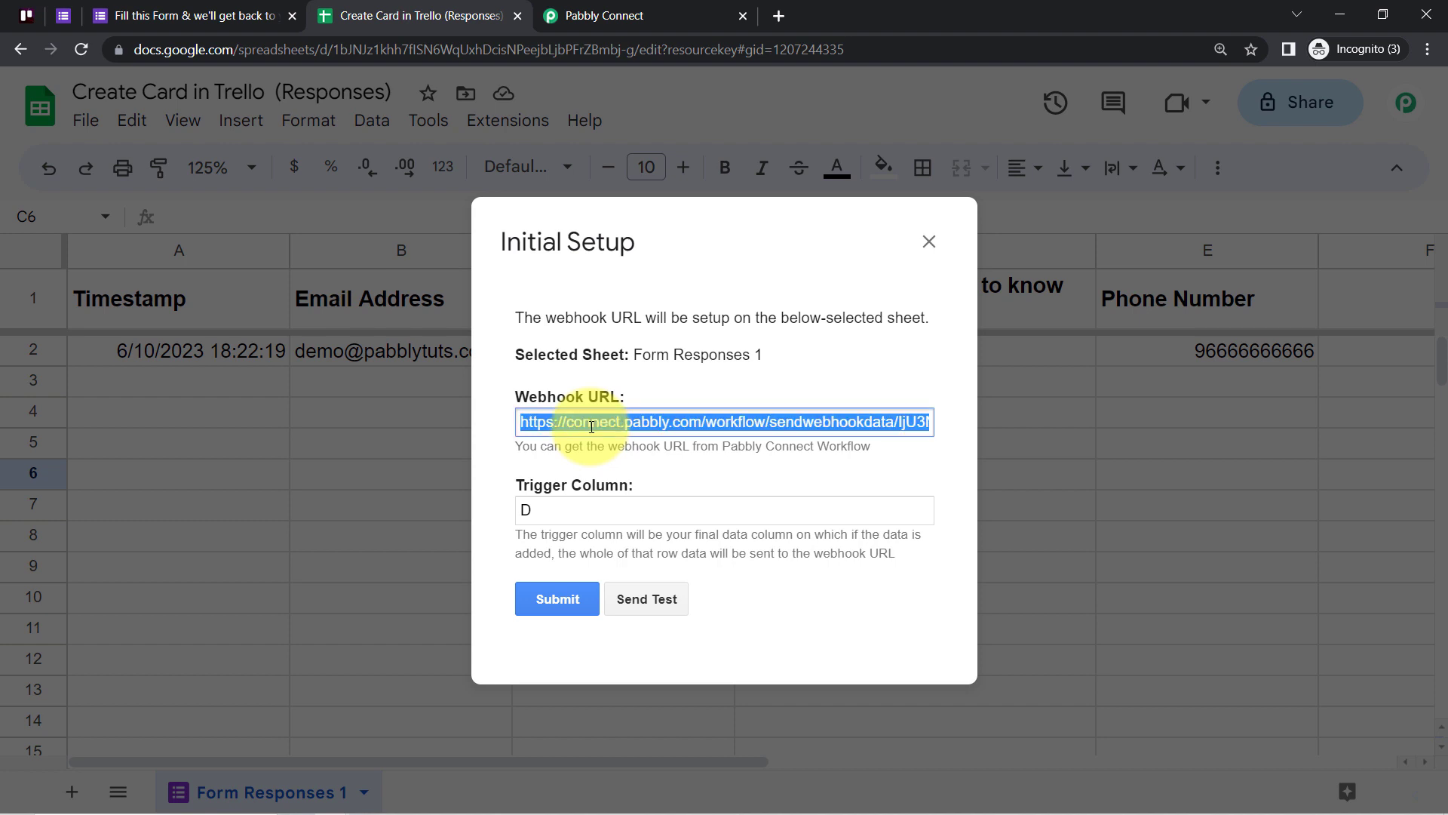
pyautogui.hotkey('ctrl', 'v')
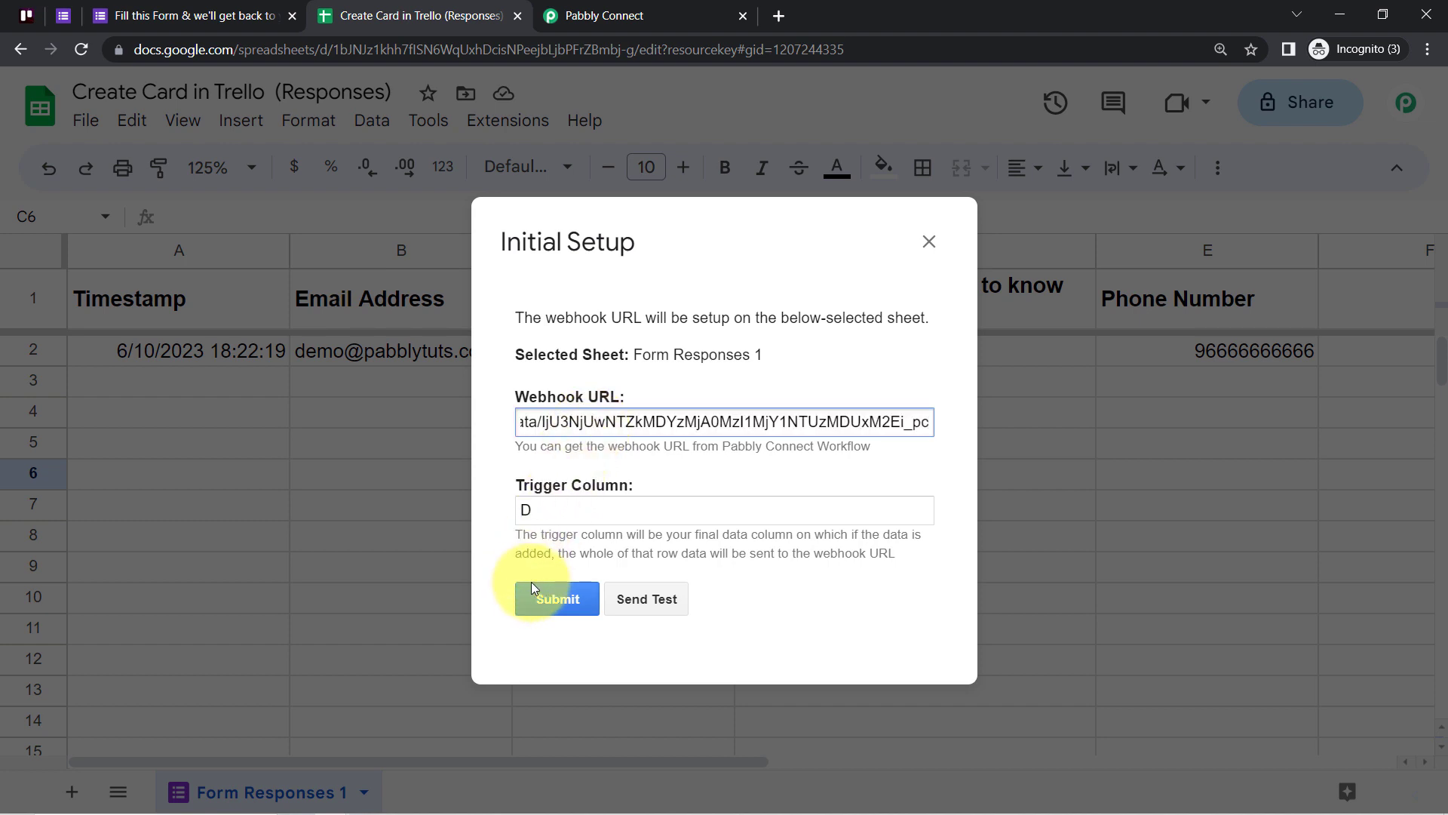
pyautogui.moveTo(550, 510); pyautogui.dragTo(505, 509)
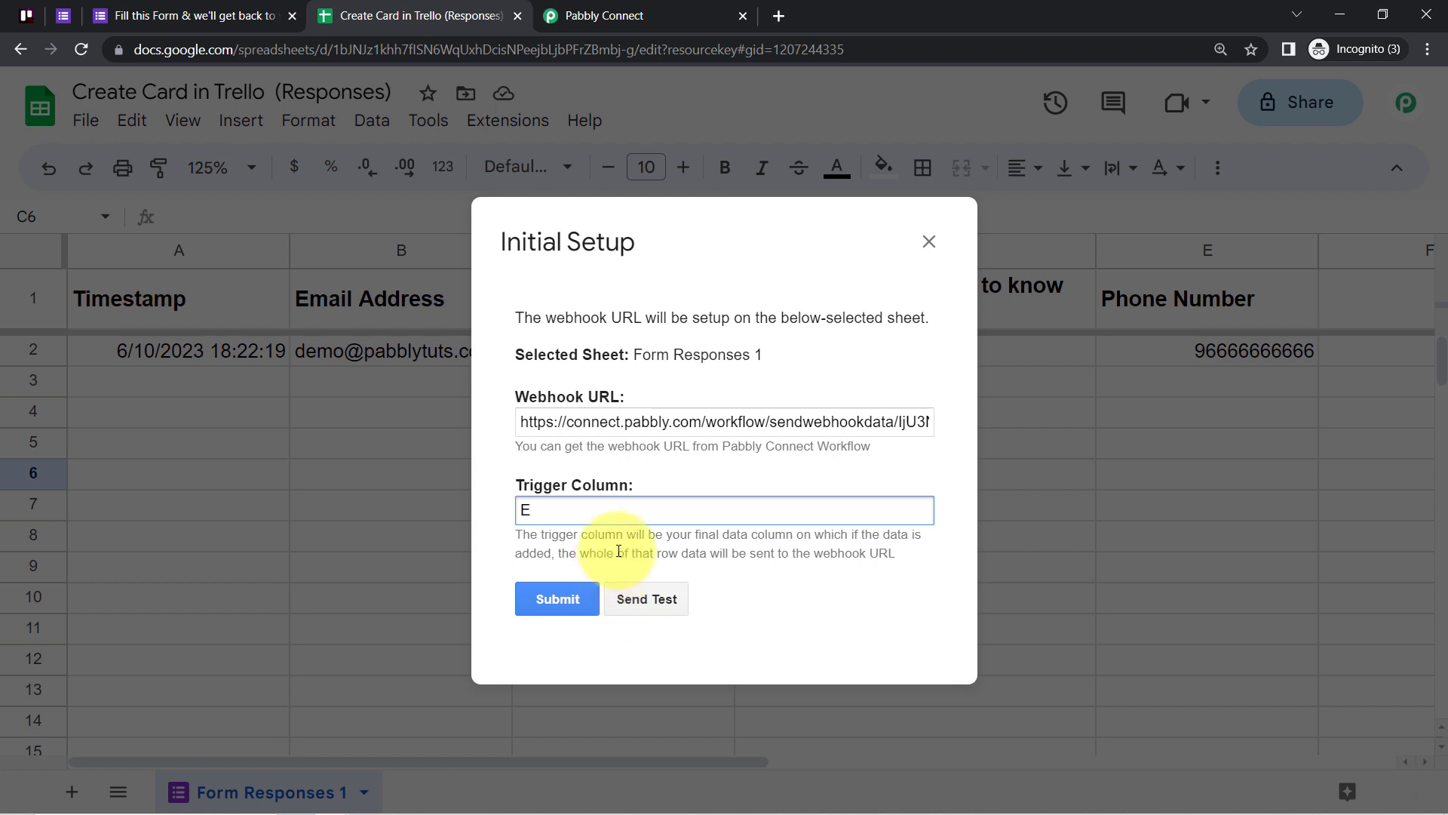
pyautogui.click(630, 600)
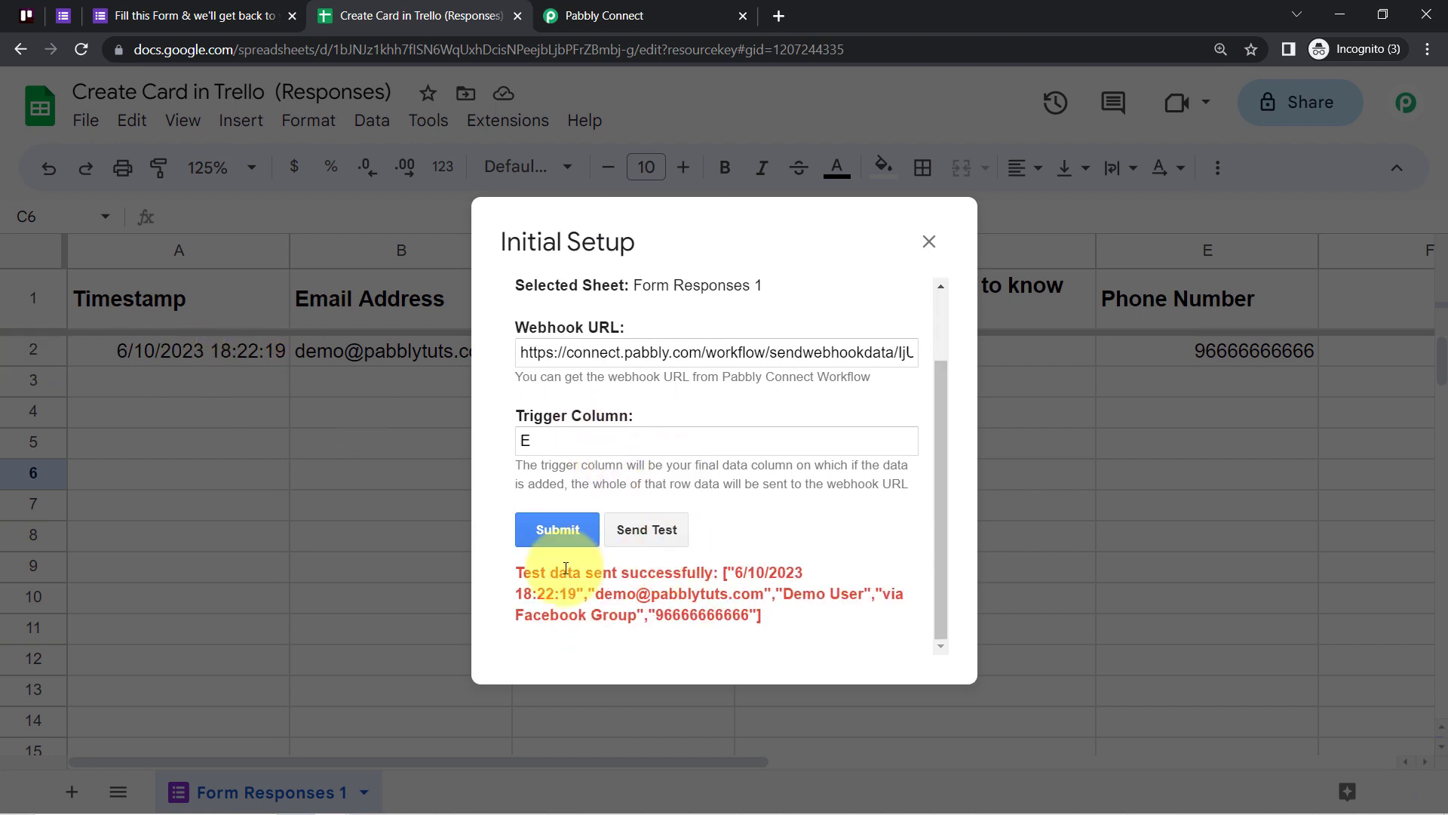
# - Submit the Initial Setup configuration of the Pabbly Connect Webhooks add-on and close the dialog
pyautogui.moveTo(523, 573); pyautogui.dragTo(785, 614)
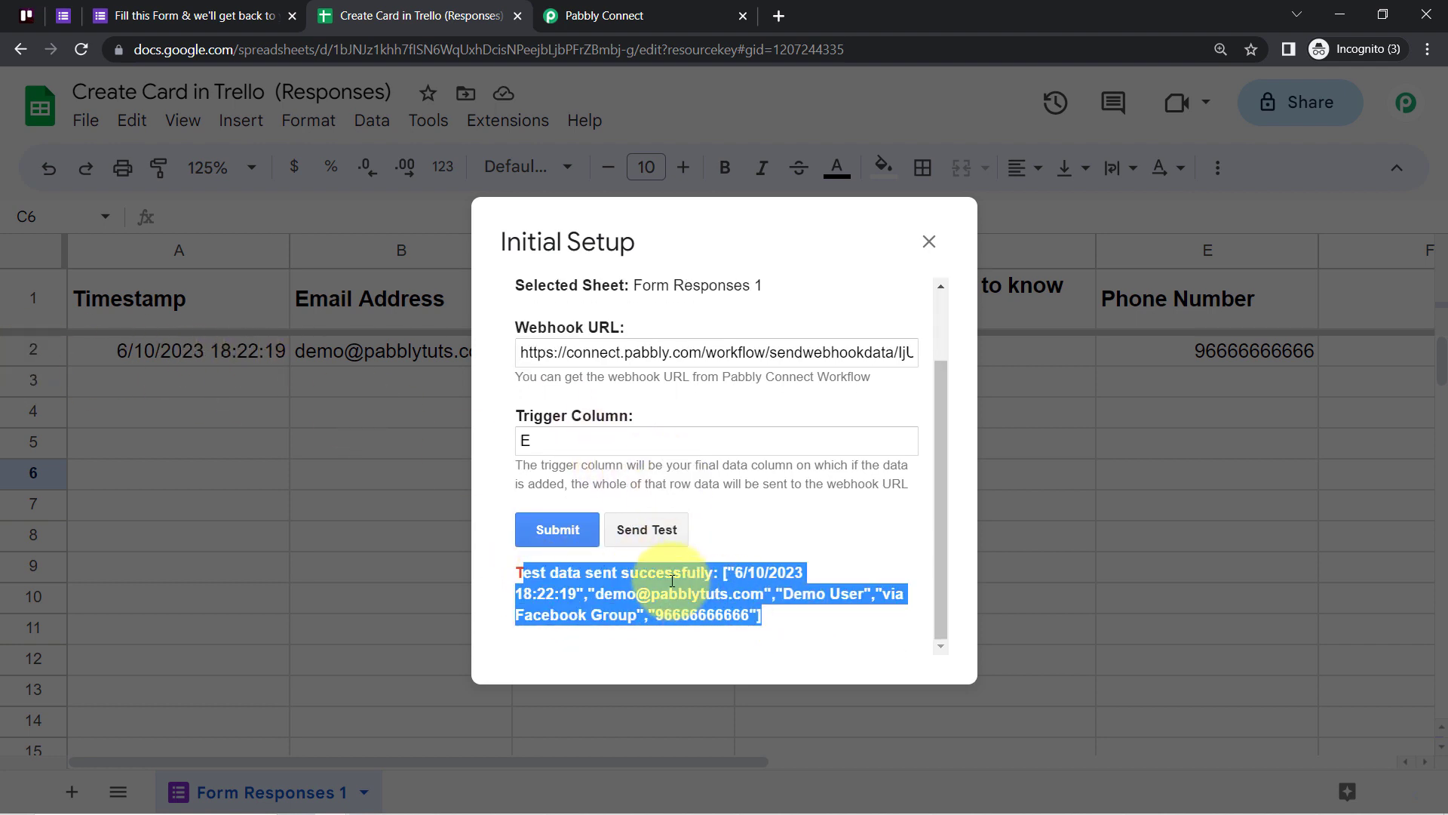
pyautogui.click(553, 526)
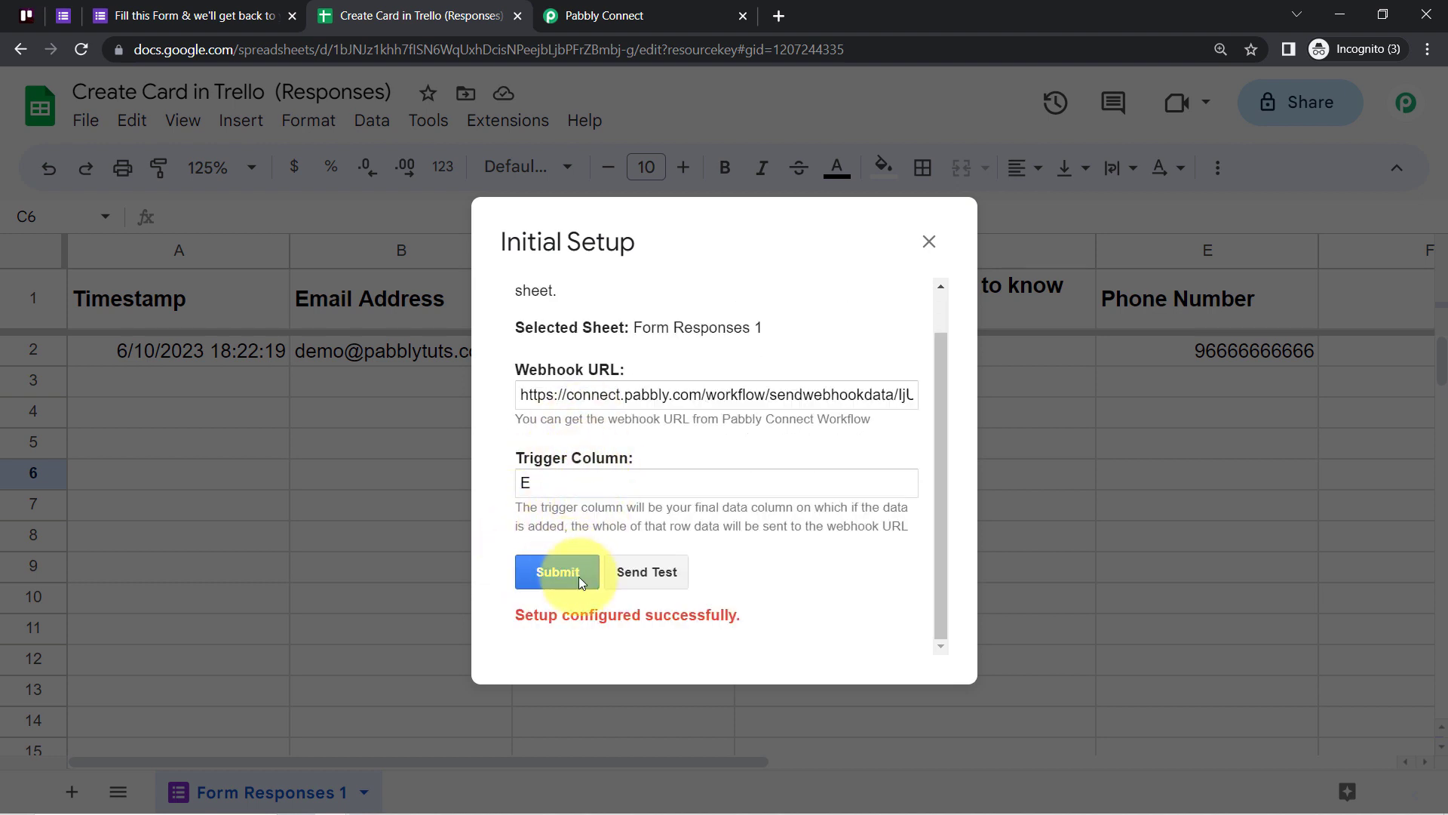
pyautogui.moveTo(526, 615); pyautogui.dragTo(696, 614)
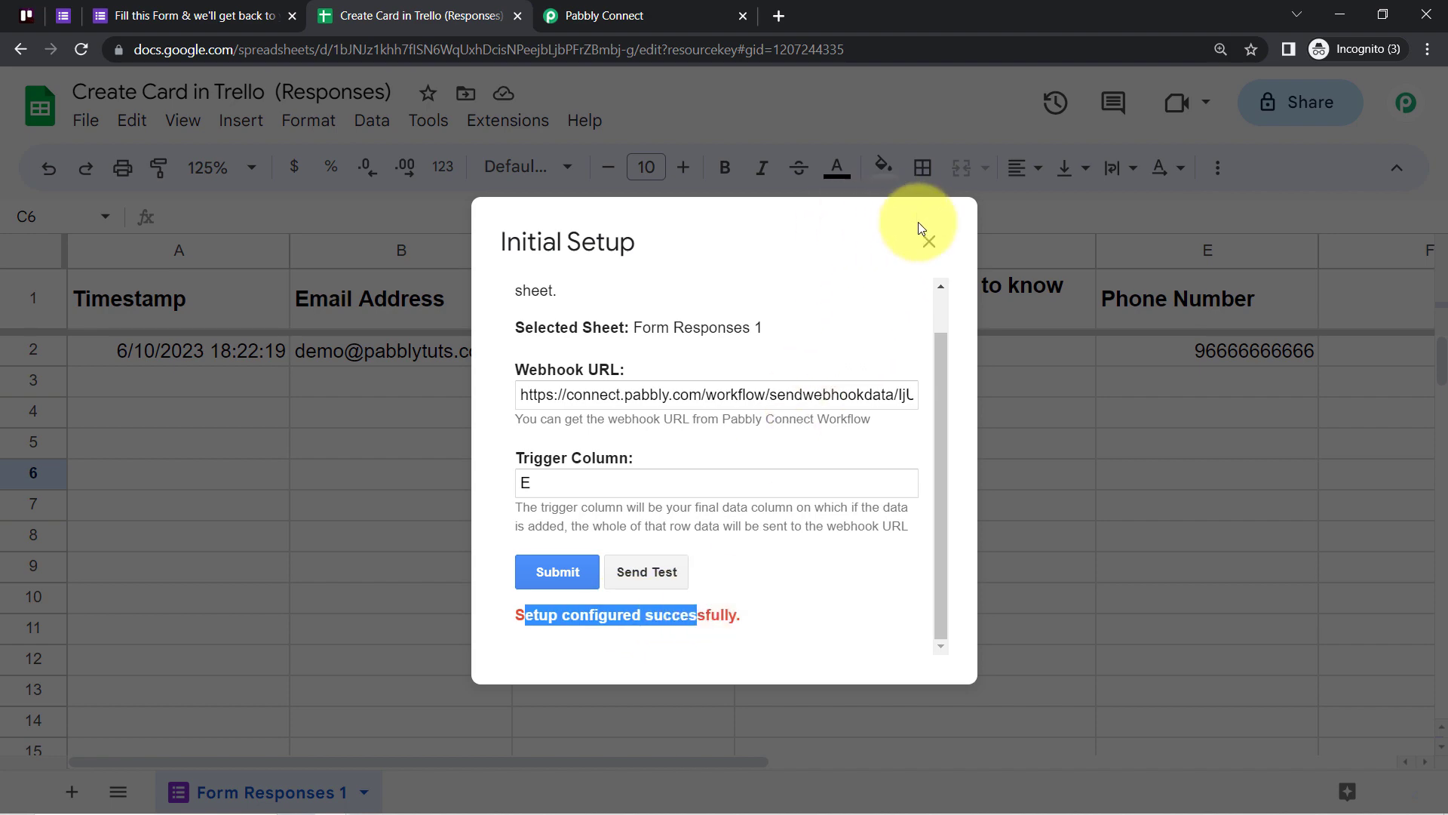
pyautogui.click(927, 240)
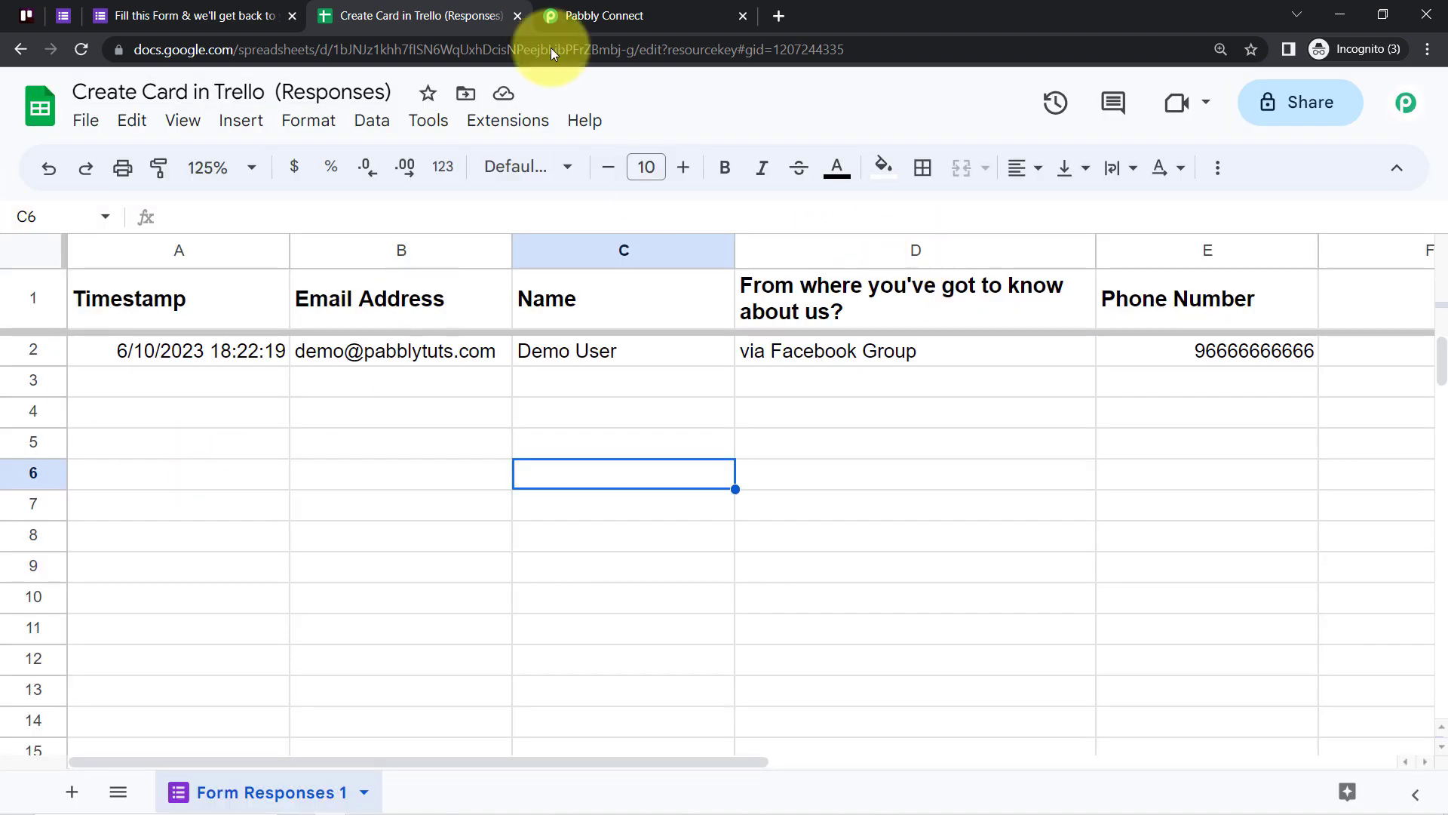
# - Switch to Pabbly Connect and examine the Google Forms trigger's received response, including the spreadsheet name, respondent details and answers
pyautogui.click(600, 15)
pyautogui.scroll(-4, 378, 377)
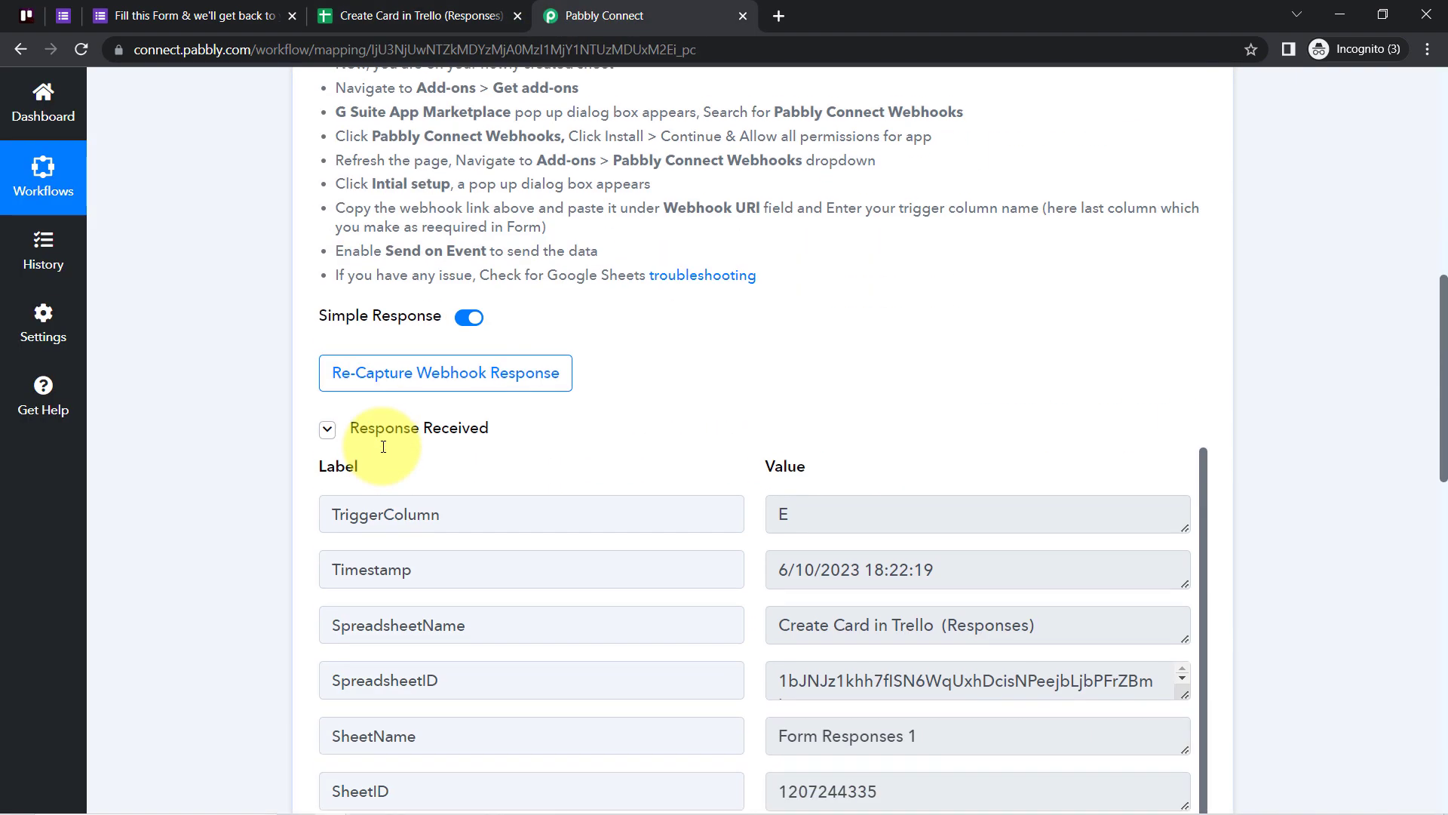
pyautogui.scroll(-3, 383, 447)
pyautogui.click(348, 427)
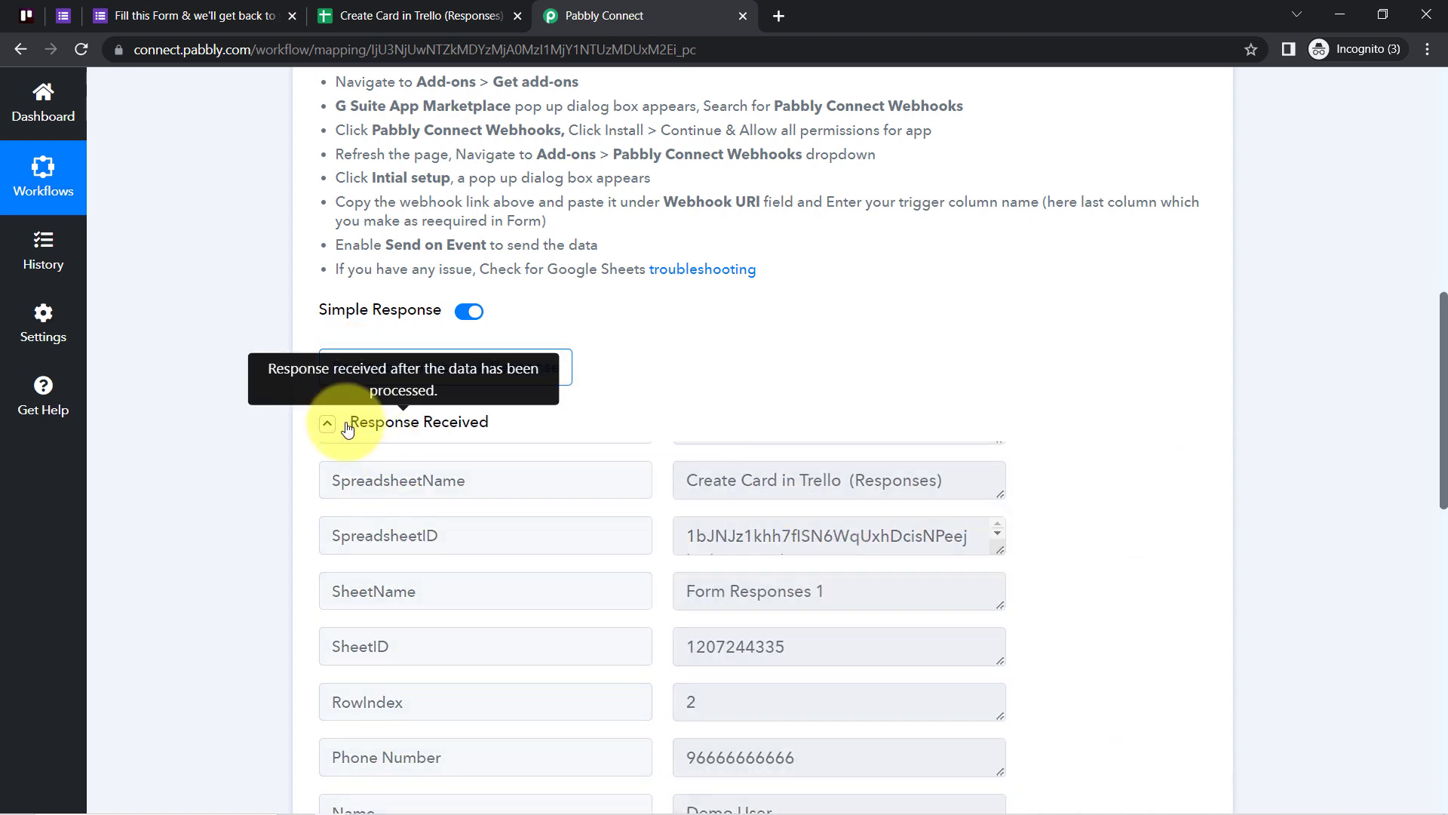
pyautogui.click(347, 424)
pyautogui.moveTo(1446, 346); pyautogui.dragTo(1446, 400)
pyautogui.moveTo(1201, 436); pyautogui.dragTo(1201, 306)
pyautogui.doubleClick(837, 347)
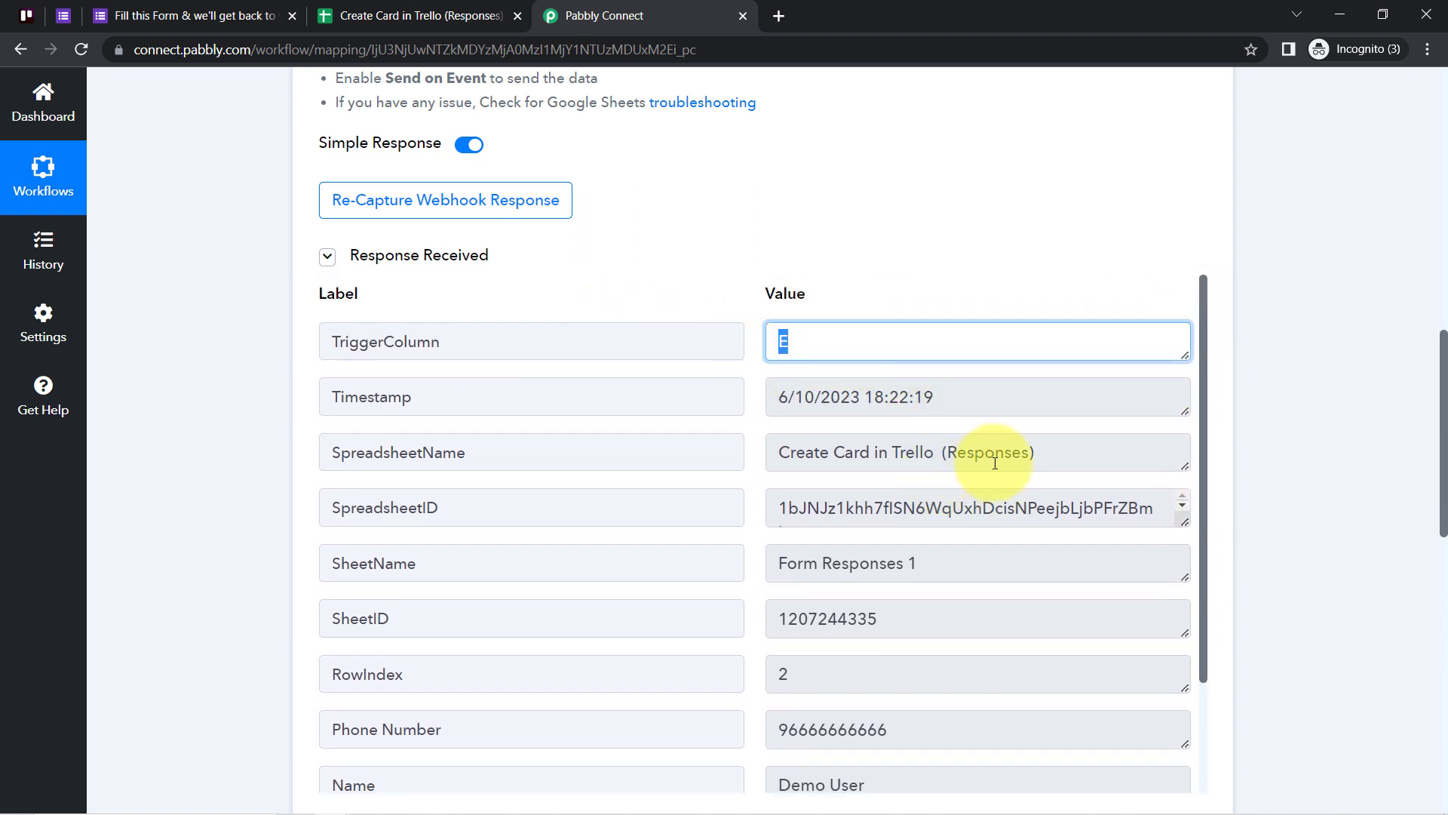
pyautogui.moveTo(999, 464); pyautogui.dragTo(927, 478)
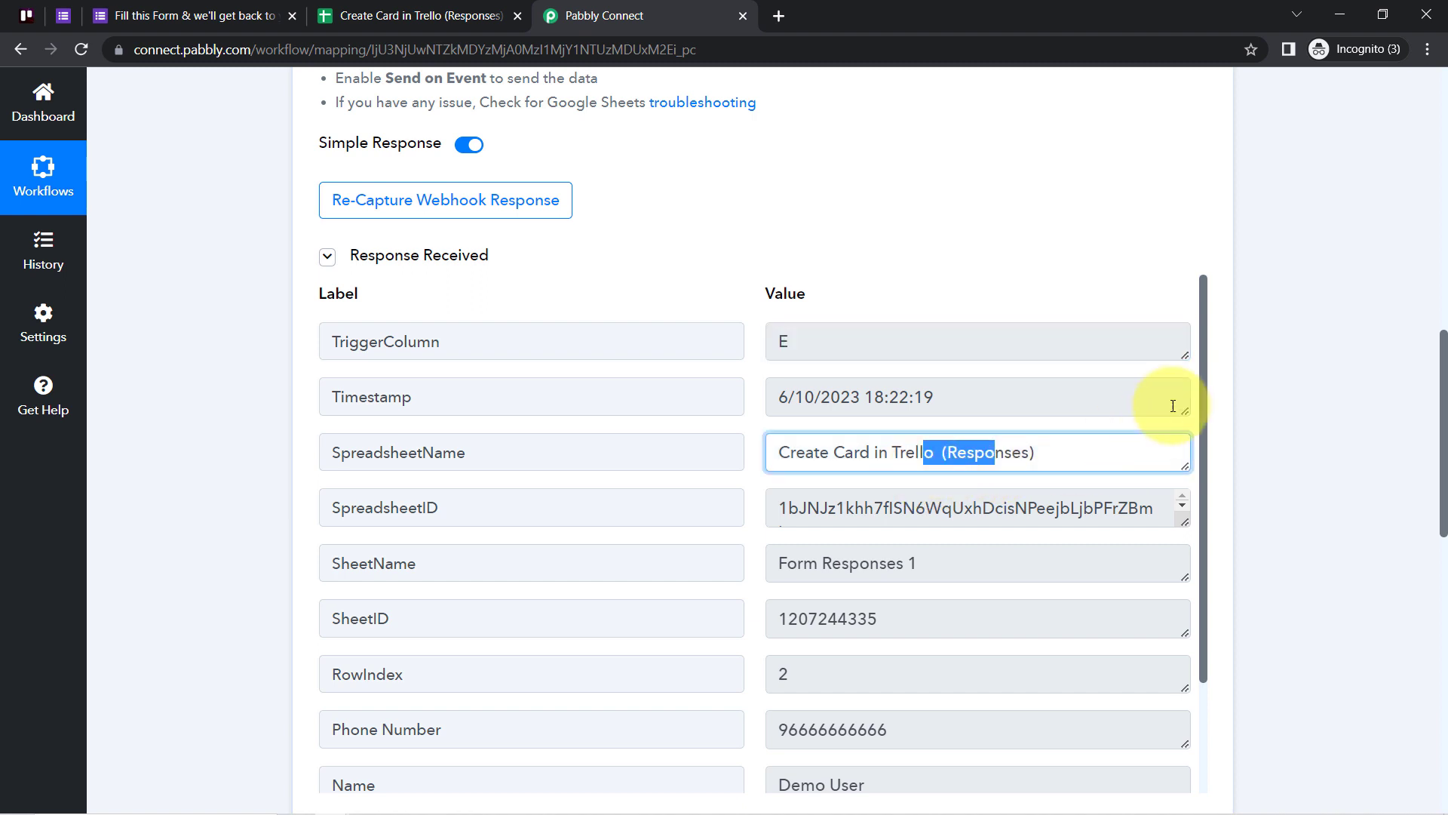
pyautogui.moveTo(1201, 385); pyautogui.dragTo(1195, 474)
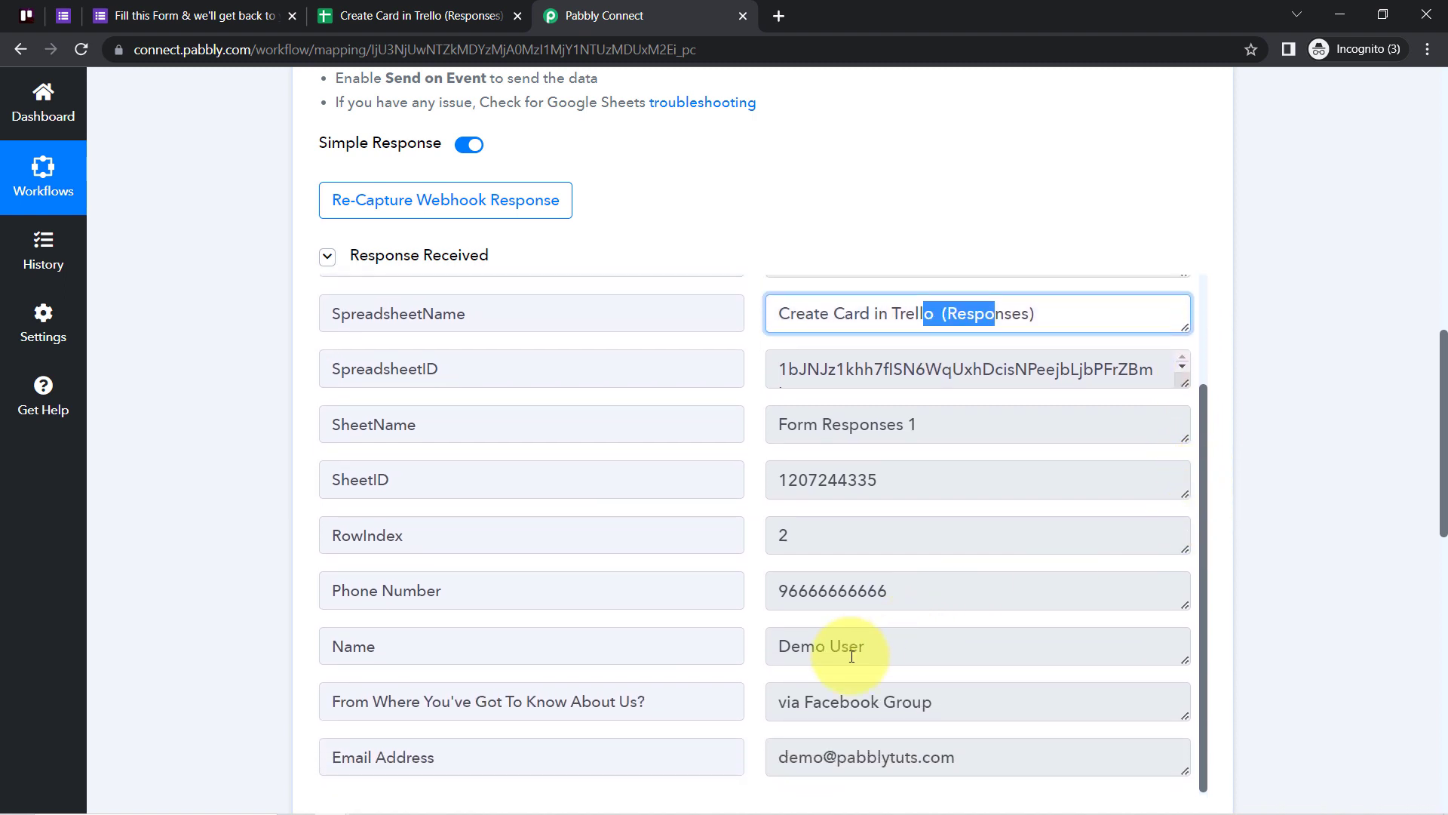
pyautogui.moveTo(819, 647); pyautogui.dragTo(851, 646)
pyautogui.click(914, 706)
pyautogui.moveTo(914, 706); pyautogui.dragTo(813, 703)
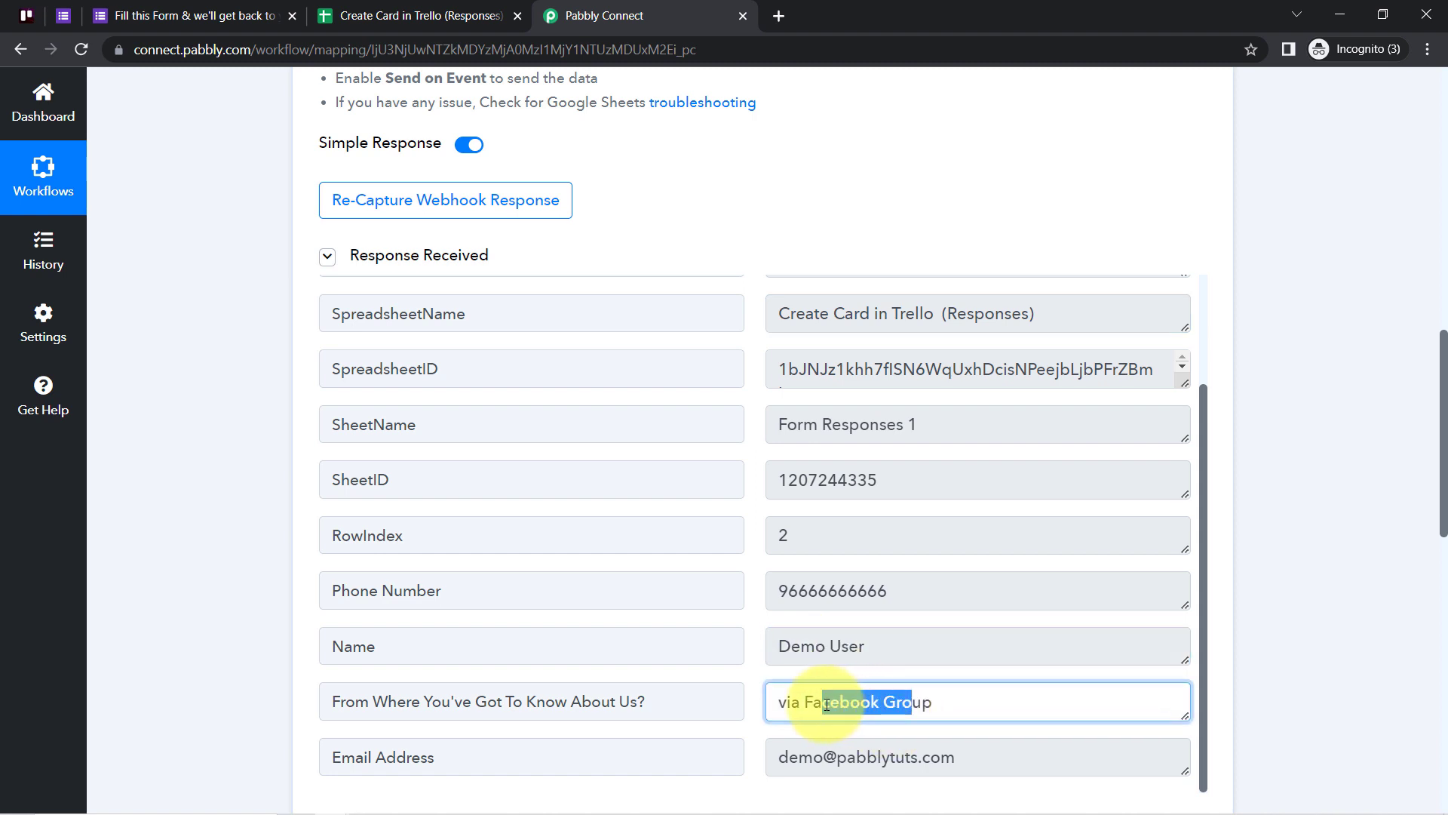
pyautogui.moveTo(881, 757); pyautogui.dragTo(813, 757)
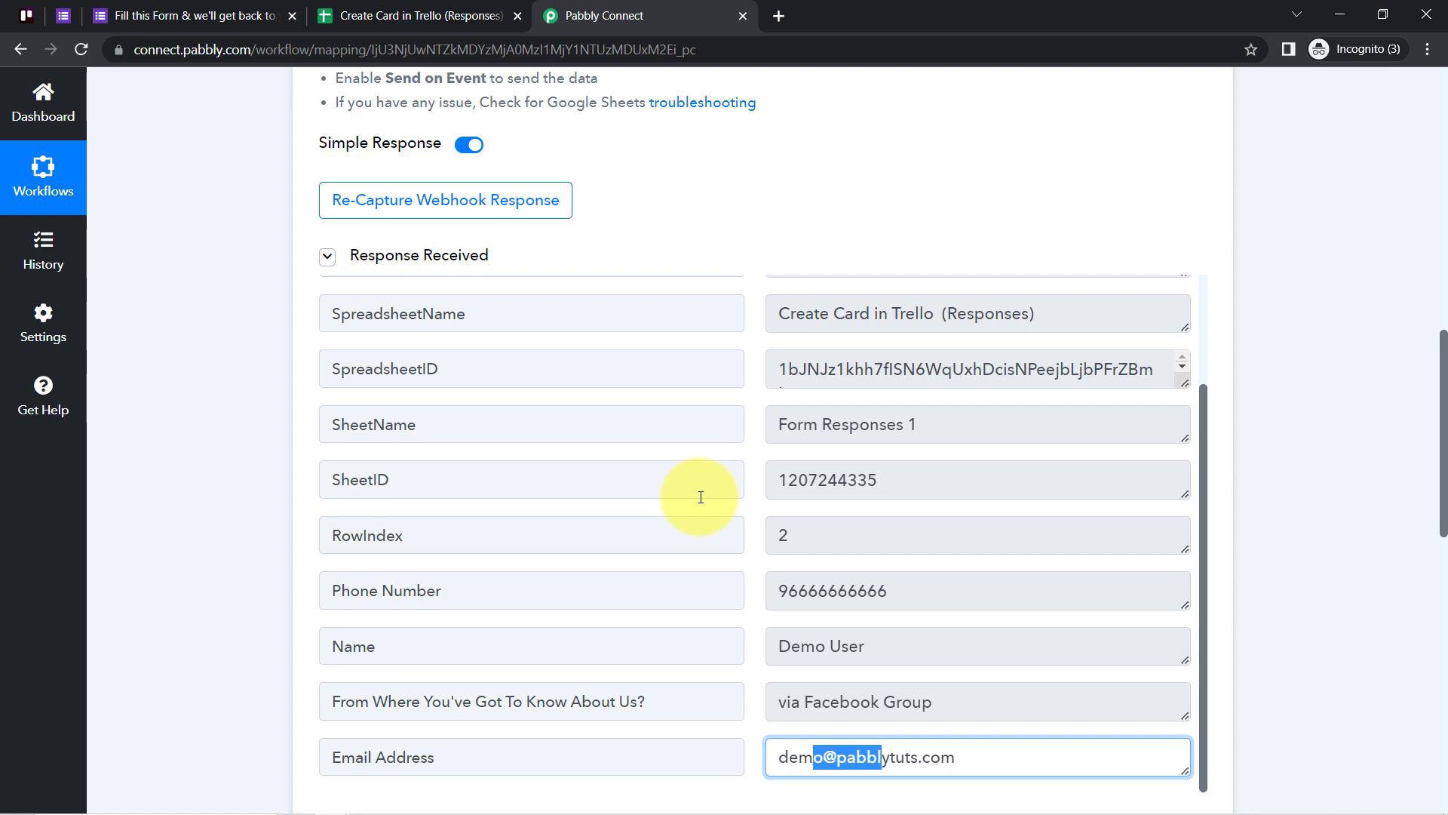
# - Close the submitted form's page, return to the Pabbly Connect workflow, and view the trigger's Instant explanation
pyautogui.click(159, 11)
pyautogui.click(600, 9)
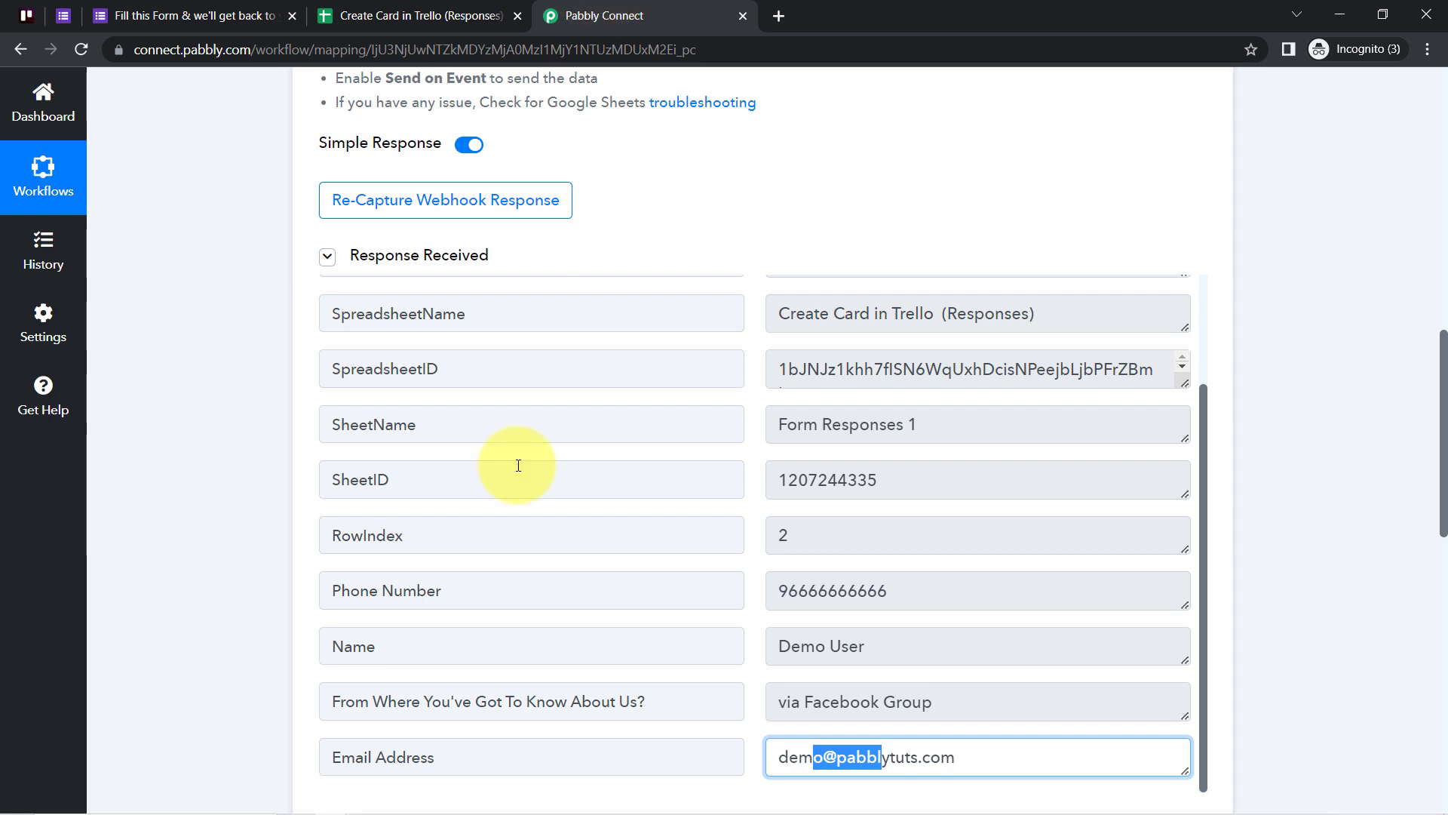
pyautogui.scroll(2, 478, 309)
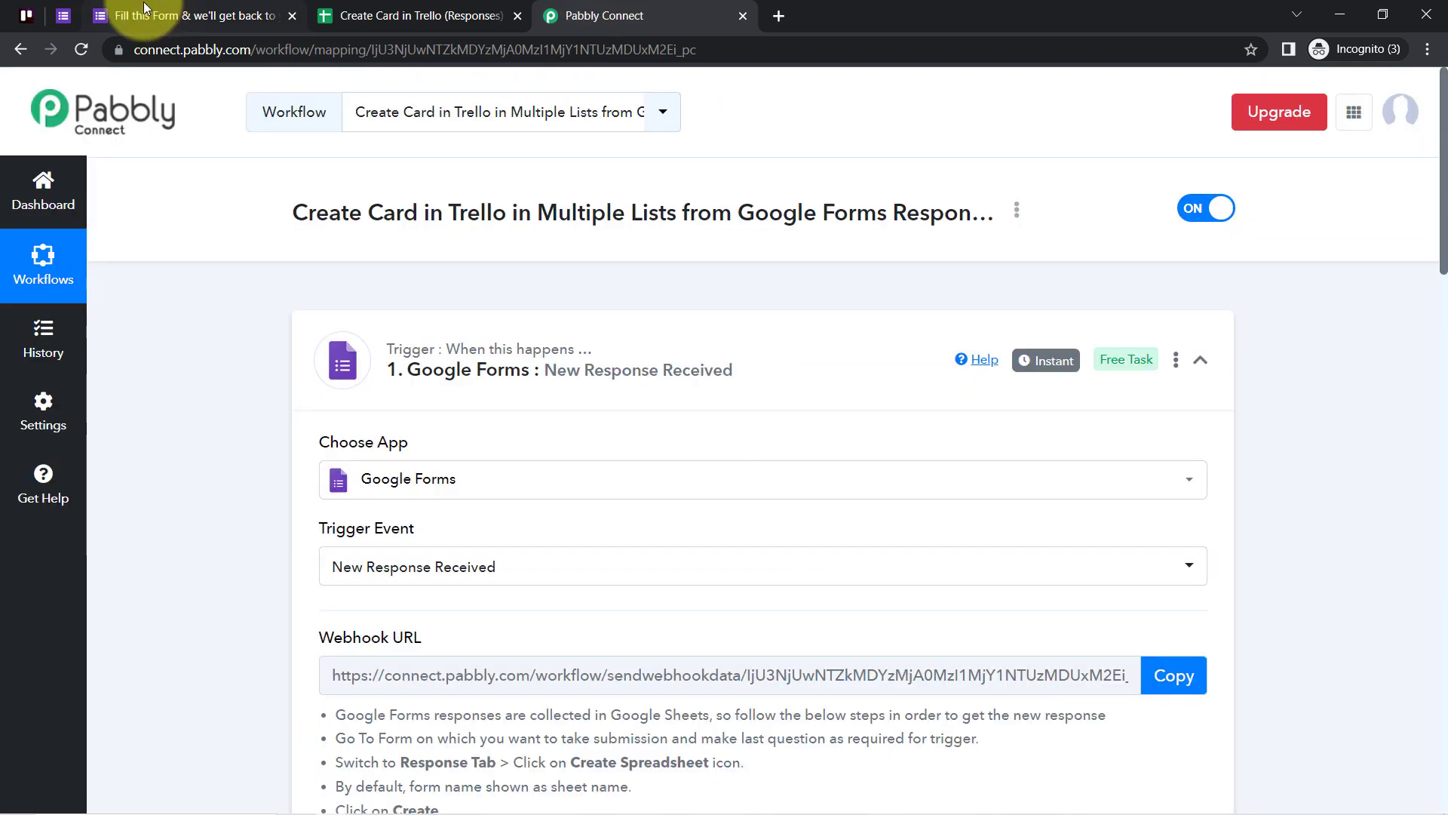
pyautogui.click(155, 15)
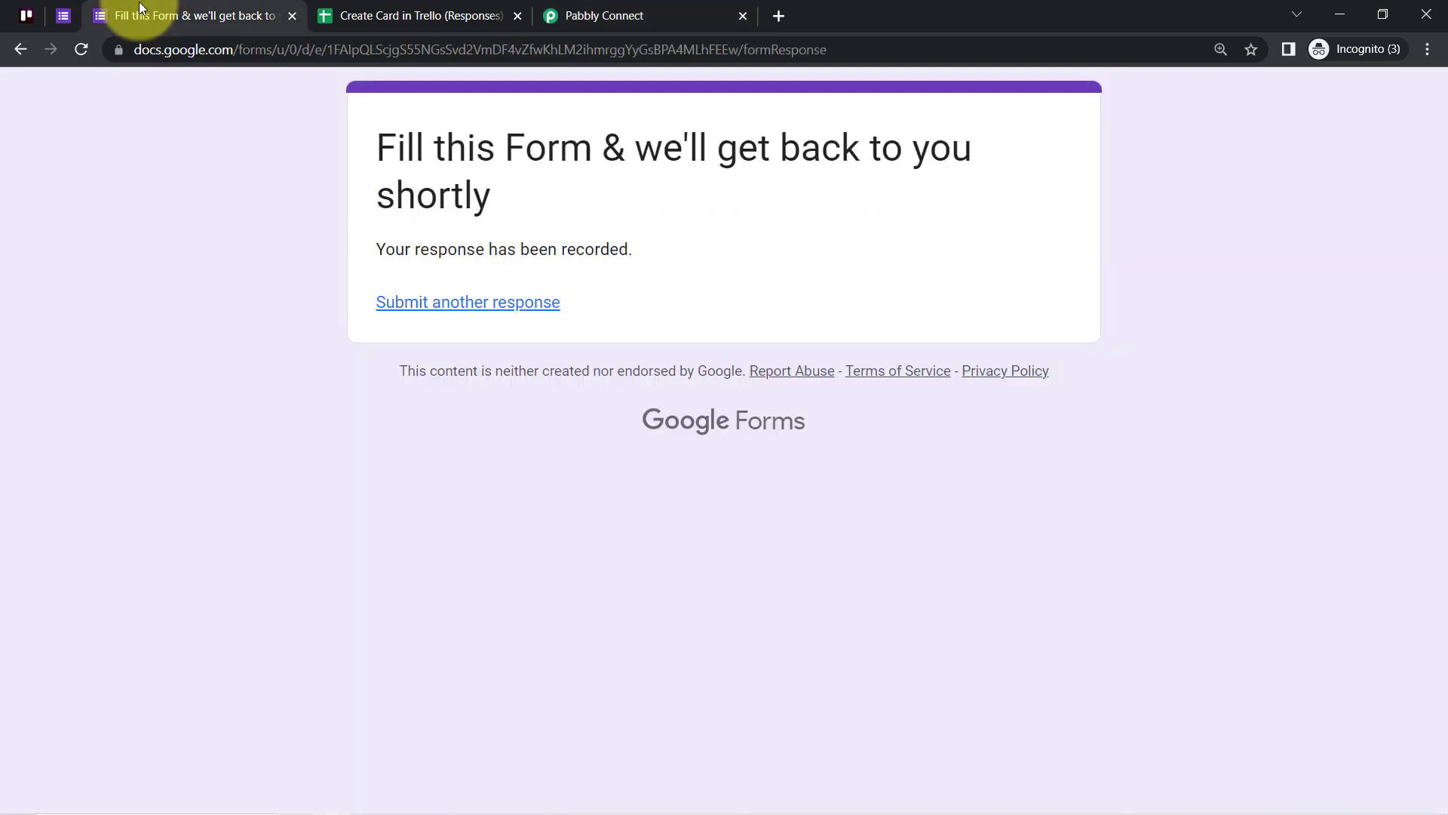
pyautogui.click(292, 16)
pyautogui.click(351, 15)
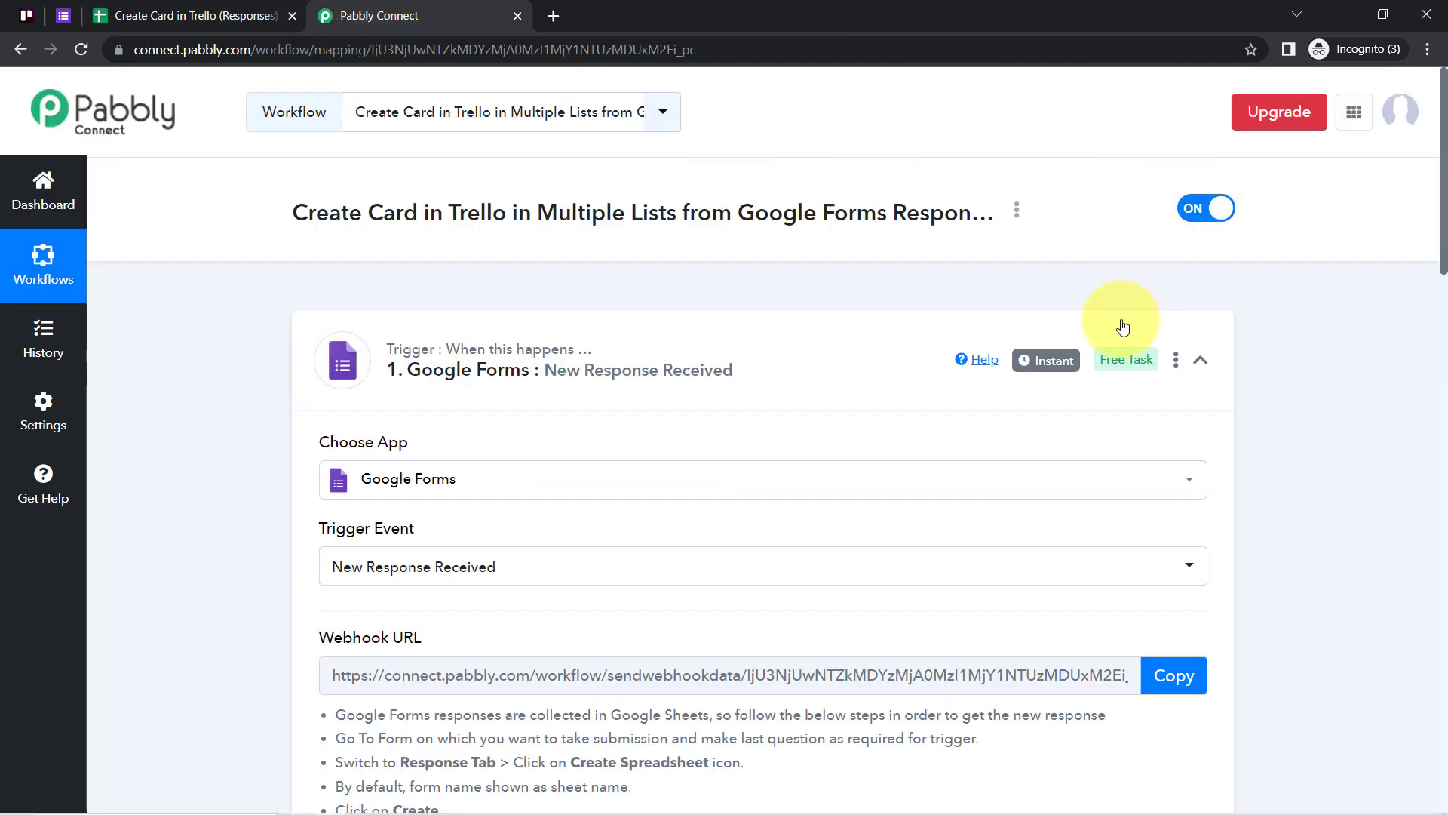
pyautogui.moveTo(1024, 368)
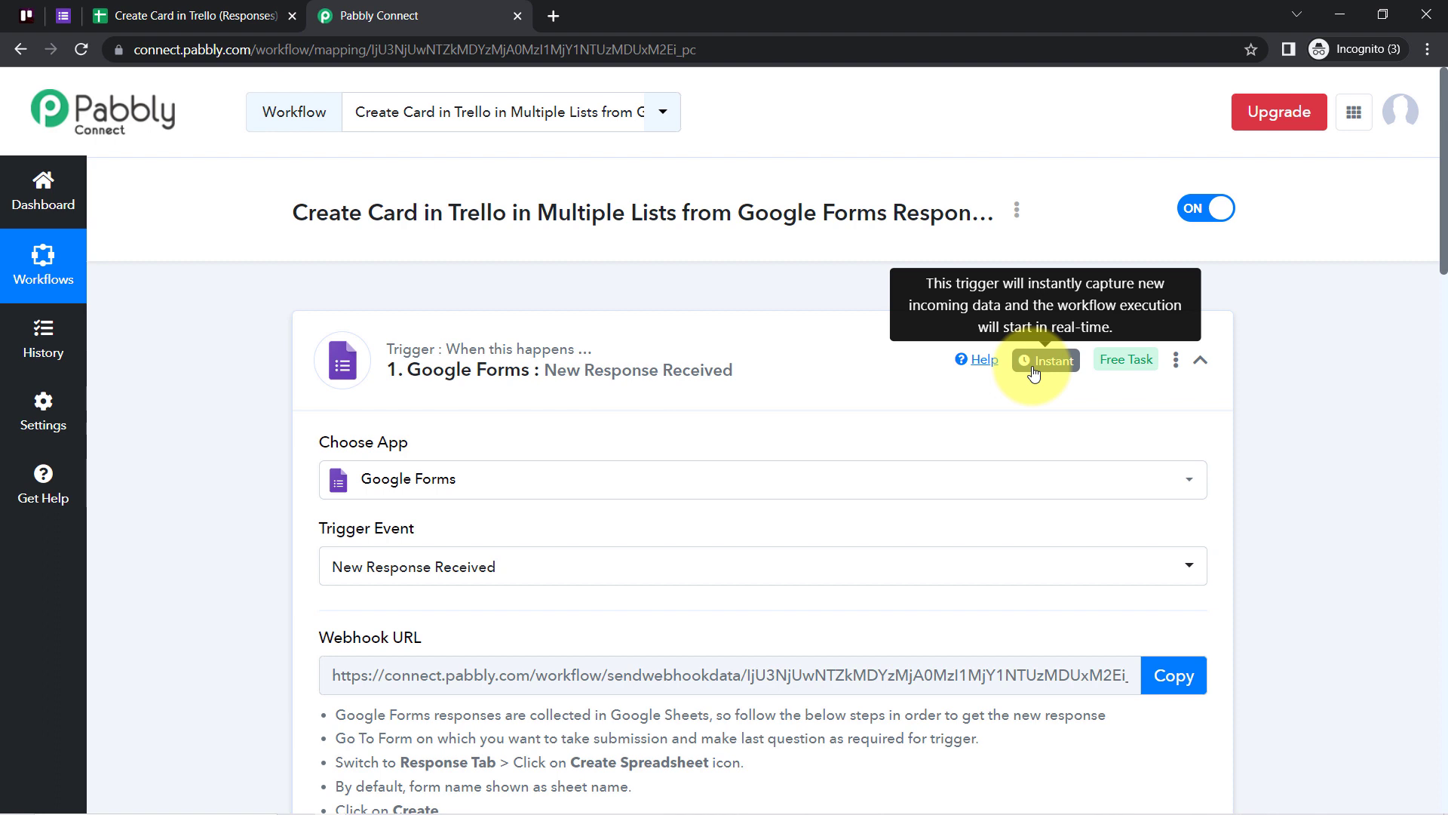
# - Enable Send On Event for the Pabbly Connect Webhooks add-on in the response spreadsheet, and check the setting
pyautogui.click(189, 15)
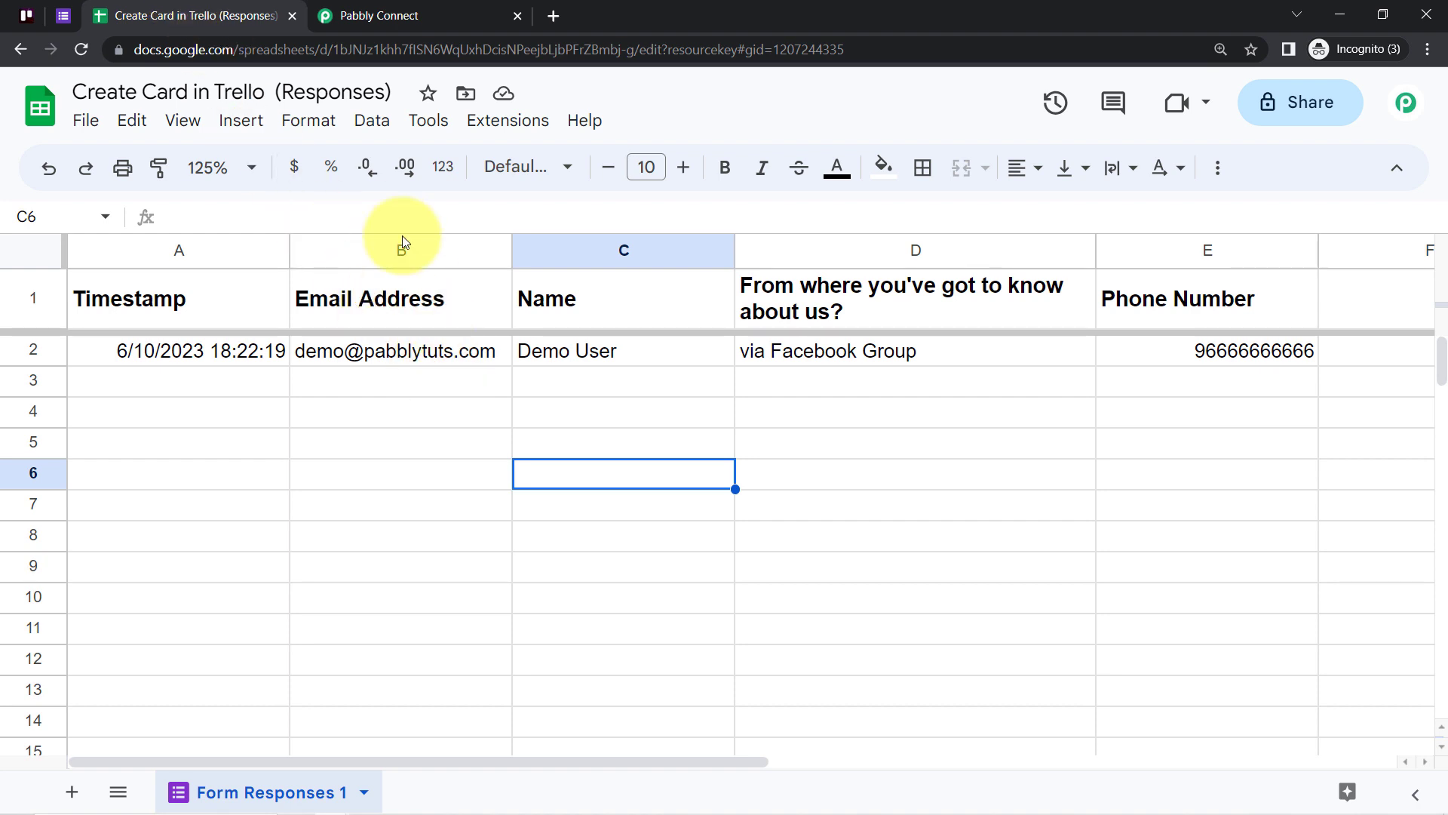
pyautogui.click(504, 120)
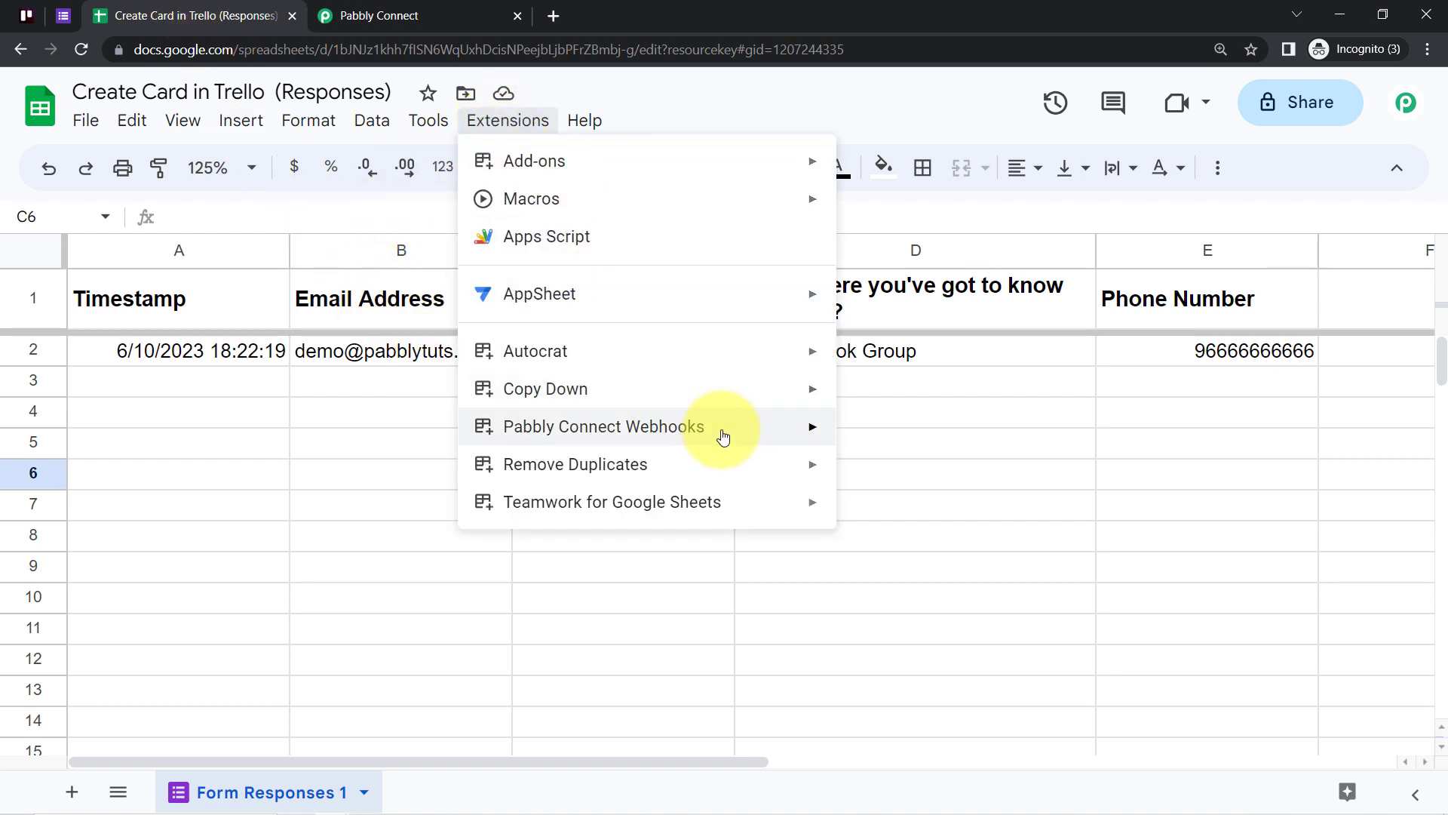
pyautogui.moveTo(723, 437)
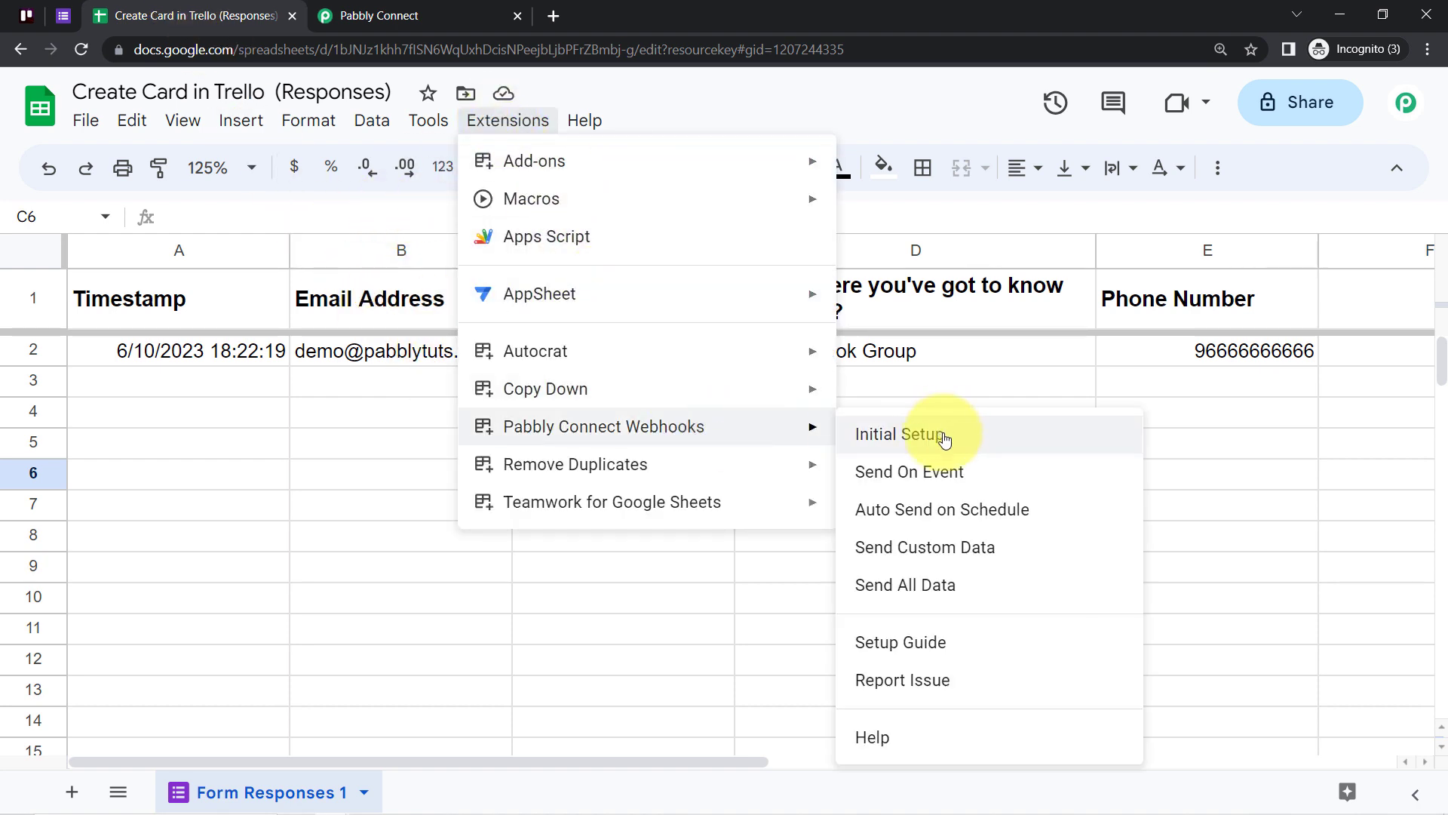
pyautogui.click(889, 480)
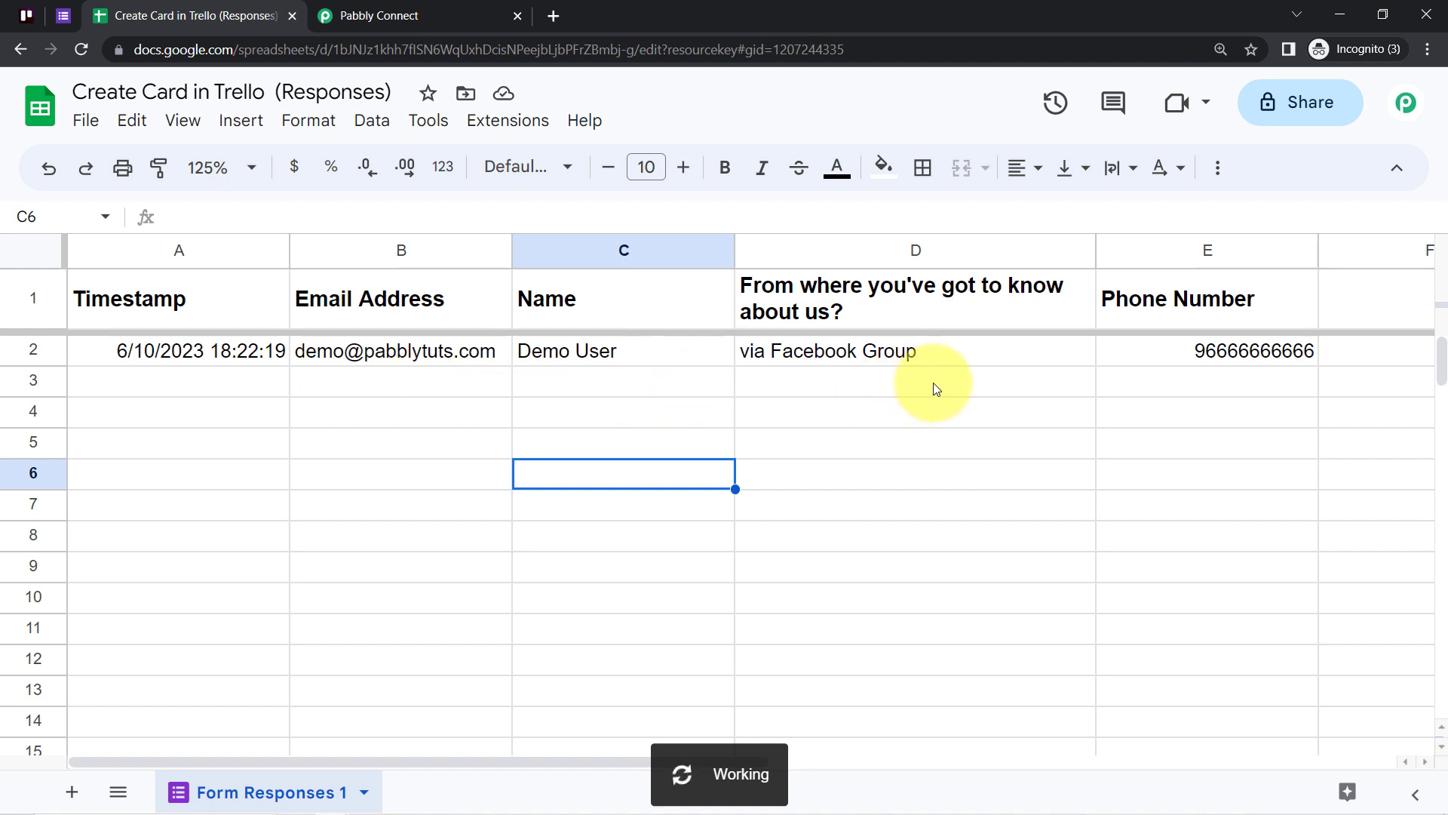
pyautogui.click(489, 128)
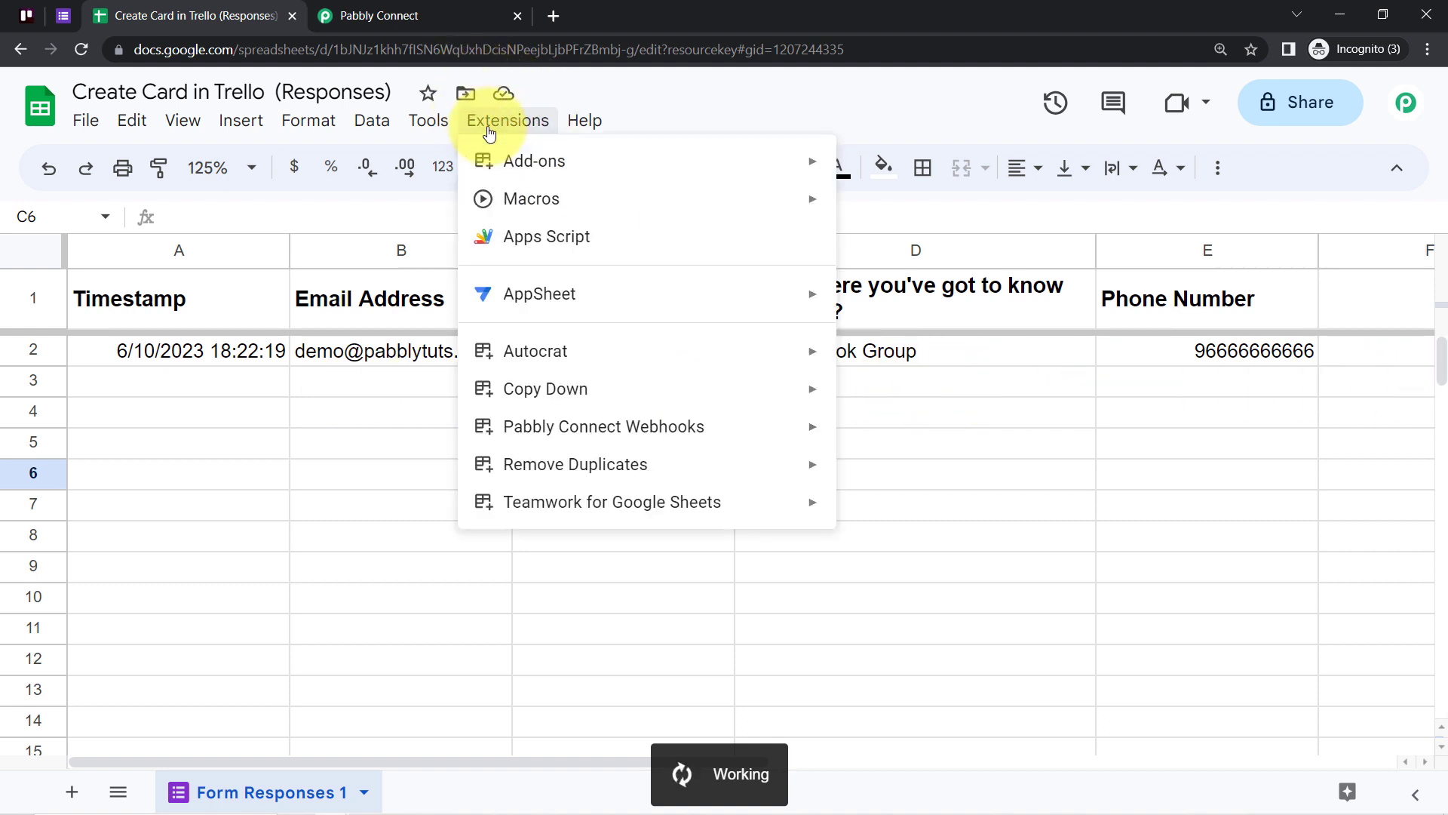
pyautogui.moveTo(727, 424)
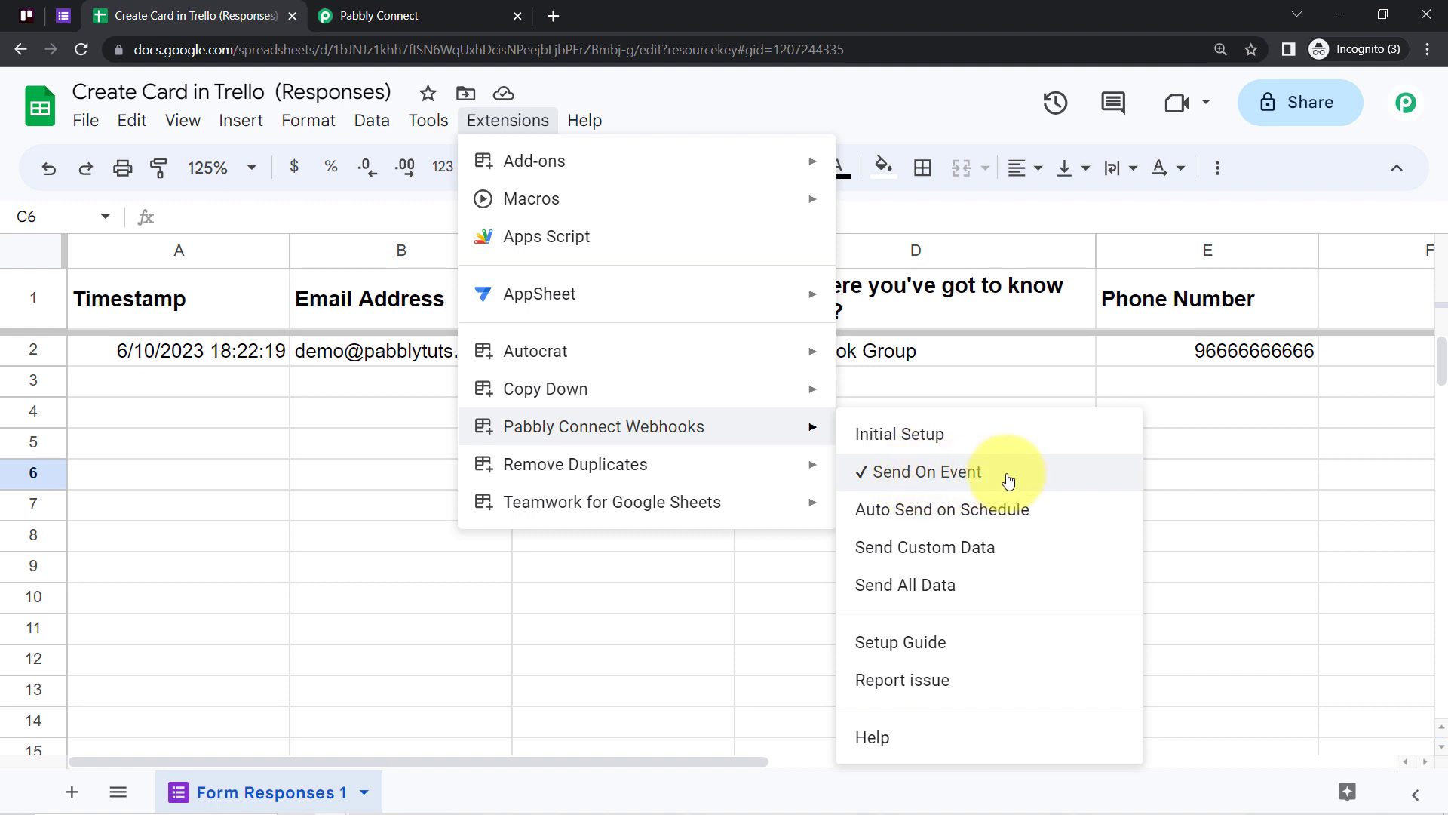
pyautogui.click(275, 511)
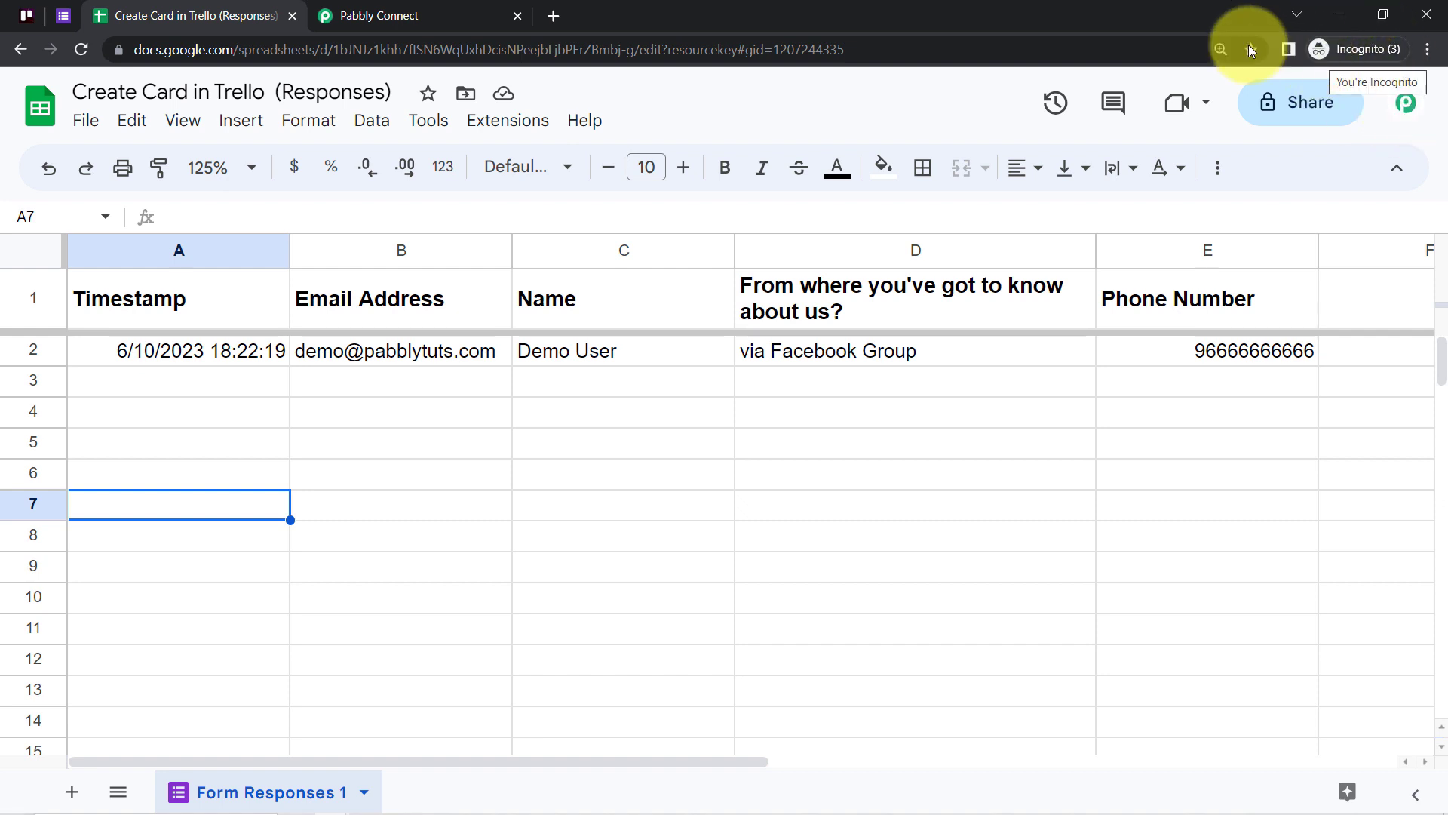
# - Return to Pabbly Connect and examine the received answer to "From Where You've Got To Know About Us?"
pyautogui.click(405, 9)
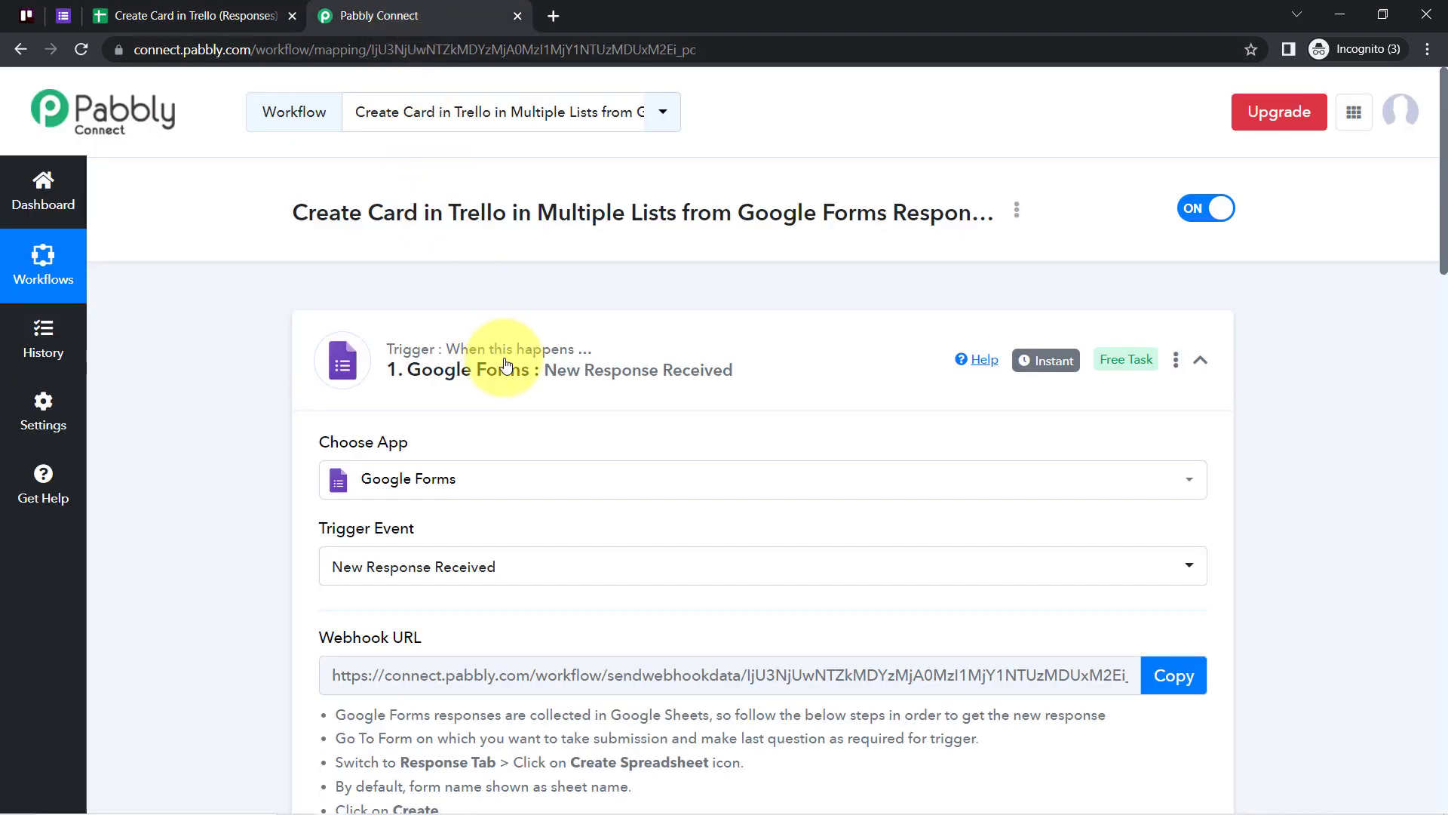
pyautogui.scroll(-6, 510, 369)
pyautogui.scroll(-6, 510, 368)
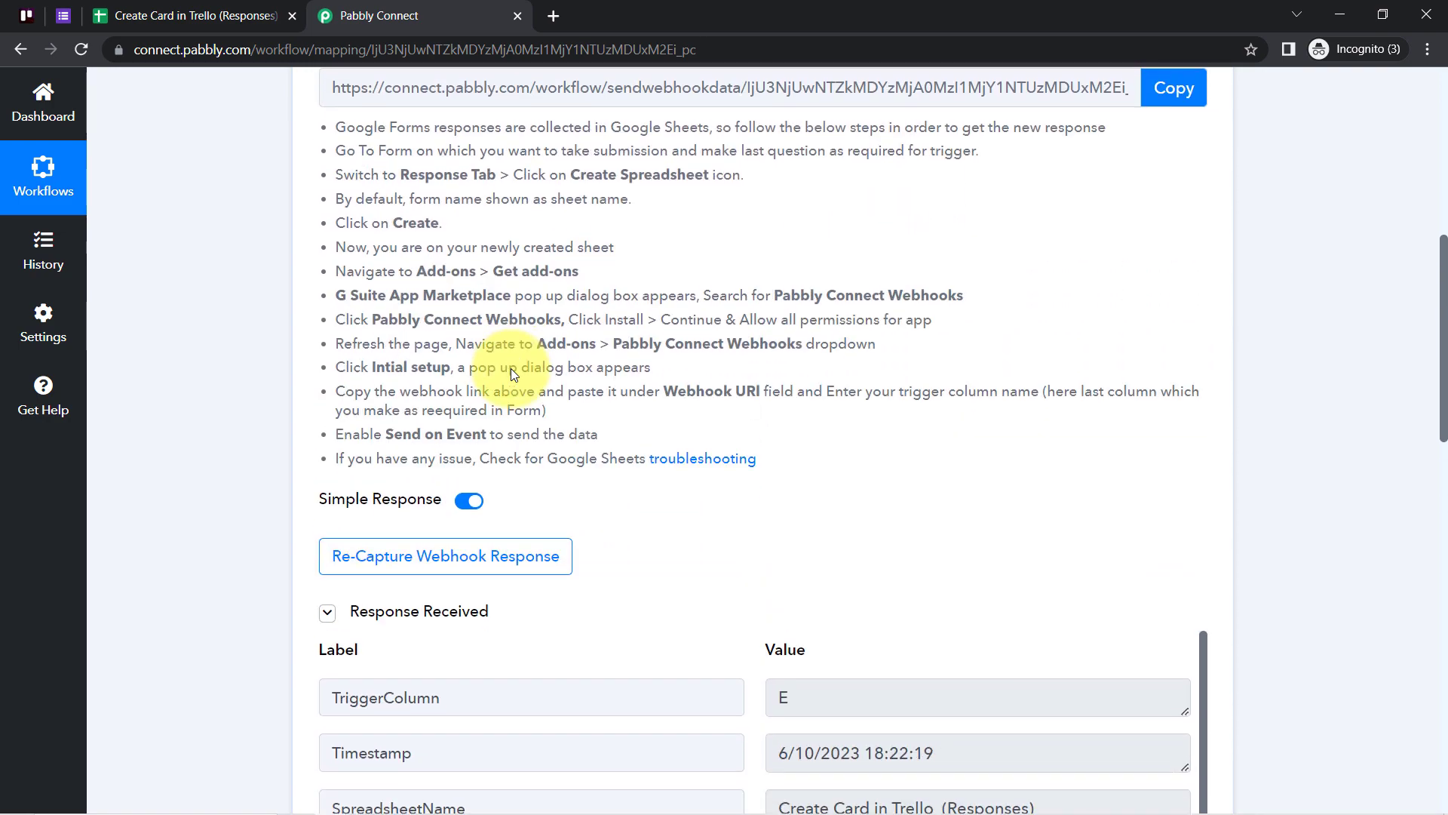
pyautogui.scroll(-1, 510, 368)
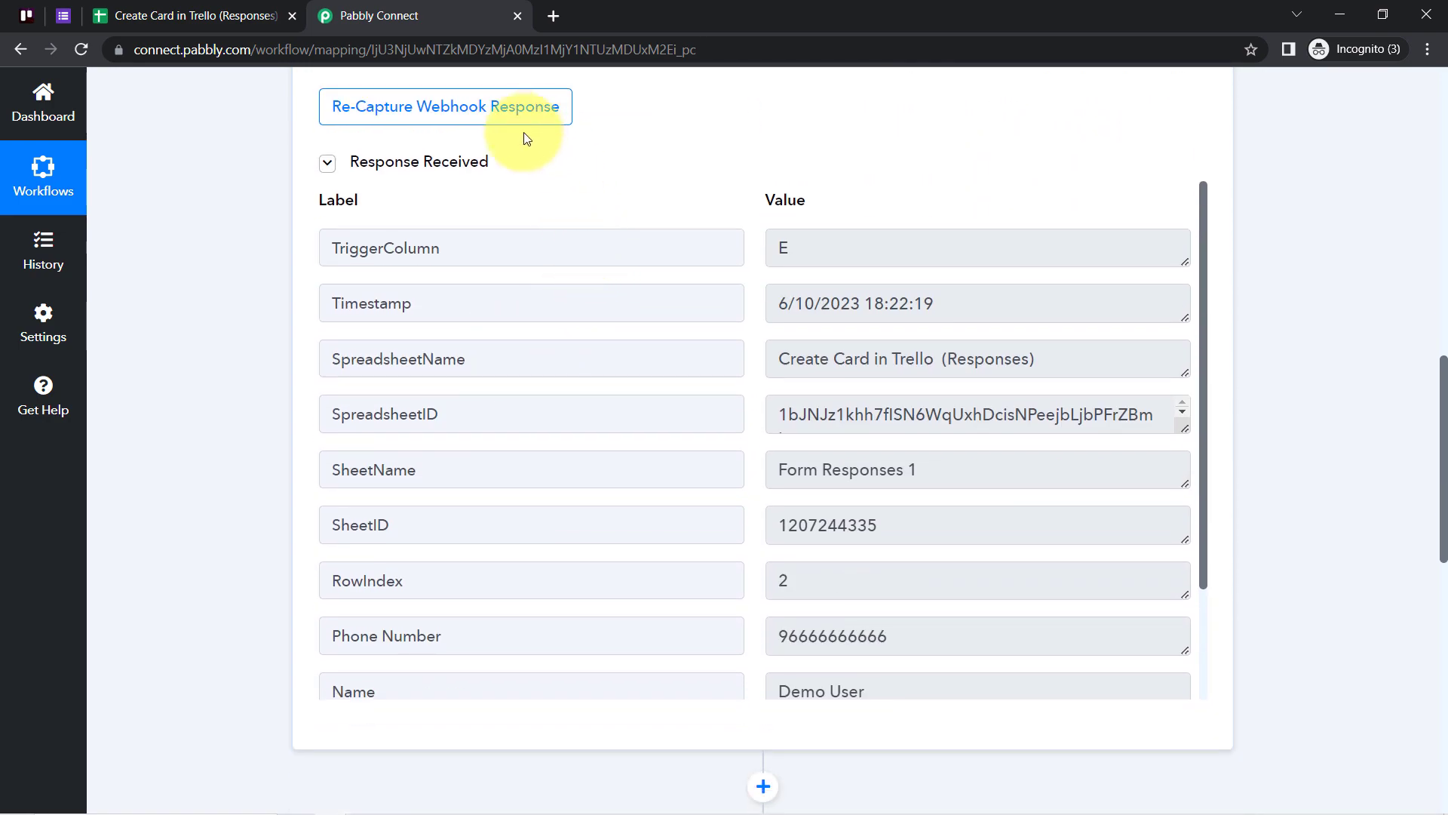
pyautogui.scroll(-1, 895, 468)
pyautogui.scroll(-1, 1005, 297)
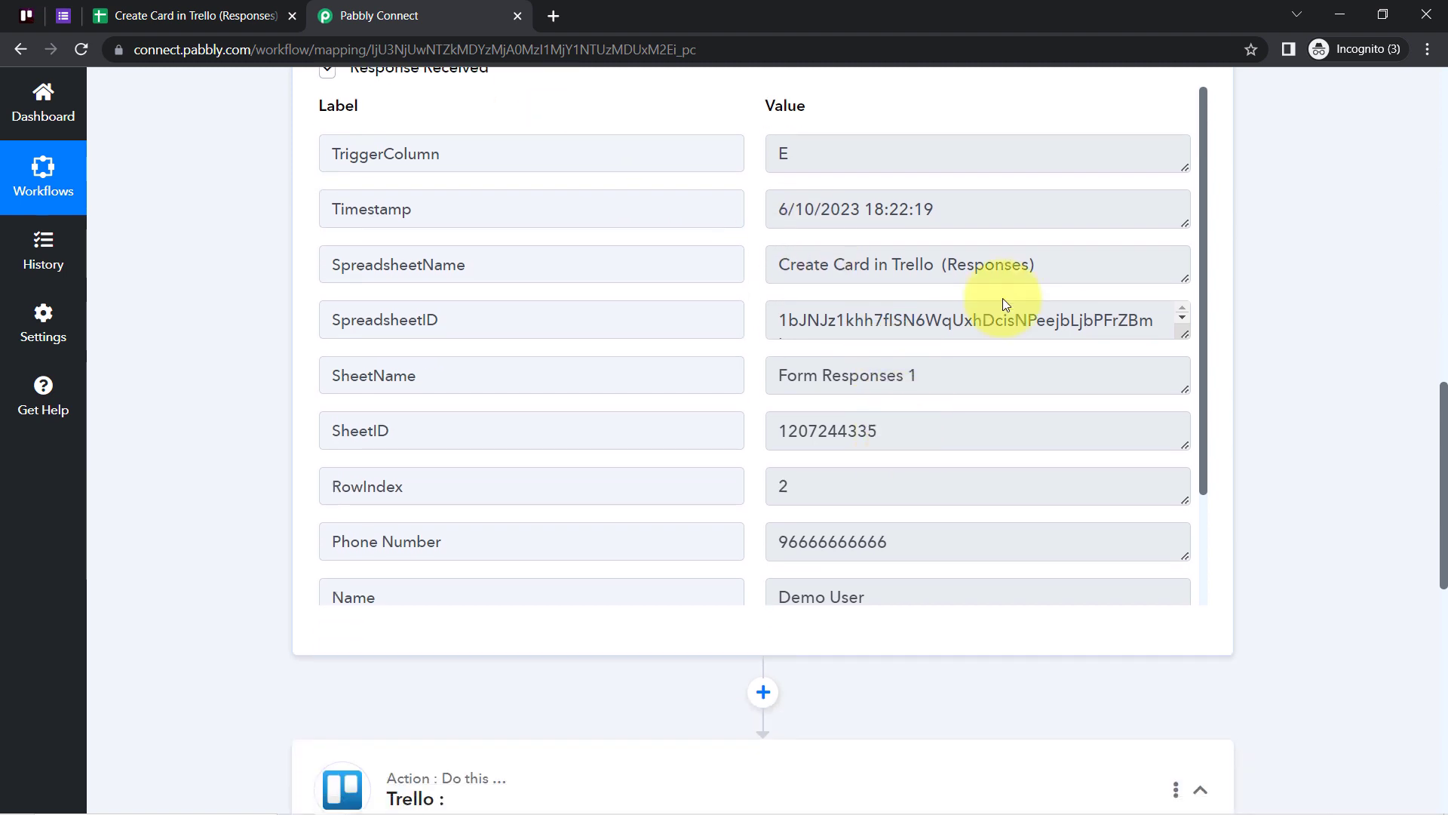
pyautogui.scroll(-2, 980, 355)
pyautogui.moveTo(922, 514); pyautogui.dragTo(777, 514)
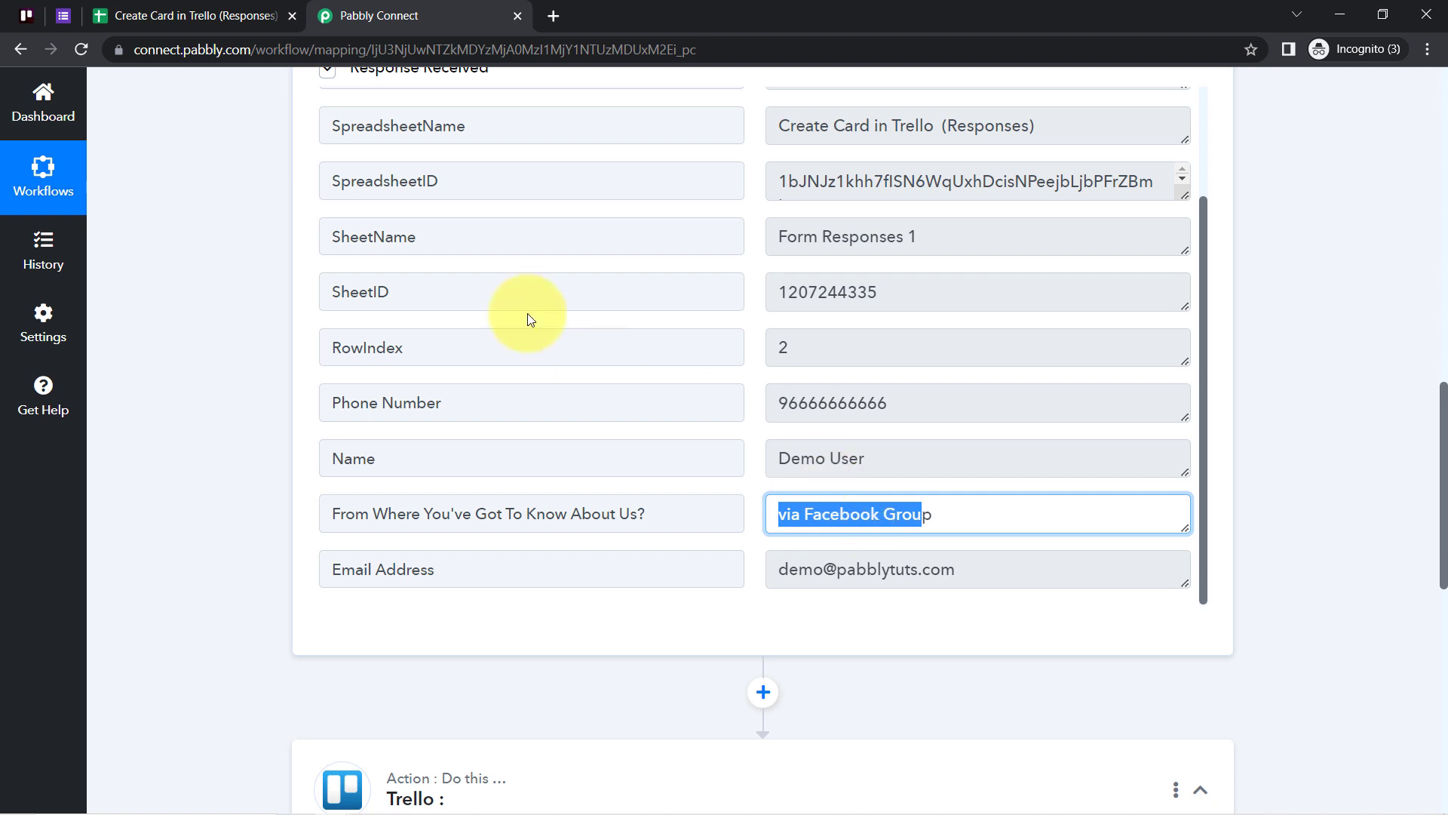
# - Compare the received answer with the list names on the Pabbly Team board in Trello, and return to Pabbly Connect
pyautogui.click(26, 15)
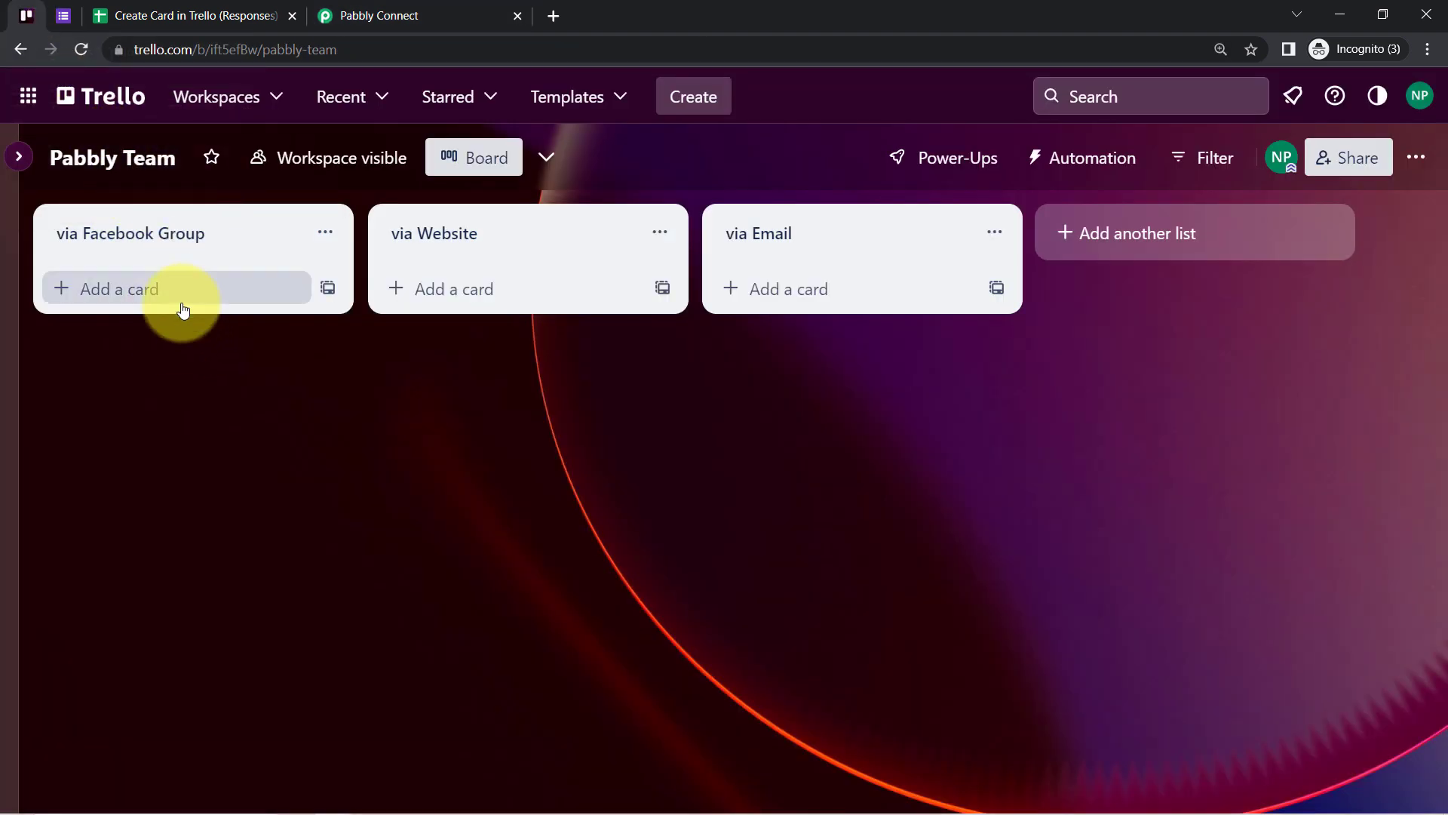
pyautogui.click(351, 16)
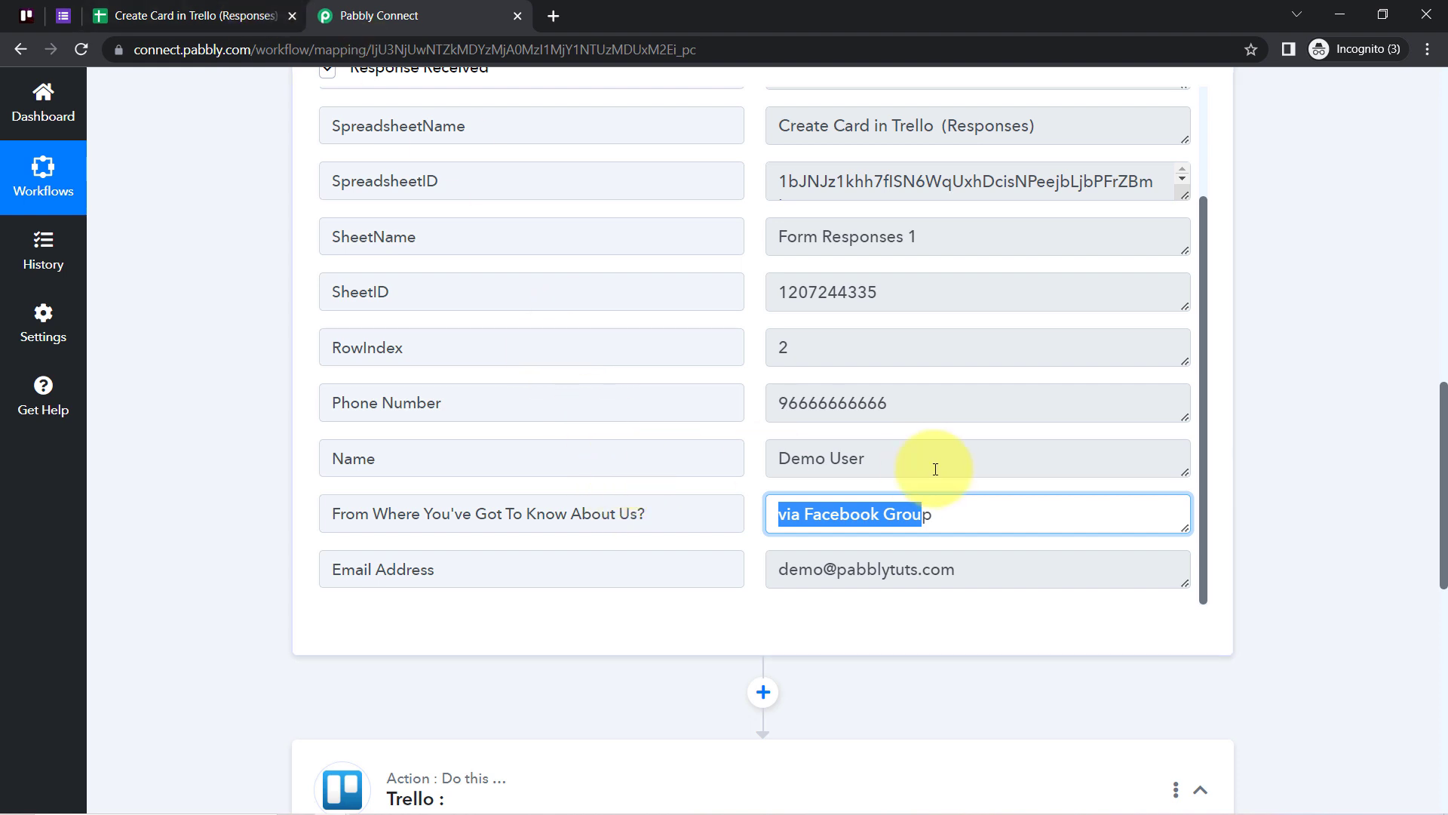
pyautogui.tripleClick(847, 511)
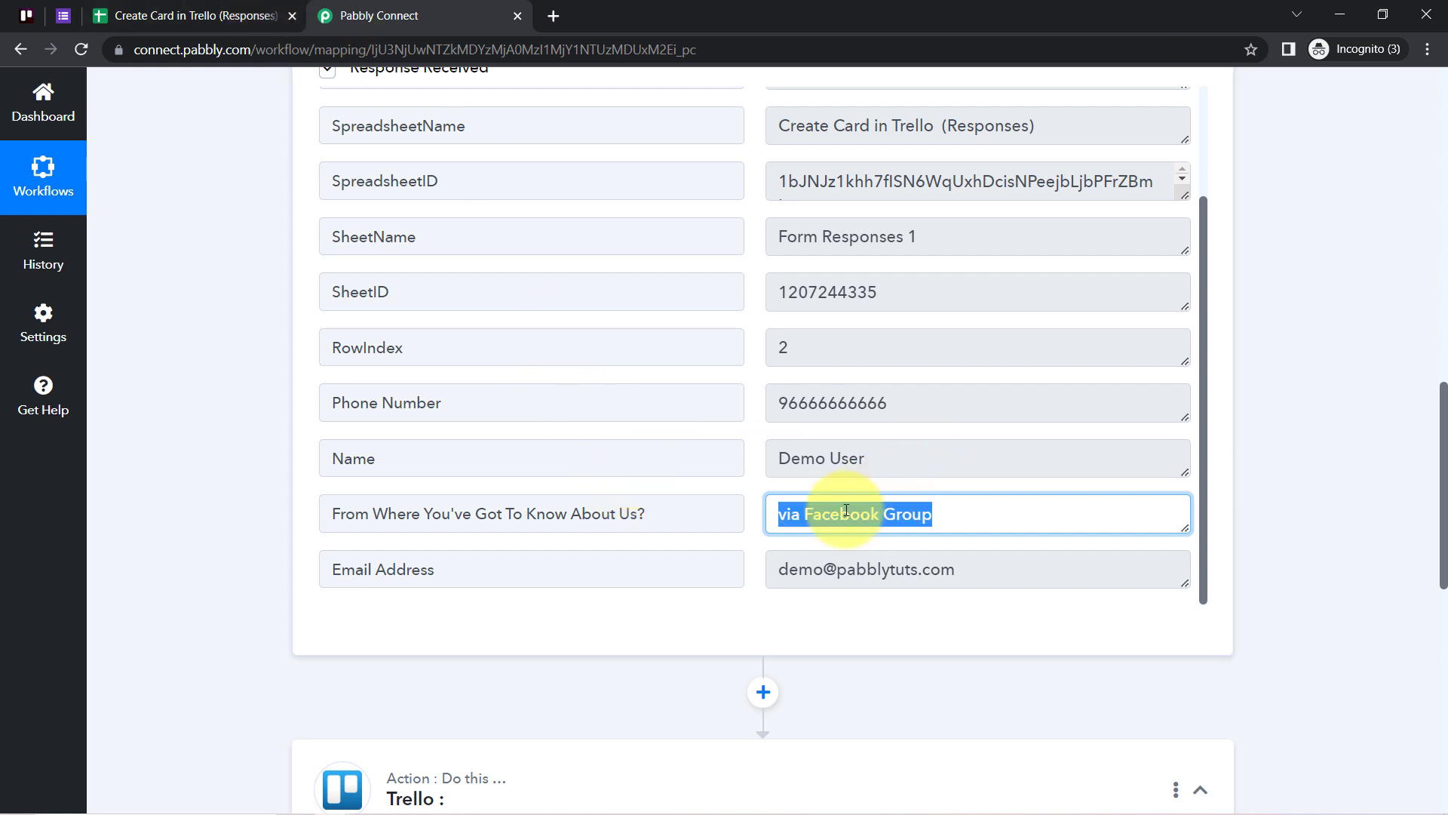
pyautogui.click(26, 16)
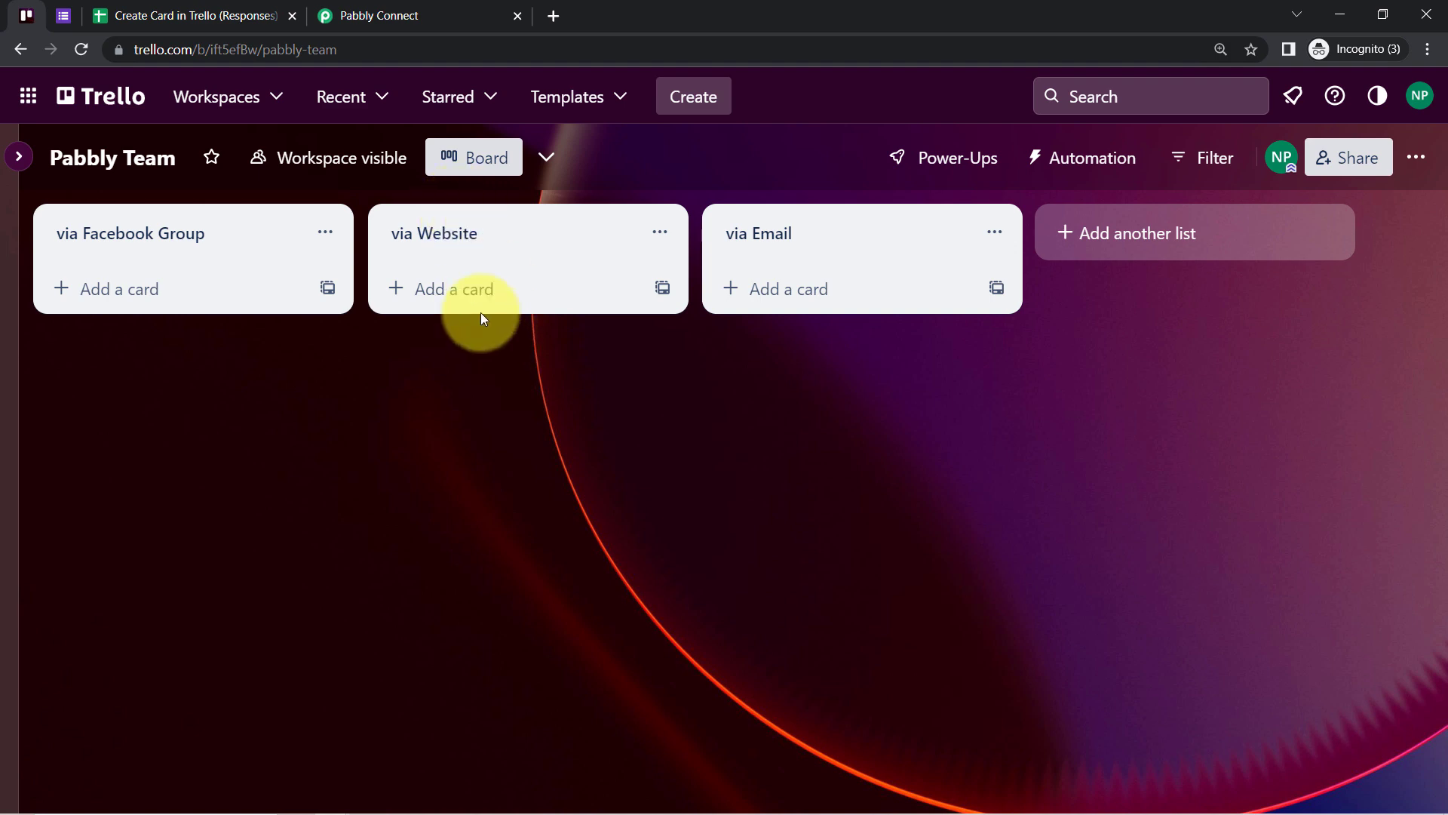
pyautogui.click(443, 10)
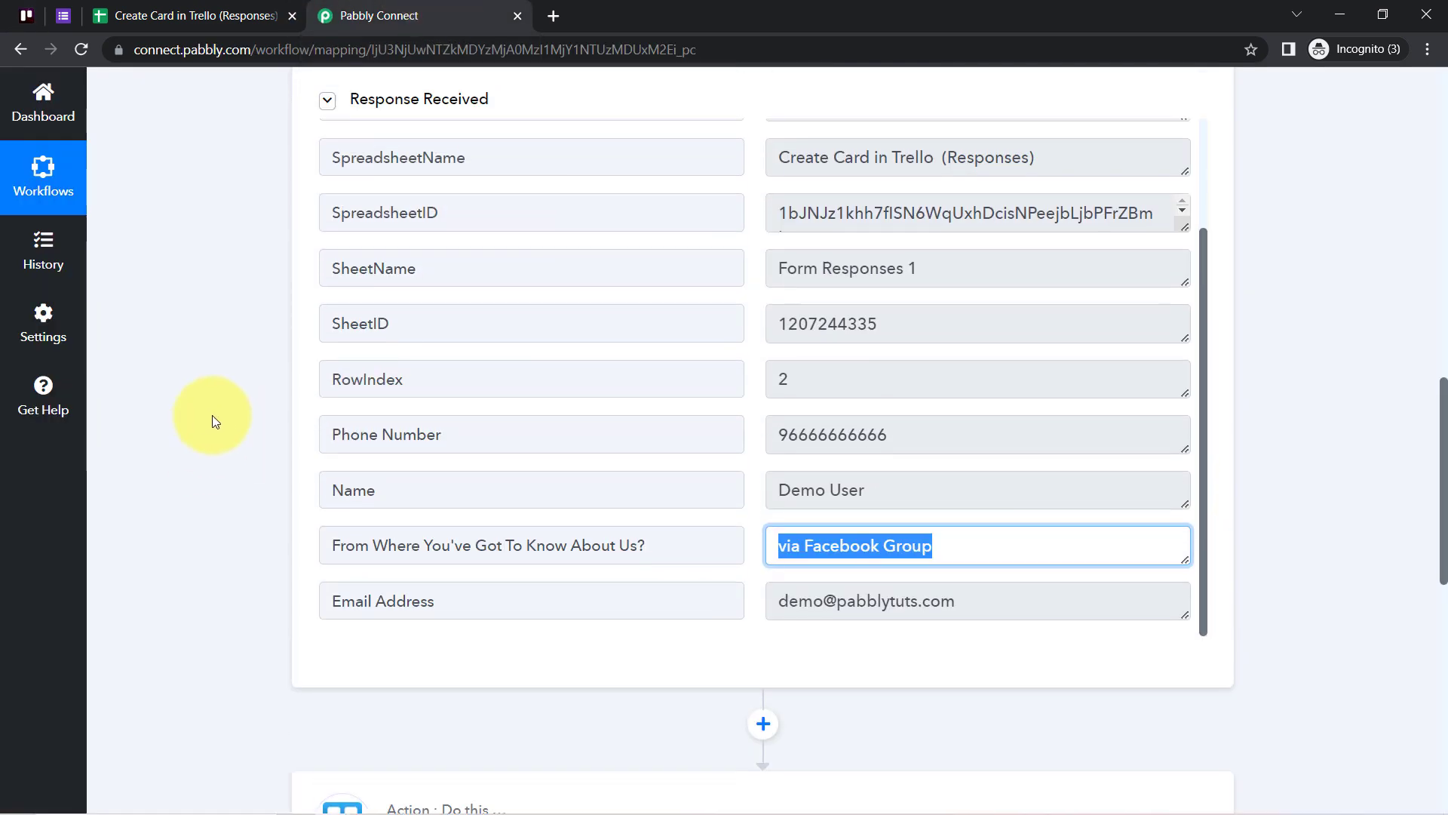
# - Delete the Trello action step that follows the Google Forms trigger
pyautogui.scroll(-4, 211, 421)
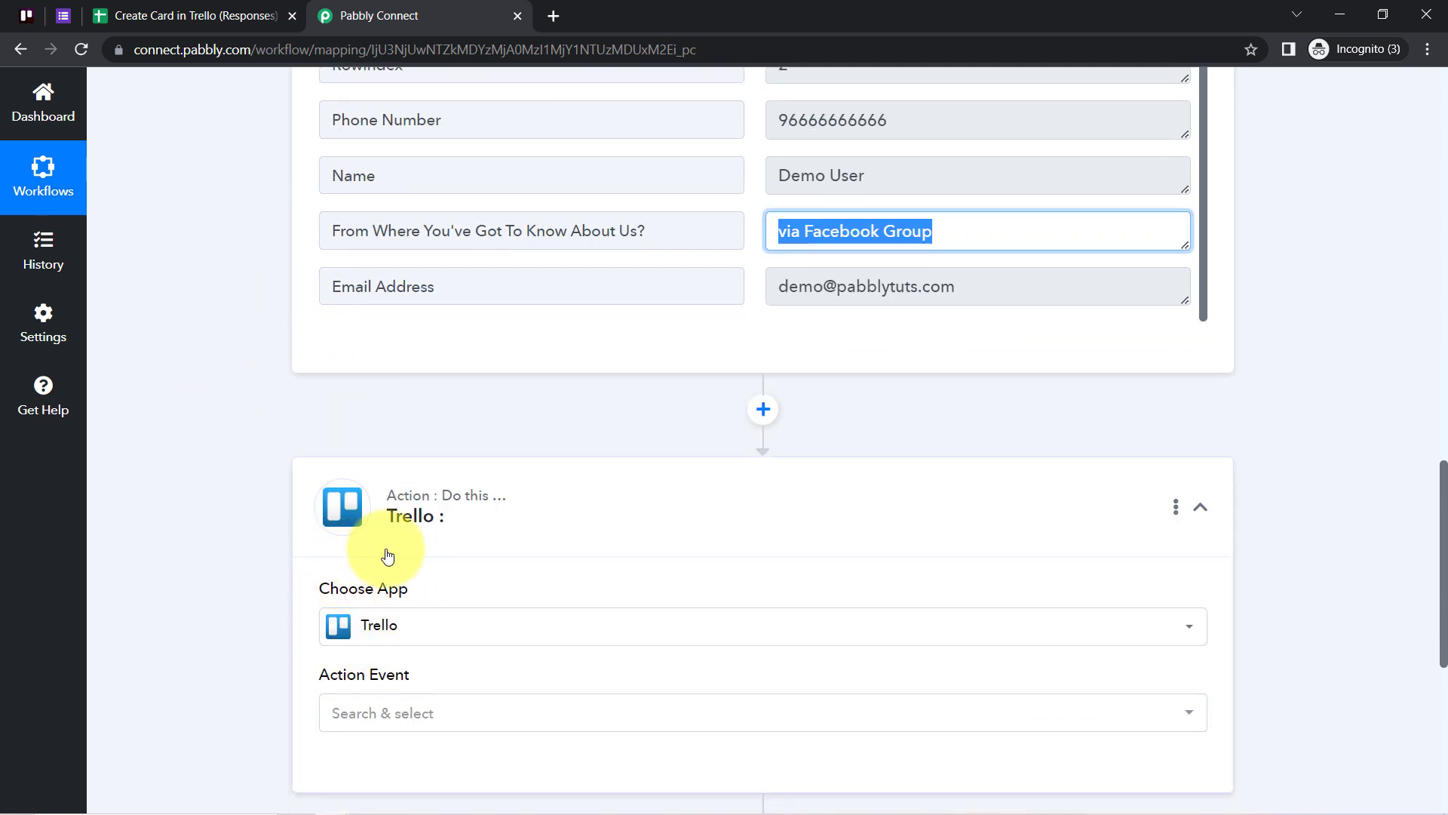
pyautogui.scroll(-1, 411, 540)
pyautogui.click(1175, 413)
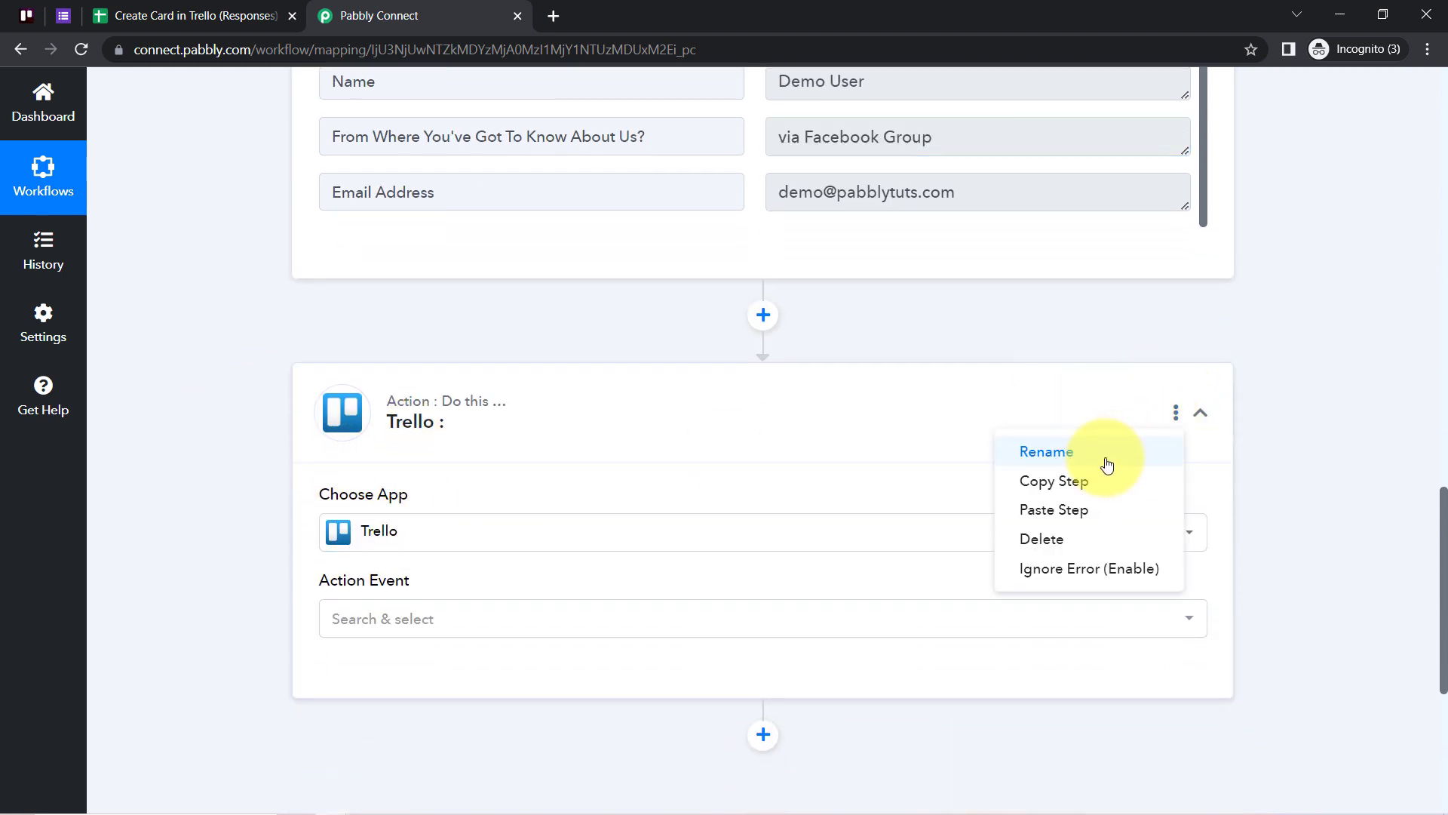
pyautogui.click(1030, 539)
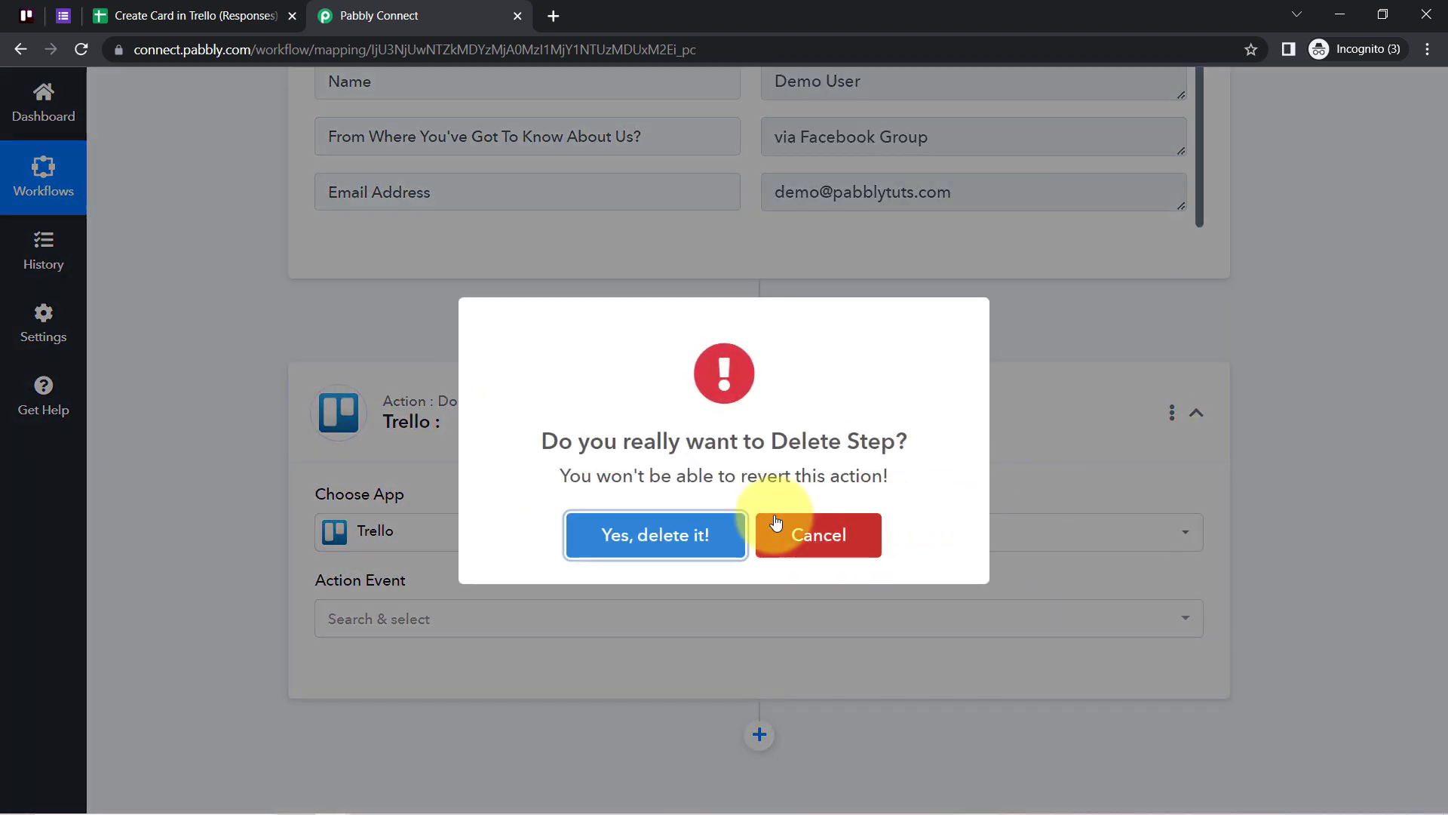
pyautogui.click(654, 544)
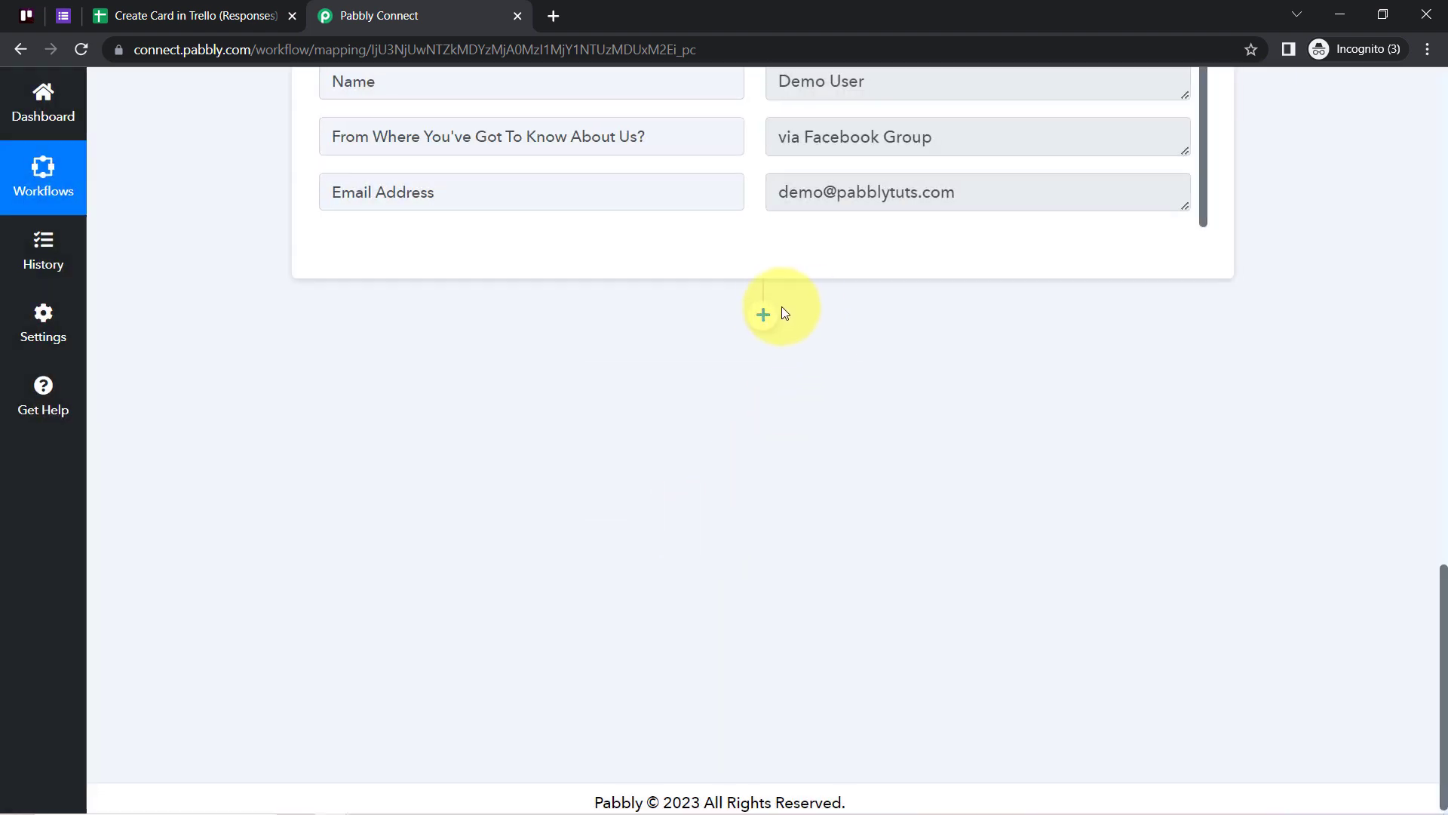
# - Add a Router by Pabbly action after the trigger and give it a third route
pyautogui.click(764, 314)
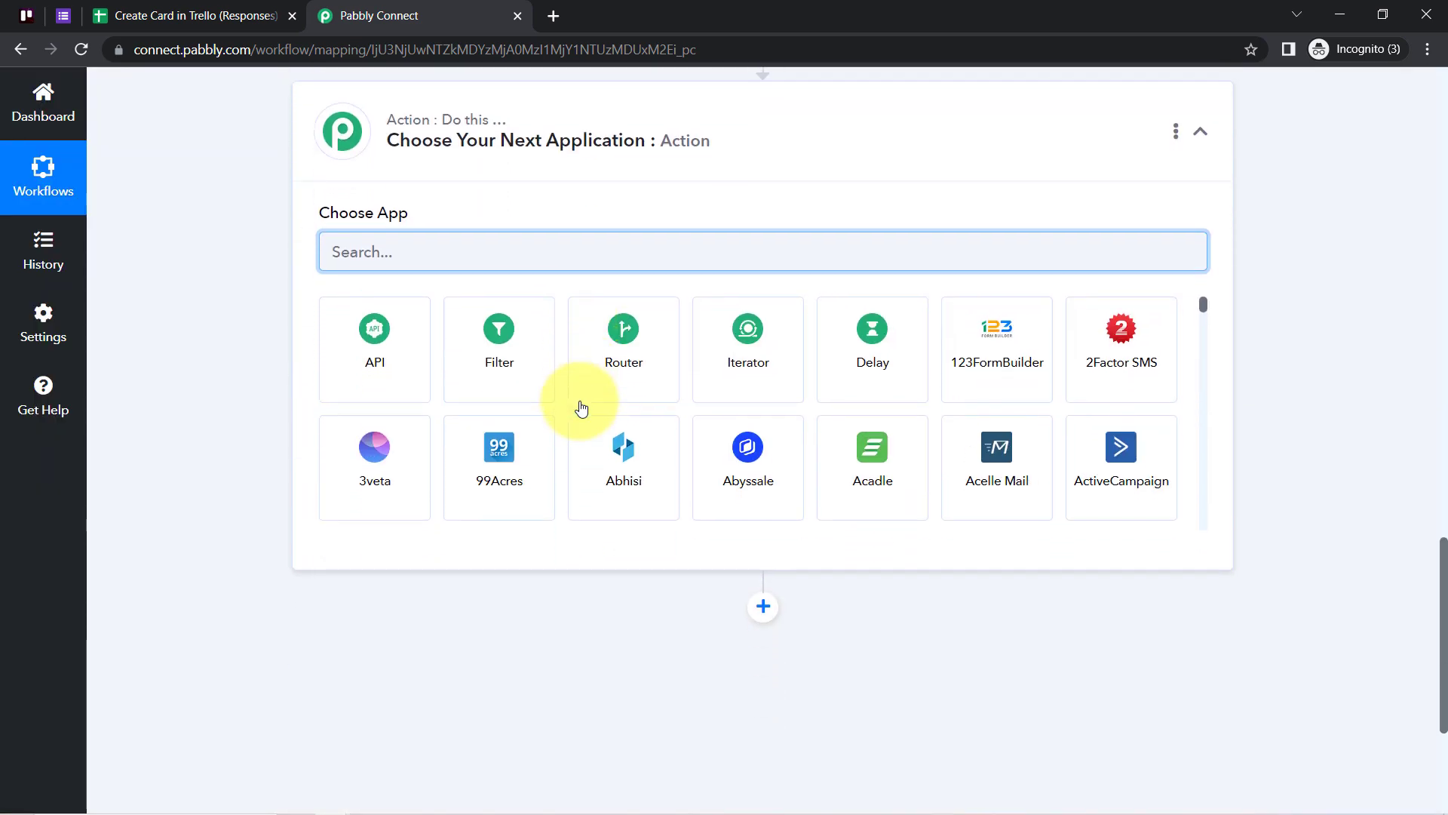
pyautogui.click(626, 332)
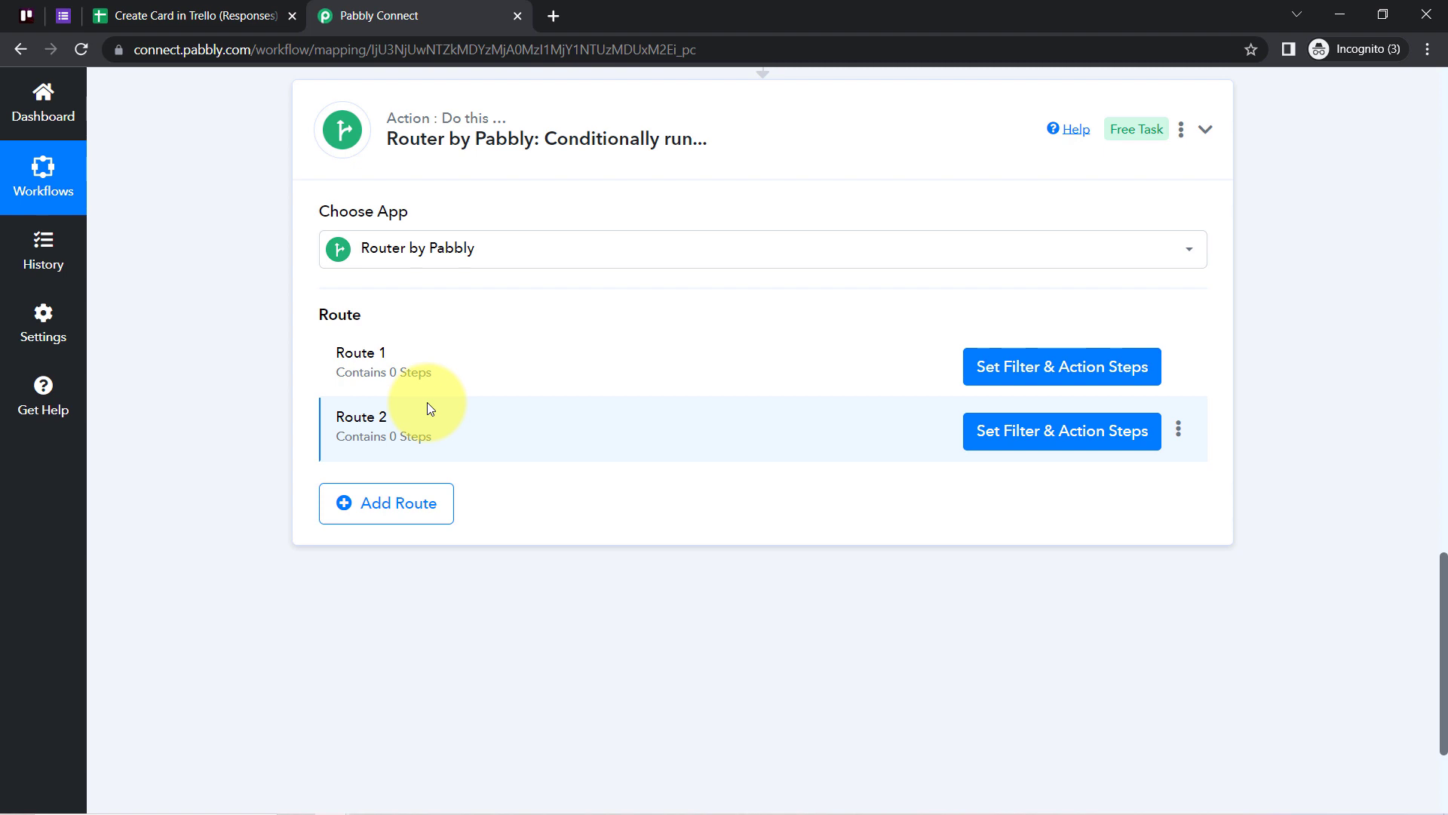
pyautogui.click(378, 505)
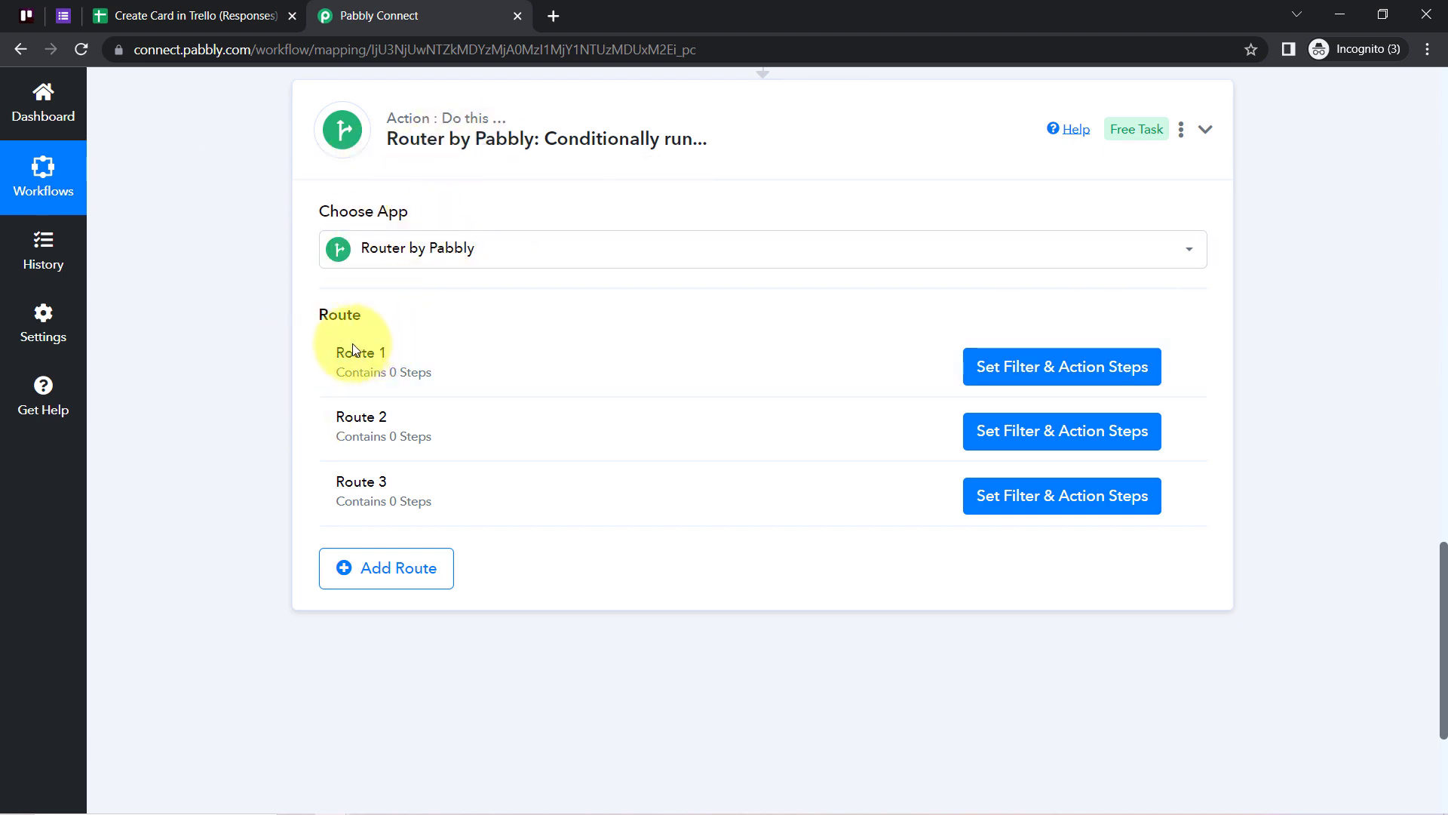
pyautogui.tripleClick(345, 417)
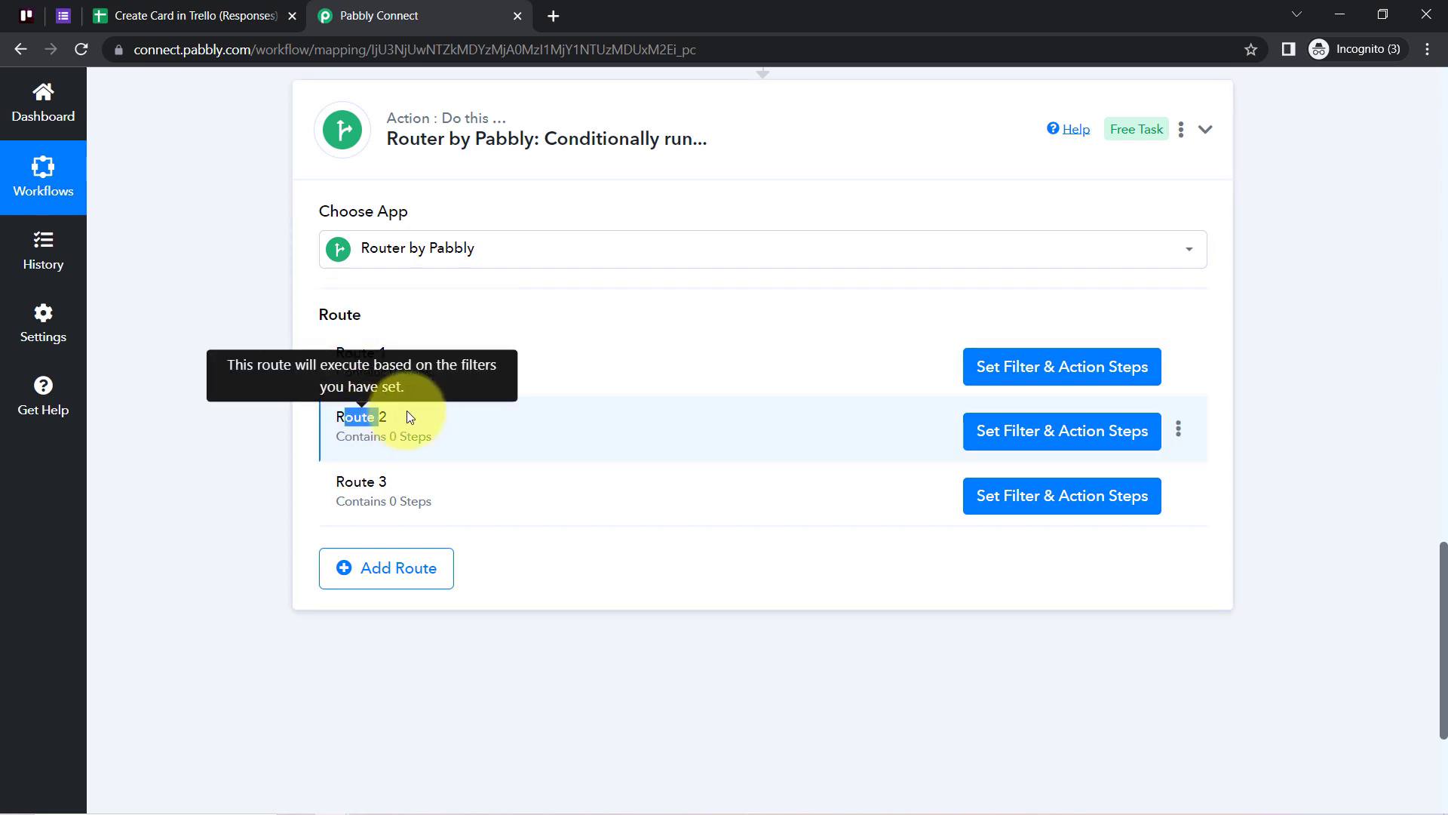
pyautogui.click(338, 482)
pyautogui.moveTo(339, 483); pyautogui.dragTo(406, 501)
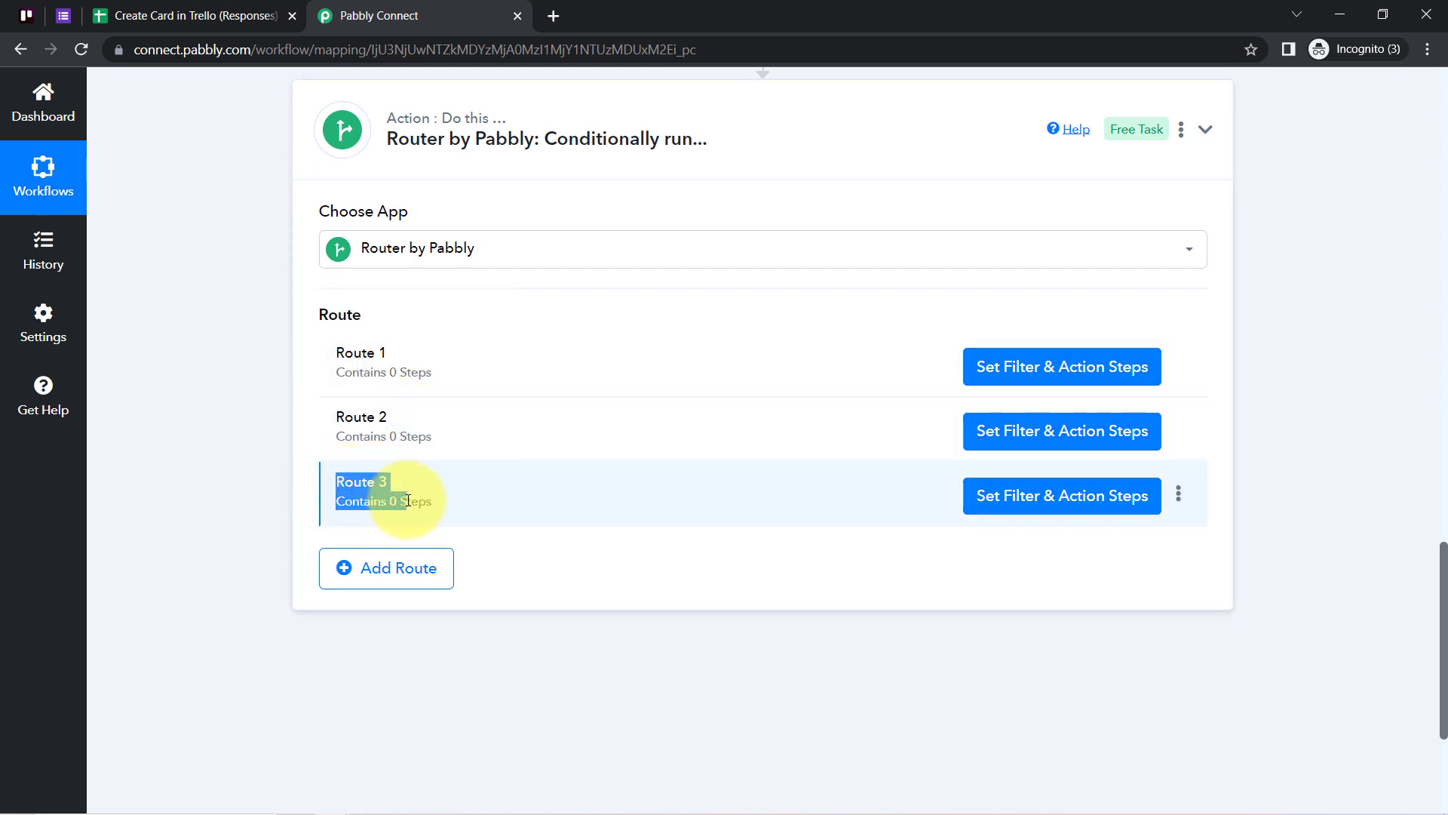
pyautogui.click(359, 351)
pyautogui.moveTo(344, 417); pyautogui.dragTo(383, 431)
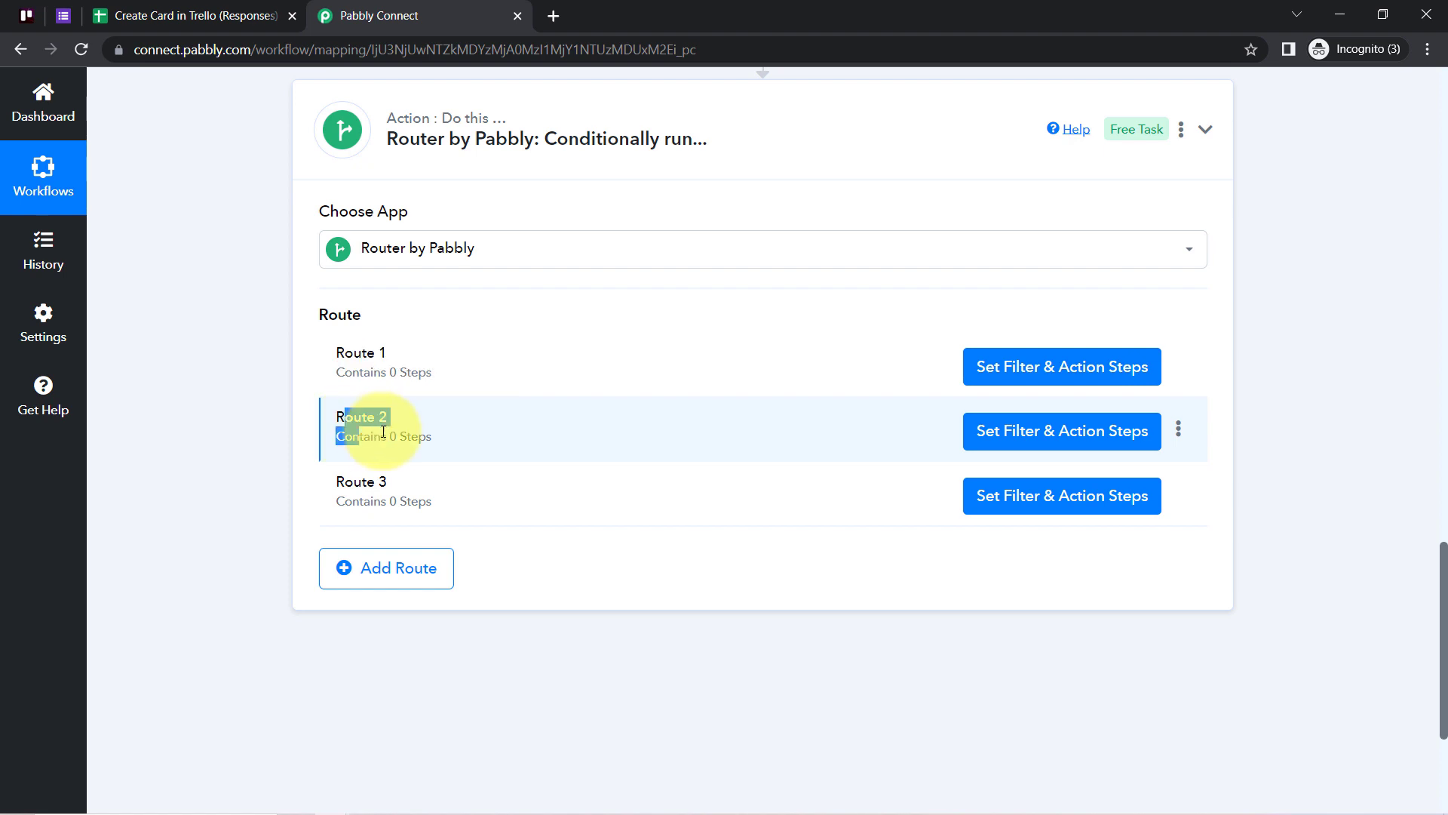
pyautogui.moveTo(354, 483); pyautogui.dragTo(391, 472)
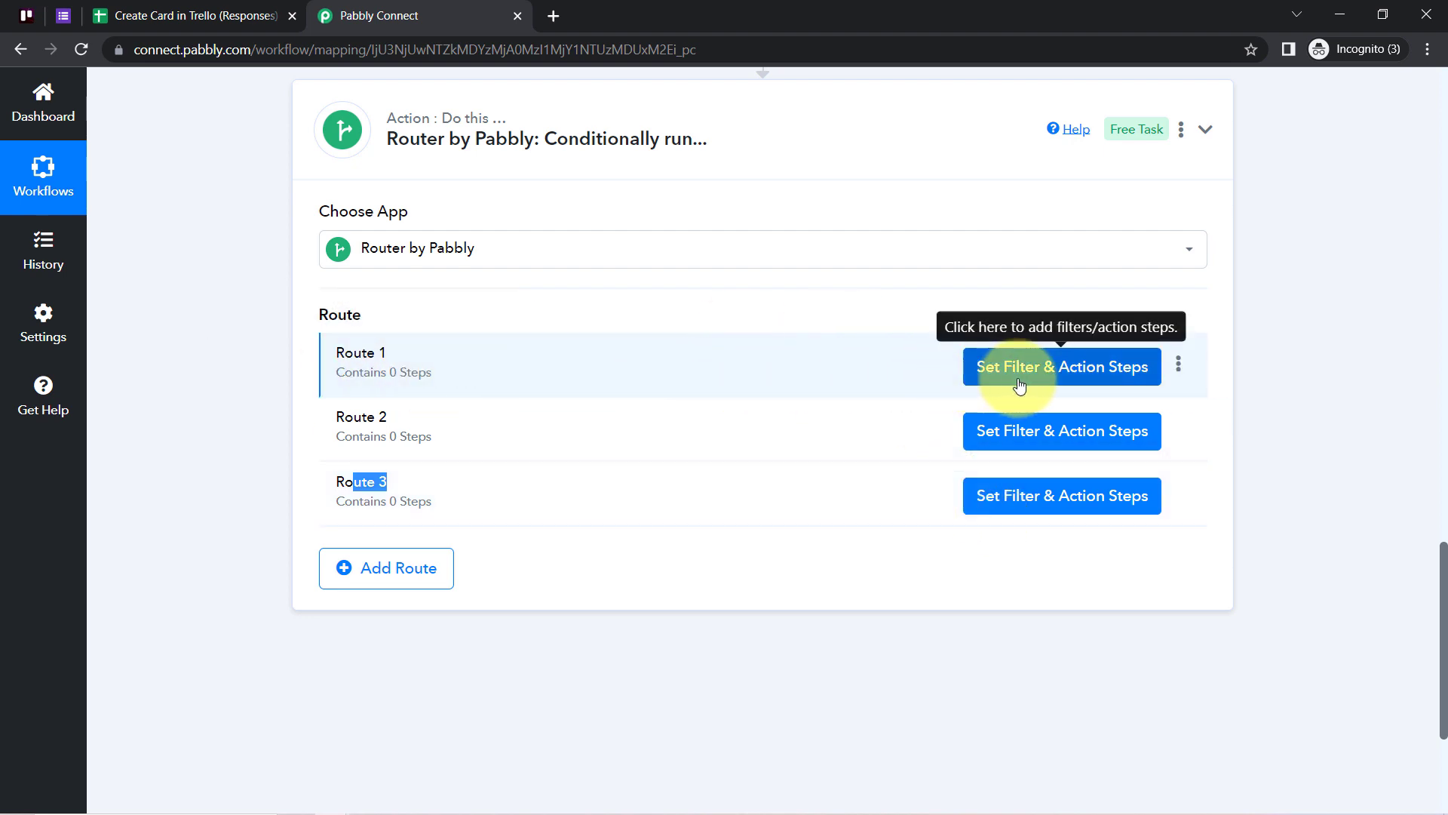
# - Rename Route 1 as "Person has selected = via Facebook Group"
pyautogui.click(1179, 370)
pyautogui.click(1065, 396)
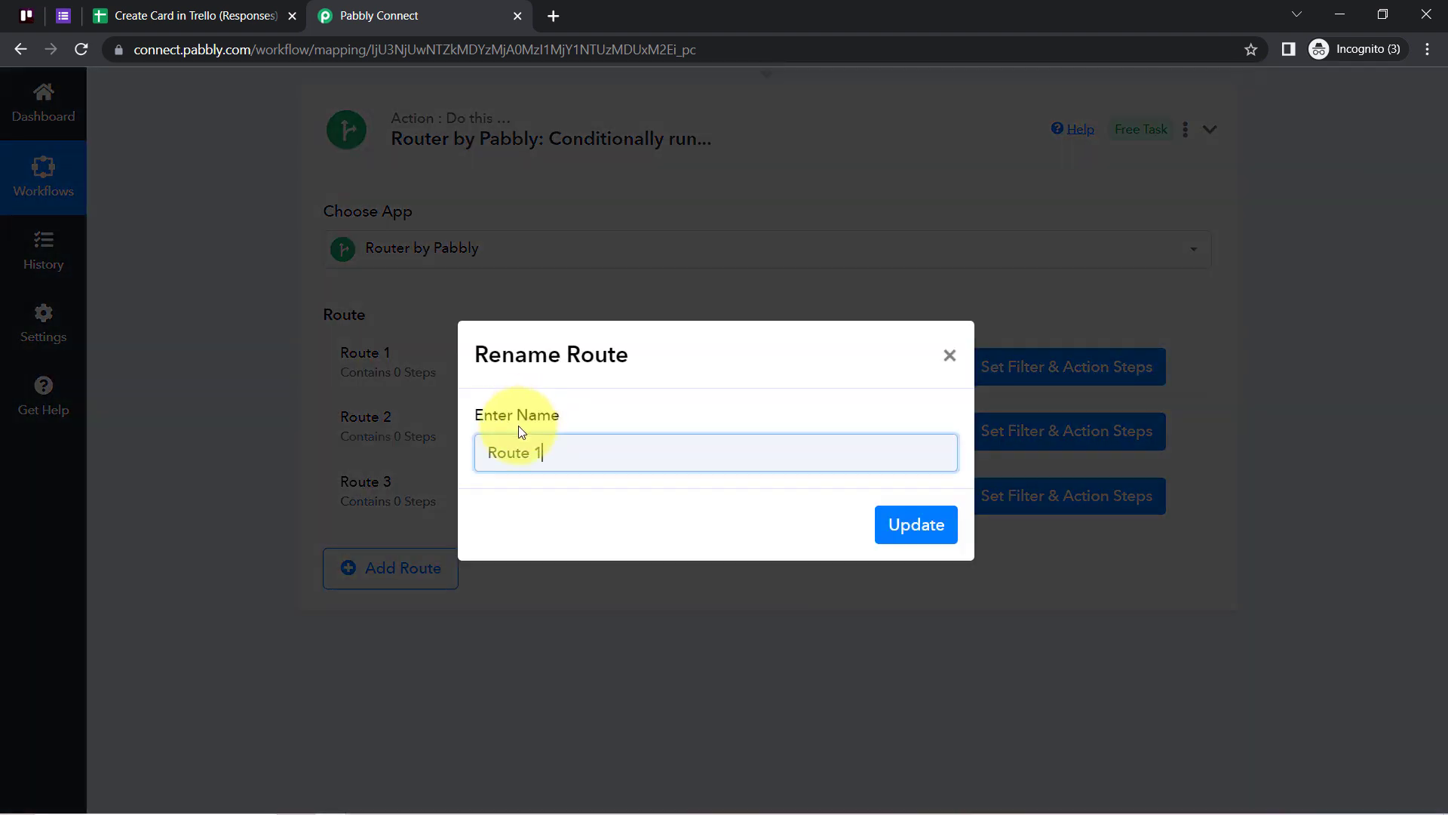
pyautogui.tripleClick(580, 449)
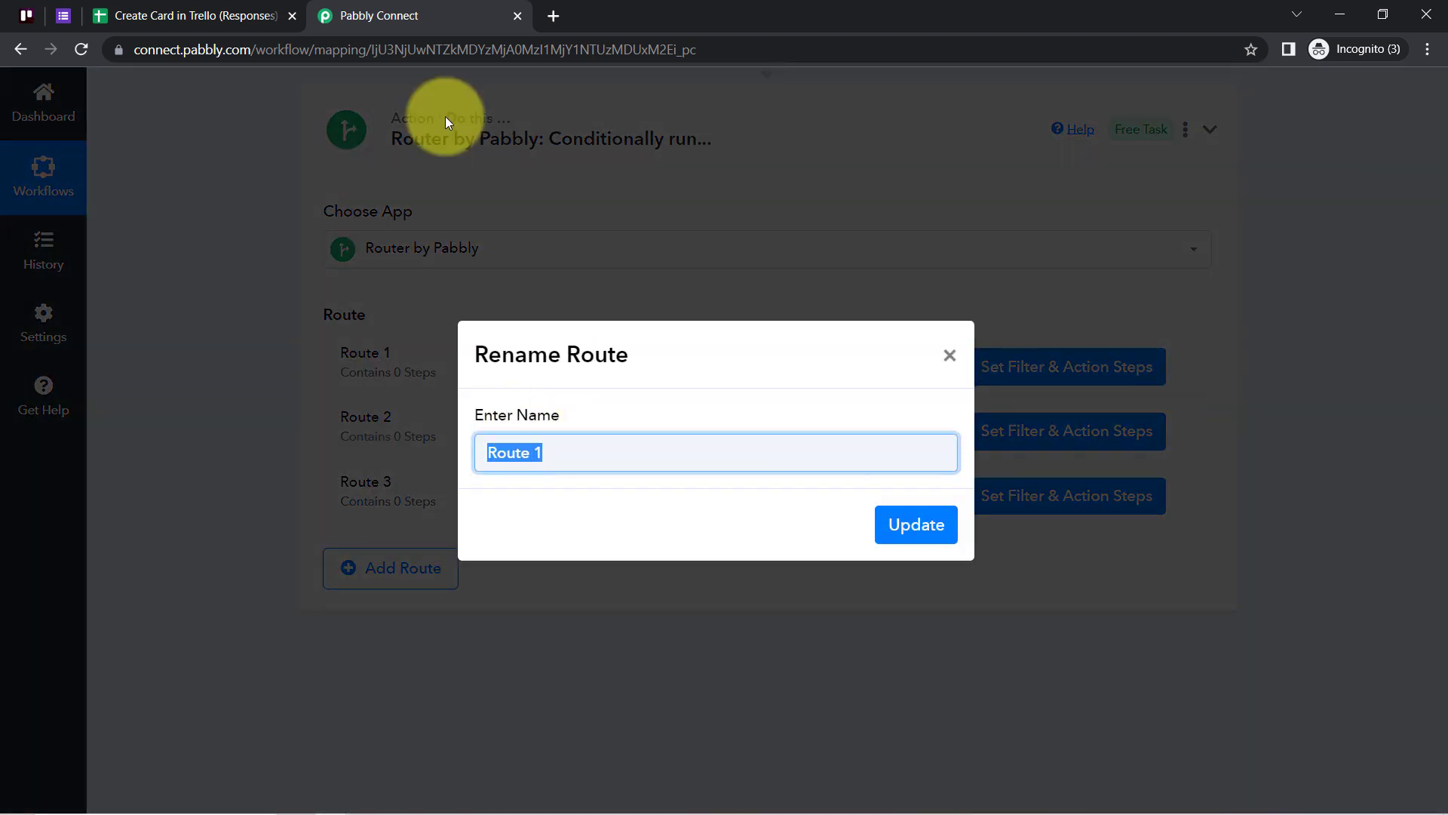
pyautogui.write('P')
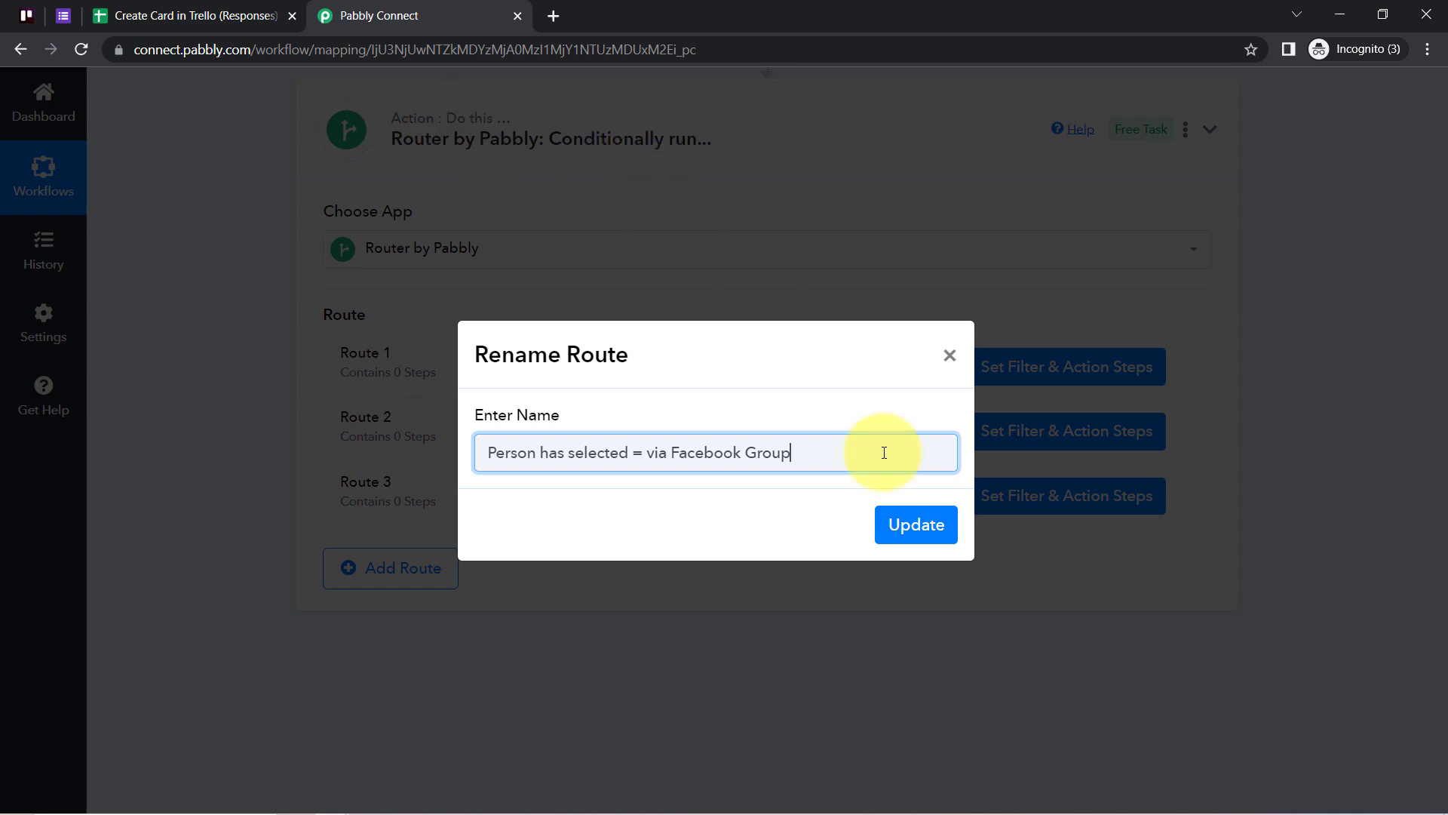
pyautogui.click(911, 523)
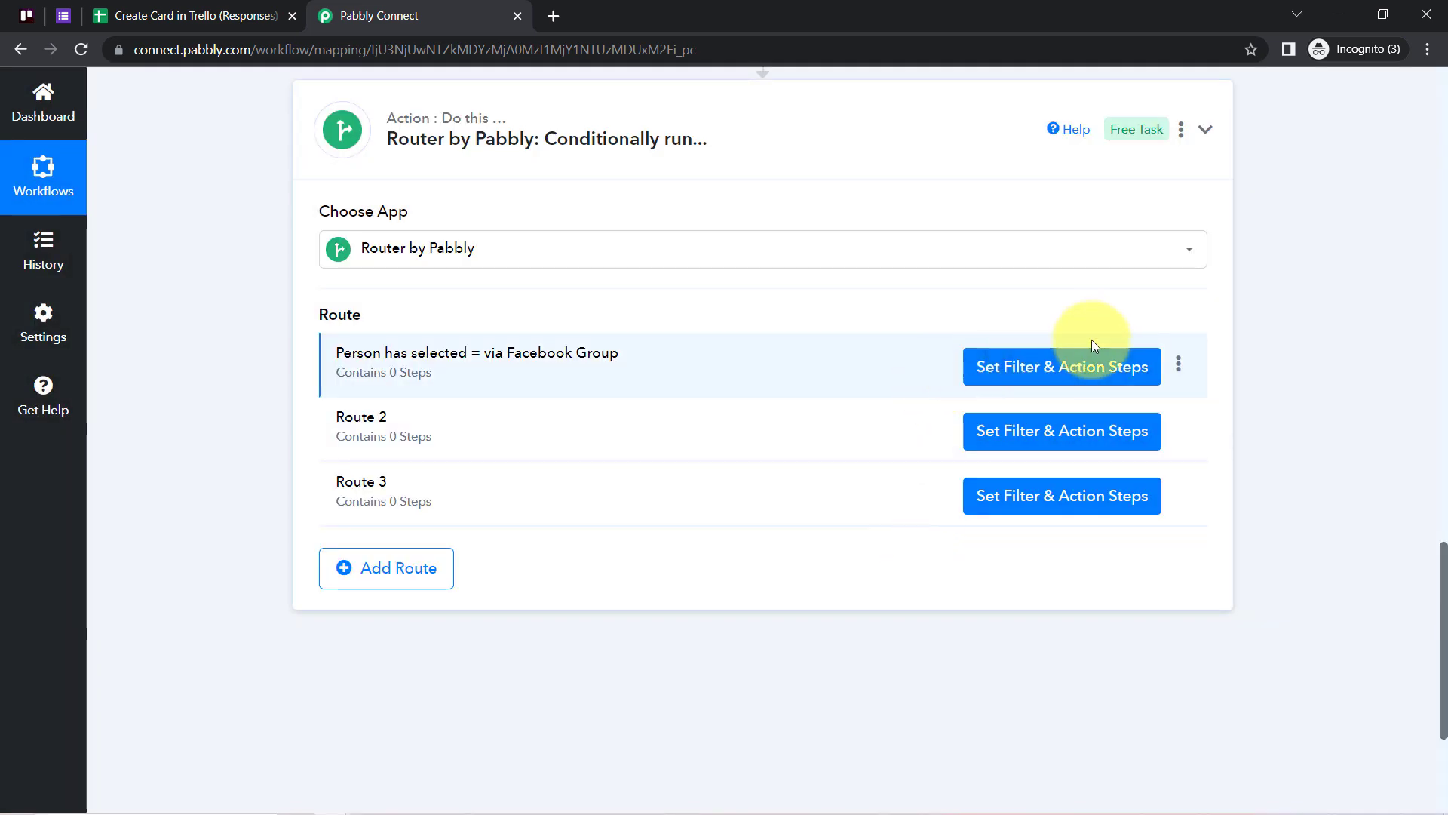
# - View the first route's filter, close it, and check the trigger's received answer to "From Where You've Got To Know About Us?"
pyautogui.click(1043, 374)
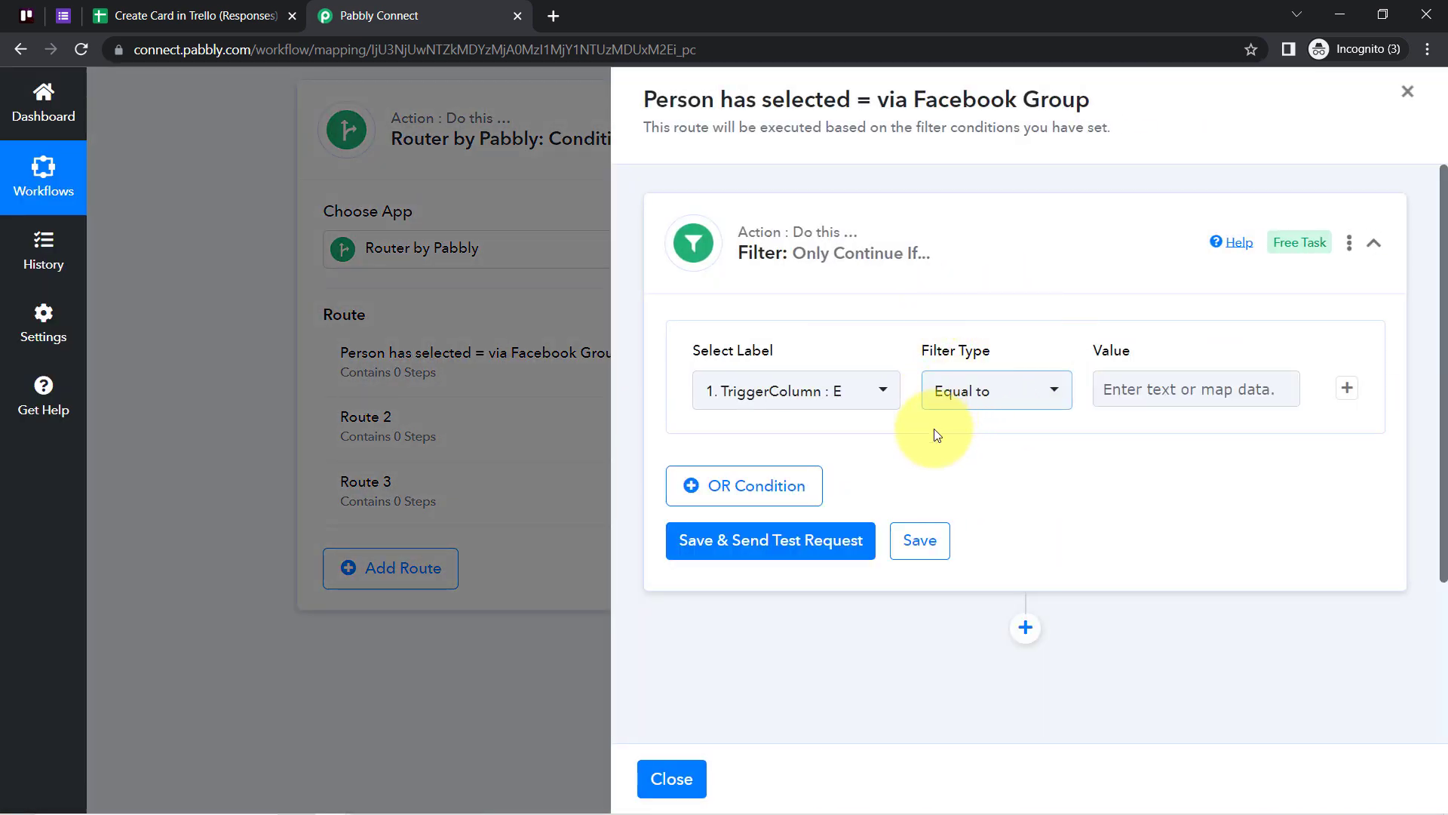
pyautogui.click(1408, 91)
pyautogui.scroll(5, 224, 398)
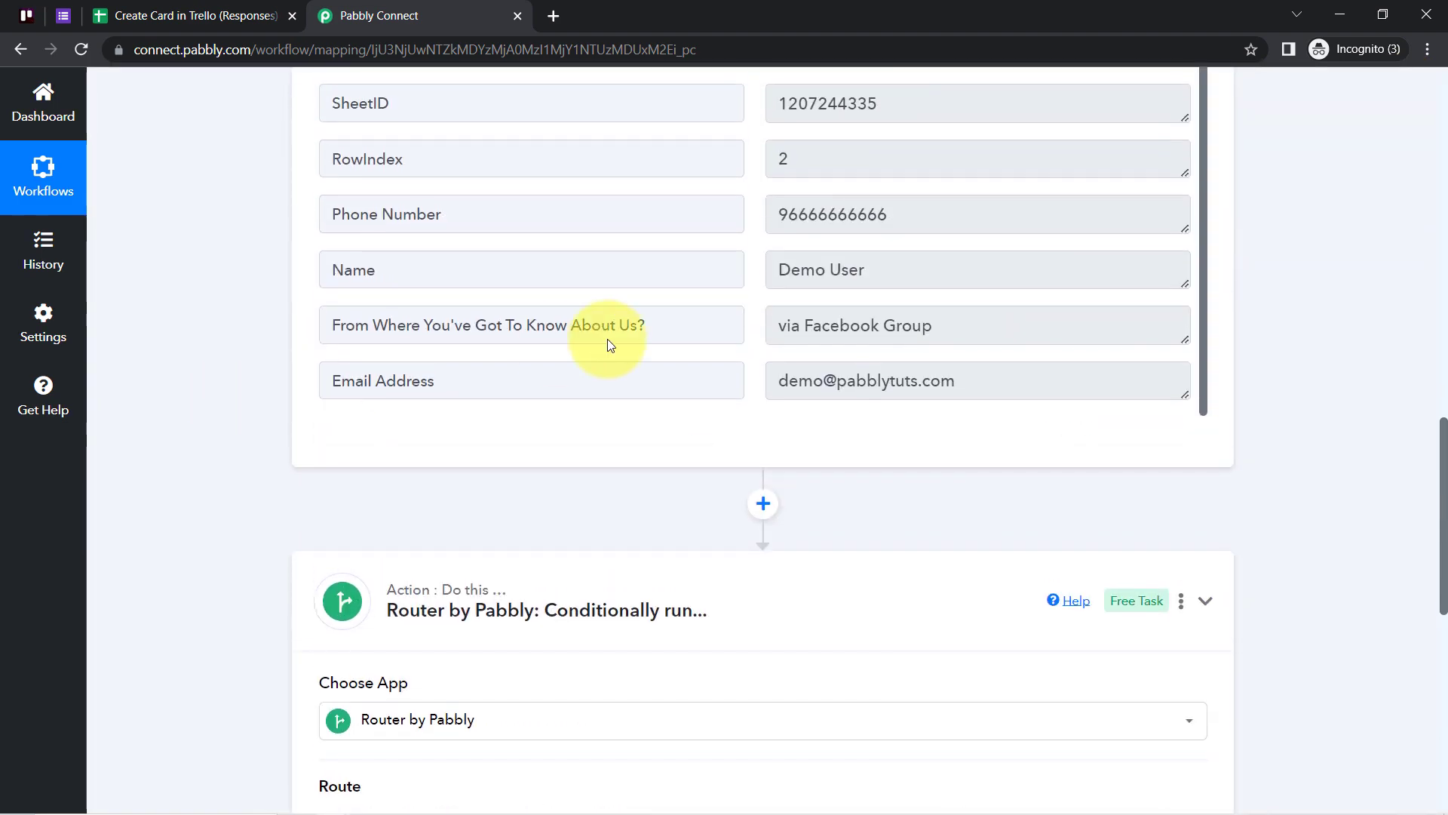
pyautogui.moveTo(647, 324); pyautogui.dragTo(387, 324)
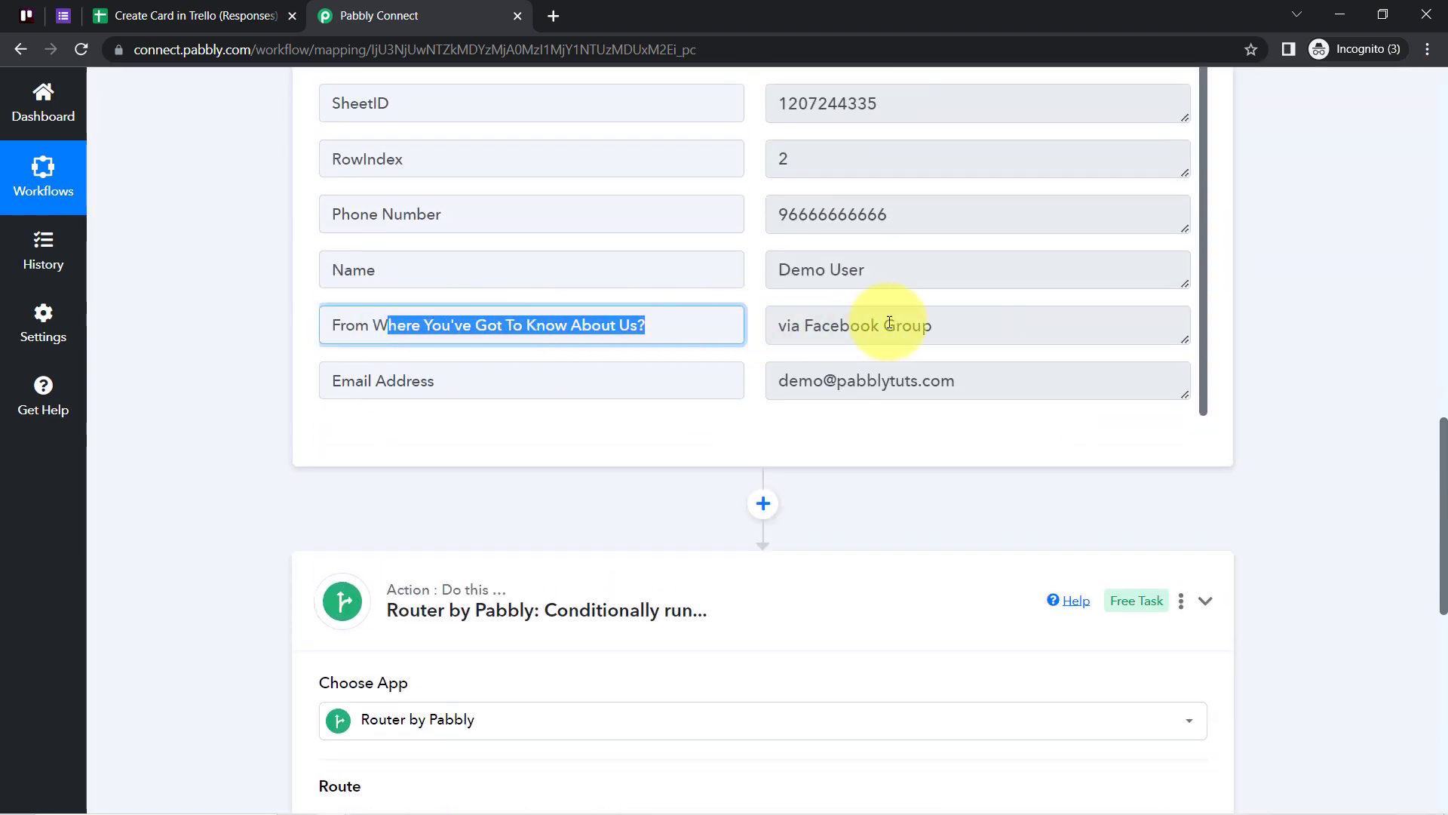
pyautogui.moveTo(912, 326); pyautogui.dragTo(791, 325)
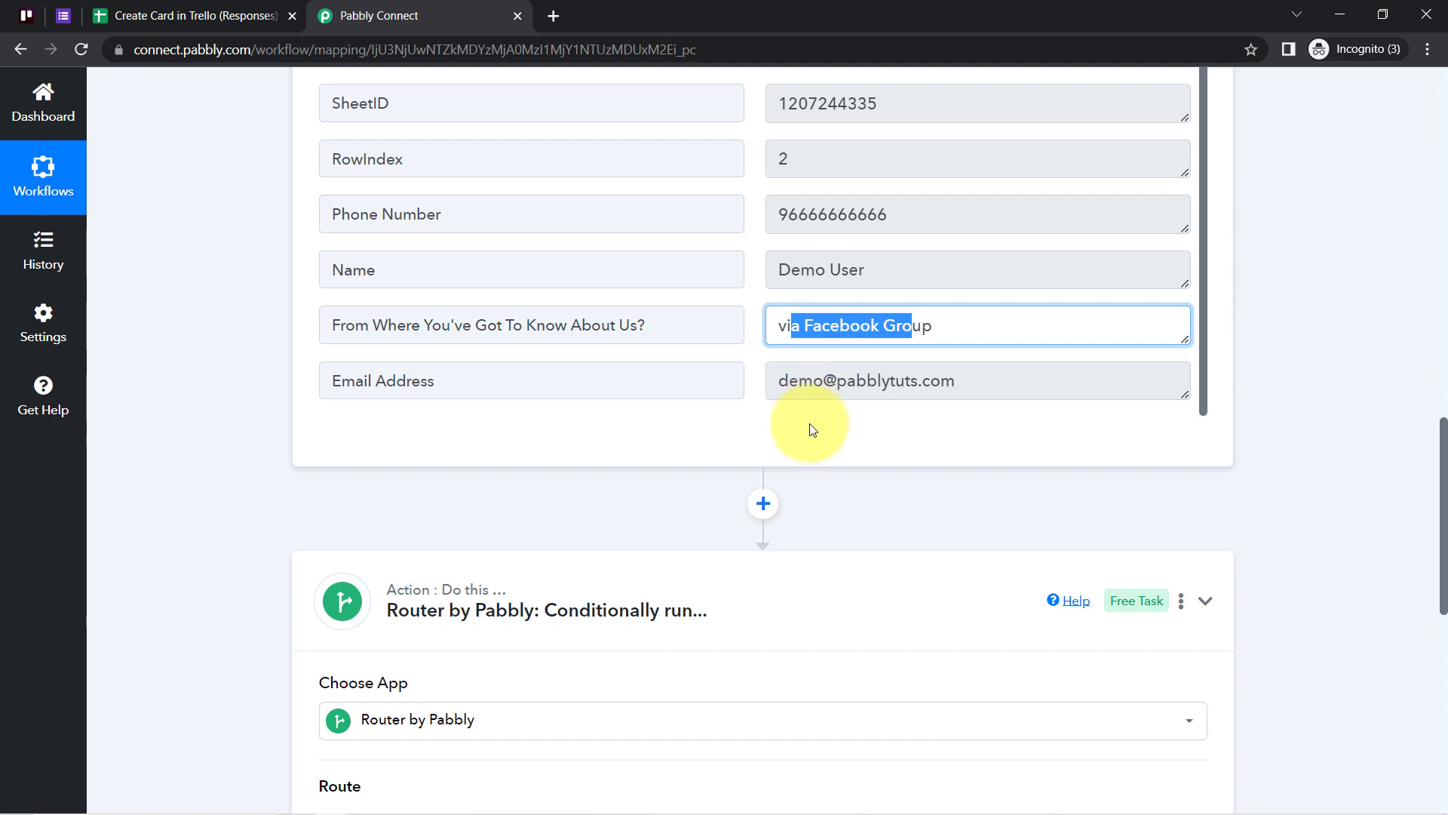
pyautogui.scroll(-3, 809, 424)
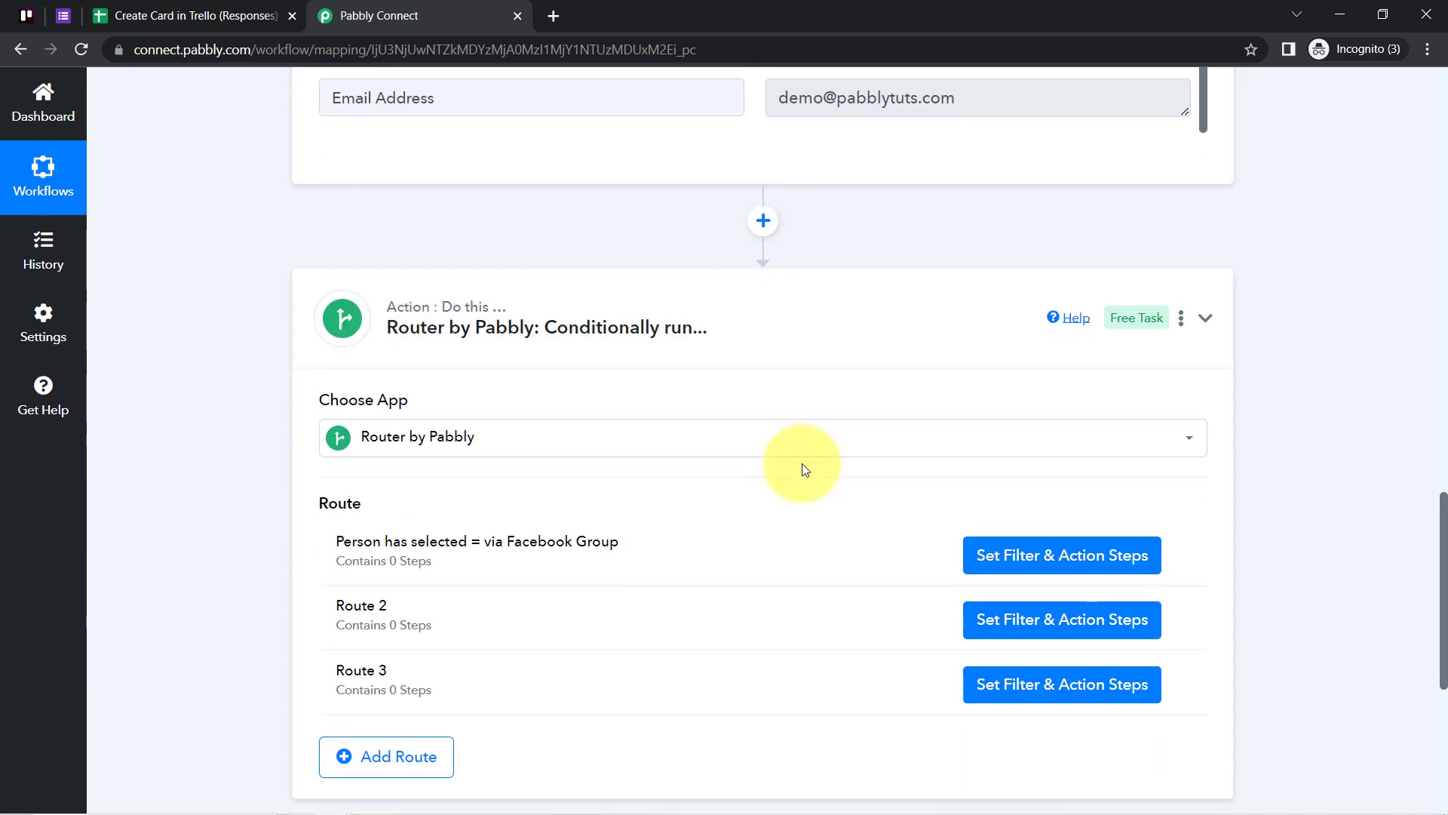
# - In the Facebook Group route's filter, choose "From Where You've Got To Know About Us?" as the label and Equal to as the filter type
pyautogui.click(1080, 556)
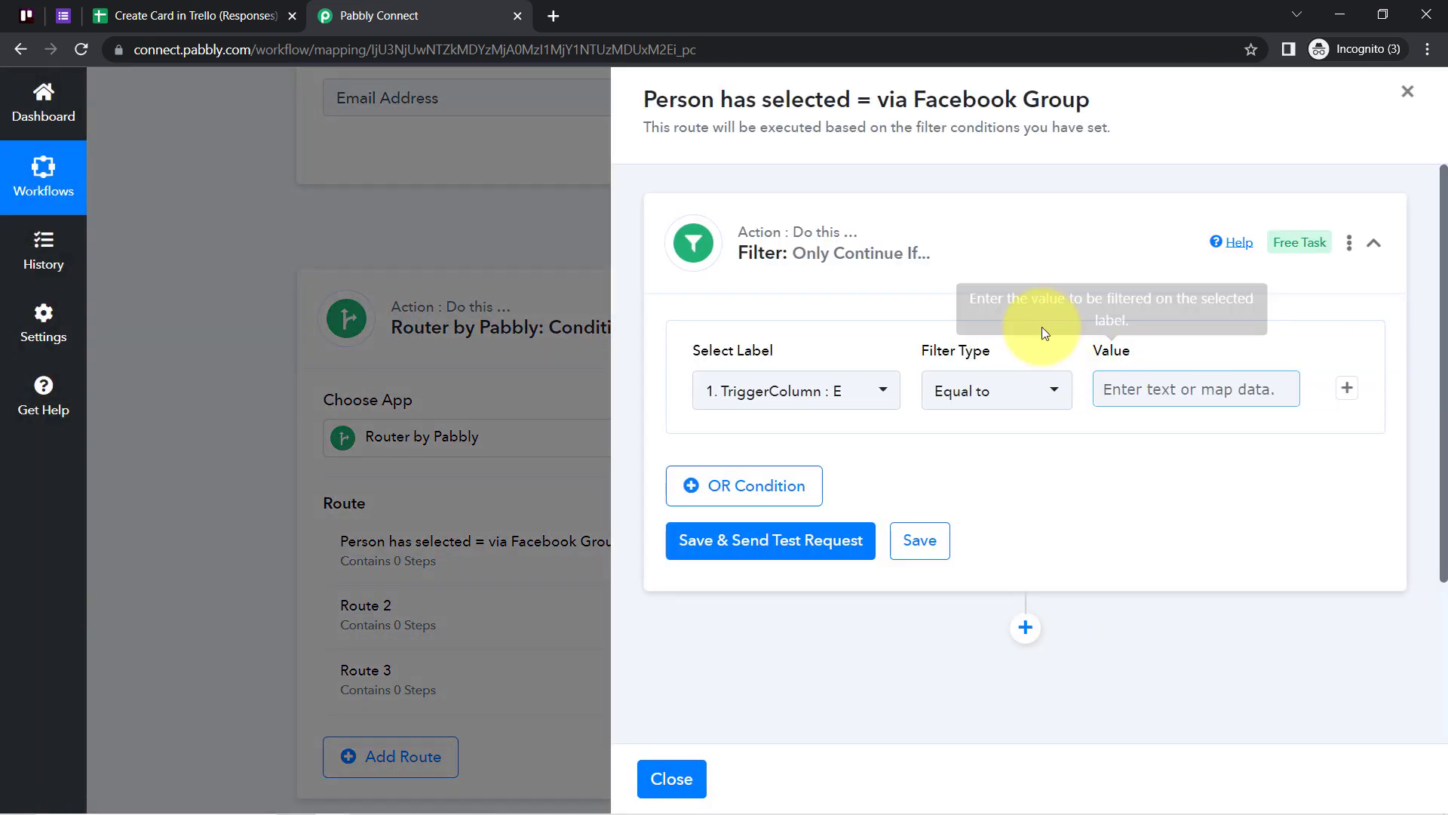
pyautogui.click(837, 397)
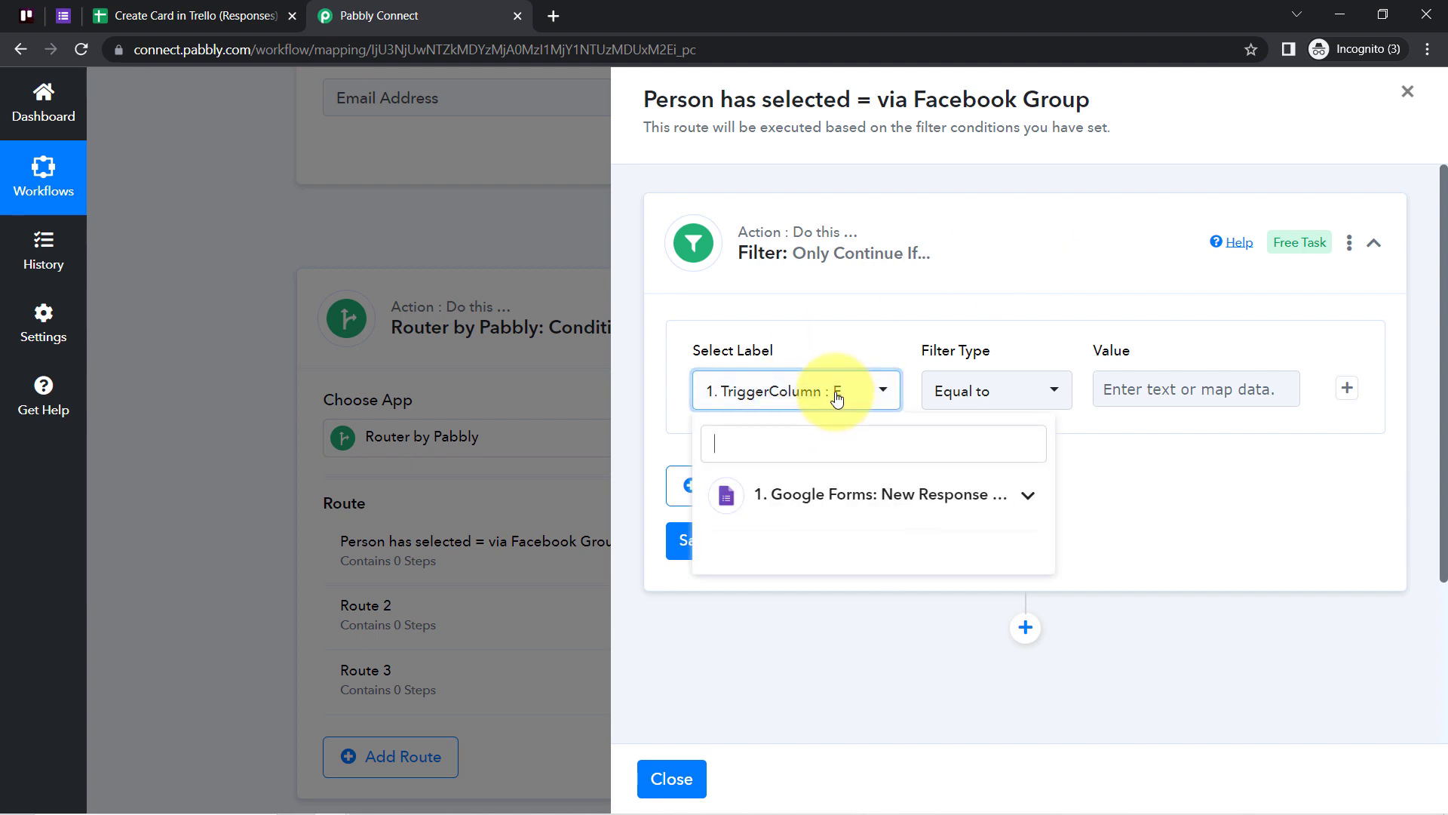
pyautogui.click(823, 499)
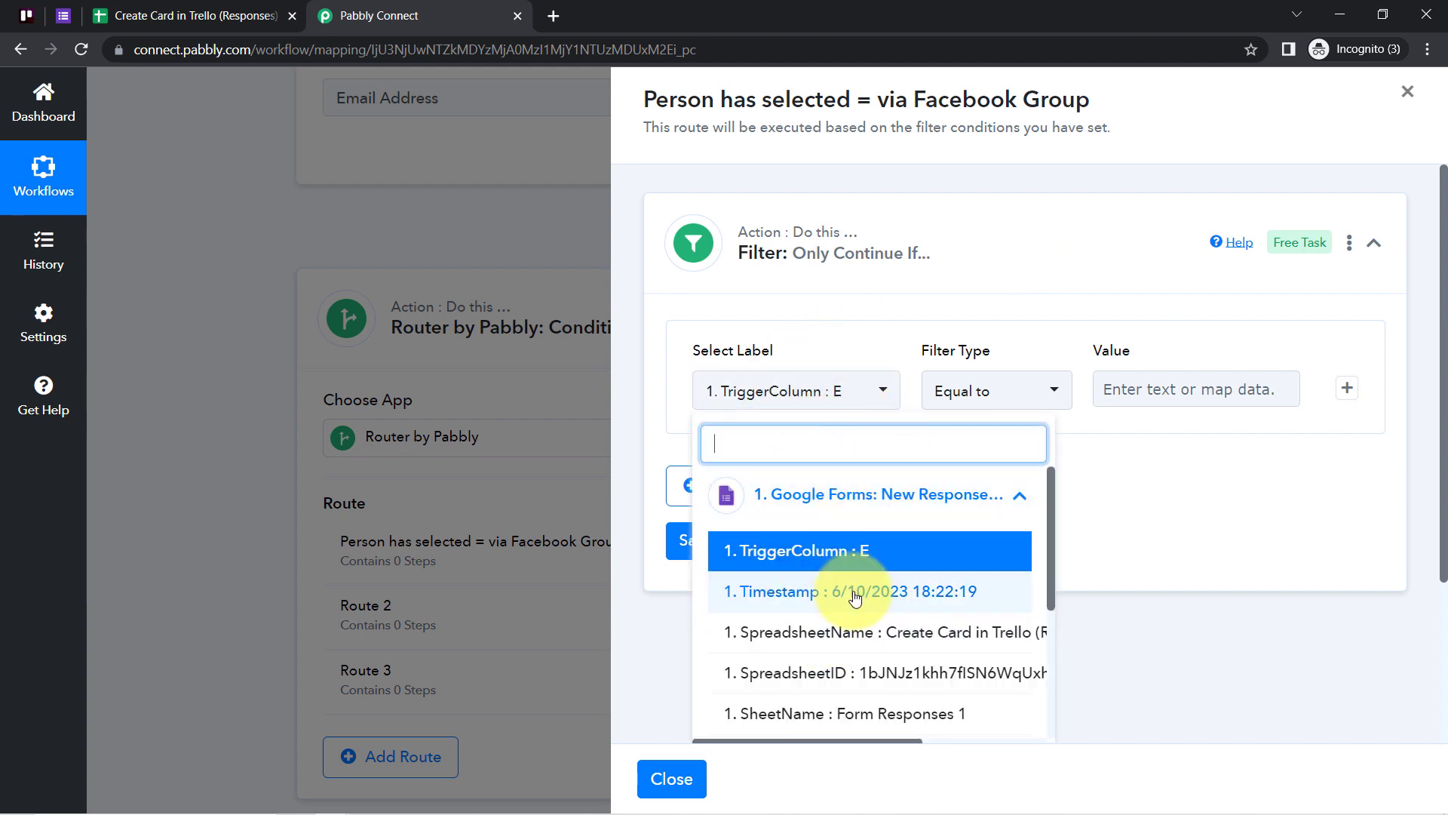
pyautogui.moveTo(1052, 519); pyautogui.dragTo(1041, 658)
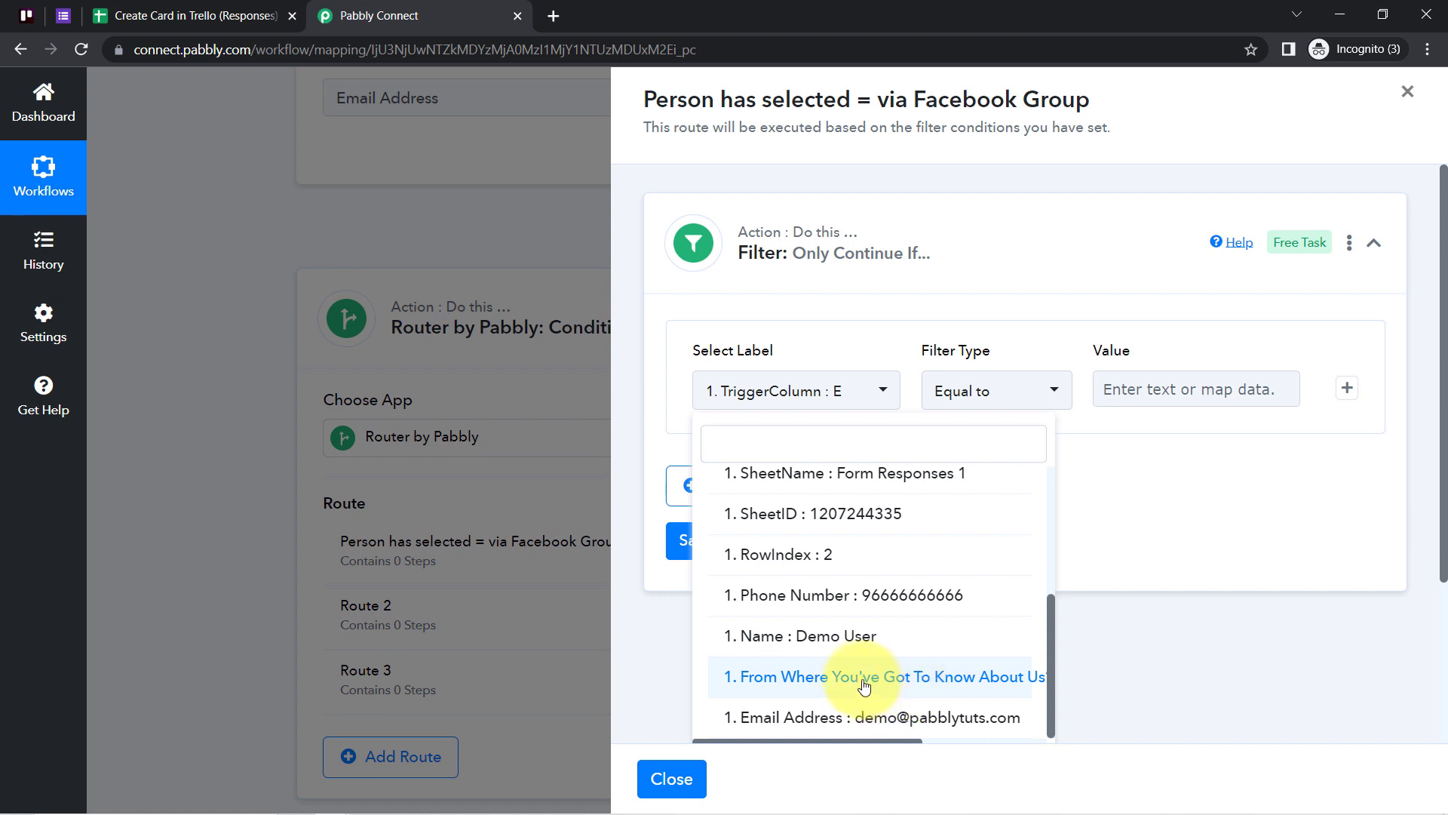
pyautogui.click(893, 684)
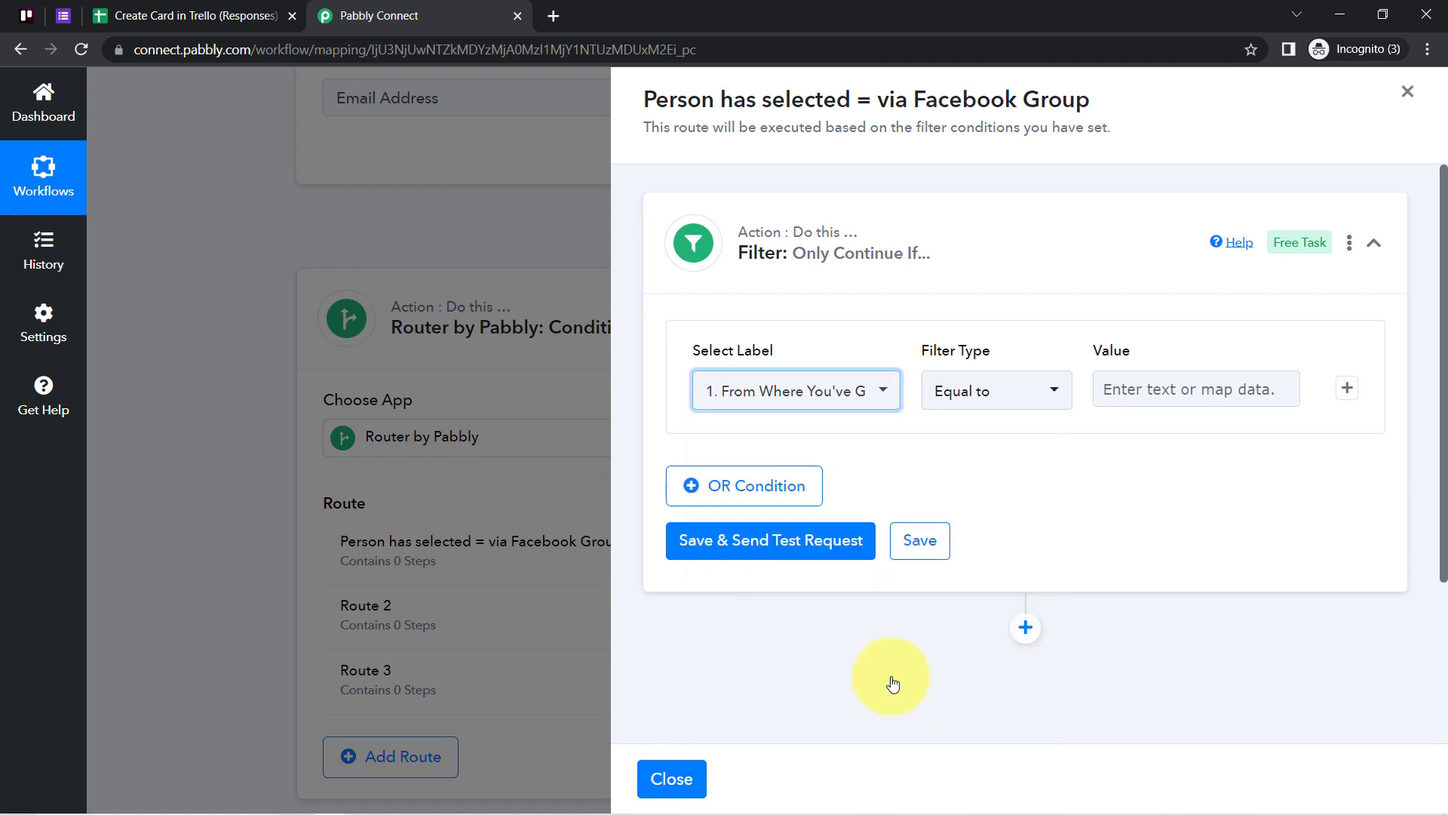
pyautogui.click(1002, 406)
pyautogui.click(985, 240)
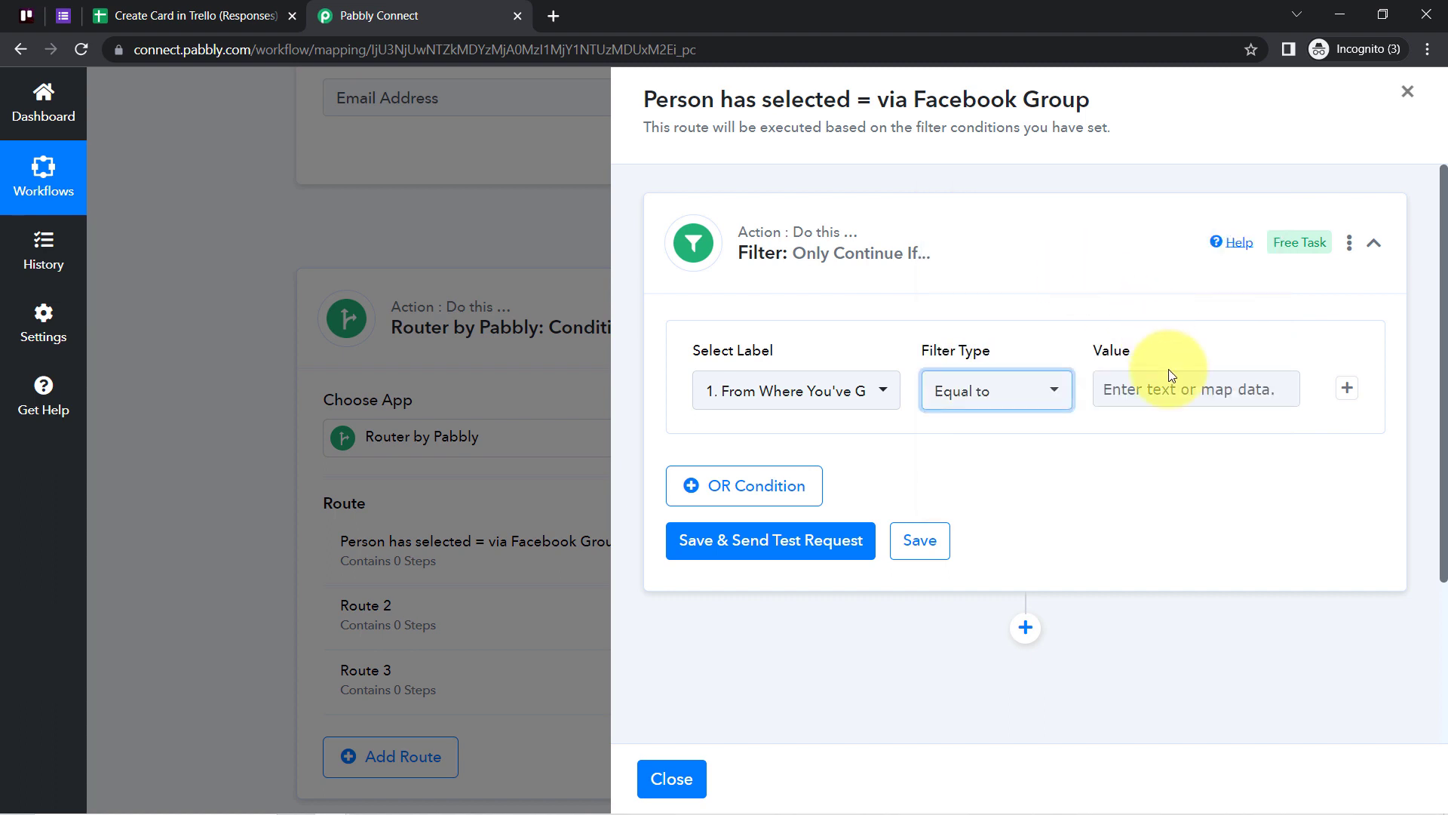
# - Set the filter condition's value to "via Facebook Group"
pyautogui.click(1170, 386)
pyautogui.write('via')
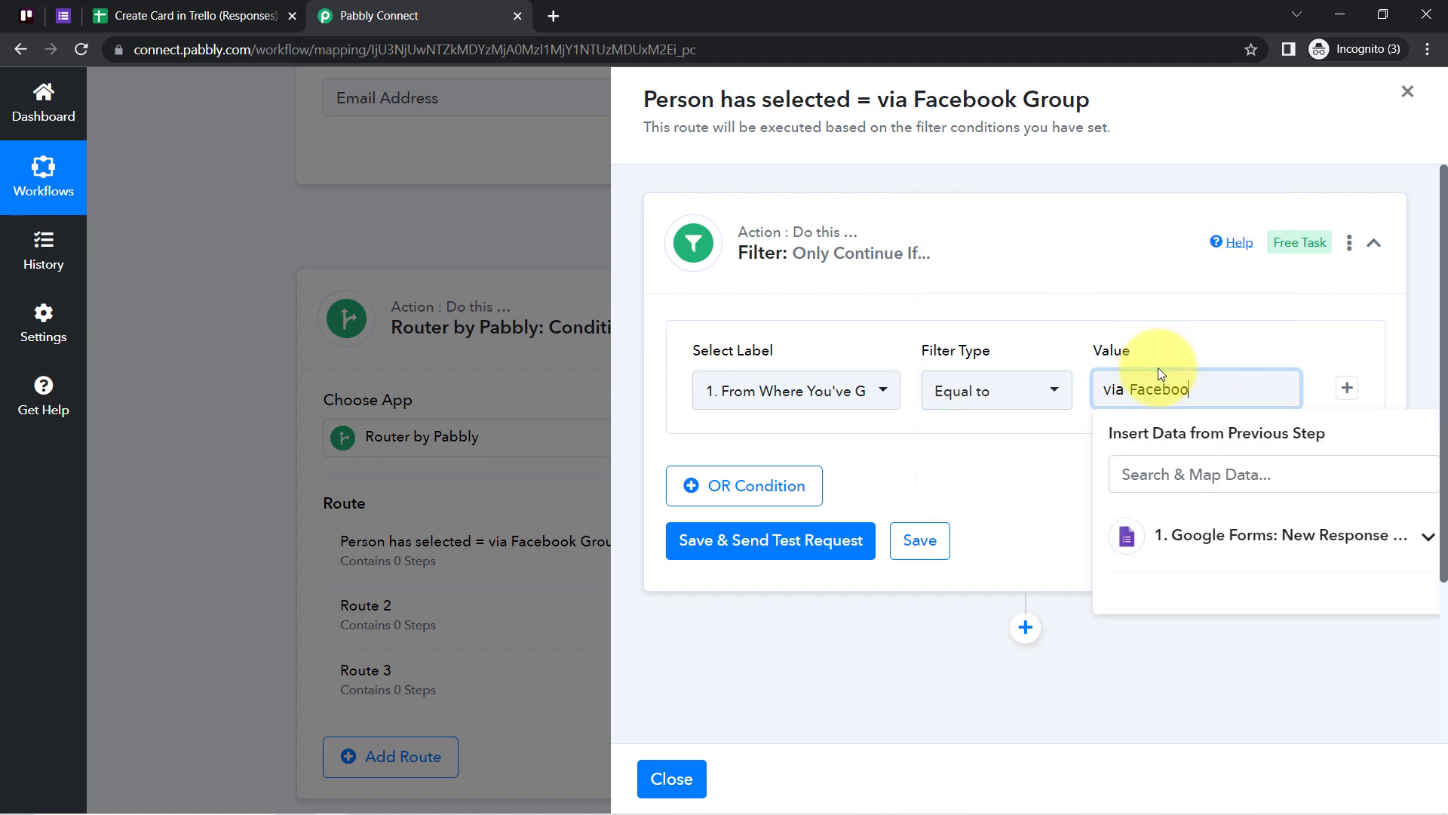
pyautogui.write(' Facebook ')
pyautogui.write('Gpu')
pyautogui.write('p')
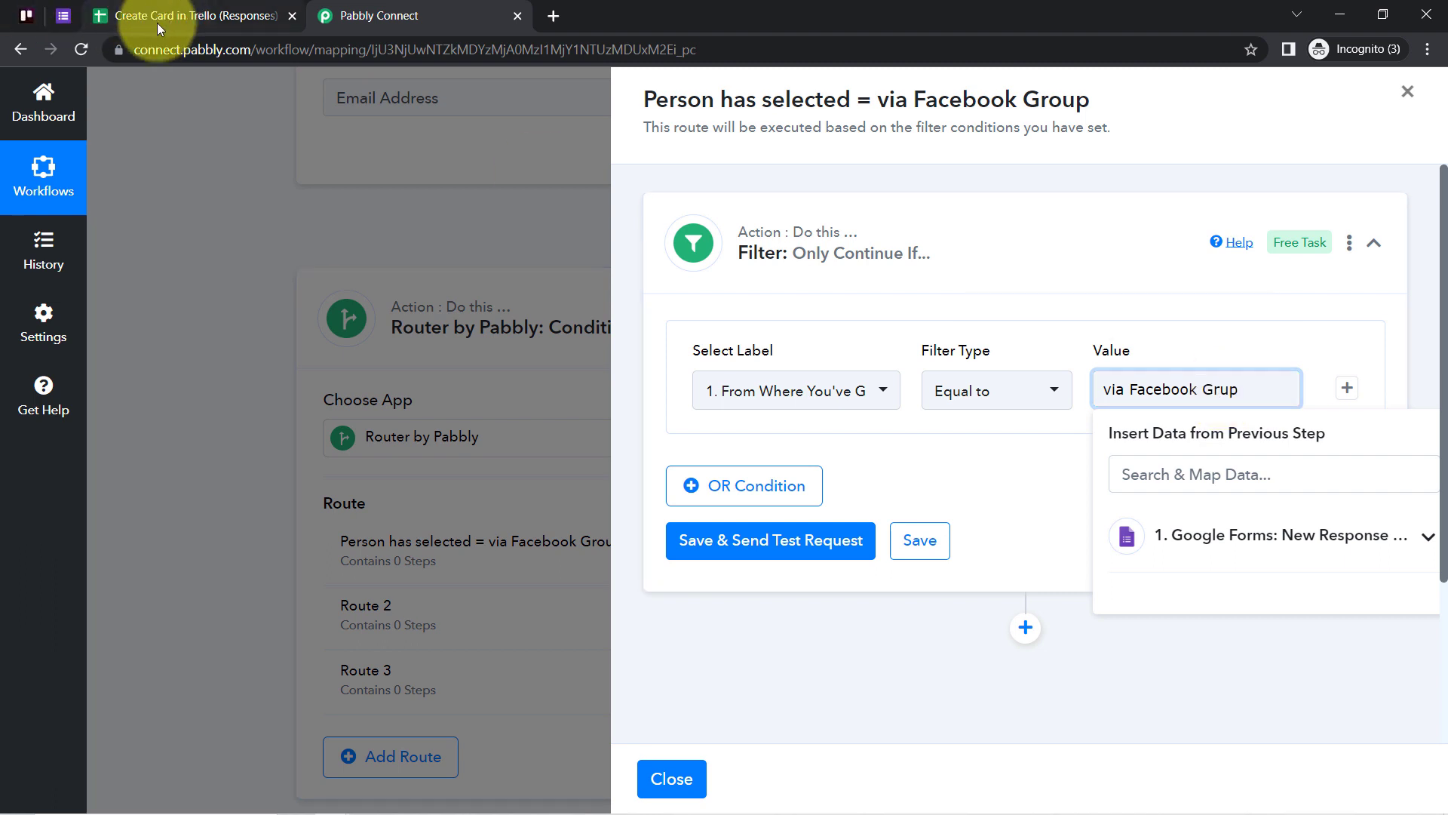
pyautogui.write('o')
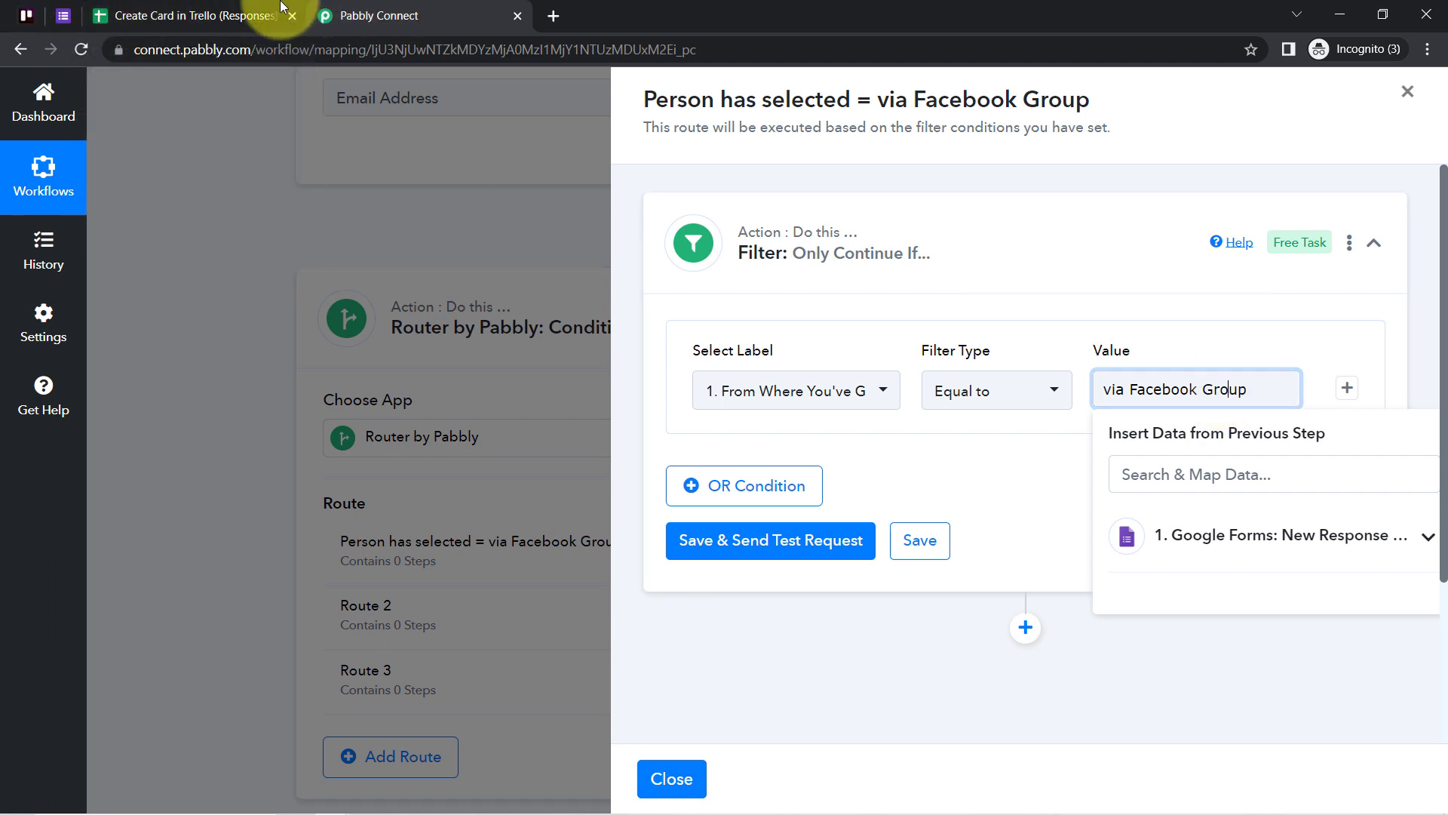
# - Check the wording of the options for "From where you've got to know about us?" in Google Forms, and return to Pabbly Connect
pyautogui.click(63, 15)
pyautogui.scroll(-5, 496, 239)
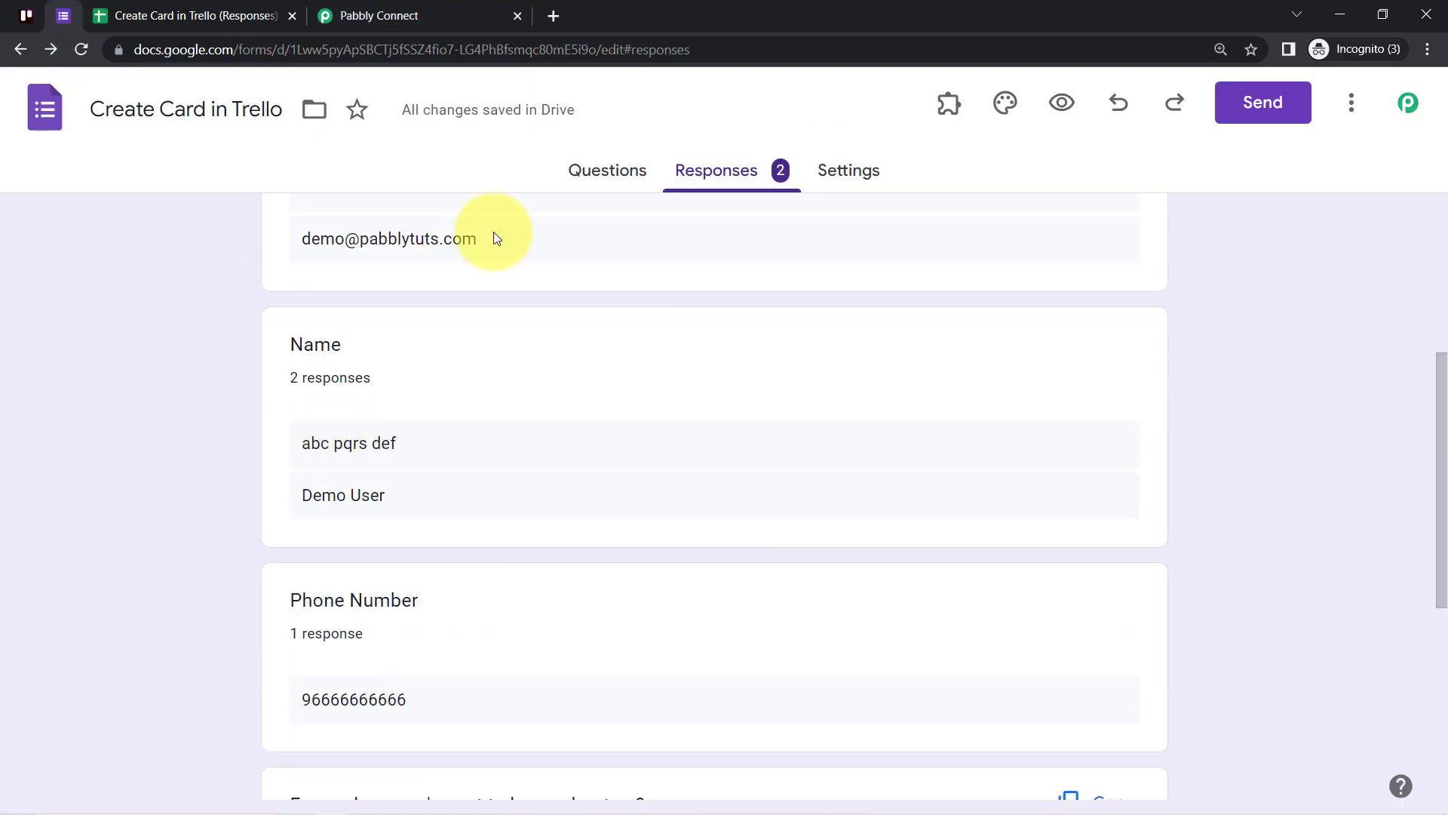
pyautogui.click(578, 189)
pyautogui.scroll(-7, 422, 528)
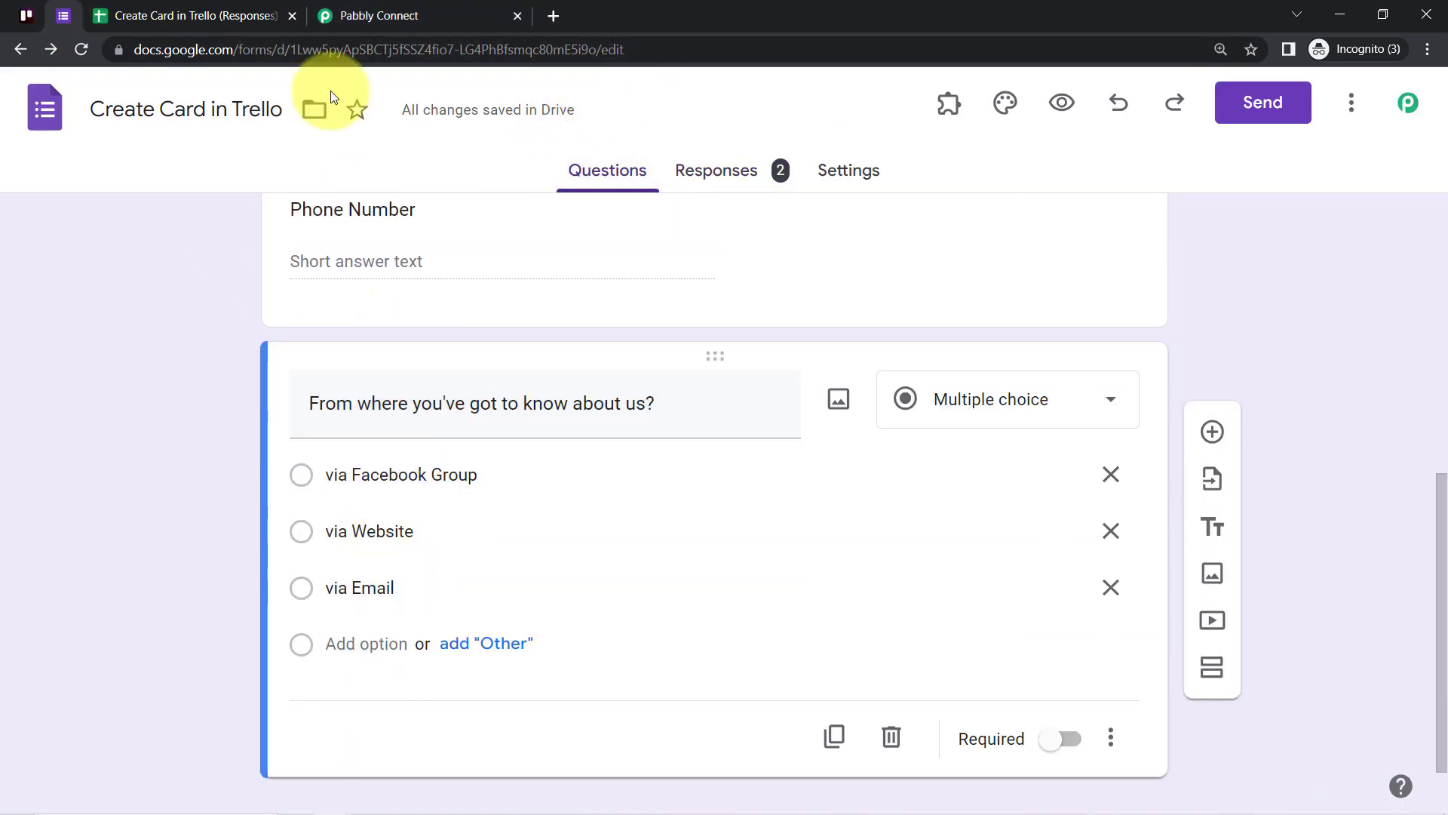
pyautogui.click(377, 15)
# - Save the Facebook Group route's filter, send a test request, and check the response message
pyautogui.click(1157, 299)
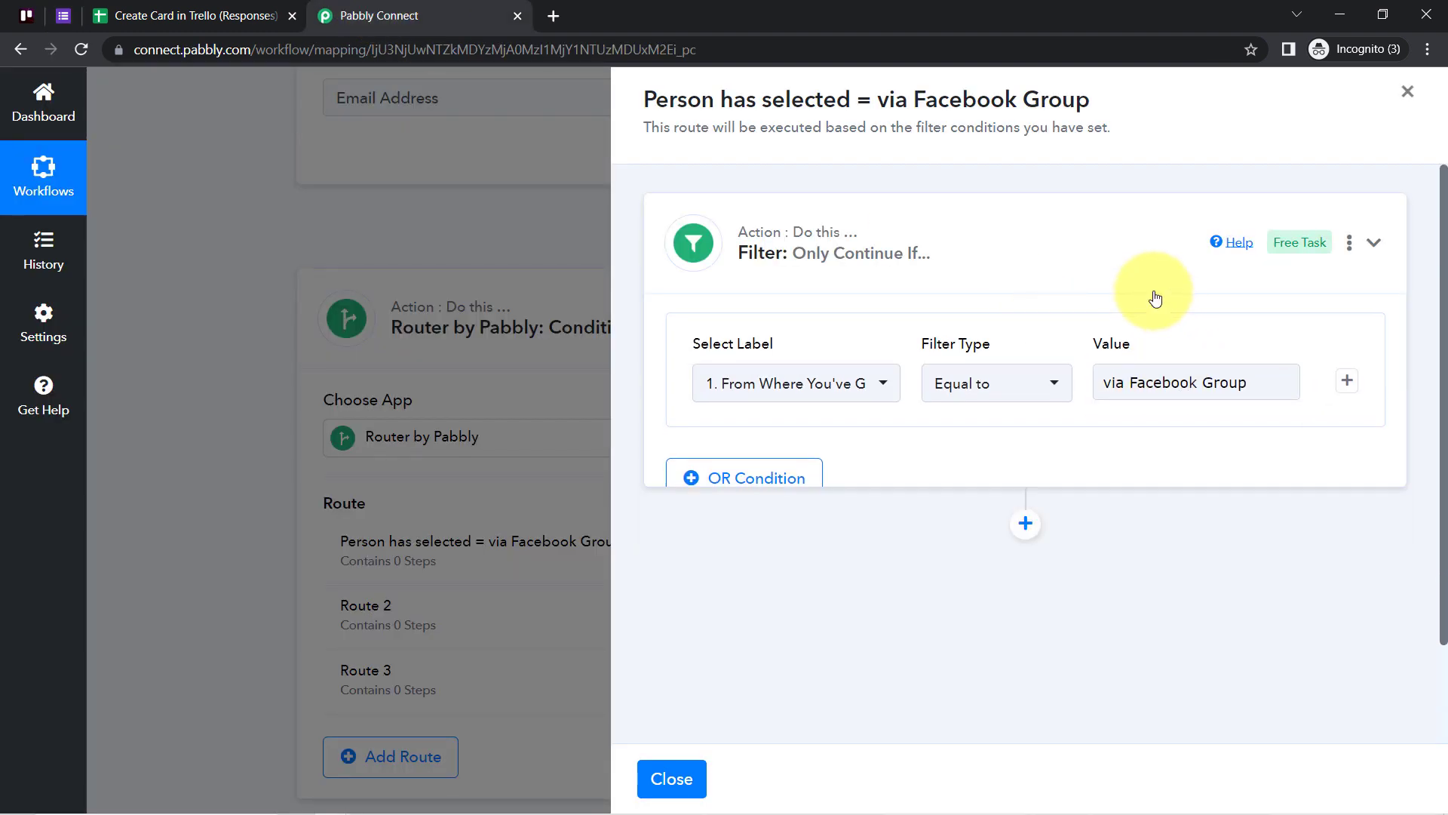
pyautogui.click(1099, 258)
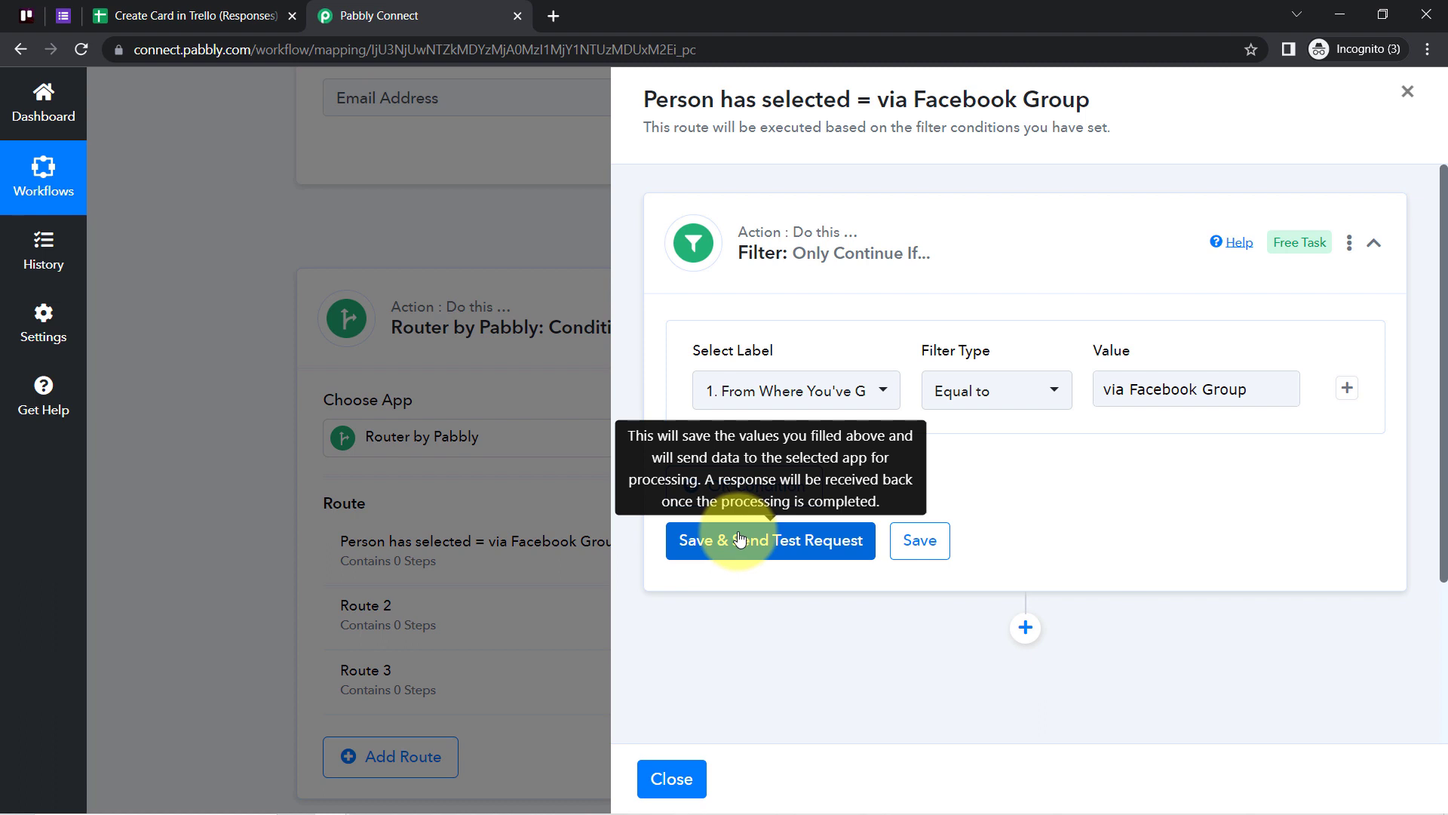
pyautogui.click(818, 554)
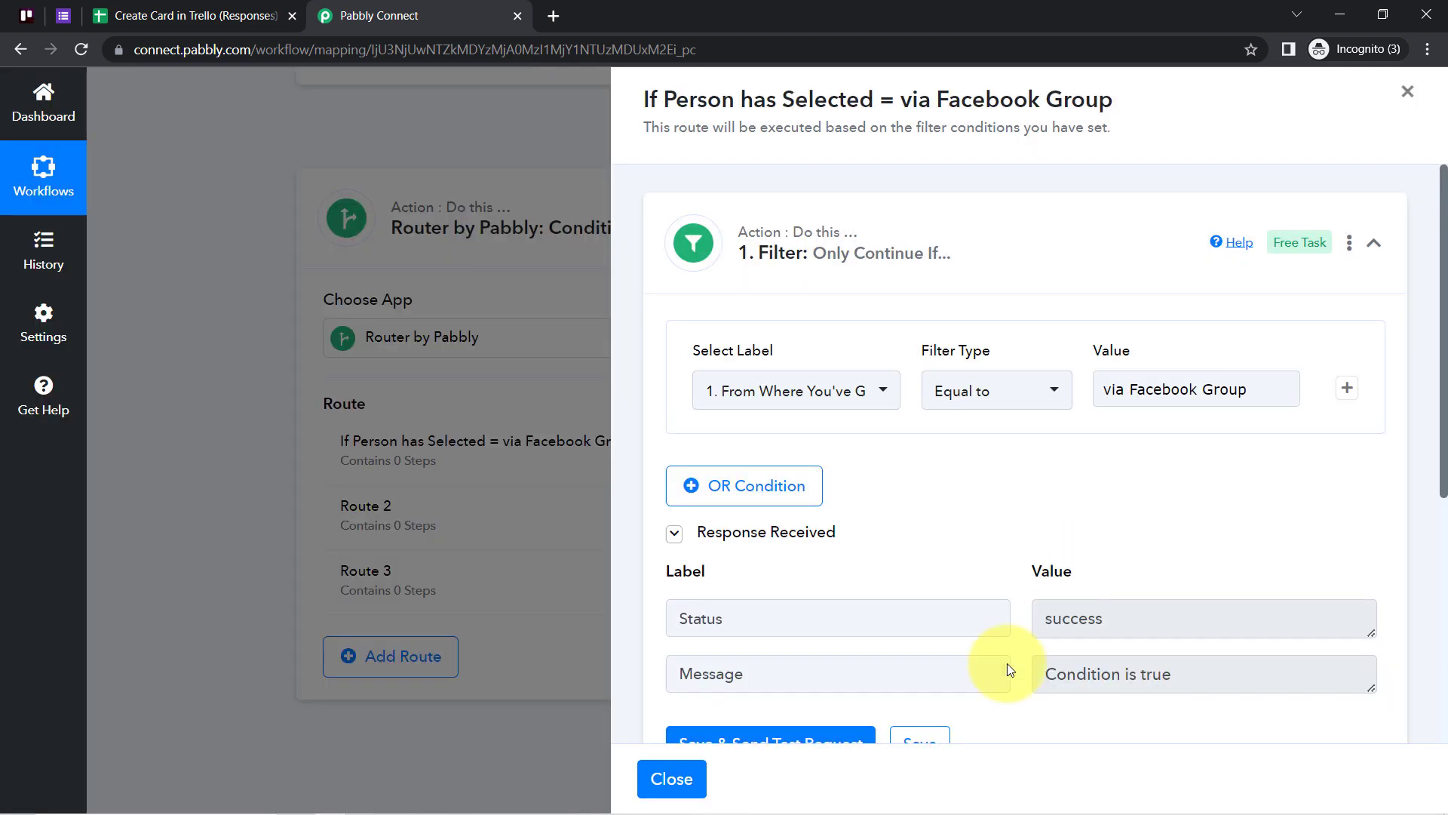
pyautogui.moveTo(1087, 671); pyautogui.dragTo(1209, 664)
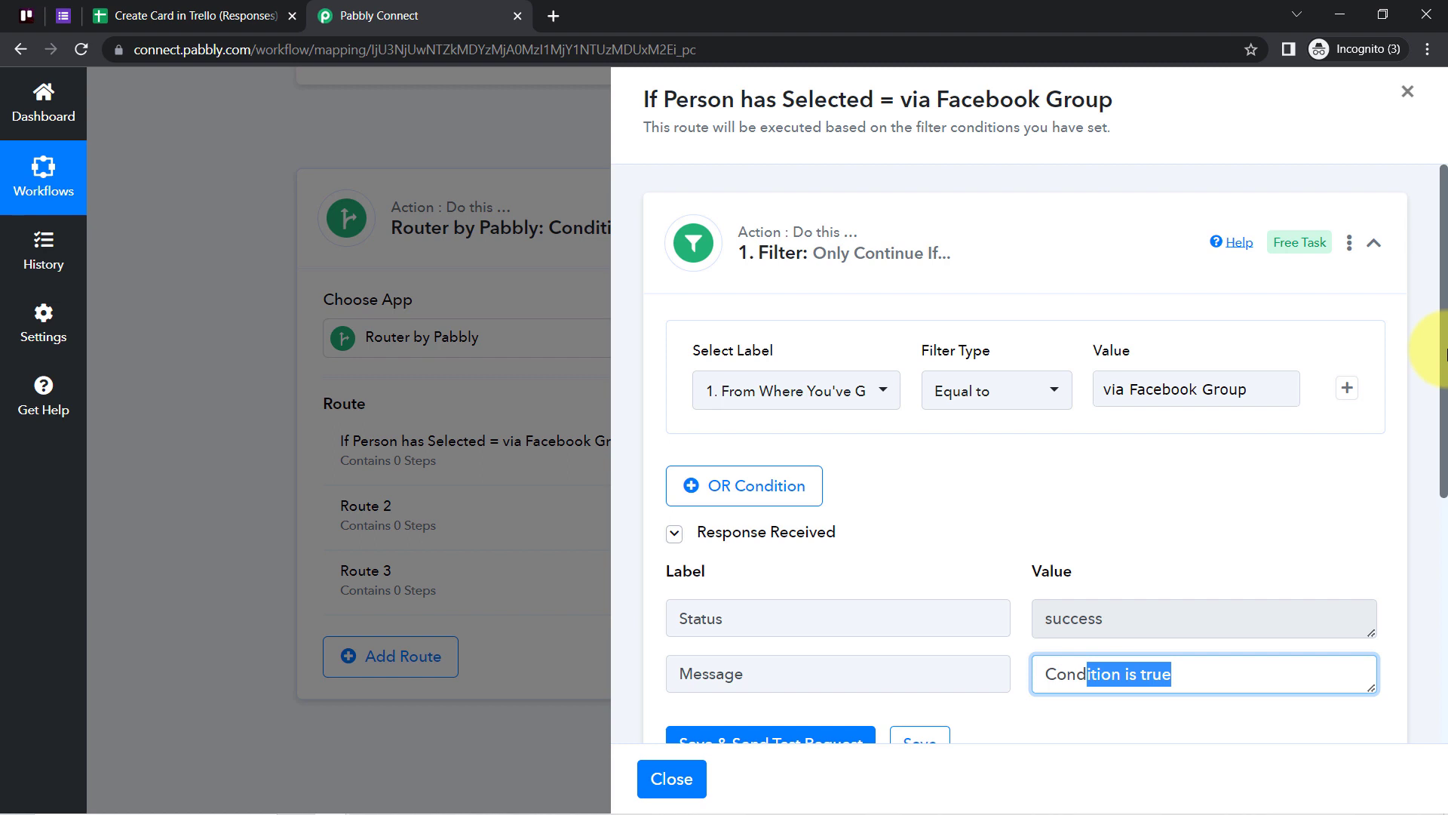
# - Add Trello as the action application below the filter in the Facebook Group route, after checking the lists on the Trello board
pyautogui.moveTo(1444, 351); pyautogui.dragTo(1433, 562)
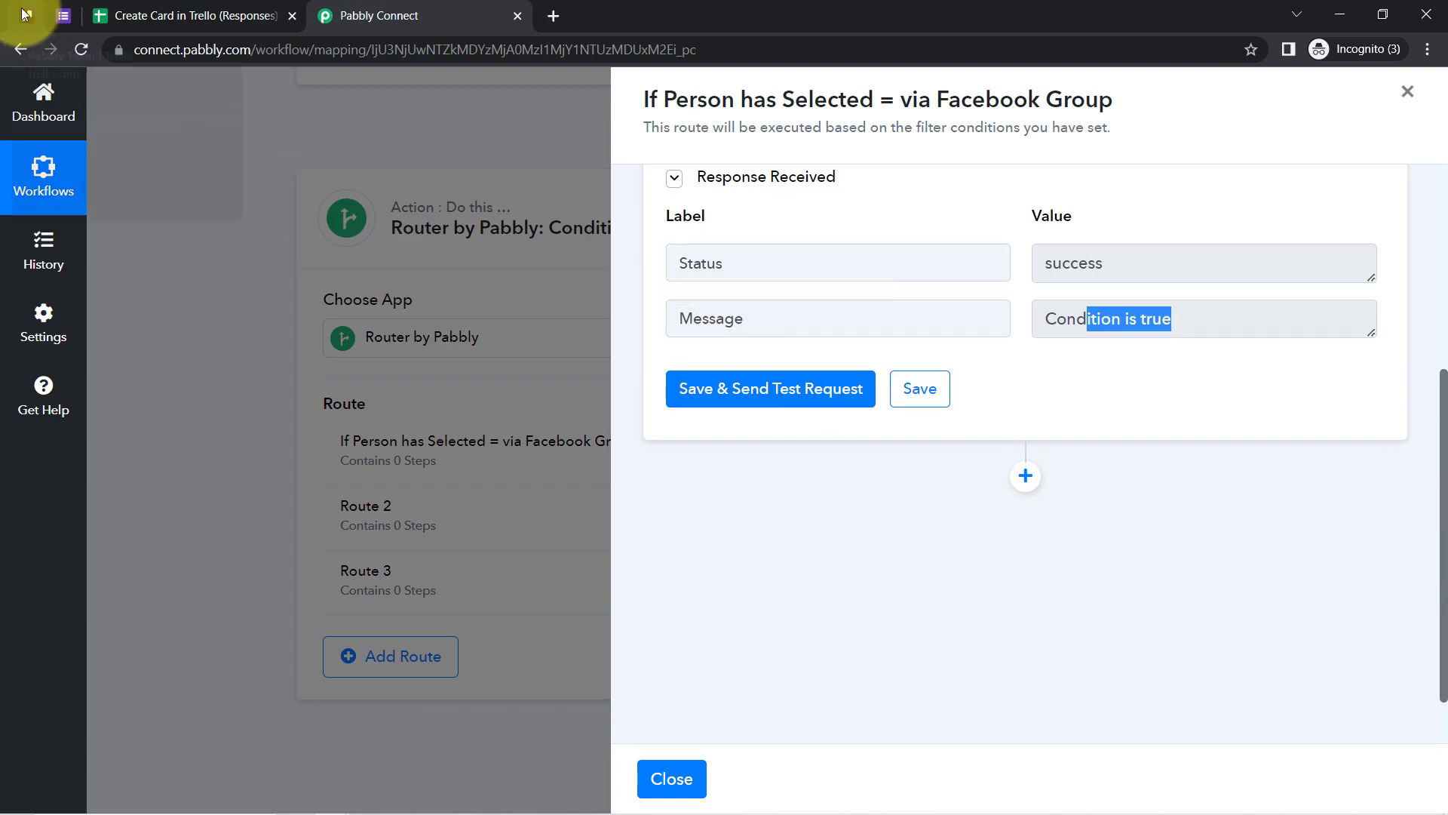
pyautogui.click(24, 14)
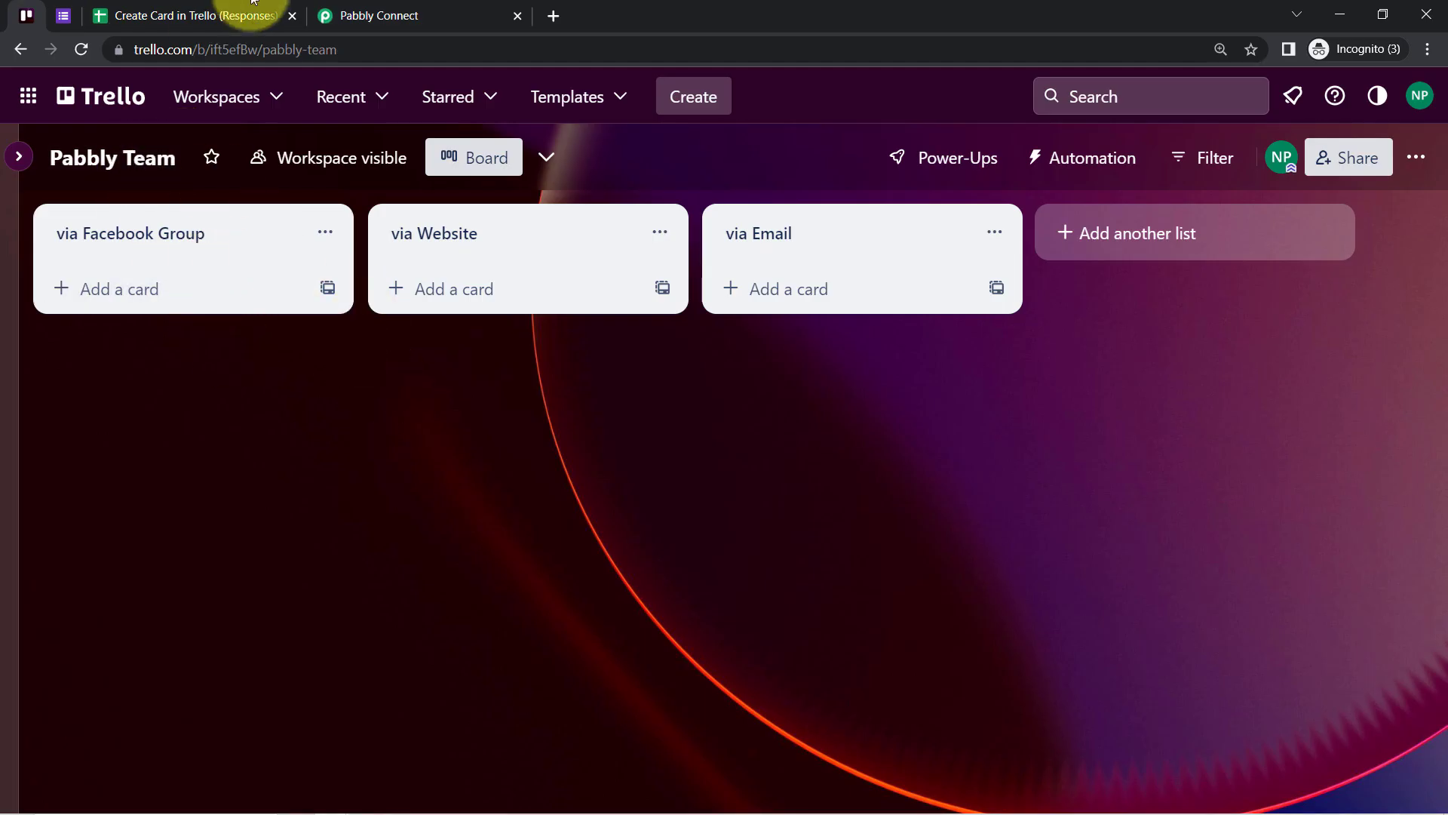
pyautogui.click(325, 14)
pyautogui.scroll(-1, 836, 374)
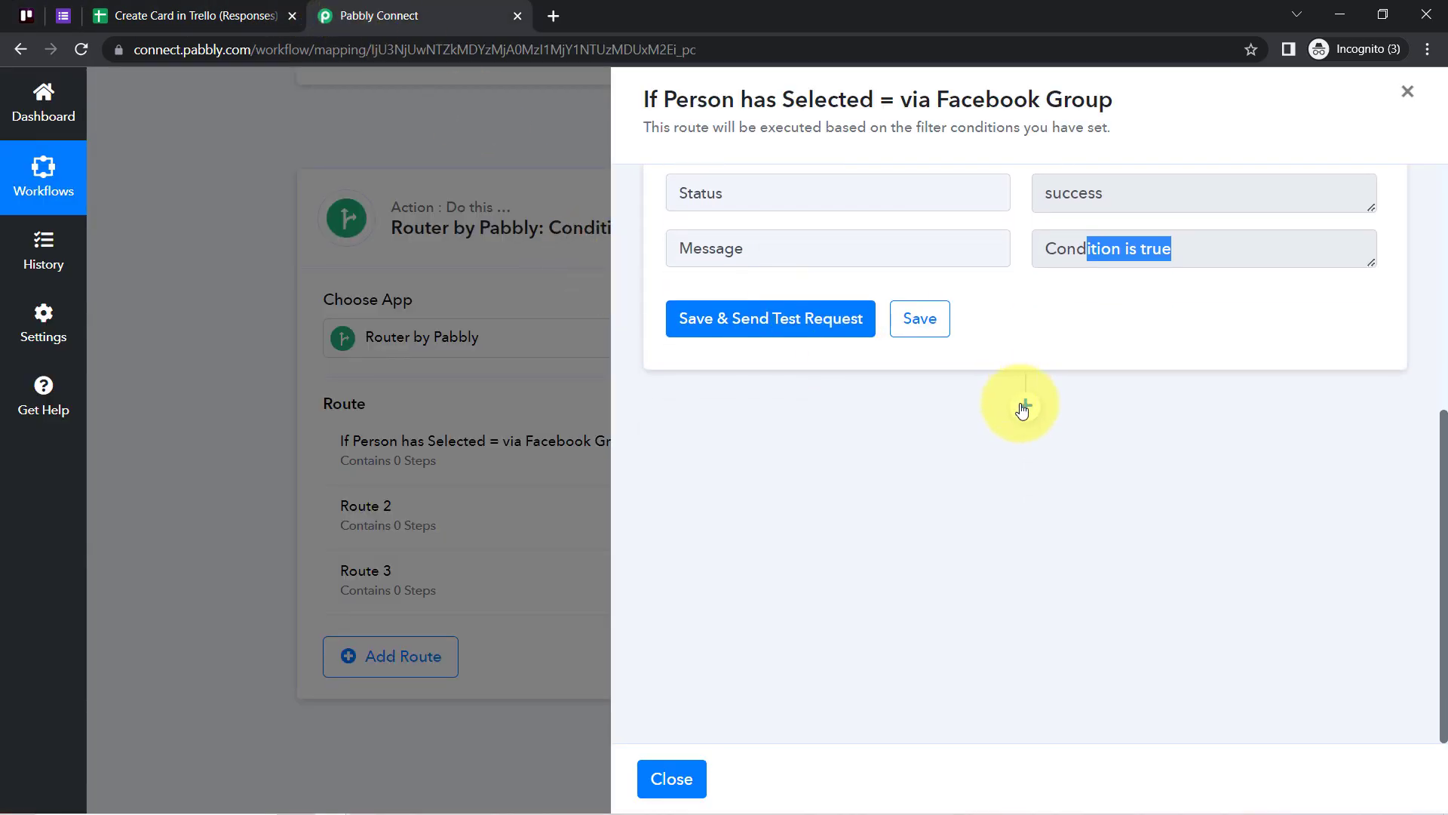
pyautogui.click(1026, 406)
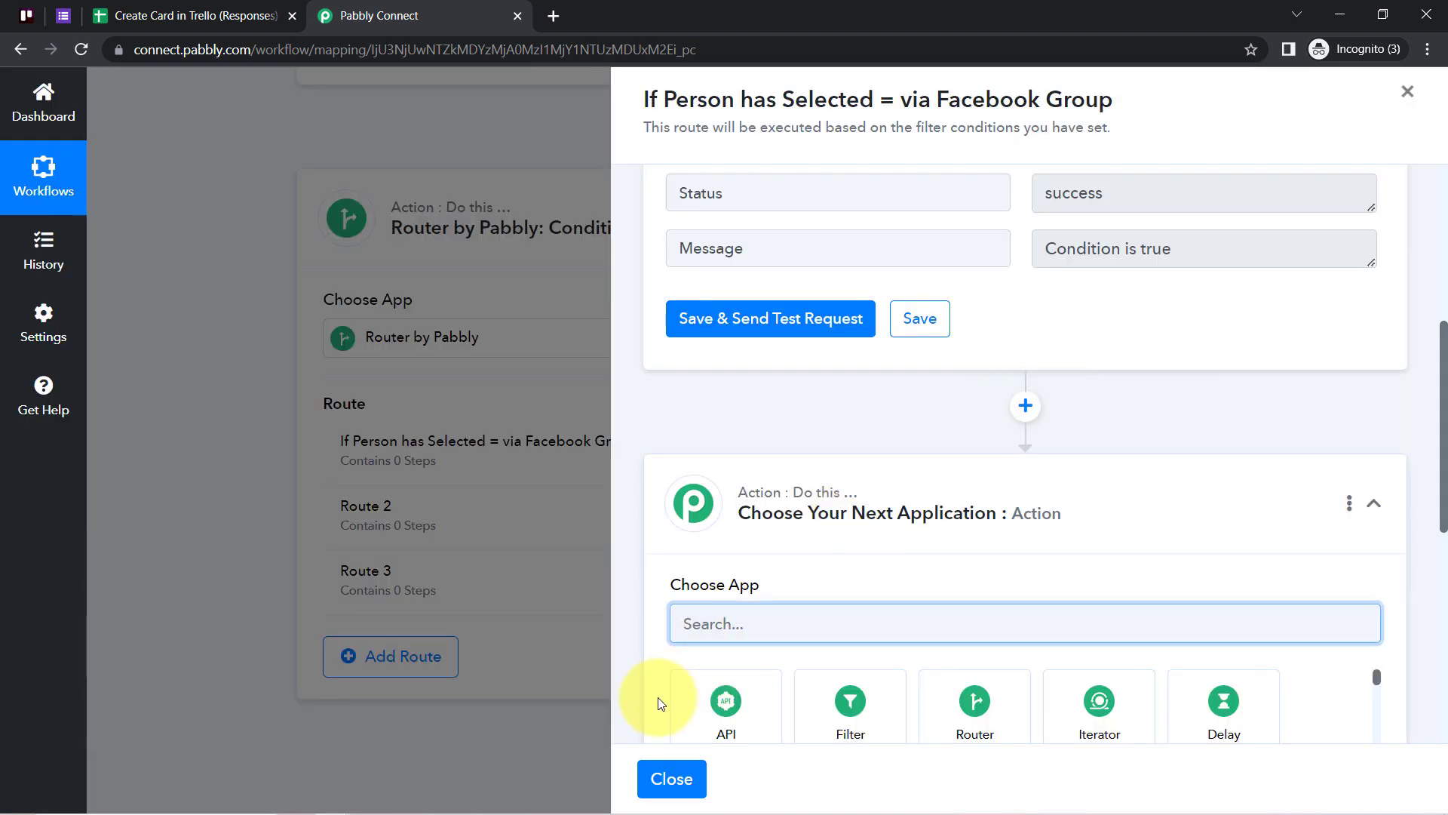
pyautogui.click(717, 630)
pyautogui.write('trell')
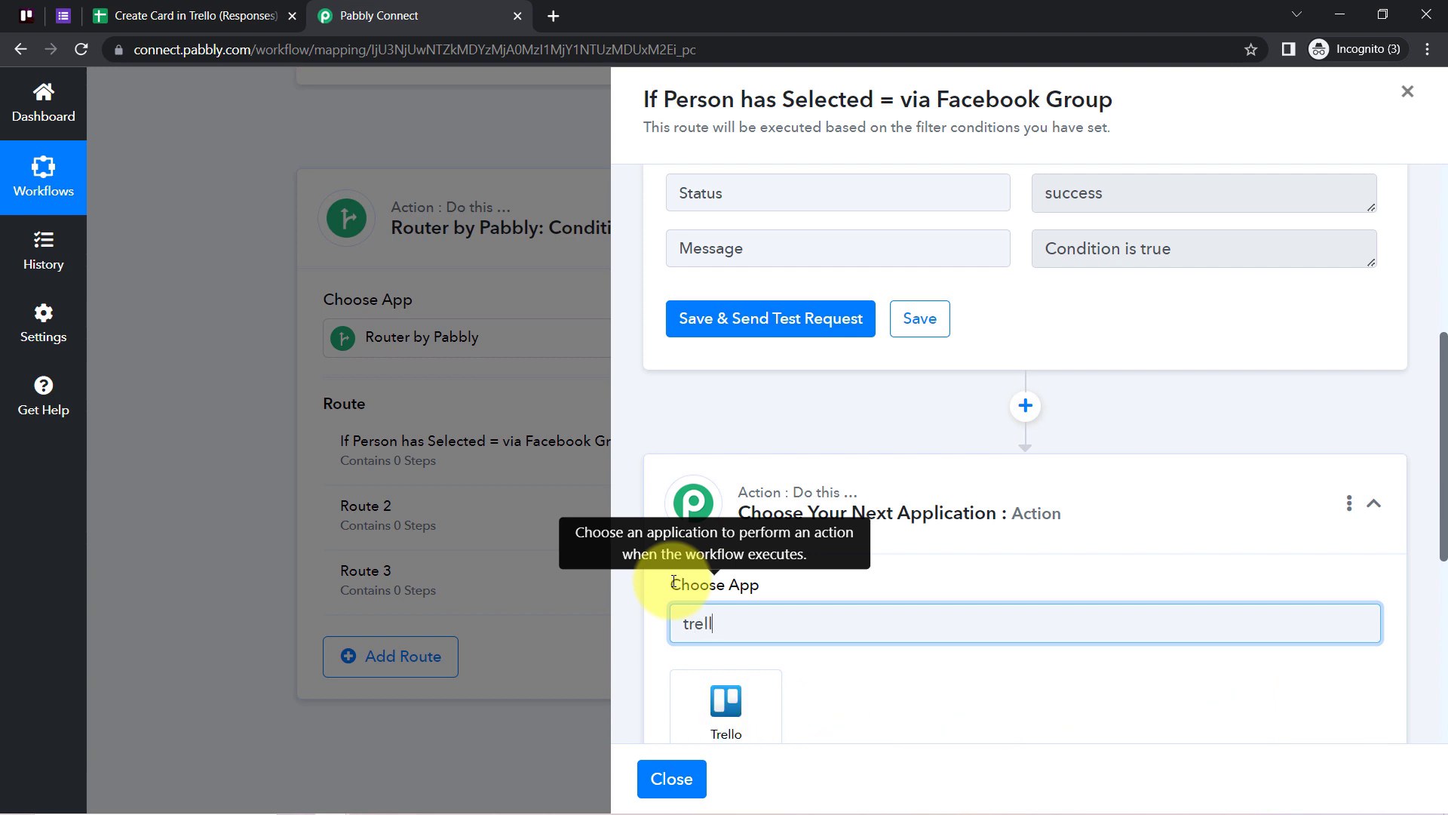
pyautogui.click(724, 723)
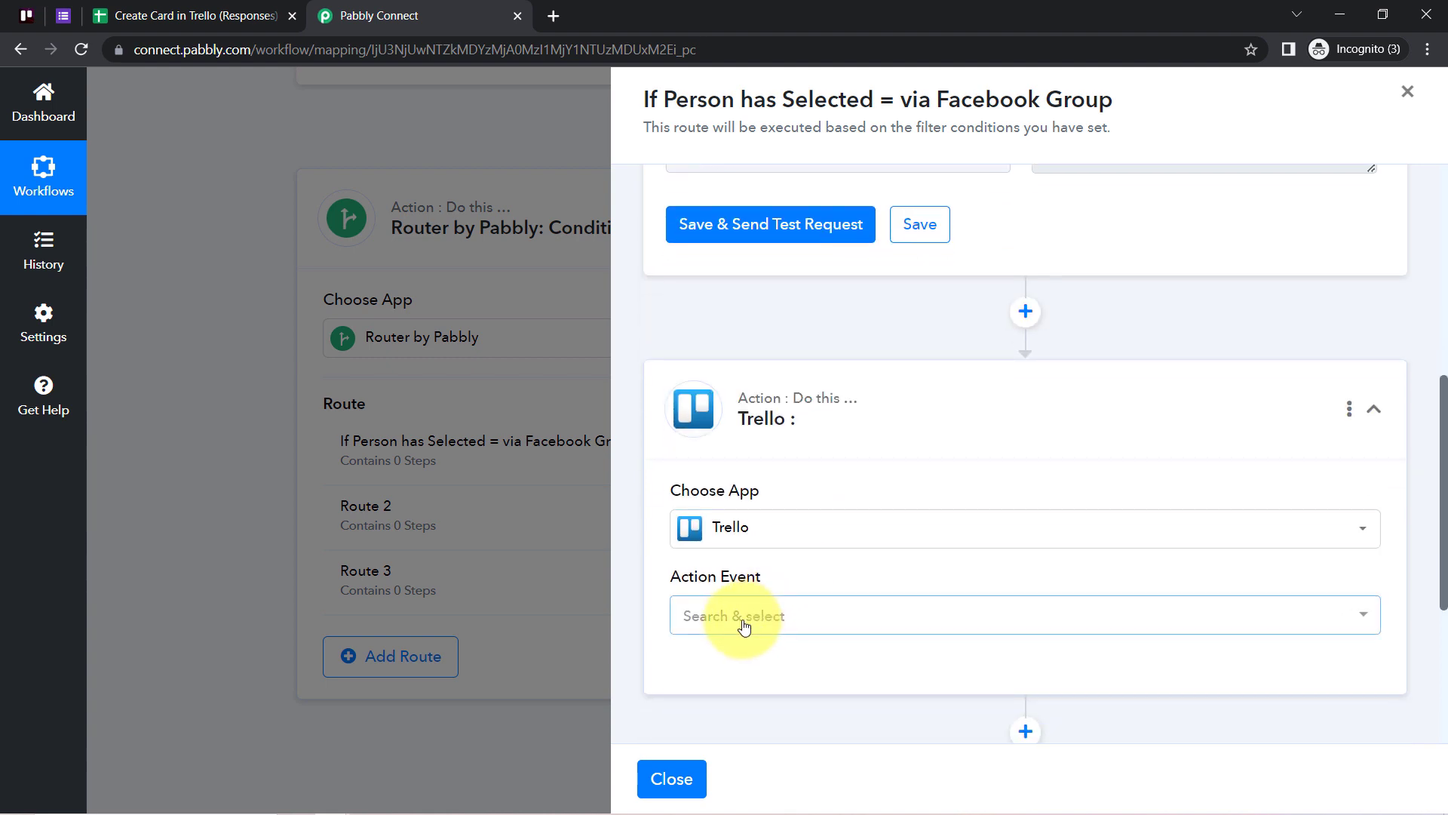
# - Choose Create a Card (With Plain Text type Description) as the Trello action event
pyautogui.click(743, 625)
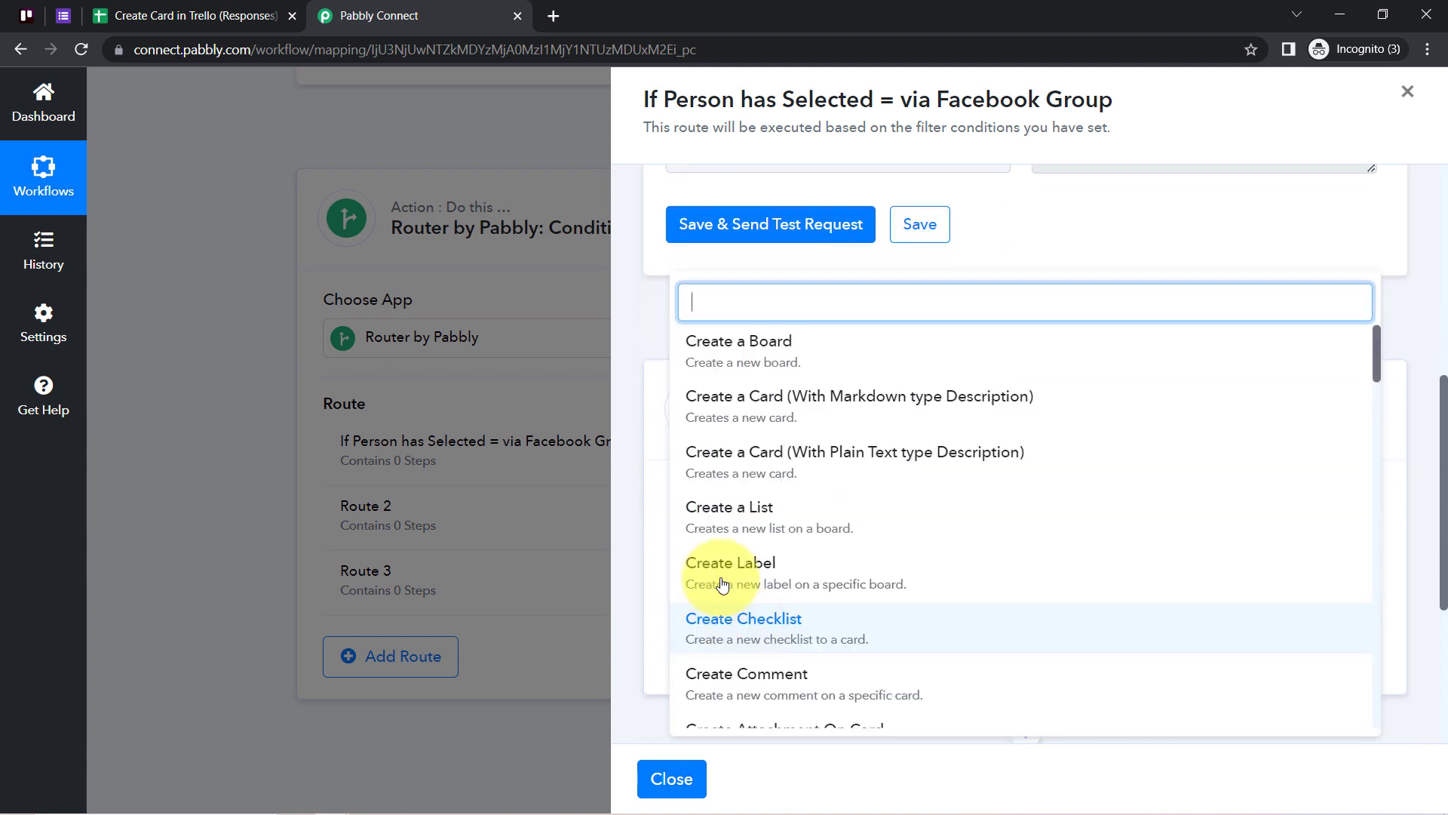
pyautogui.click(799, 415)
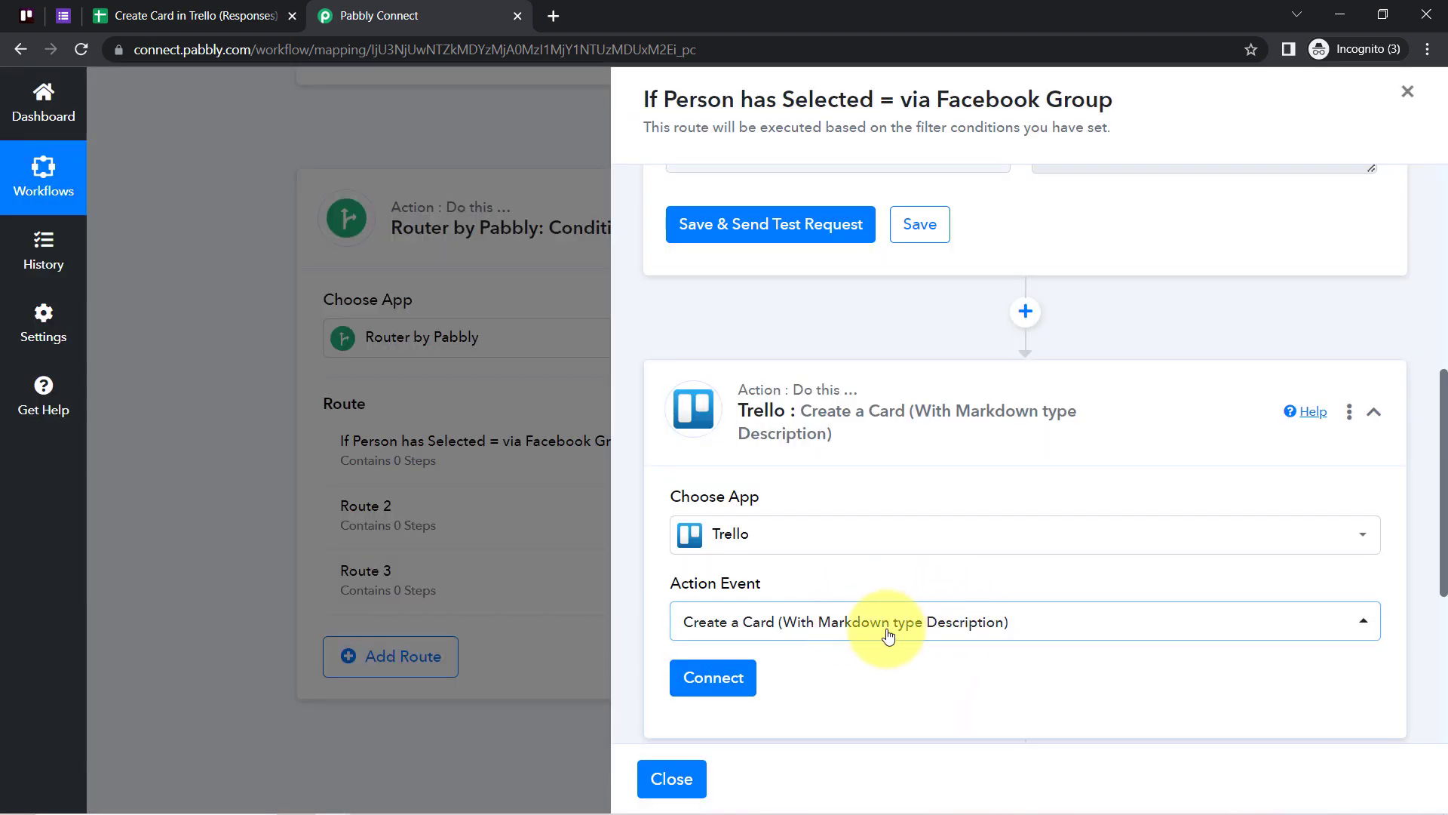
pyautogui.click(888, 636)
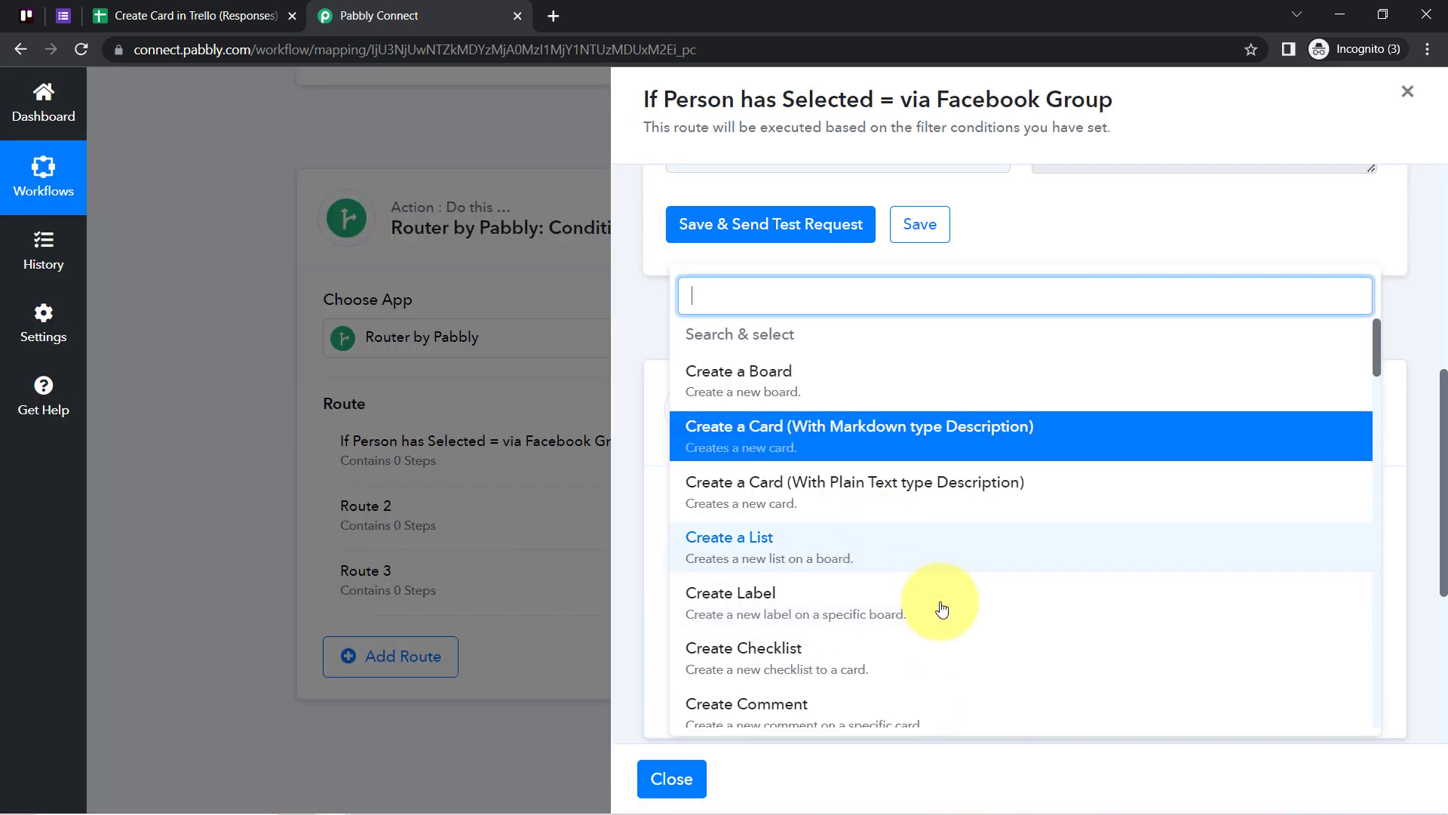
pyautogui.click(860, 511)
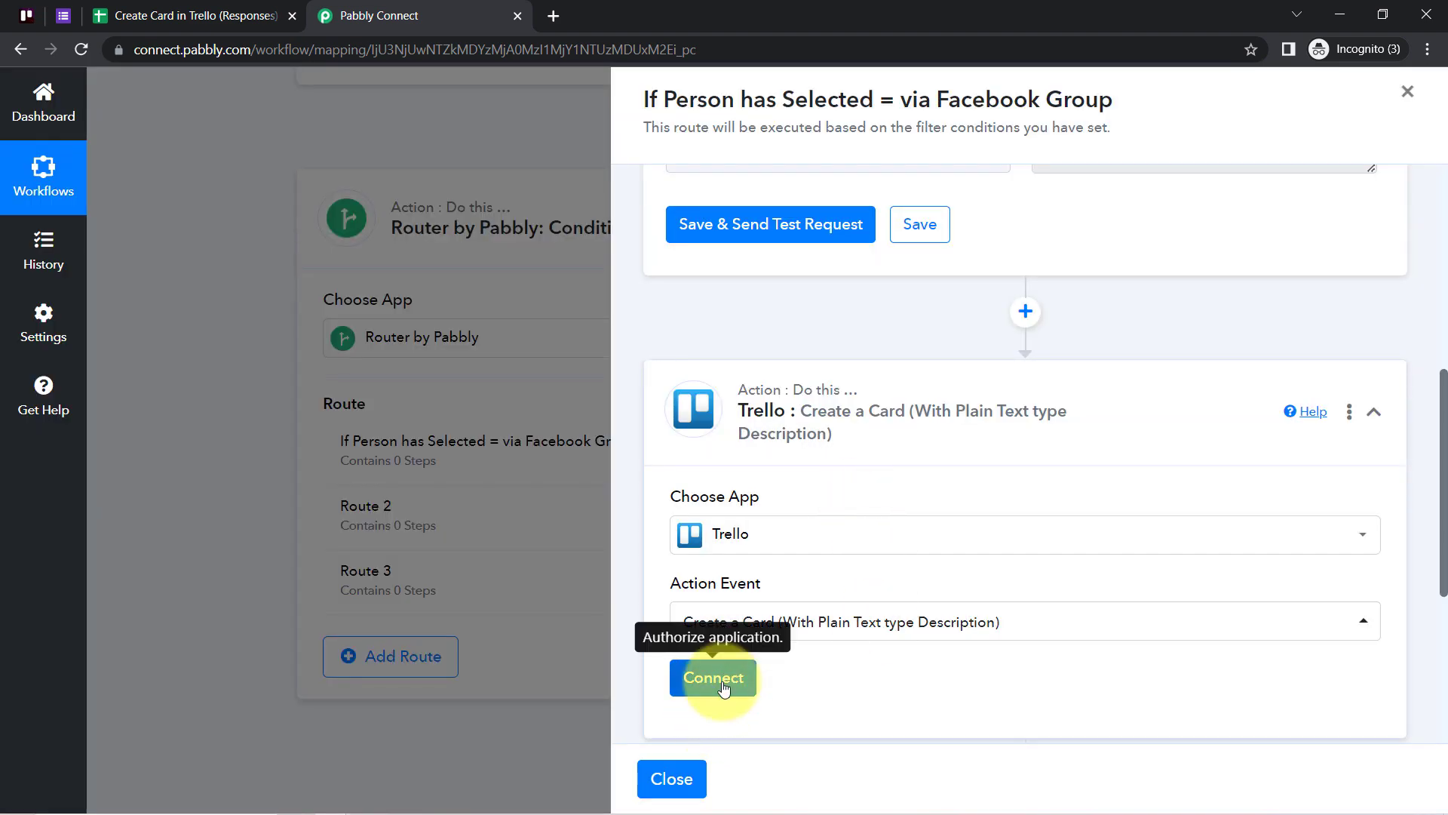
# - Start a new Trello connection for the action and open Trello's Developer API Keys page from the credentials note
pyautogui.click(722, 688)
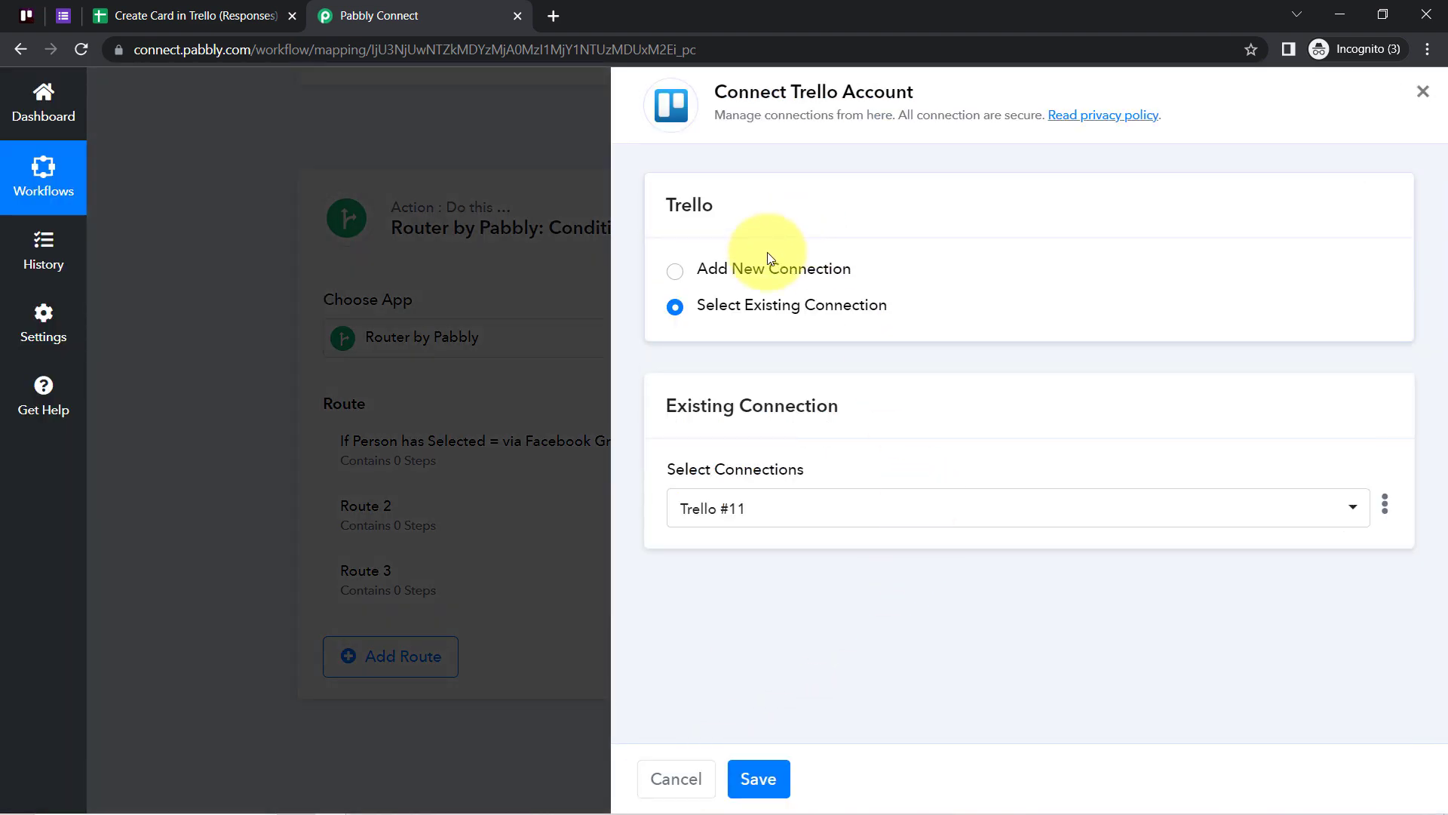
pyautogui.click(776, 272)
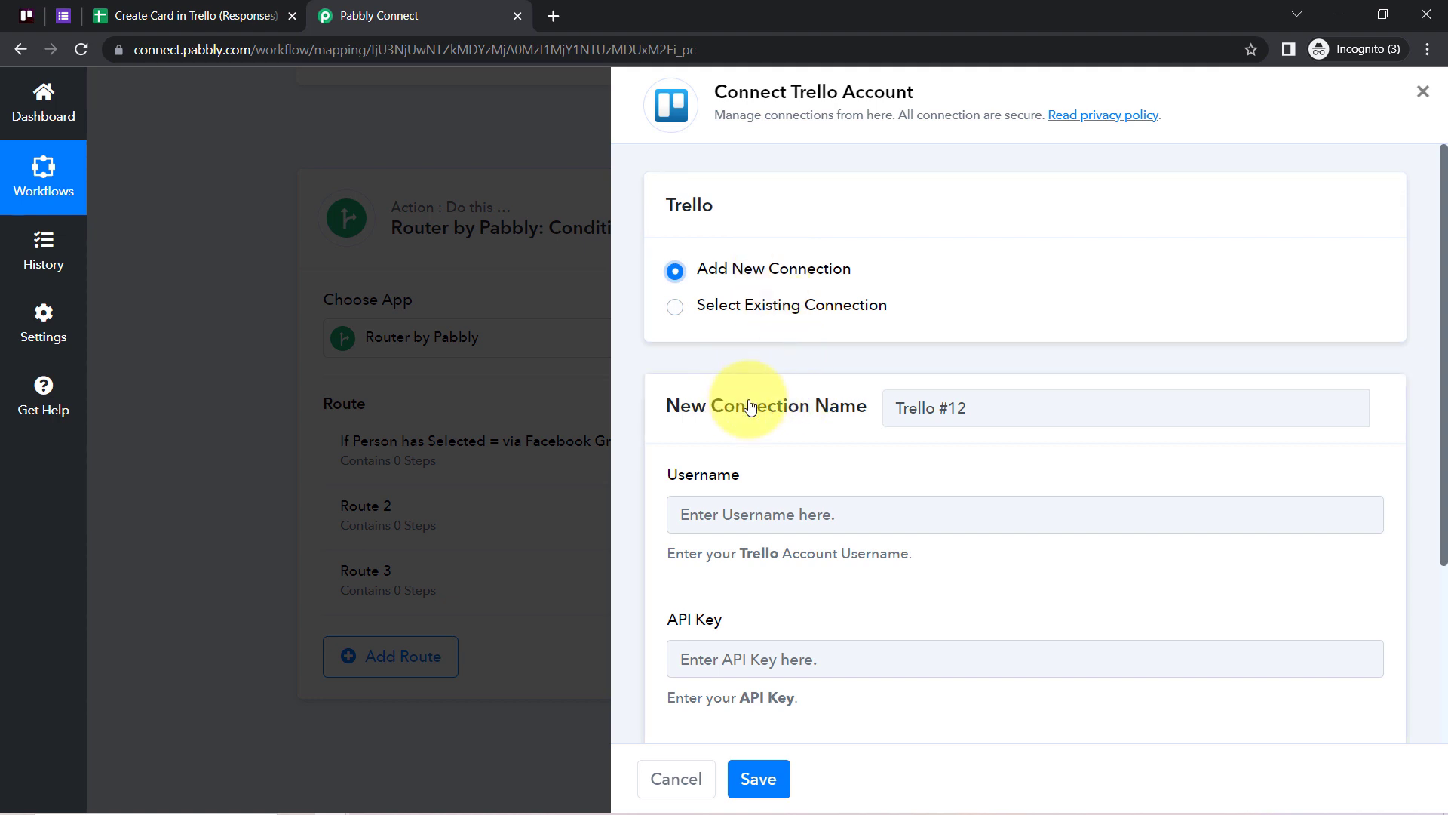
pyautogui.scroll(-1, 747, 396)
pyautogui.moveTo(685, 384); pyautogui.dragTo(743, 381)
pyautogui.scroll(-2, 763, 420)
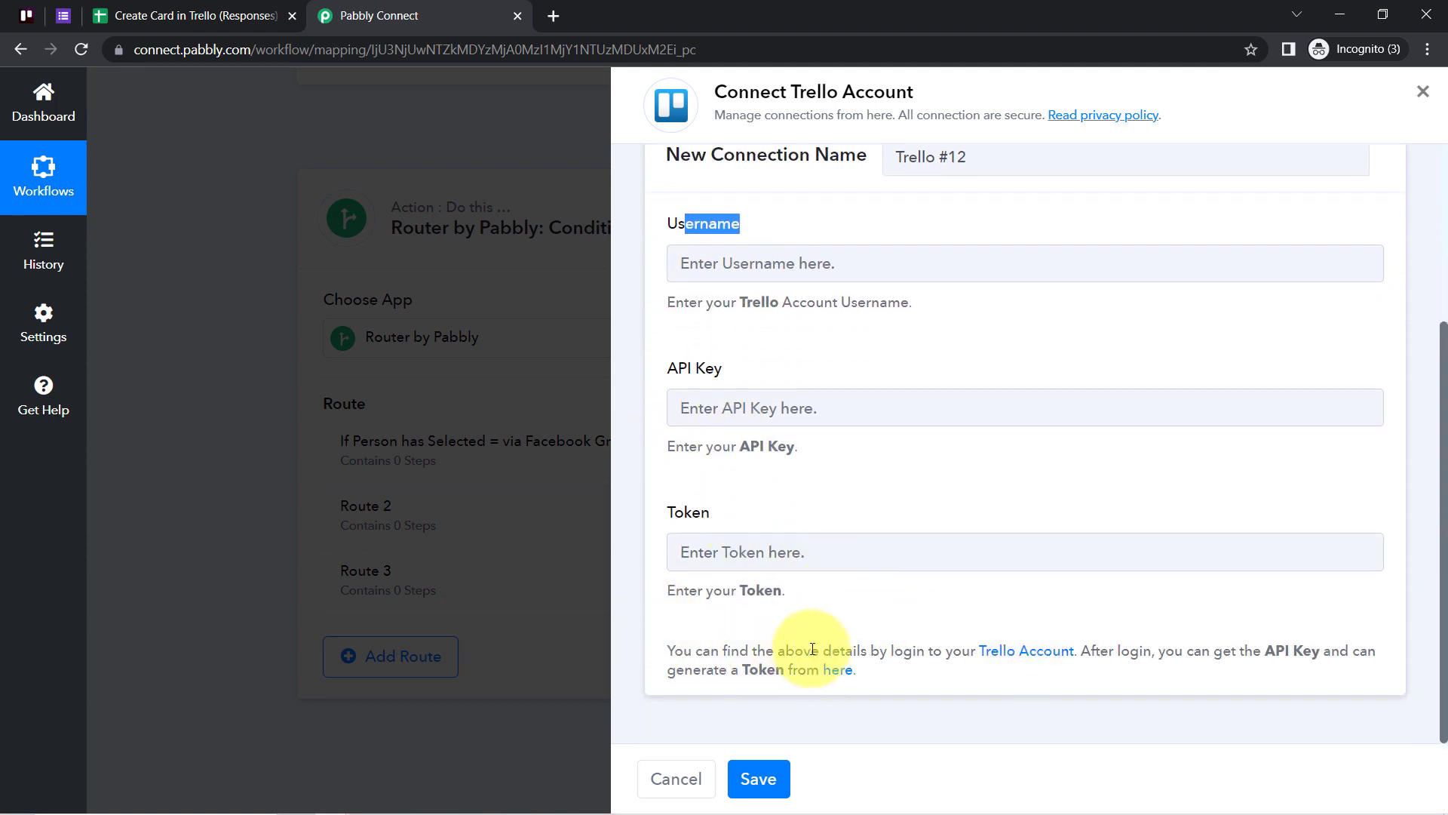
pyautogui.rightClick(840, 672)
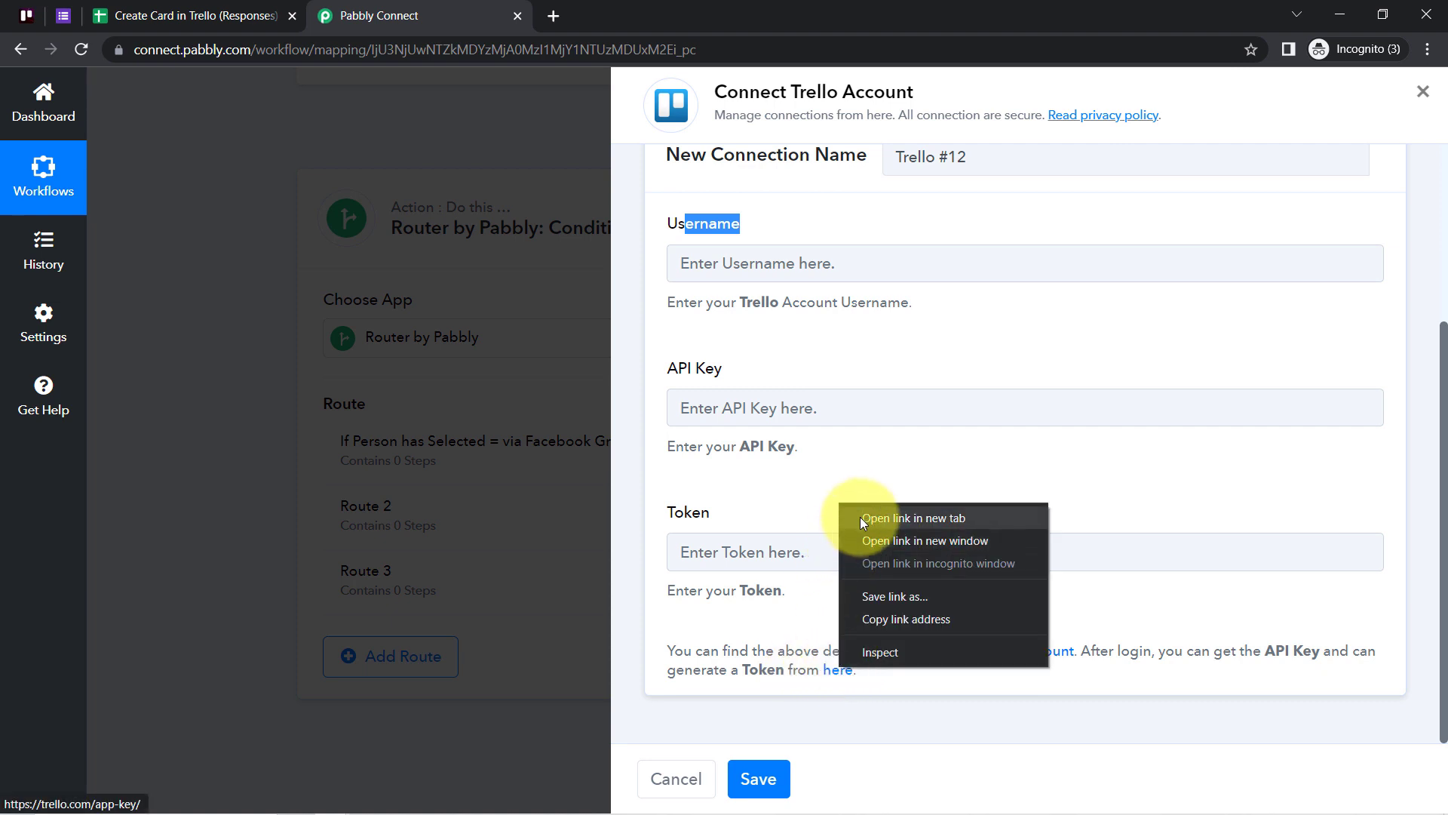
pyautogui.click(913, 518)
pyautogui.click(613, 9)
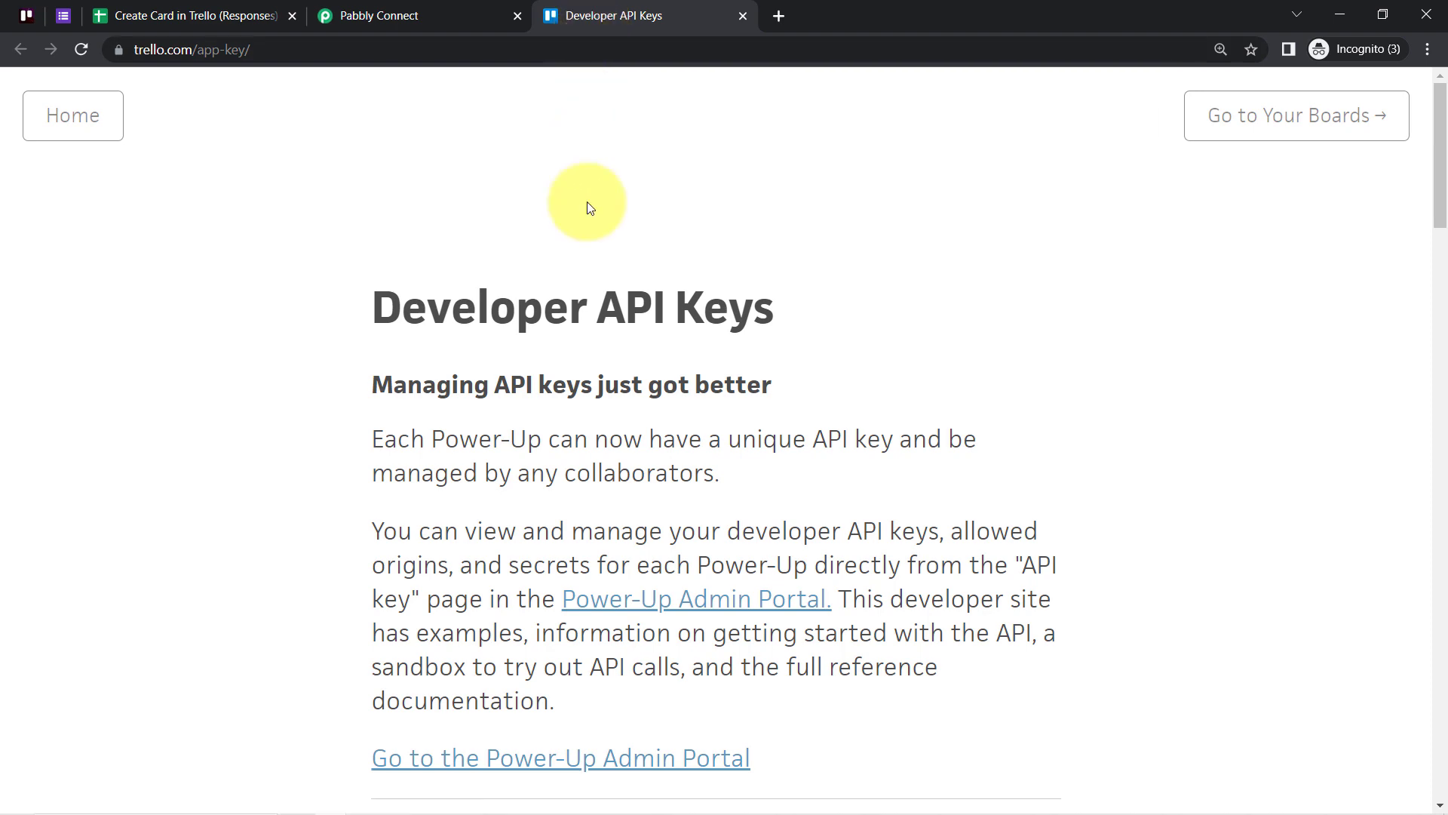
# - Copy the personal key from Trello and paste it into the connection's API Key field in Pabbly Connect
pyautogui.scroll(-5, 638, 430)
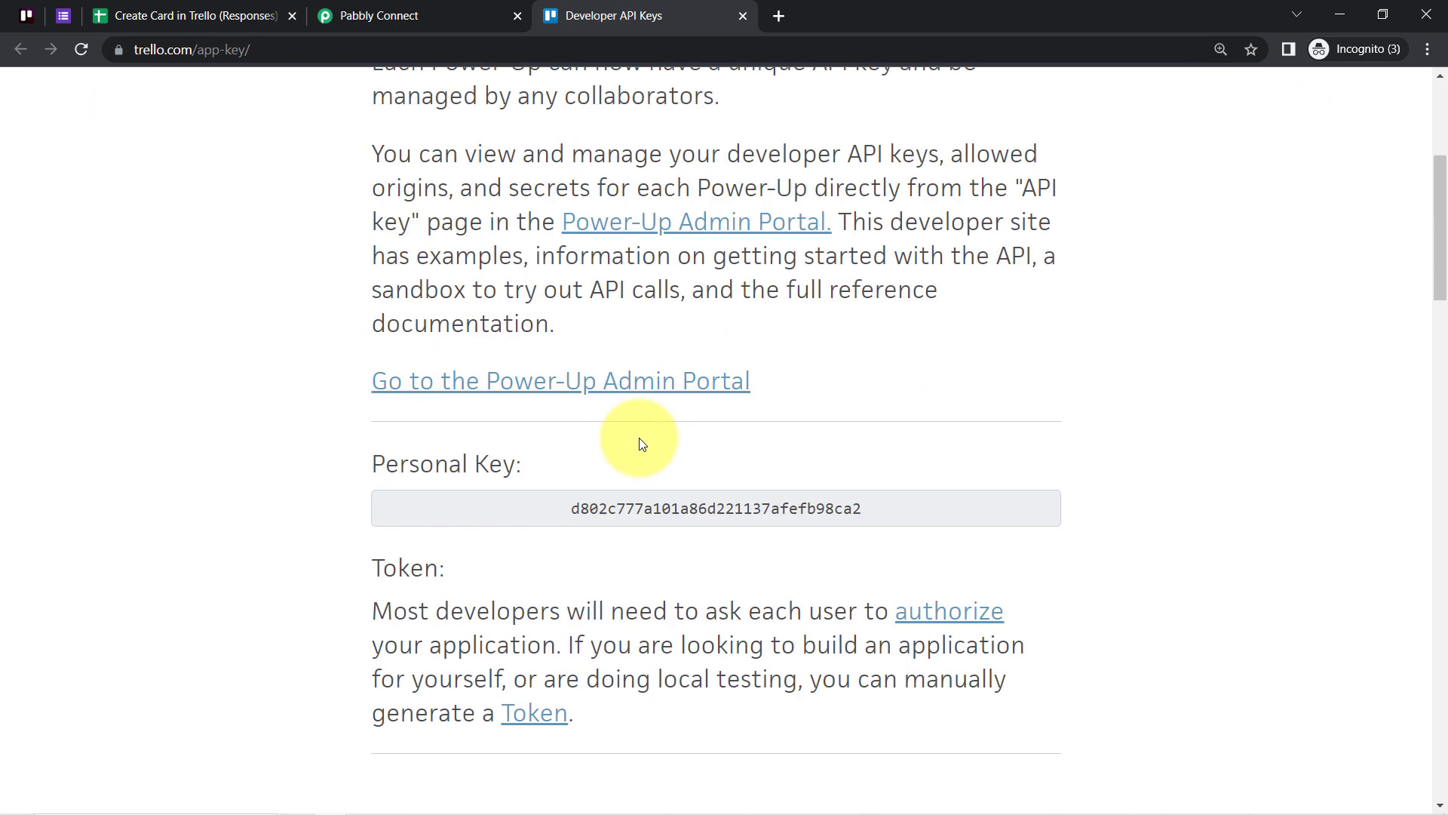
pyautogui.doubleClick(616, 507)
pyautogui.hotkey('ctrl', 'c')
pyautogui.click(379, 15)
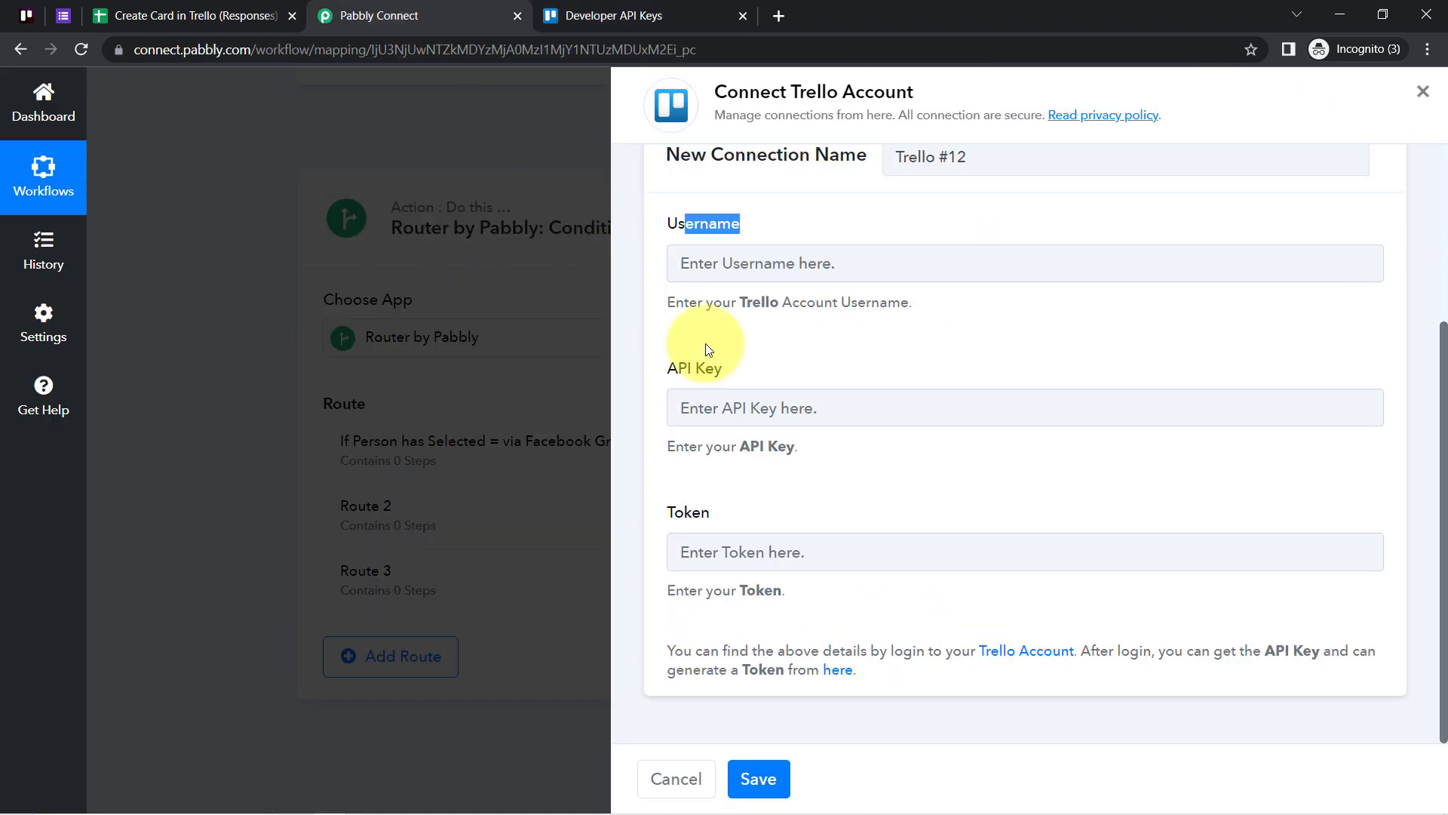
pyautogui.click(709, 400)
pyautogui.hotkey('ctrl', 'v')
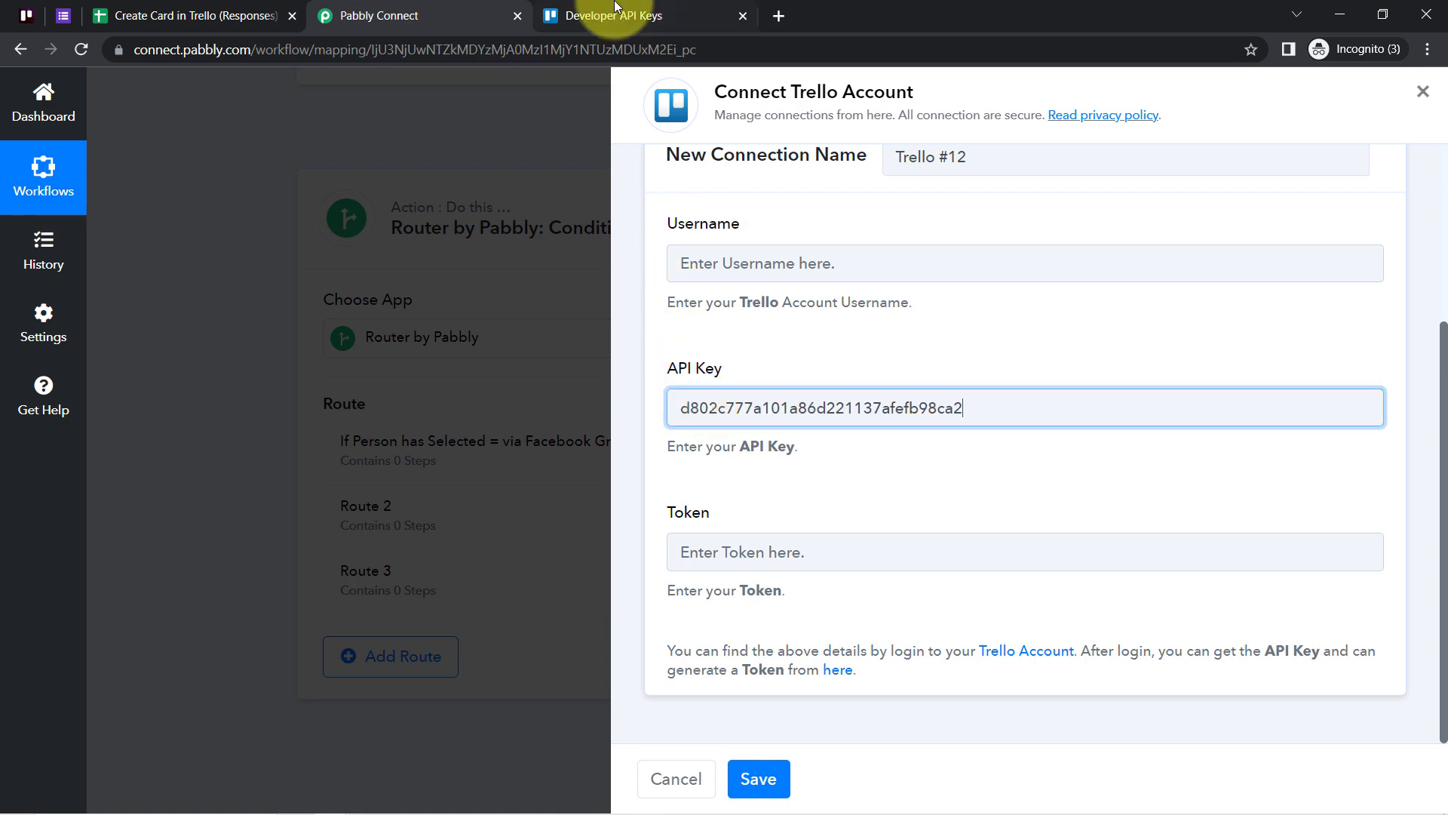
# - Generate a Trello token from the Developer API Keys page and allow Server Token access to the account
pyautogui.click(604, 15)
pyautogui.scroll(-2, 755, 564)
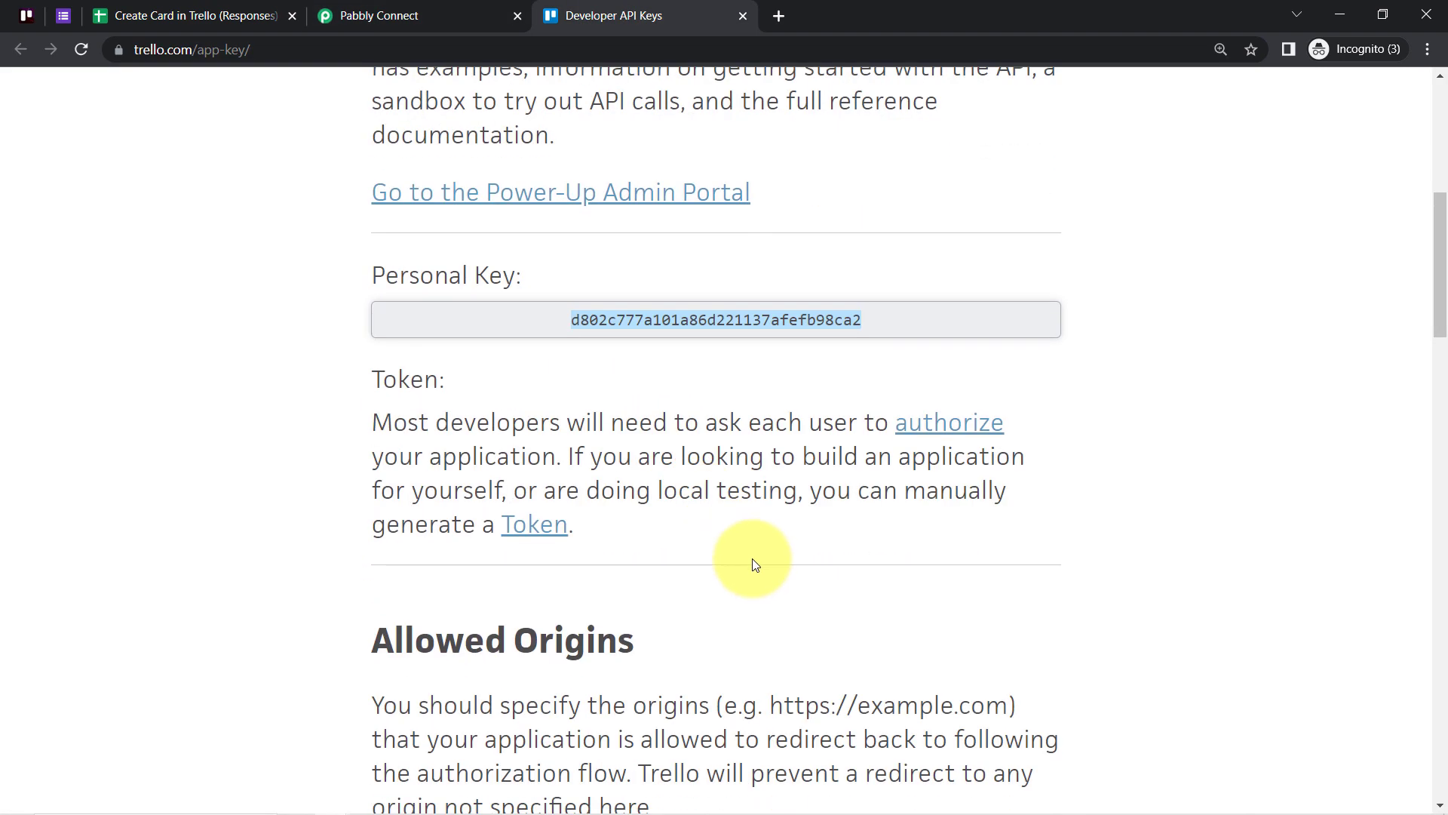
pyautogui.click(535, 523)
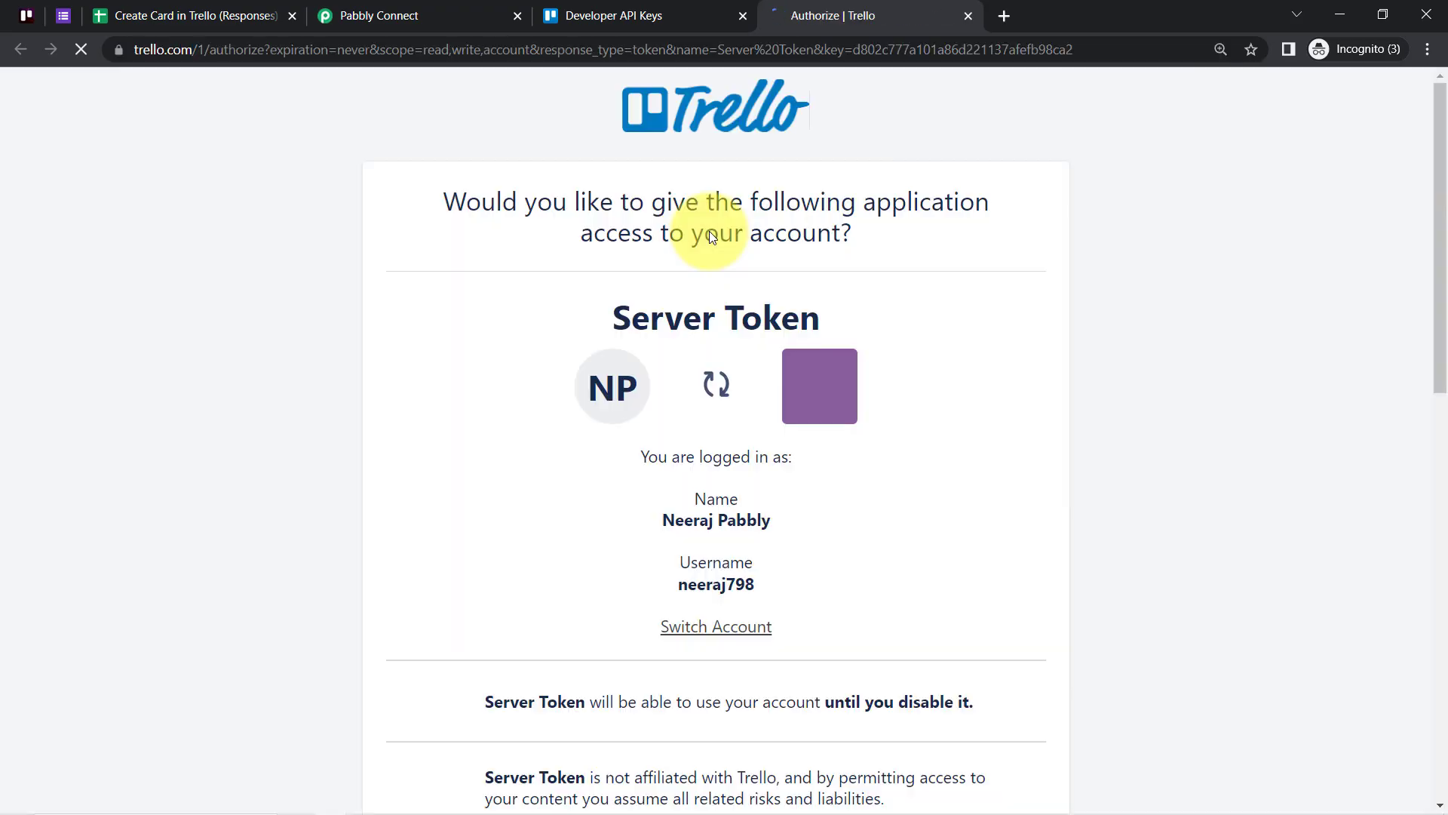
pyautogui.scroll(-10, 920, 547)
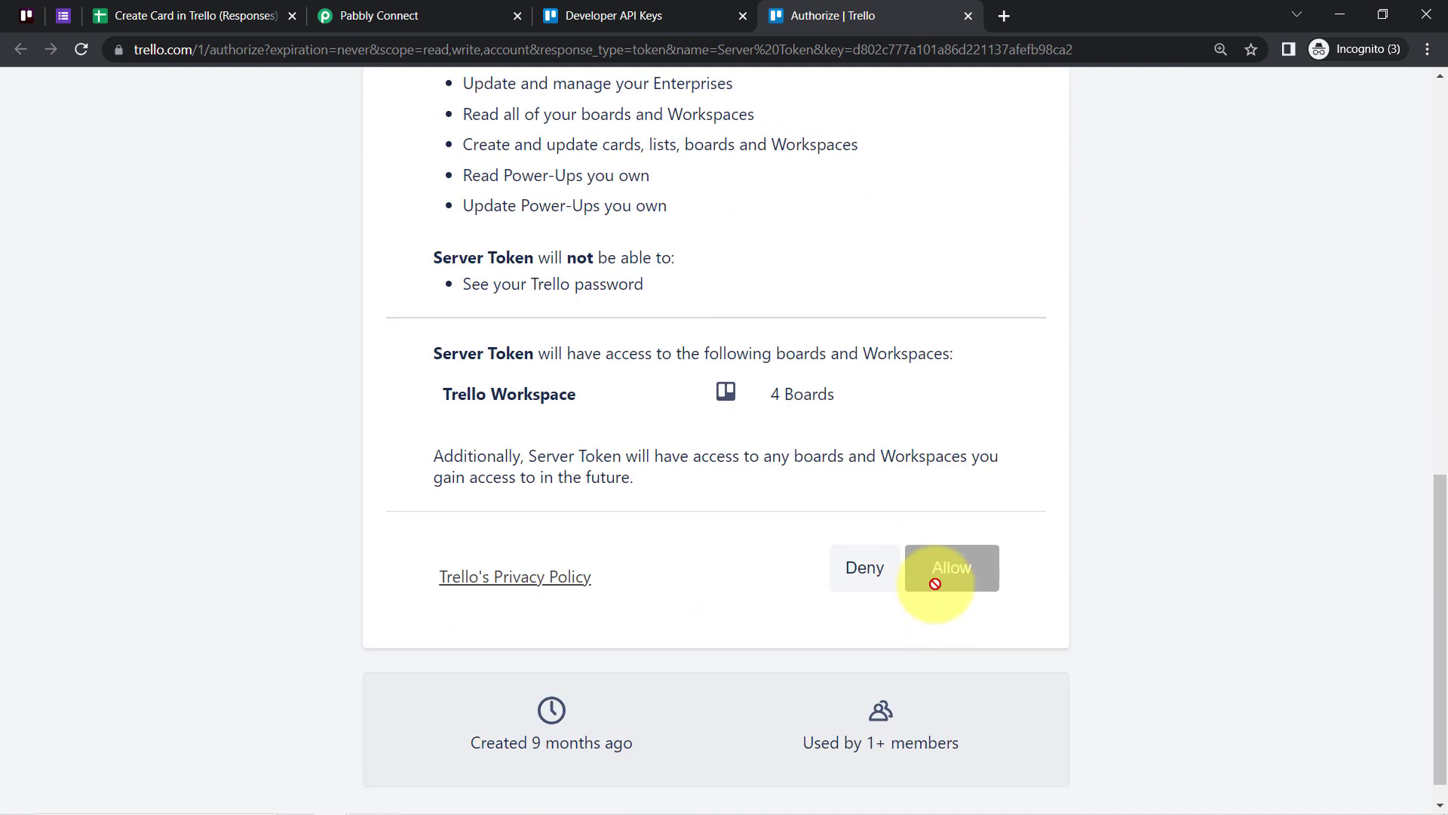
pyautogui.click(943, 555)
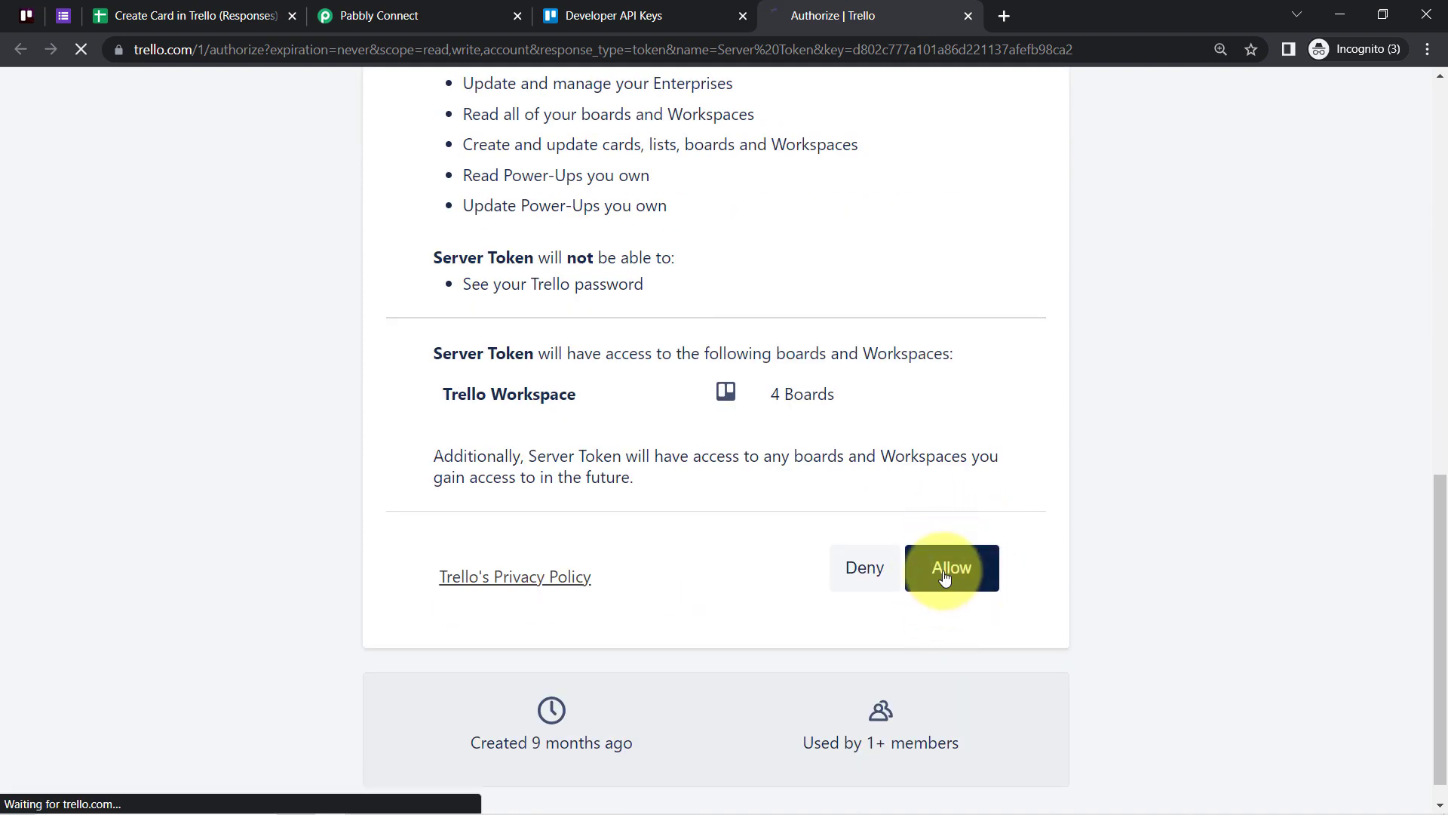
# - Copy the generated token, paste it into the Token field in Pabbly Connect, and save the Trello connection
pyautogui.doubleClick(829, 173)
pyautogui.hotkey('ctrl', 'c')
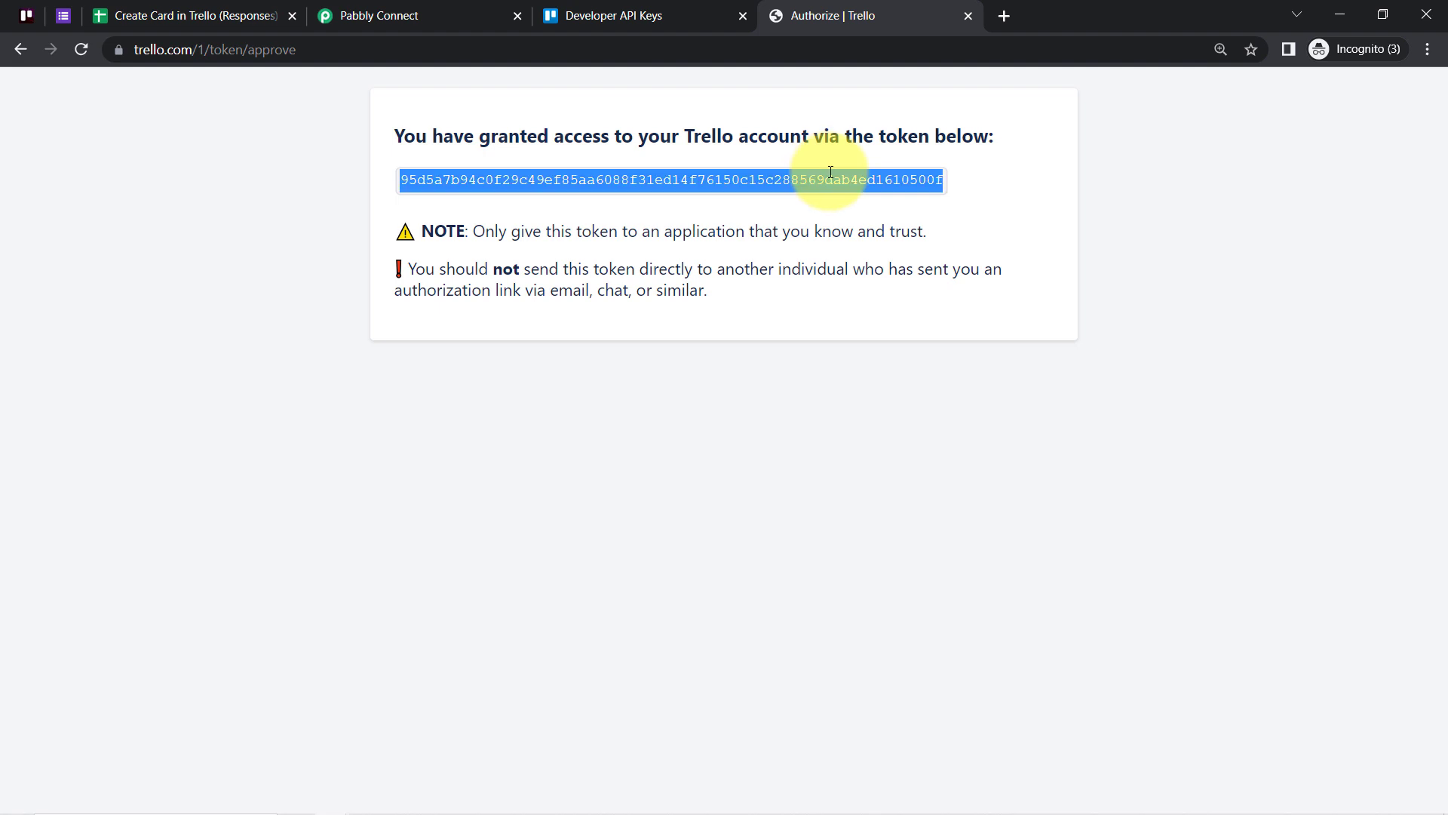
pyautogui.click(356, 16)
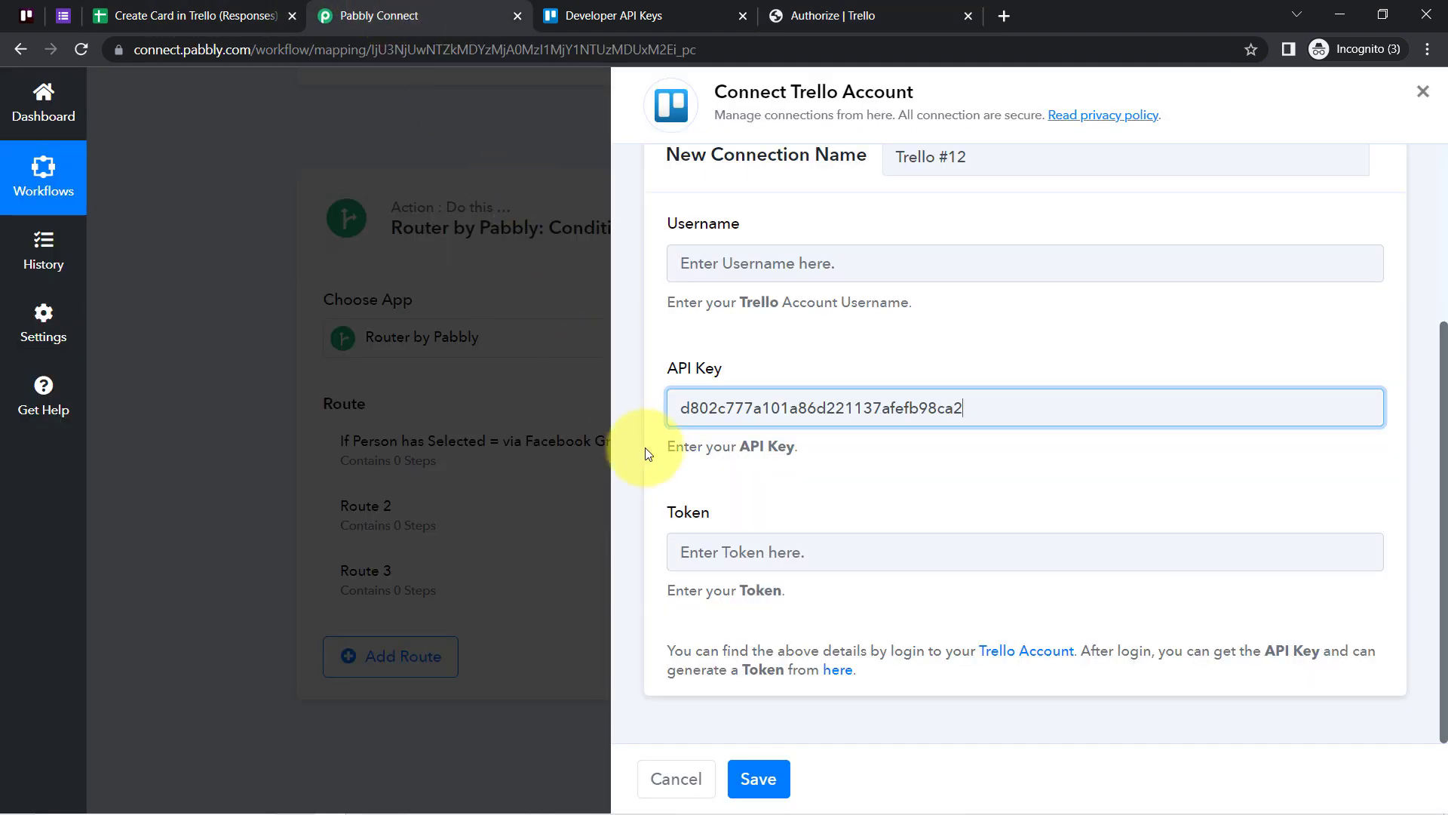
pyautogui.click(697, 561)
pyautogui.hotkey('ctrl', 'v')
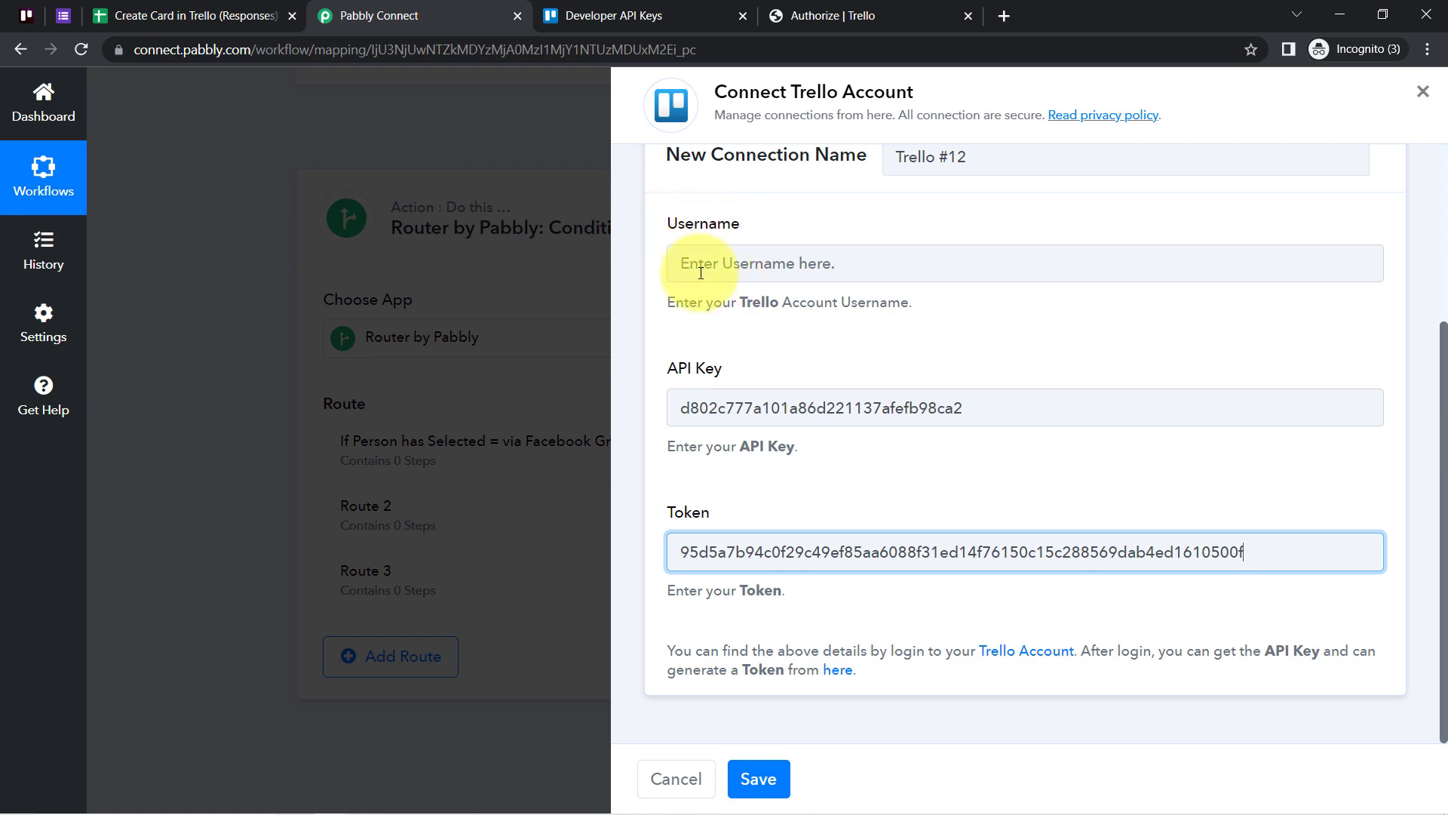
pyautogui.click(762, 782)
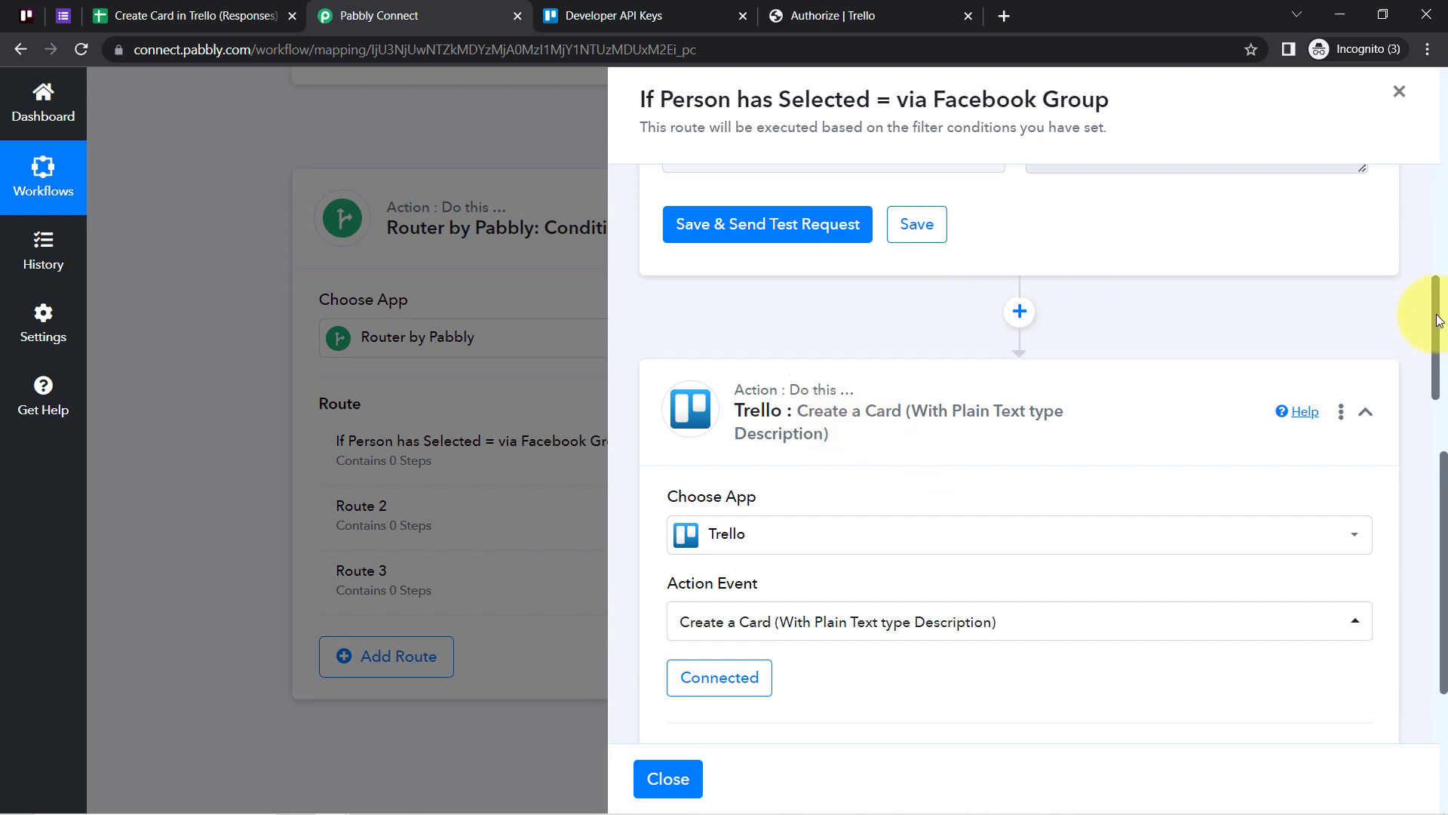
# - Set the card's board to Pabbly Team after checking its name in Trello, keeping via Facebook Group as the list to match the route
pyautogui.moveTo(1437, 320); pyautogui.dragTo(1433, 427)
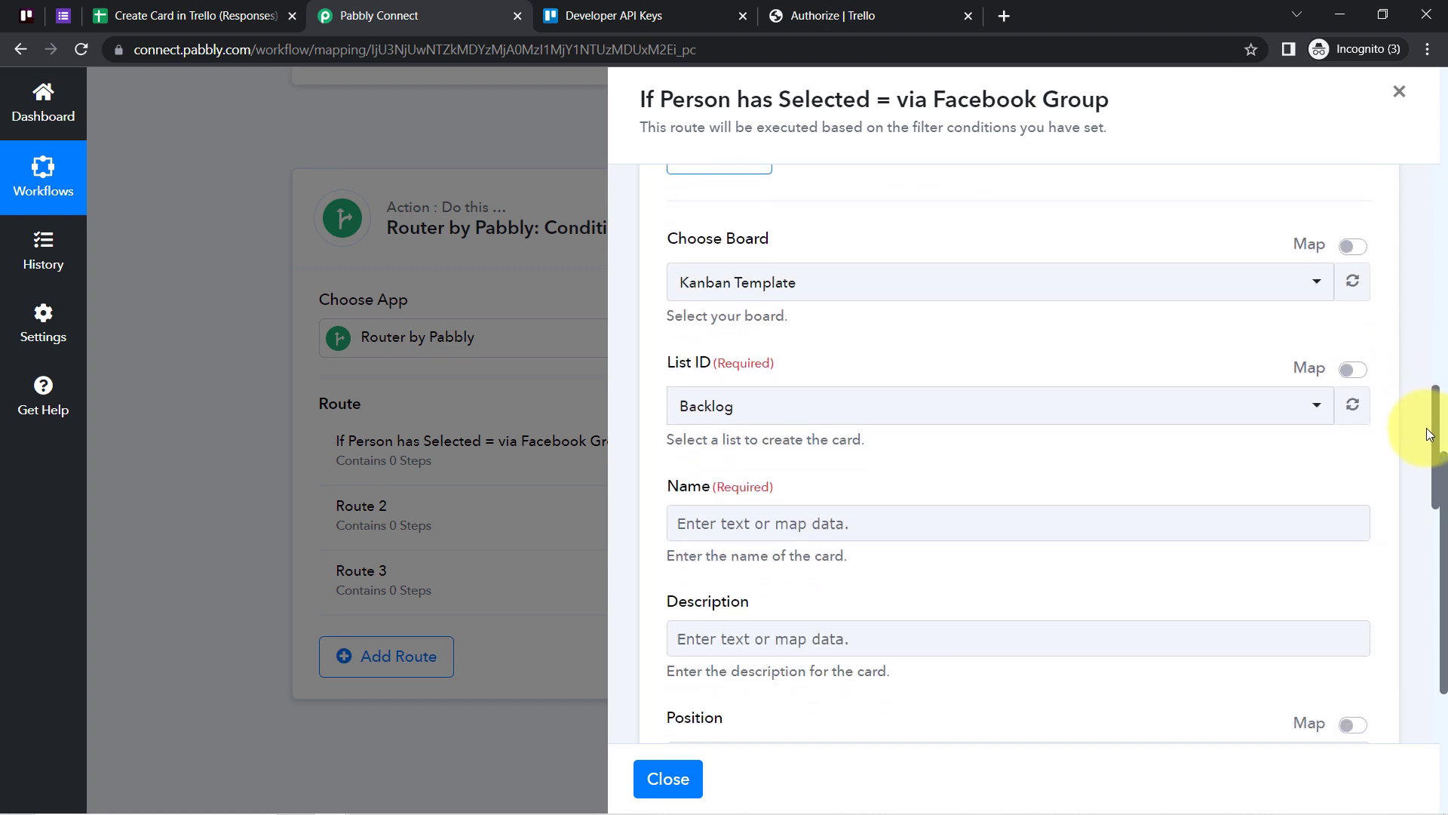
pyautogui.click(755, 258)
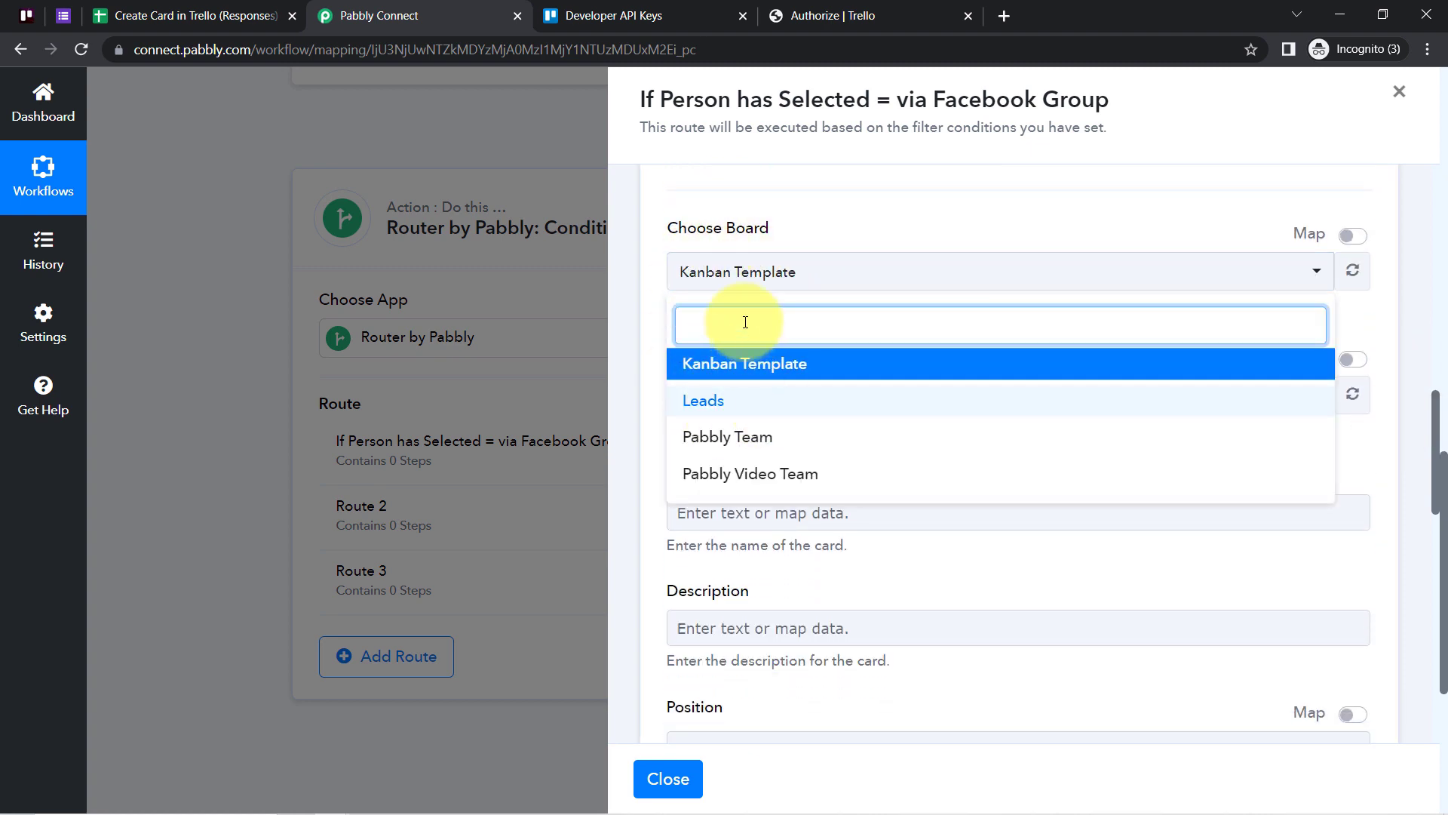
pyautogui.click(730, 218)
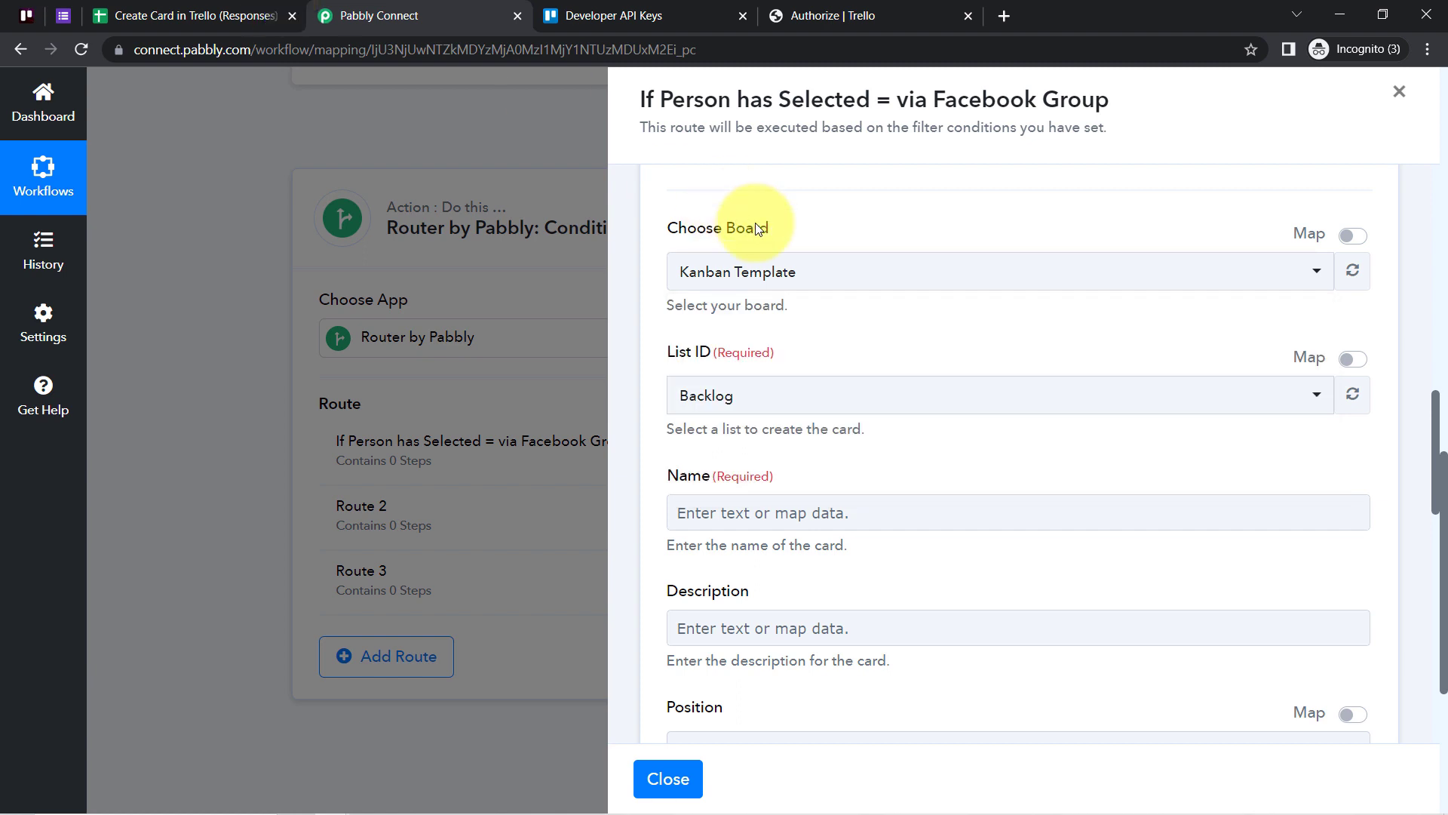
pyautogui.click(27, 15)
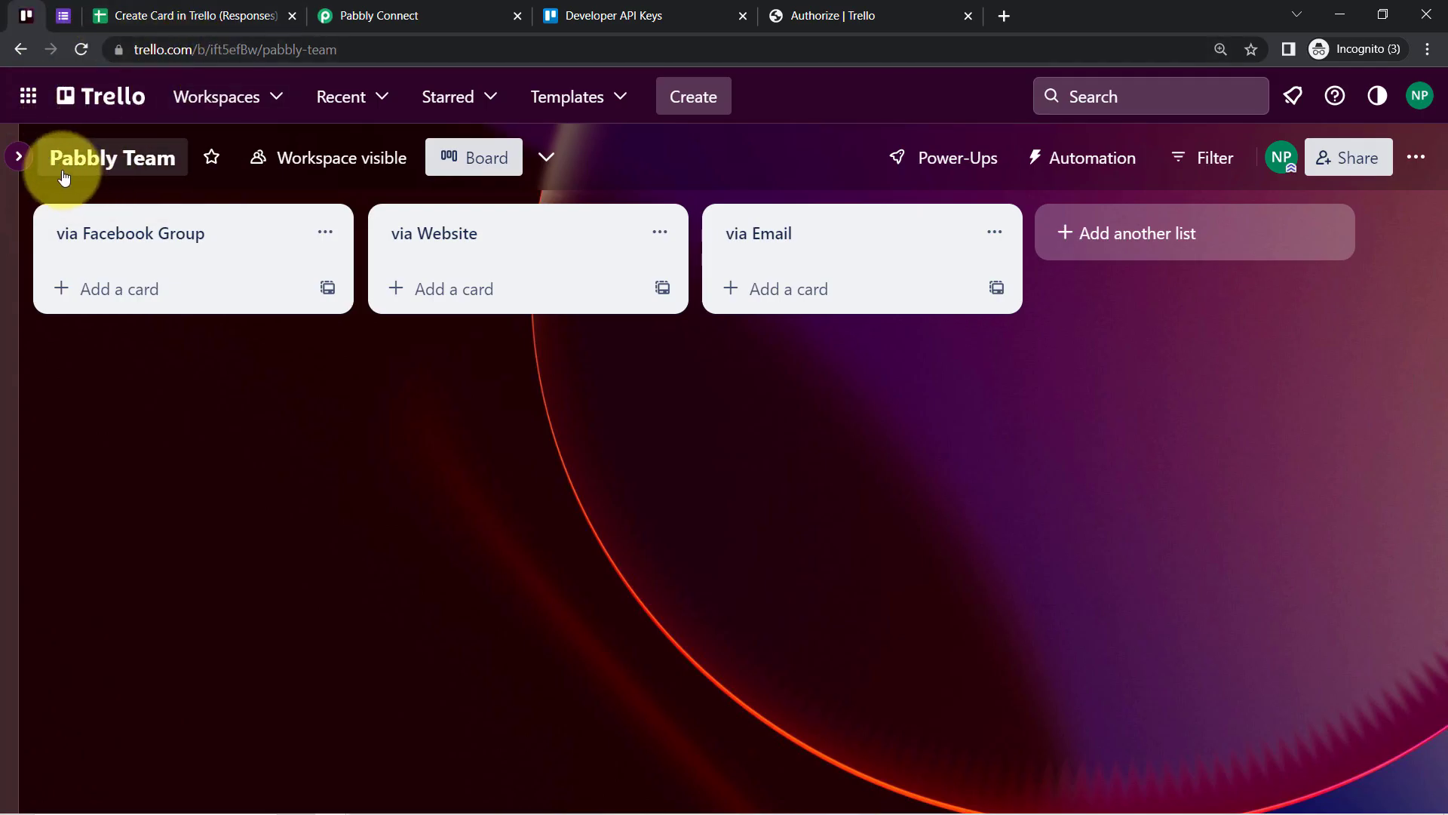
pyautogui.click(387, 15)
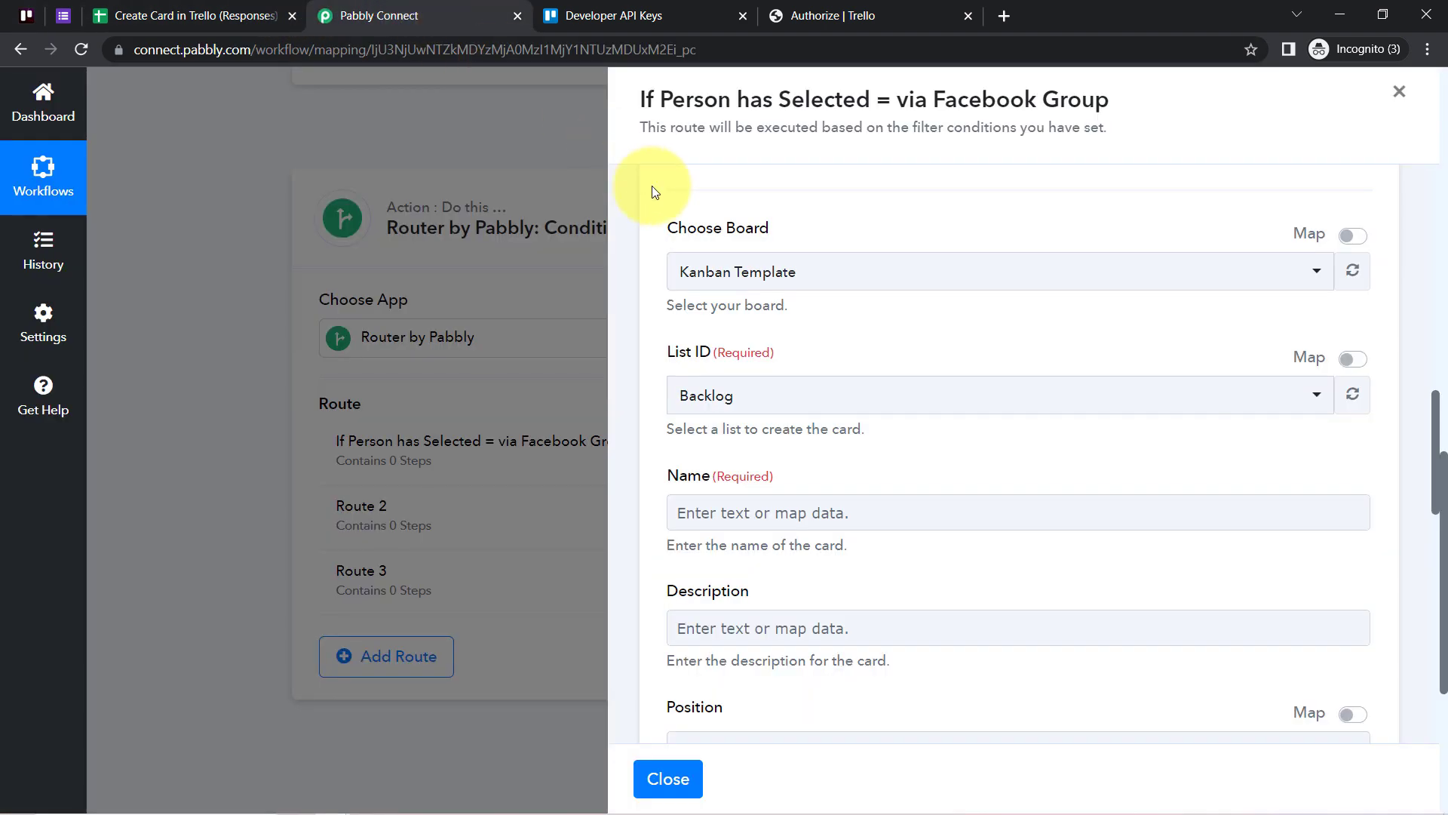
pyautogui.click(701, 265)
pyautogui.click(740, 433)
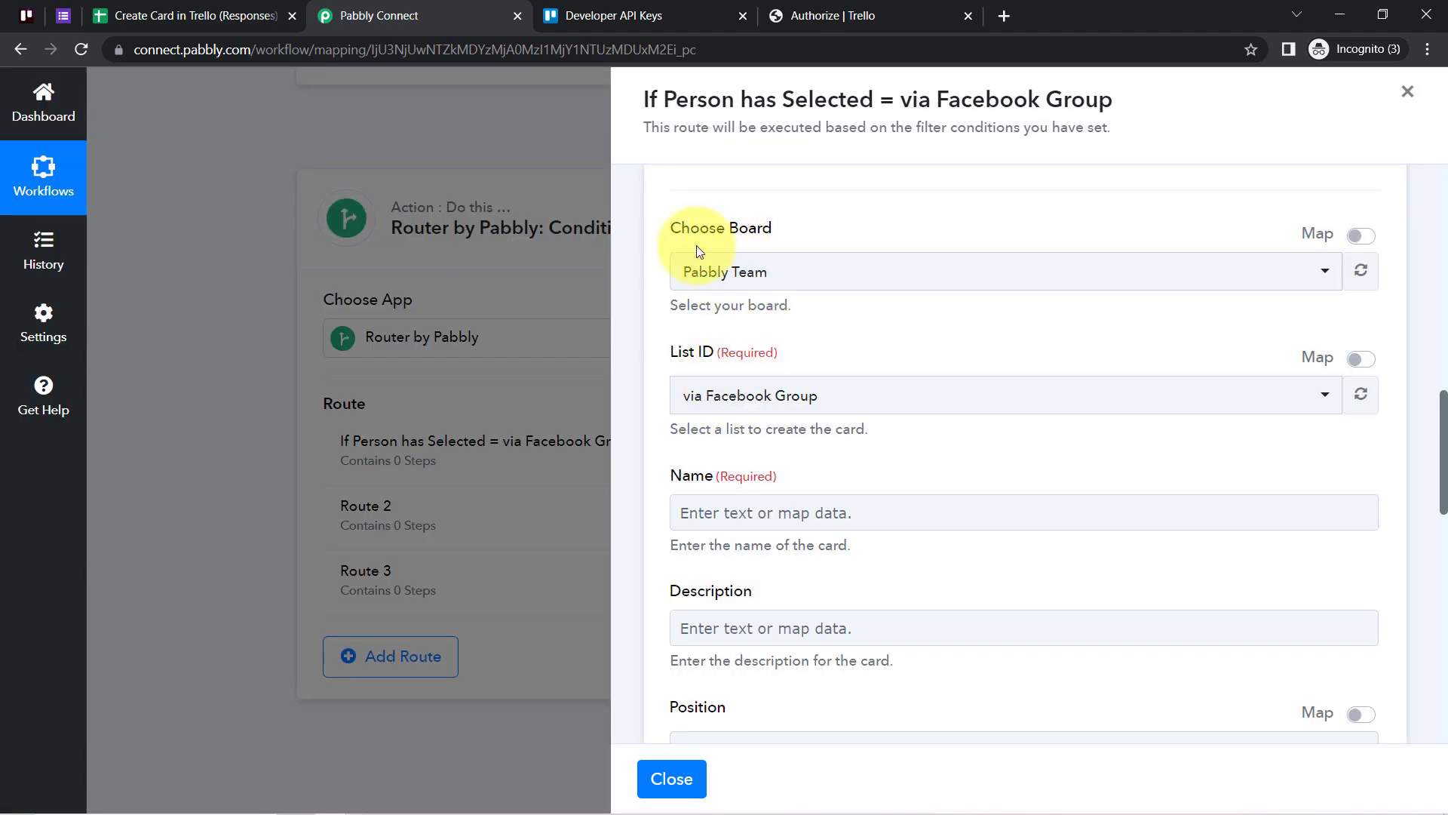
pyautogui.click(768, 402)
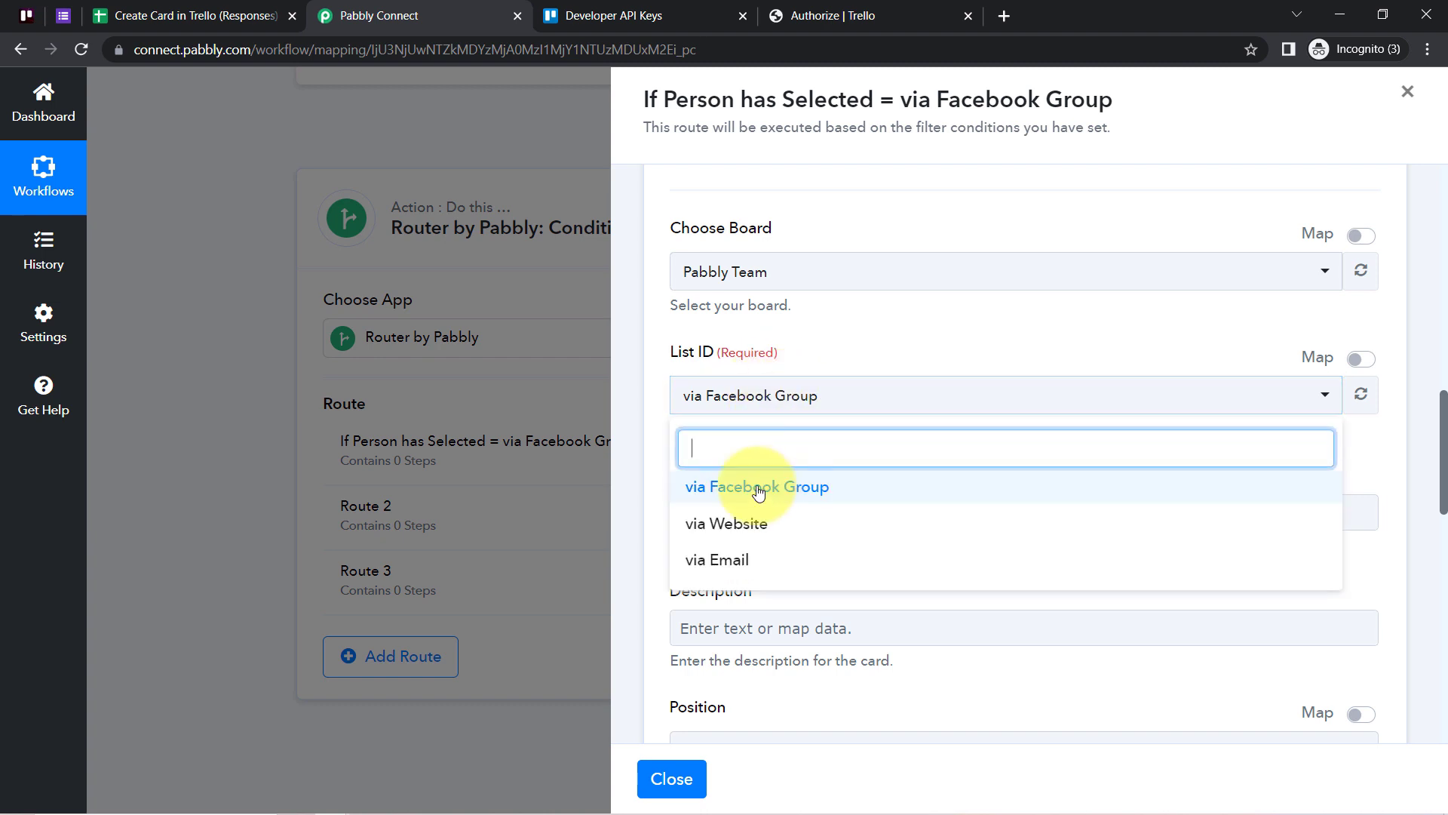
pyautogui.click(765, 353)
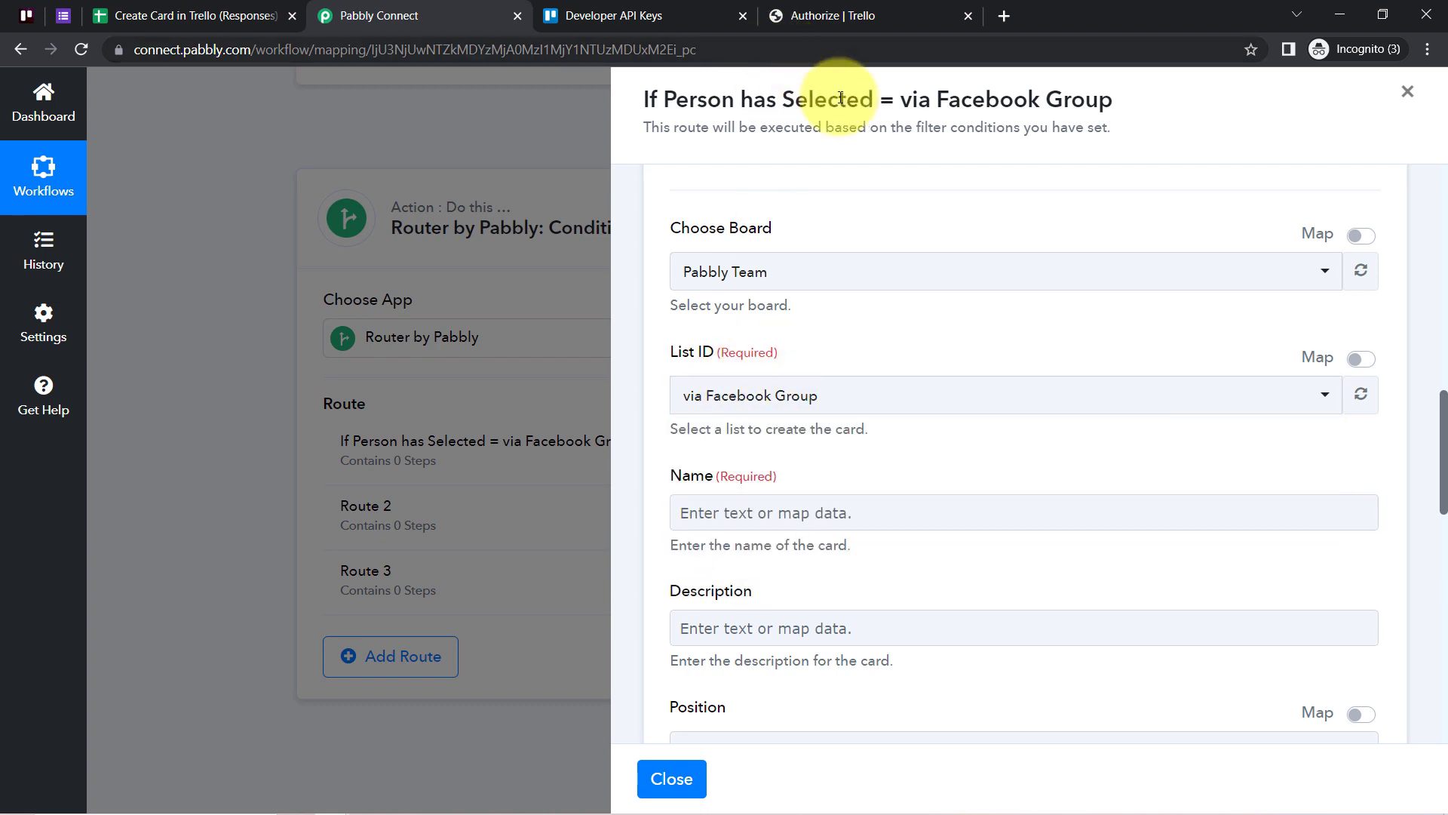
pyautogui.moveTo(707, 108); pyautogui.dragTo(1071, 103)
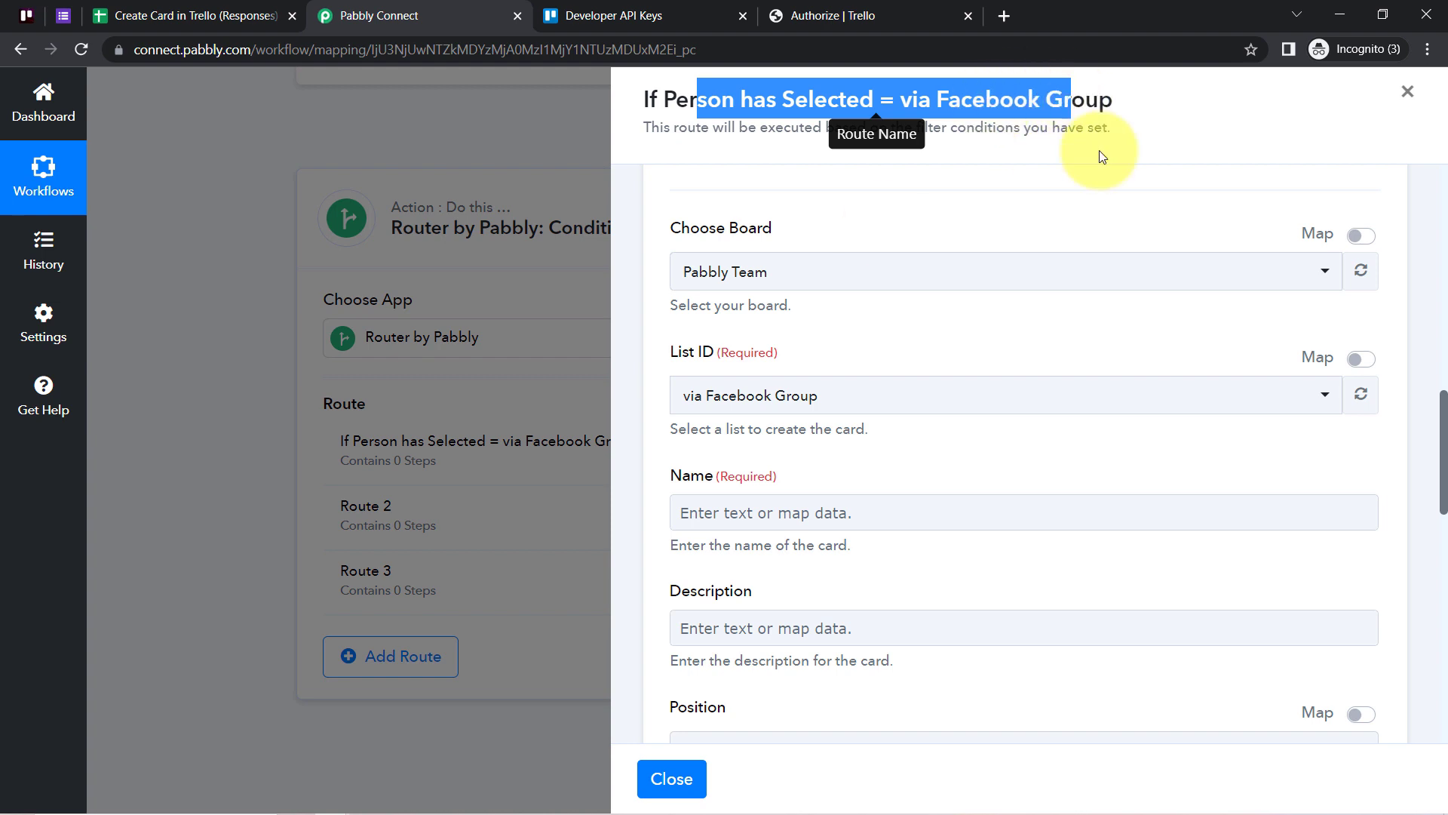
# - Select via Facebook Group again as the list in which the Trello card is created
pyautogui.click(737, 395)
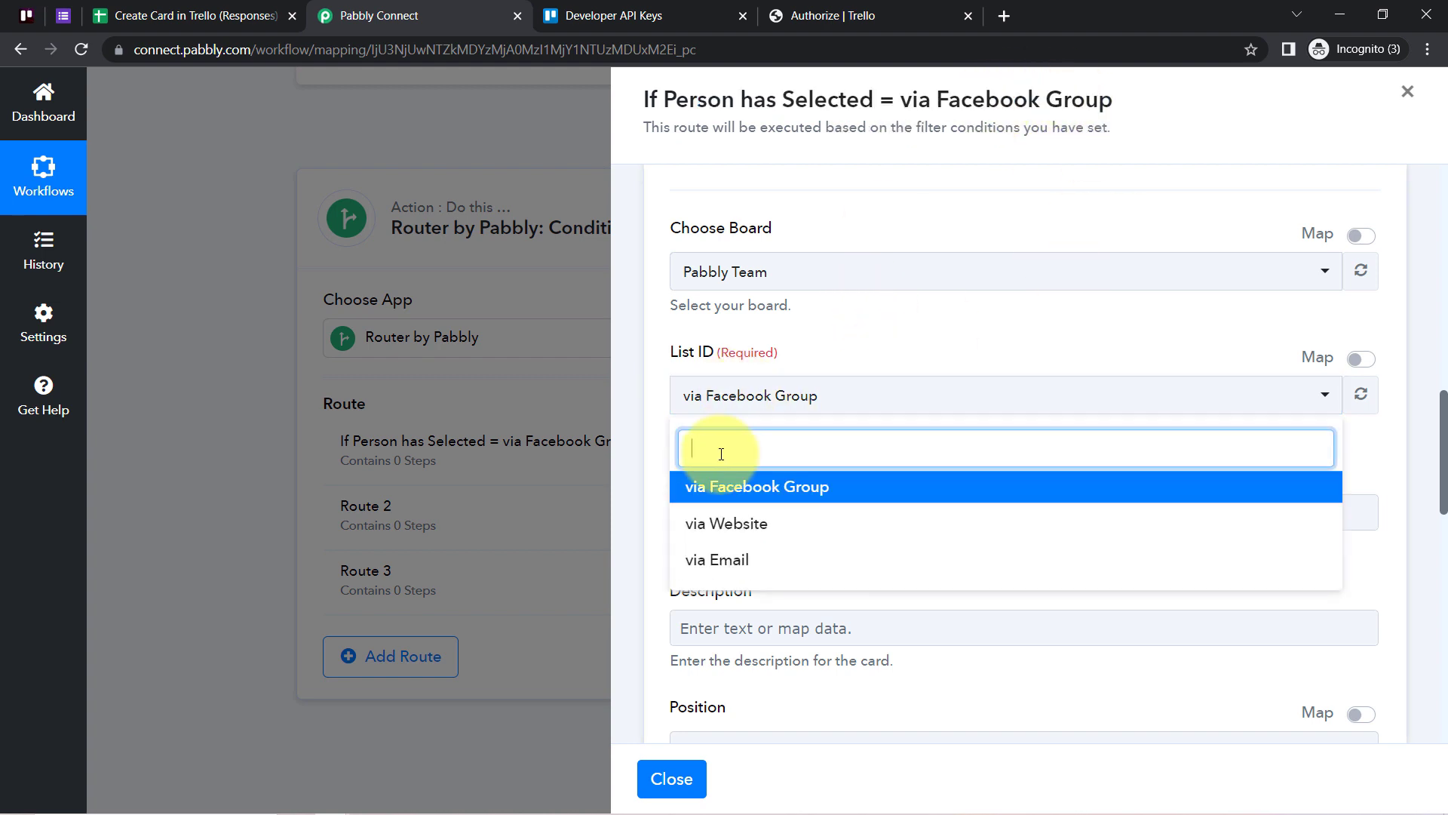
pyautogui.click(726, 492)
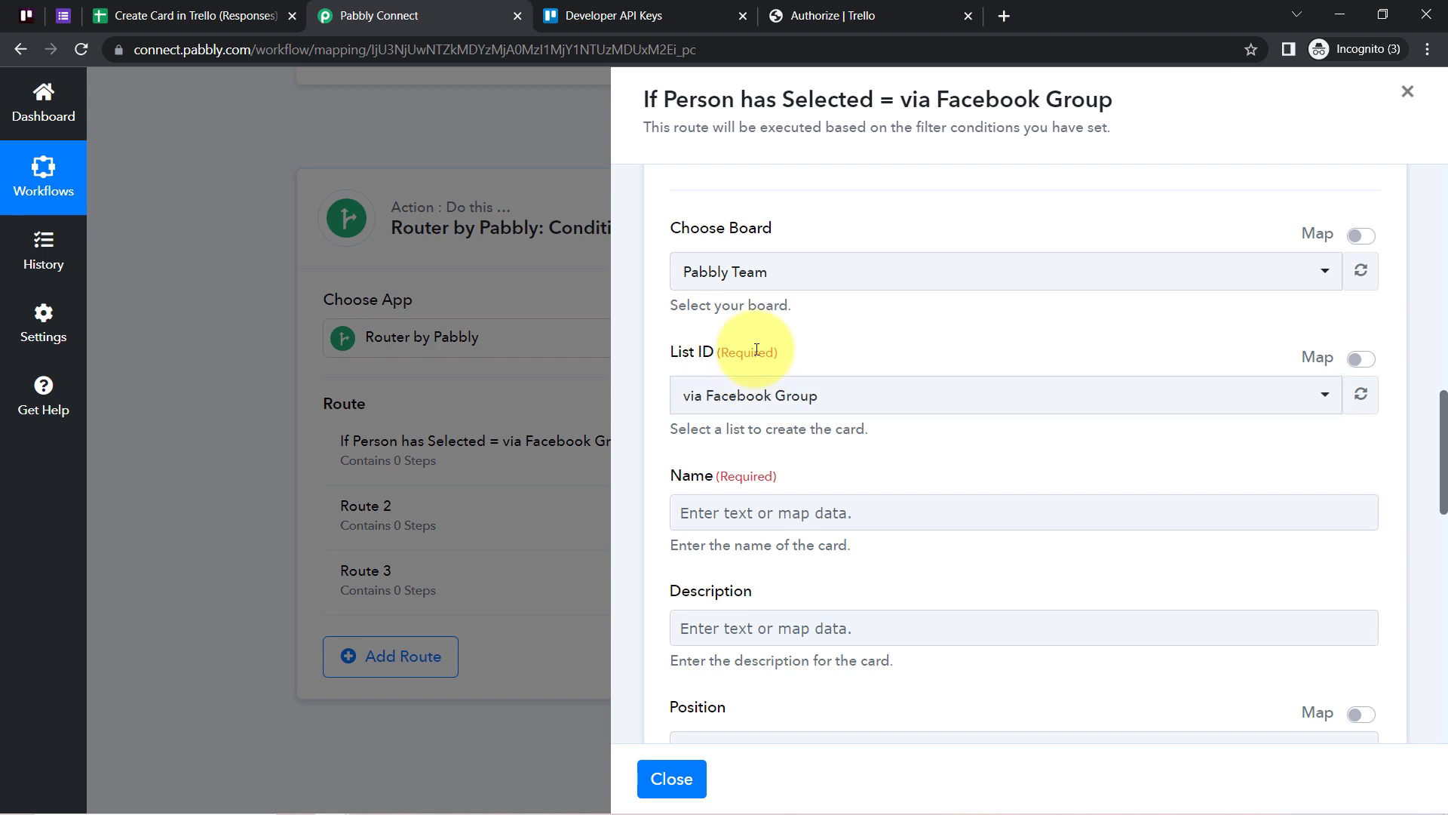
pyautogui.scroll(-2, 899, 314)
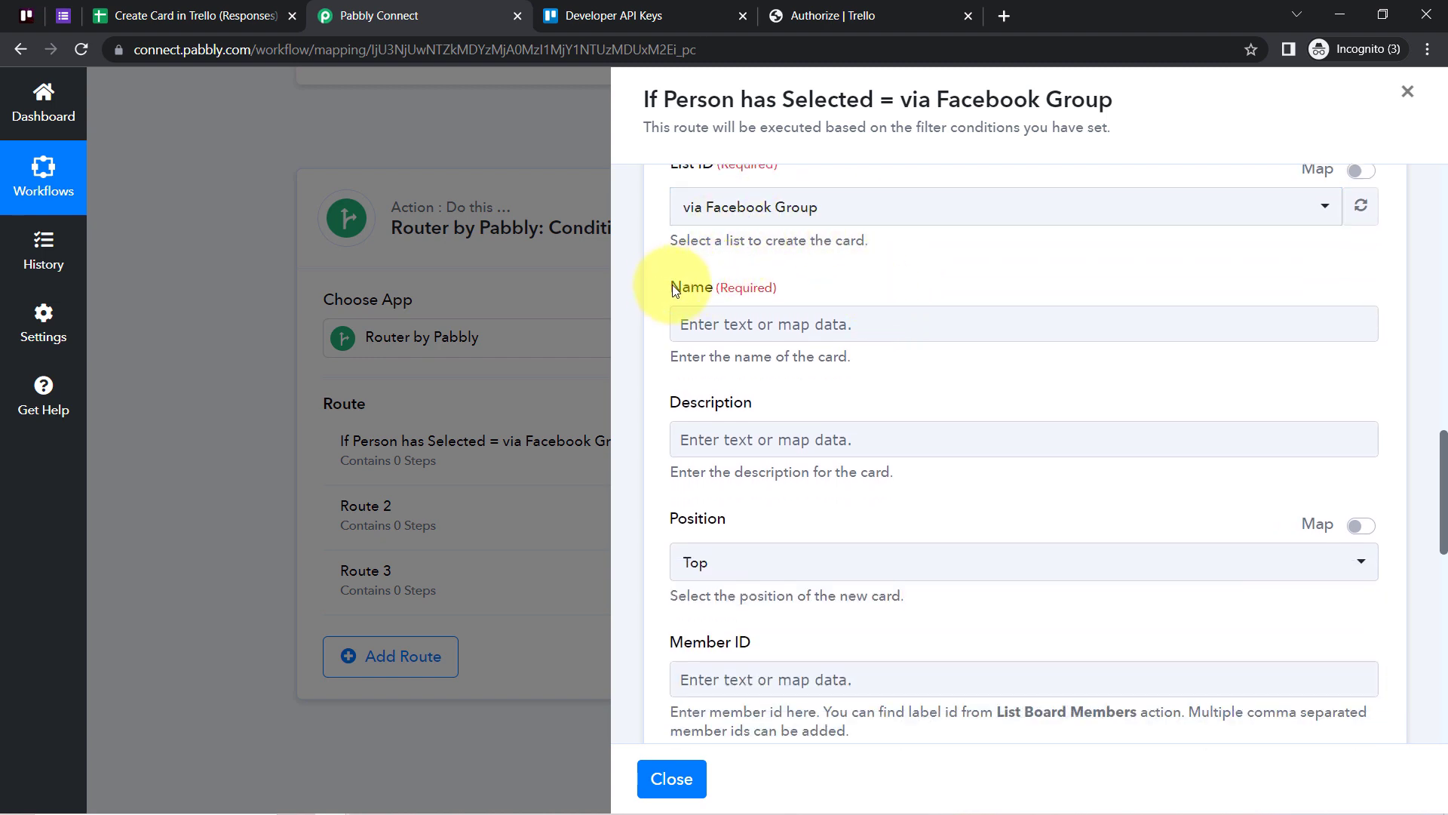
# - Map the card's Name to the Email Address from the Google Forms response
pyautogui.click(717, 325)
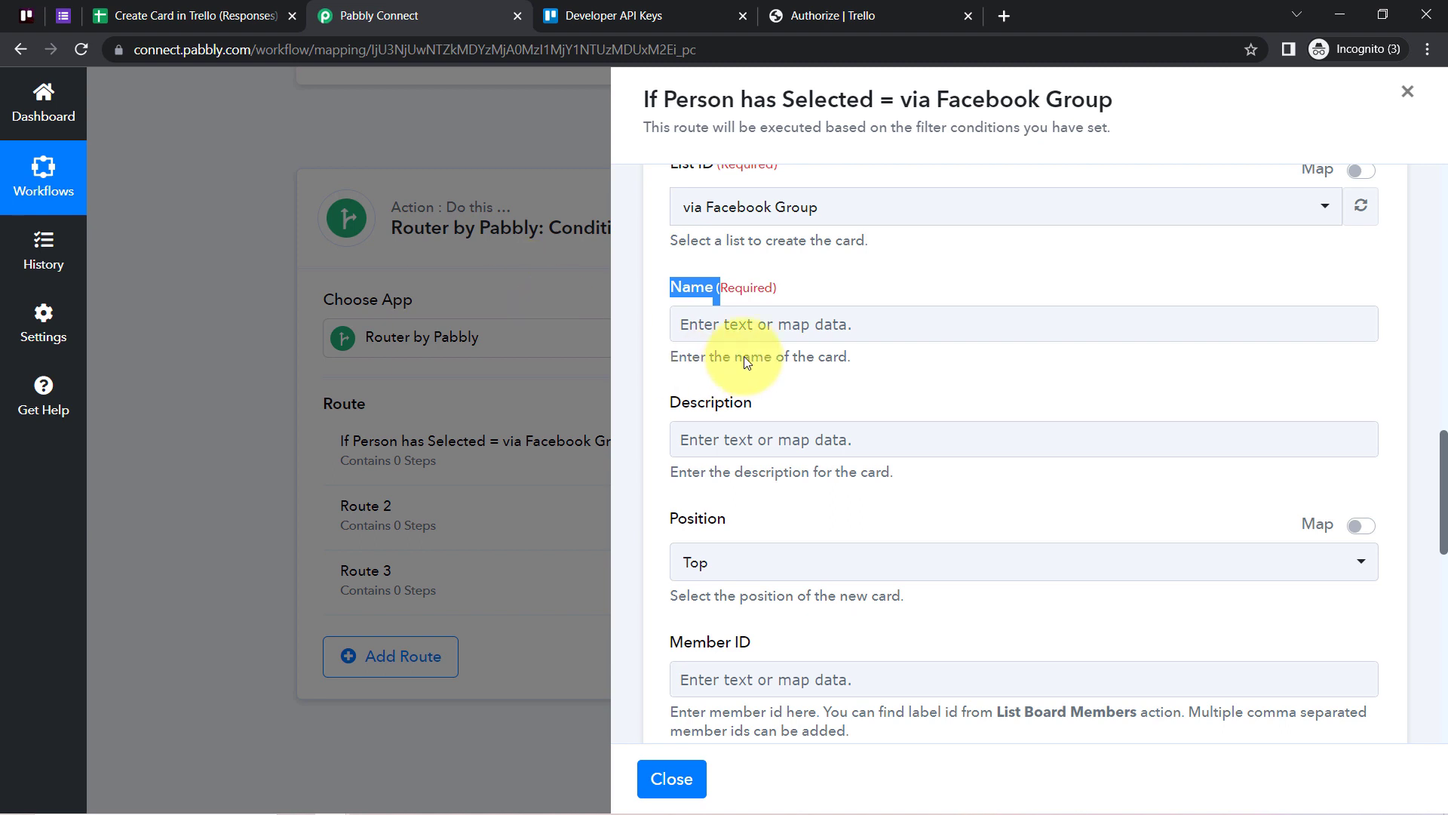
pyautogui.click(714, 323)
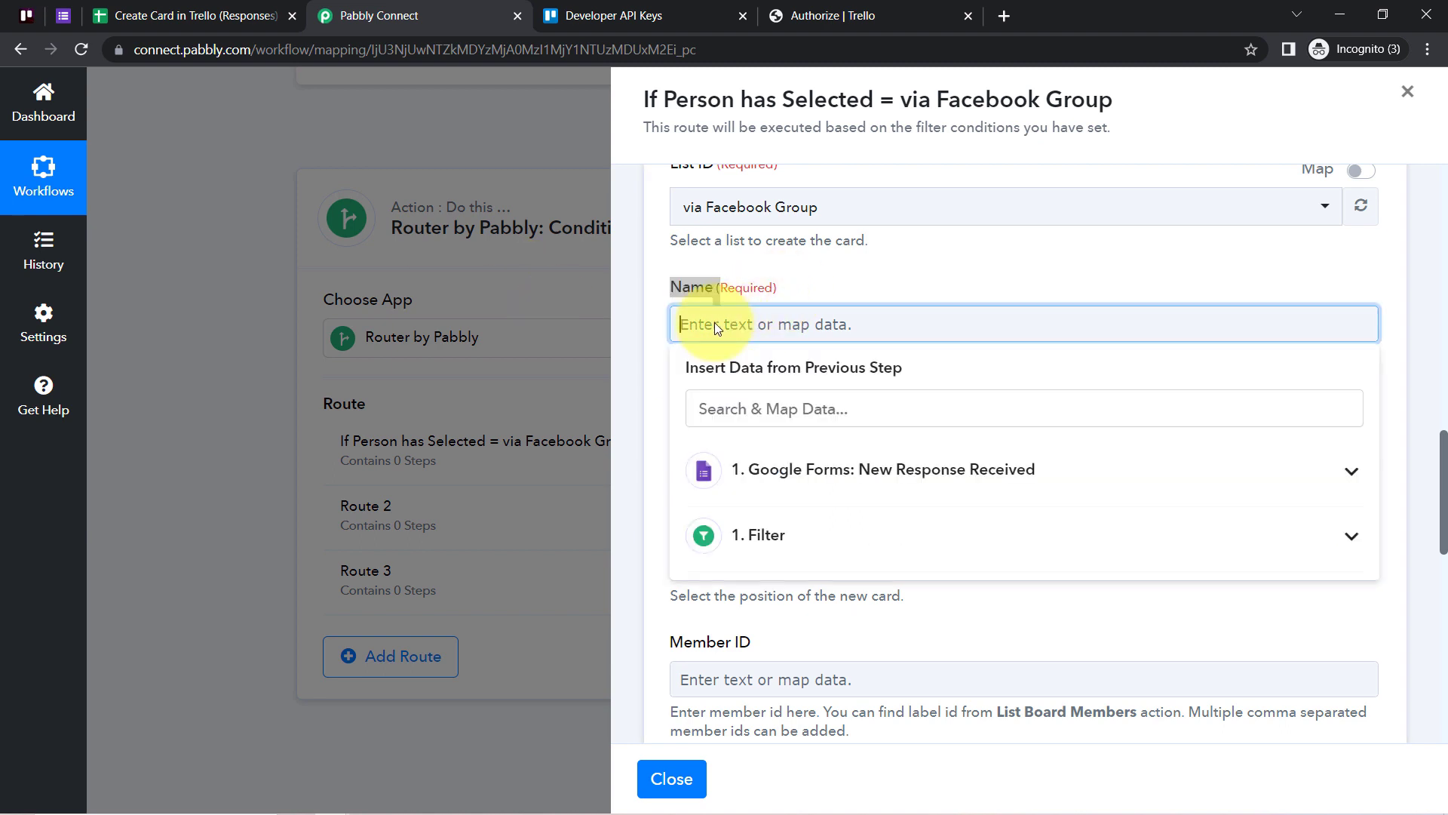
pyautogui.click(835, 474)
pyautogui.scroll(1, 869, 413)
pyautogui.scroll(-5, 868, 417)
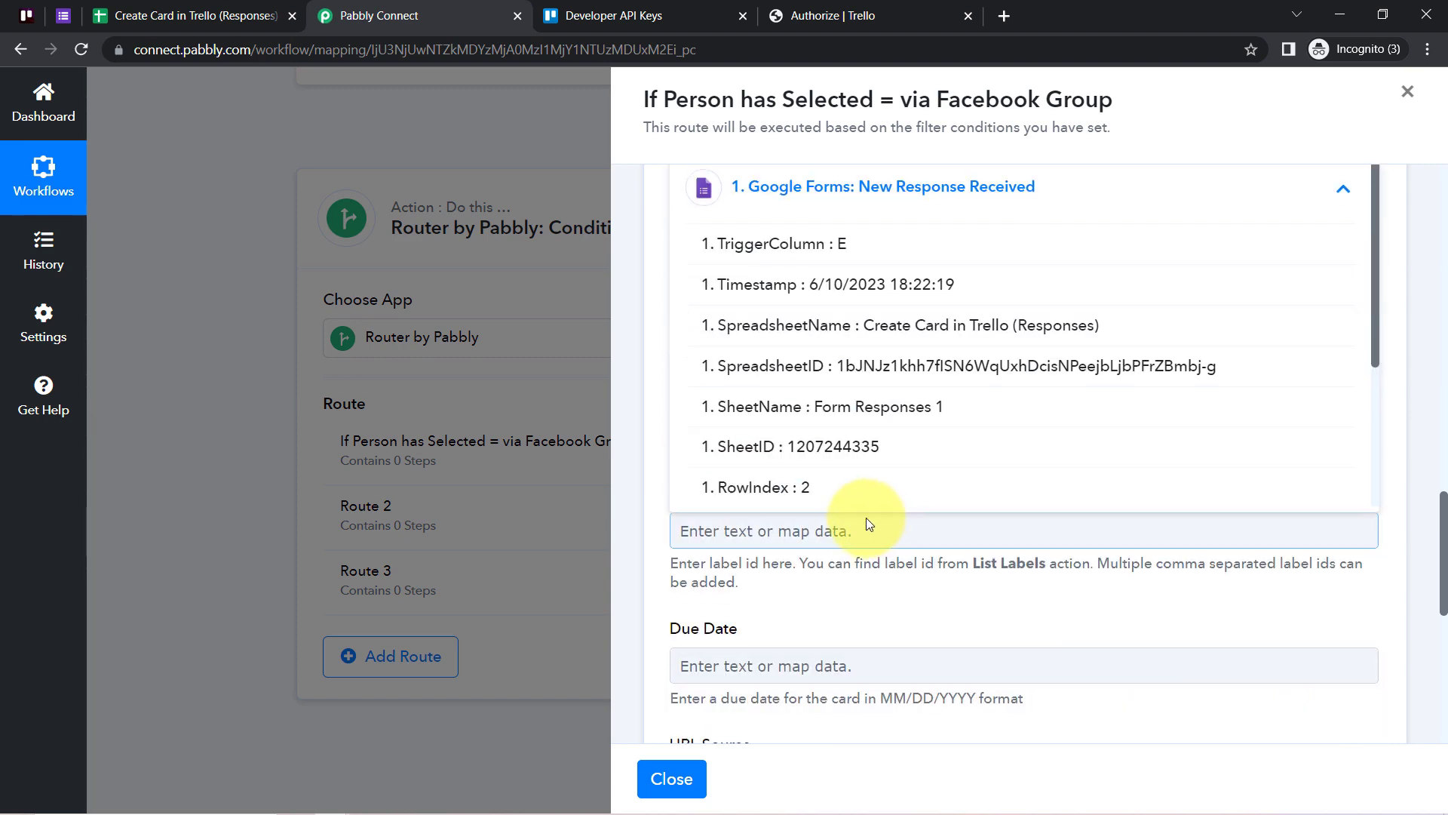
pyautogui.scroll(-2, 871, 384)
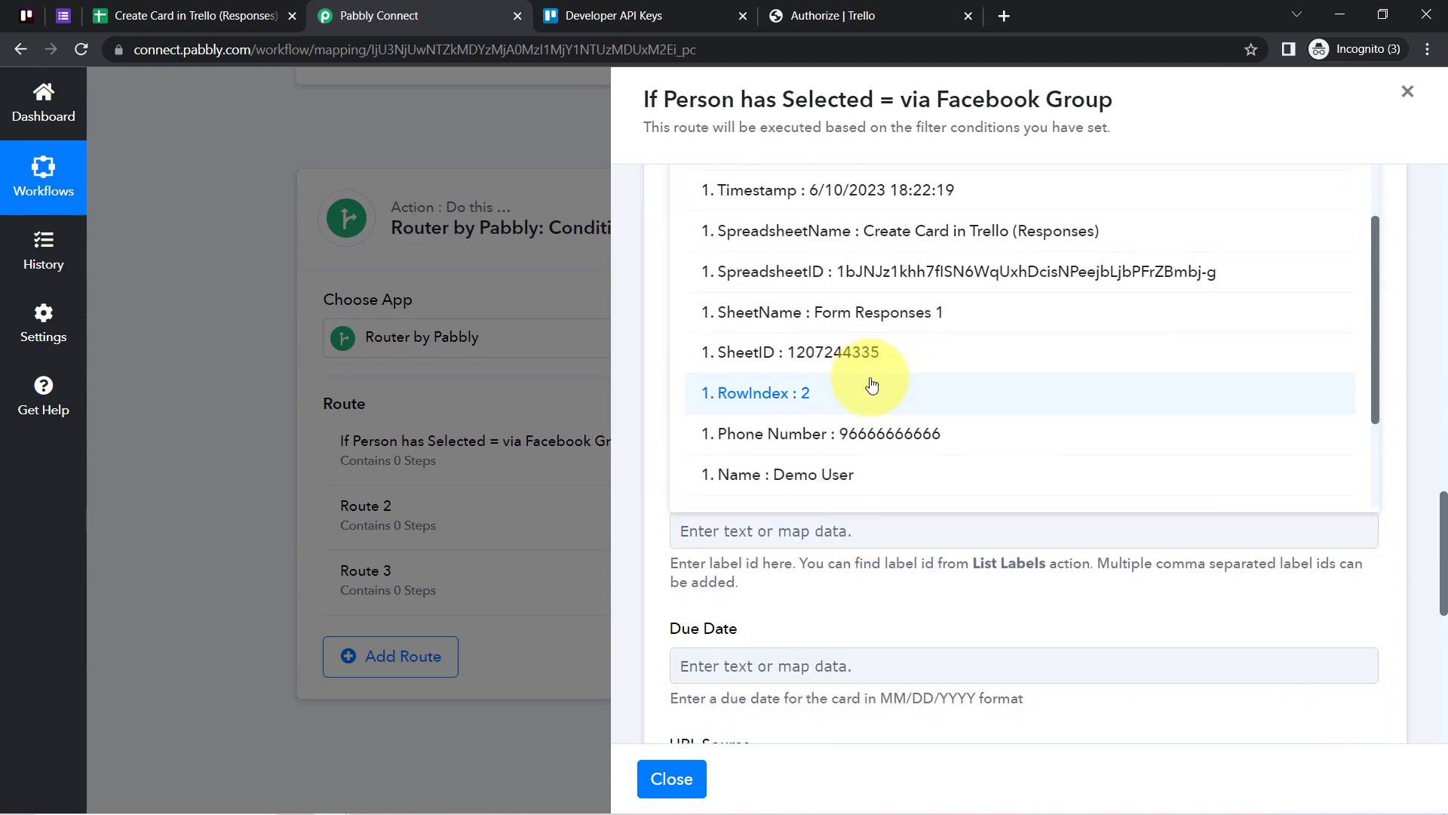
pyautogui.scroll(-3, 867, 389)
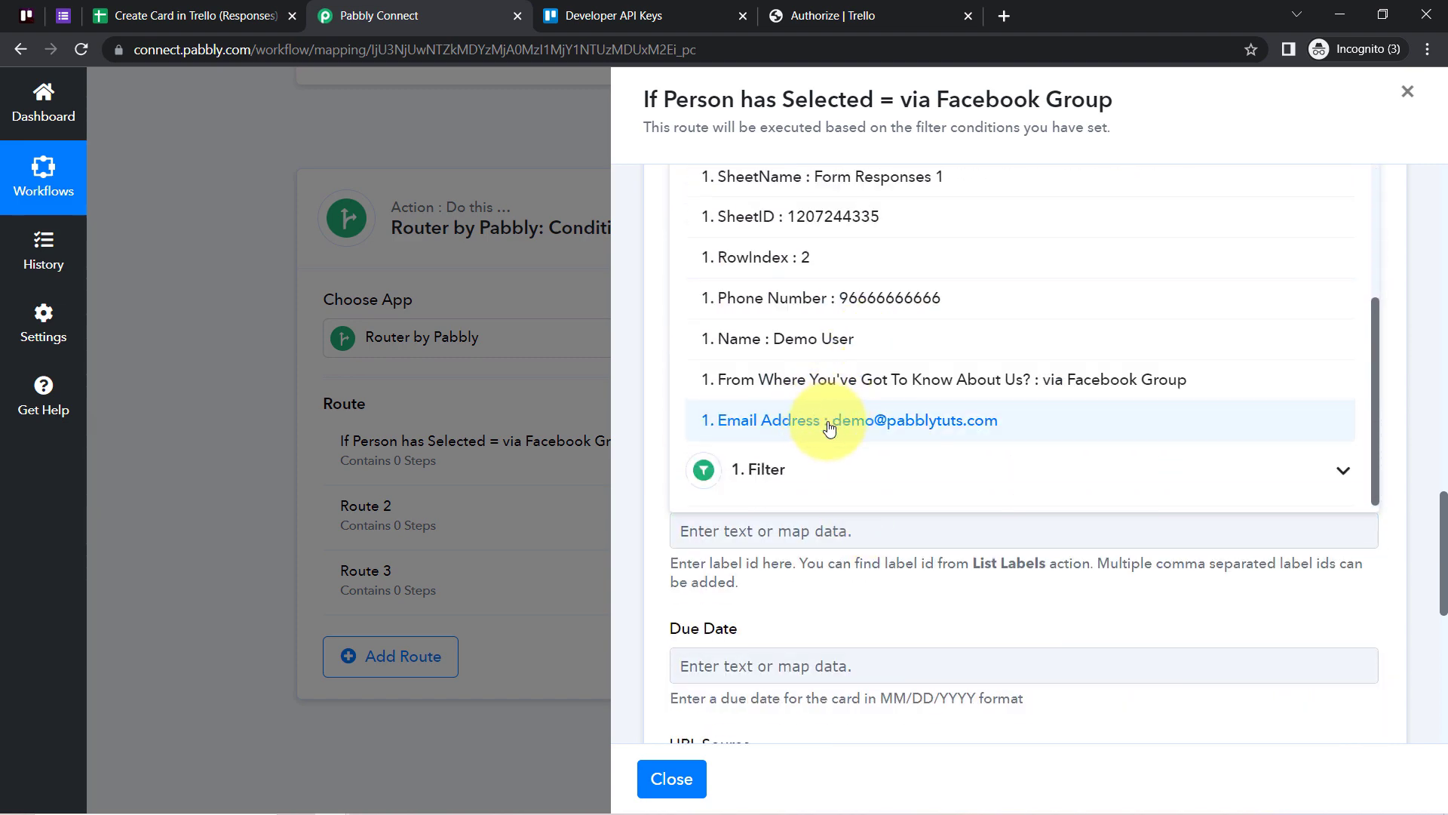
pyautogui.click(830, 420)
pyautogui.click(659, 354)
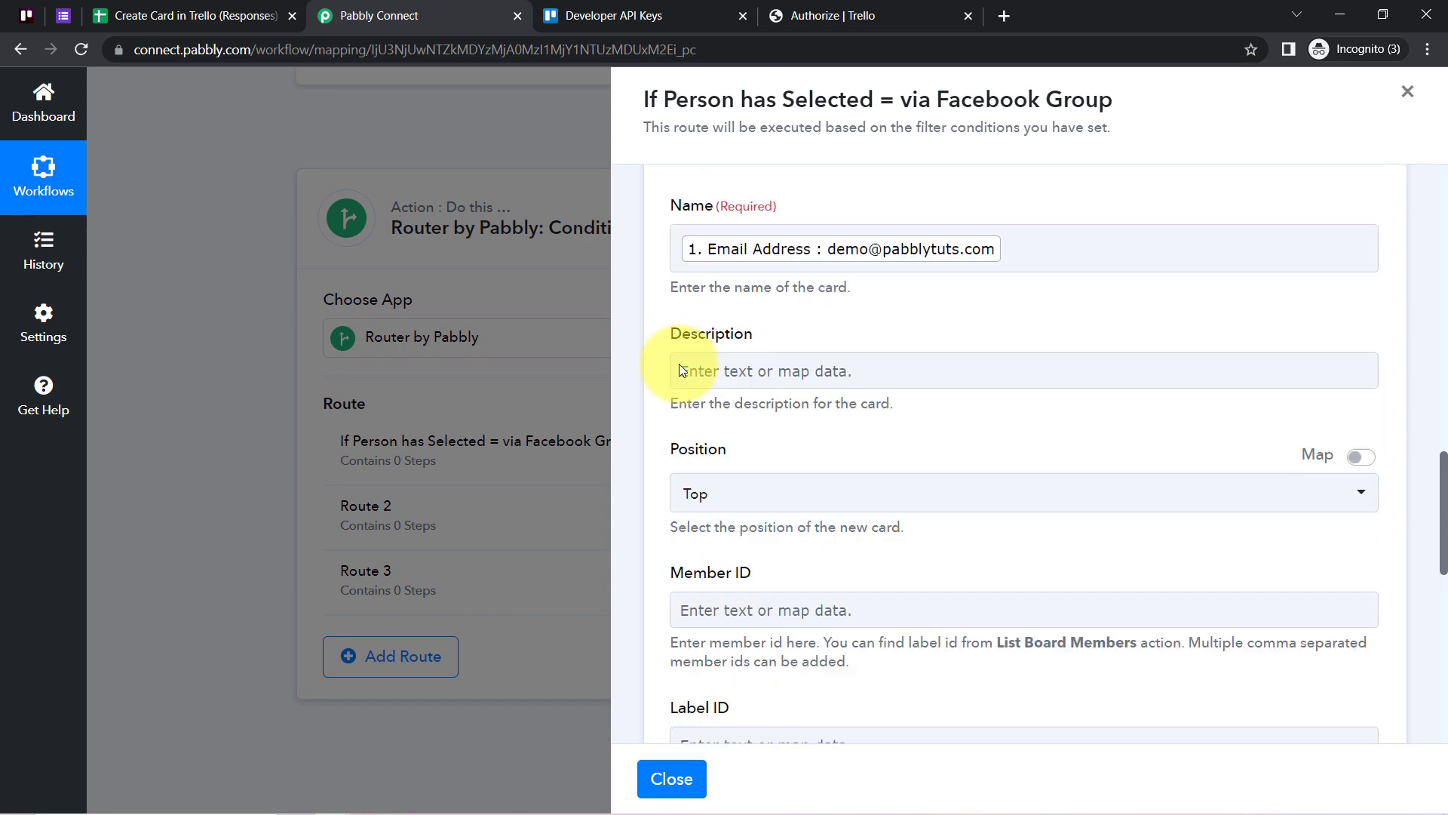
# - Start the card's Description with "Phone Number - " followed by the mapped Phone Number from the Google Forms response
pyautogui.scroll(4, 769, 414)
pyautogui.scroll(-5, 766, 453)
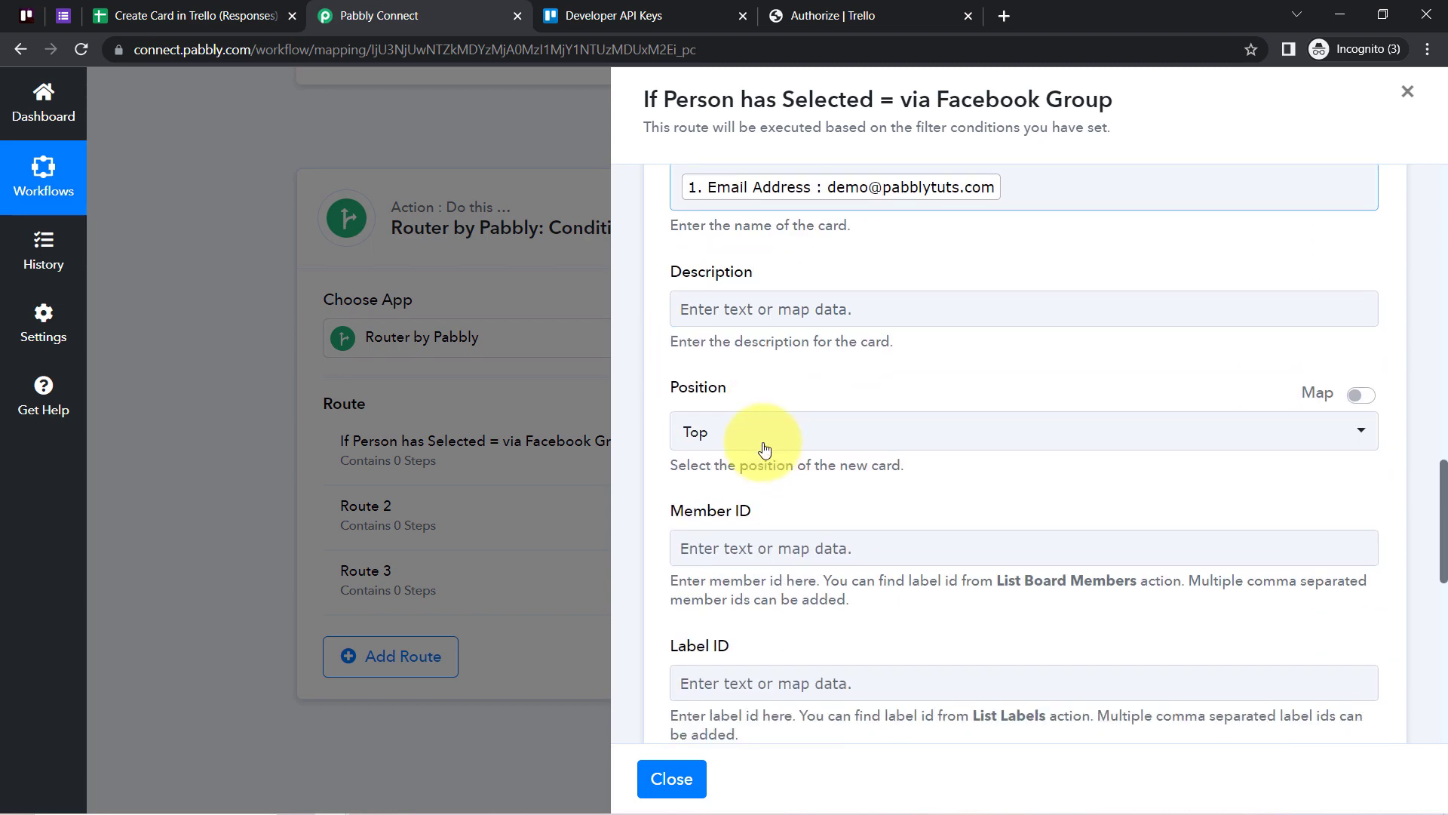
pyautogui.scroll(4, 765, 450)
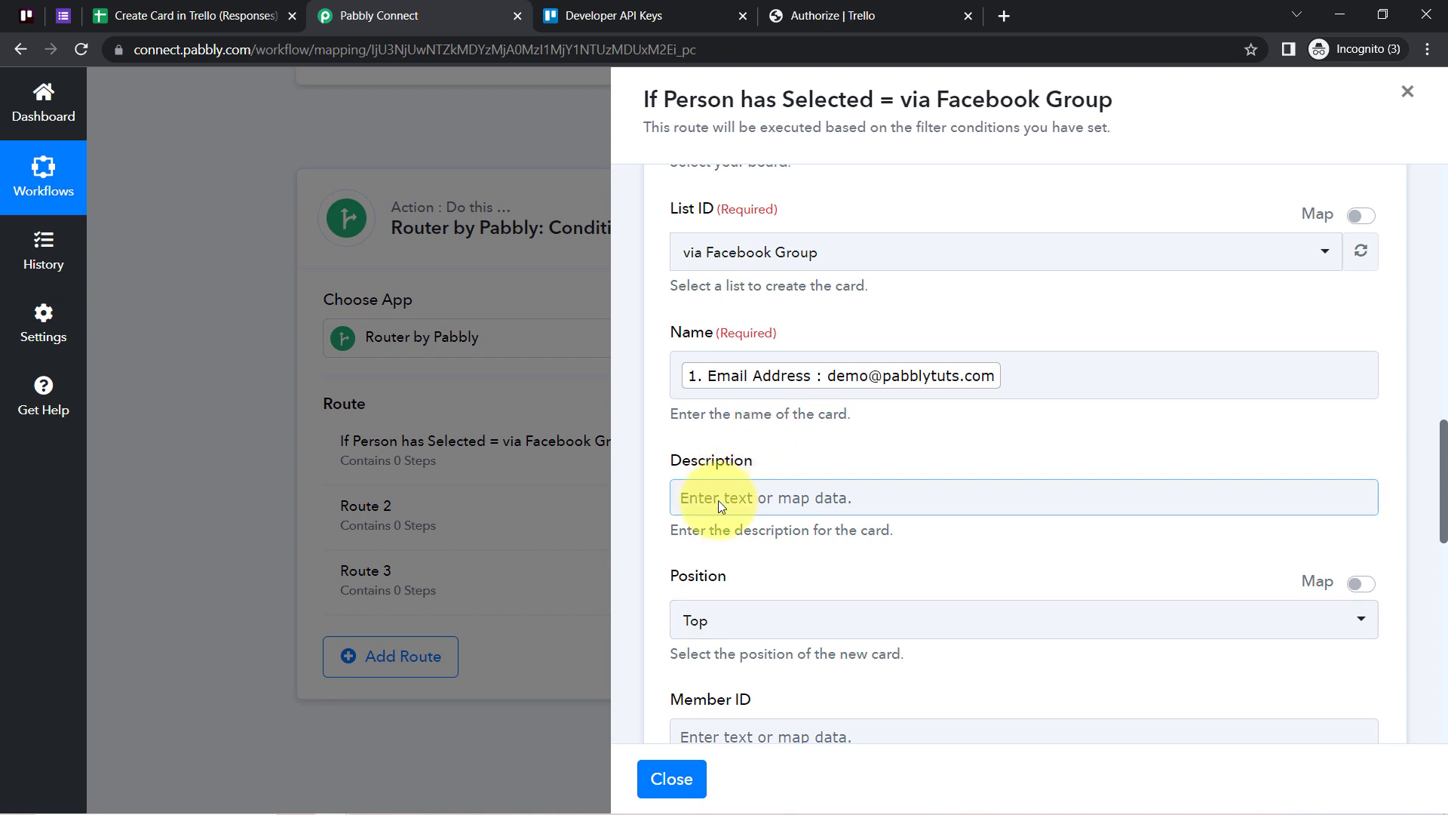
pyautogui.click(713, 498)
pyautogui.scroll(-2, 912, 384)
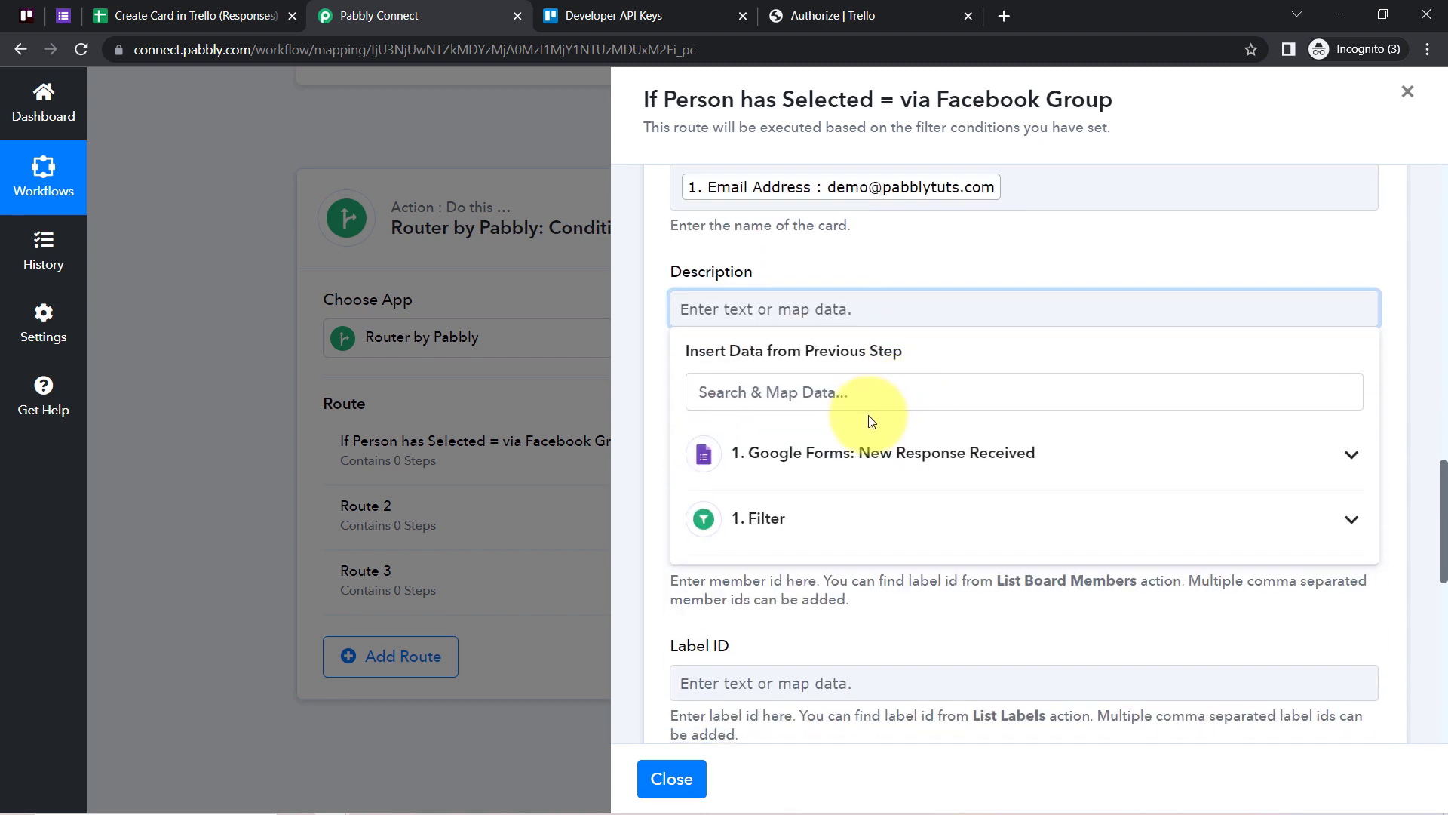
pyautogui.click(808, 453)
pyautogui.scroll(-3, 860, 564)
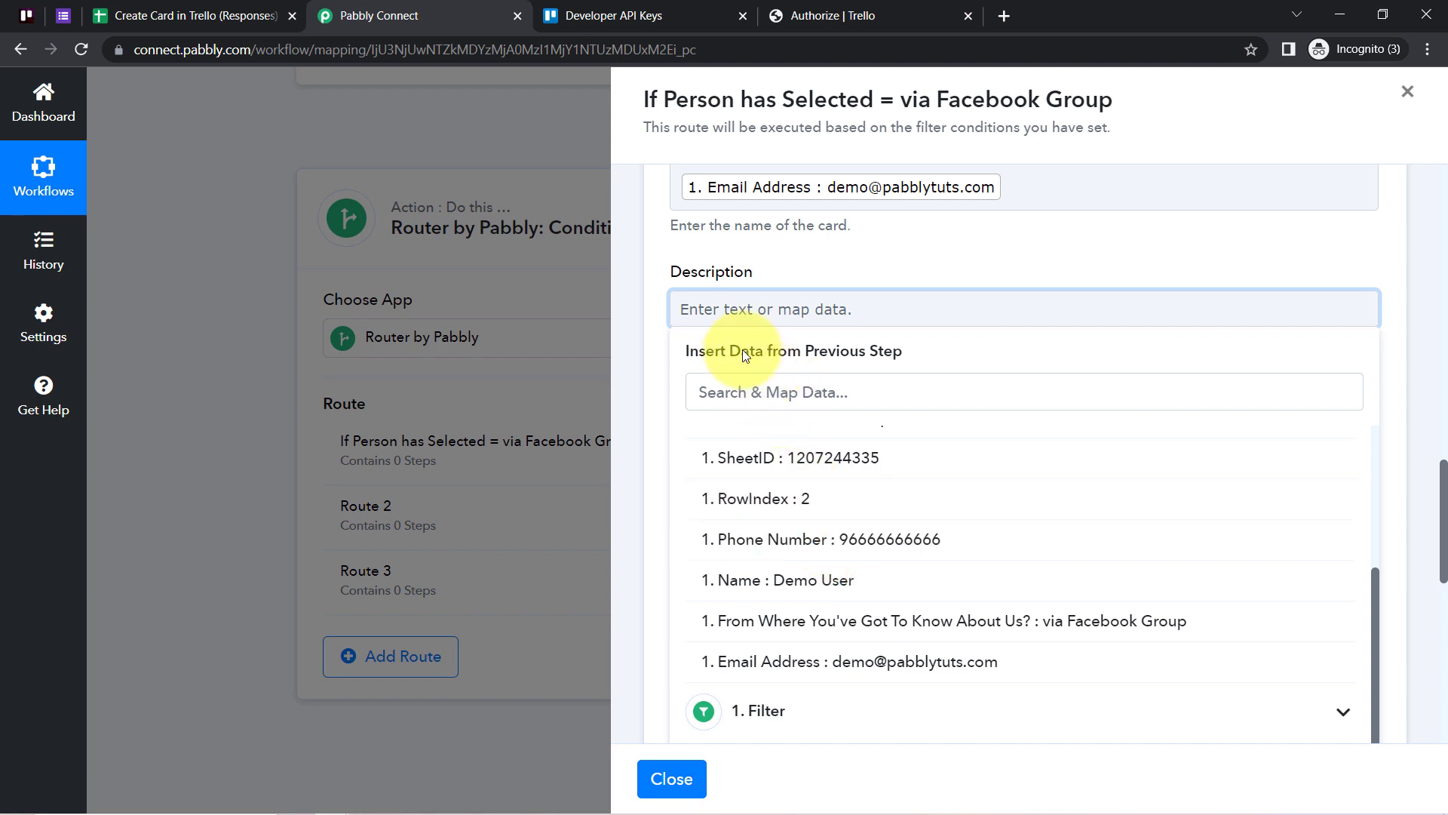
pyautogui.write('Pl')
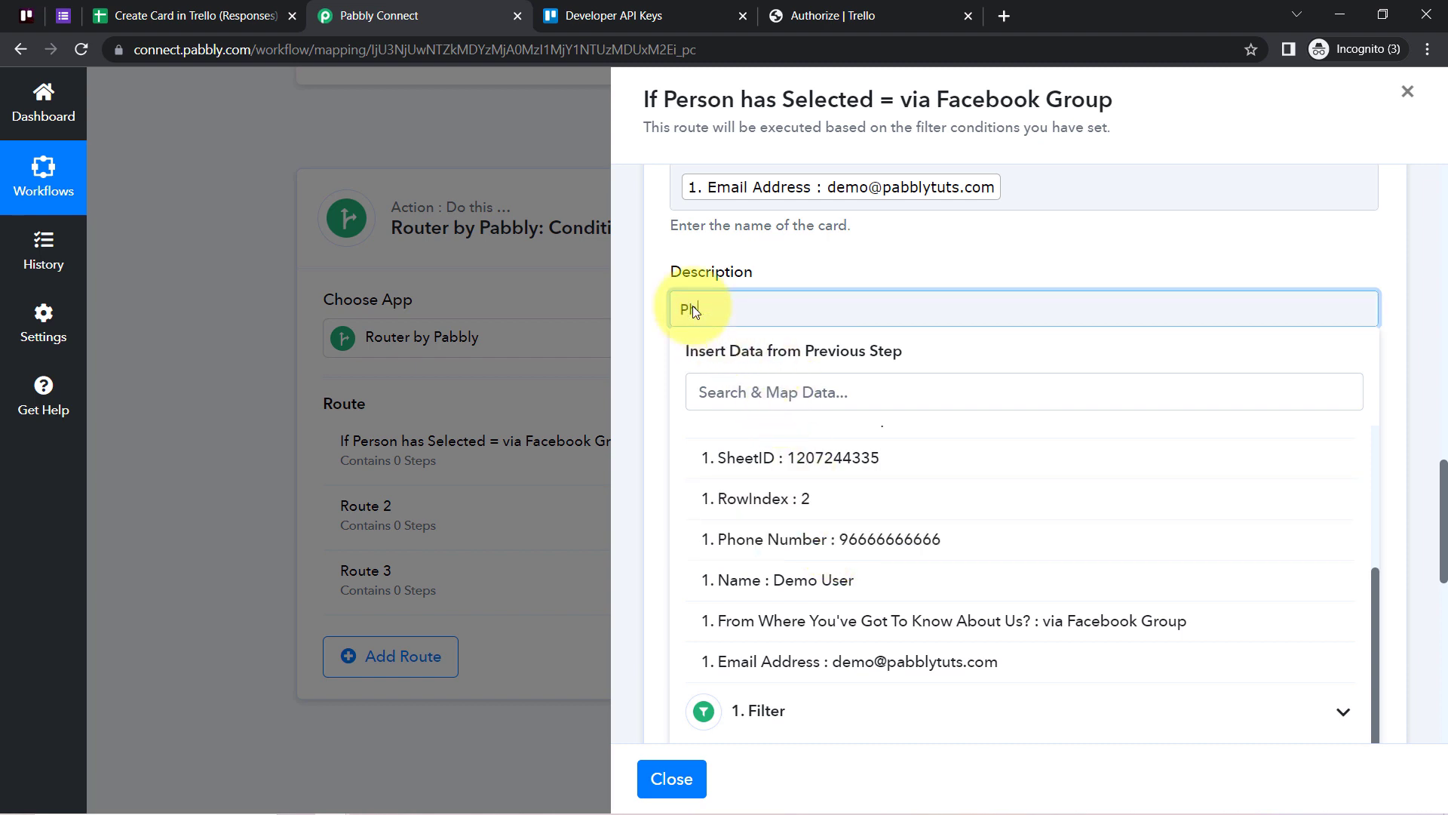
pyautogui.write('one Number -')
pyautogui.moveTo(794, 309); pyautogui.dragTo(716, 309)
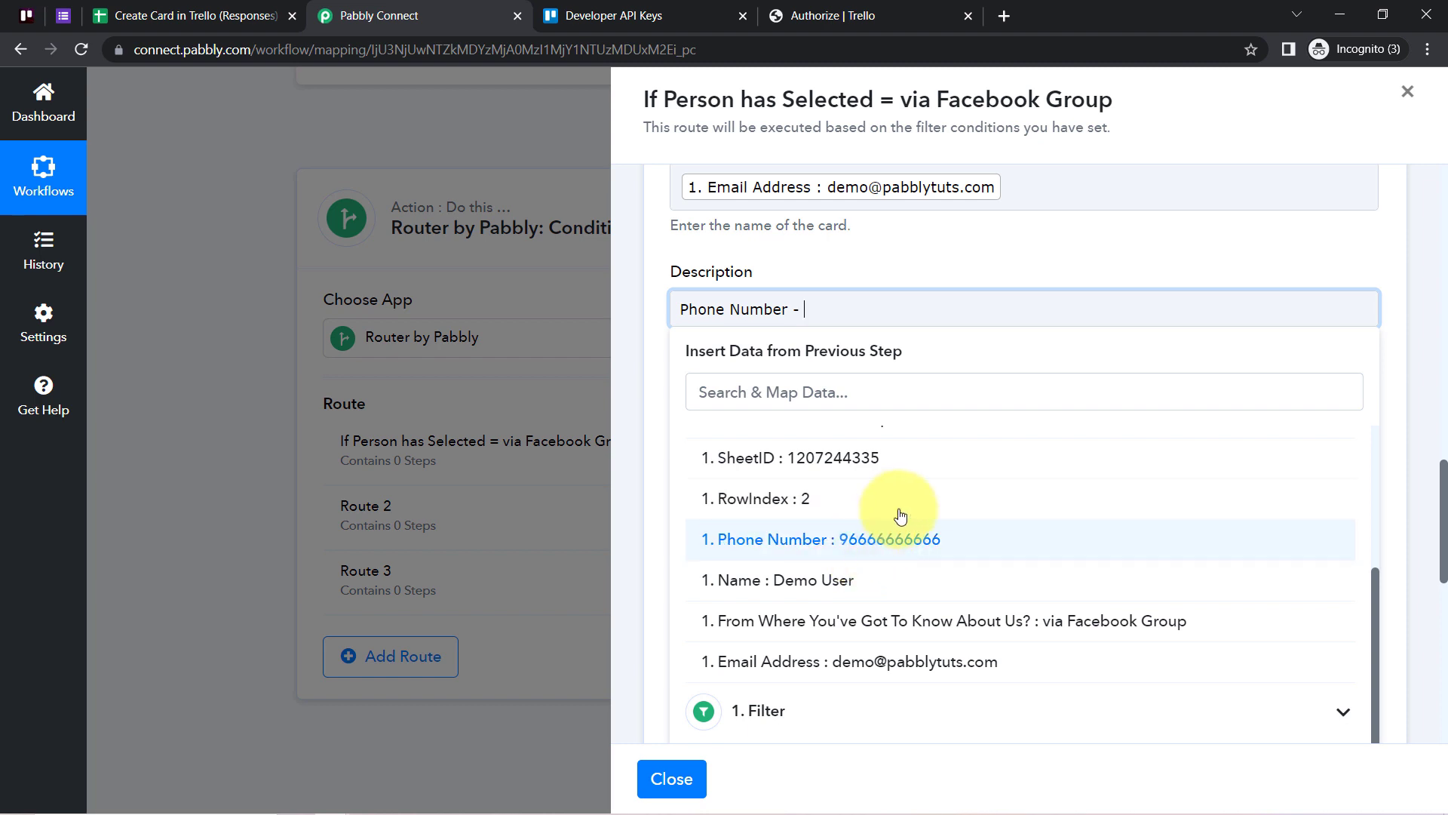
pyautogui.click(915, 541)
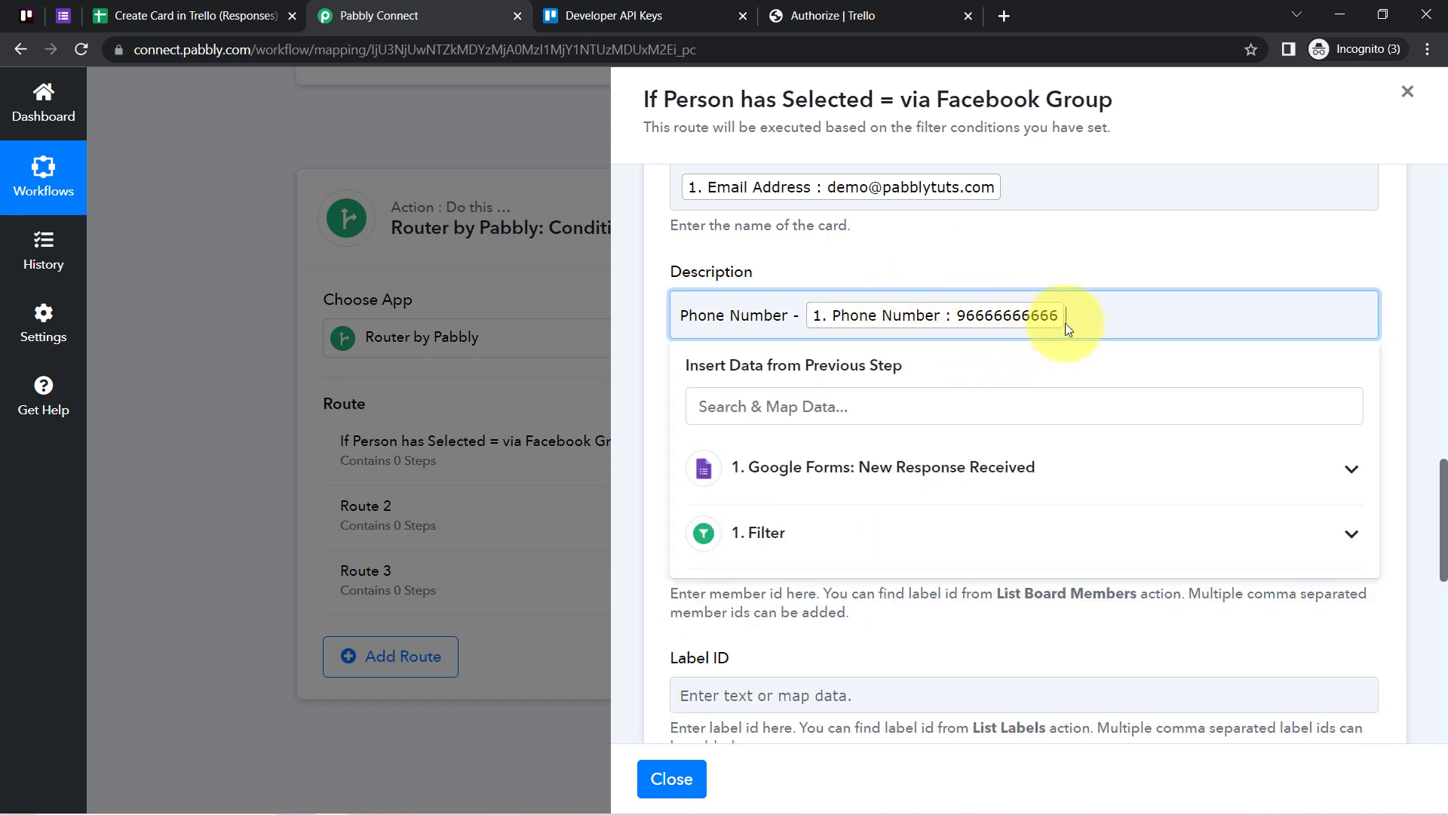
# - Add a second line to the Description reading "Name - " followed by the mapped Name from the Google Forms response
pyautogui.press('Return')
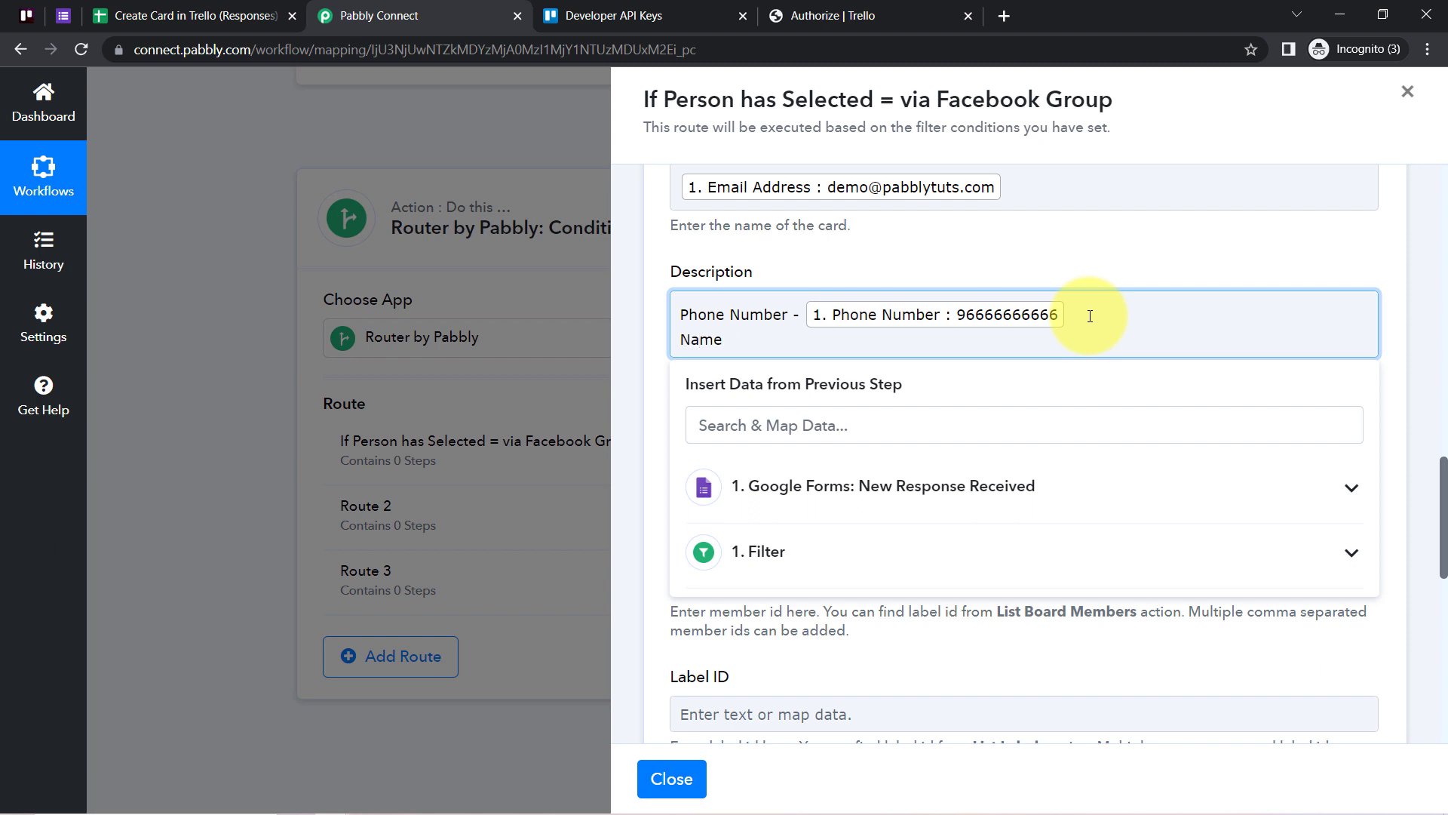
pyautogui.click(918, 490)
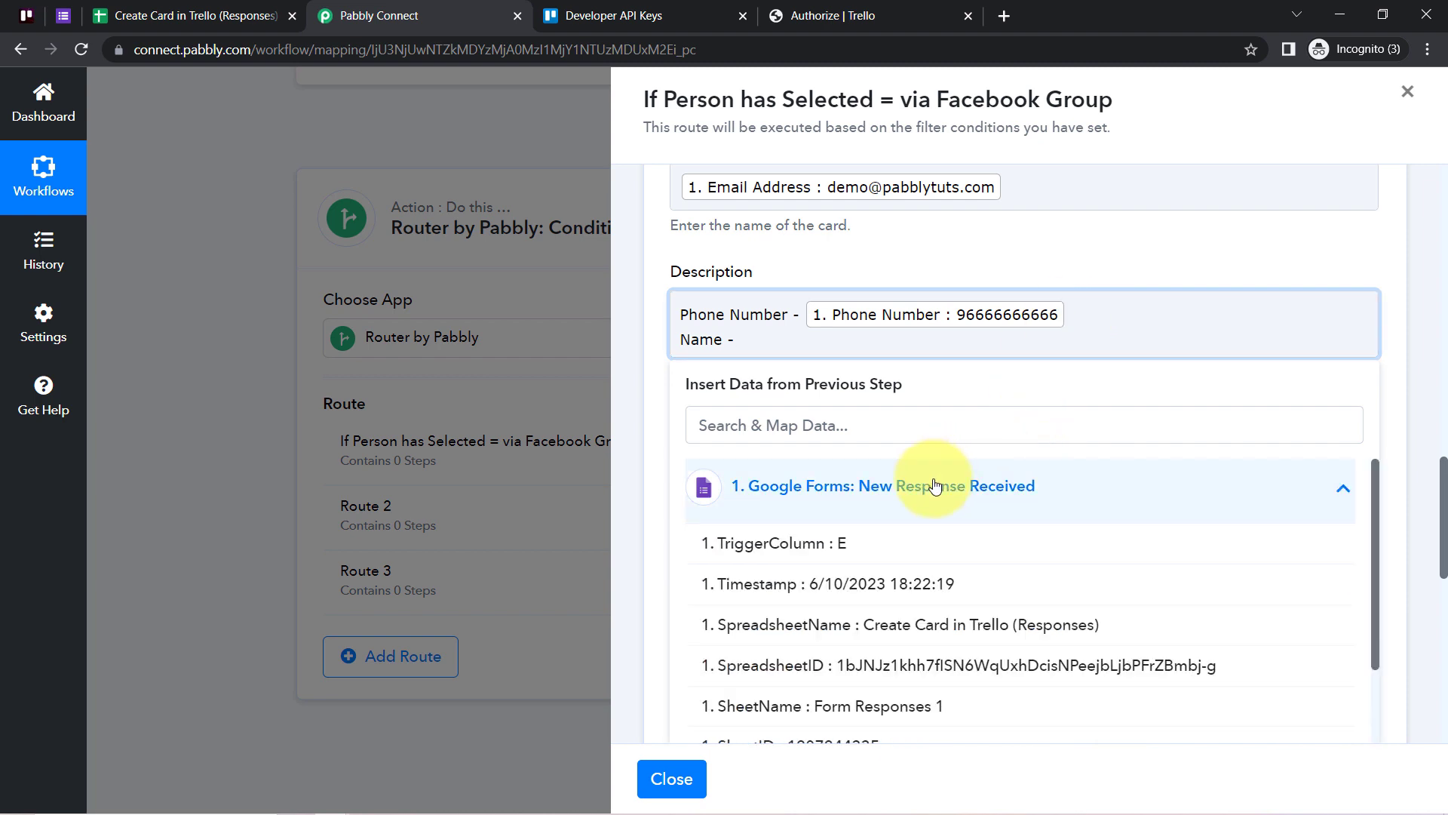
pyautogui.scroll(-2, 919, 626)
pyautogui.scroll(-1, 917, 637)
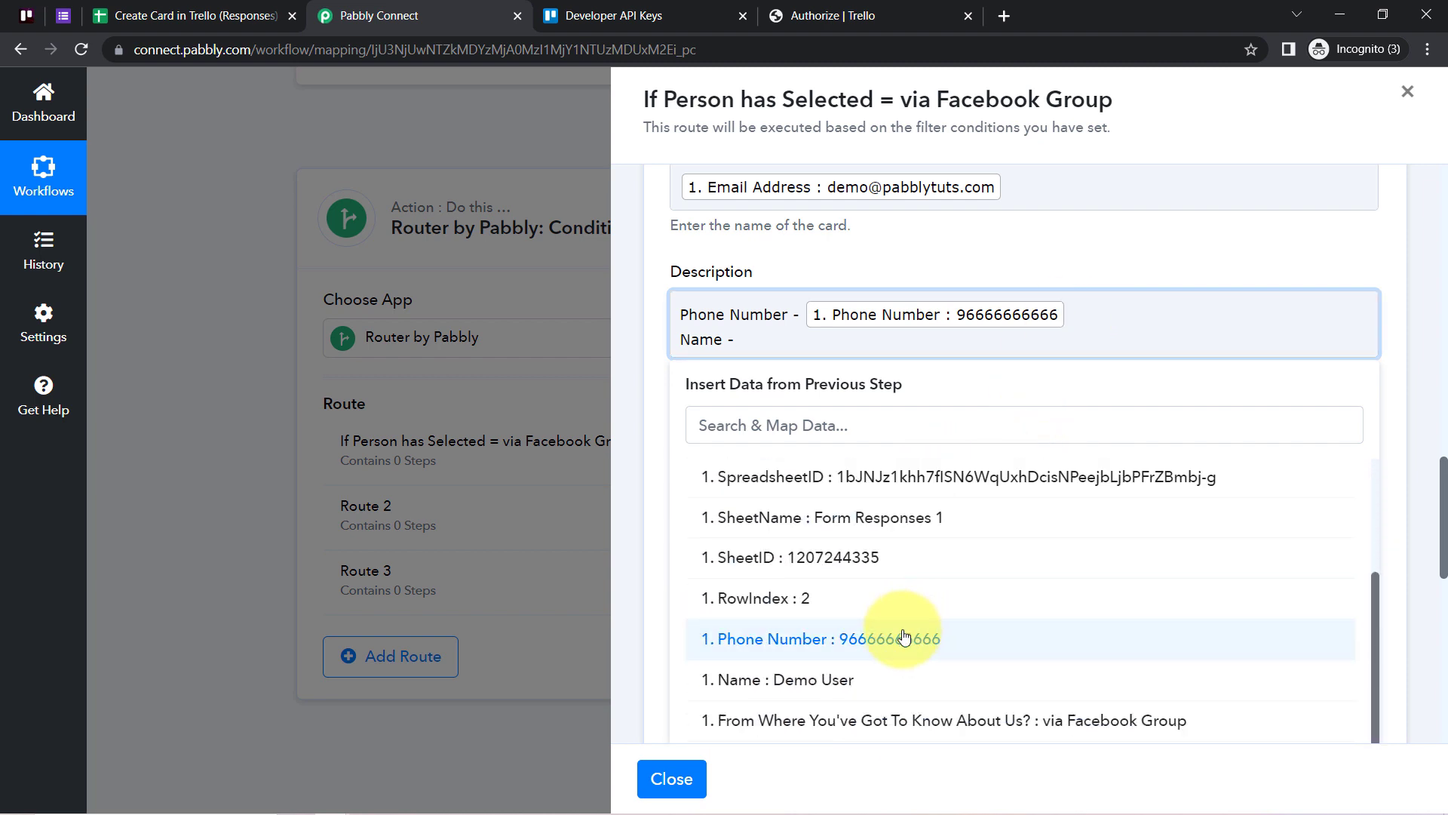
pyautogui.scroll(-1, 830, 643)
pyautogui.click(816, 641)
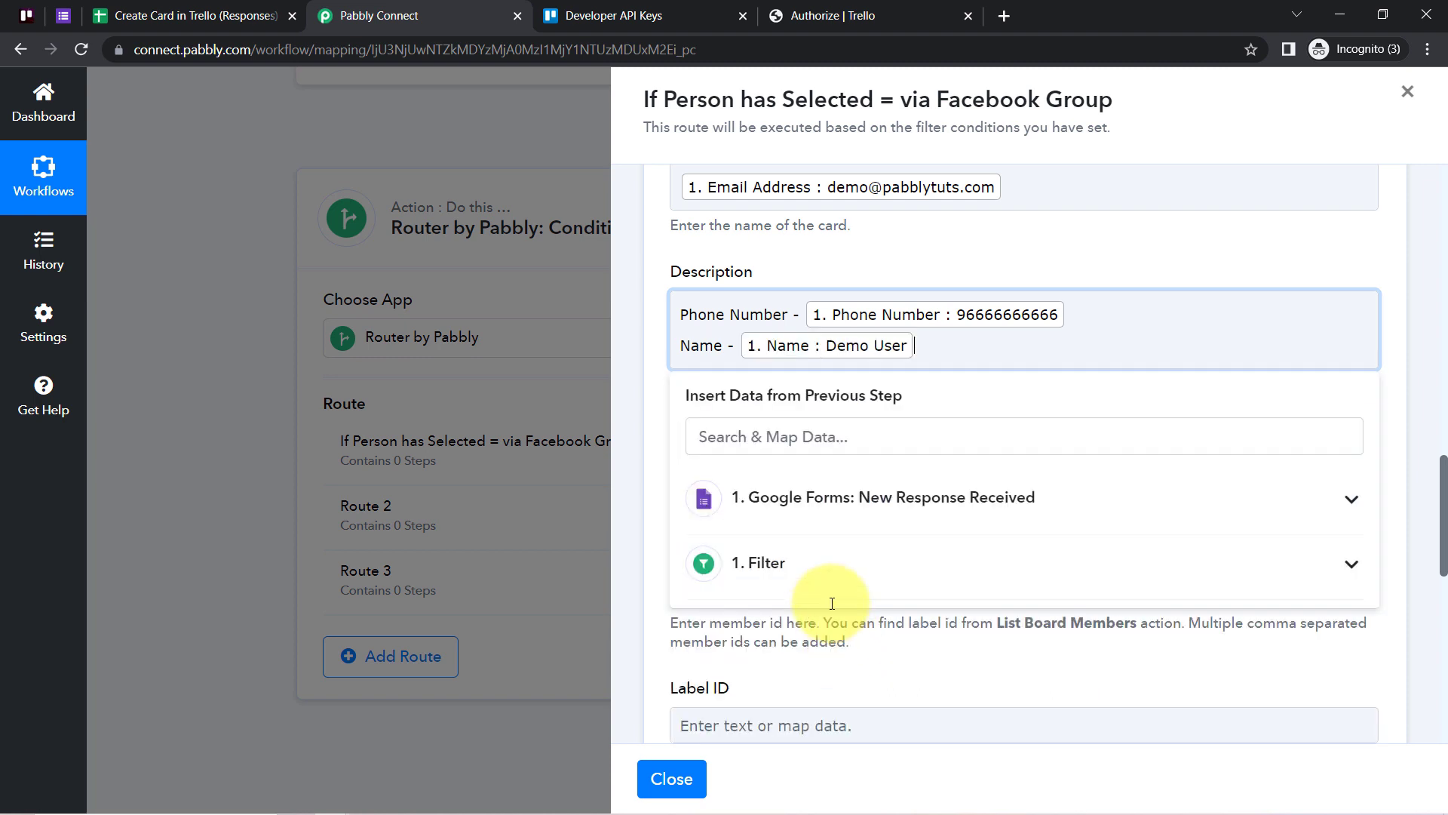
pyautogui.click(743, 268)
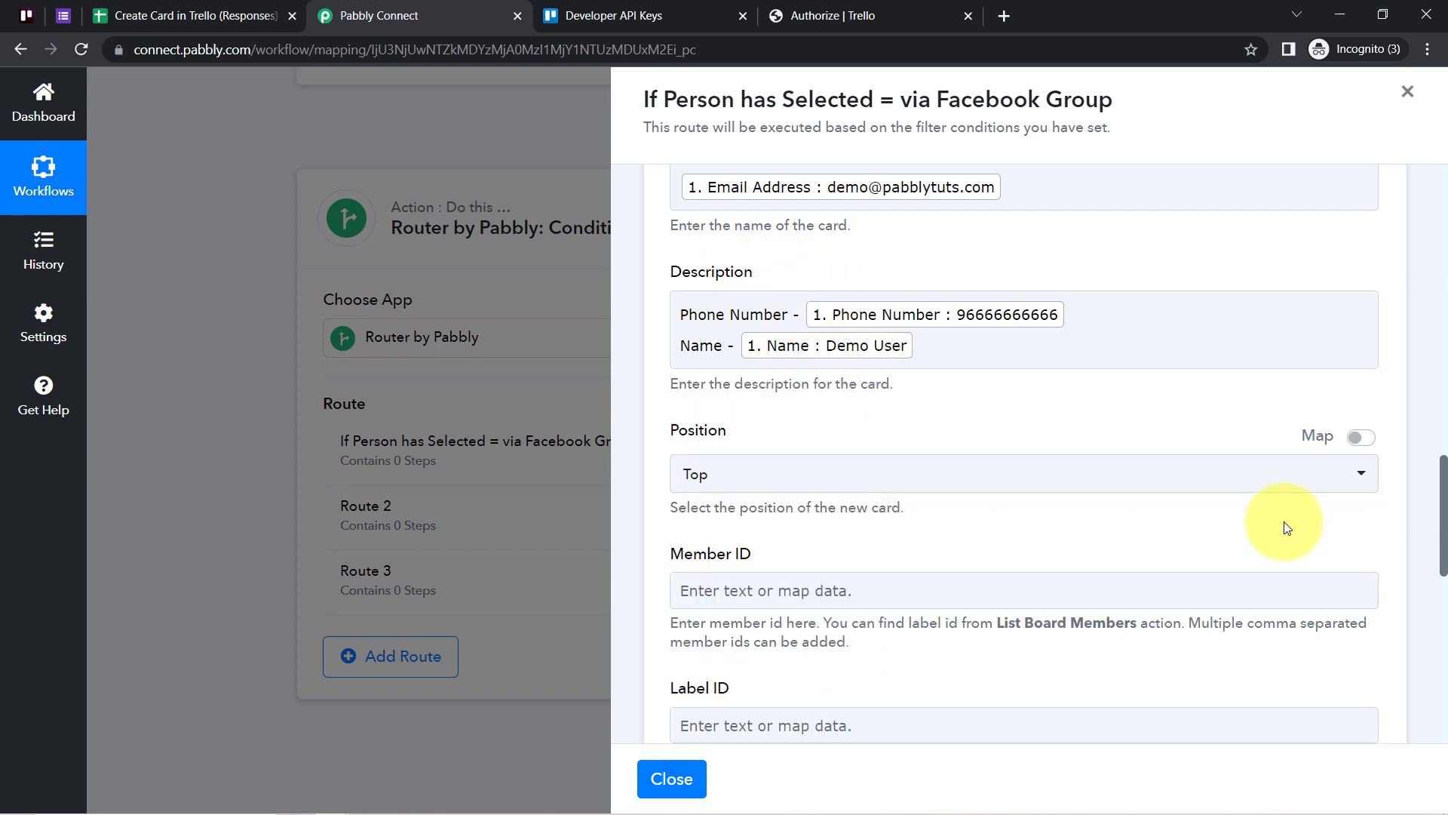
# - Save the Trello action with a test request, leaving the remaining optional fields empty, and check the board and the response
pyautogui.moveTo(1445, 533); pyautogui.dragTo(1426, 653)
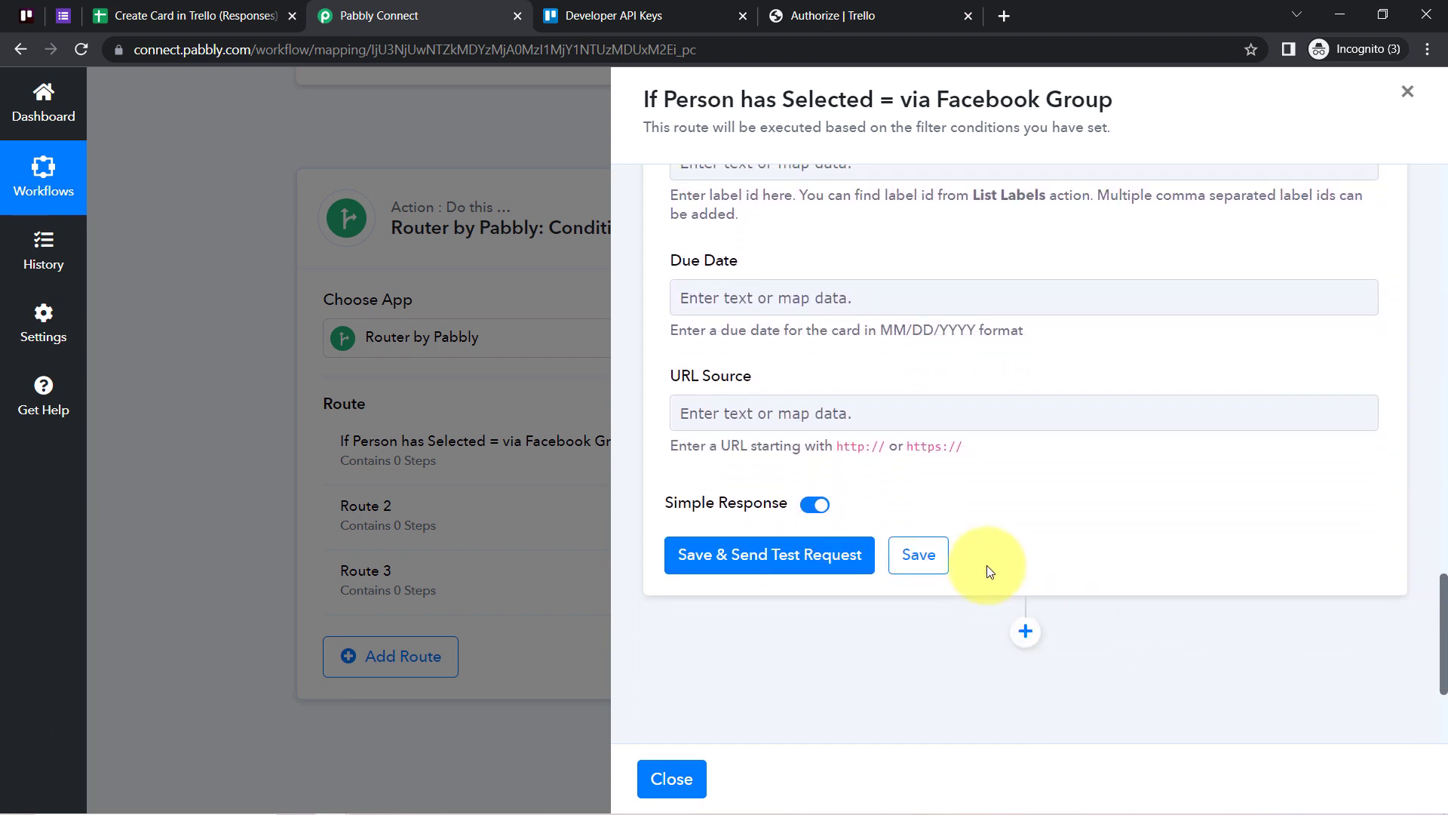
pyautogui.click(752, 564)
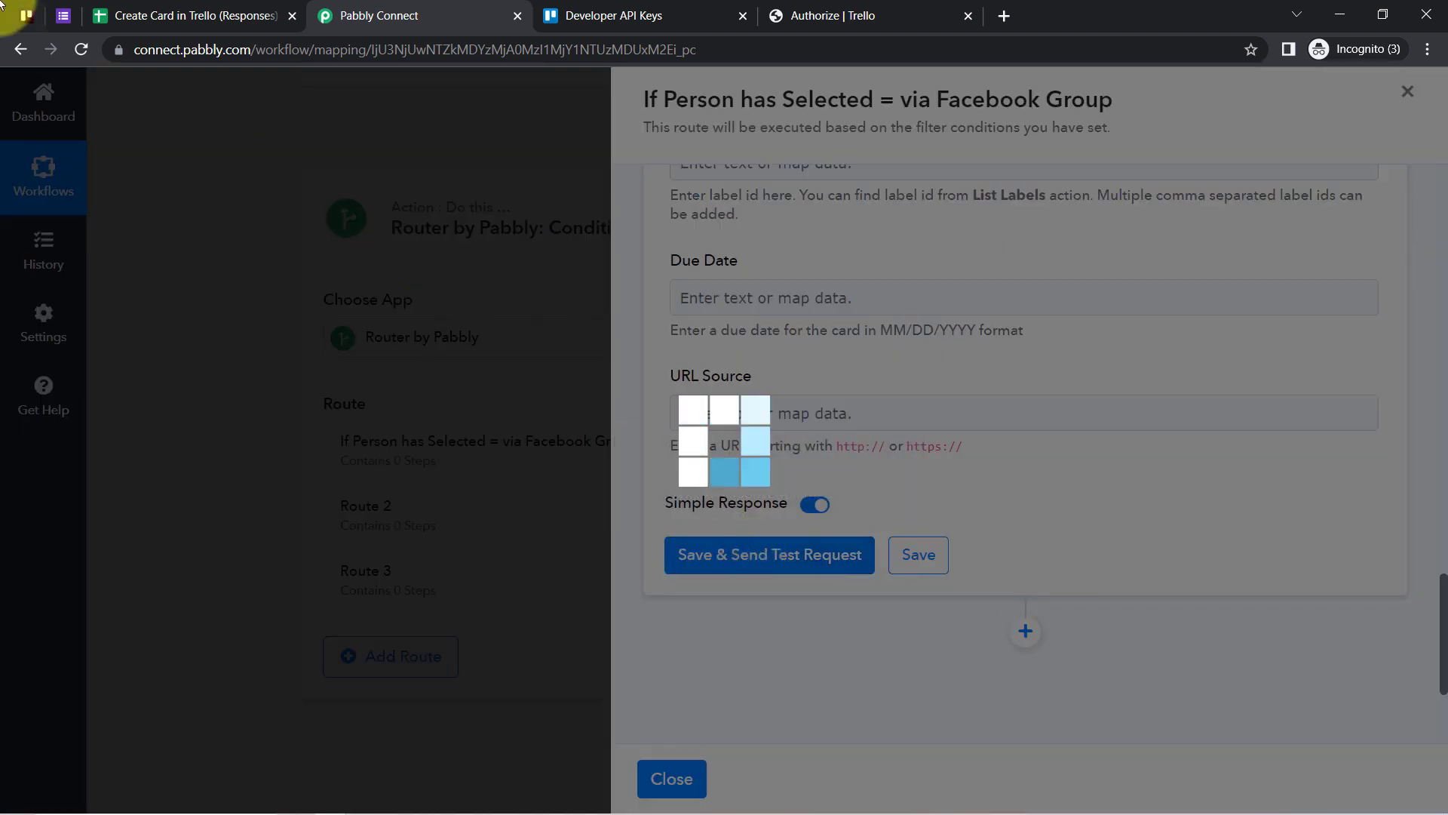
pyautogui.click(30, 16)
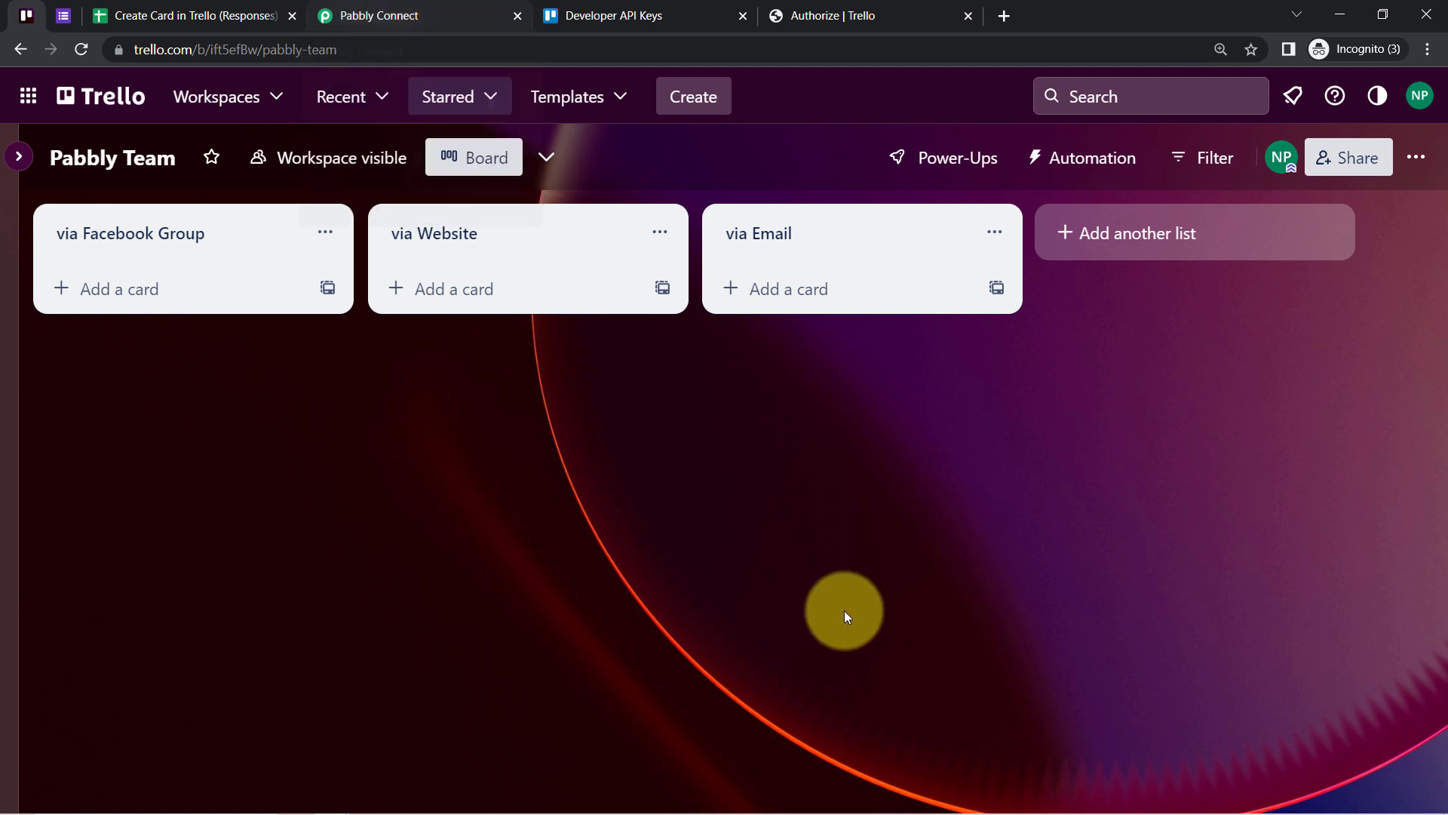
pyautogui.click(379, 15)
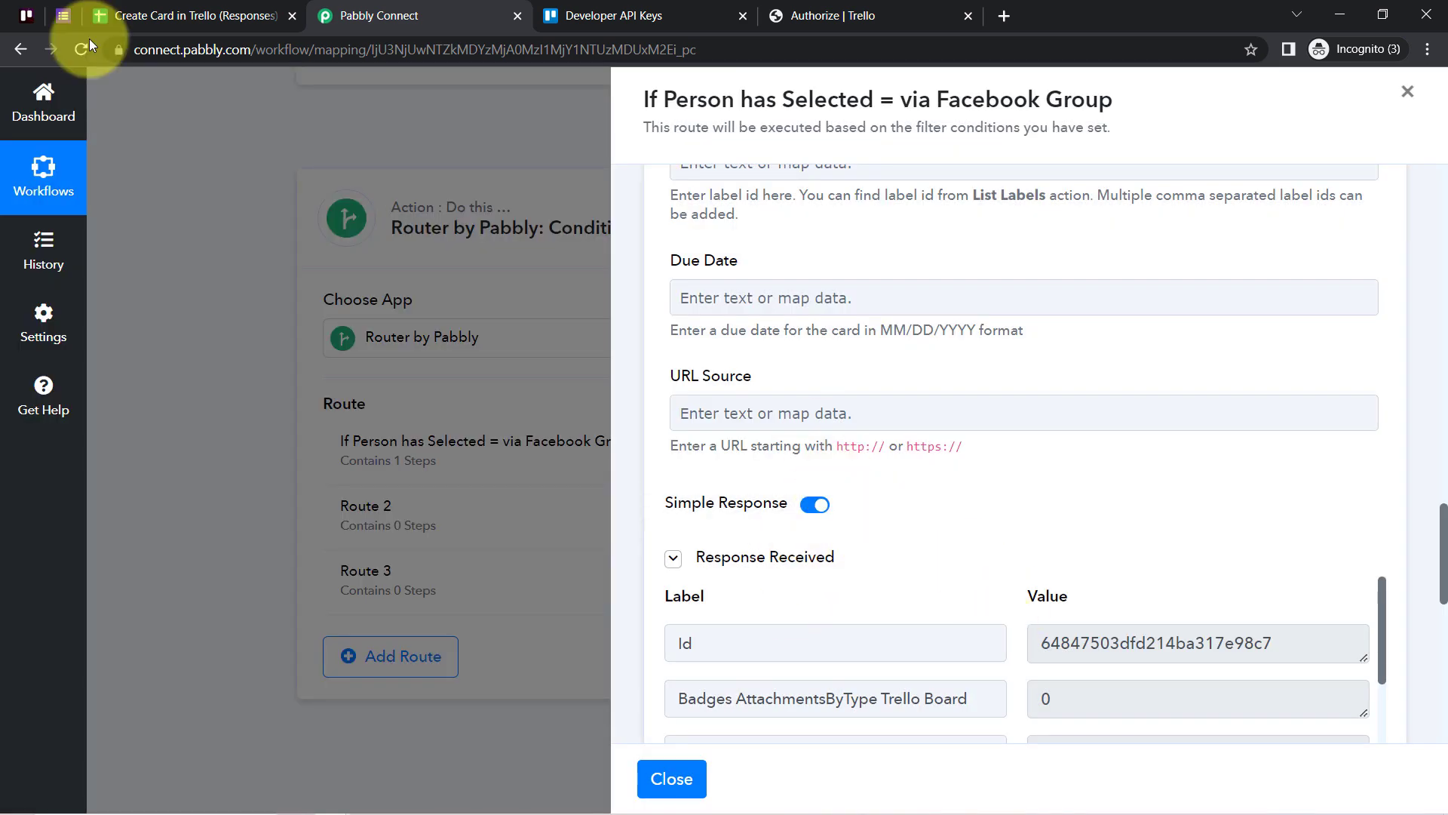
# - Examine the test card's description in Trello's via Facebook Group list and compare the form's source options with the board's lists
pyautogui.click(26, 15)
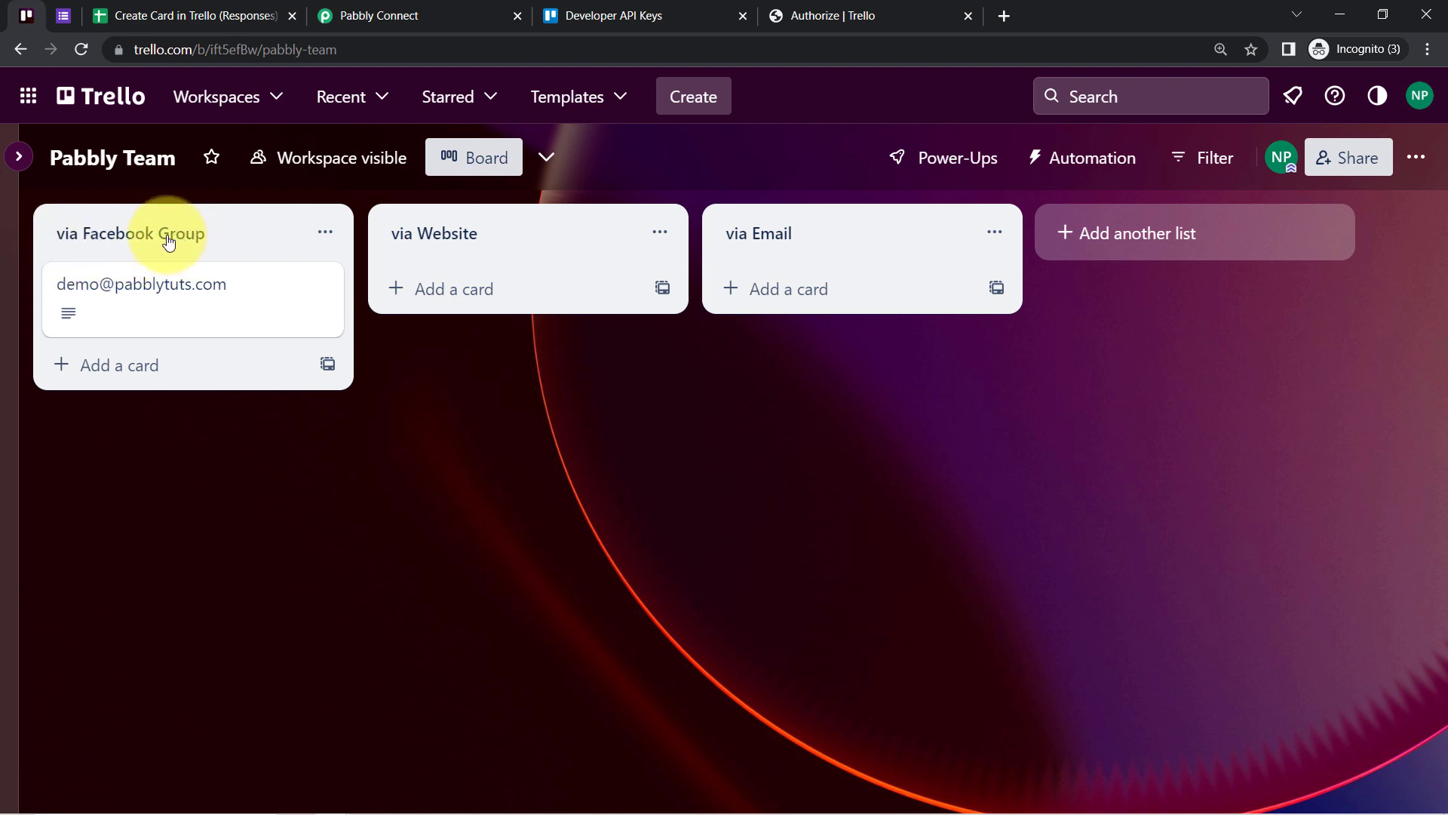
pyautogui.click(155, 295)
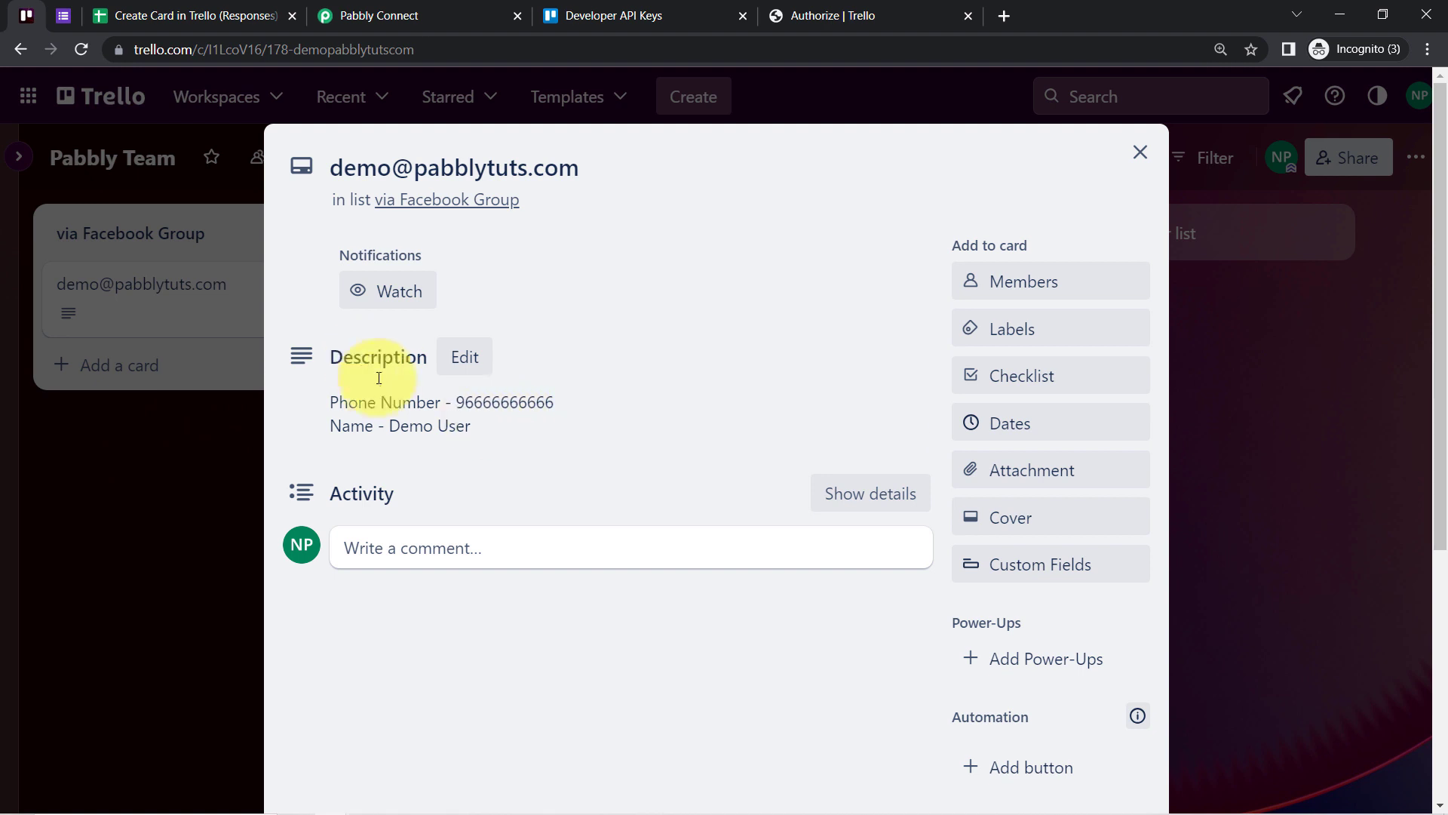
pyautogui.moveTo(337, 406); pyautogui.dragTo(509, 450)
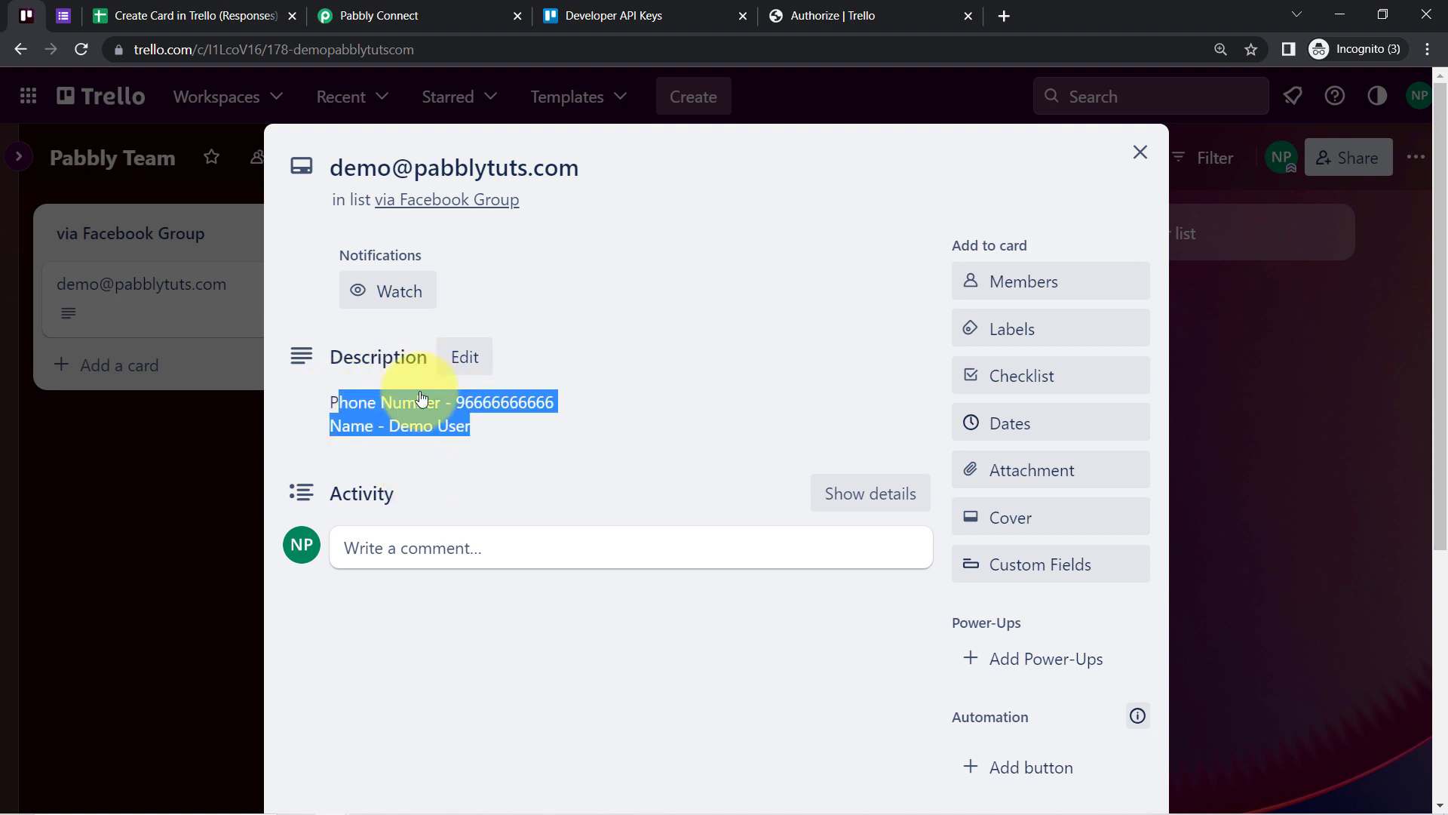
pyautogui.click(1138, 151)
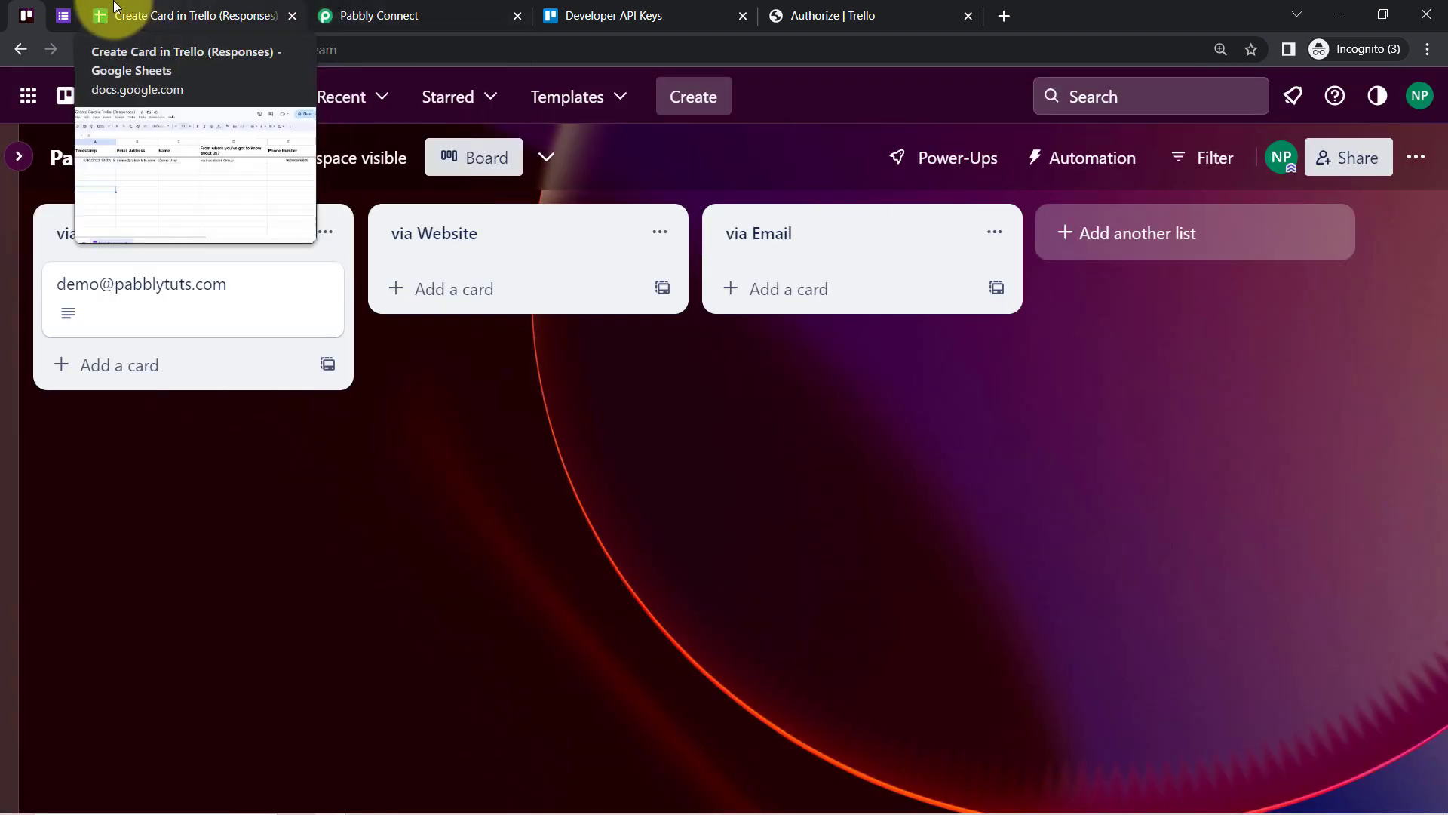
pyautogui.click(64, 15)
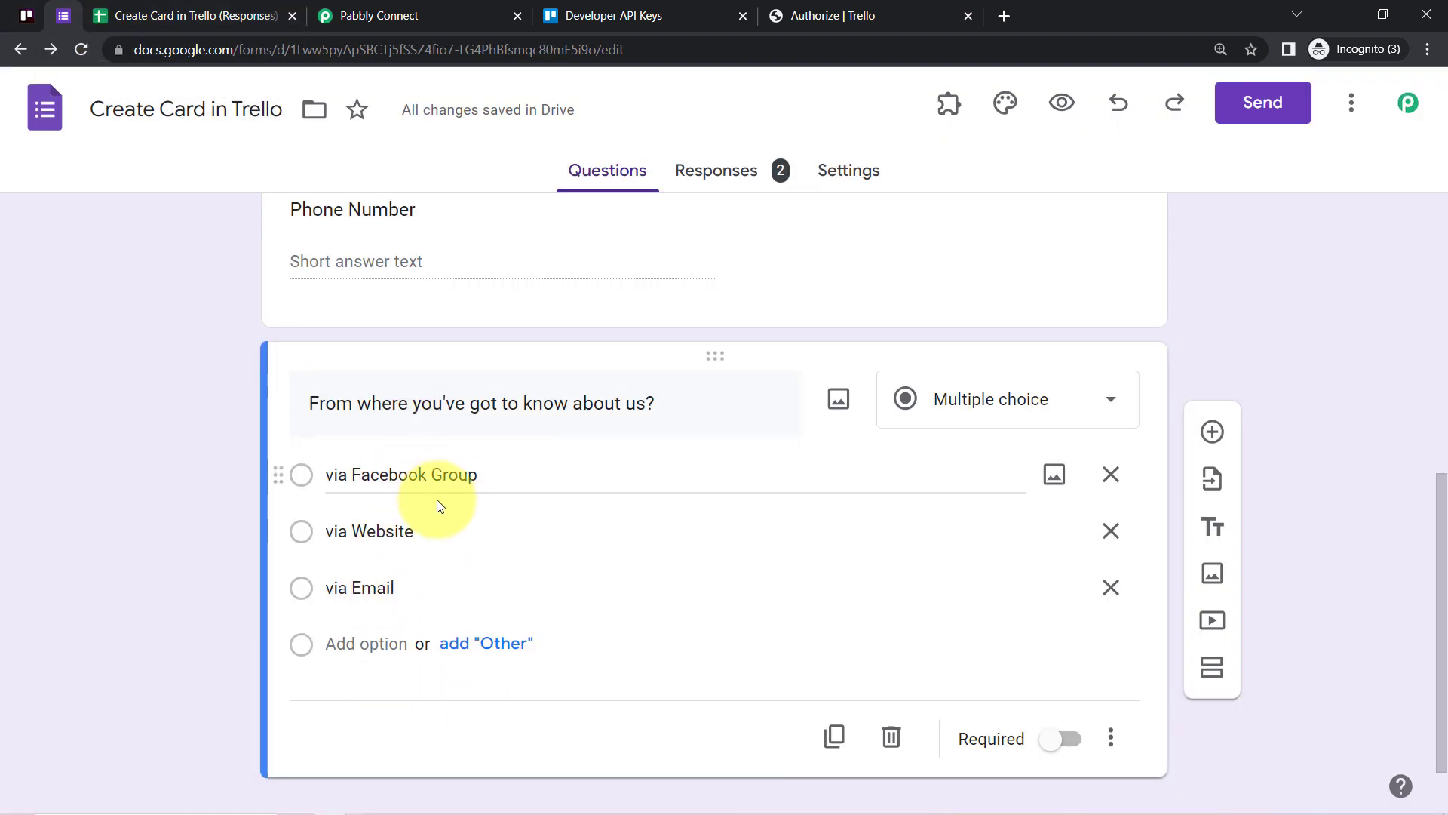
pyautogui.click(26, 15)
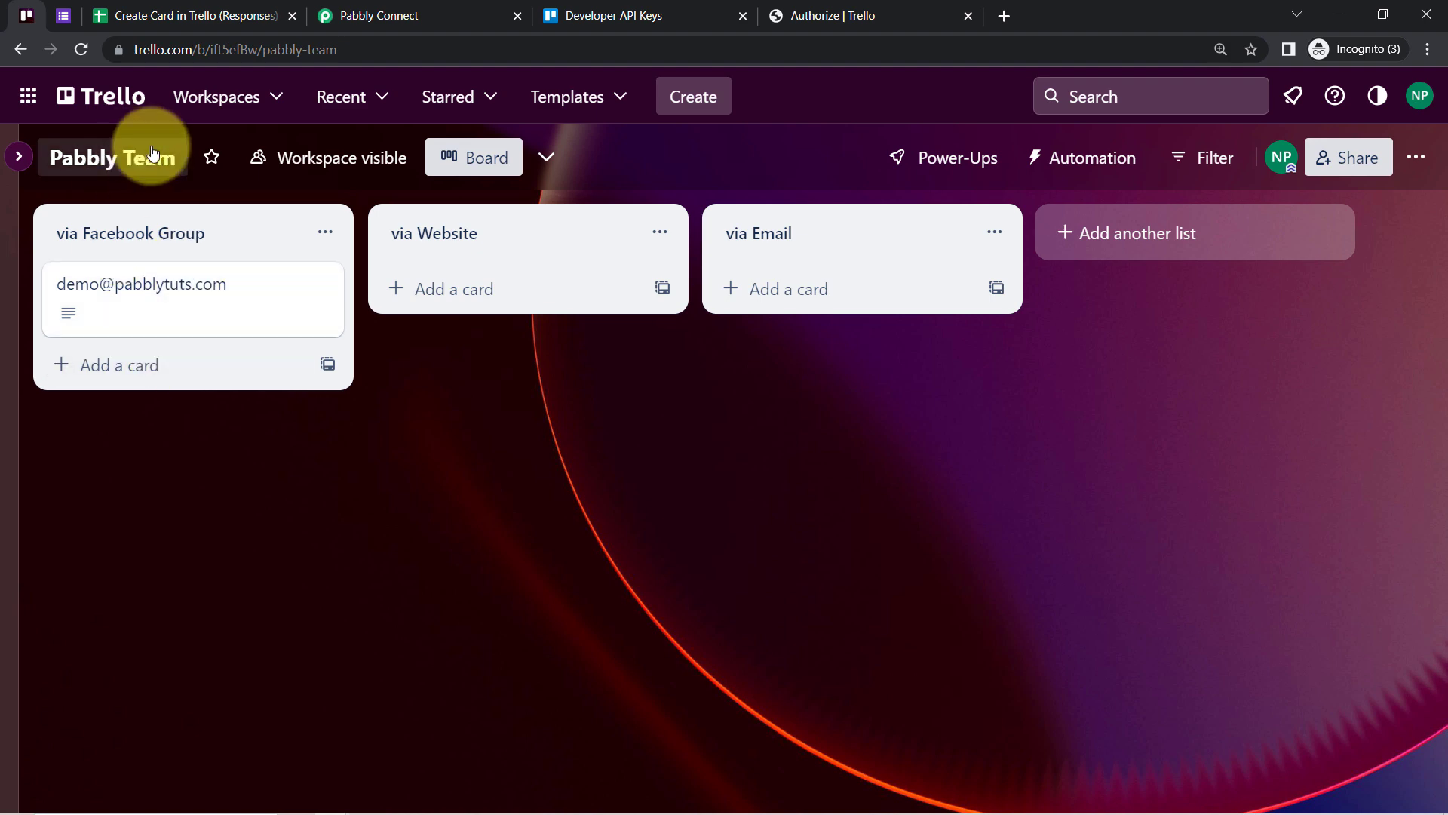
# - Return to Pabbly Connect, save the Trello action, and close the via Facebook Group route
pyautogui.click(412, 6)
pyautogui.scroll(-8, 867, 378)
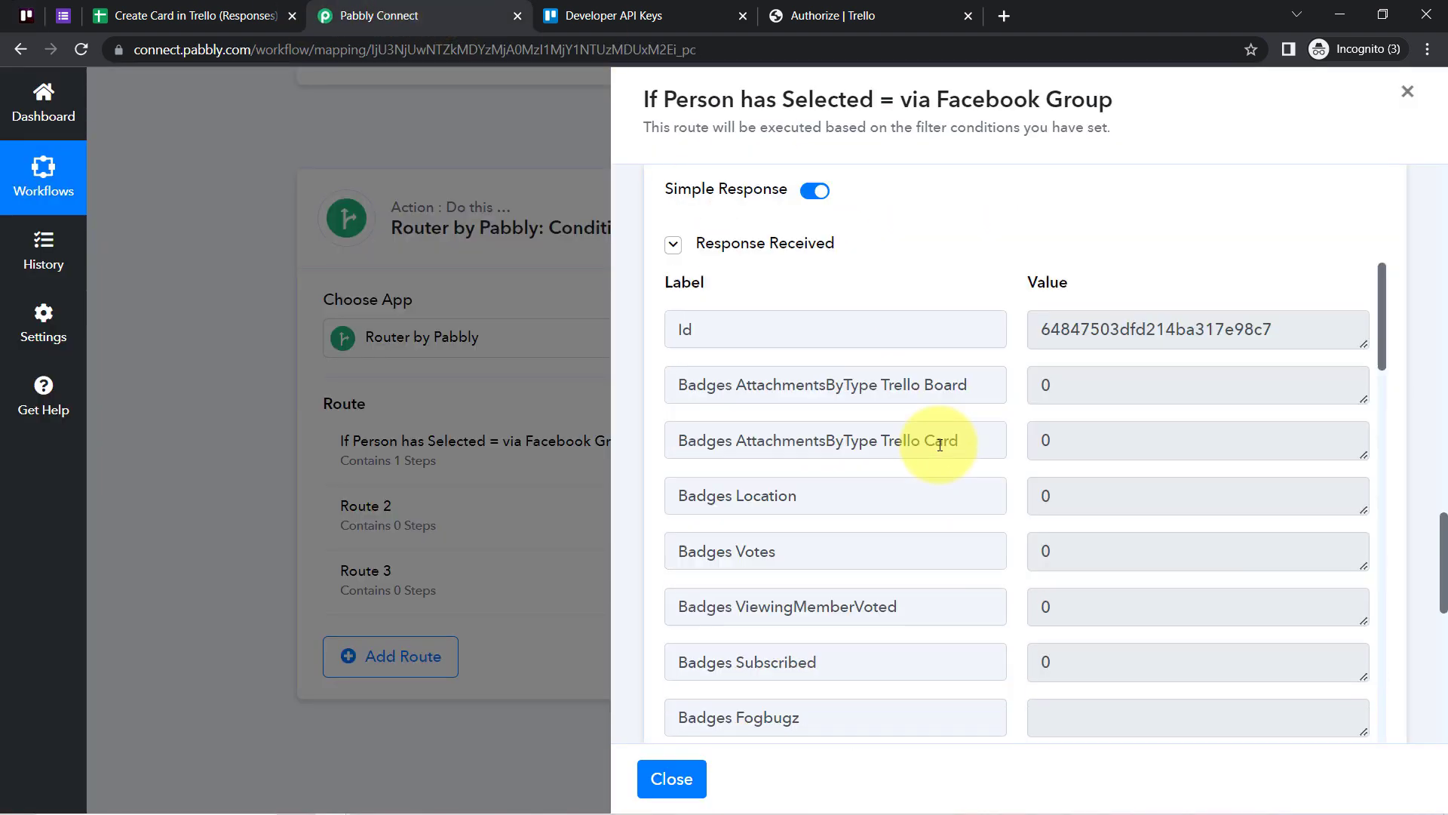
pyautogui.click(946, 528)
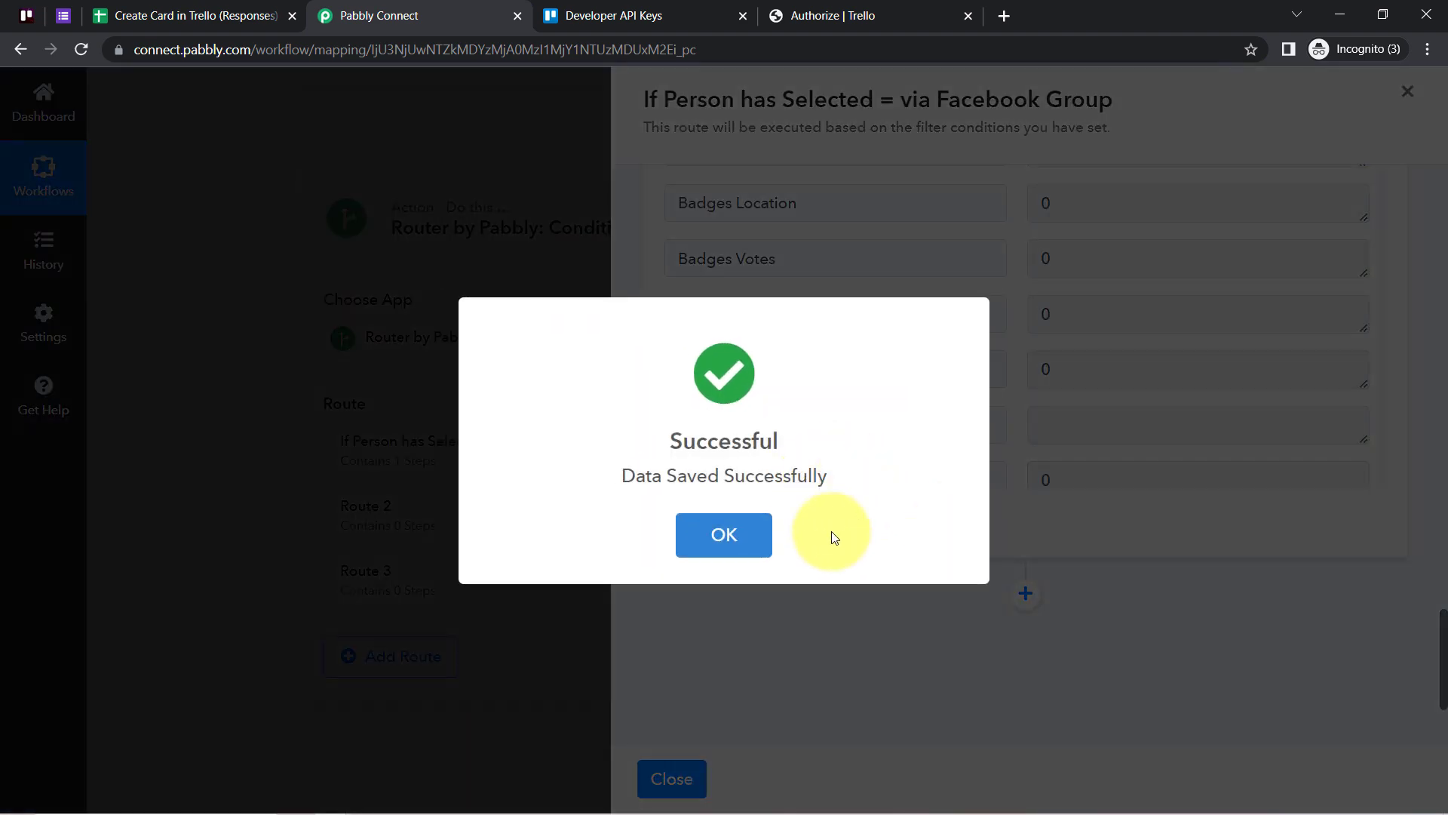
pyautogui.click(735, 545)
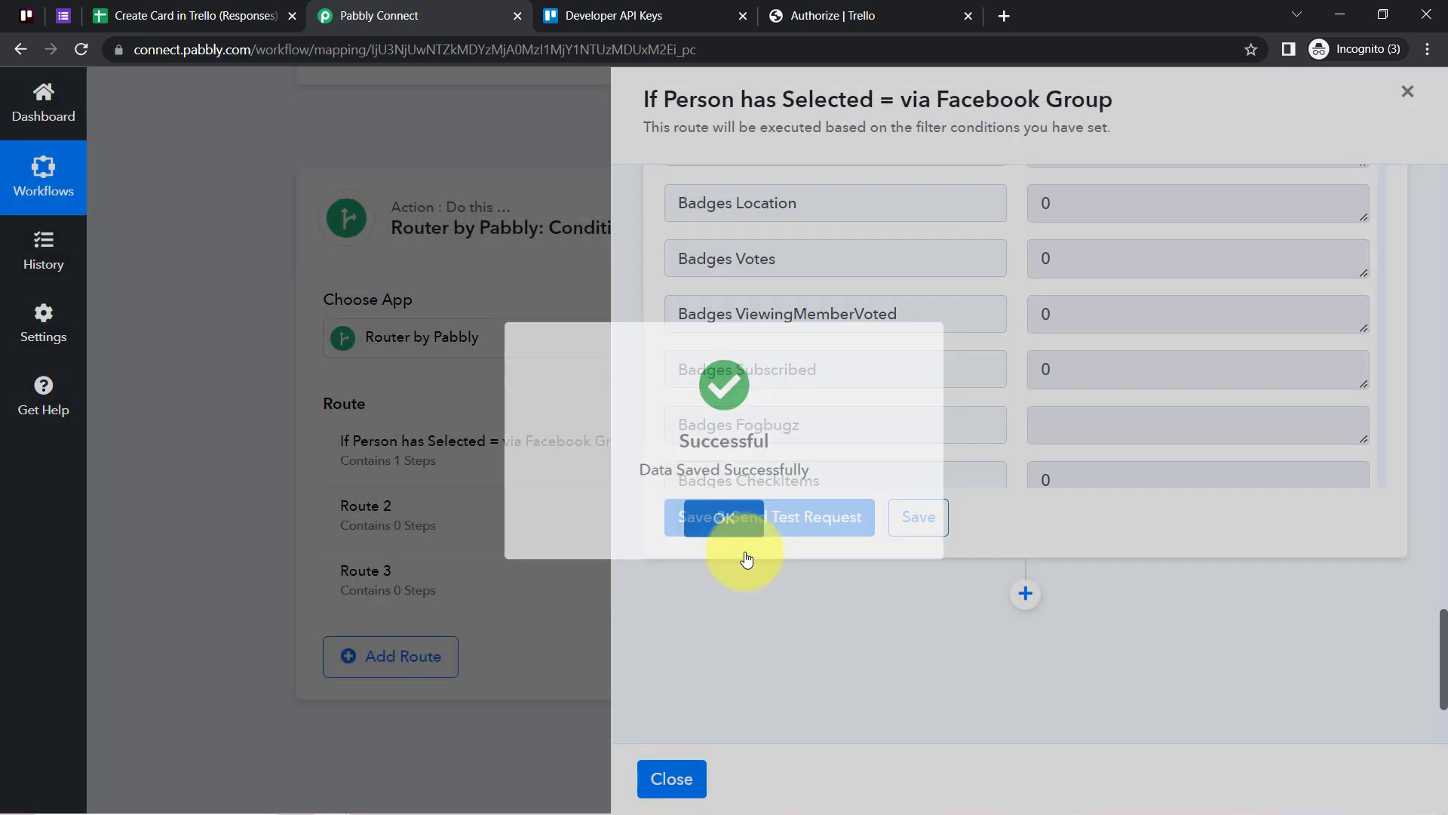
pyautogui.click(1408, 91)
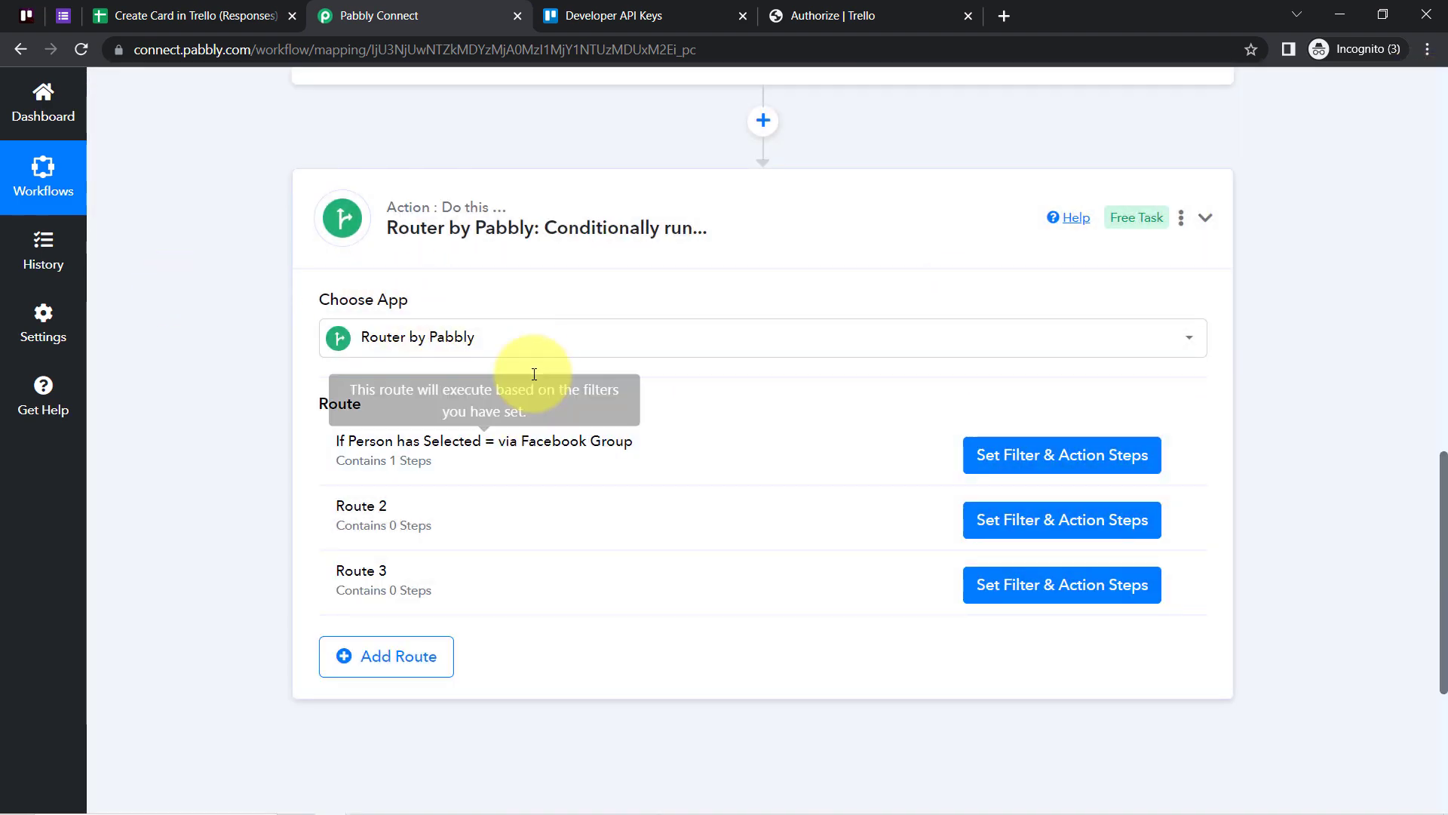
# - Clone the "If Person has Selected = via Facebook Group" route twice in the Router
pyautogui.scroll(-3, 554, 364)
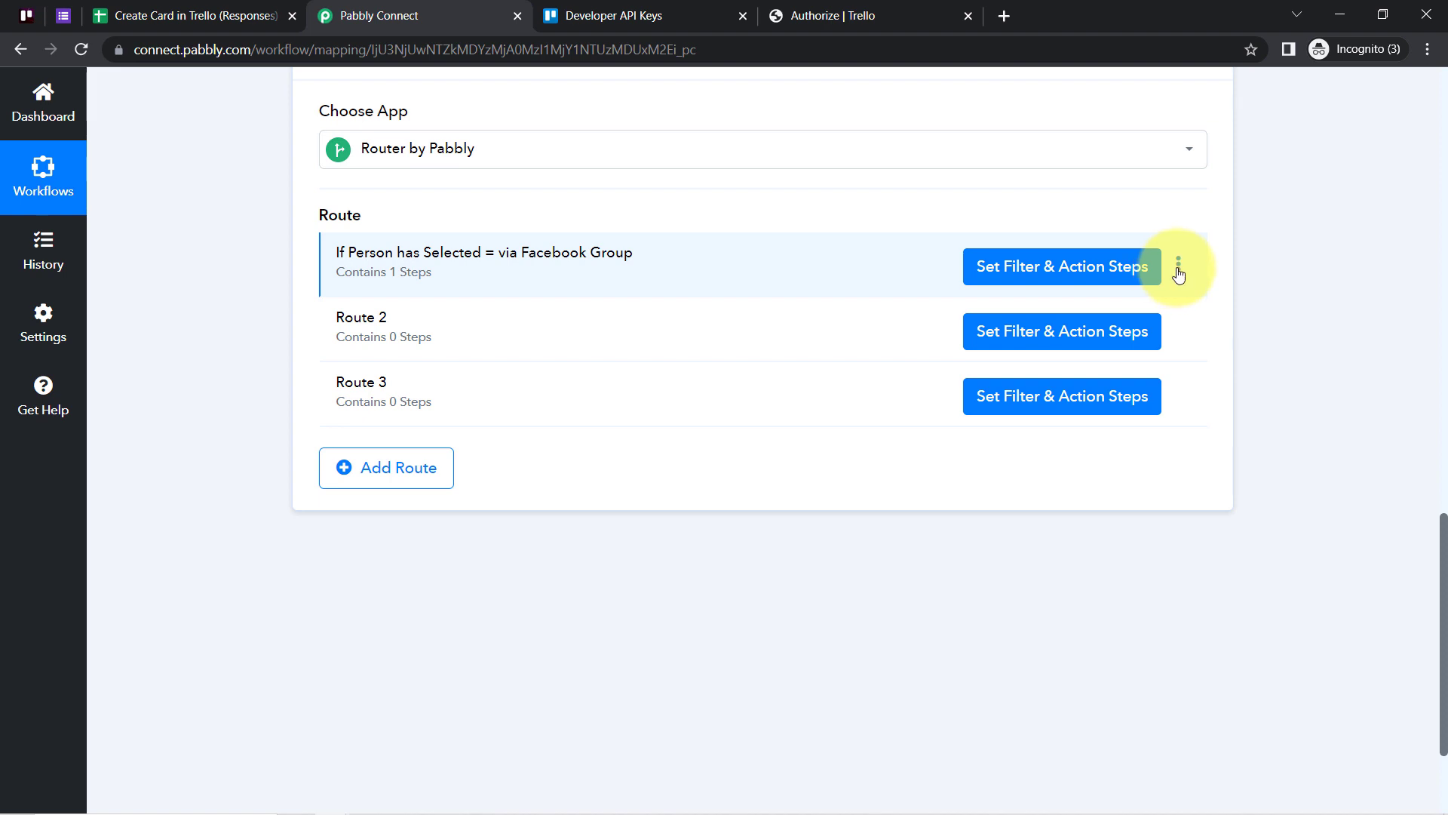
pyautogui.click(1177, 269)
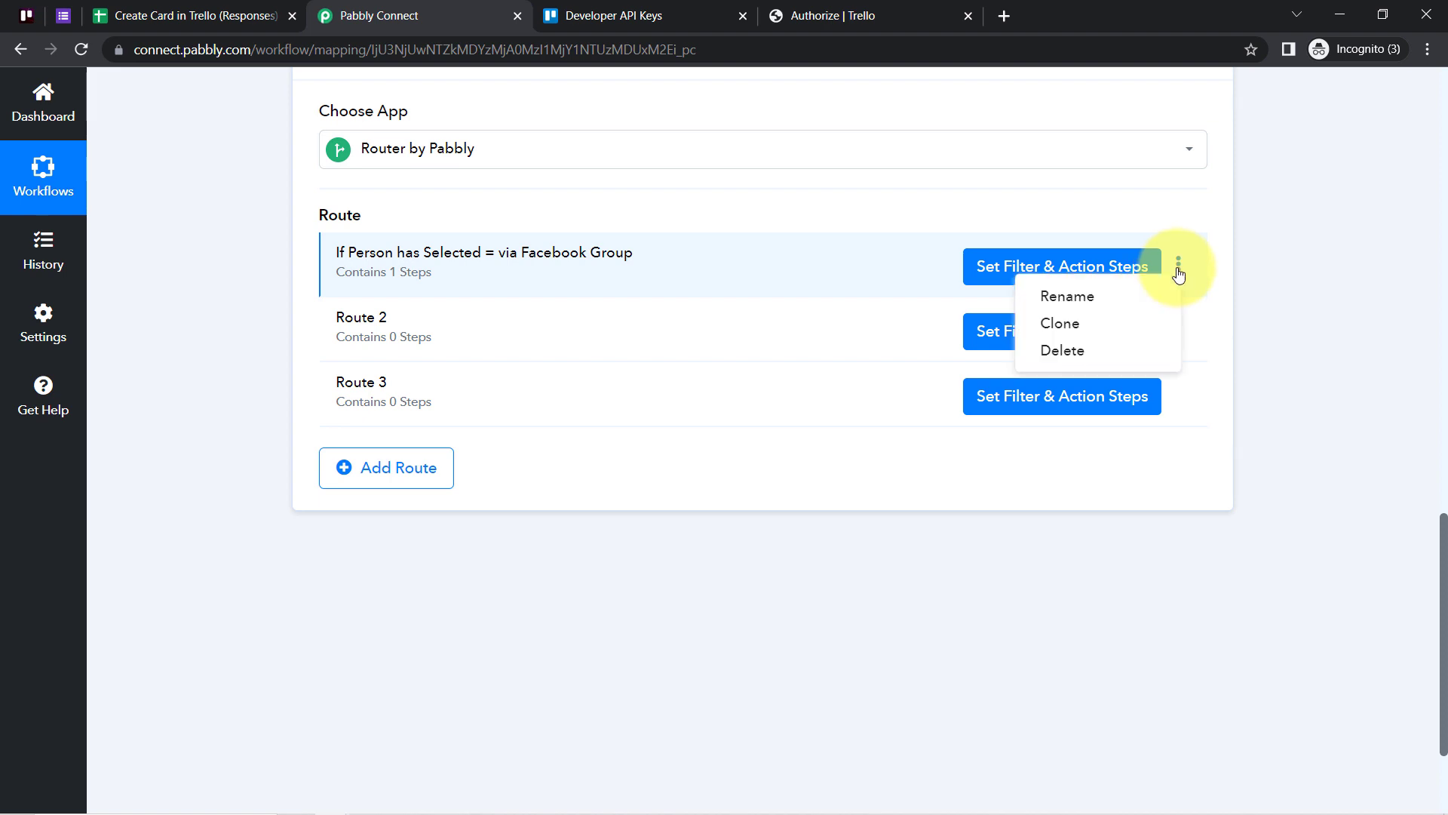
pyautogui.click(1068, 332)
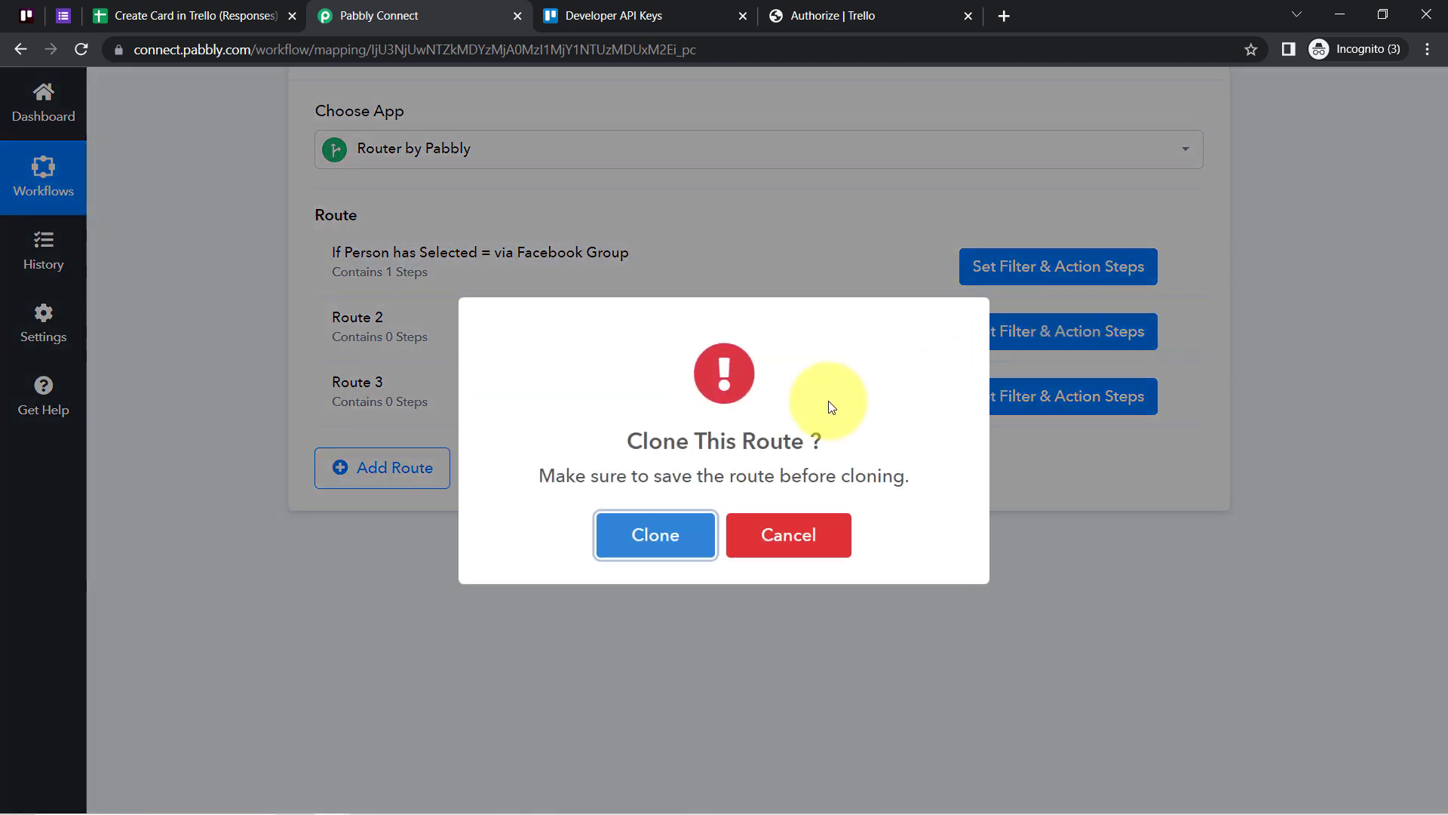
pyautogui.click(658, 533)
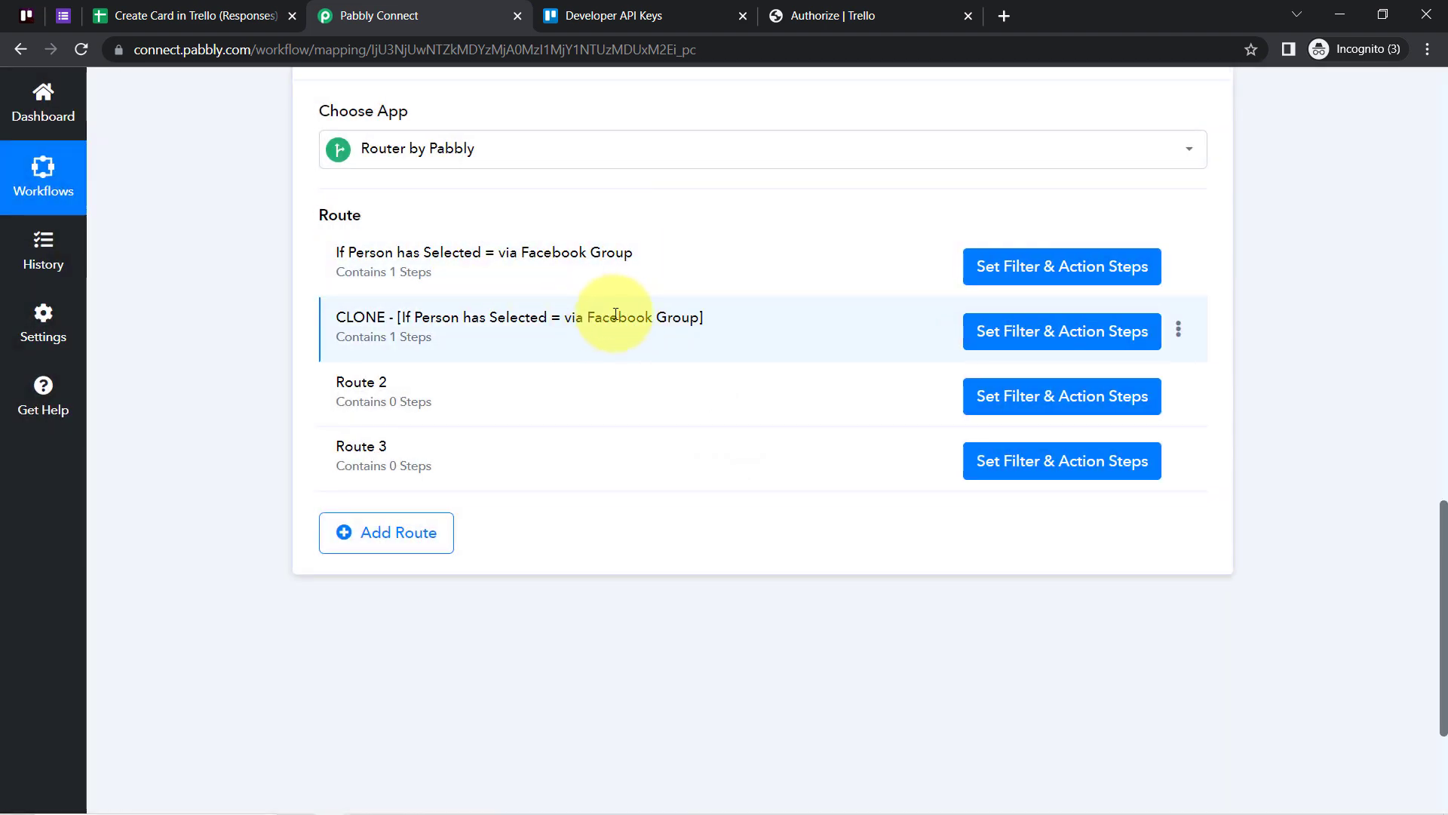
pyautogui.moveTo(618, 316); pyautogui.dragTo(374, 317)
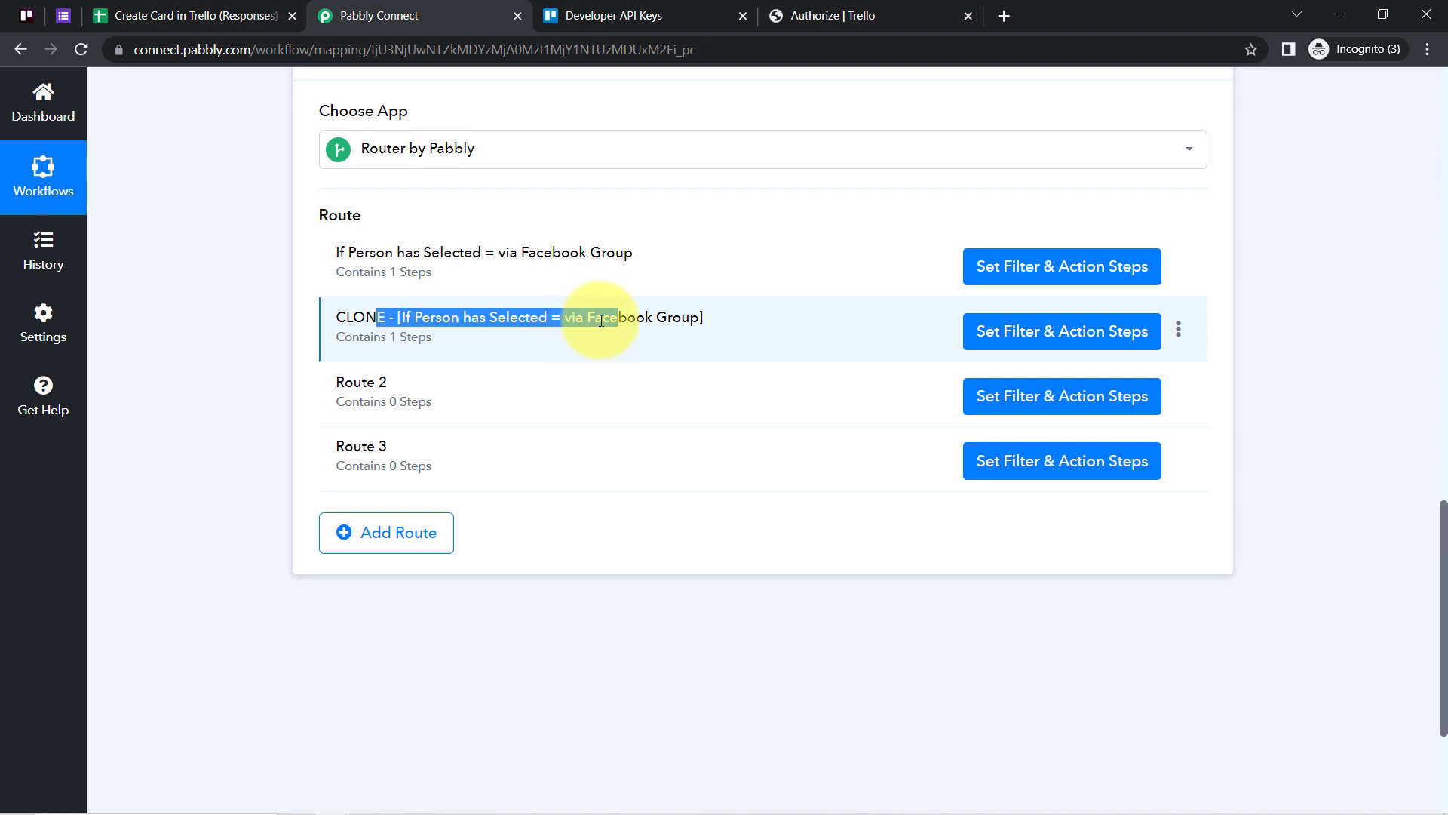
pyautogui.click(640, 316)
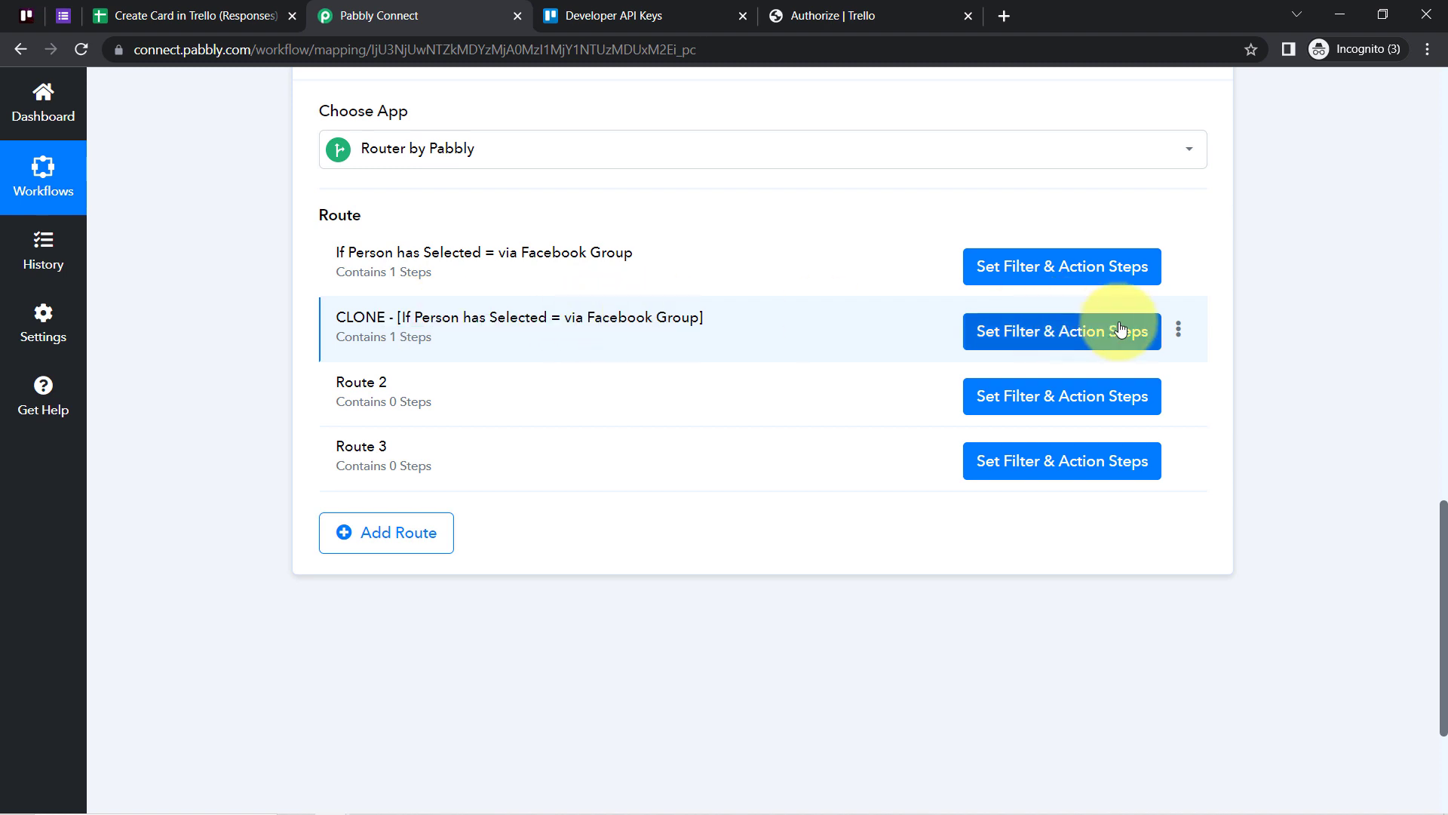
pyautogui.click(1179, 266)
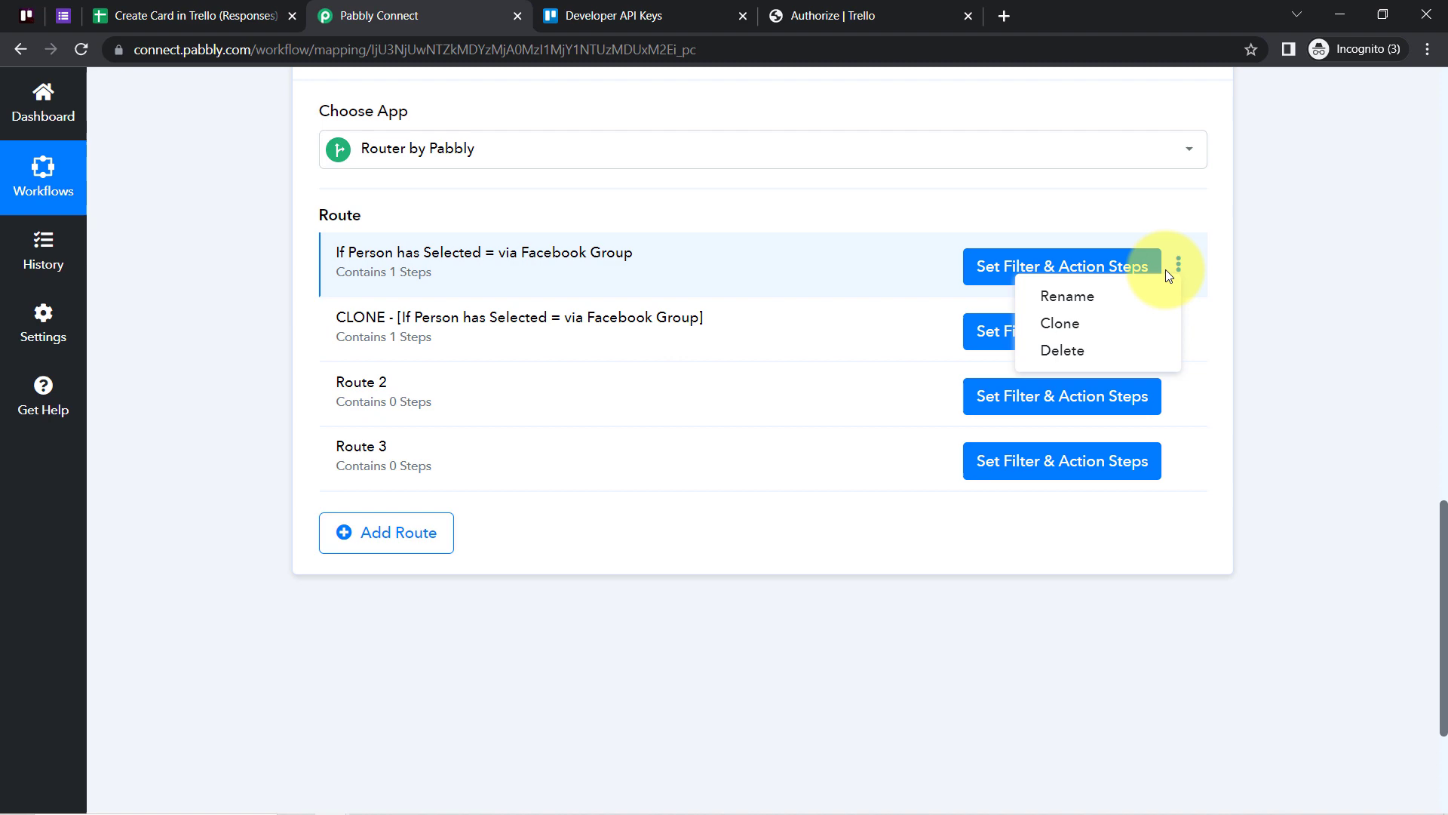
pyautogui.click(1051, 325)
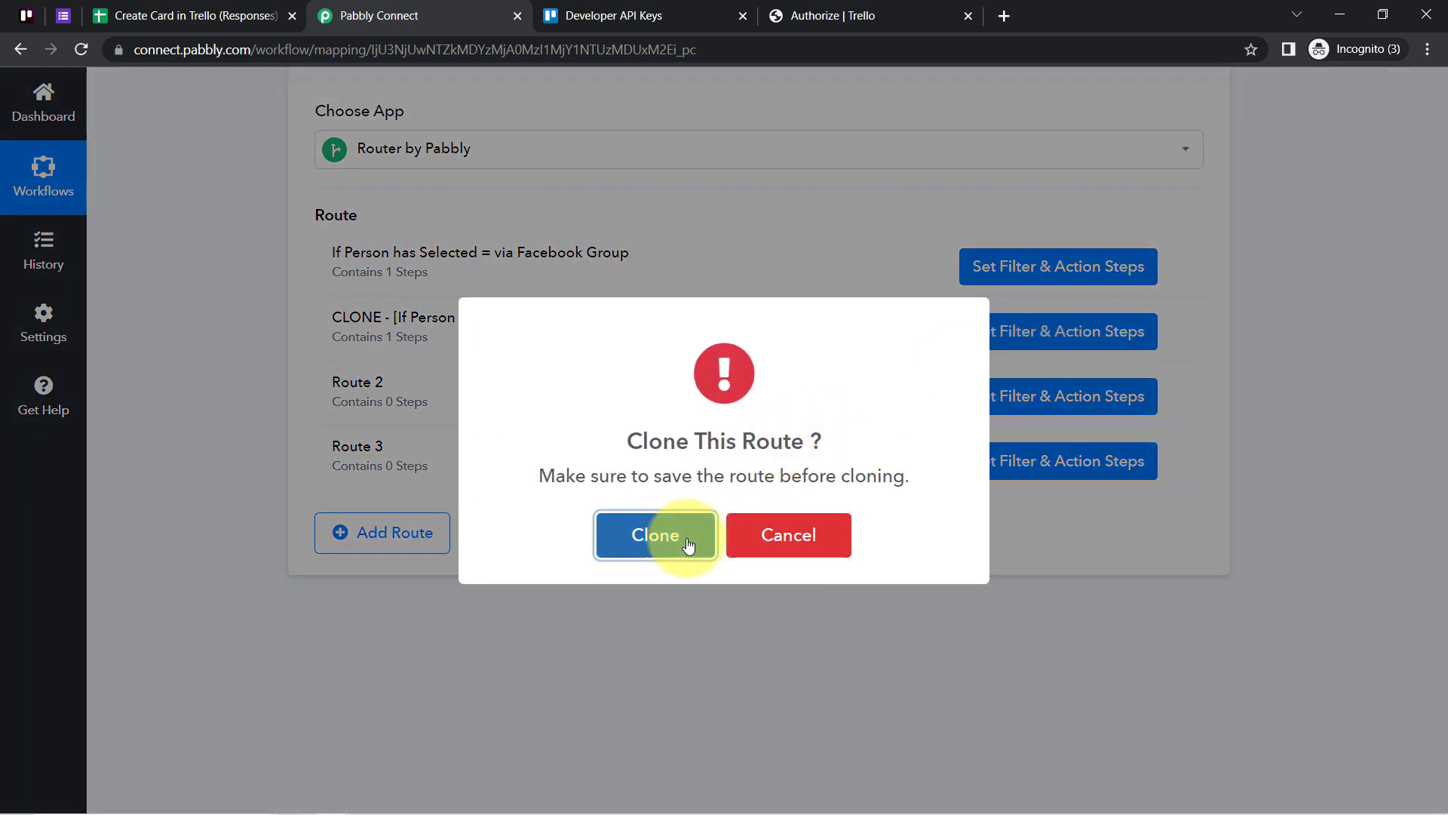
pyautogui.click(663, 536)
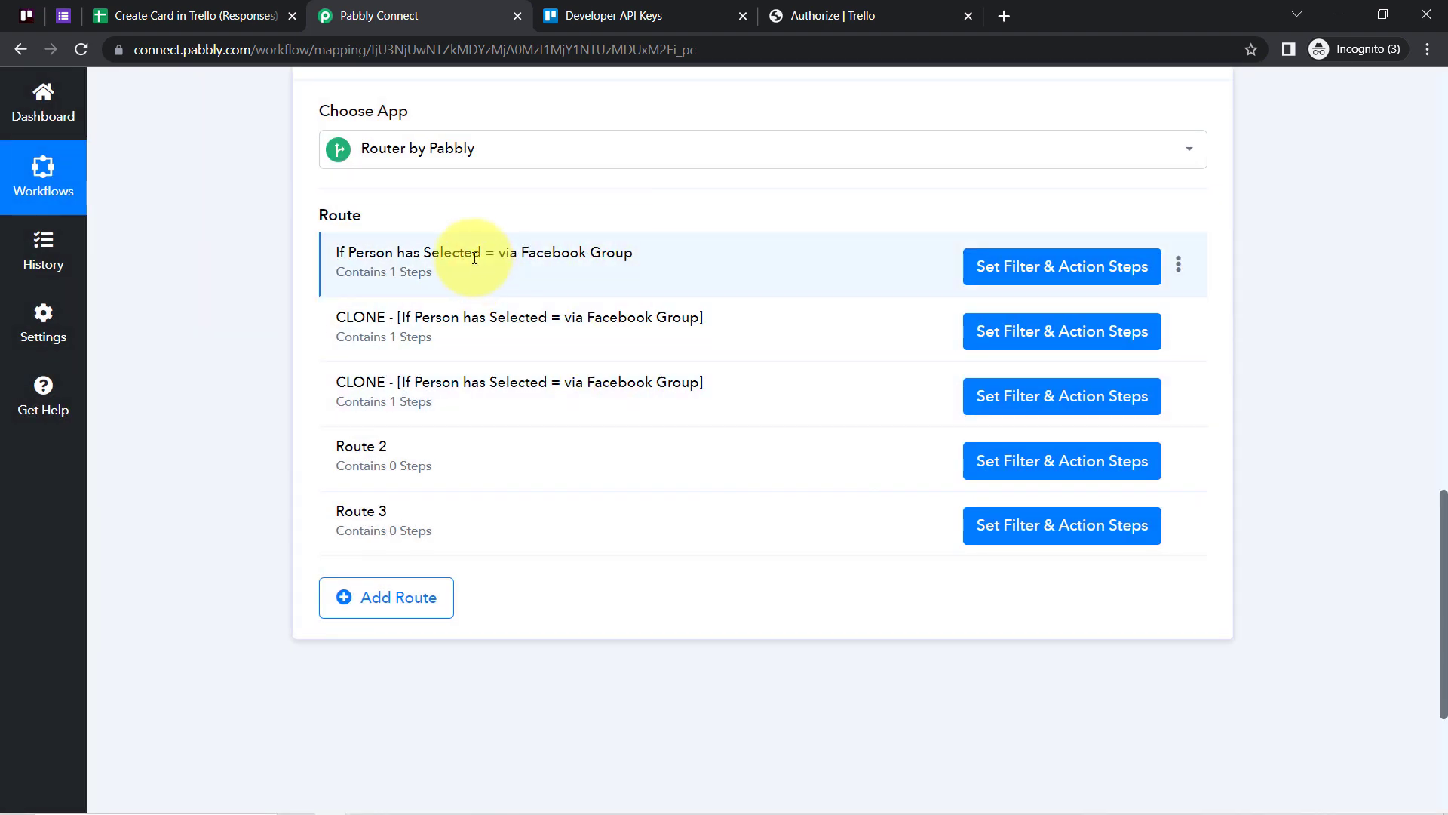
pyautogui.moveTo(475, 254); pyautogui.dragTo(560, 254)
pyautogui.moveTo(526, 320); pyautogui.dragTo(561, 318)
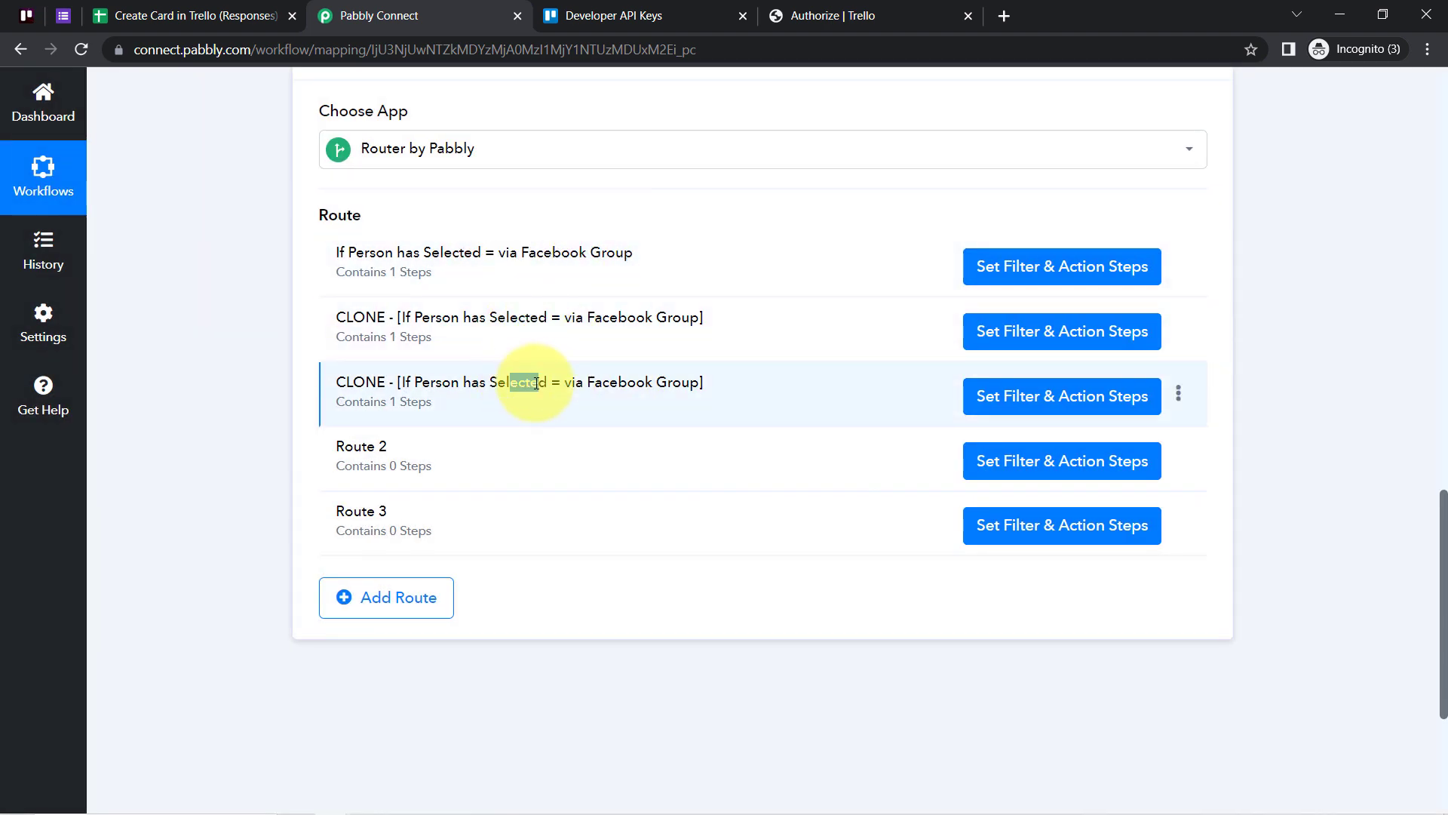
# - Delete the empty Route 2 and Route 3 from the Router, confirming each deletion
pyautogui.click(1178, 458)
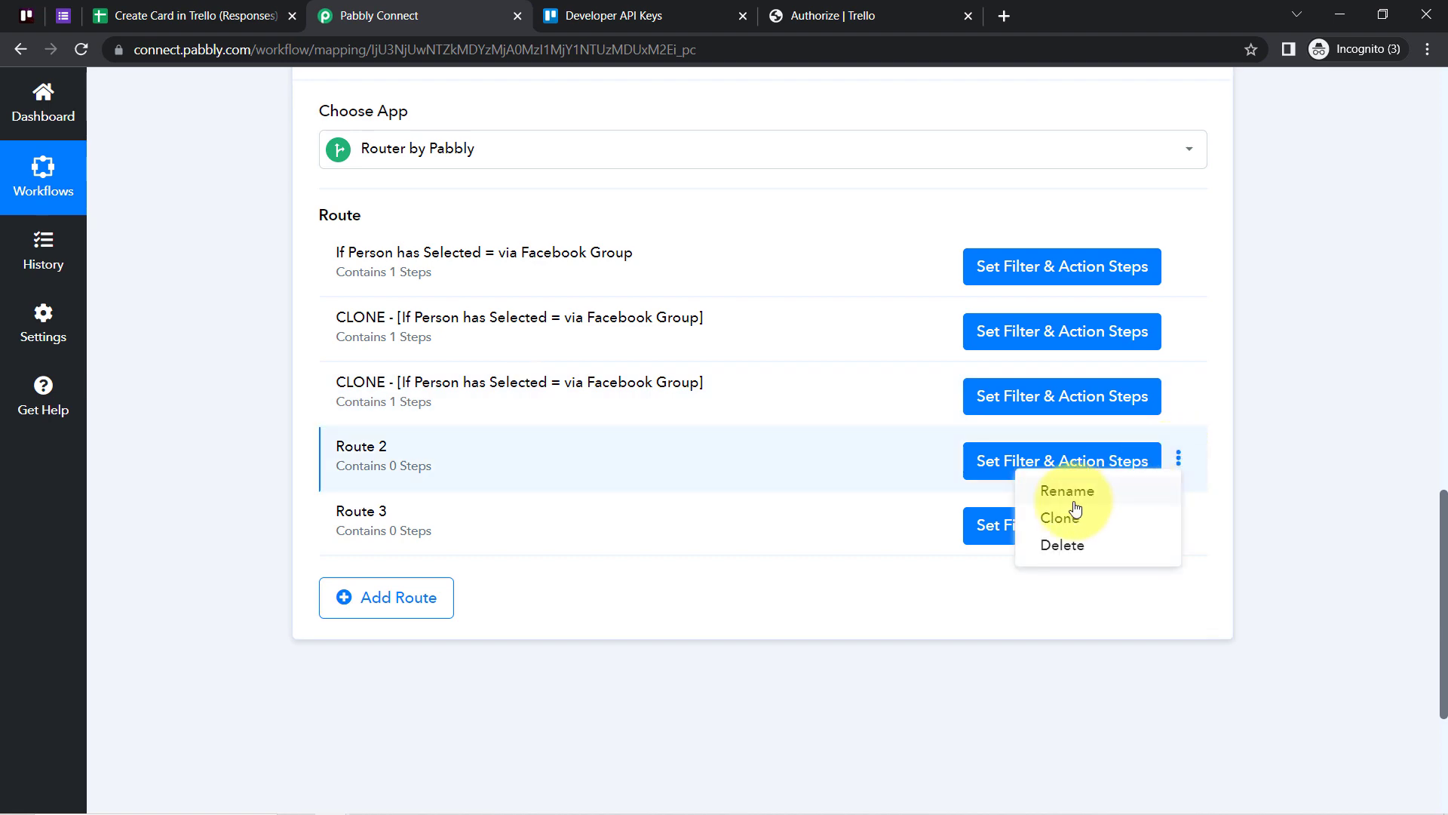
pyautogui.click(1047, 543)
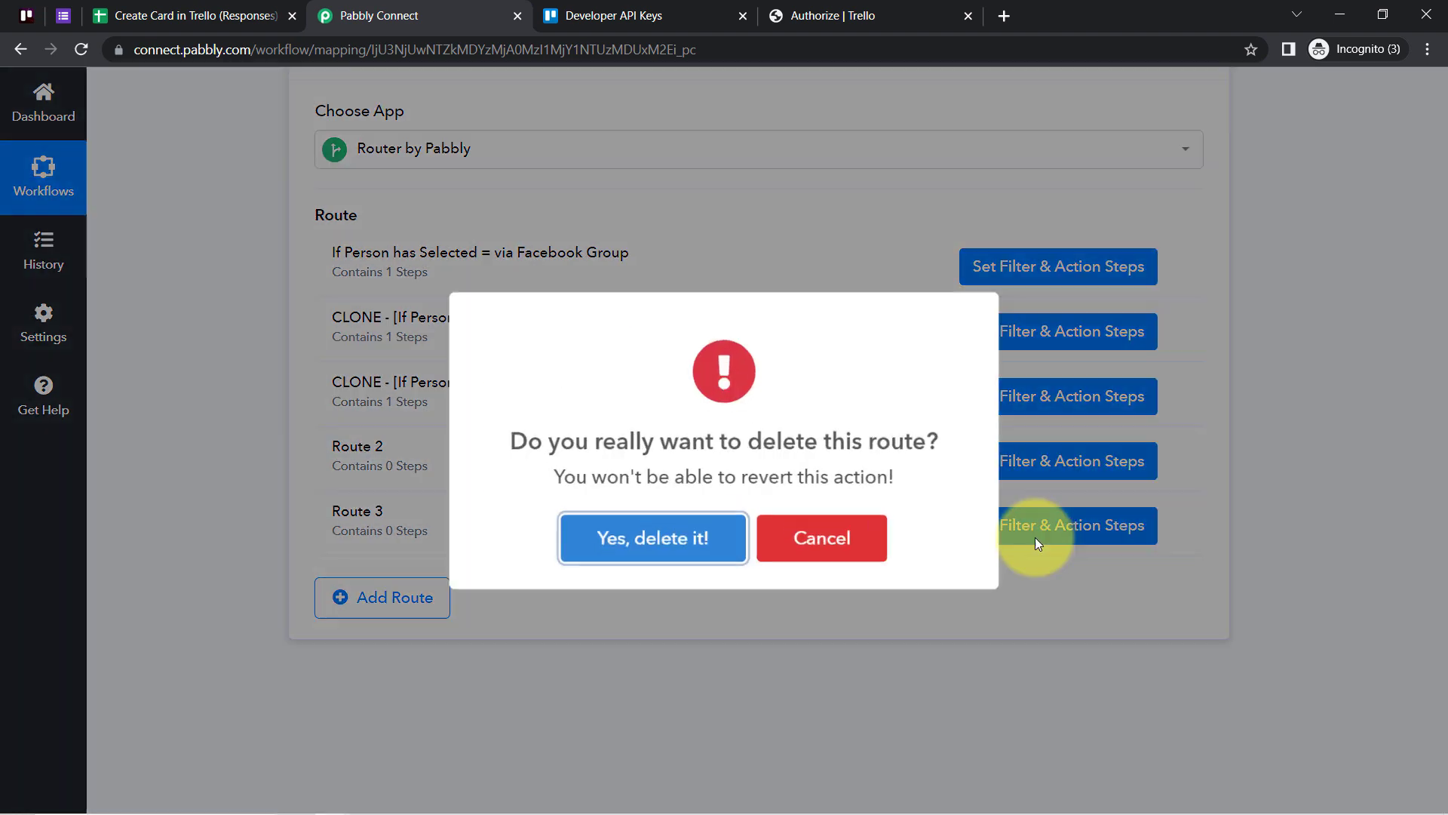
pyautogui.click(679, 532)
pyautogui.click(746, 537)
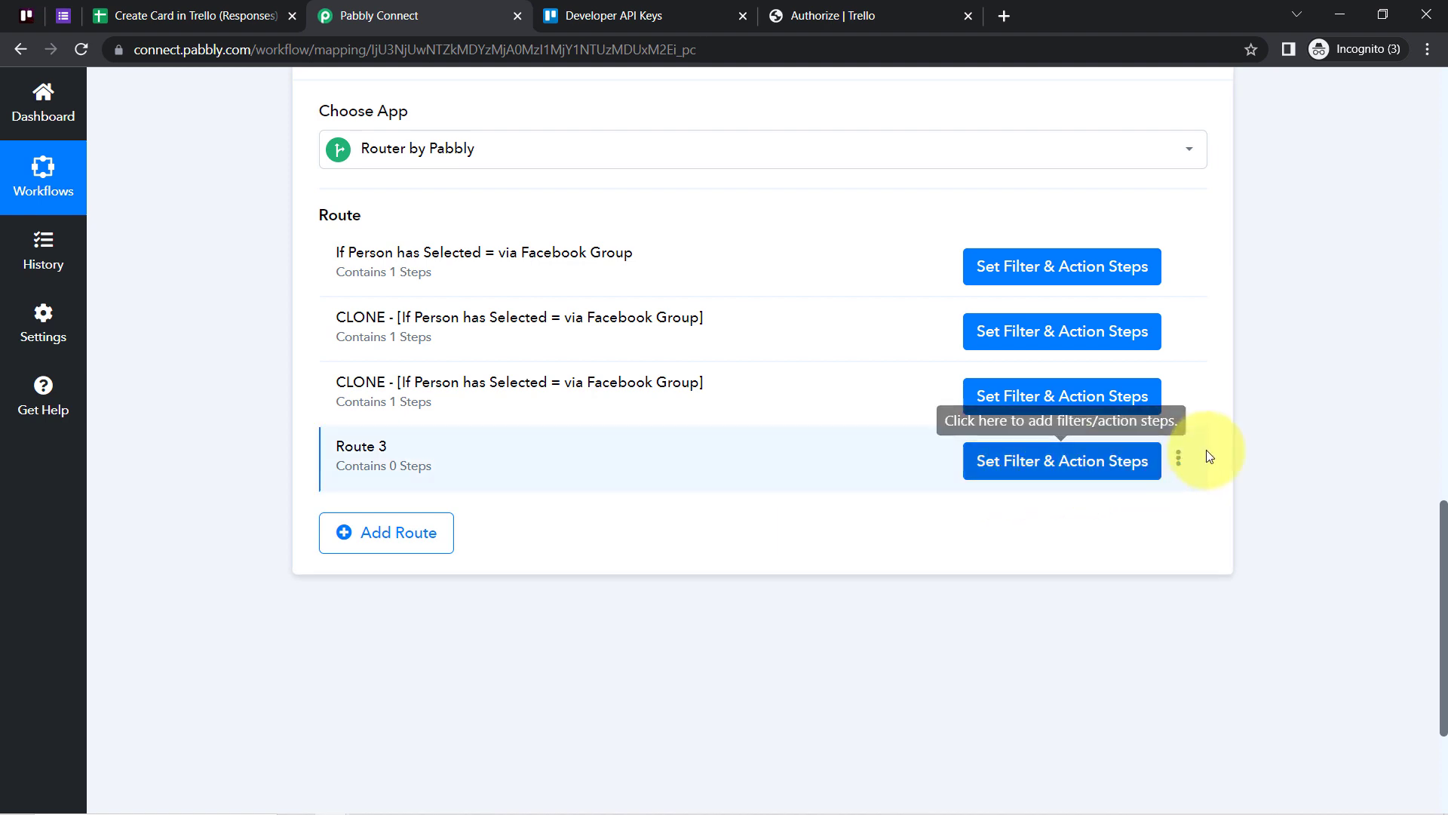
pyautogui.click(1178, 457)
pyautogui.click(1062, 548)
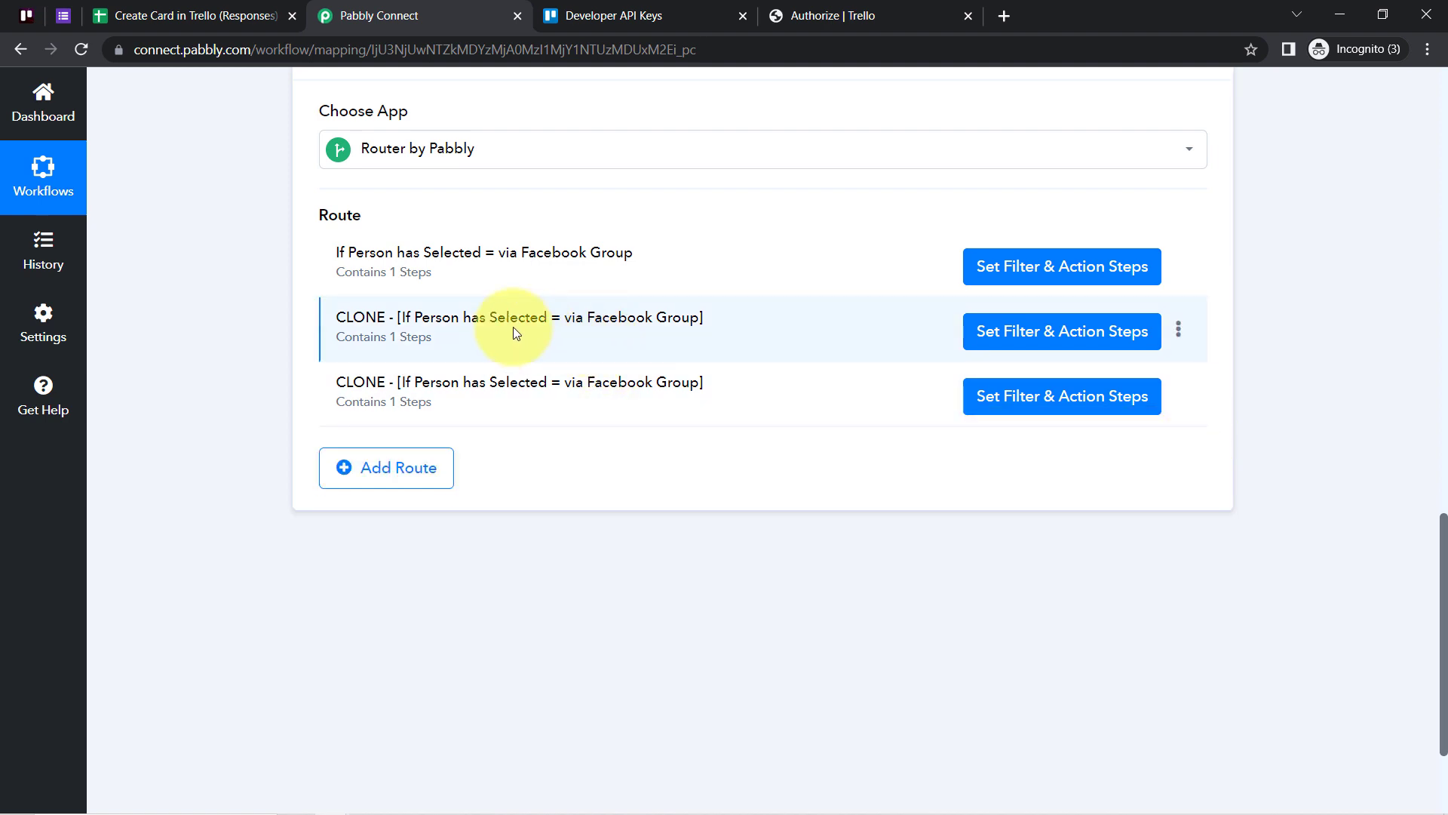
pyautogui.moveTo(469, 317); pyautogui.dragTo(591, 315)
pyautogui.moveTo(526, 382); pyautogui.dragTo(578, 400)
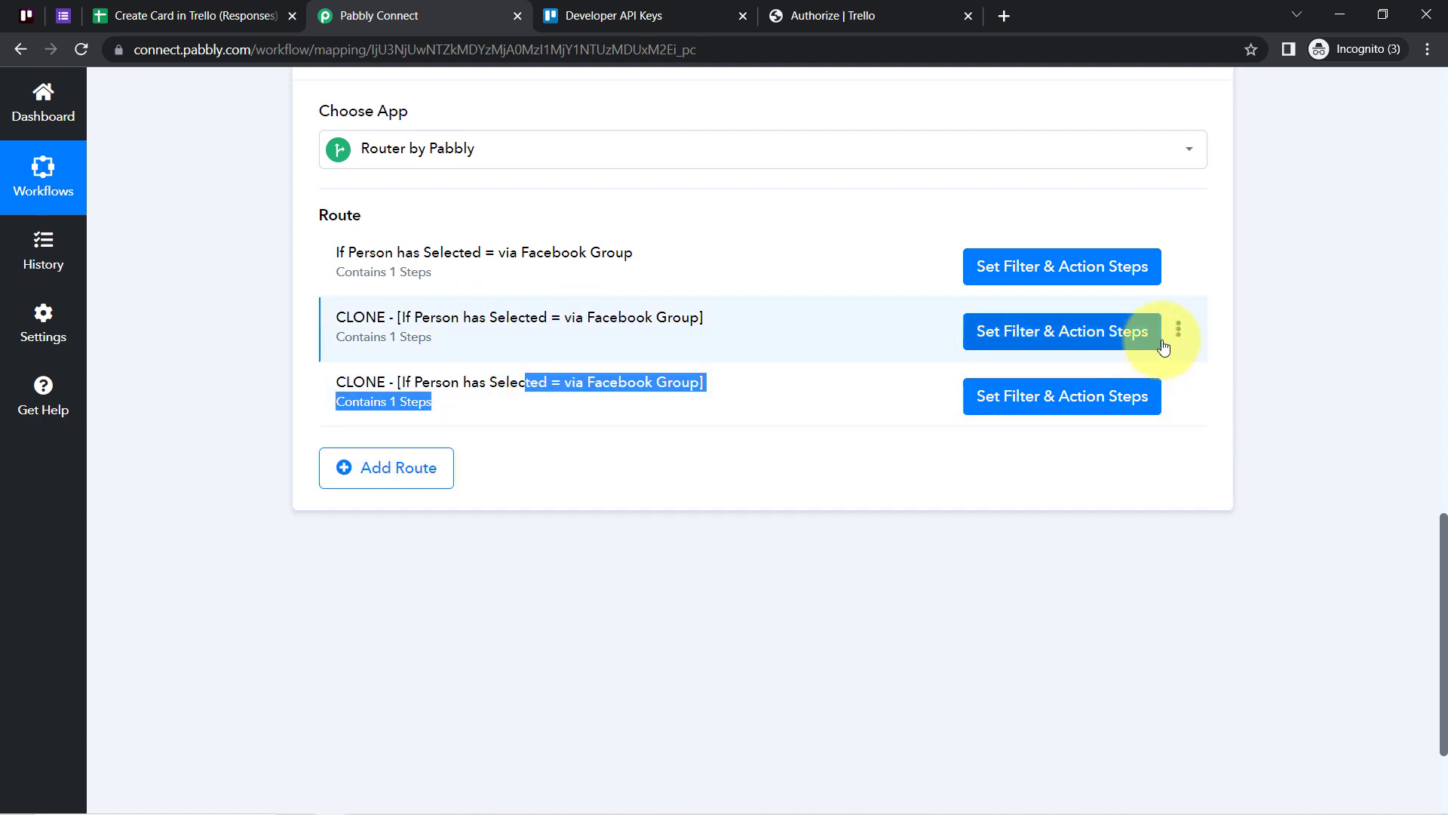
# - Rename the first cloned route "If Person has Selected = via Website", reusing the copied name of the original route
pyautogui.tripleClick(560, 252)
pyautogui.hotkey('ctrl', 'c')
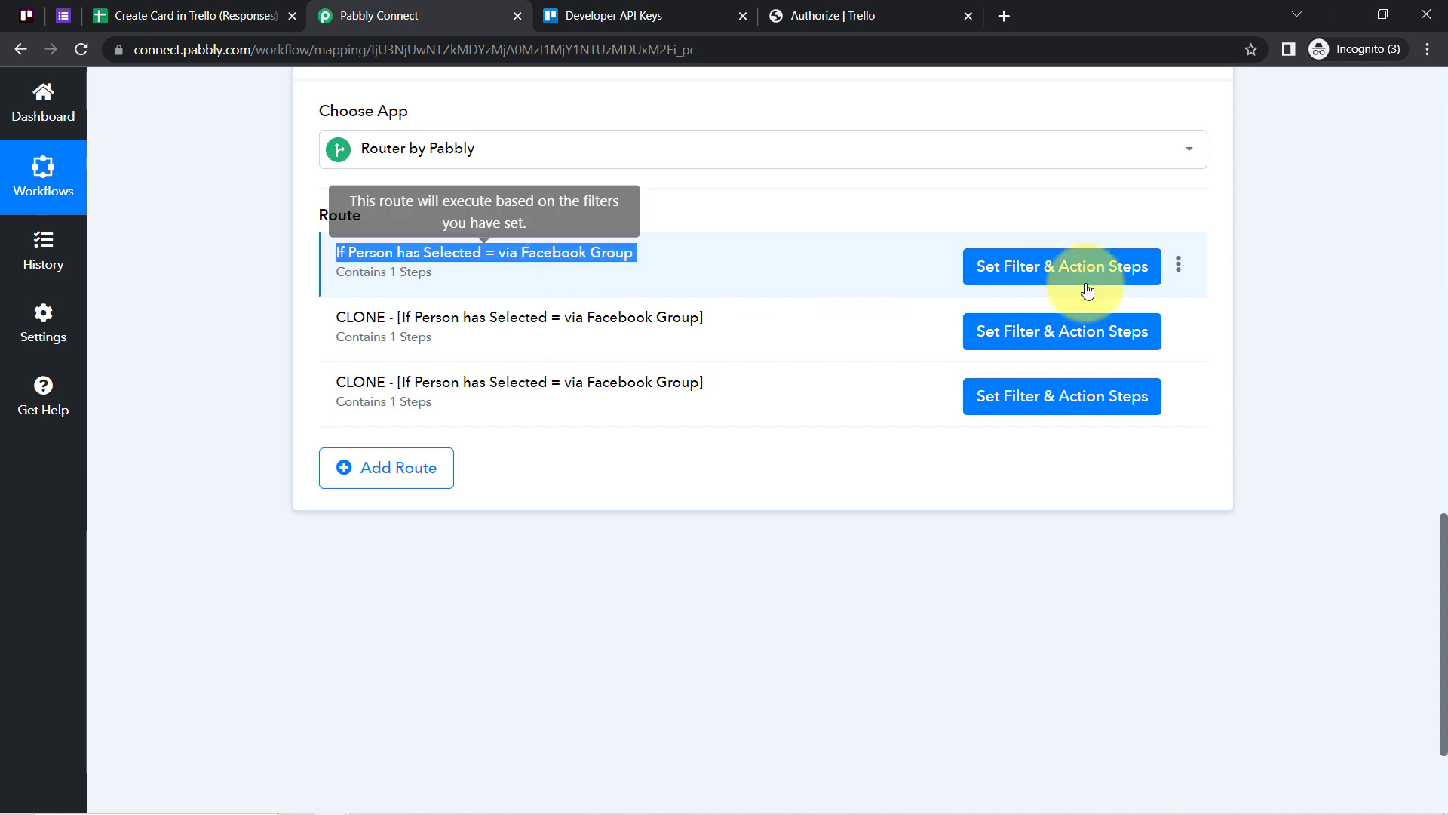
pyautogui.click(1178, 330)
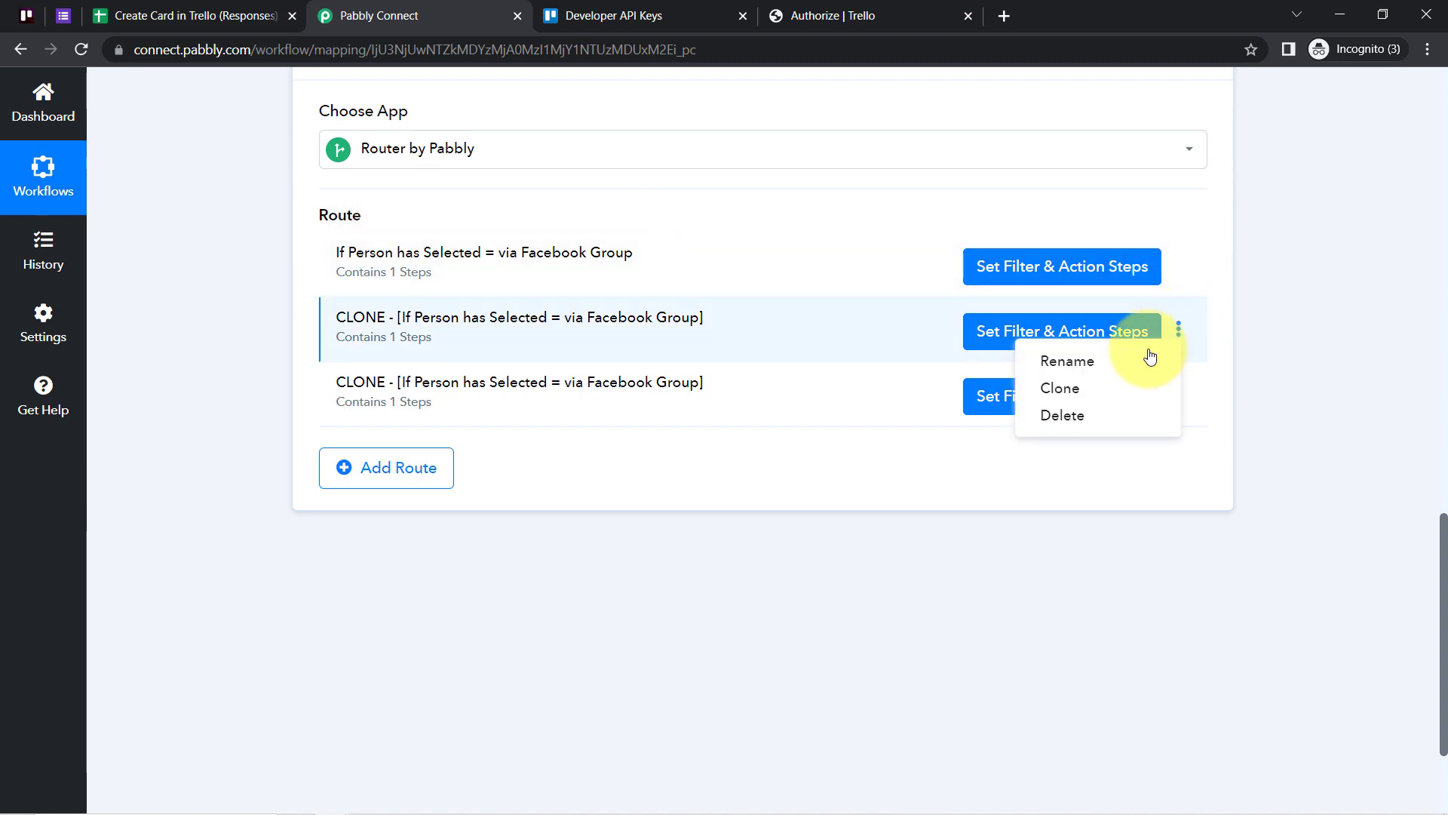
pyautogui.click(1109, 363)
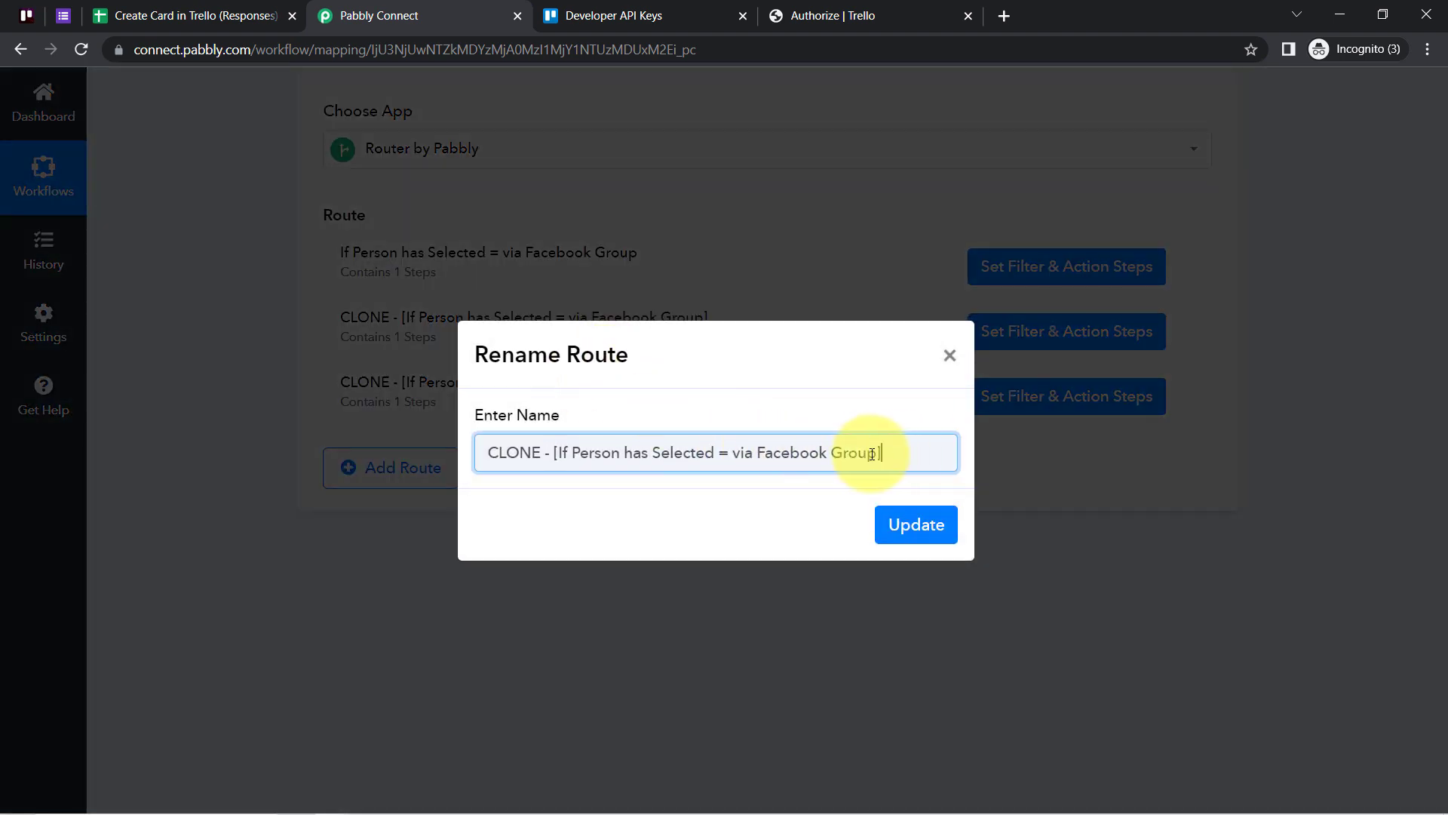
pyautogui.moveTo(873, 449); pyautogui.dragTo(217, 453)
pyautogui.hotkey('ctrl', 'v')
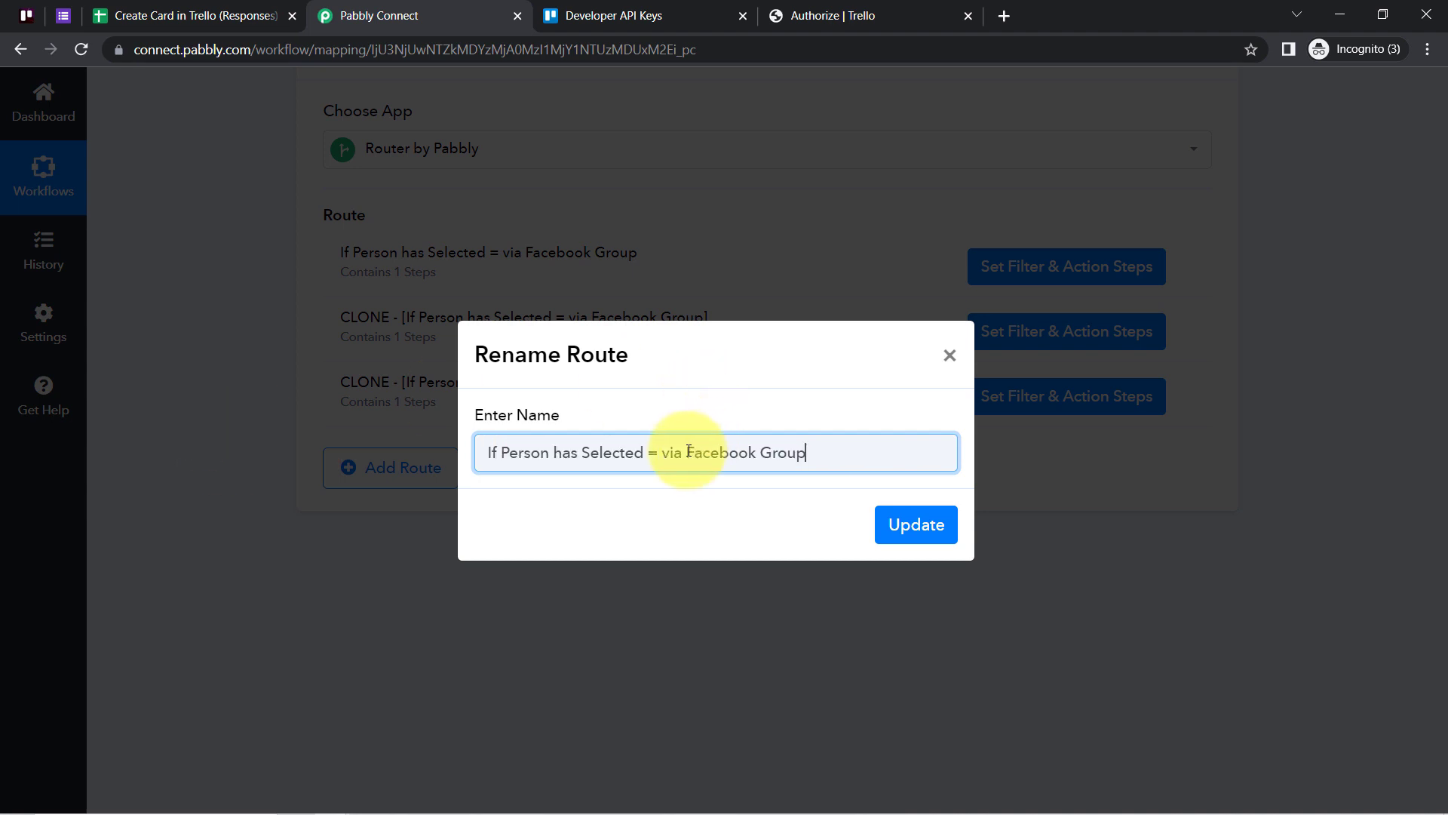
pyautogui.moveTo(689, 452); pyautogui.dragTo(910, 437)
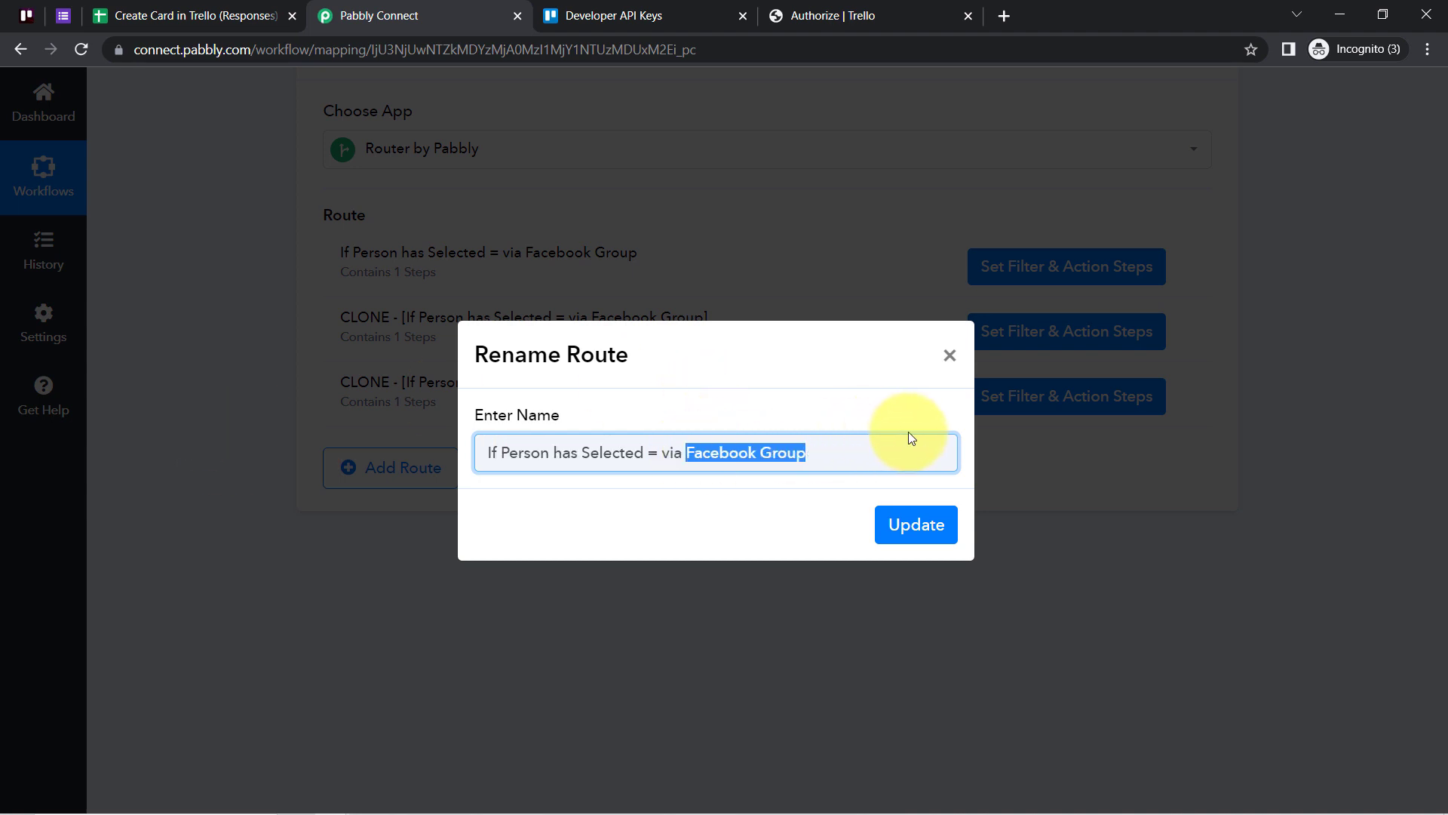
pyautogui.write('Website')
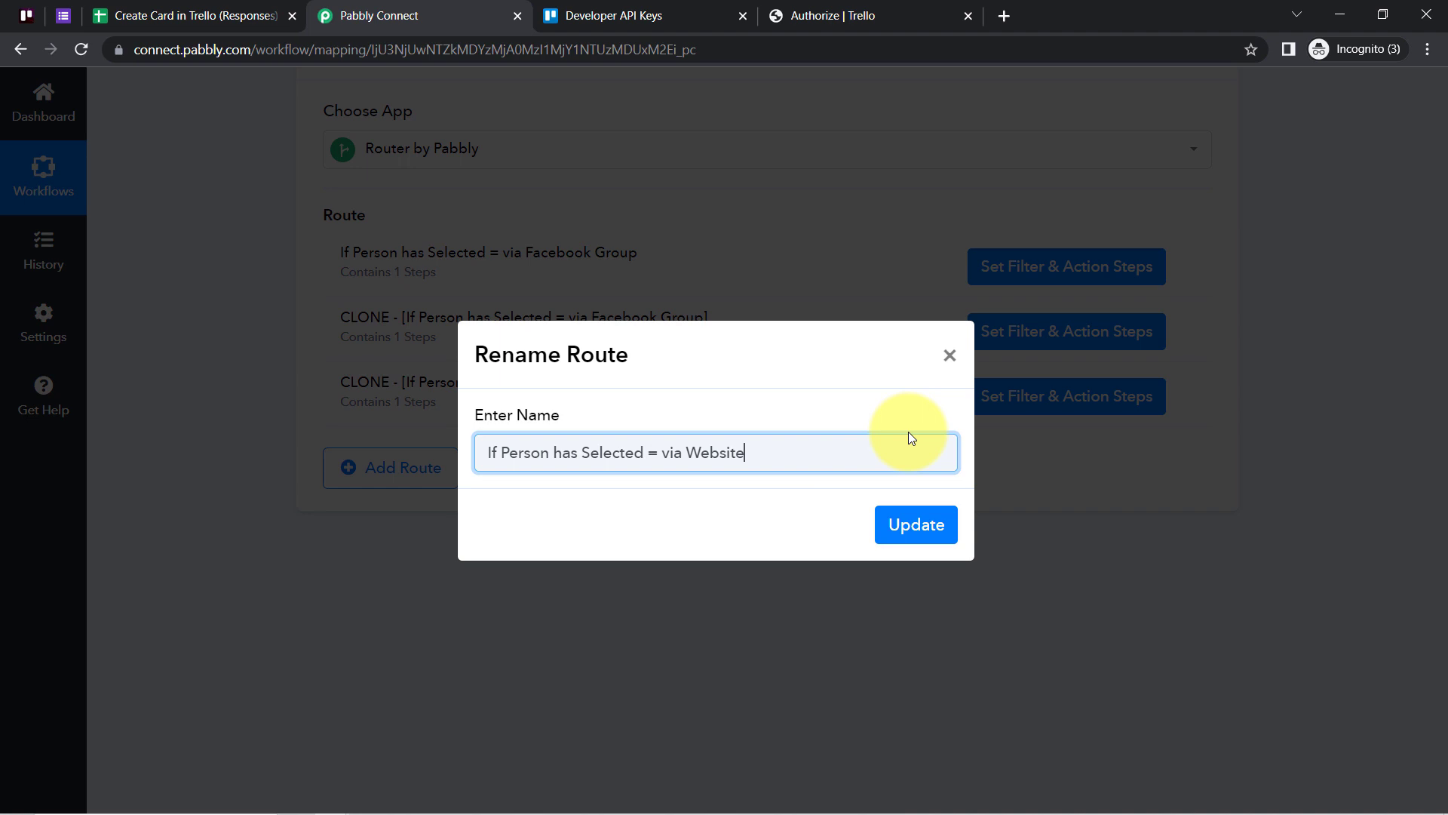
pyautogui.click(906, 524)
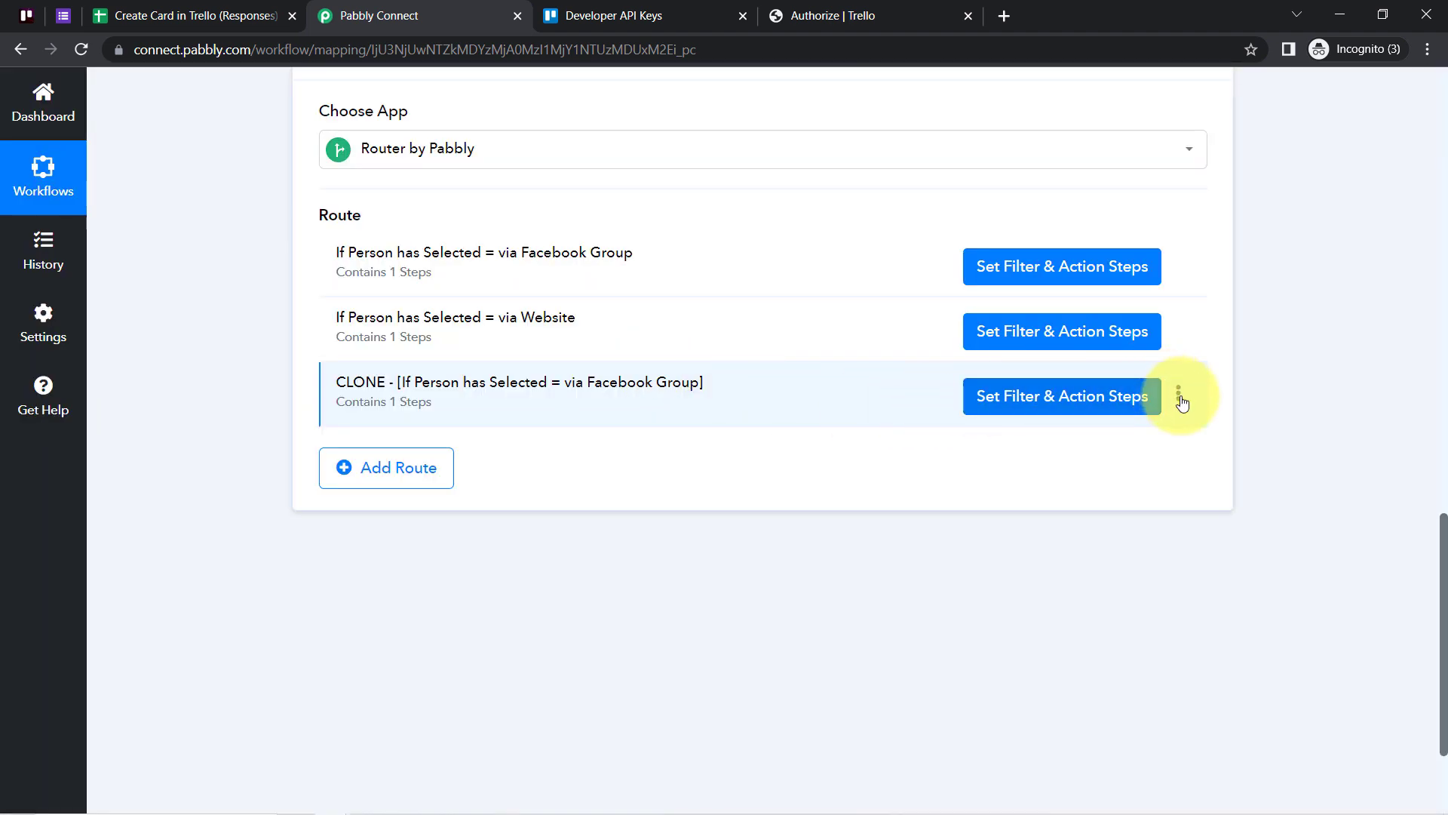
# - Rename the remaining cloned route "If Person has Selected = via Email", based on the same copied route name
pyautogui.click(1181, 400)
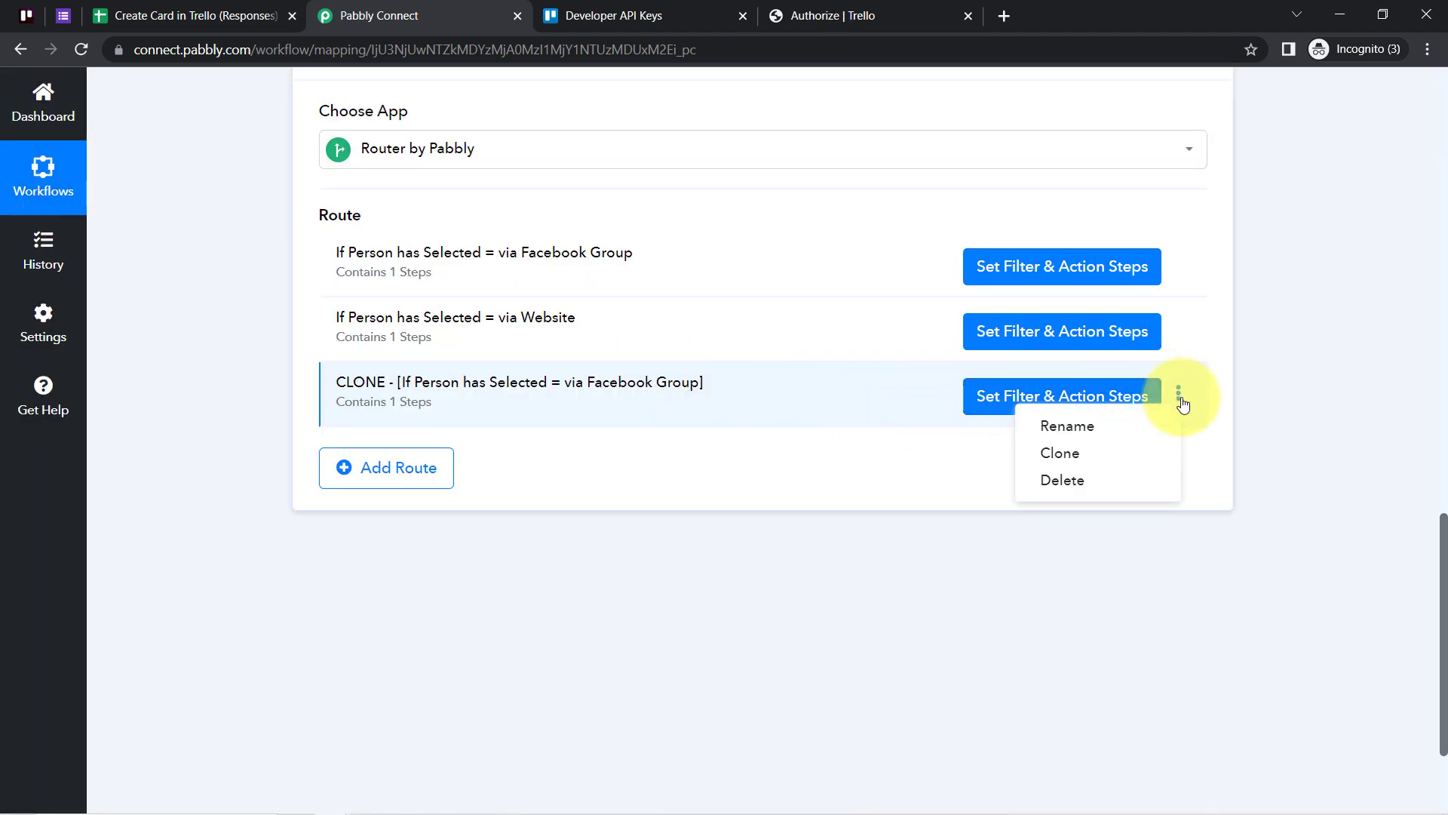
pyautogui.click(1110, 420)
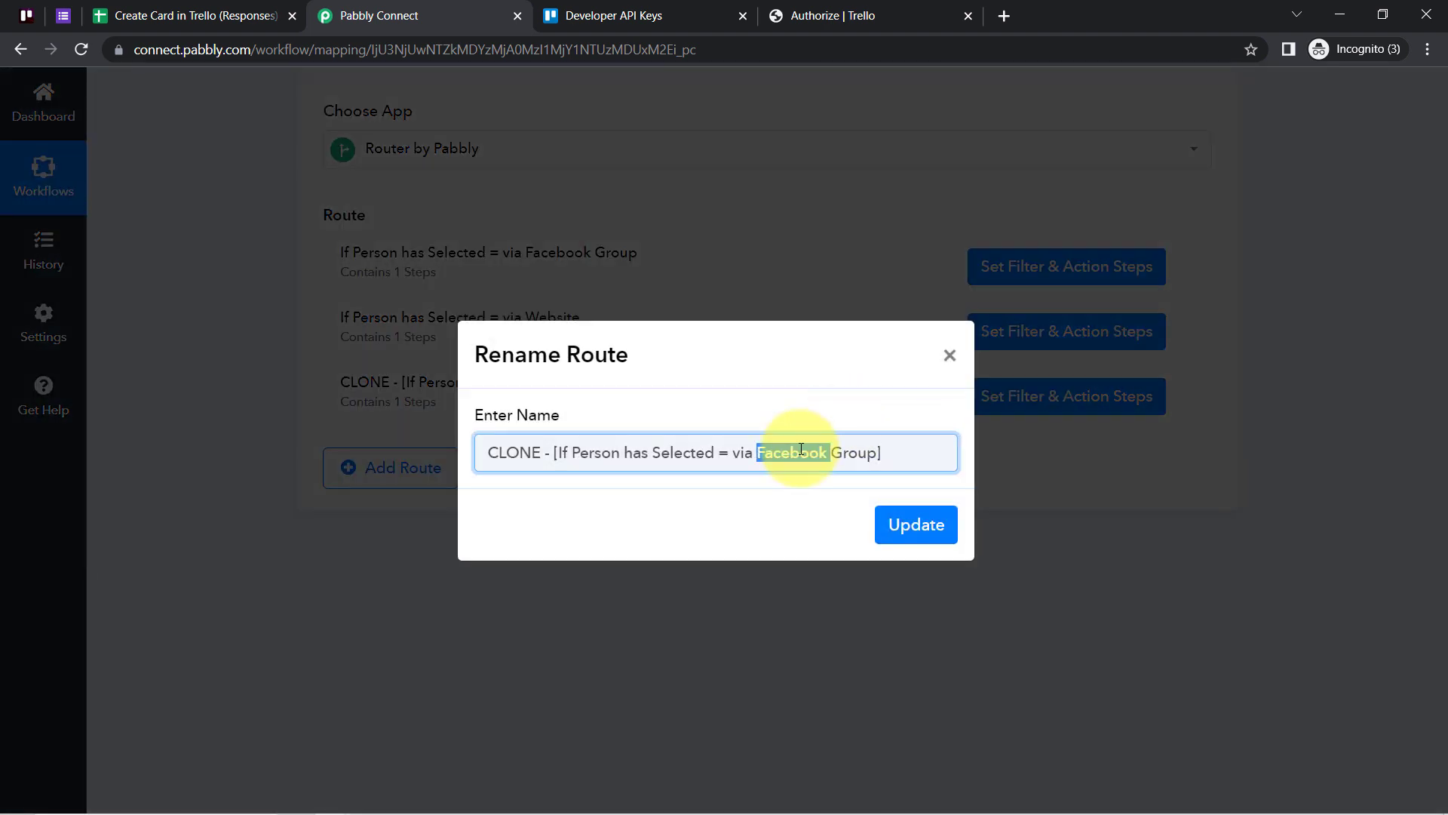
pyautogui.hotkey('ctrl', 'a')
pyautogui.hotkey('ctrl', 'v')
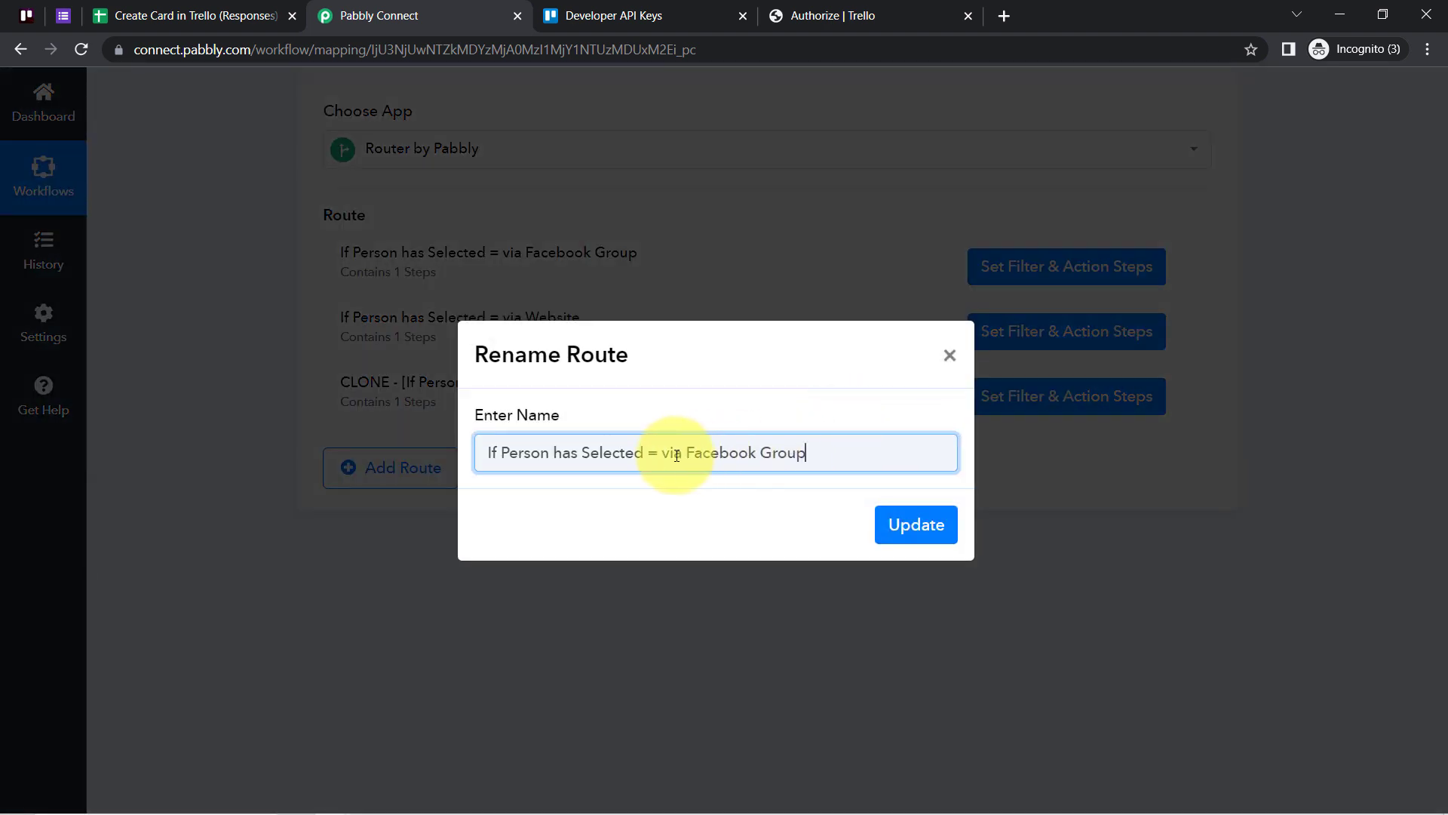
pyautogui.moveTo(687, 454); pyautogui.dragTo(866, 451)
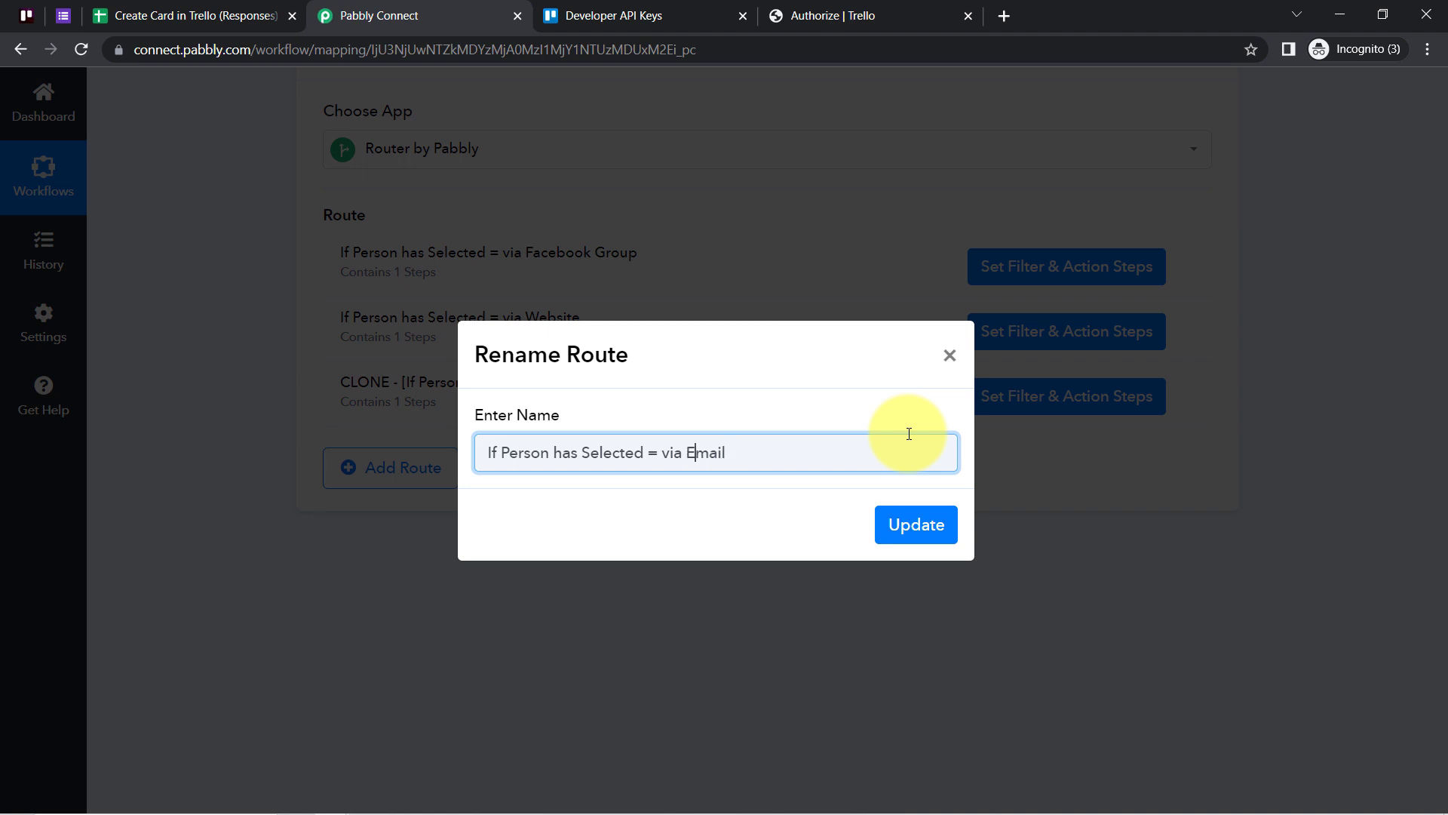
pyautogui.click(904, 526)
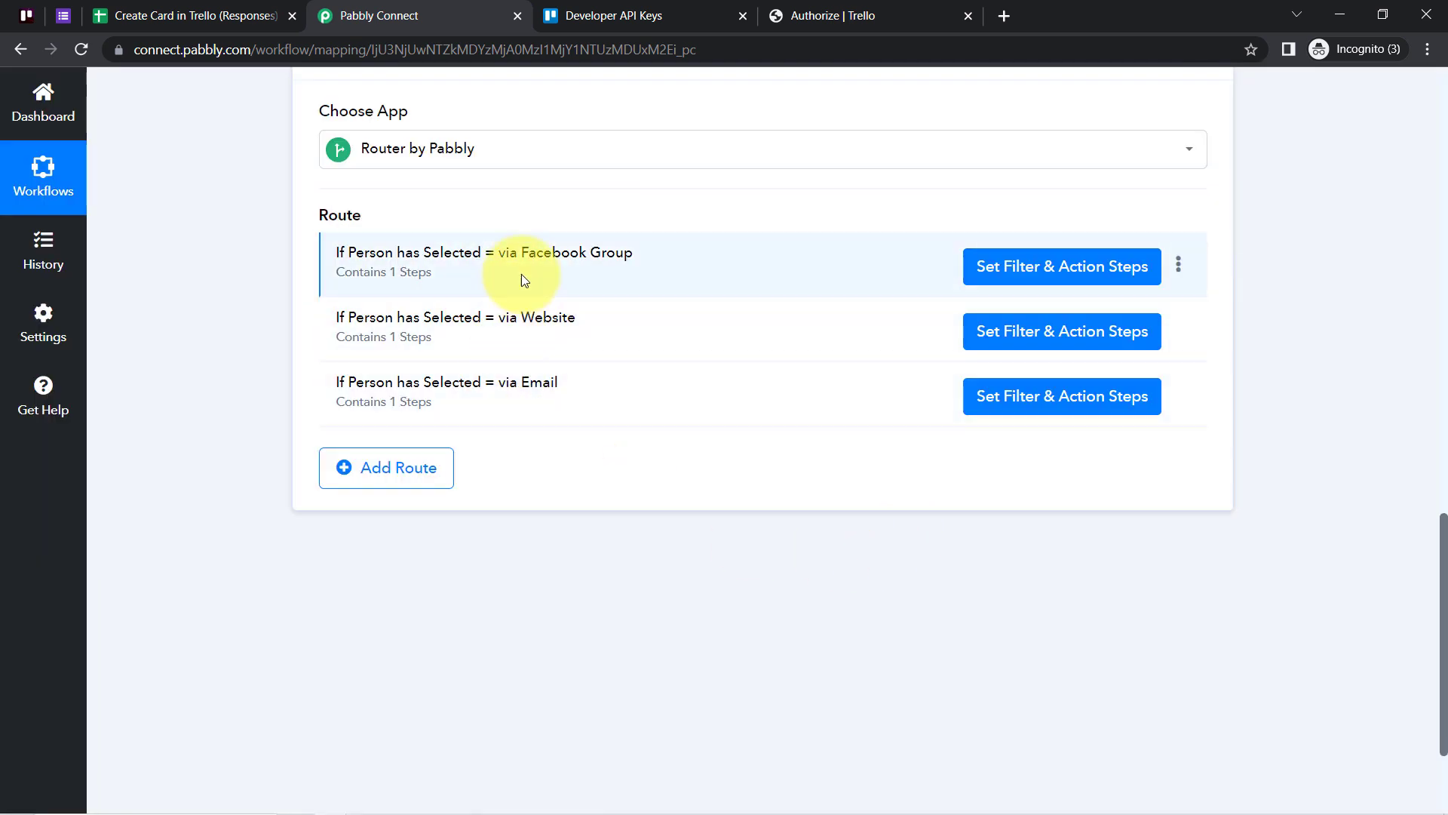
# - Open the via Website route's filter and change its comparison value to "via Website"
pyautogui.click(1001, 343)
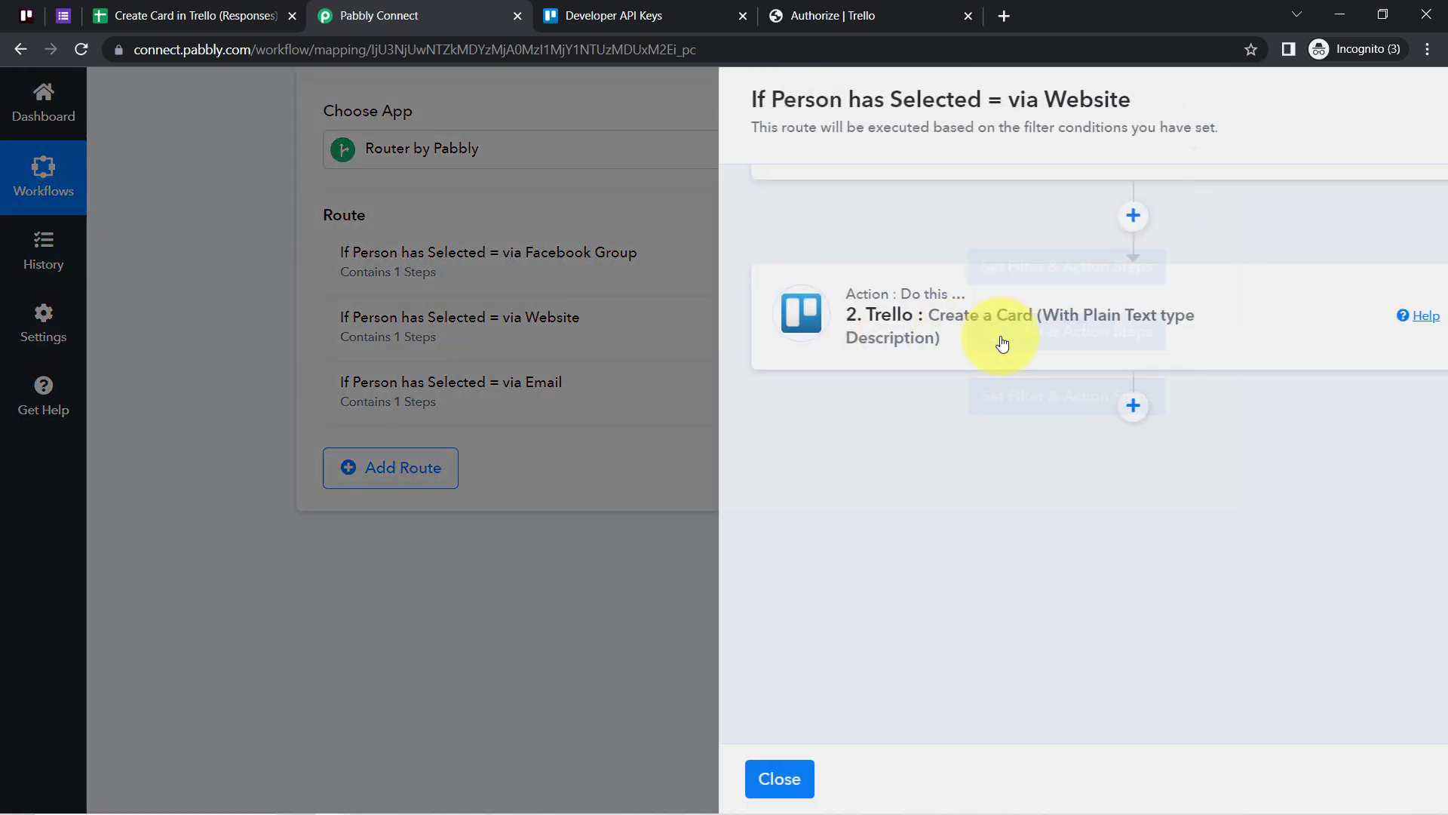
pyautogui.scroll(2, 1056, 347)
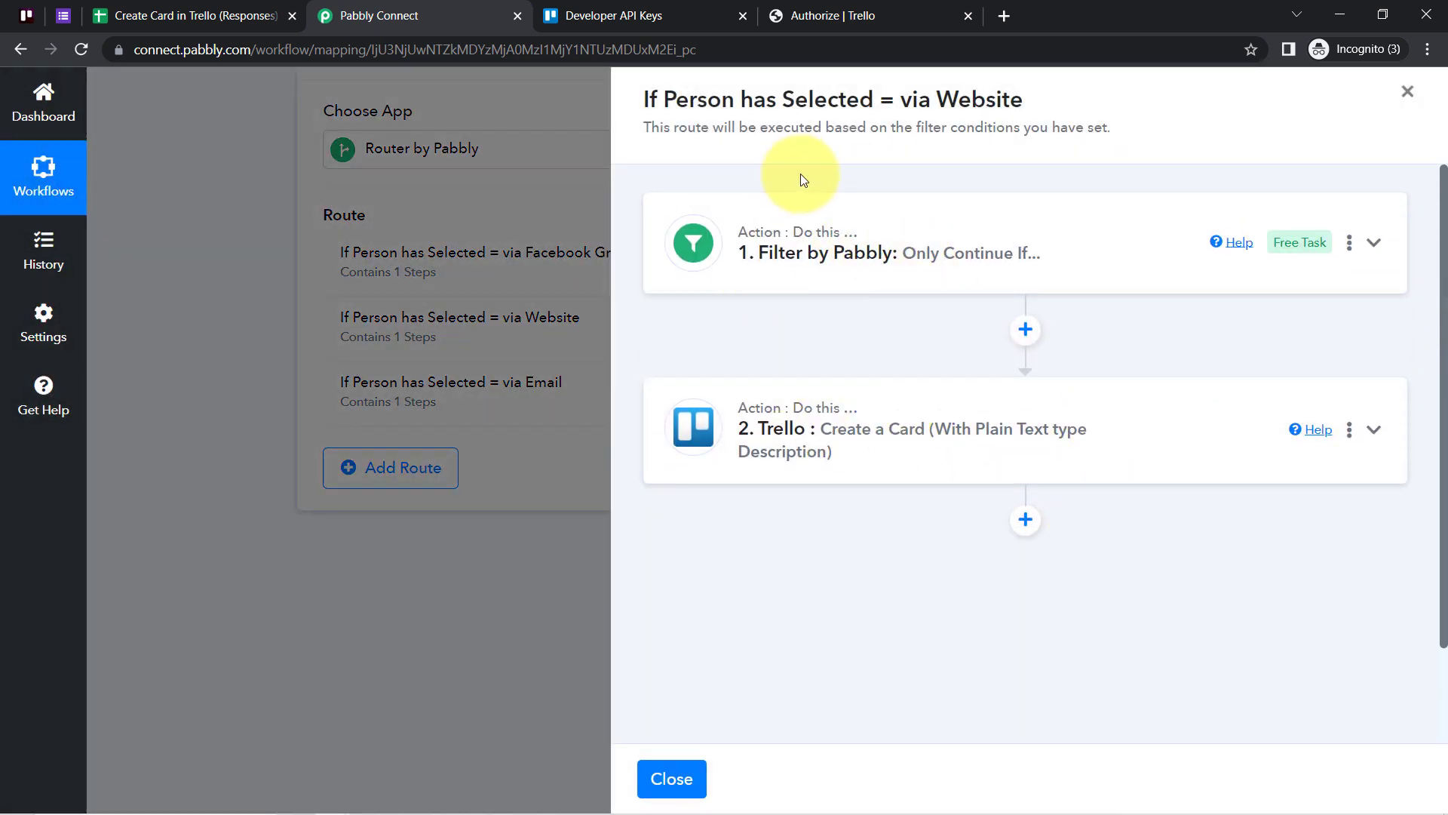
pyautogui.click(887, 264)
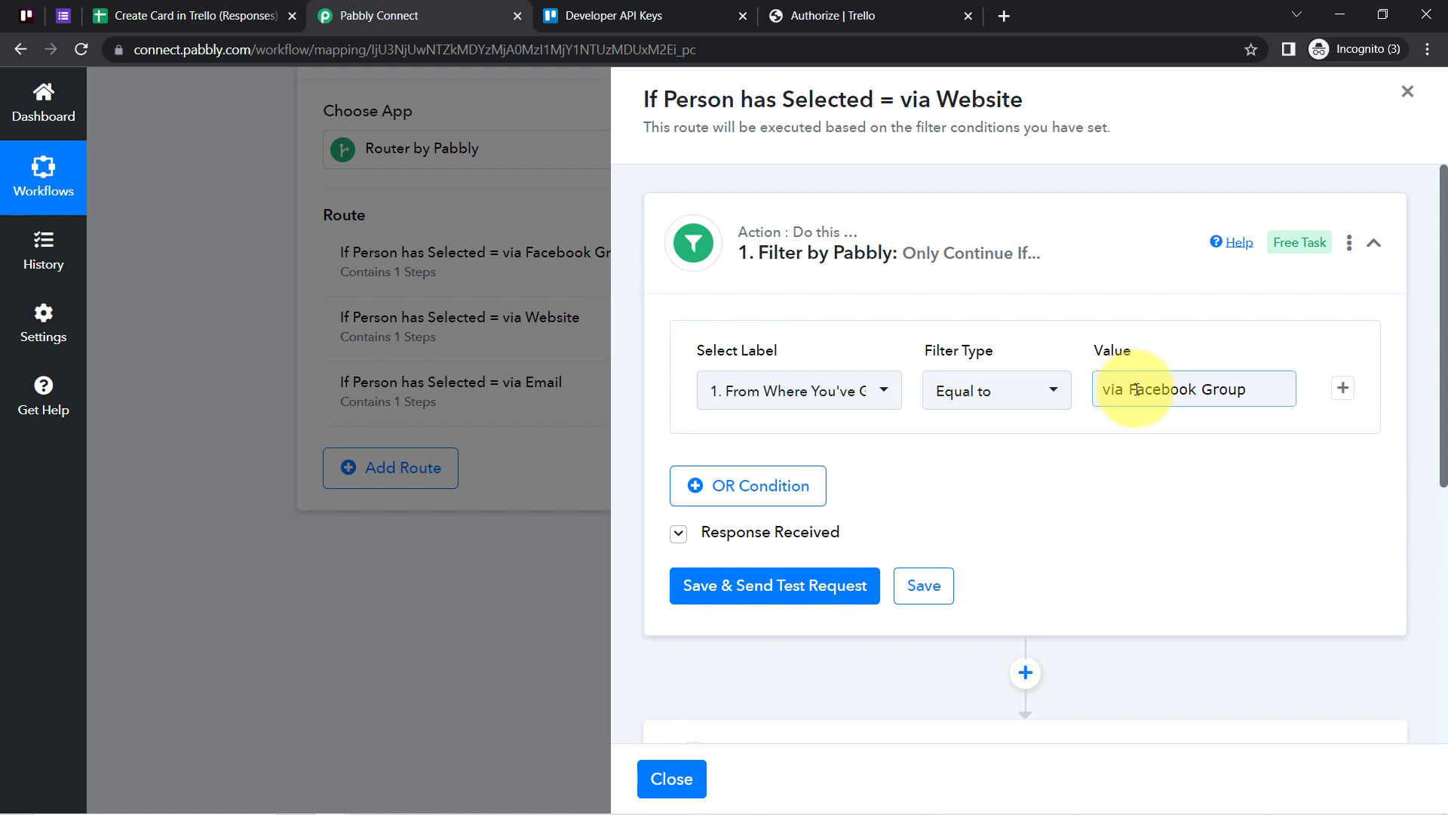
pyautogui.moveTo(1131, 390); pyautogui.dragTo(1375, 395)
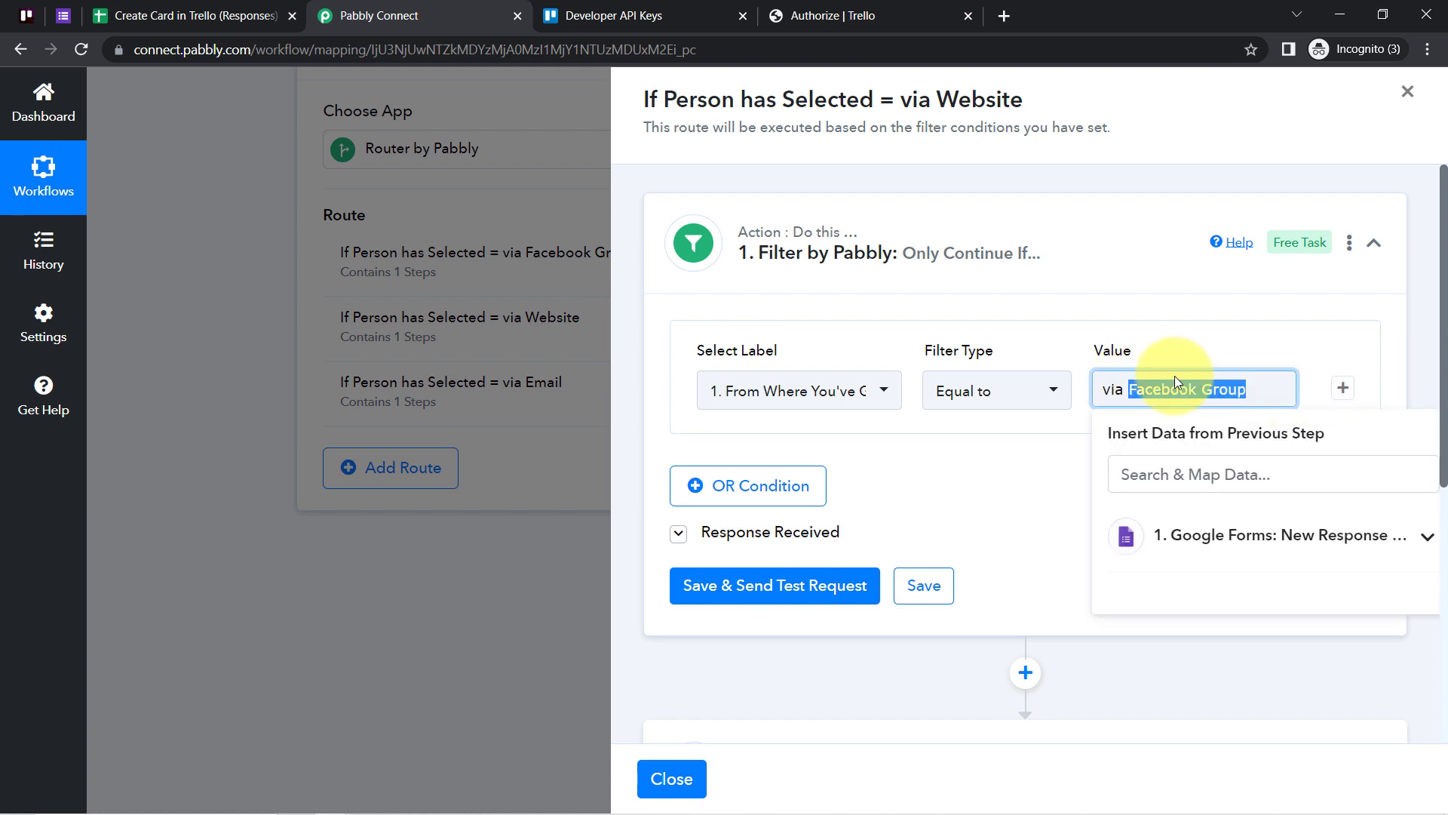
pyautogui.write('Website')
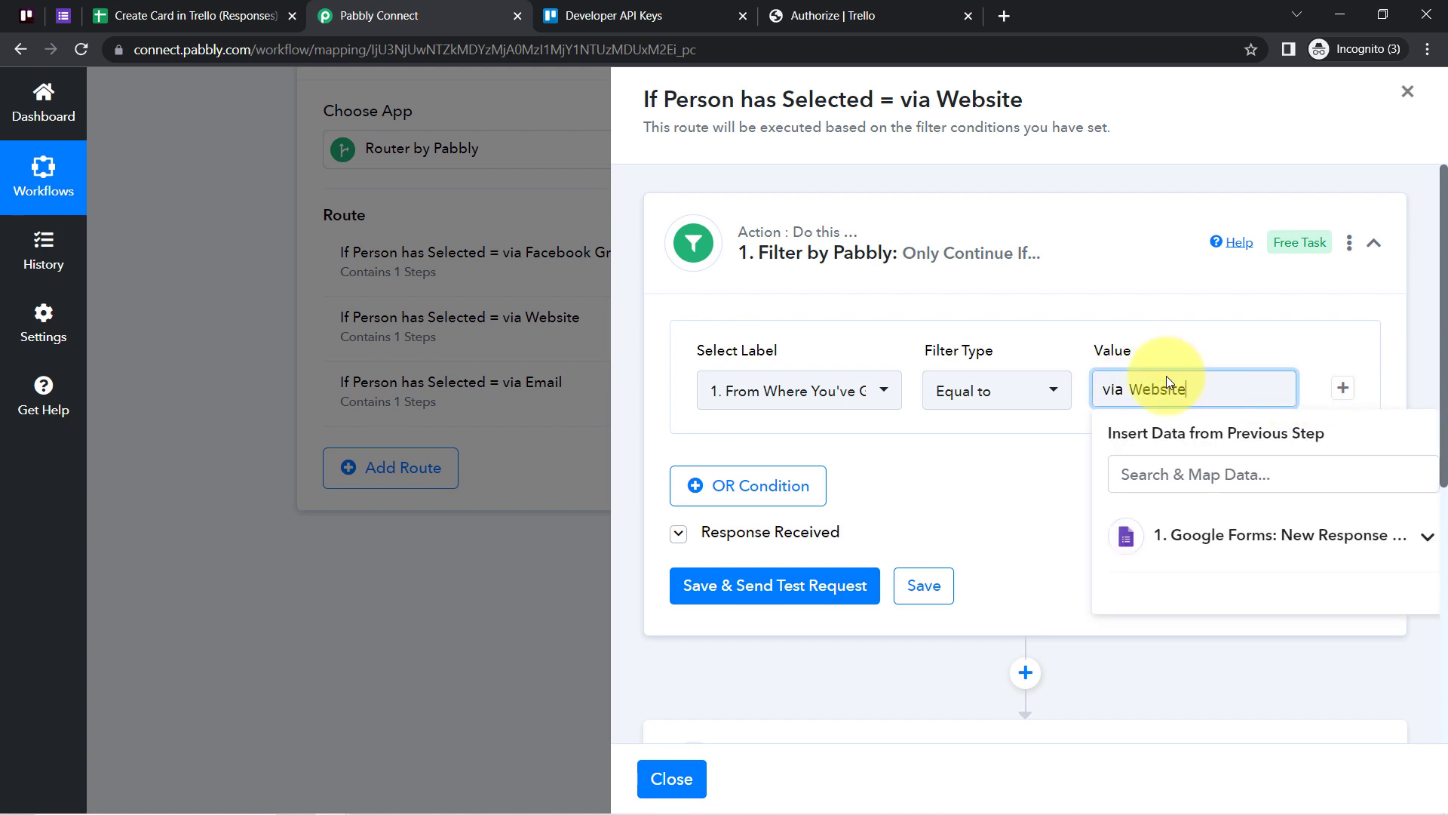
# - Check the option wording in the Google Forms question, return to Pabbly Connect and save the filter with a test request
pyautogui.click(63, 17)
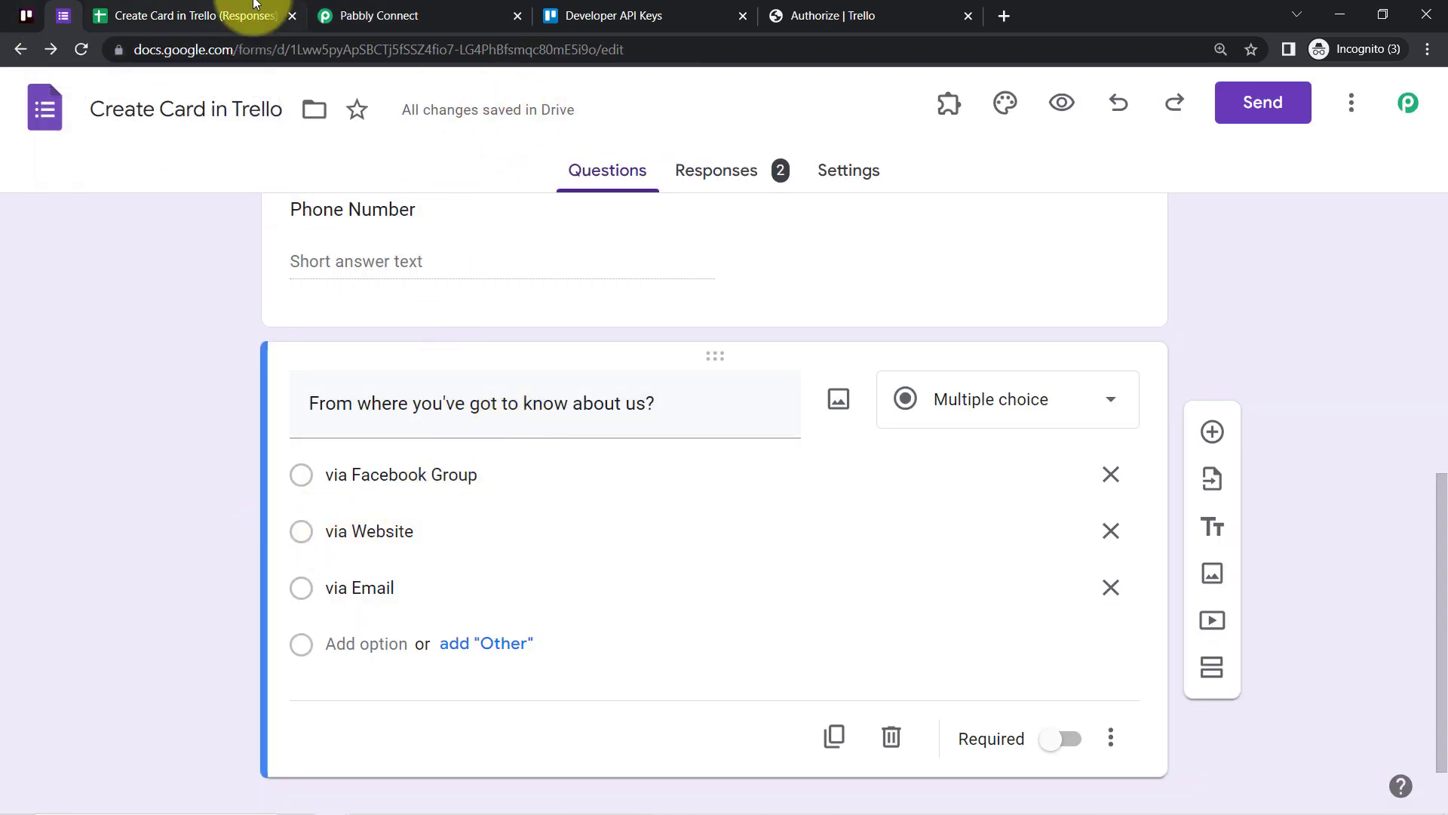
pyautogui.click(414, 11)
pyautogui.click(930, 471)
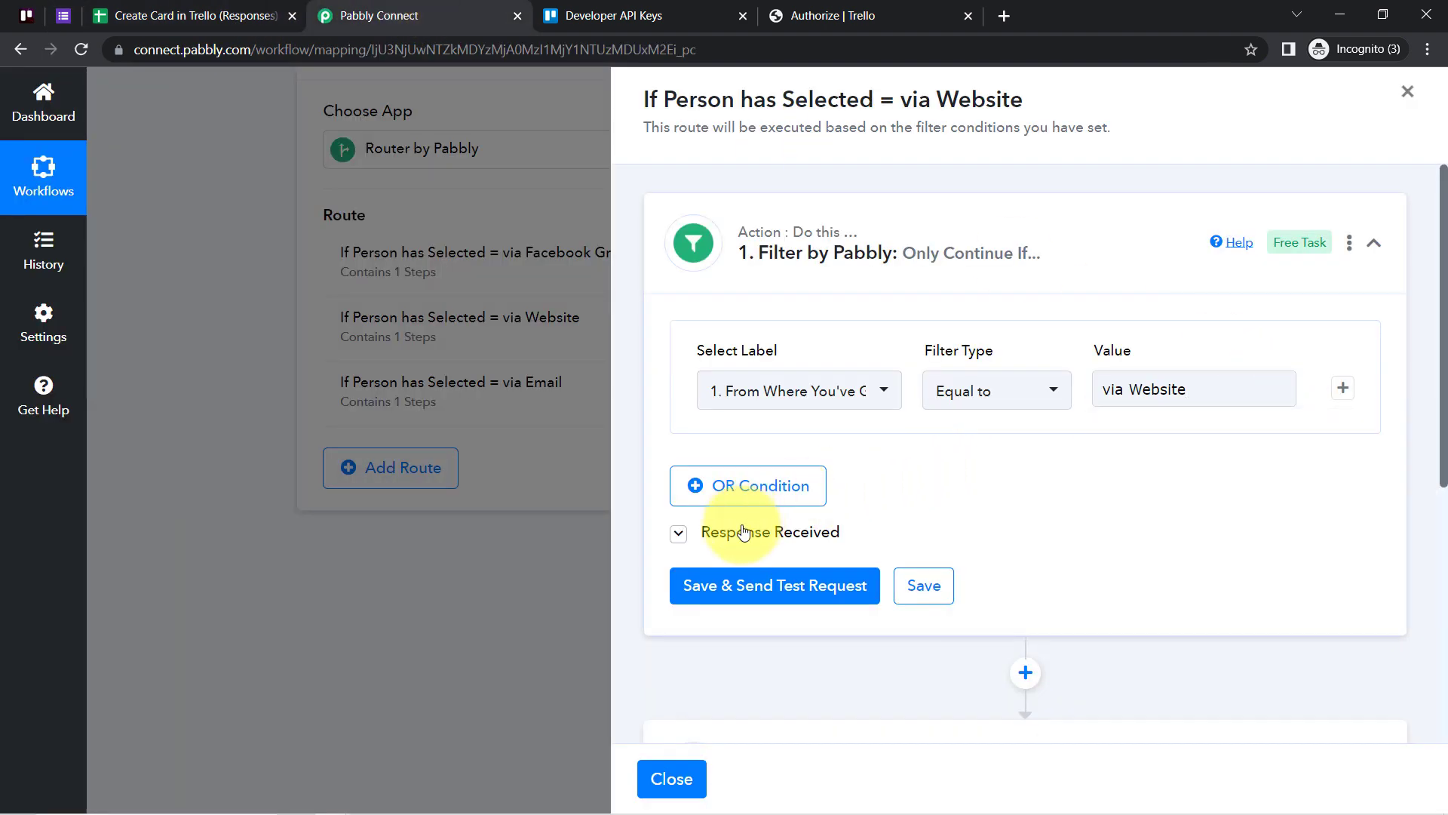
pyautogui.click(833, 582)
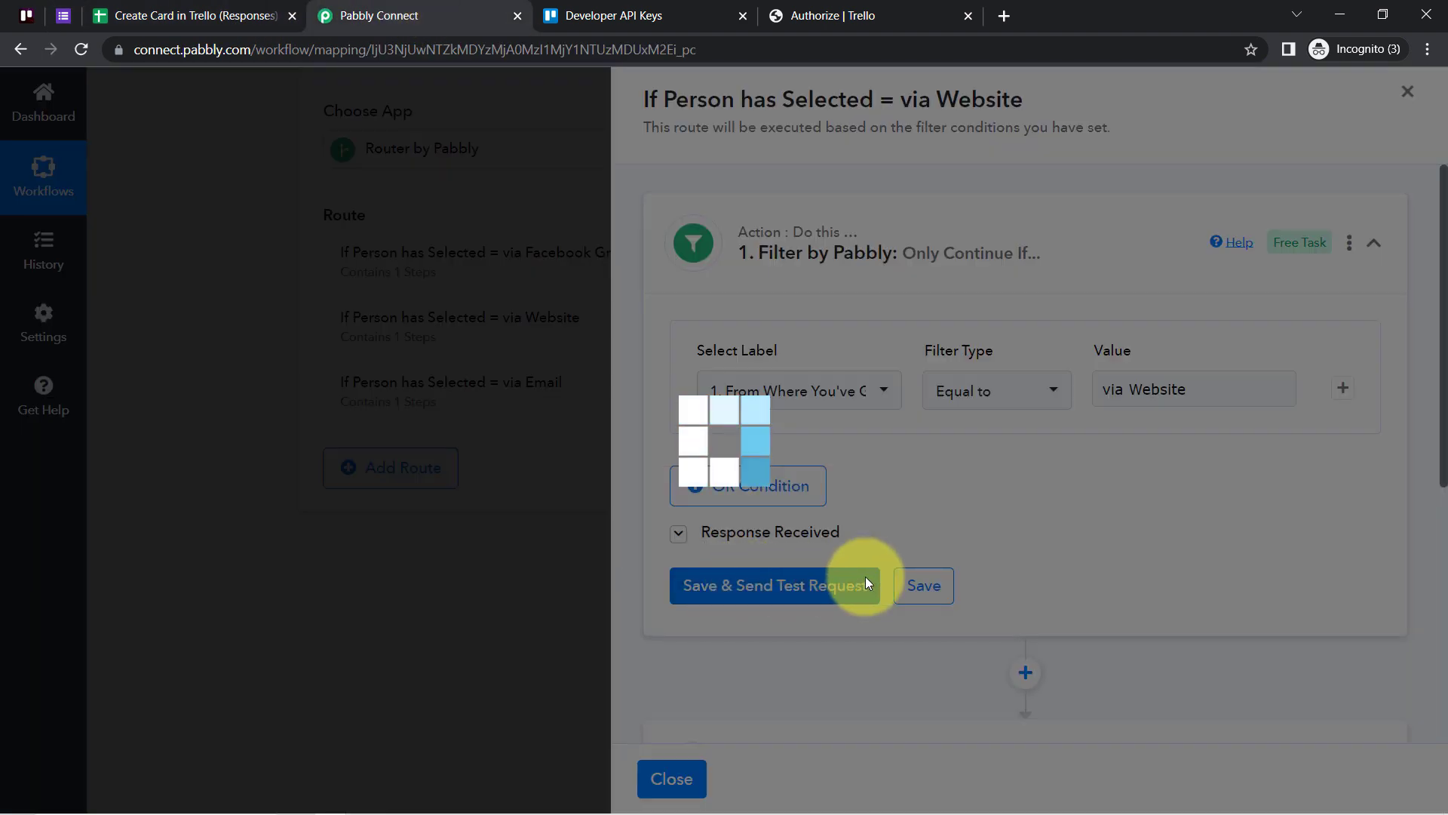
# - Compare the via Facebook Group and via Website options in Google Forms with the via Website route's filter condition and test response
pyautogui.scroll(-3, 1056, 664)
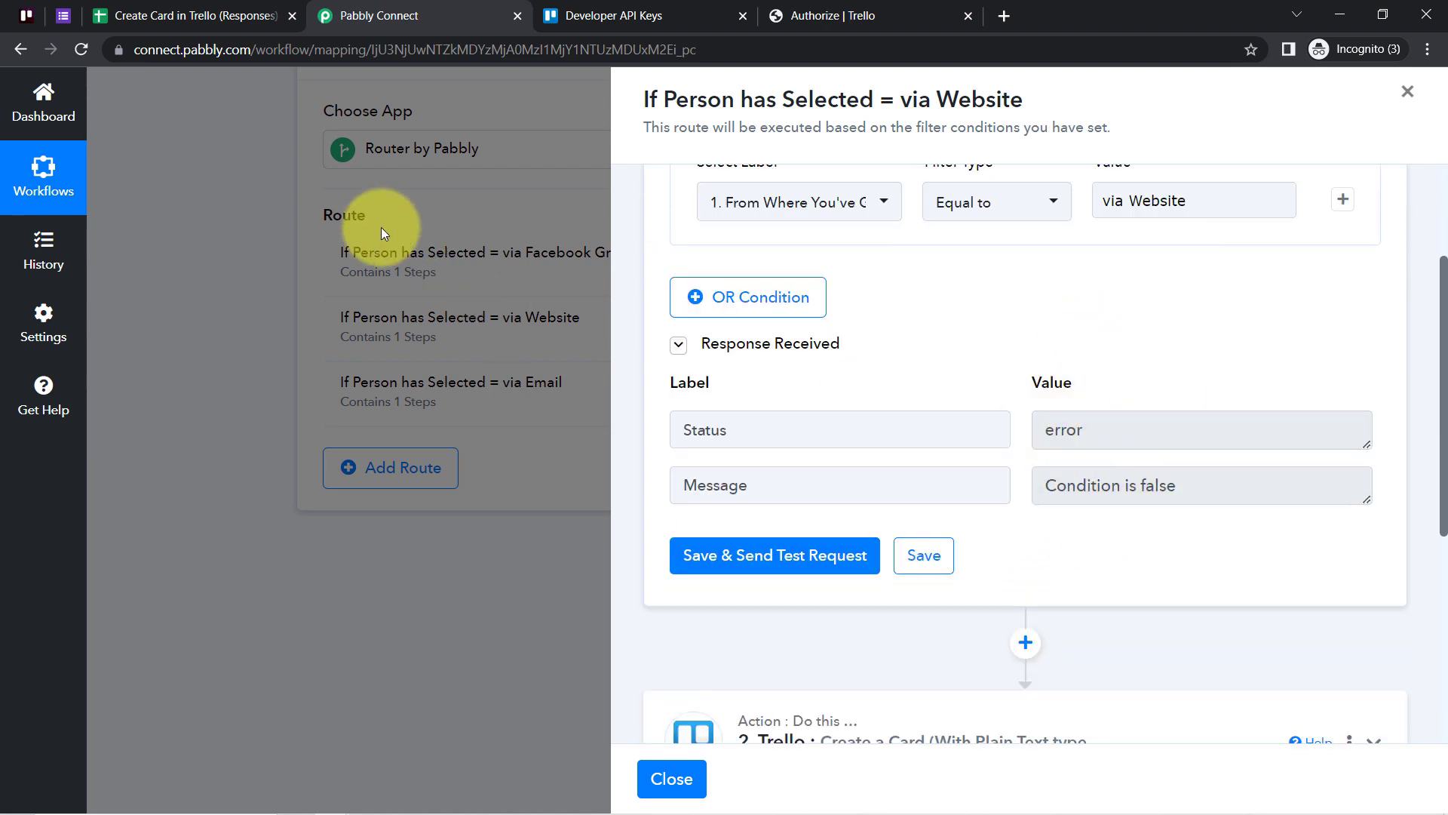
pyautogui.click(63, 12)
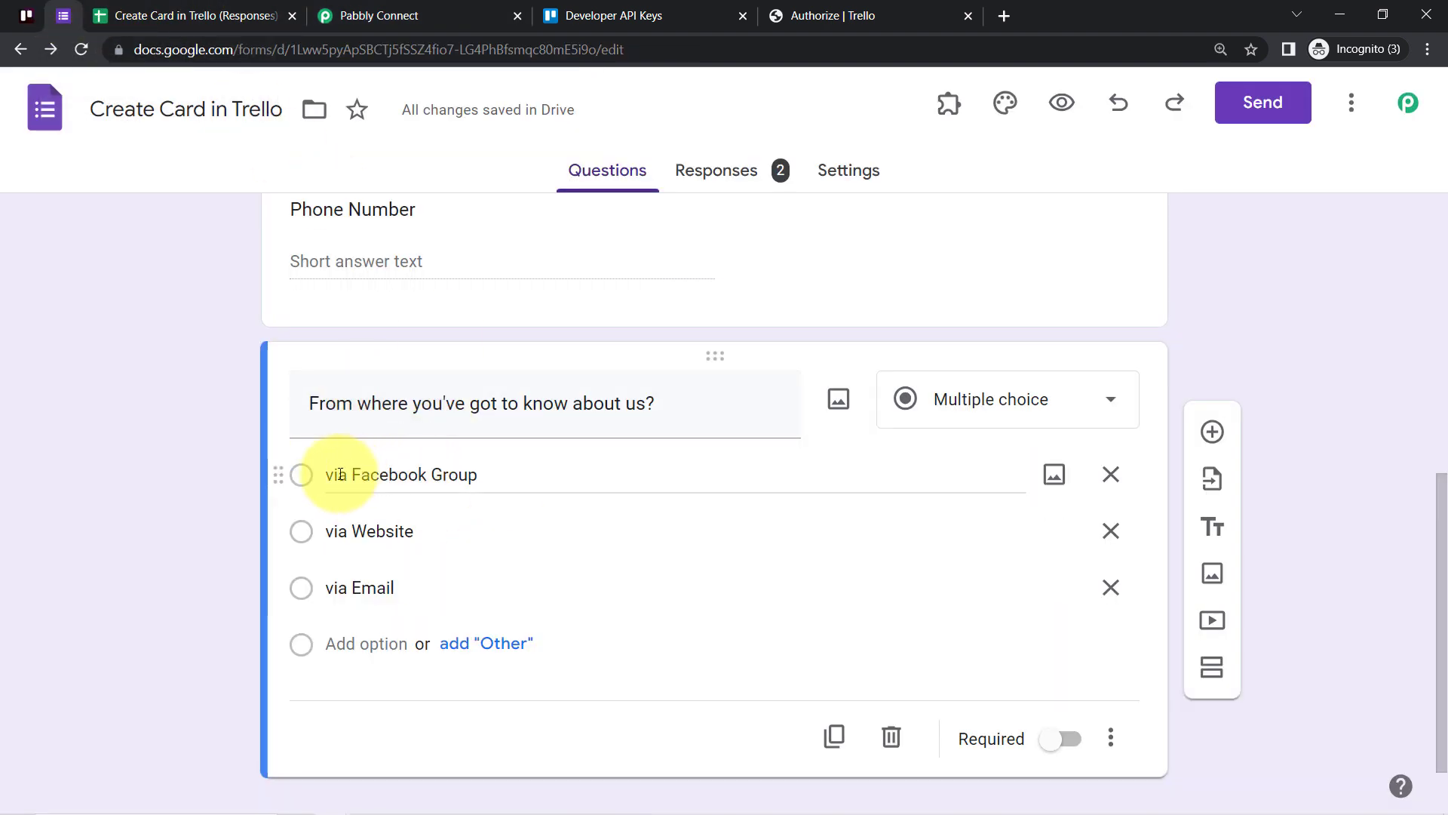
pyautogui.moveTo(340, 474); pyautogui.dragTo(456, 481)
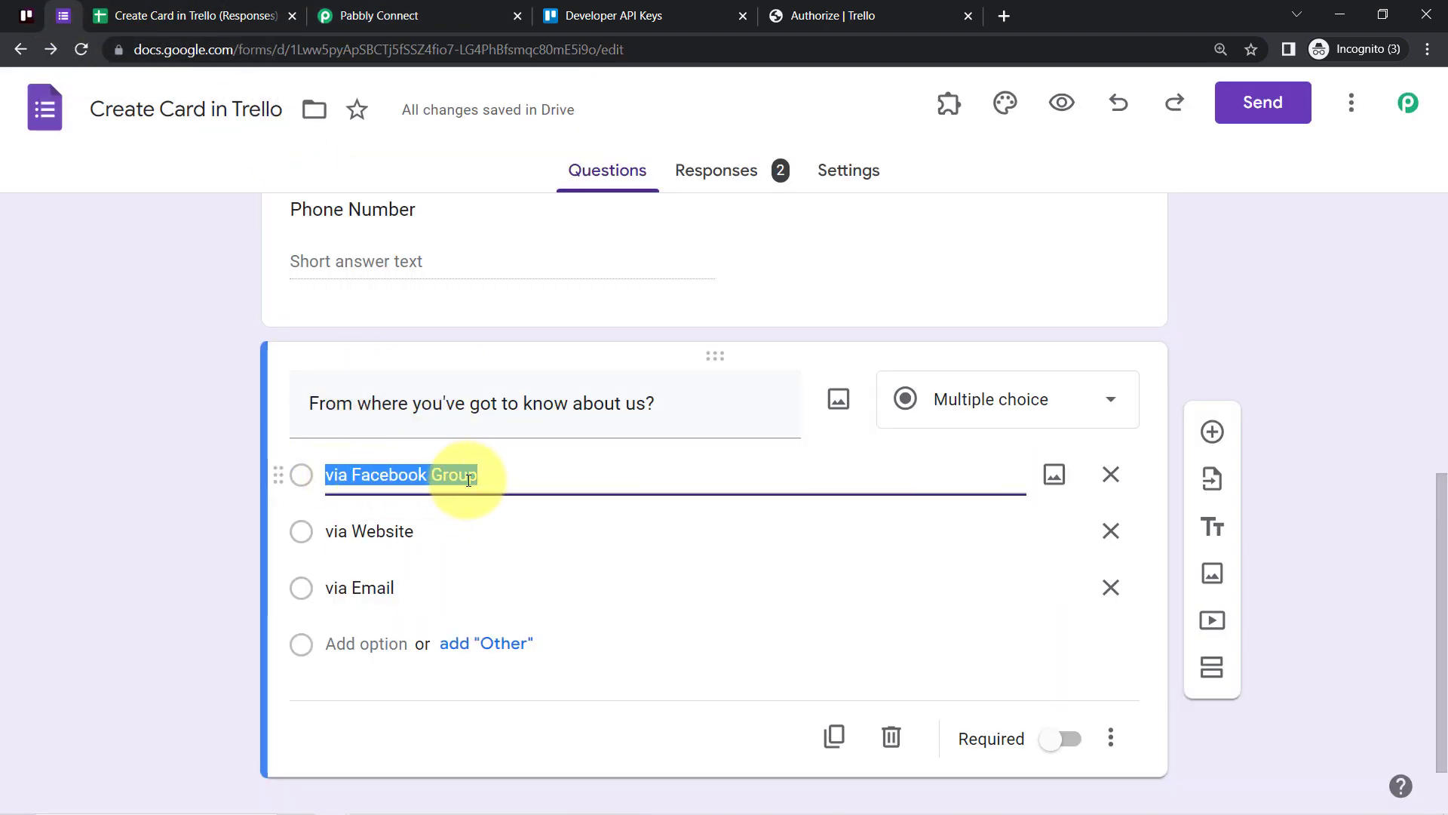
pyautogui.click(462, 16)
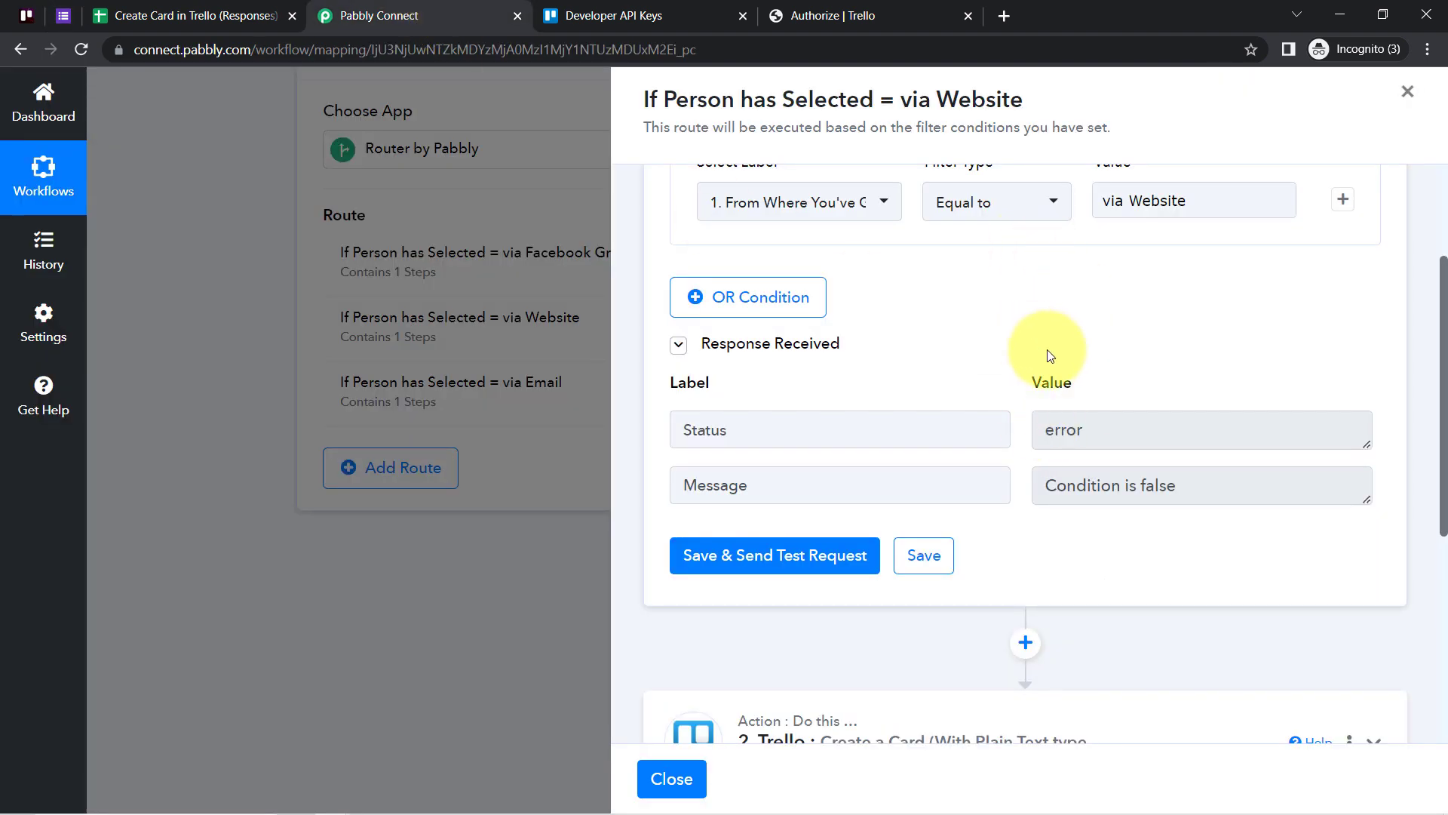
pyautogui.click(63, 16)
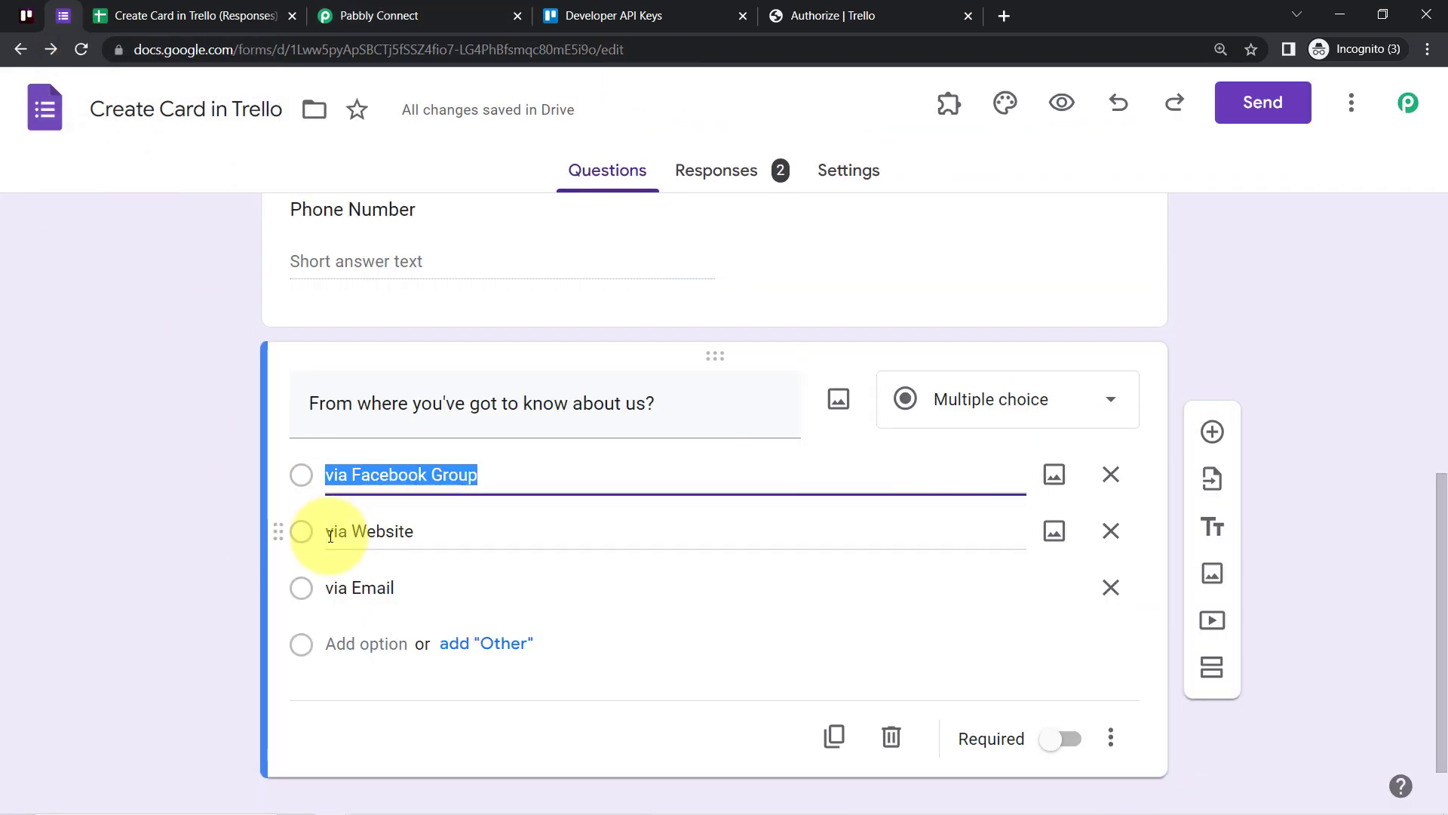
pyautogui.tripleClick(330, 536)
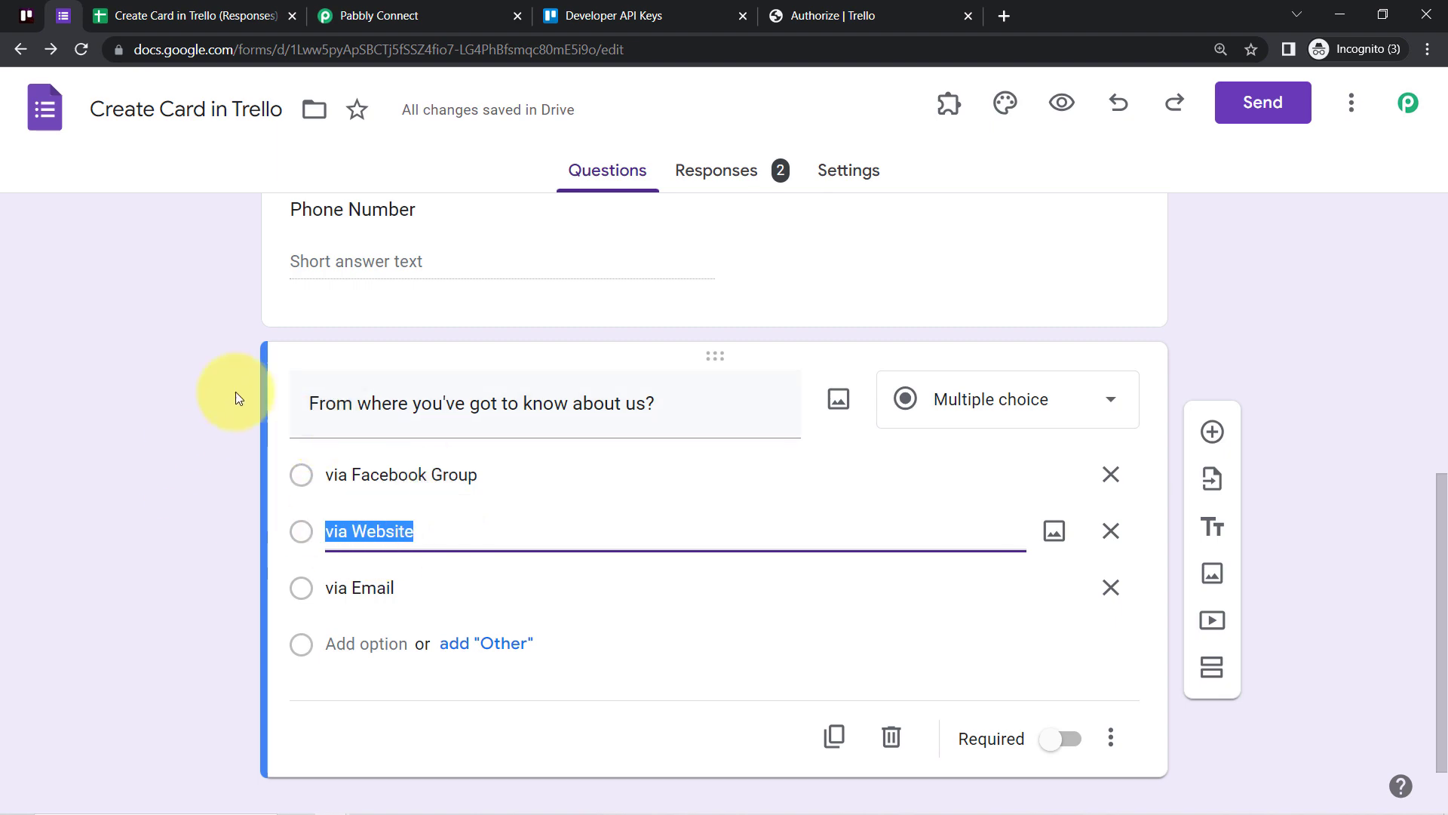
pyautogui.click(317, 8)
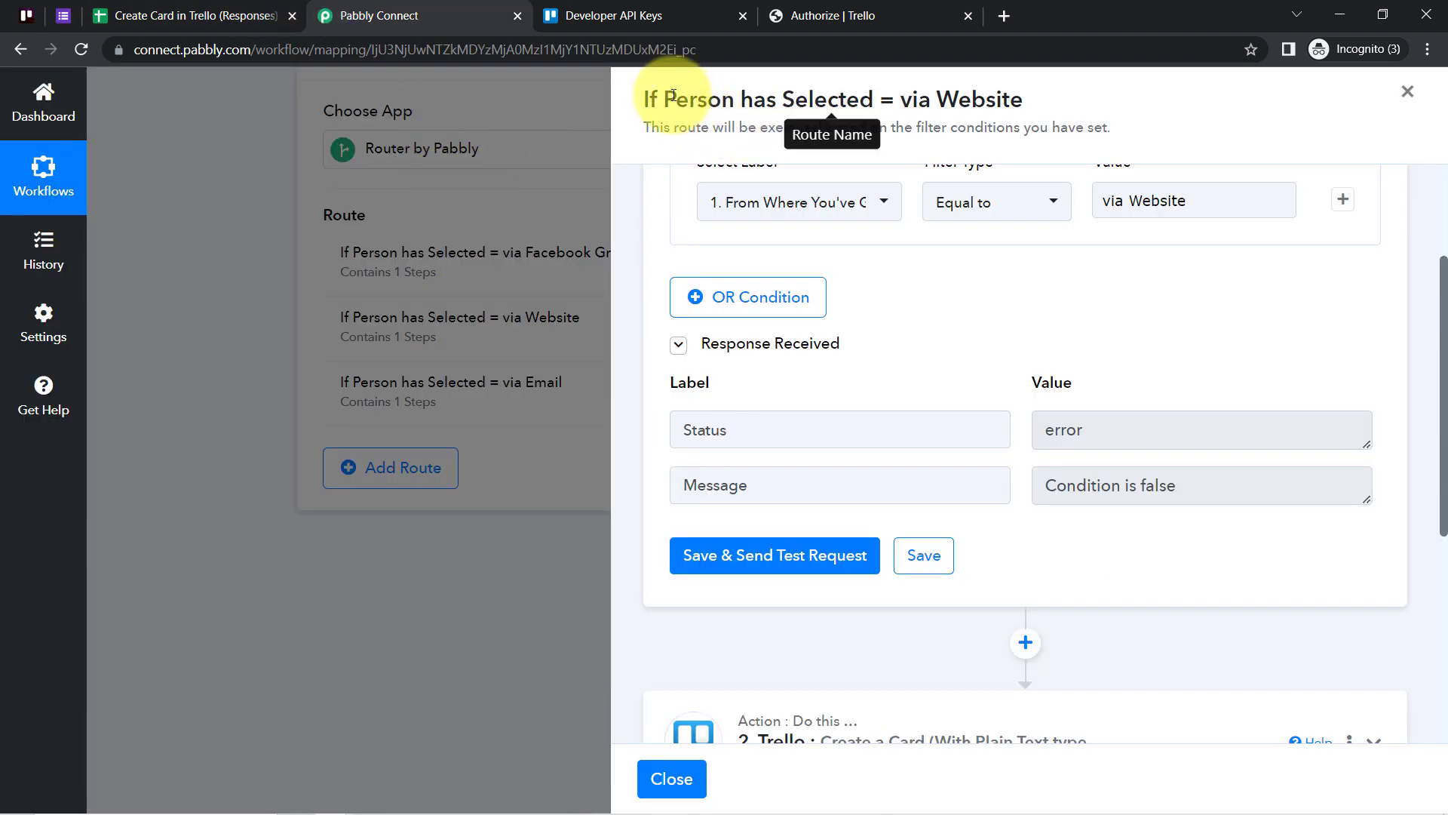
pyautogui.moveTo(676, 100); pyautogui.dragTo(970, 102)
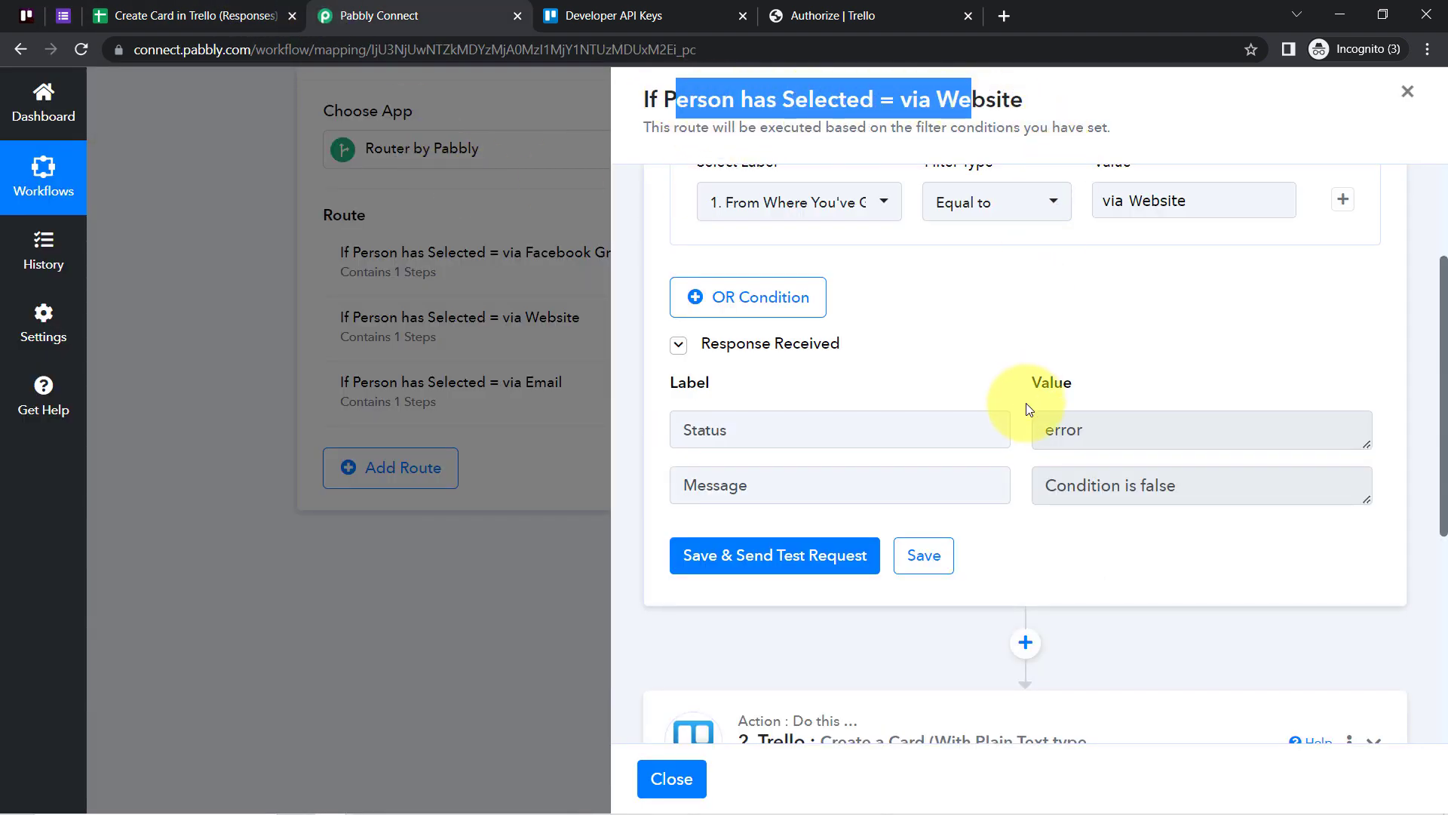
pyautogui.scroll(-3, 1026, 403)
pyautogui.scroll(5, 957, 227)
pyautogui.scroll(-7, 1109, 394)
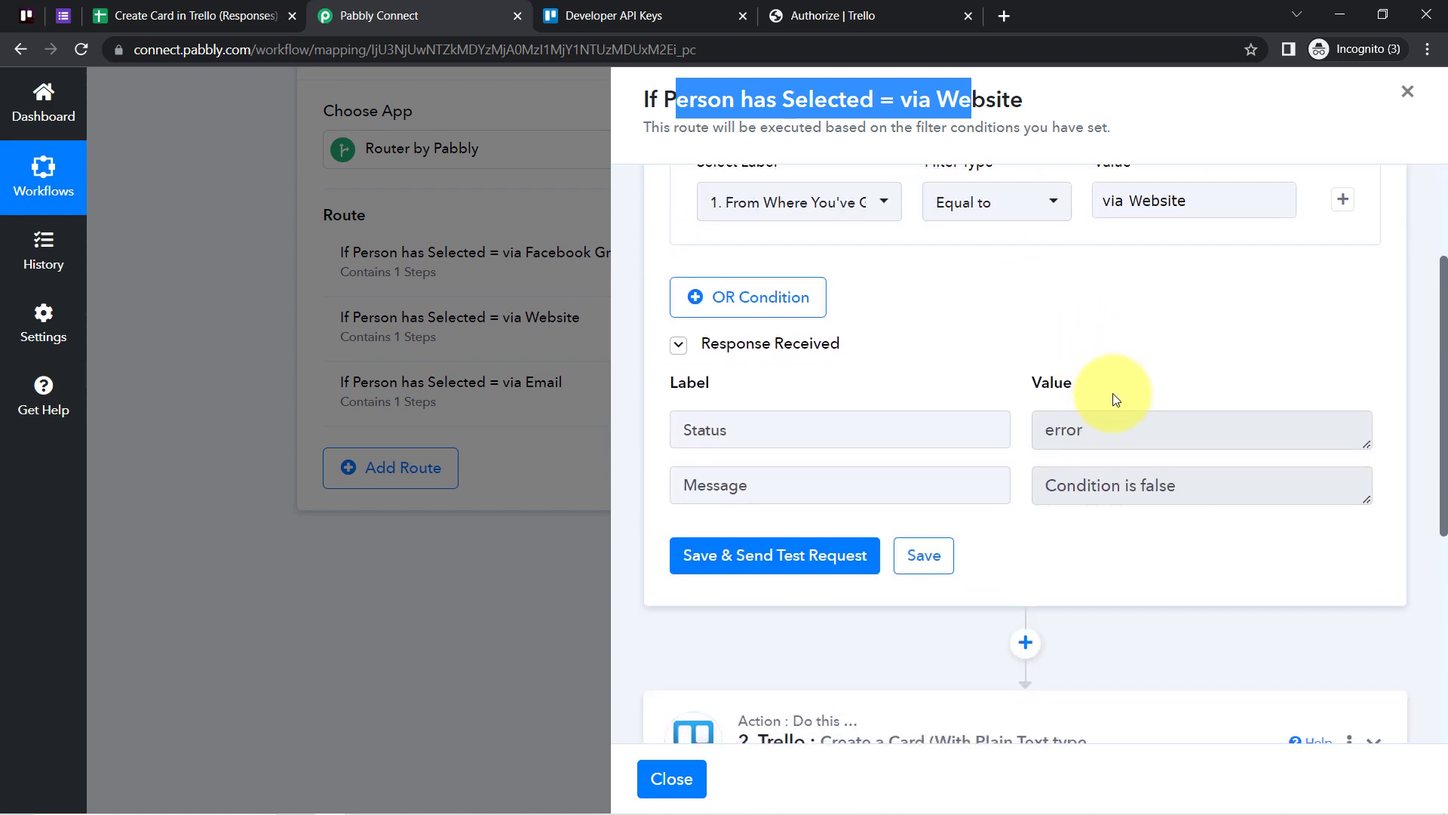
pyautogui.scroll(4, 1106, 399)
pyautogui.scroll(-2, 1041, 340)
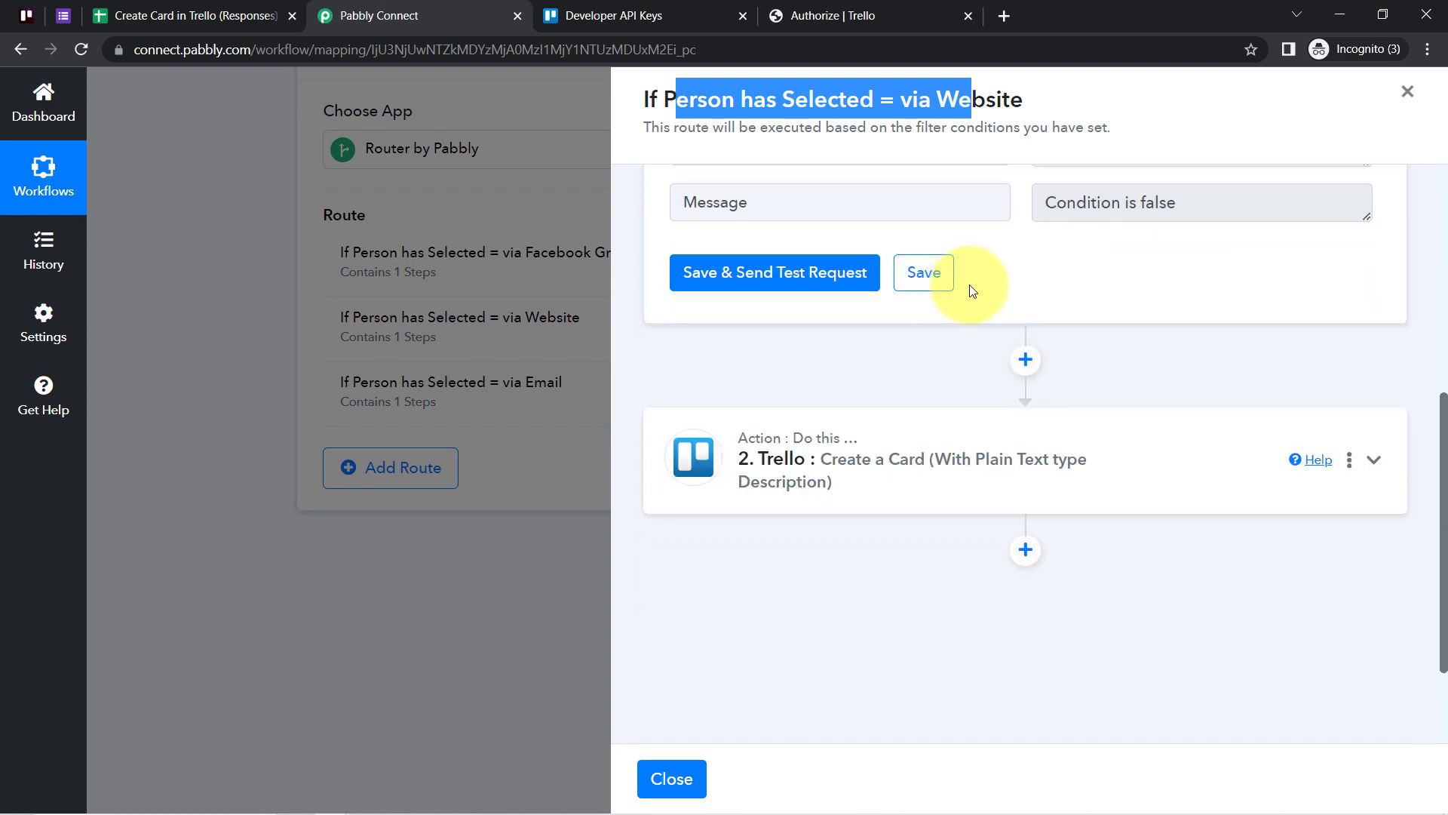
# - Expand the Trello Create a Card action in the via Website route and reload its Trello connection
pyautogui.click(921, 464)
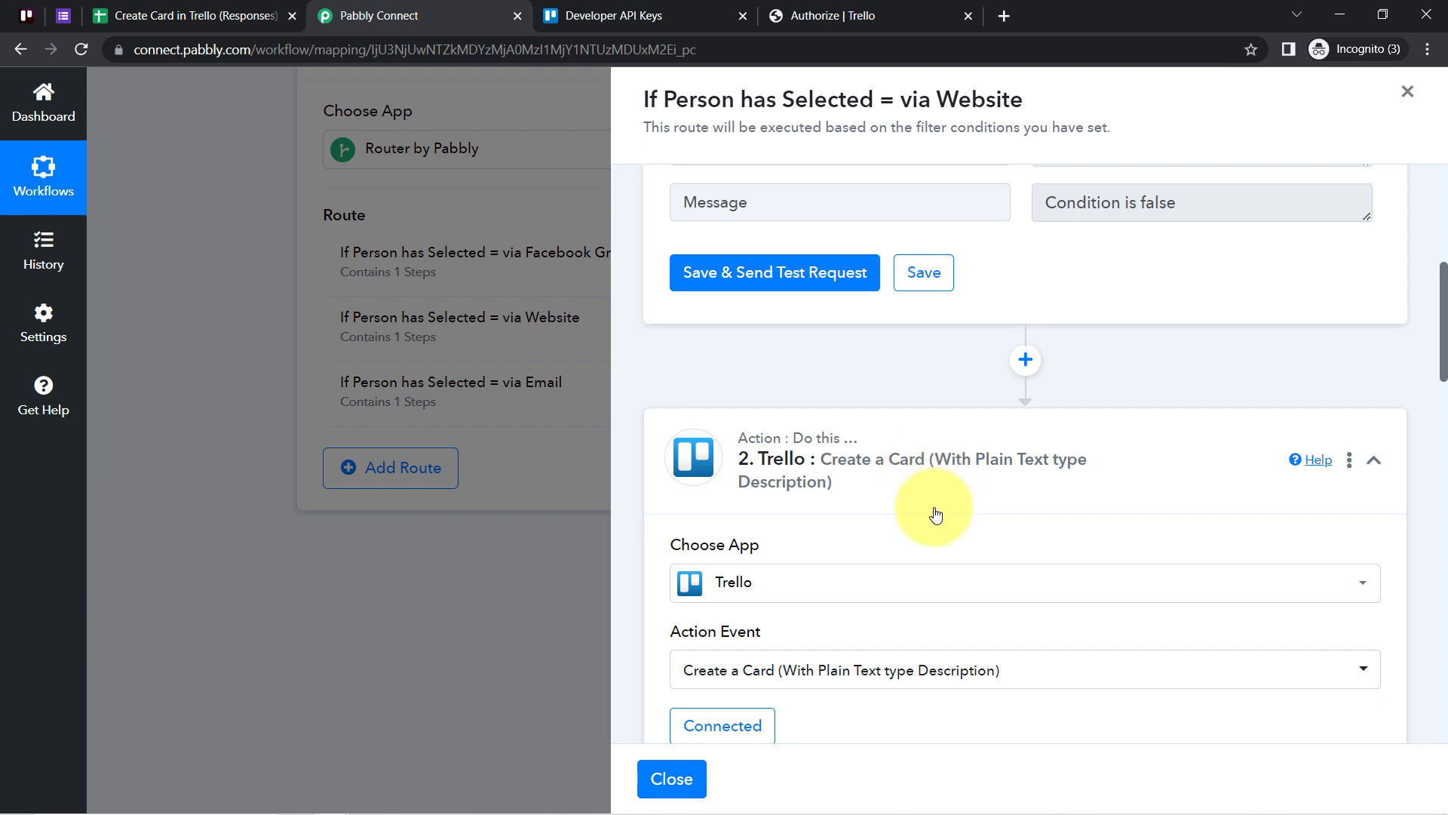
pyautogui.scroll(-6, 937, 514)
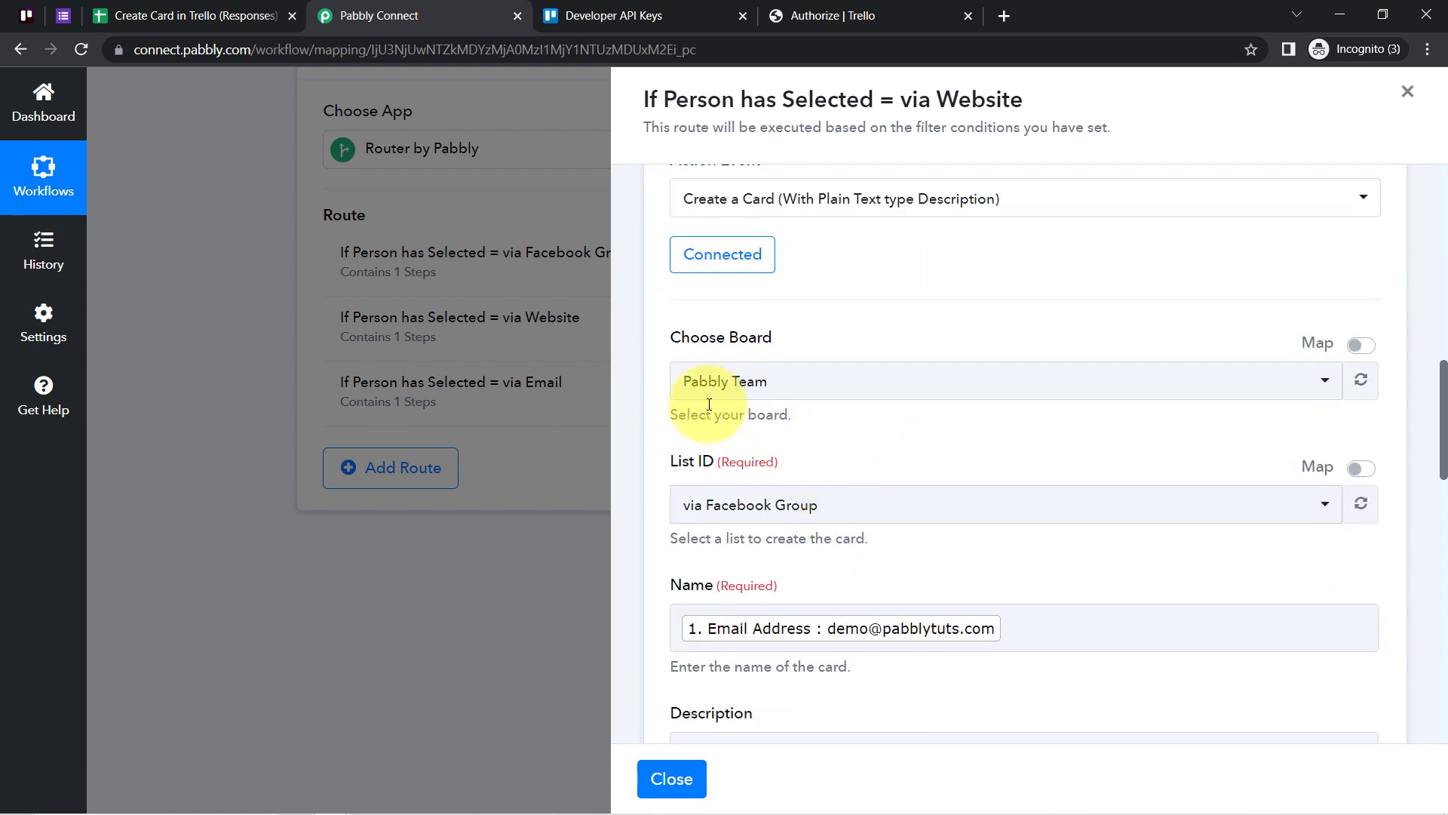
pyautogui.scroll(-1, 757, 426)
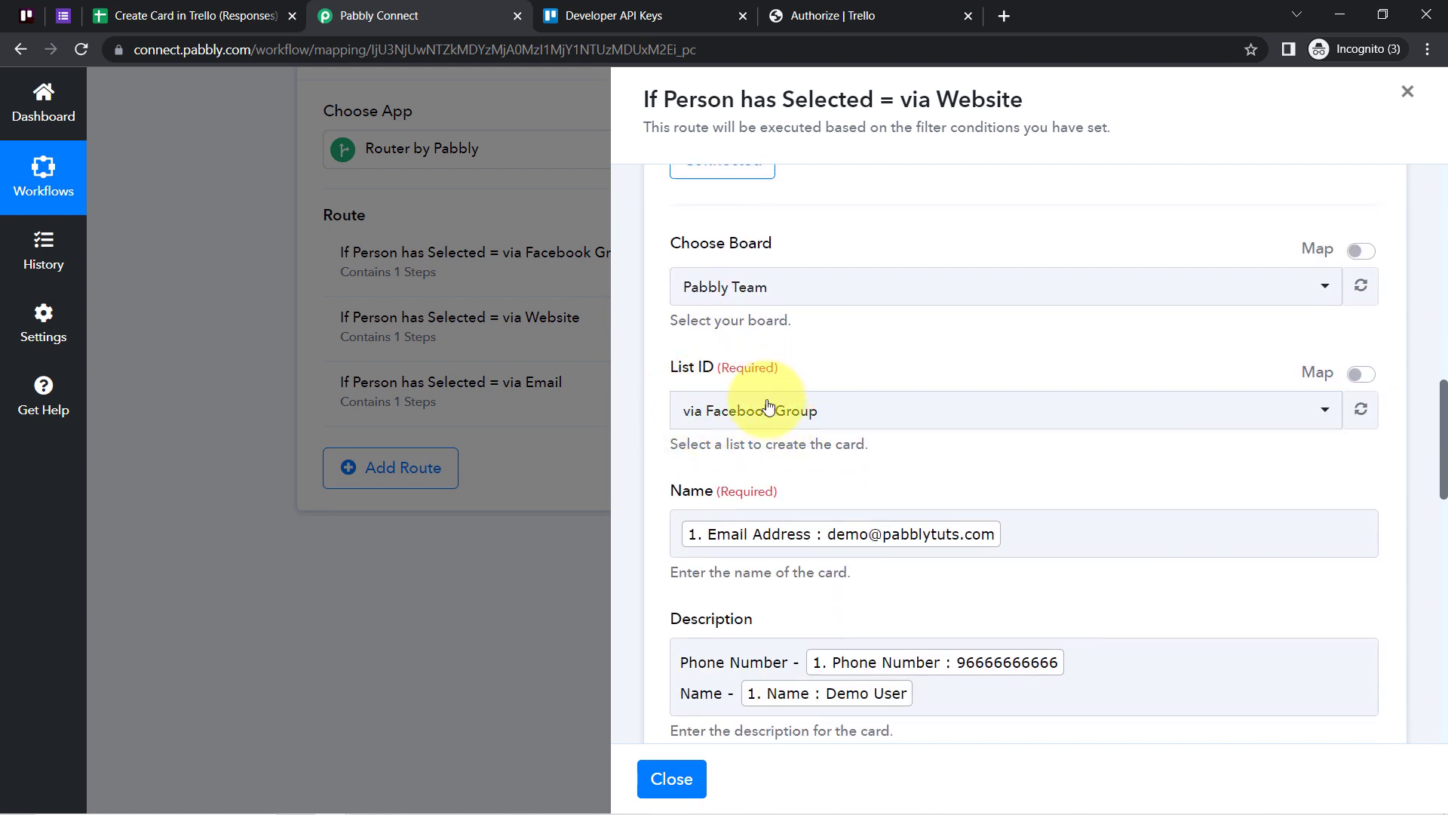
pyautogui.click(766, 400)
pyautogui.click(835, 427)
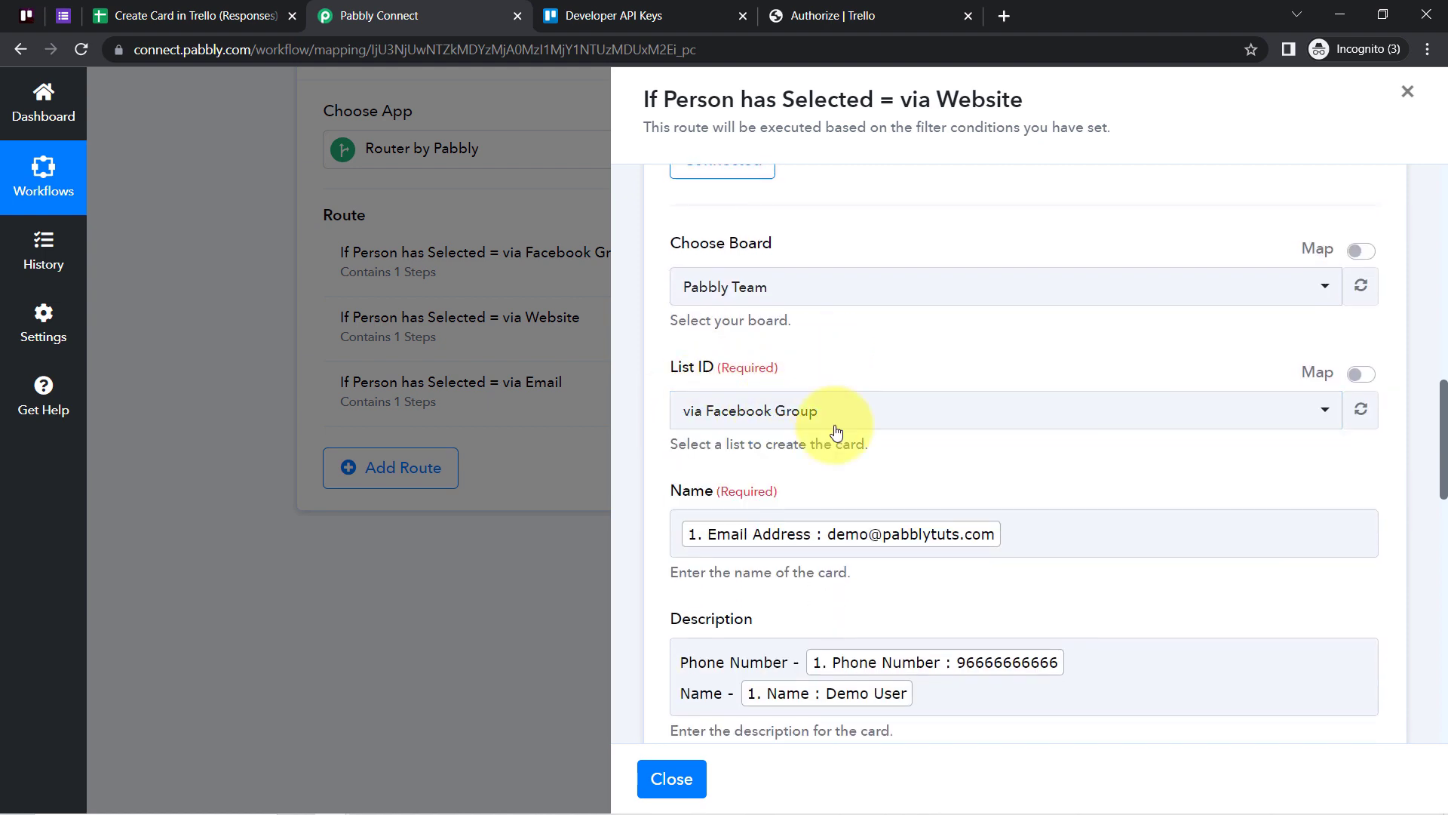
pyautogui.click(779, 393)
pyautogui.click(836, 327)
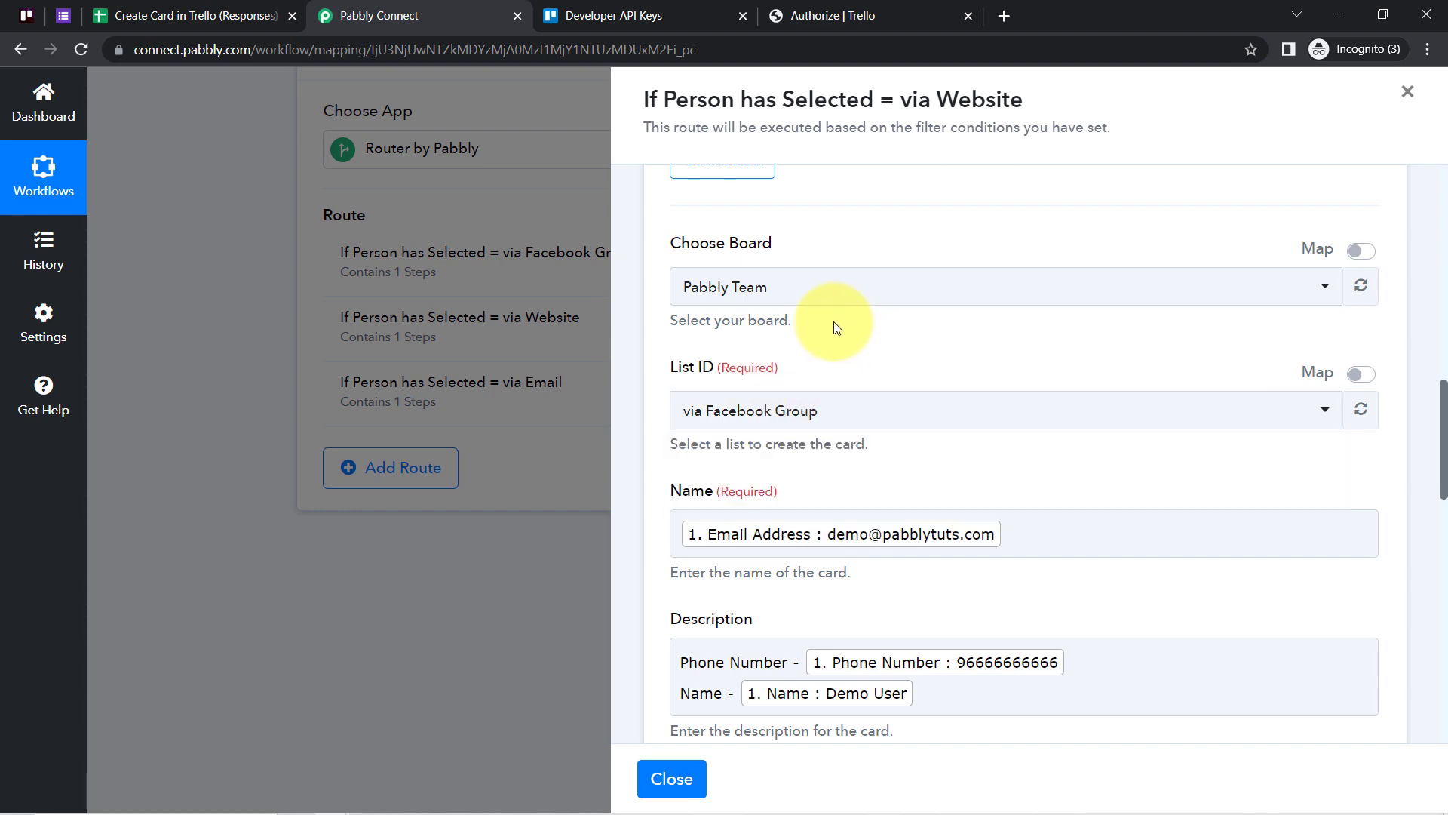
pyautogui.scroll(5, 807, 343)
pyautogui.scroll(-5, 700, 391)
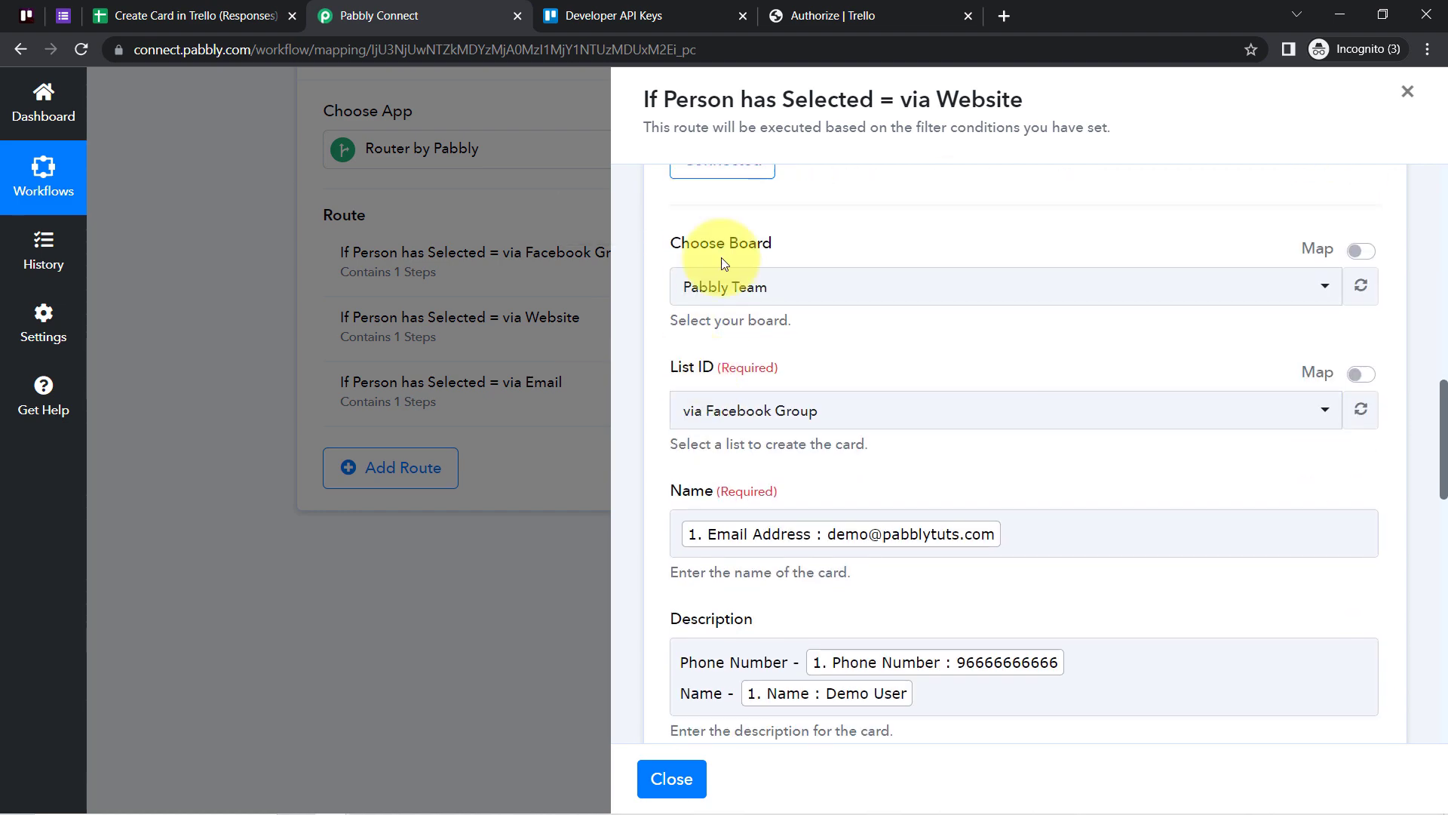
pyautogui.scroll(3, 731, 268)
pyautogui.click(744, 350)
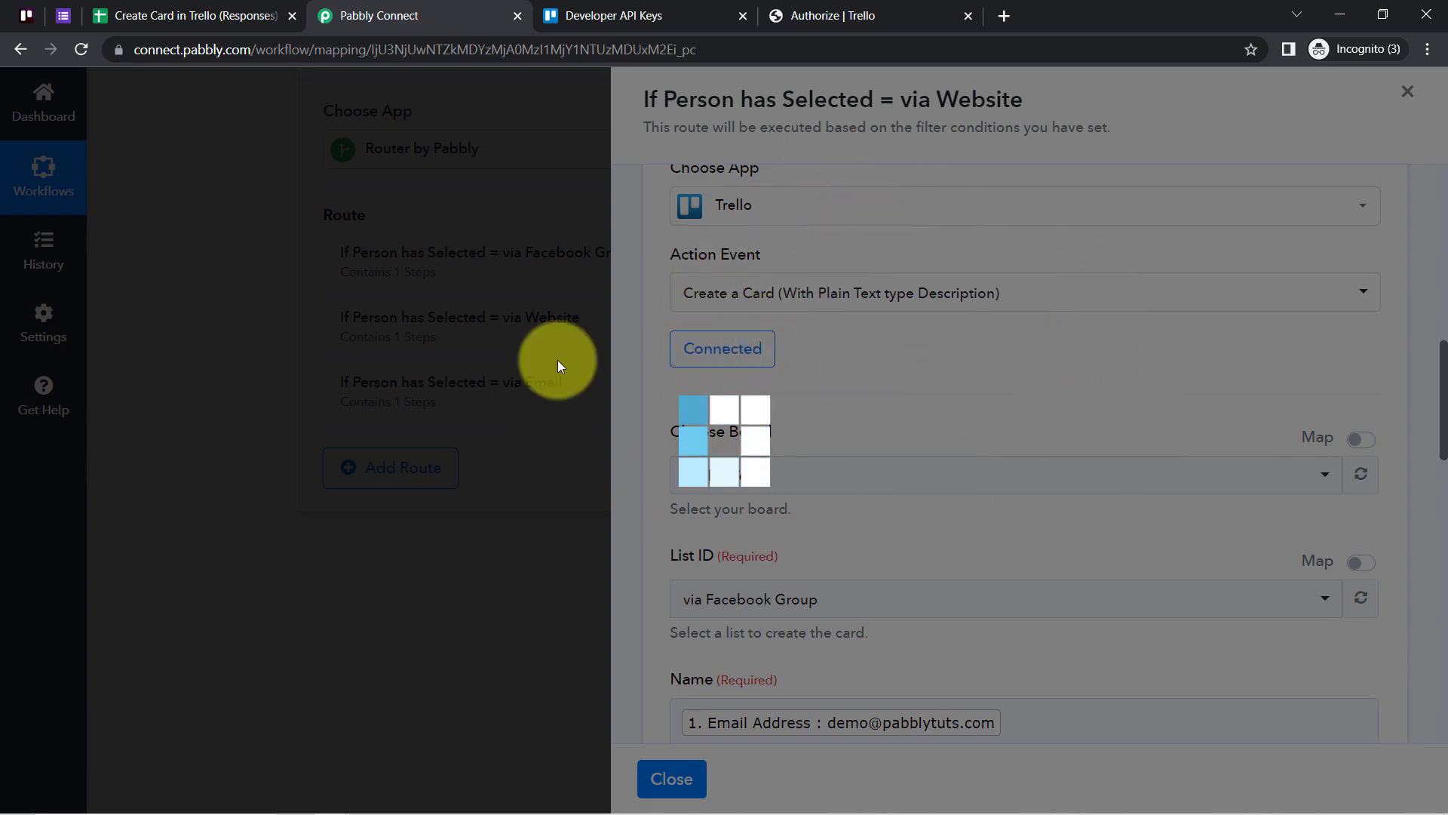
# - Set the Trello card's list to "via Website" to match the route name
pyautogui.scroll(-3, 884, 460)
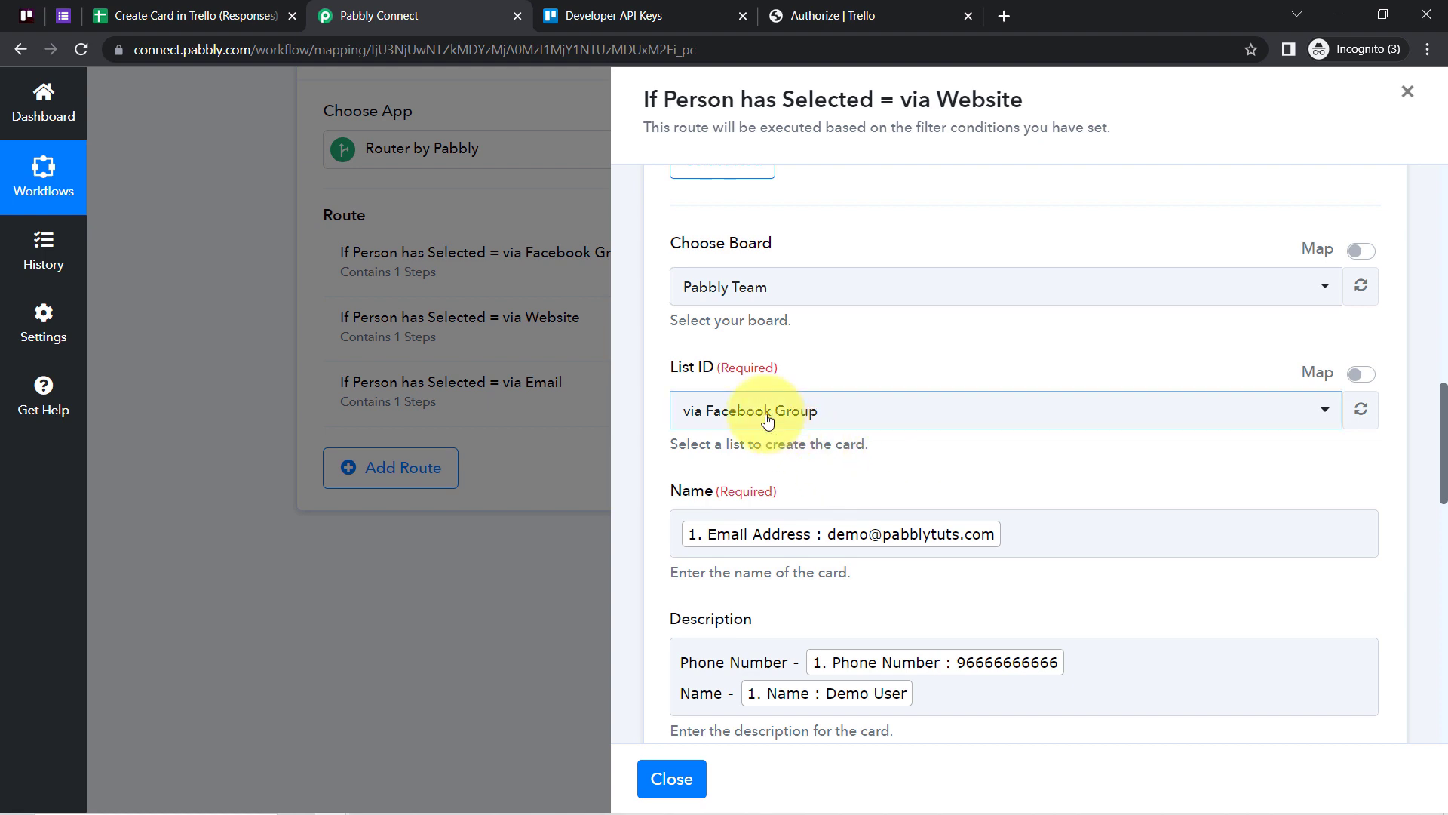
pyautogui.click(847, 417)
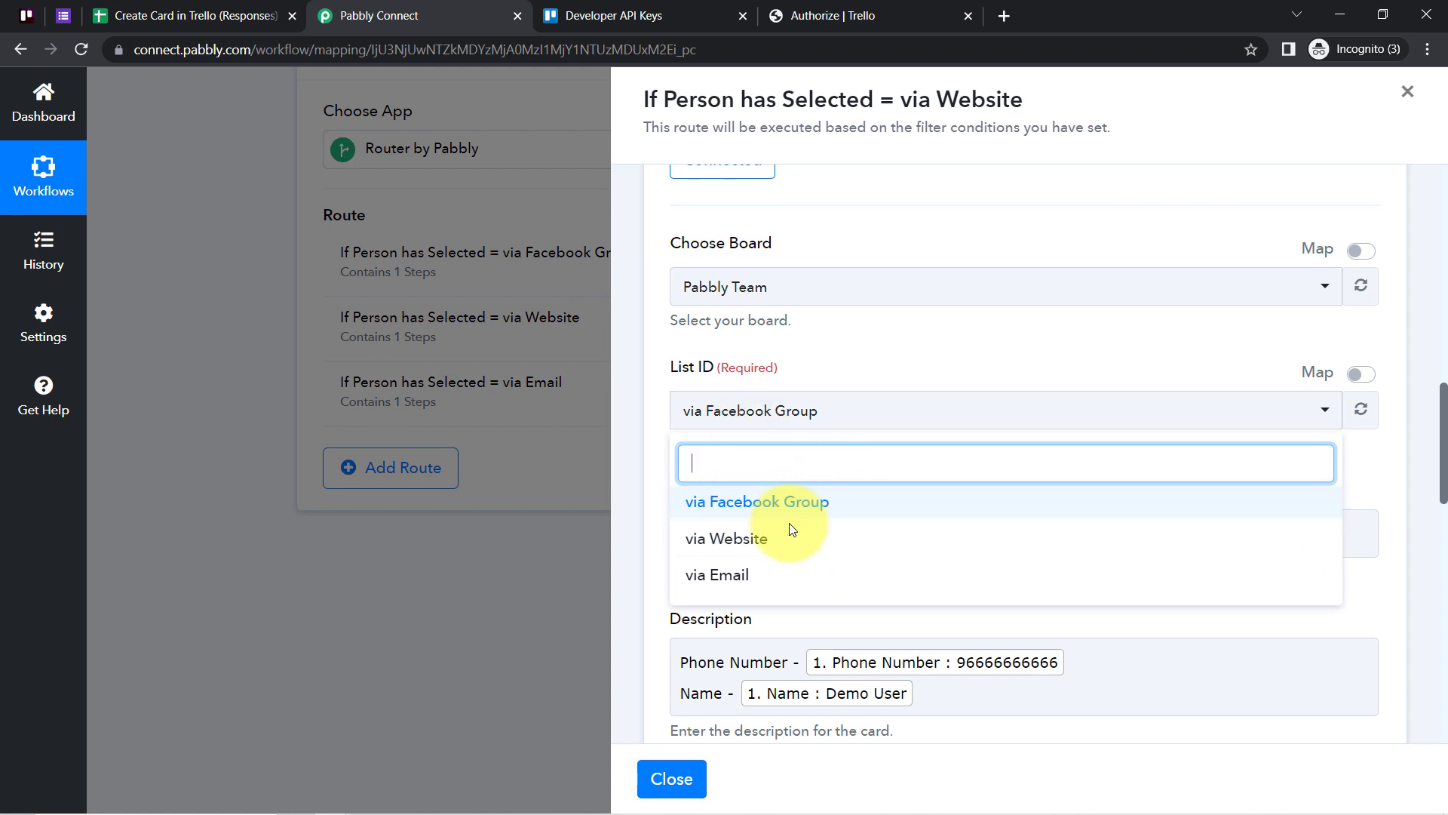
pyautogui.click(754, 548)
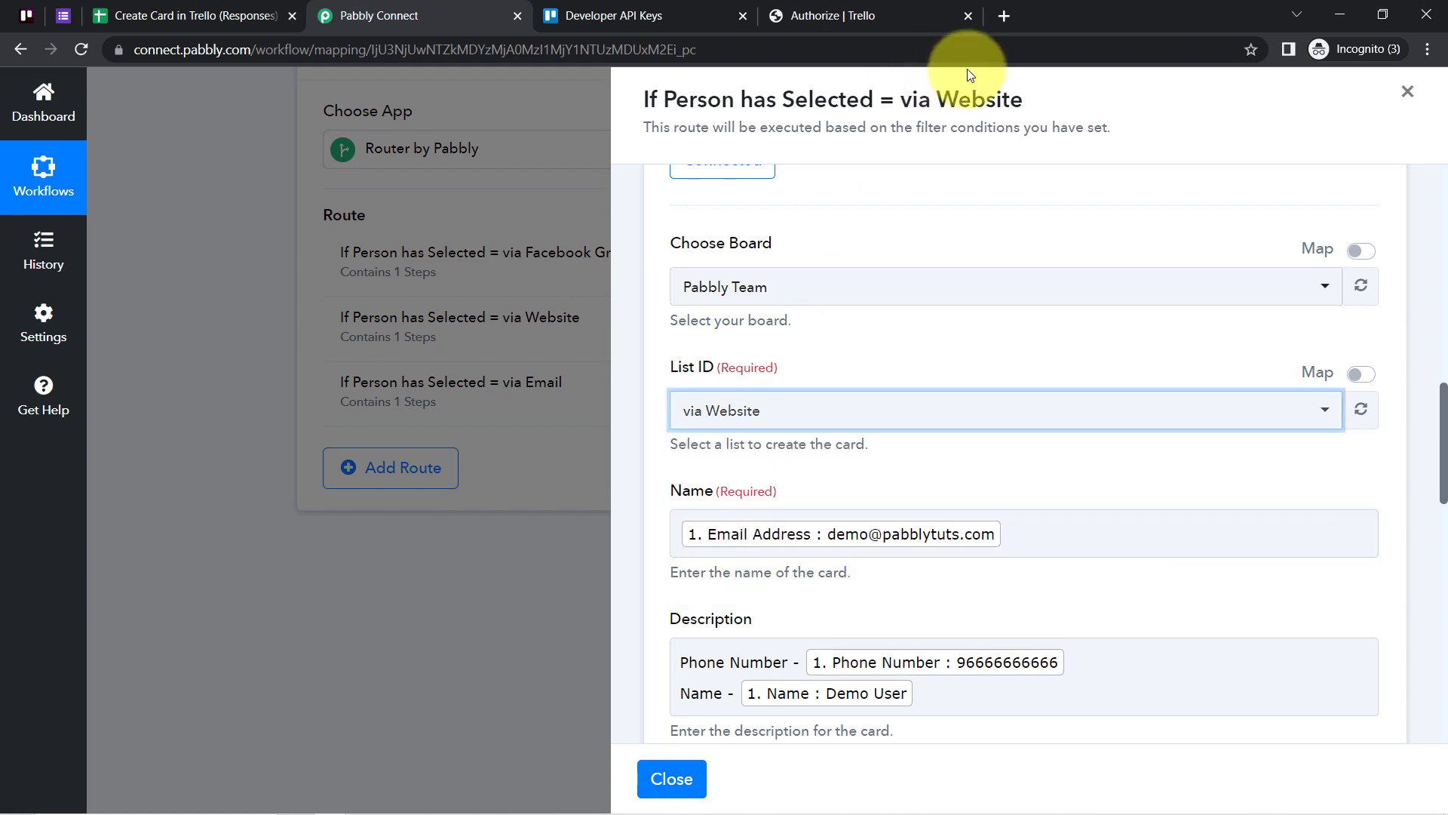
pyautogui.moveTo(986, 99); pyautogui.dragTo(895, 99)
# - Review the remaining card fields, save the Trello action with a test request, and switch to Trello to check the Pabbly Team board
pyautogui.scroll(-3, 864, 400)
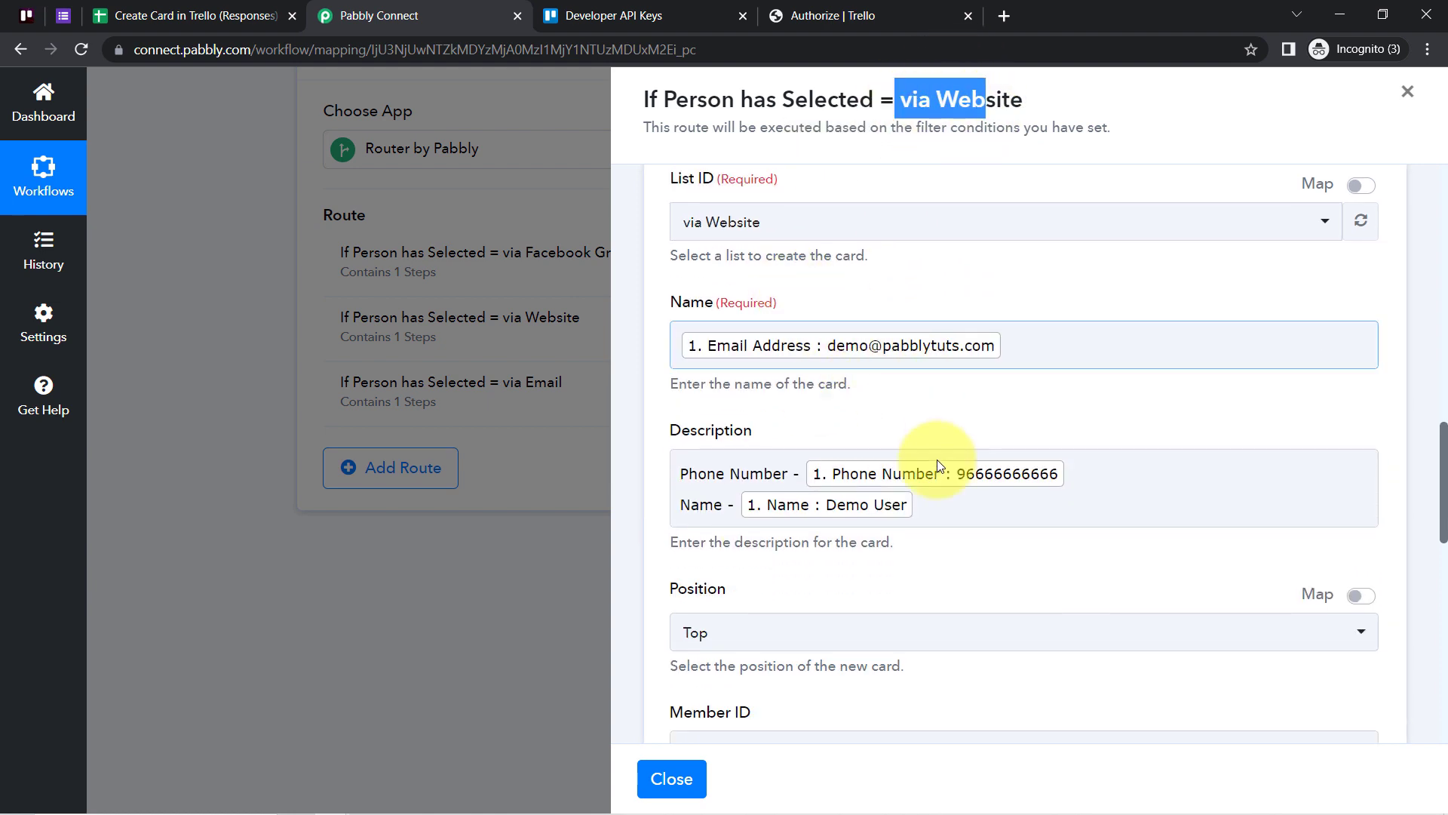
pyautogui.scroll(-5, 910, 511)
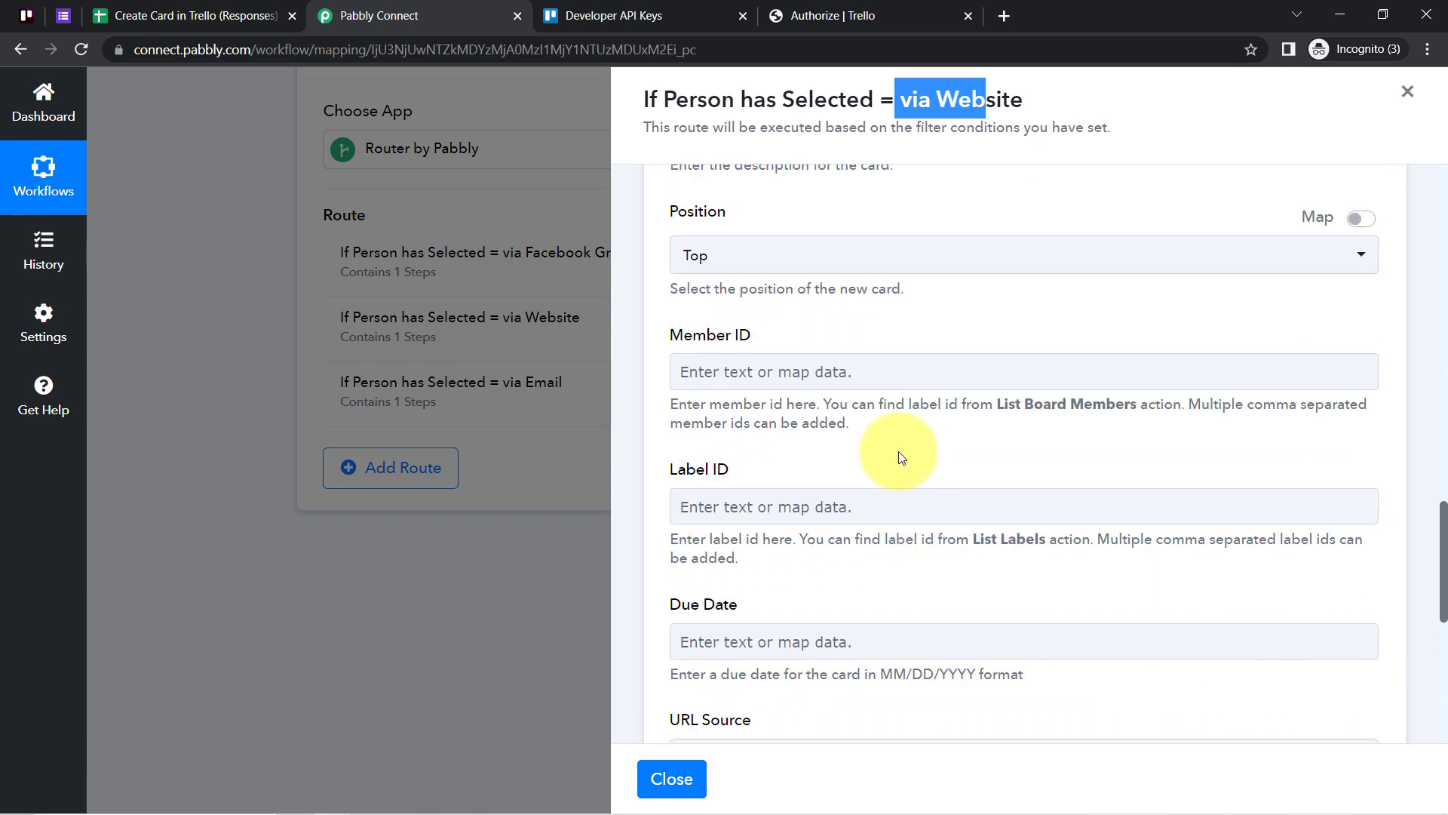
pyautogui.scroll(4, 901, 453)
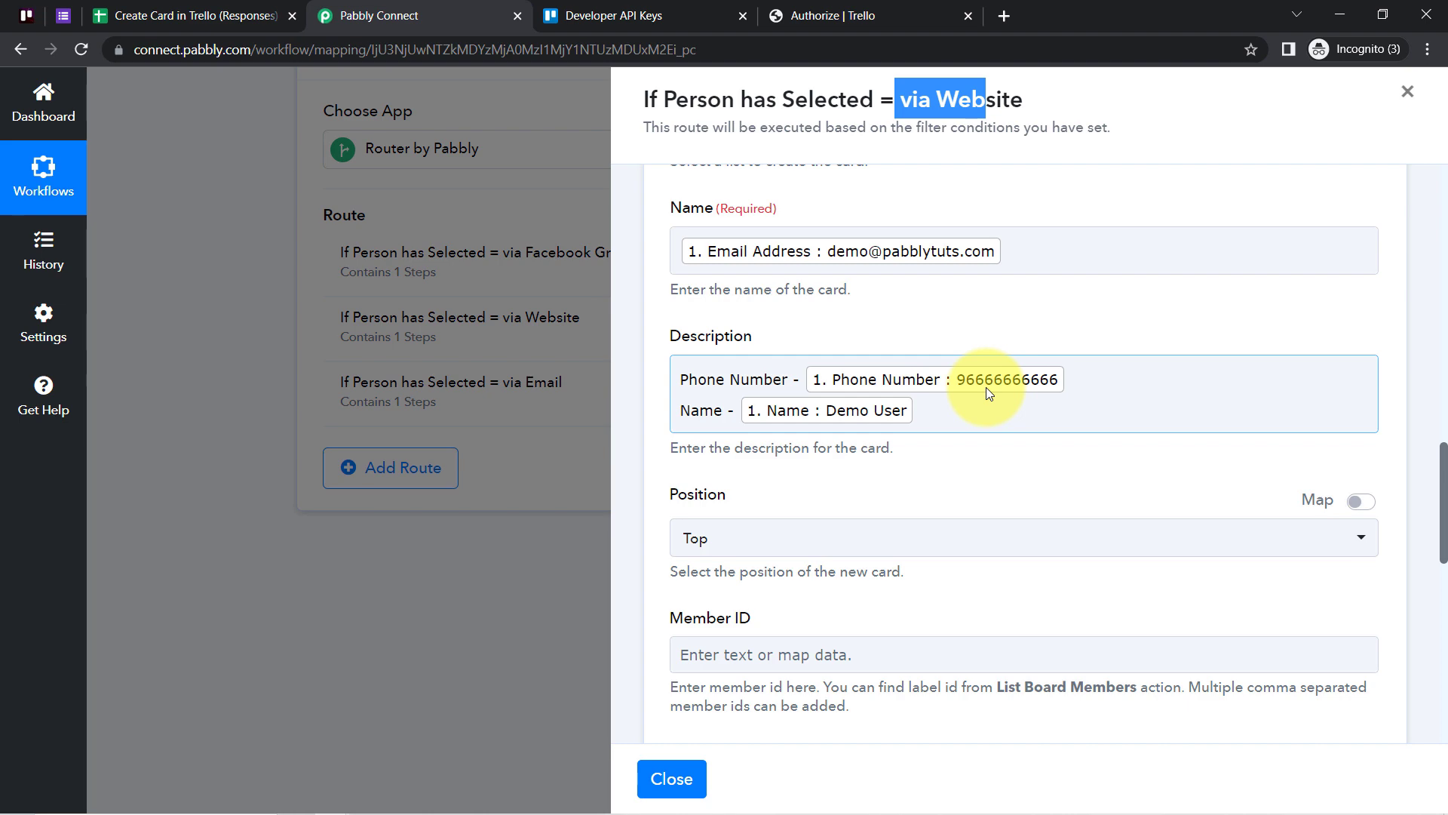
pyautogui.scroll(-10, 937, 414)
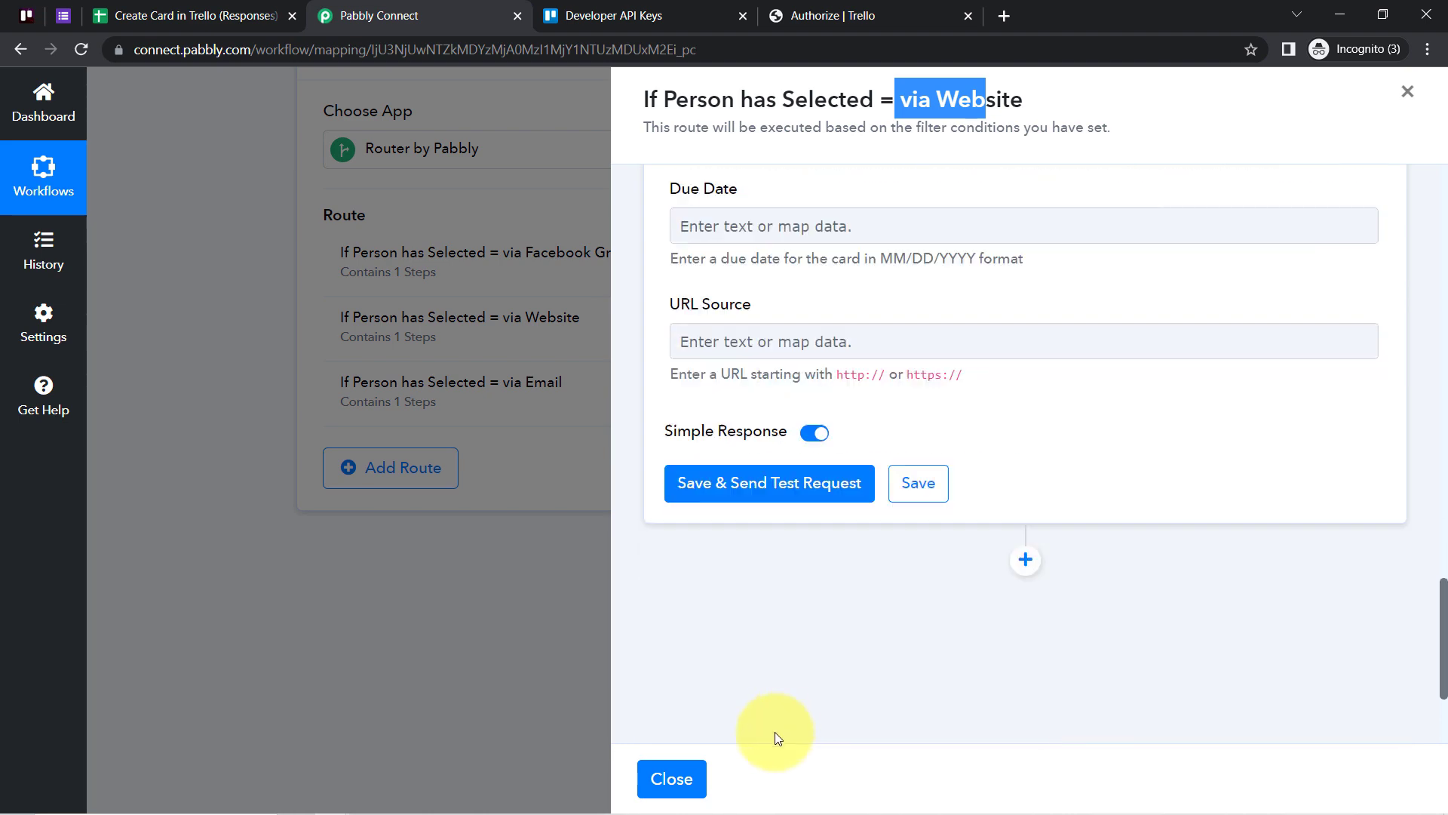
pyautogui.click(746, 531)
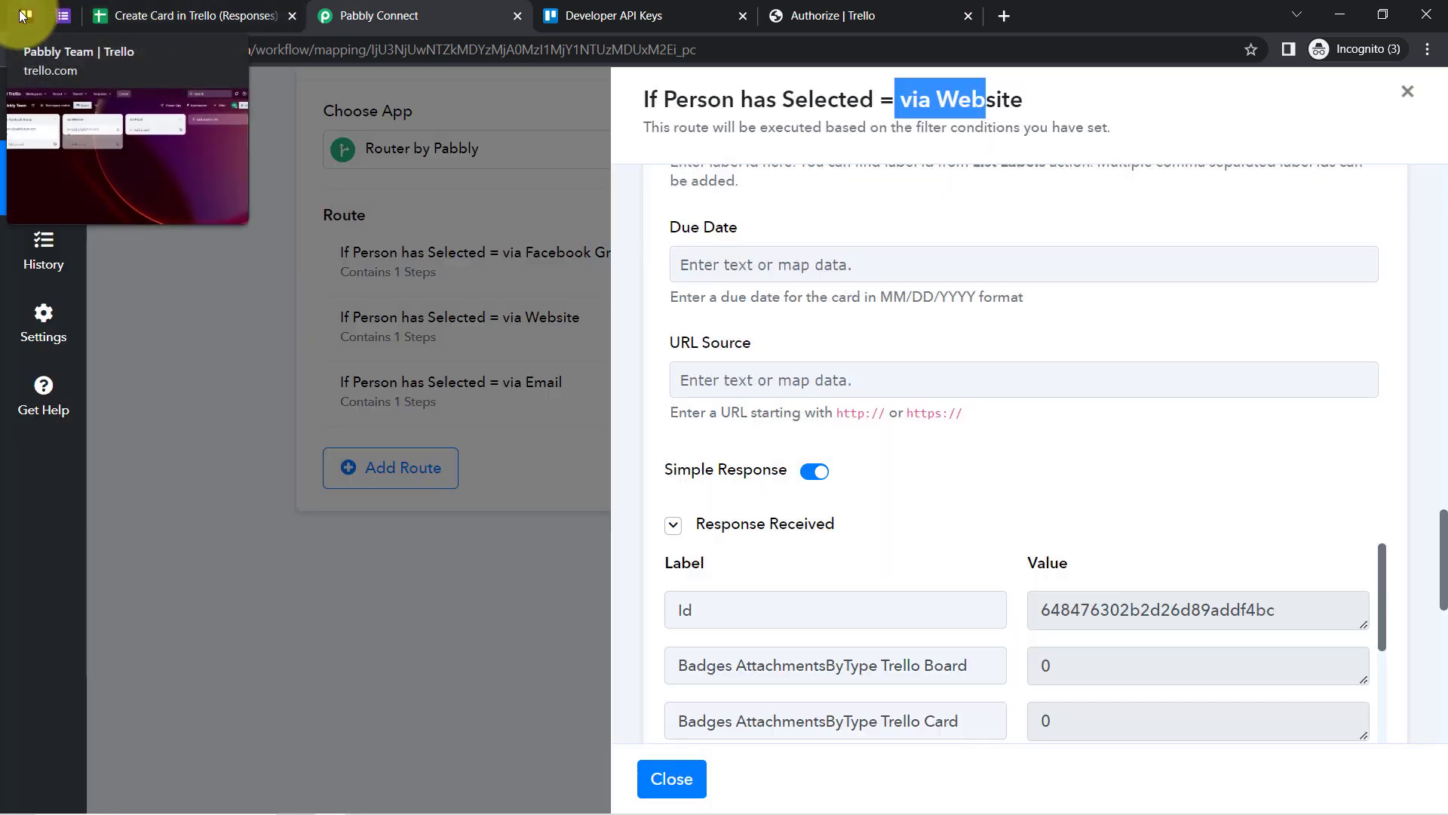
pyautogui.click(25, 15)
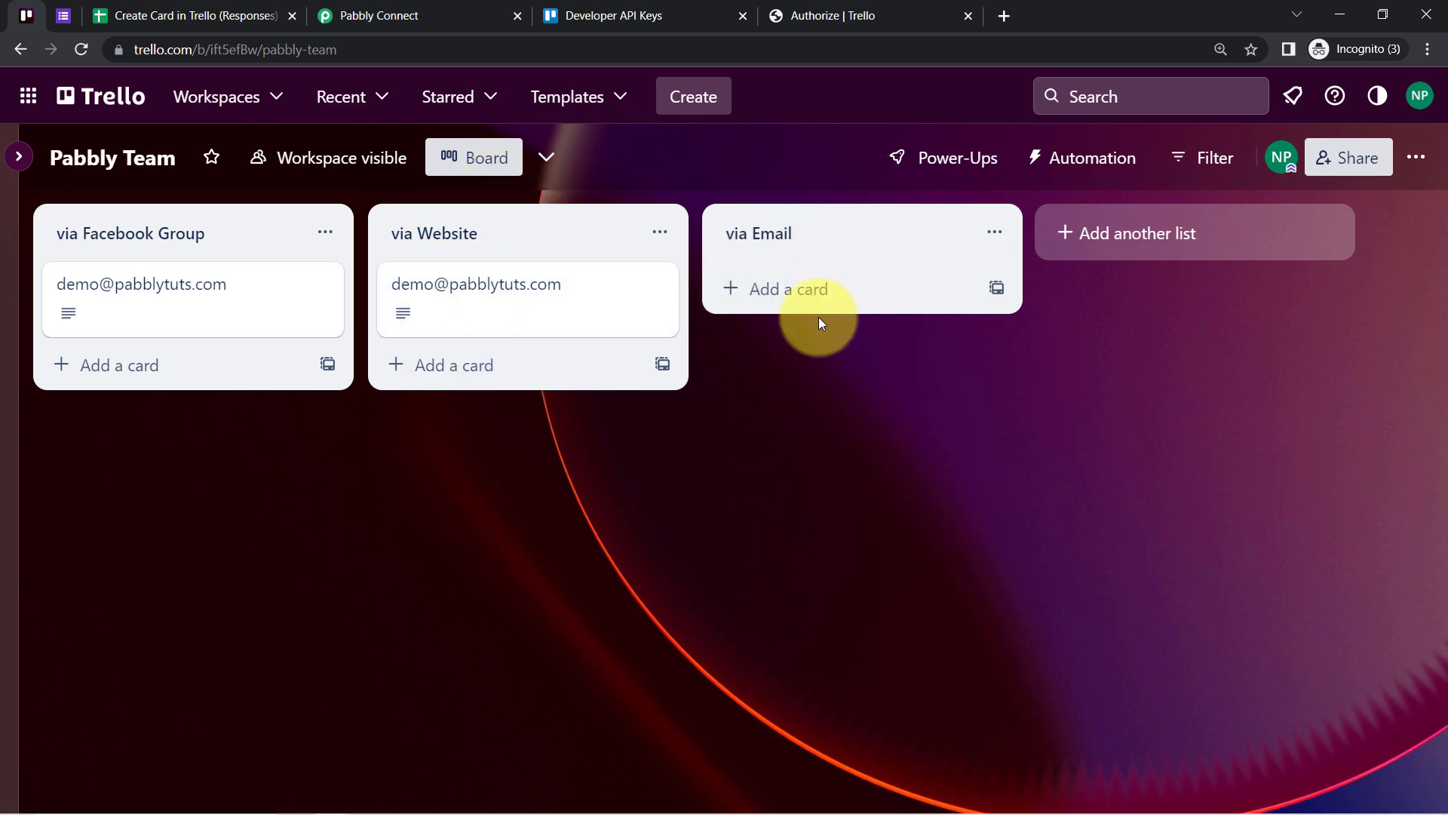
# - Return to Pabbly Connect, save the via Website route's Trello action and close the route
pyautogui.click(341, 12)
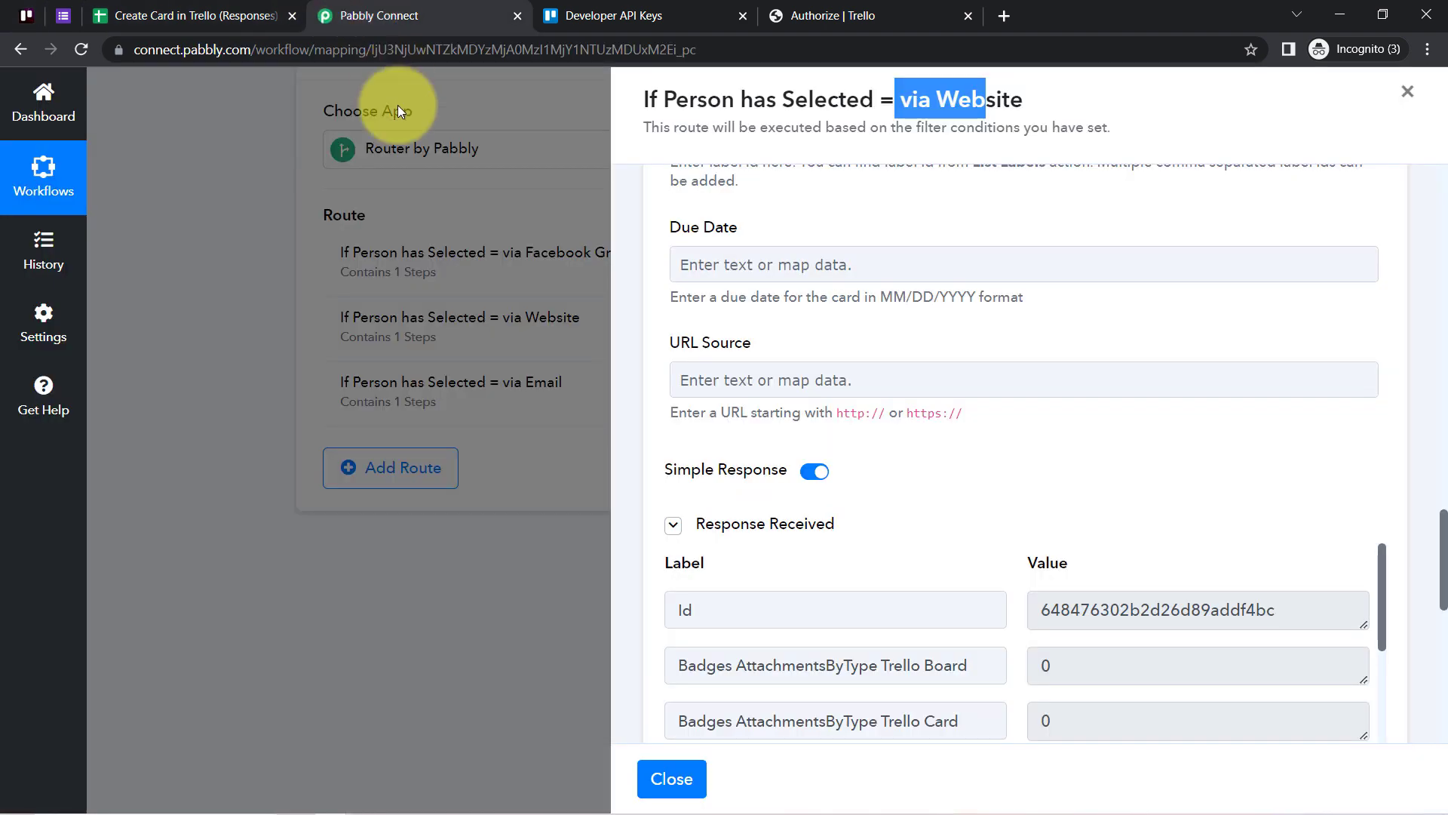
pyautogui.scroll(-10, 947, 669)
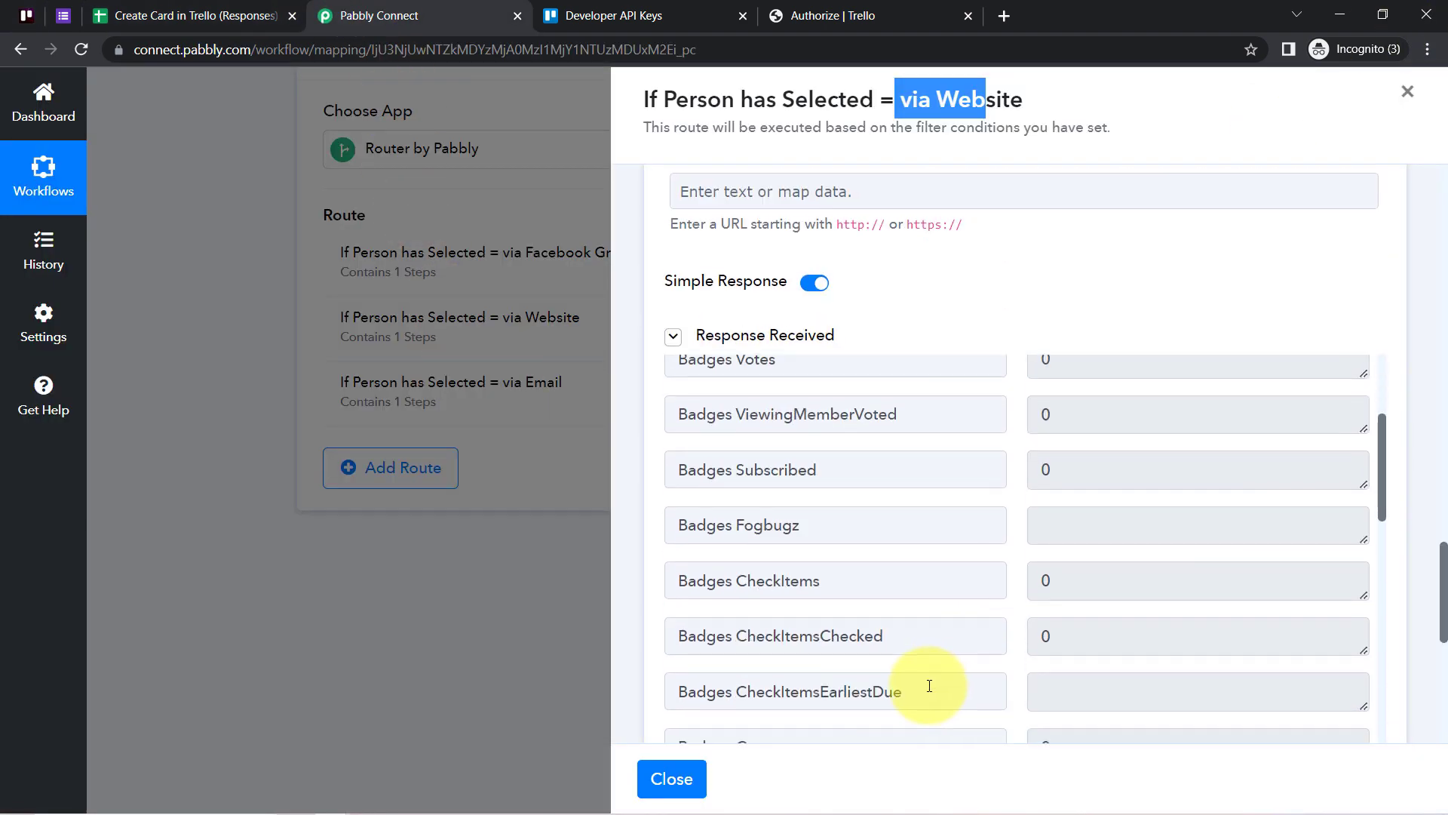
pyautogui.scroll(-10, 877, 580)
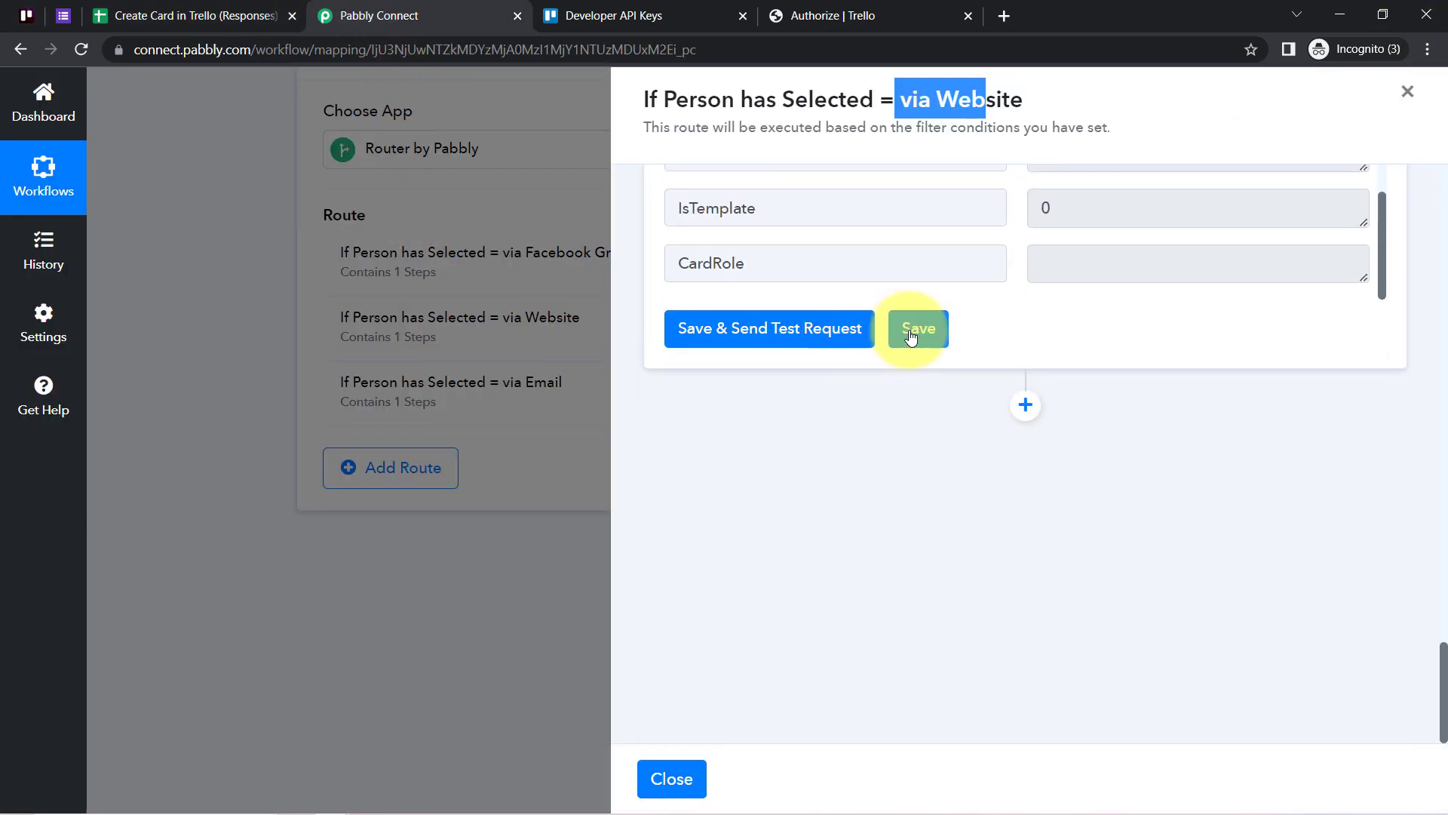
pyautogui.click(911, 336)
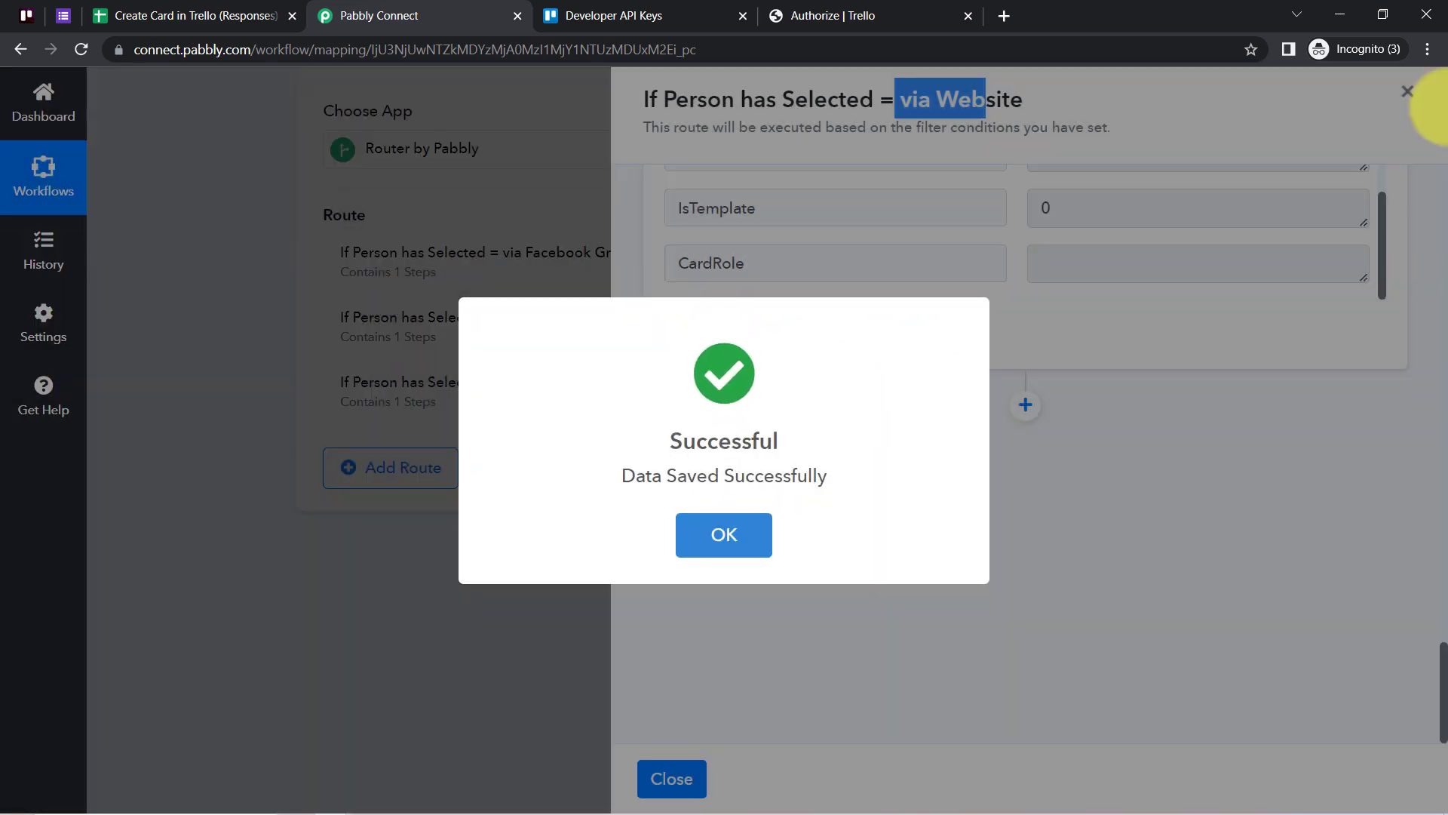
pyautogui.click(1408, 91)
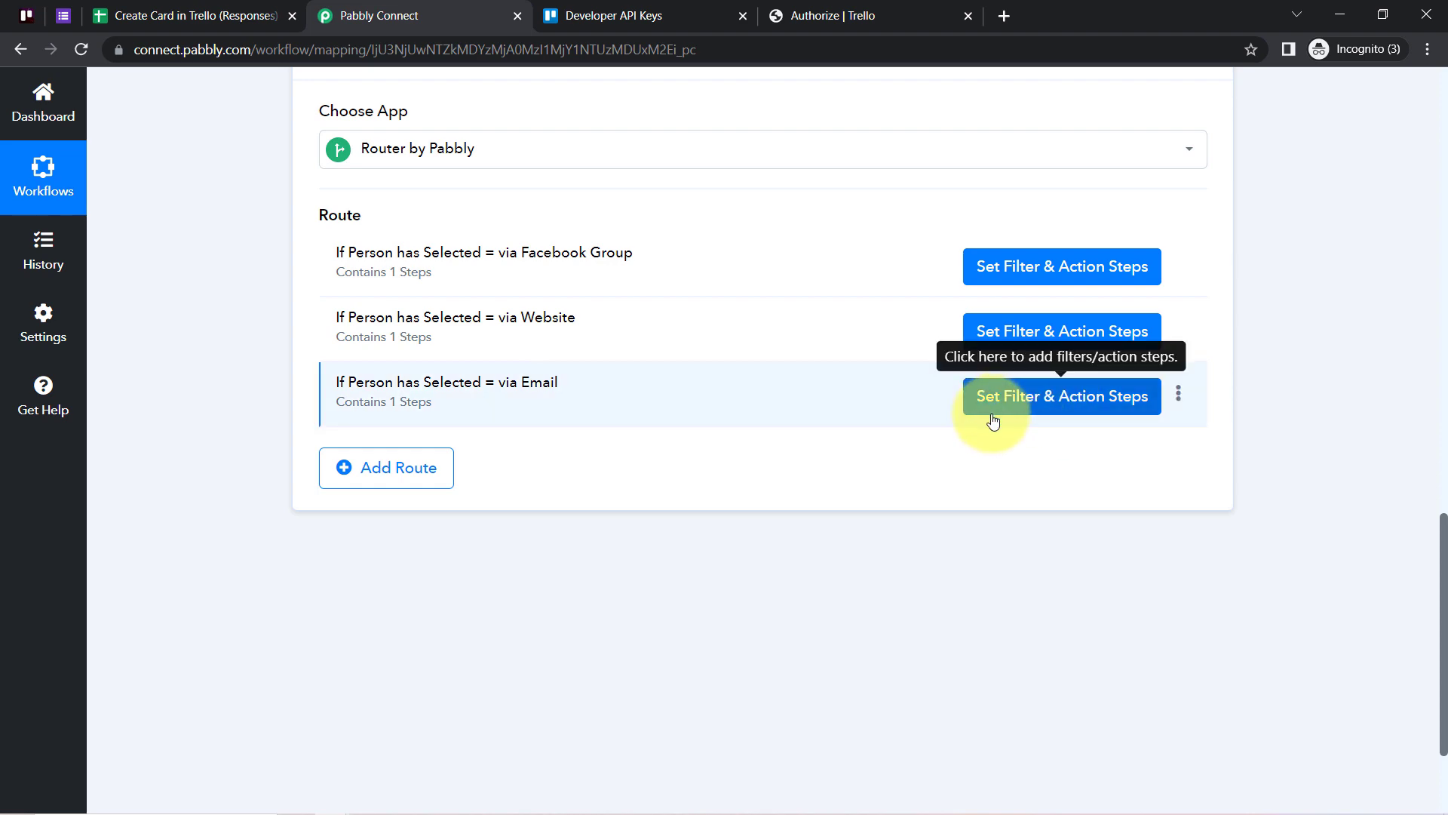
# - Start recapturing the webhook response in the Google Forms trigger and confirm the recapture
pyautogui.scroll(15, 979, 452)
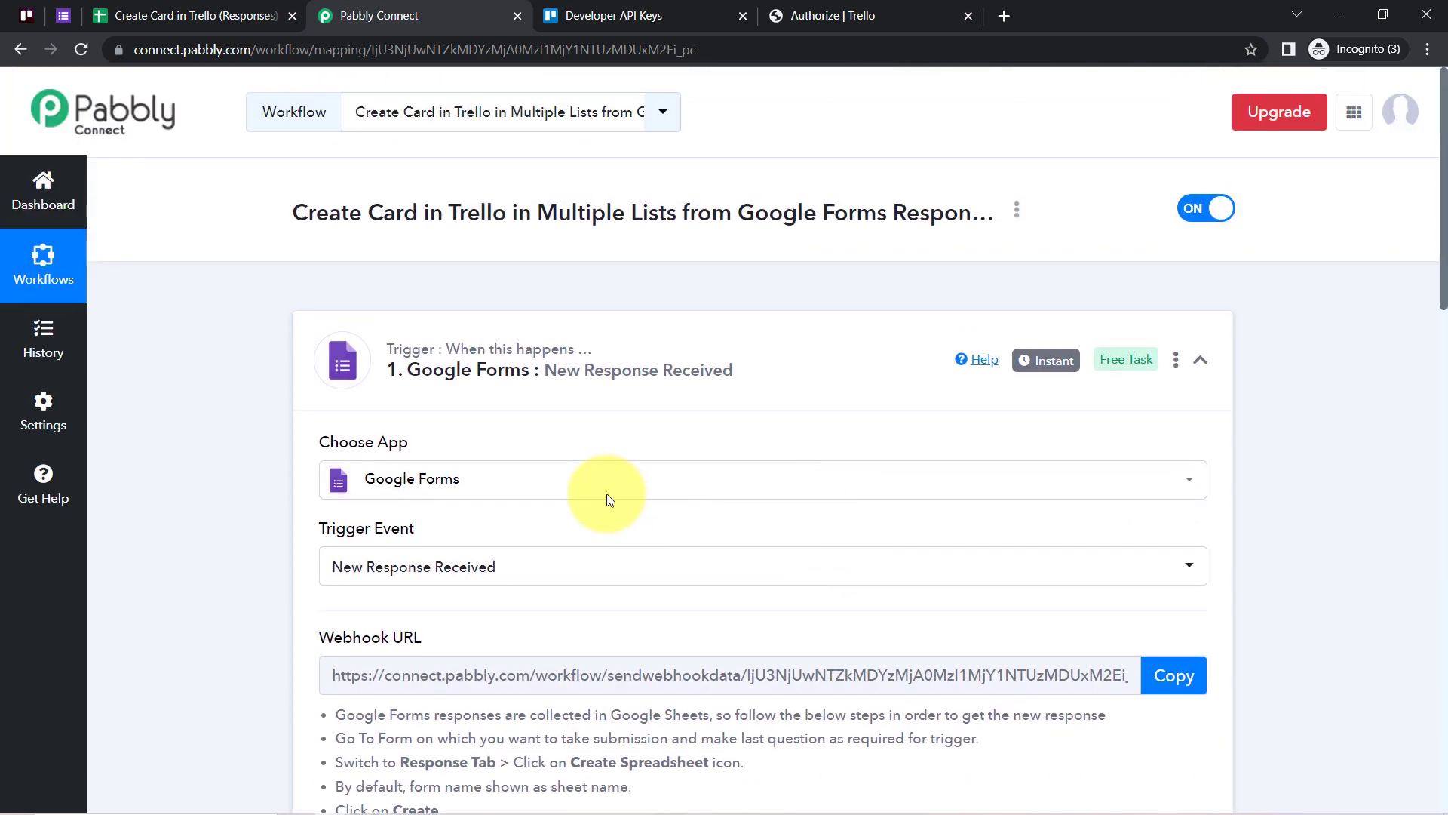
pyautogui.scroll(-8, 483, 574)
pyautogui.scroll(-3, 387, 370)
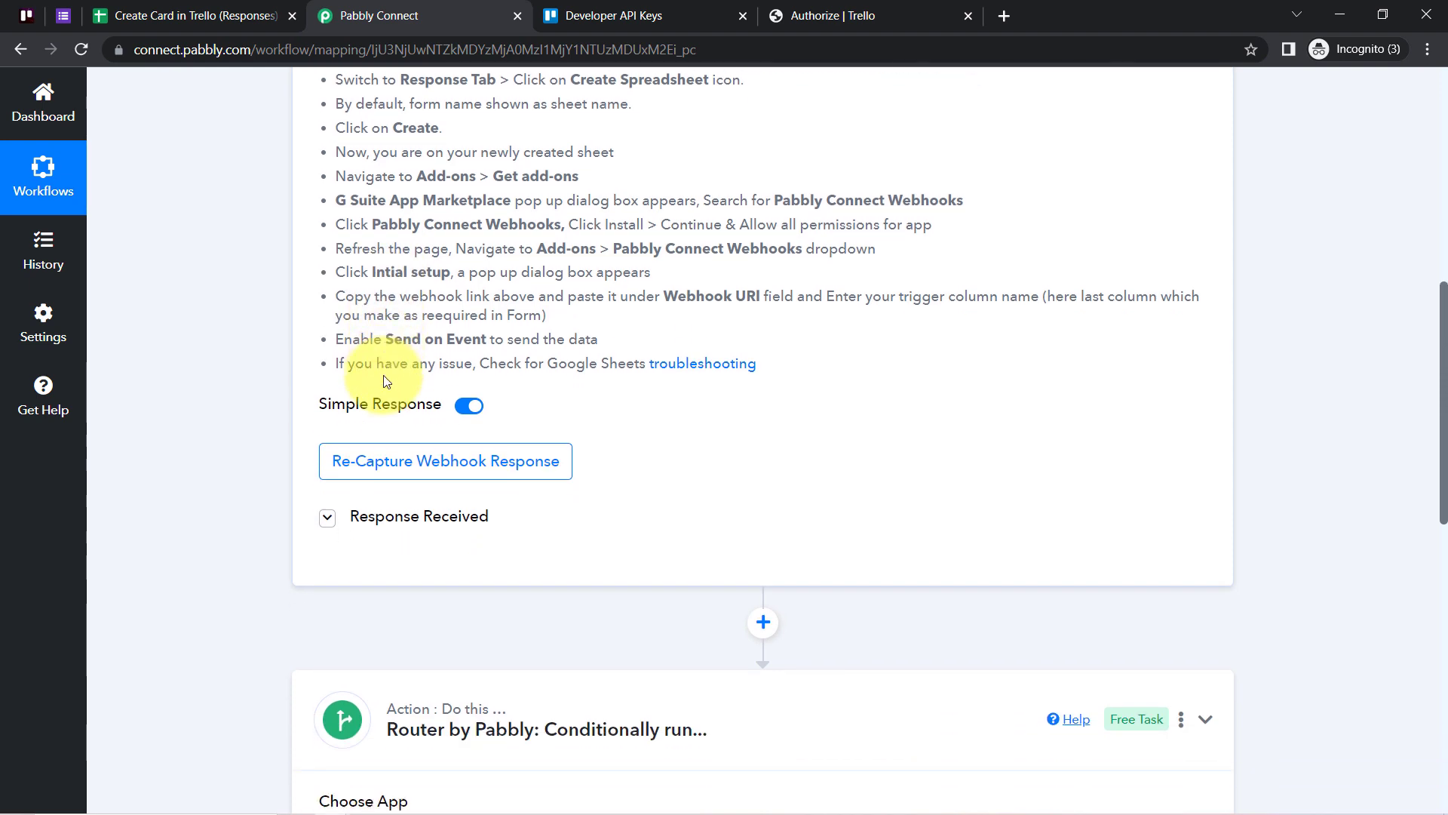
pyautogui.click(402, 397)
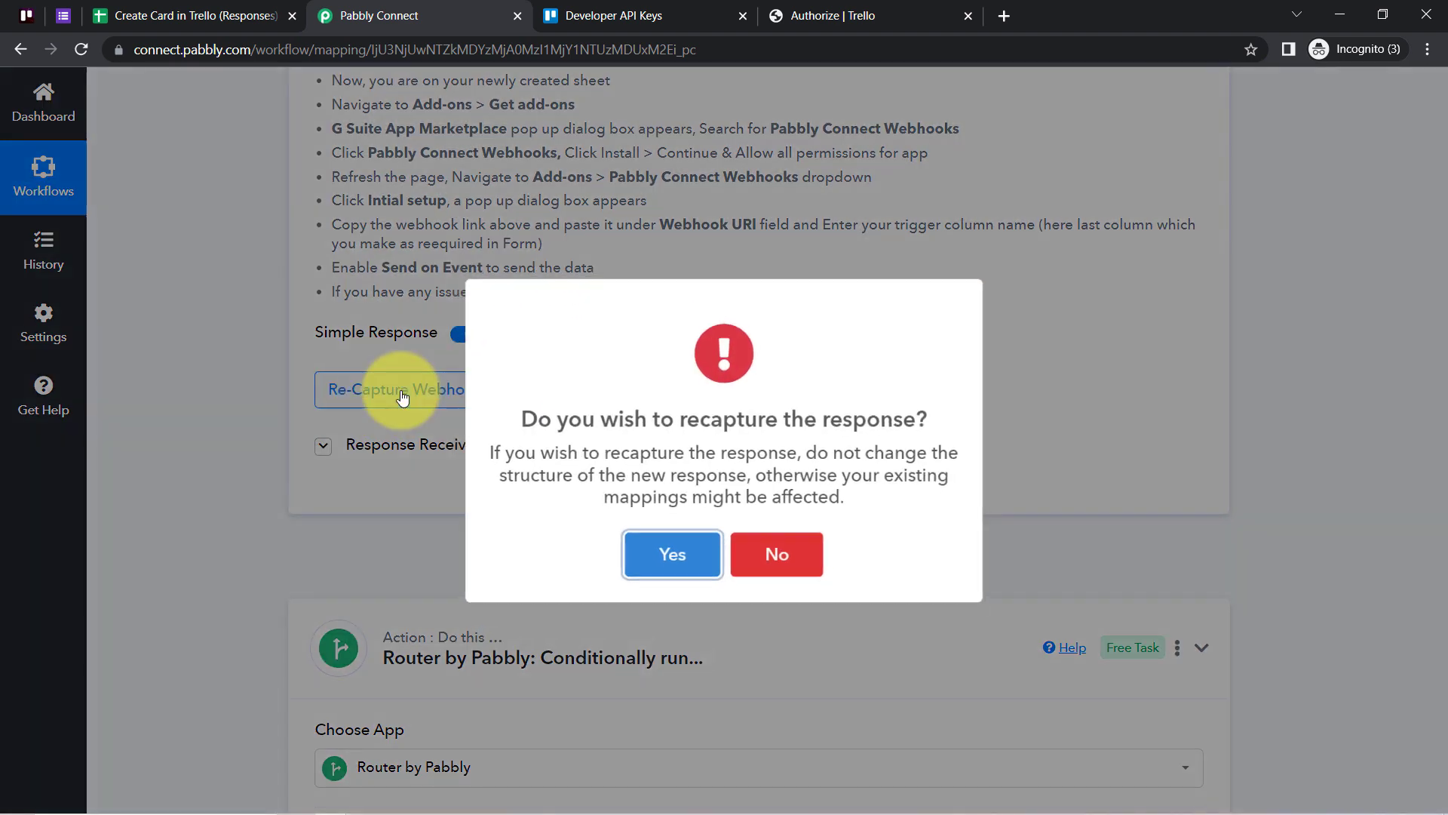
pyautogui.click(666, 553)
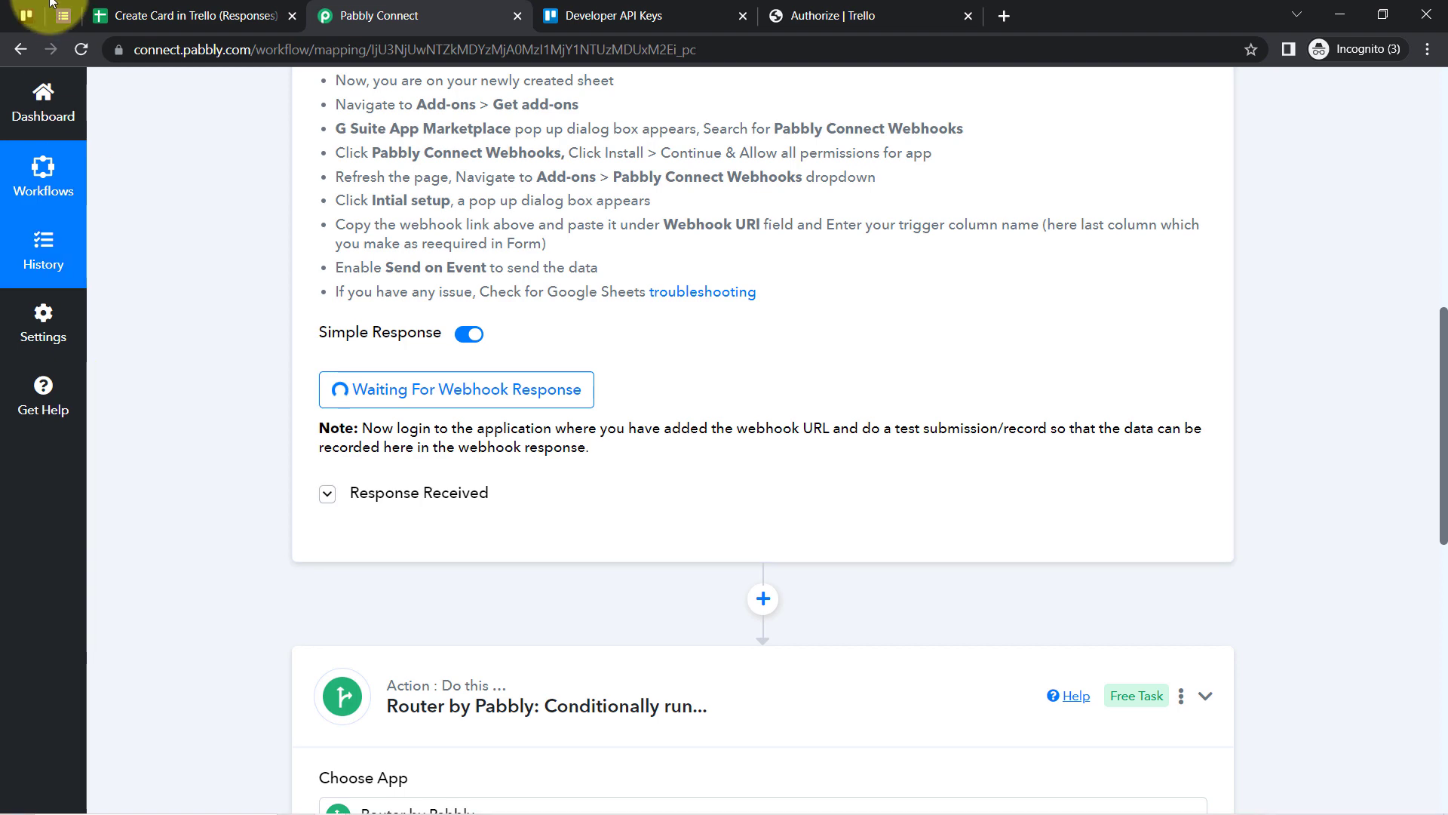
# - Open the live Google Form, select "via Email" as the source, and fill in the email address and name
pyautogui.click(56, 11)
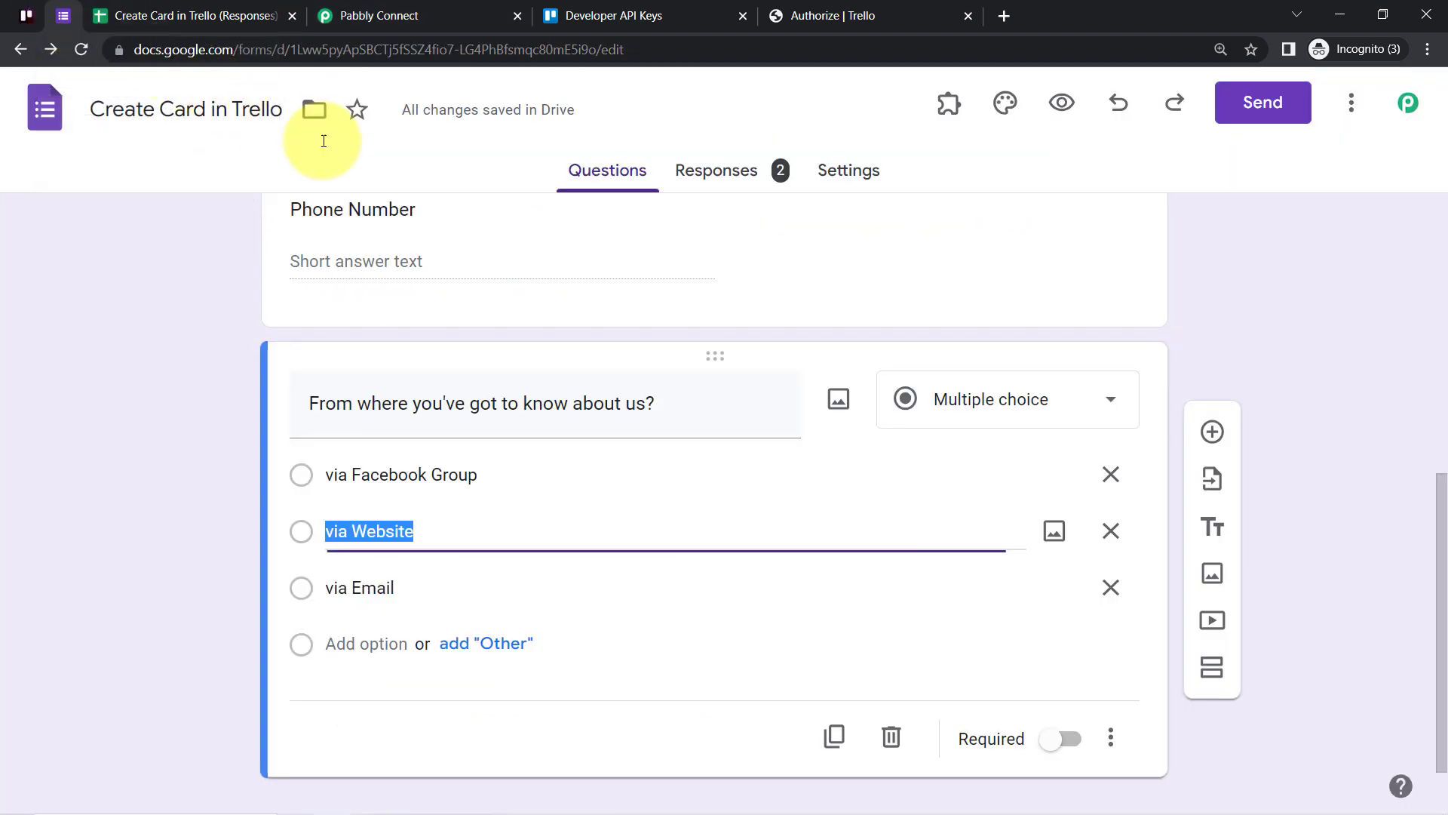
pyautogui.click(1064, 110)
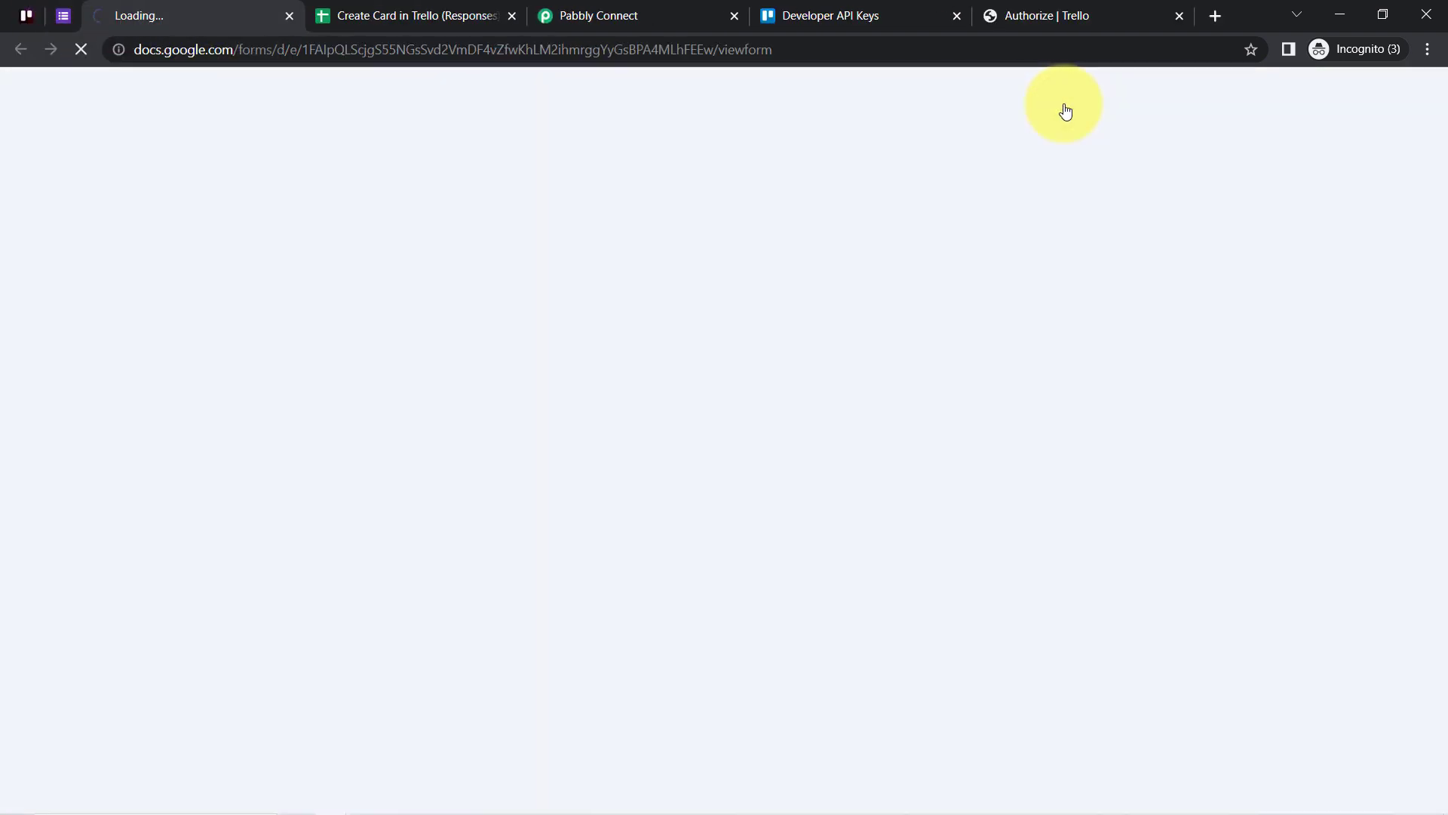
pyautogui.scroll(-7, 324, 463)
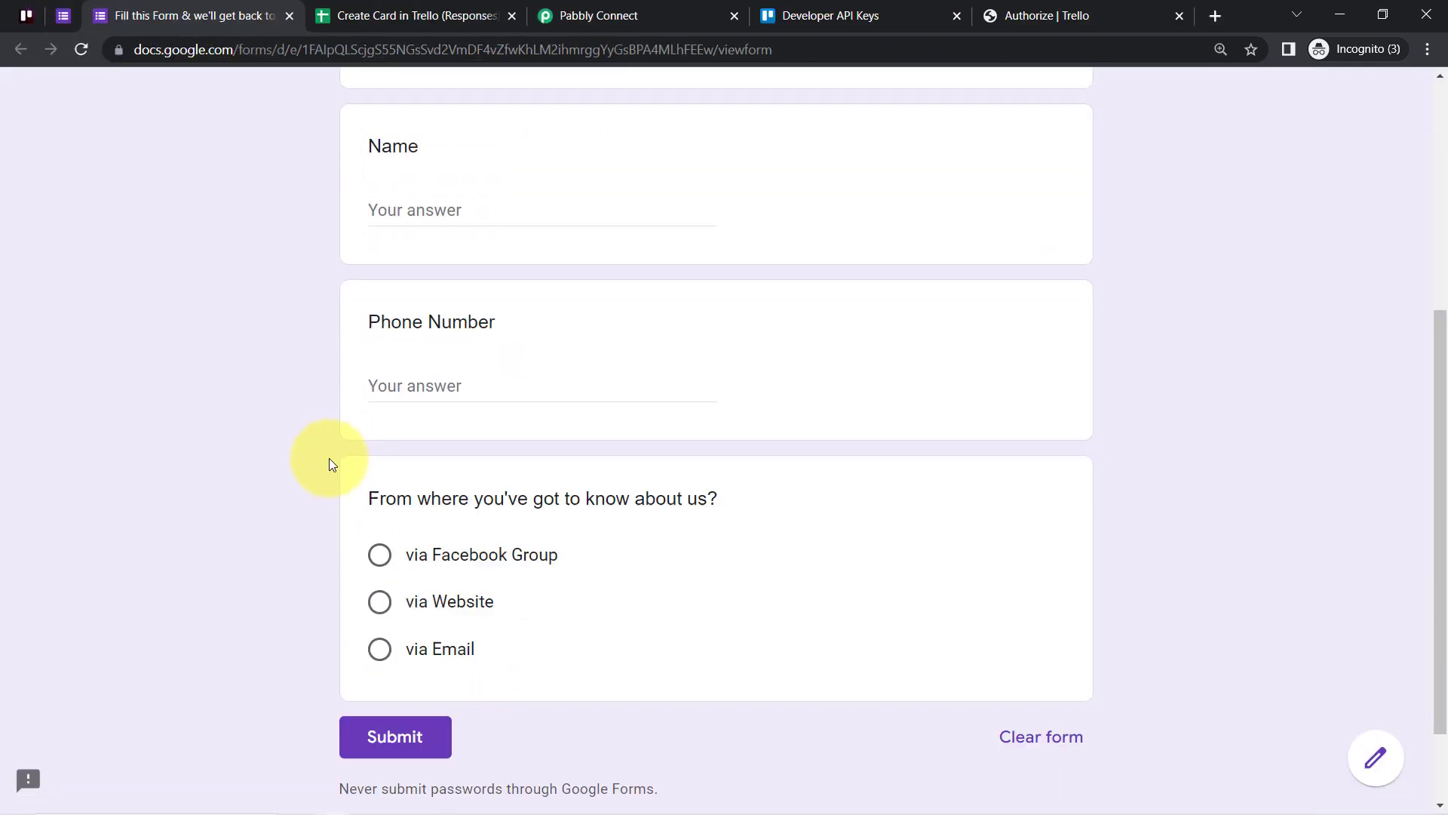
pyautogui.click(380, 536)
pyautogui.scroll(10, 376, 488)
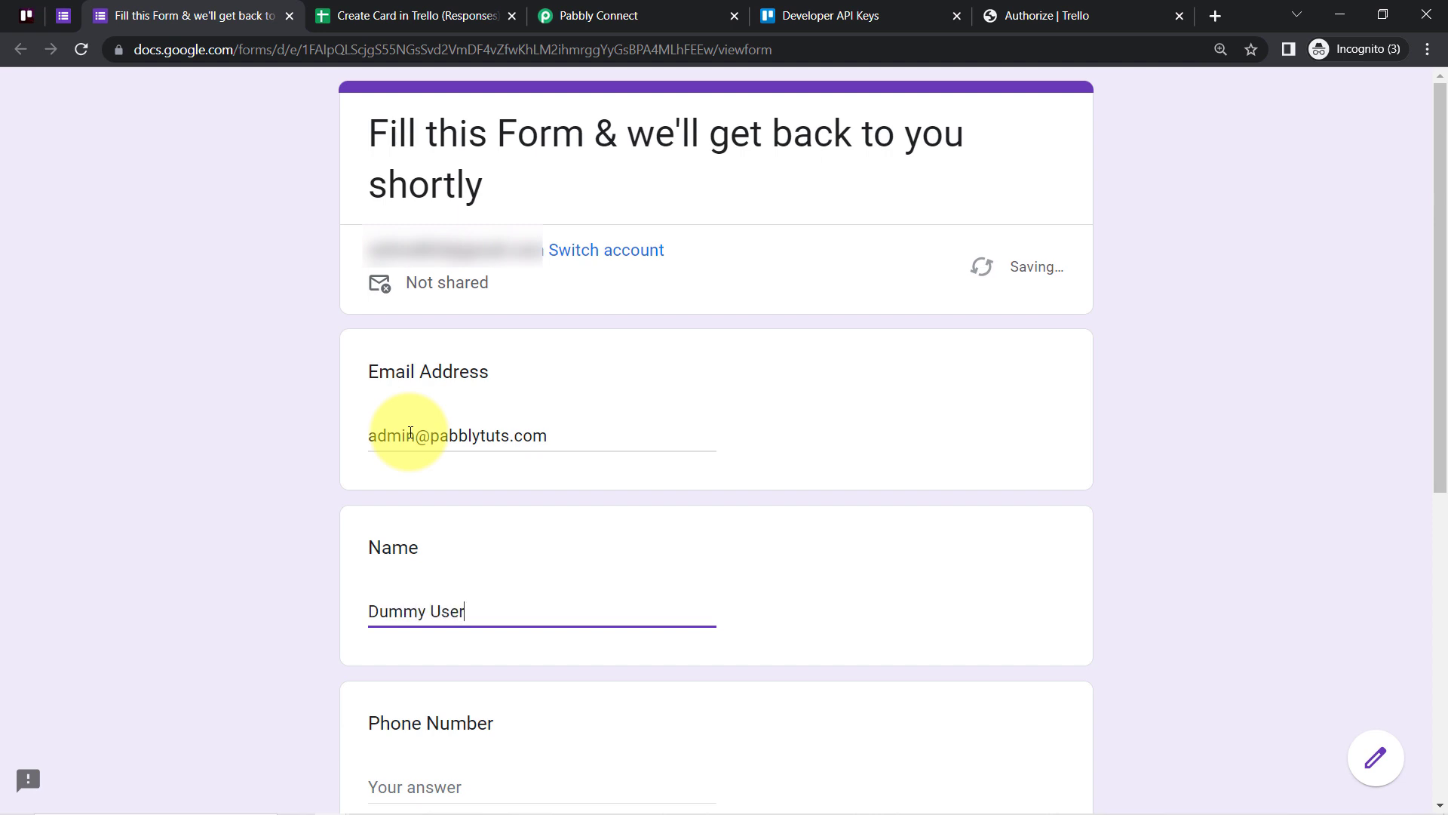
# - Enter the phone number in the form and submit the "via Email" response
pyautogui.scroll(-2, 378, 390)
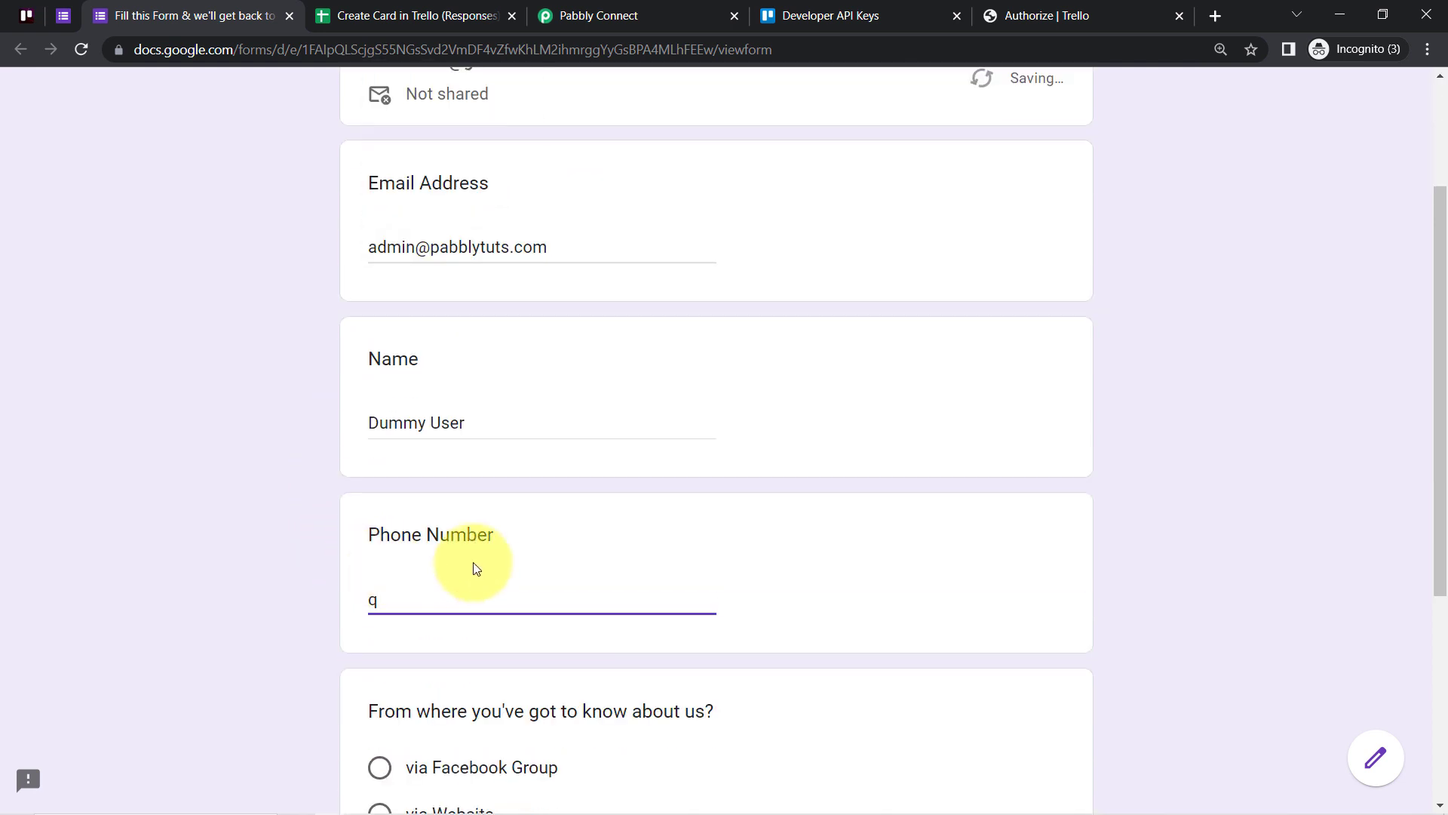
pyautogui.press('BackSpace')
pyautogui.write('9888888888')
pyautogui.scroll(-4, 473, 566)
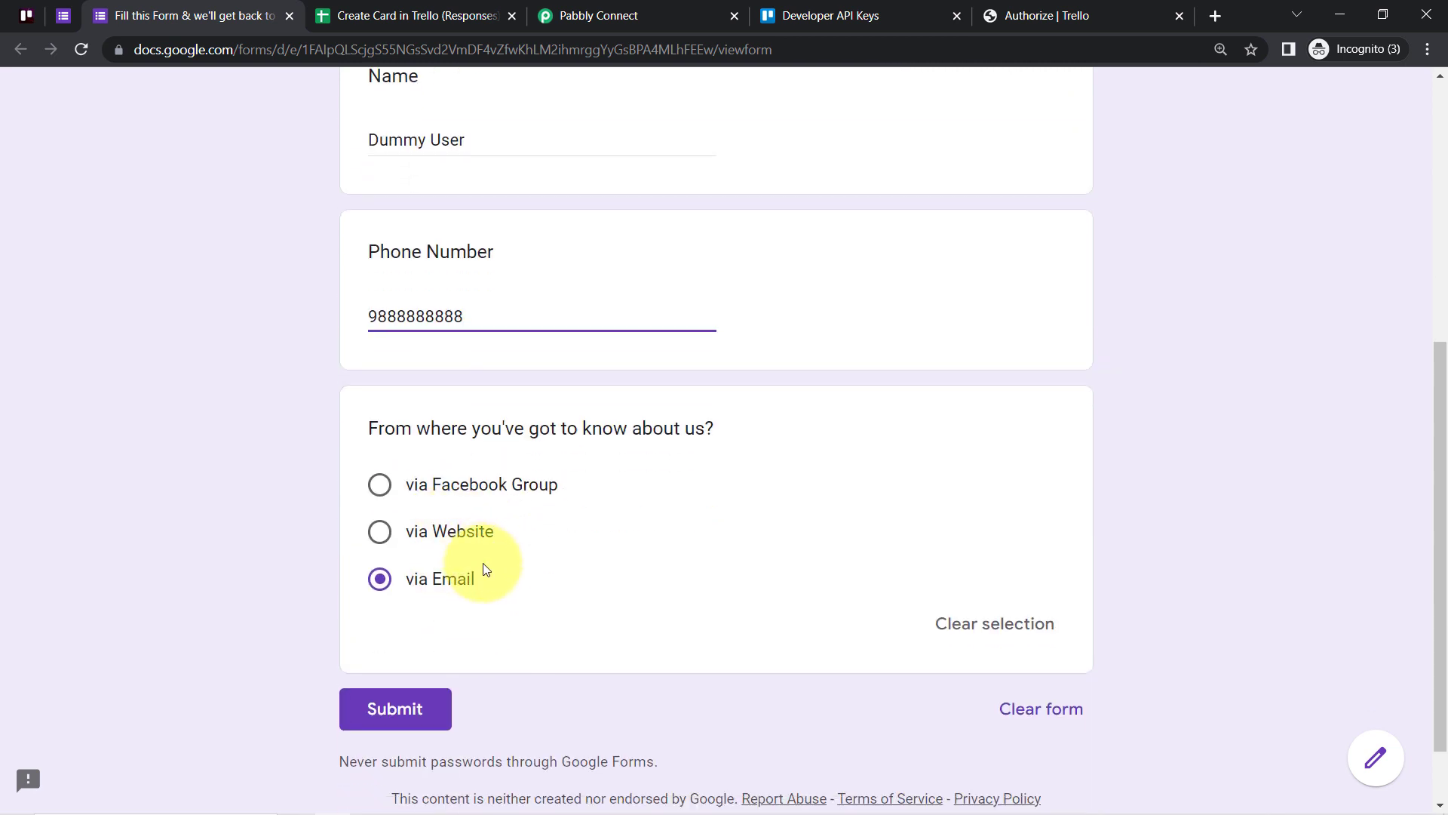
pyautogui.scroll(-1, 422, 581)
pyautogui.click(368, 608)
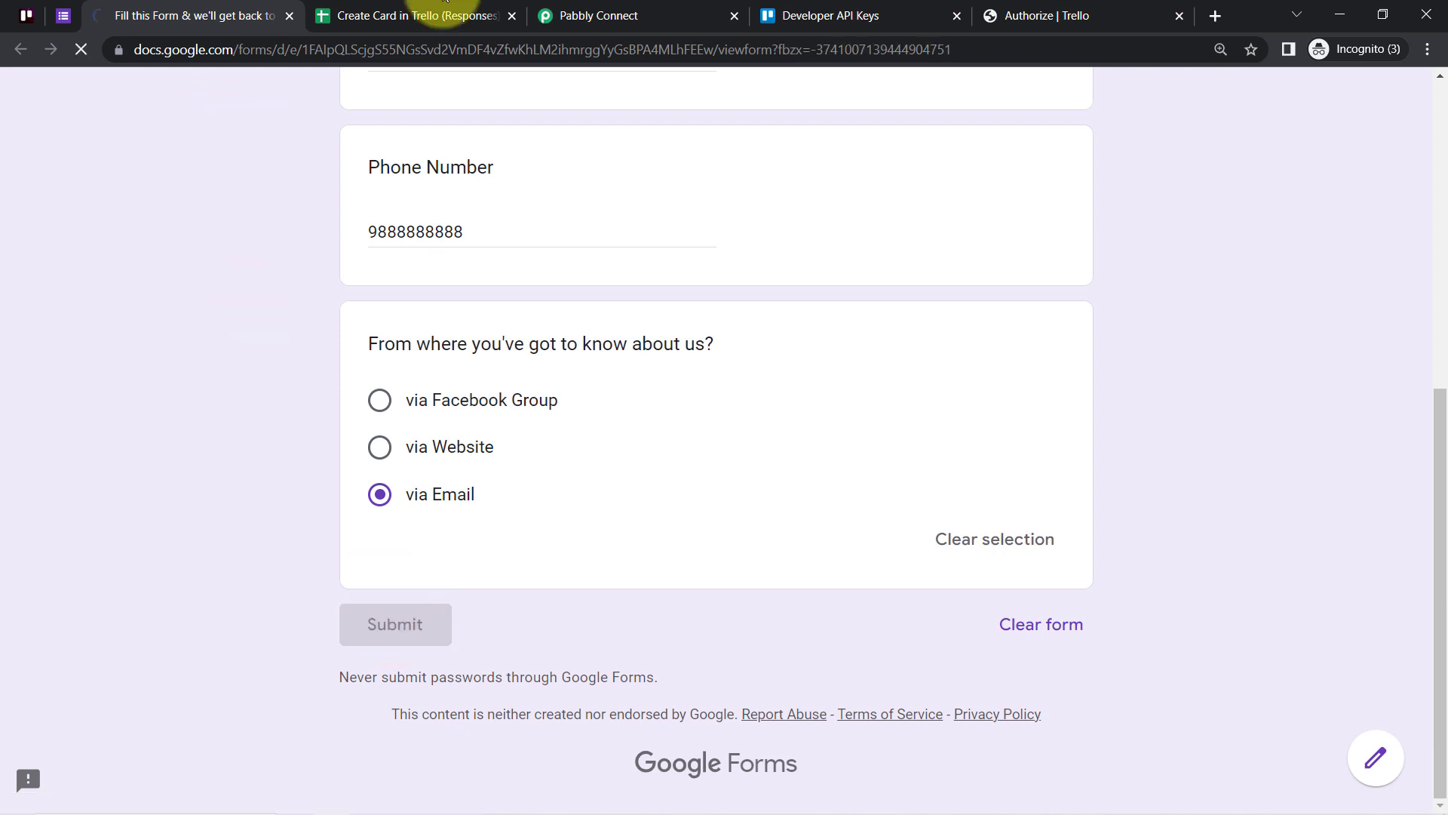
# - Switch to Pabbly Connect and check the captured response's name and the answer on how the person got to know about us
pyautogui.click(586, 9)
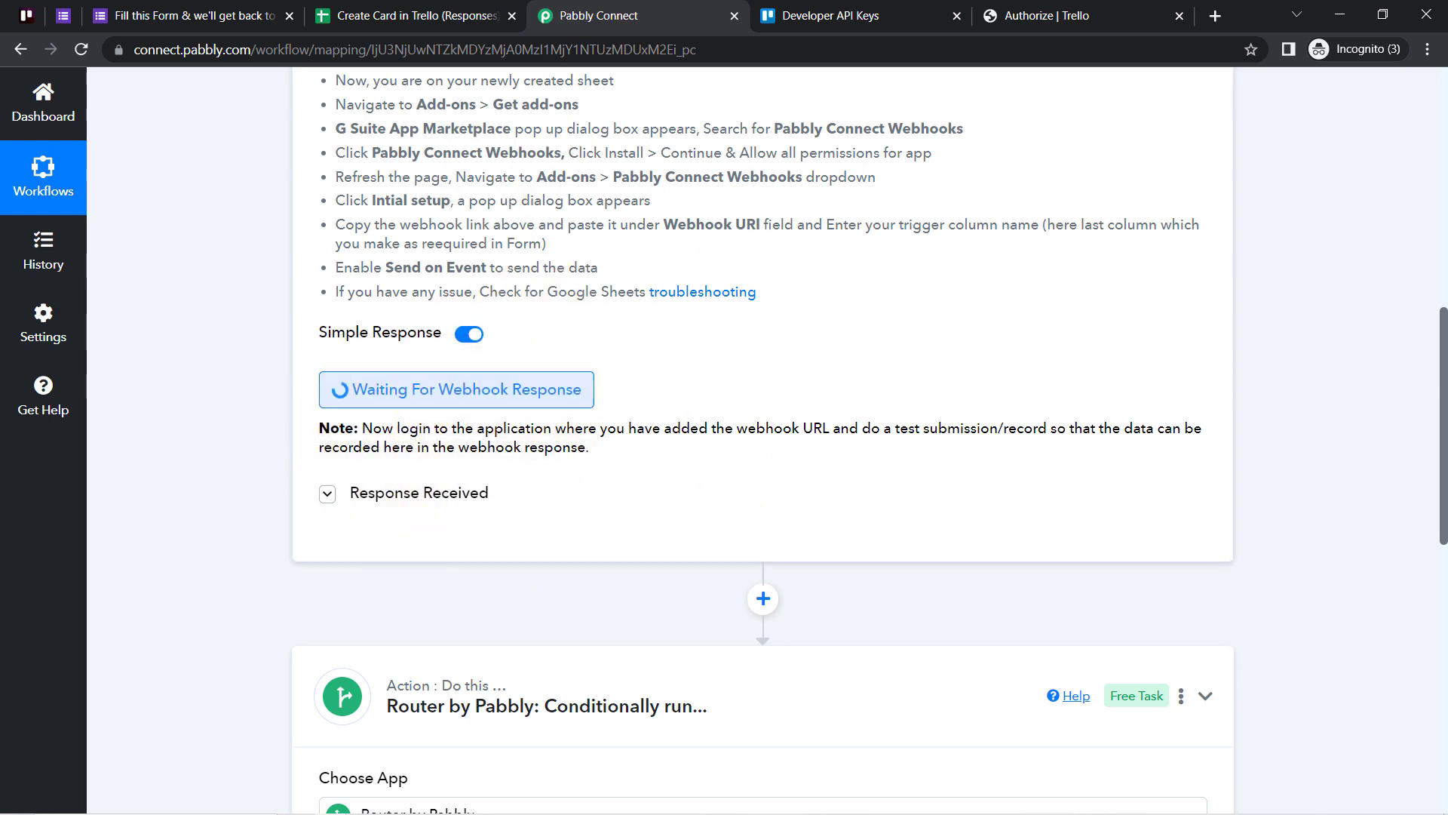
pyautogui.scroll(-3, 665, 341)
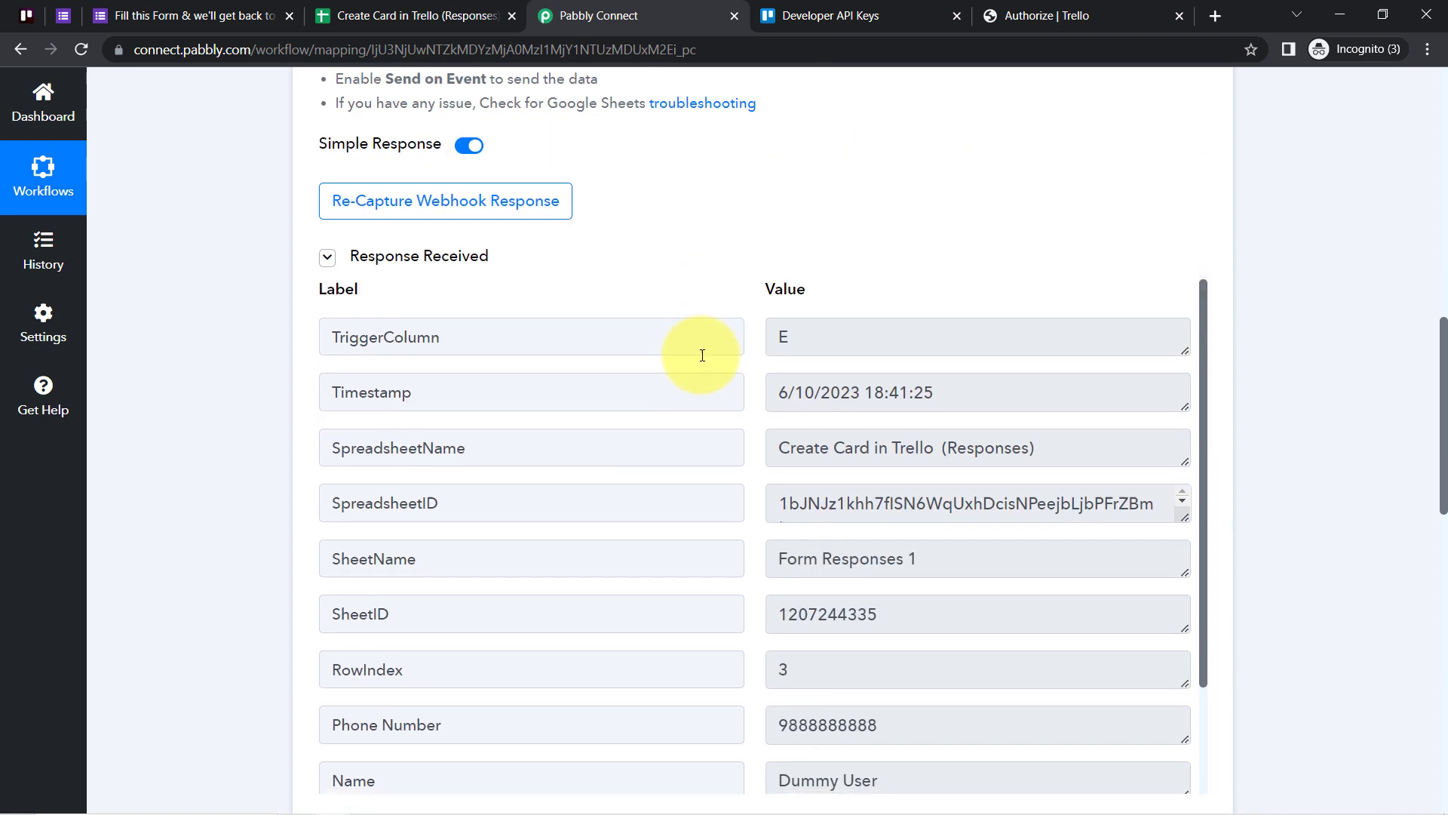
pyautogui.scroll(-1, 875, 547)
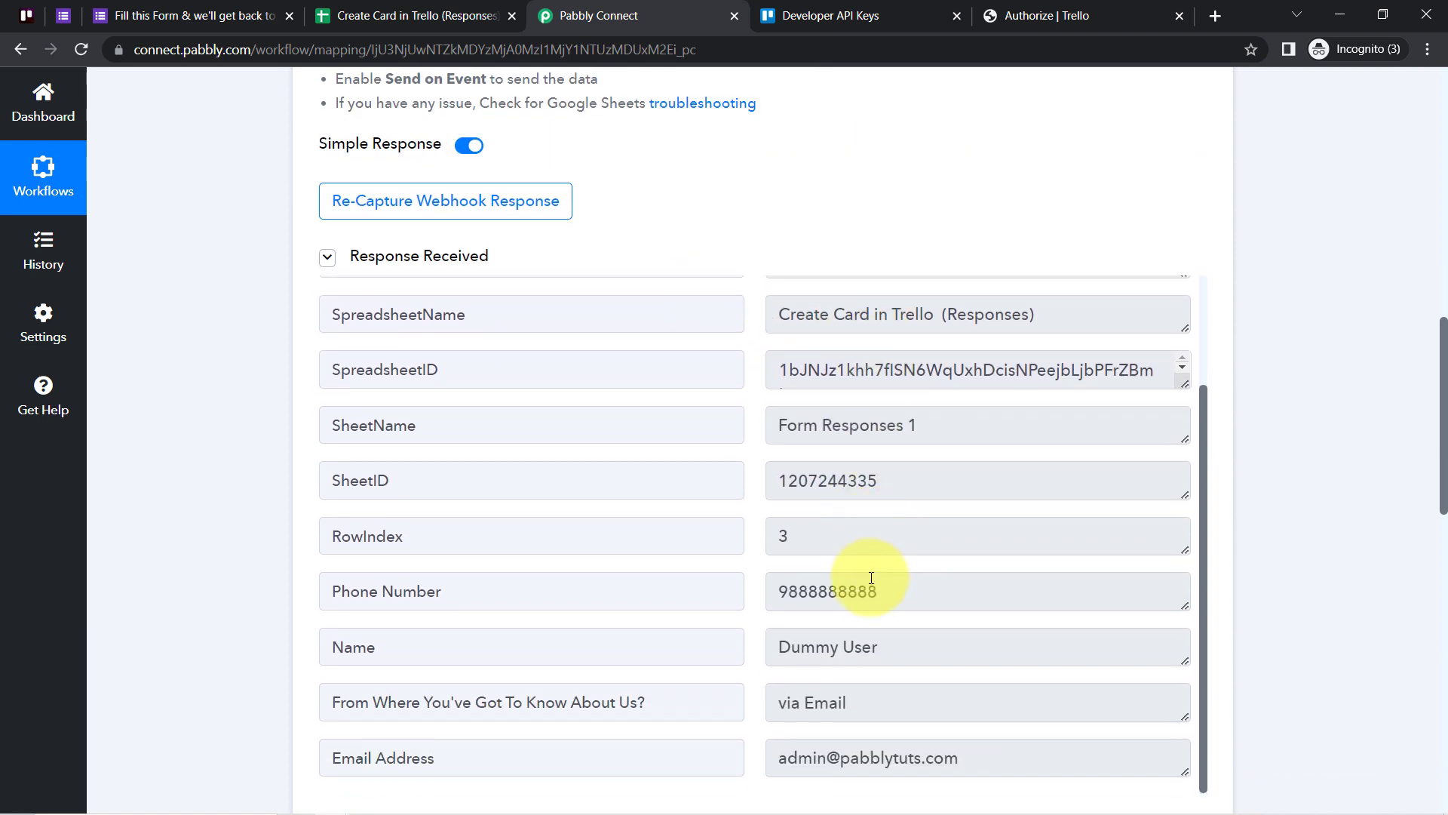
pyautogui.moveTo(871, 577); pyautogui.dragTo(829, 632)
pyautogui.doubleClick(811, 646)
pyautogui.scroll(-4, 868, 604)
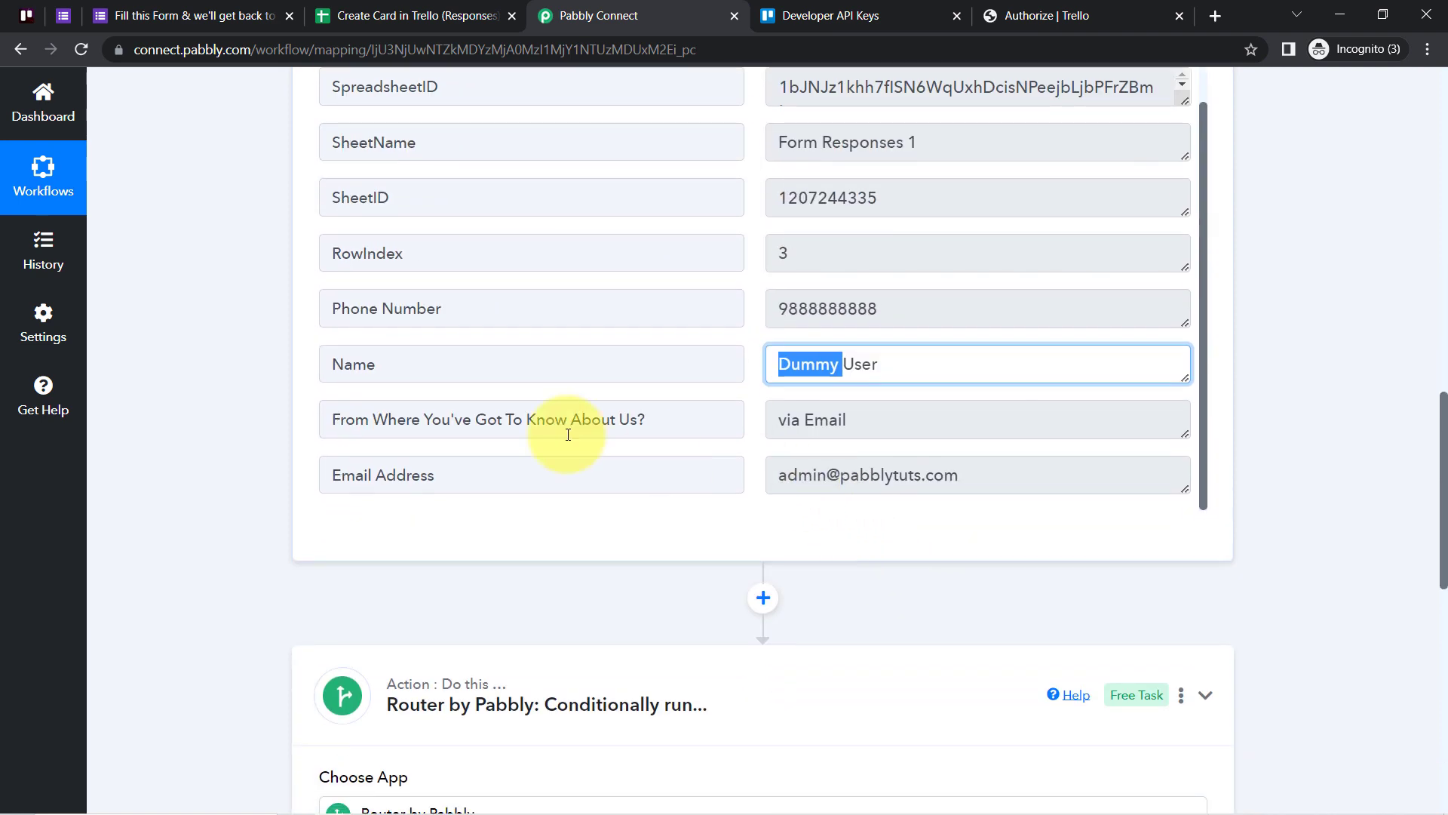
pyautogui.moveTo(846, 419); pyautogui.dragTo(814, 405)
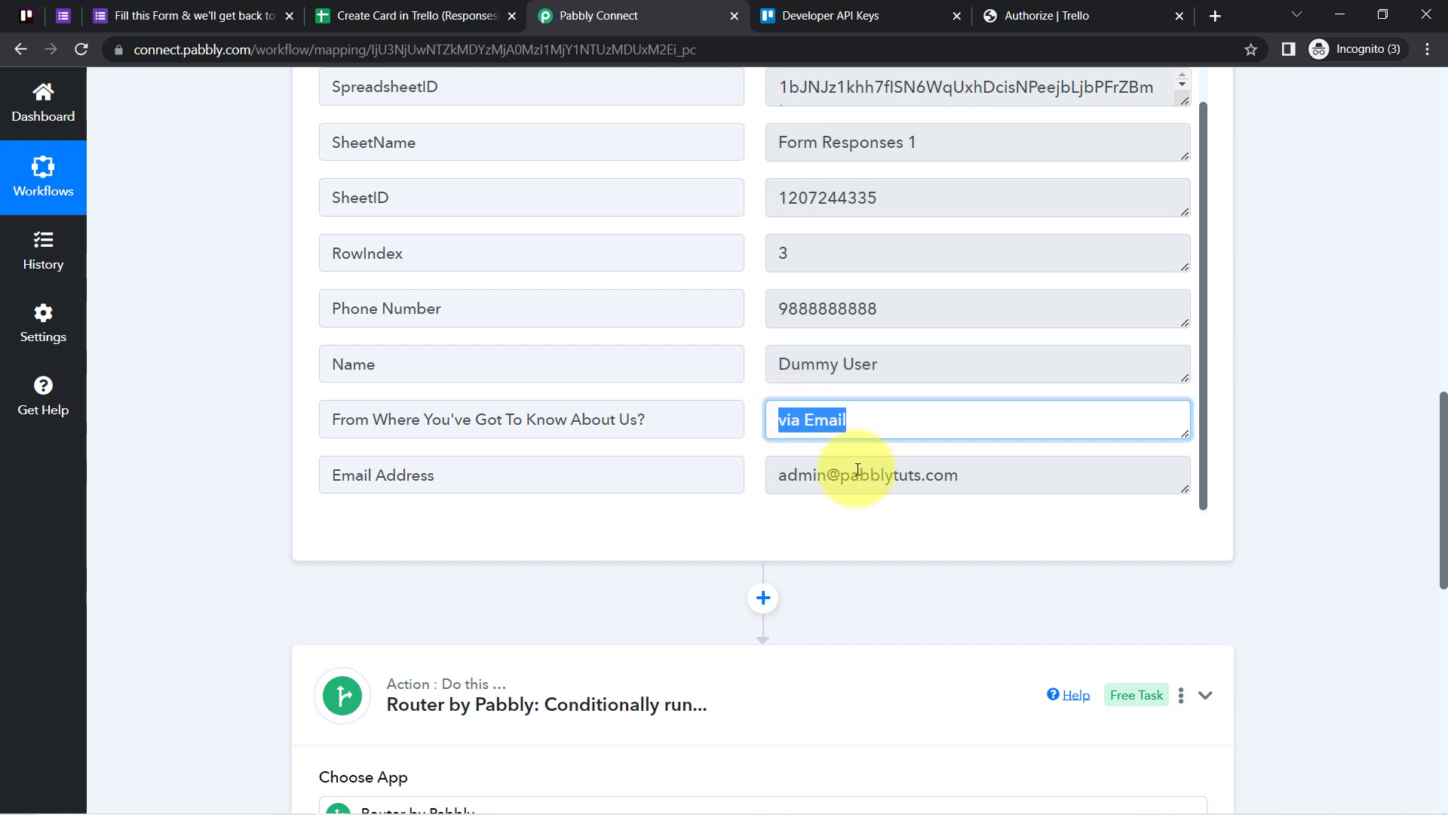
# - Reload the workflow, expand the Router step and open the filter and action steps of the via Email route
pyautogui.scroll(-6, 815, 460)
pyautogui.scroll(-4, 528, 258)
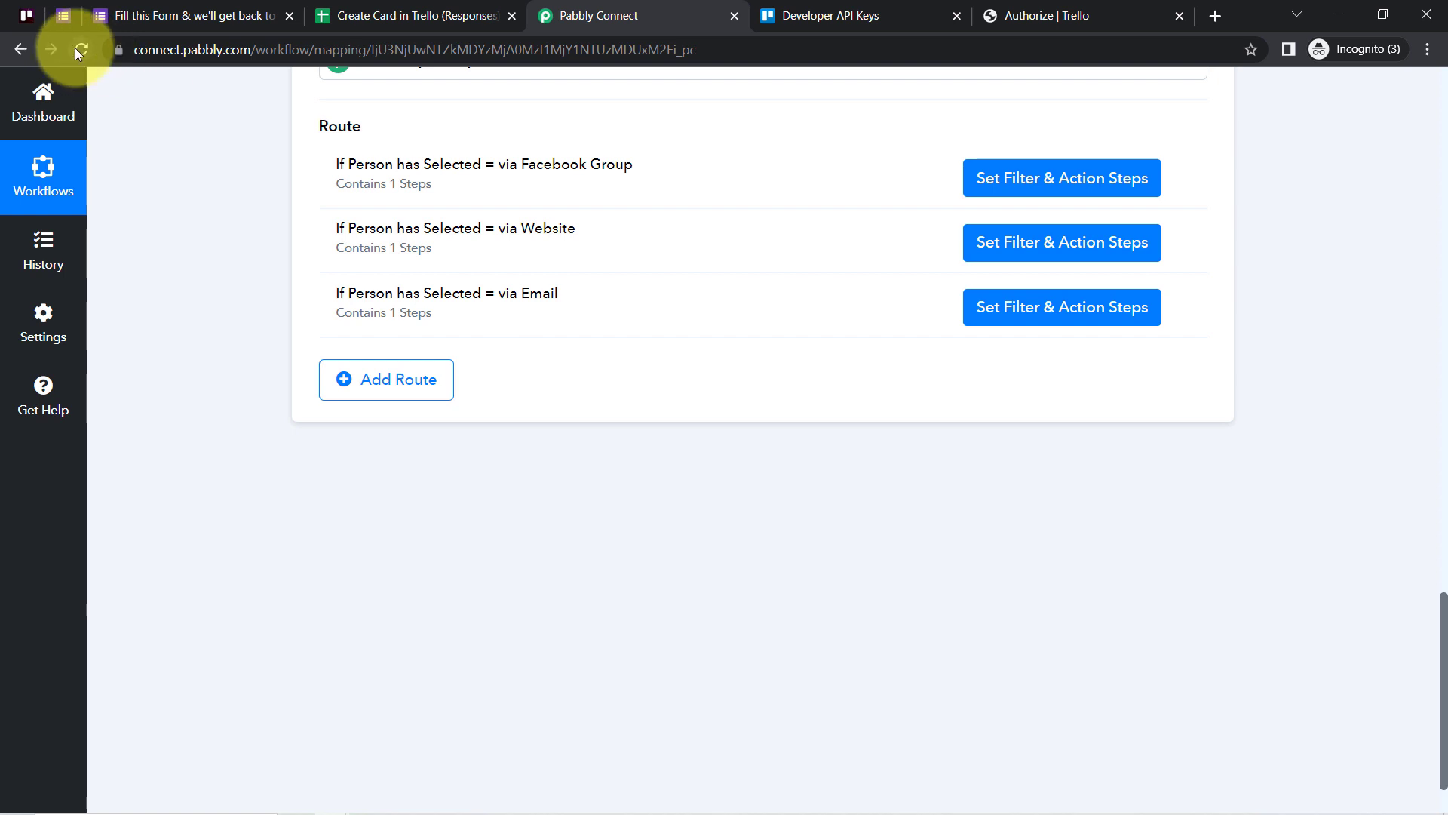
pyautogui.click(75, 48)
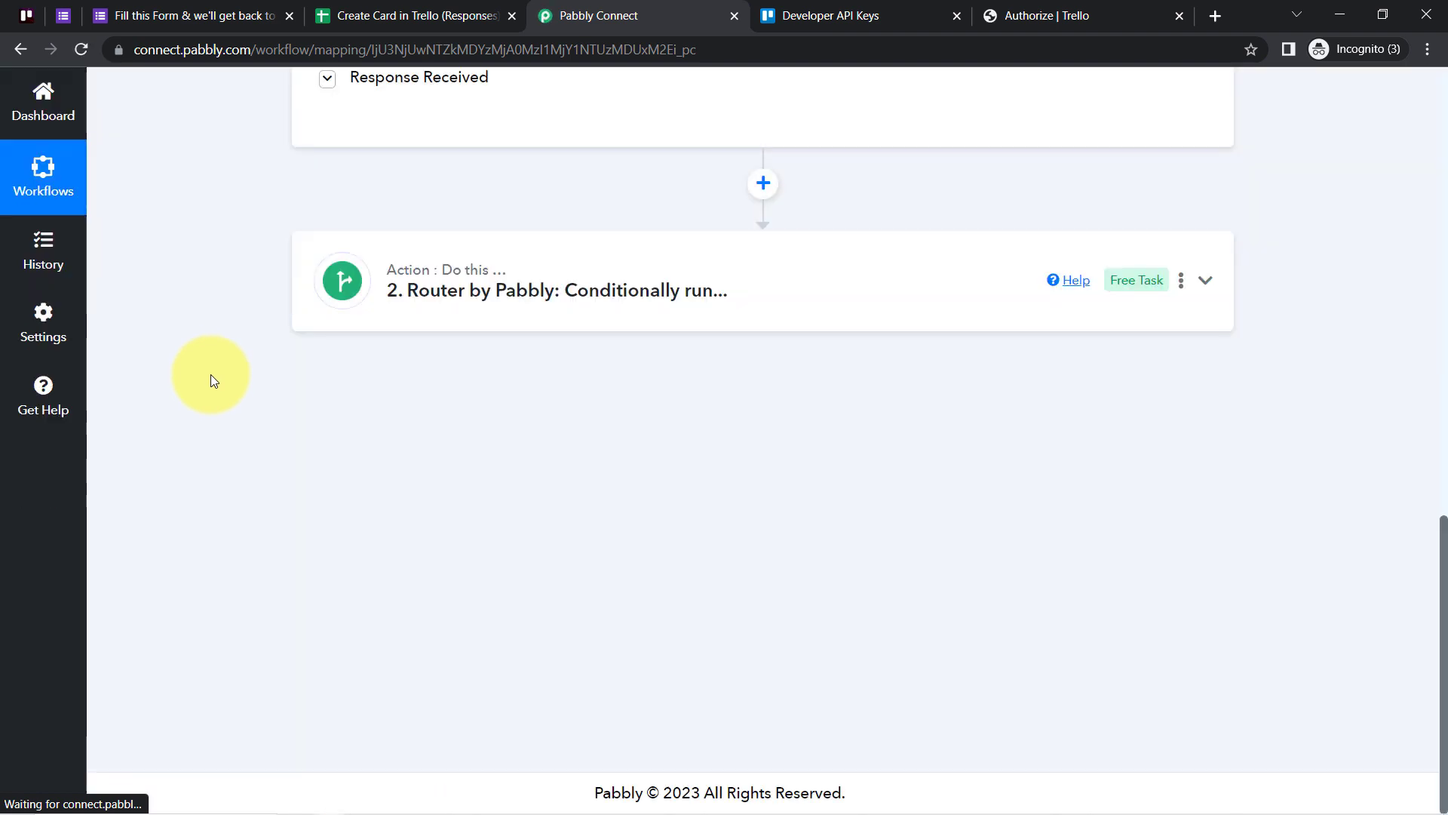
pyautogui.scroll(5, 596, 404)
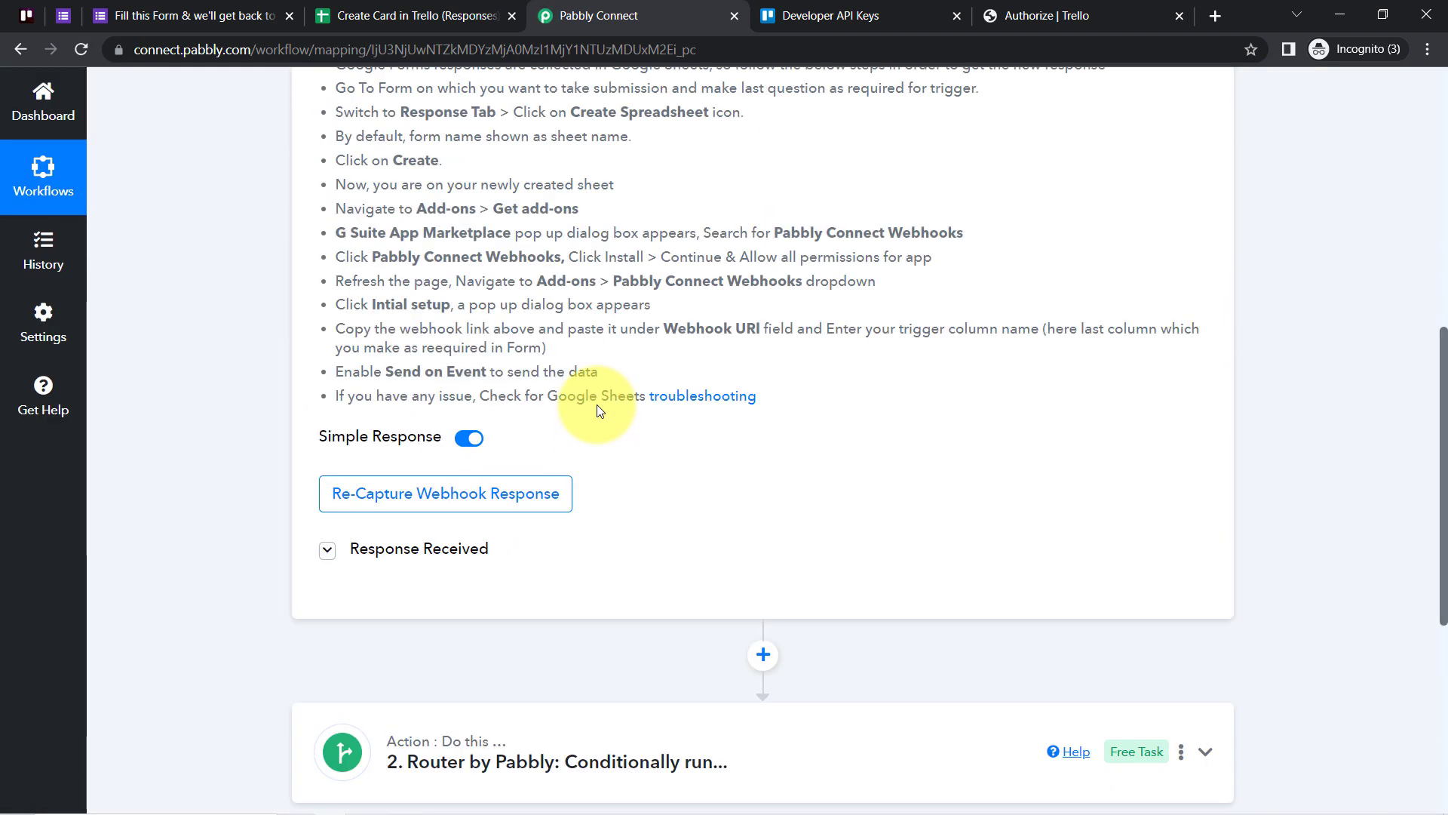
pyautogui.scroll(-5, 596, 404)
pyautogui.click(570, 309)
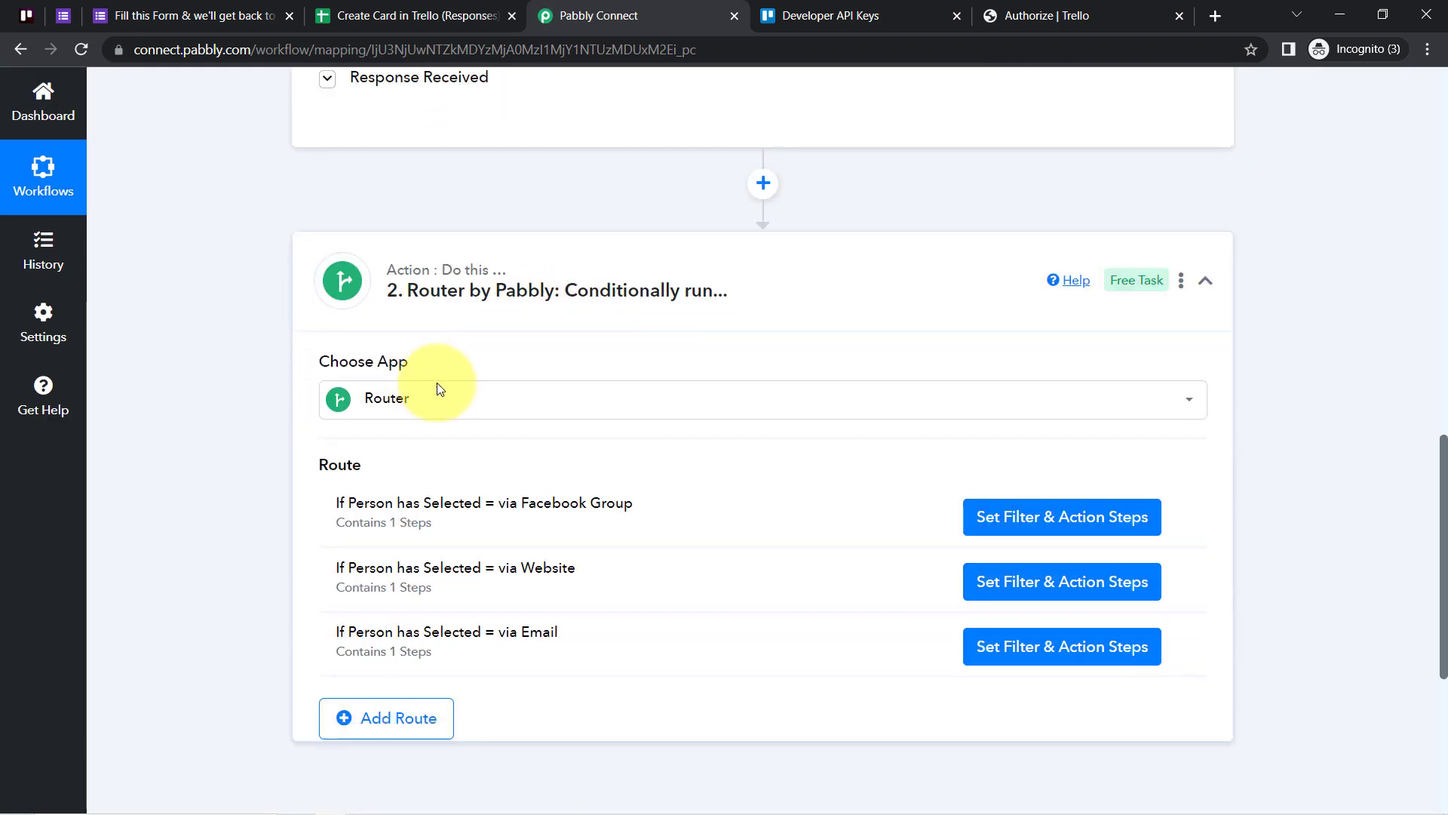
pyautogui.scroll(-4, 398, 430)
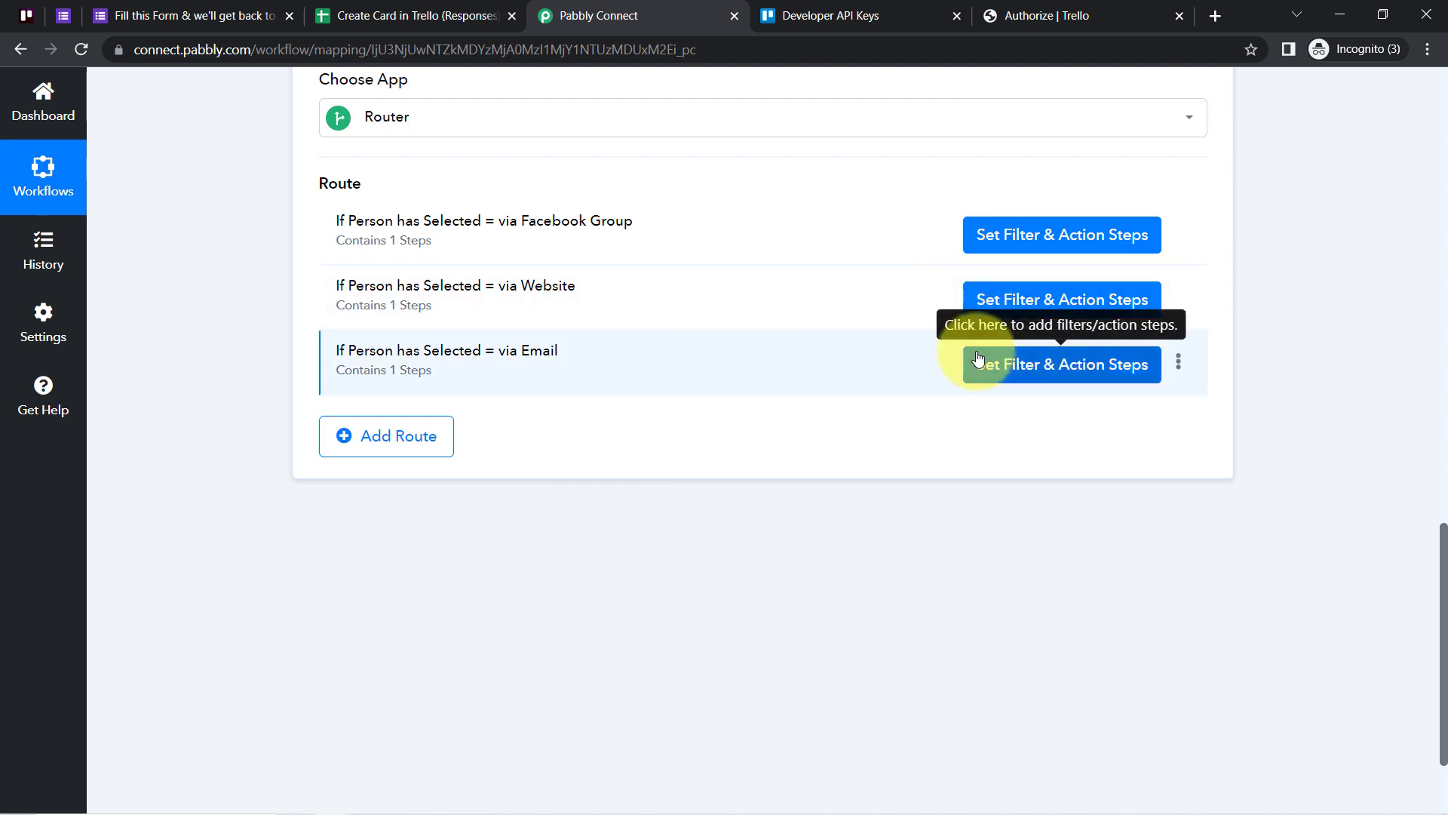
pyautogui.click(1013, 374)
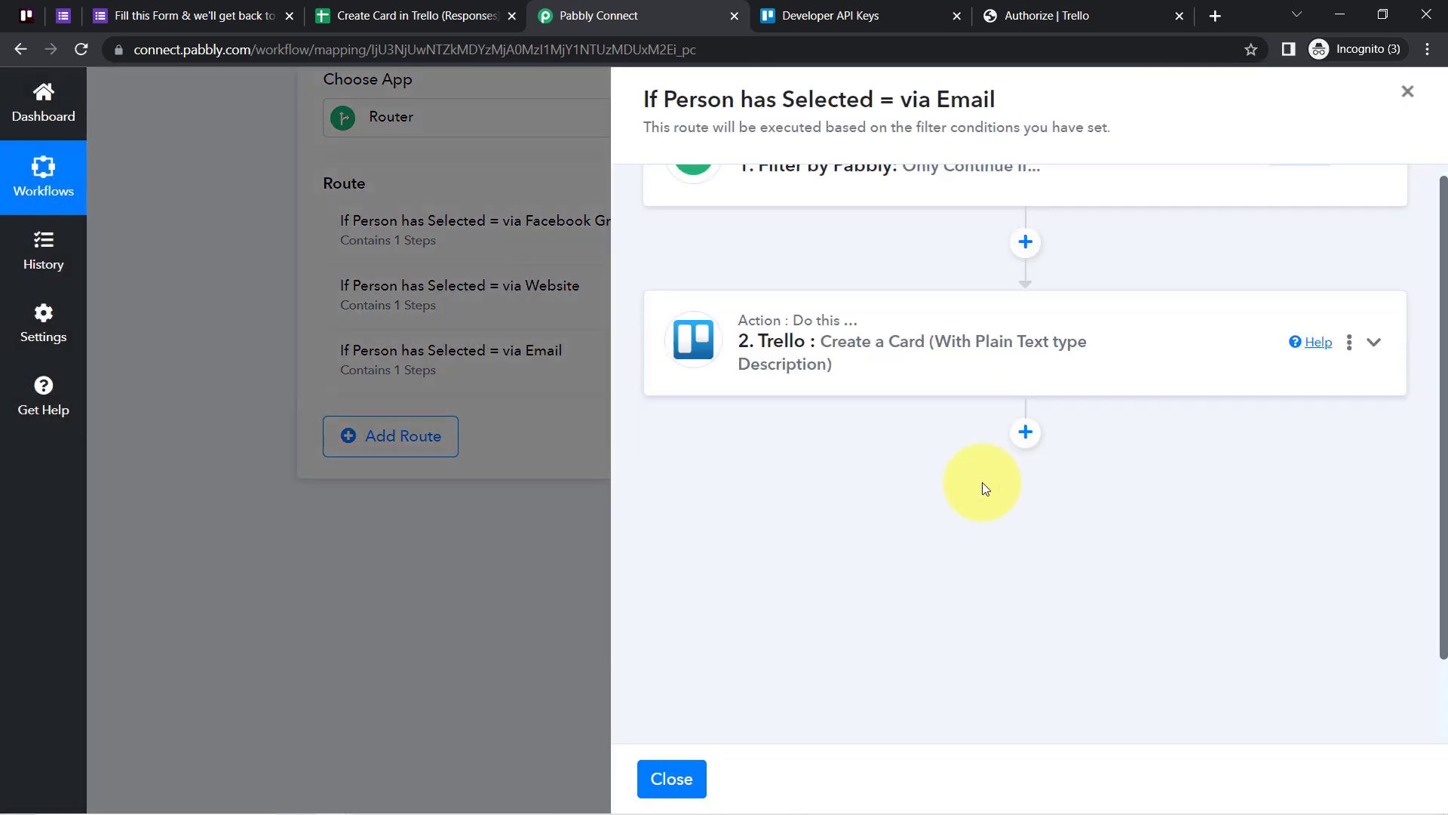
# - Expand the via Email route's Trello action and review the card's mapped name and description fields
pyautogui.scroll(-2, 983, 485)
pyautogui.click(866, 324)
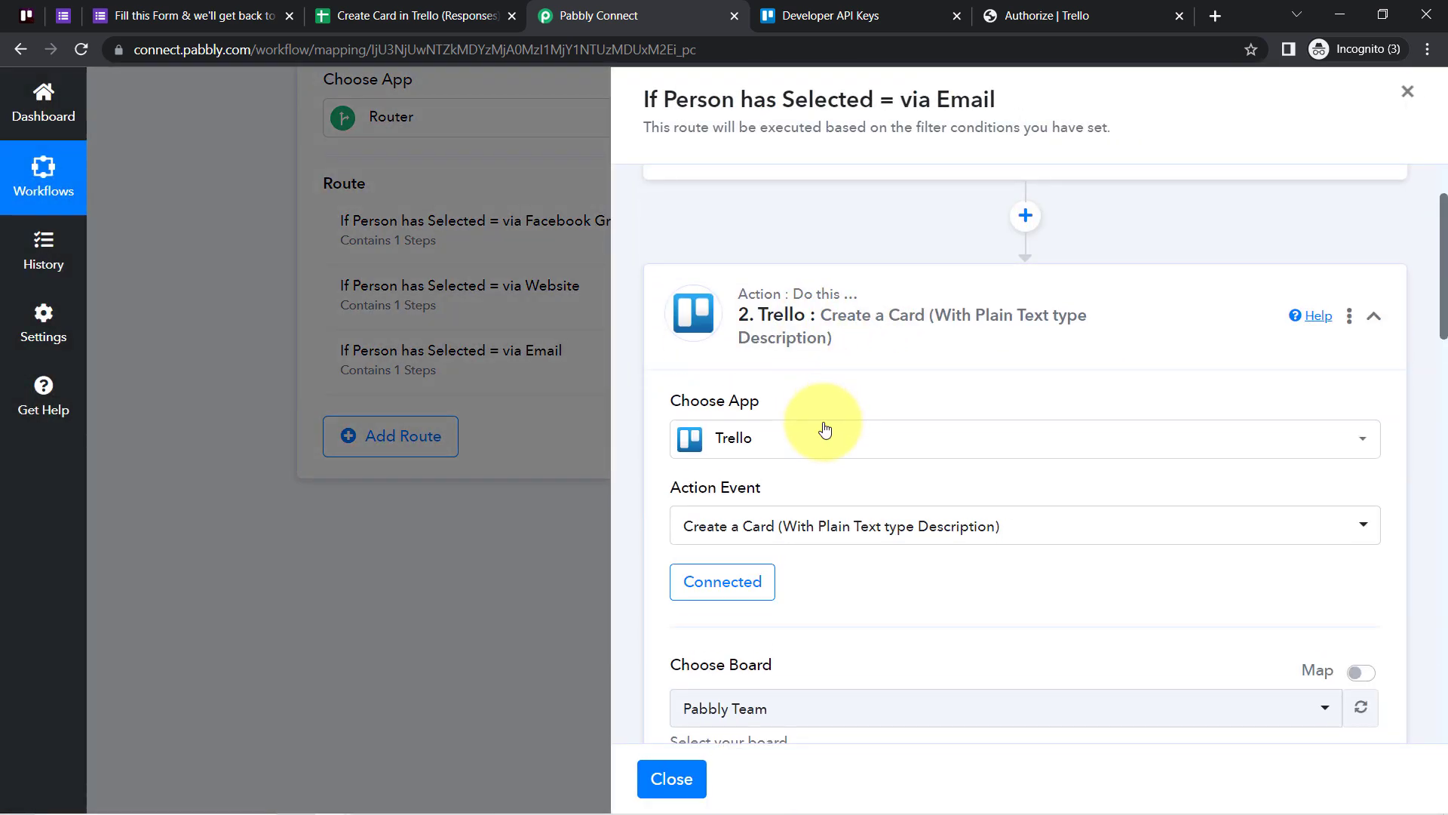
pyautogui.scroll(-10, 822, 424)
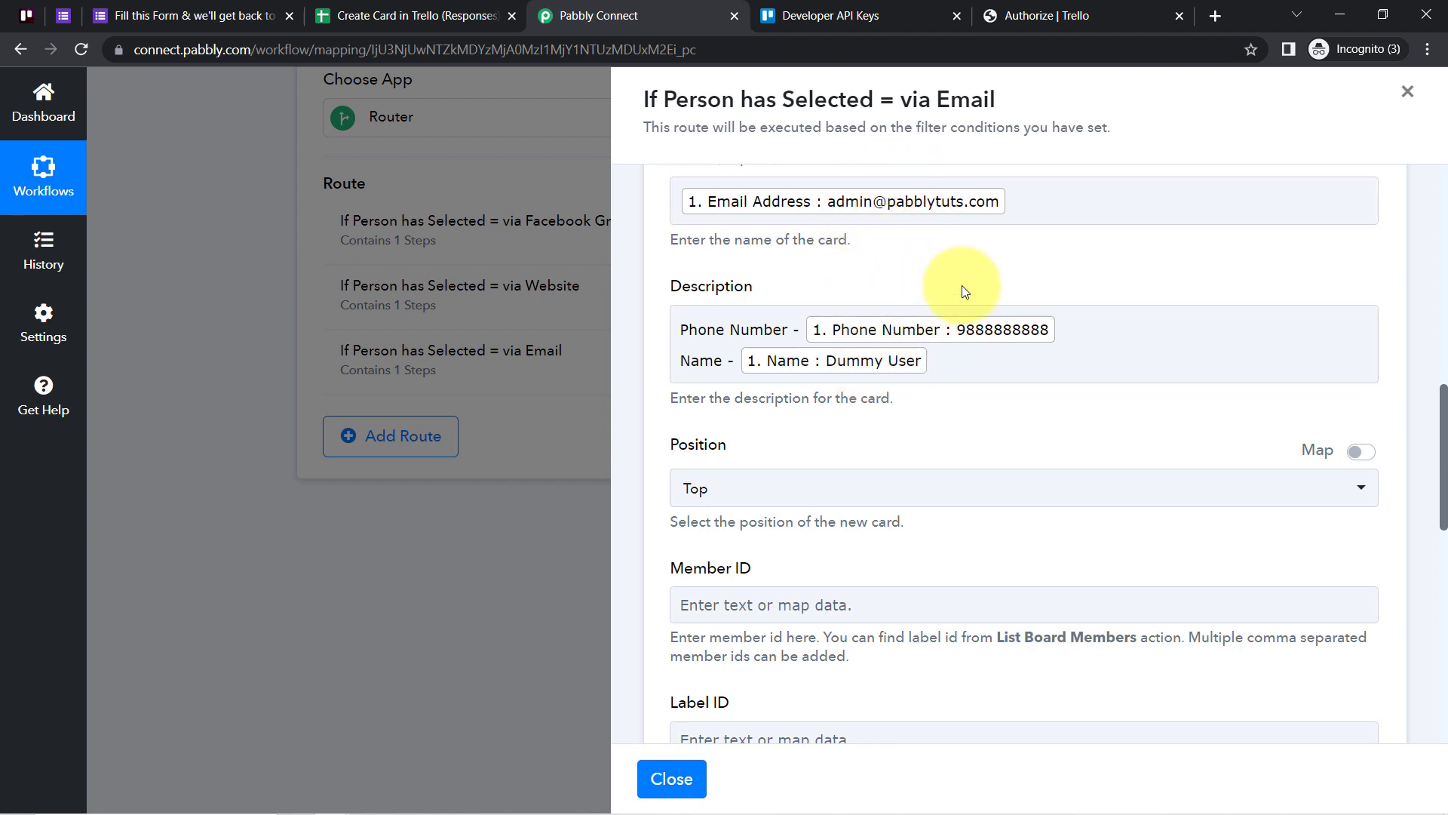
pyautogui.click(990, 326)
pyautogui.scroll(1, 943, 375)
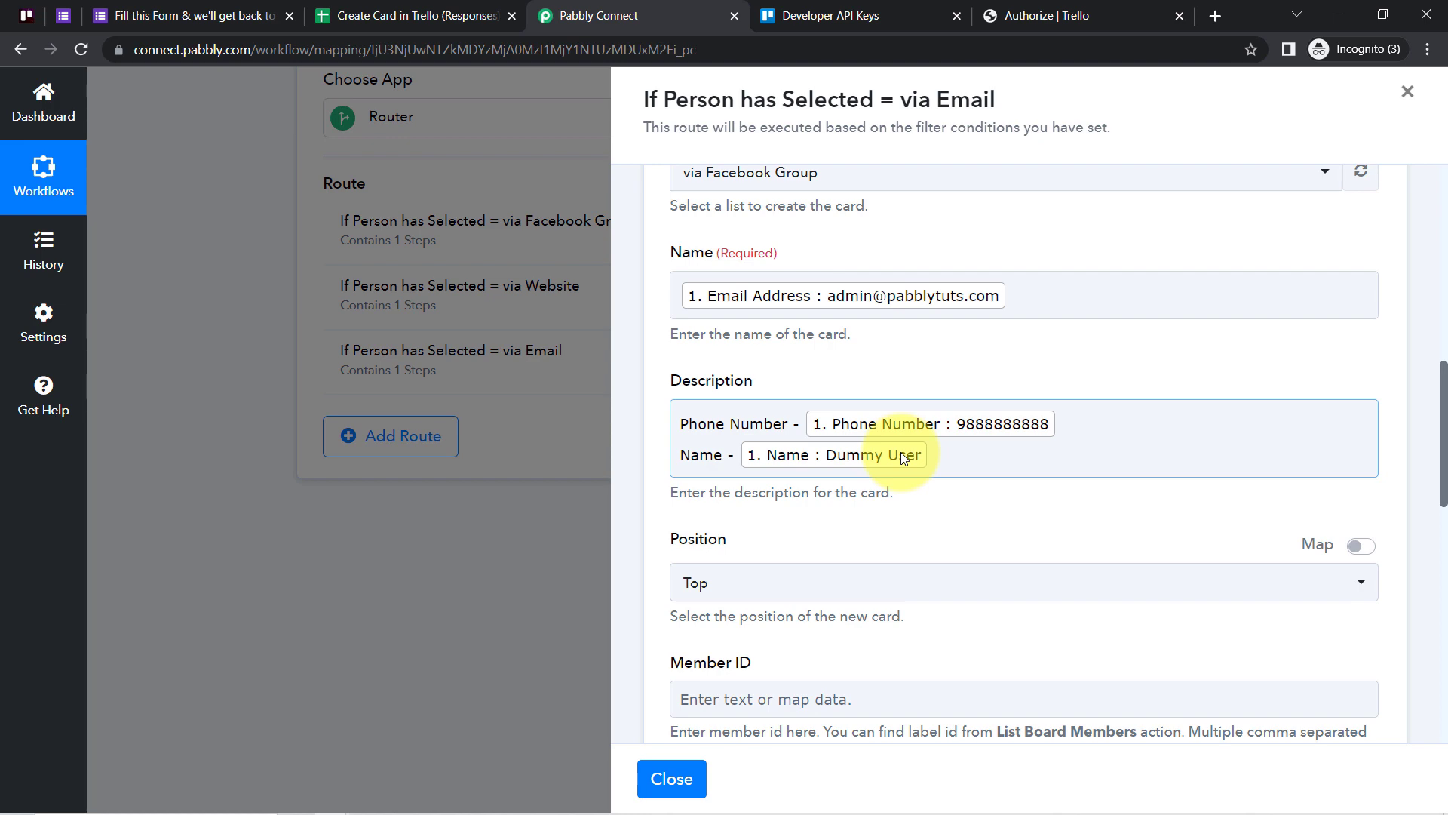
pyautogui.scroll(8, 901, 451)
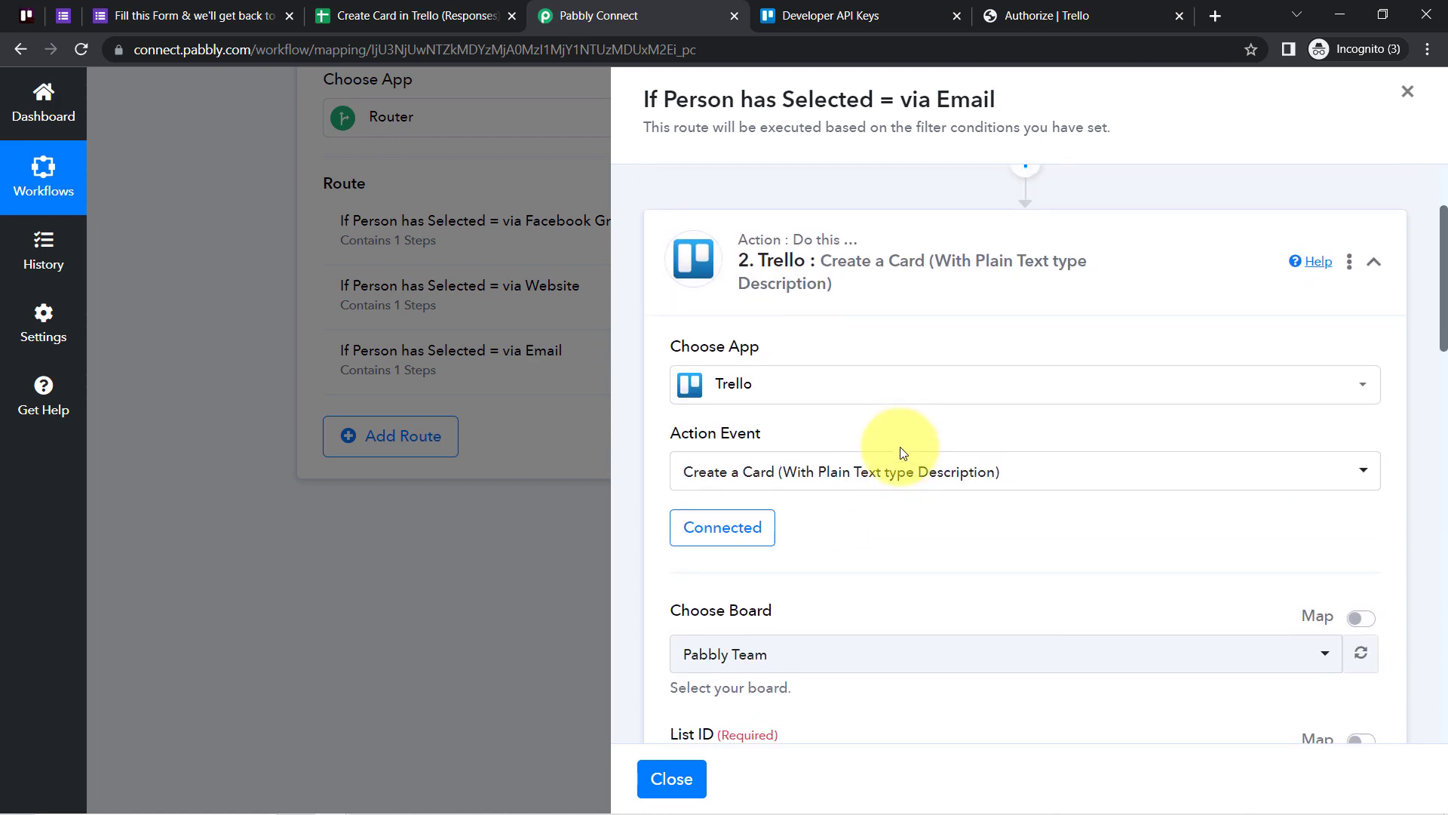
# - Expand the via Email route's filter and set its value to "via Email" to match the route name
pyautogui.click(848, 256)
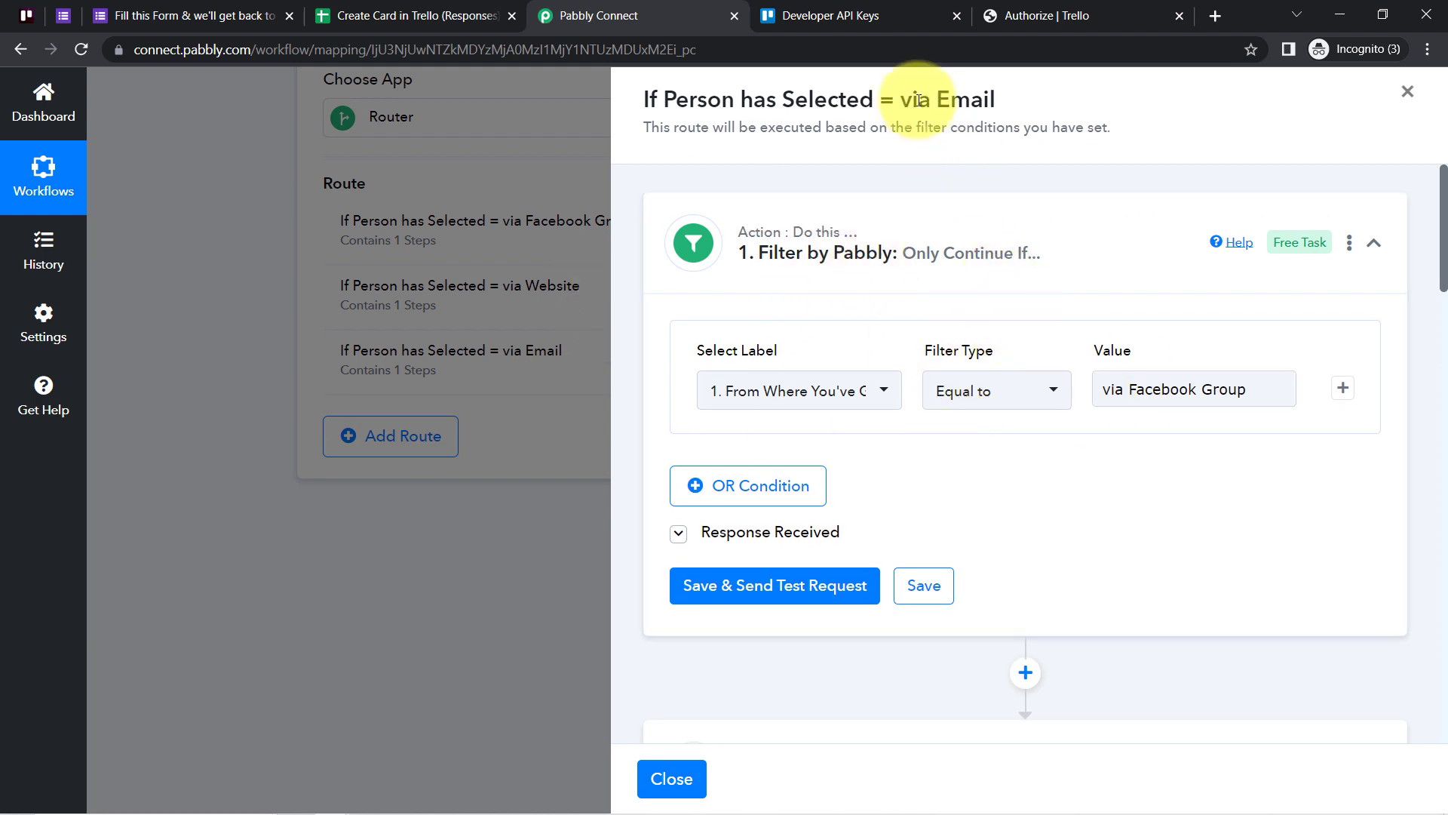
pyautogui.moveTo(901, 99); pyautogui.dragTo(996, 97)
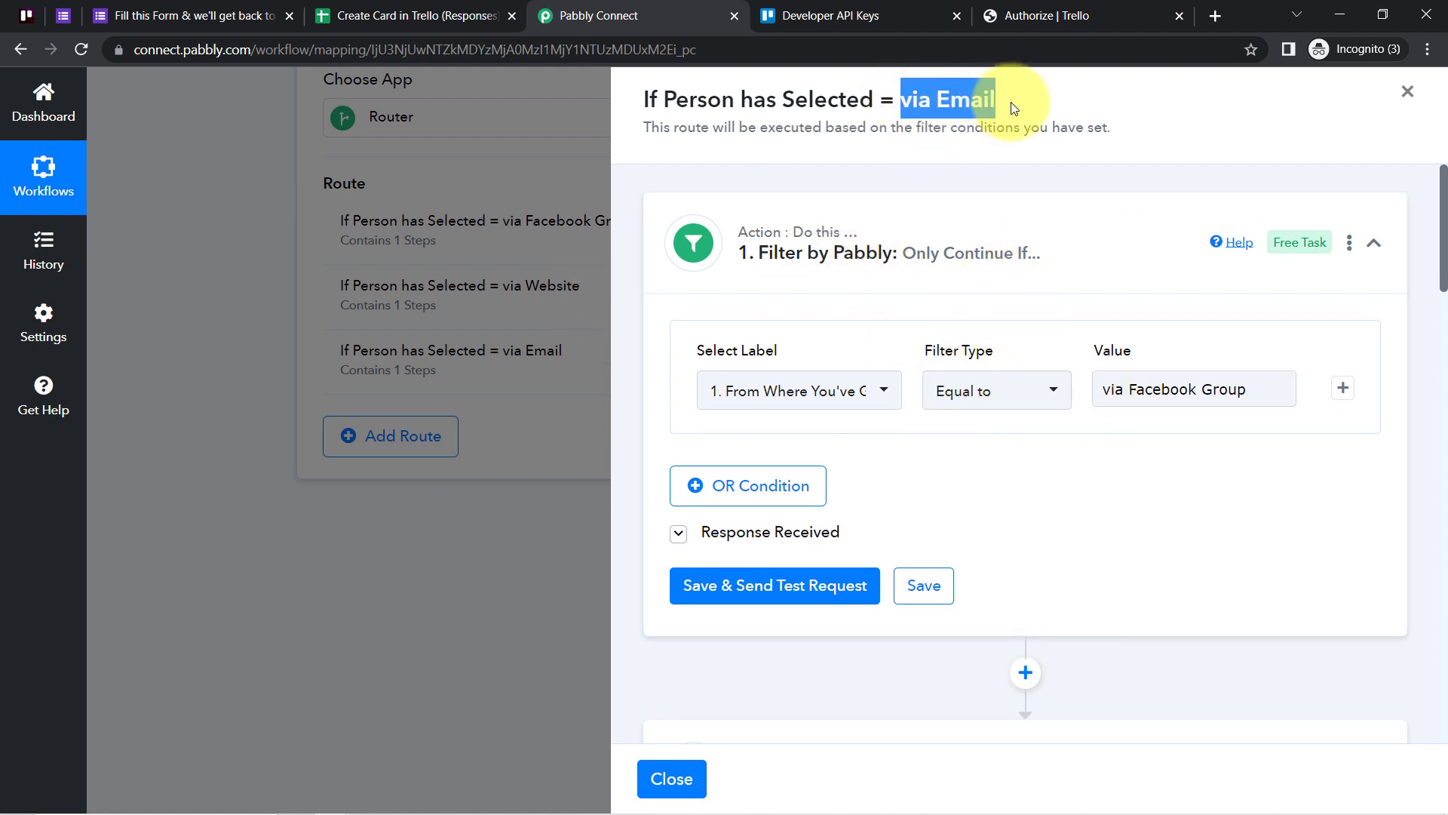
pyautogui.moveTo(1132, 389); pyautogui.dragTo(1262, 390)
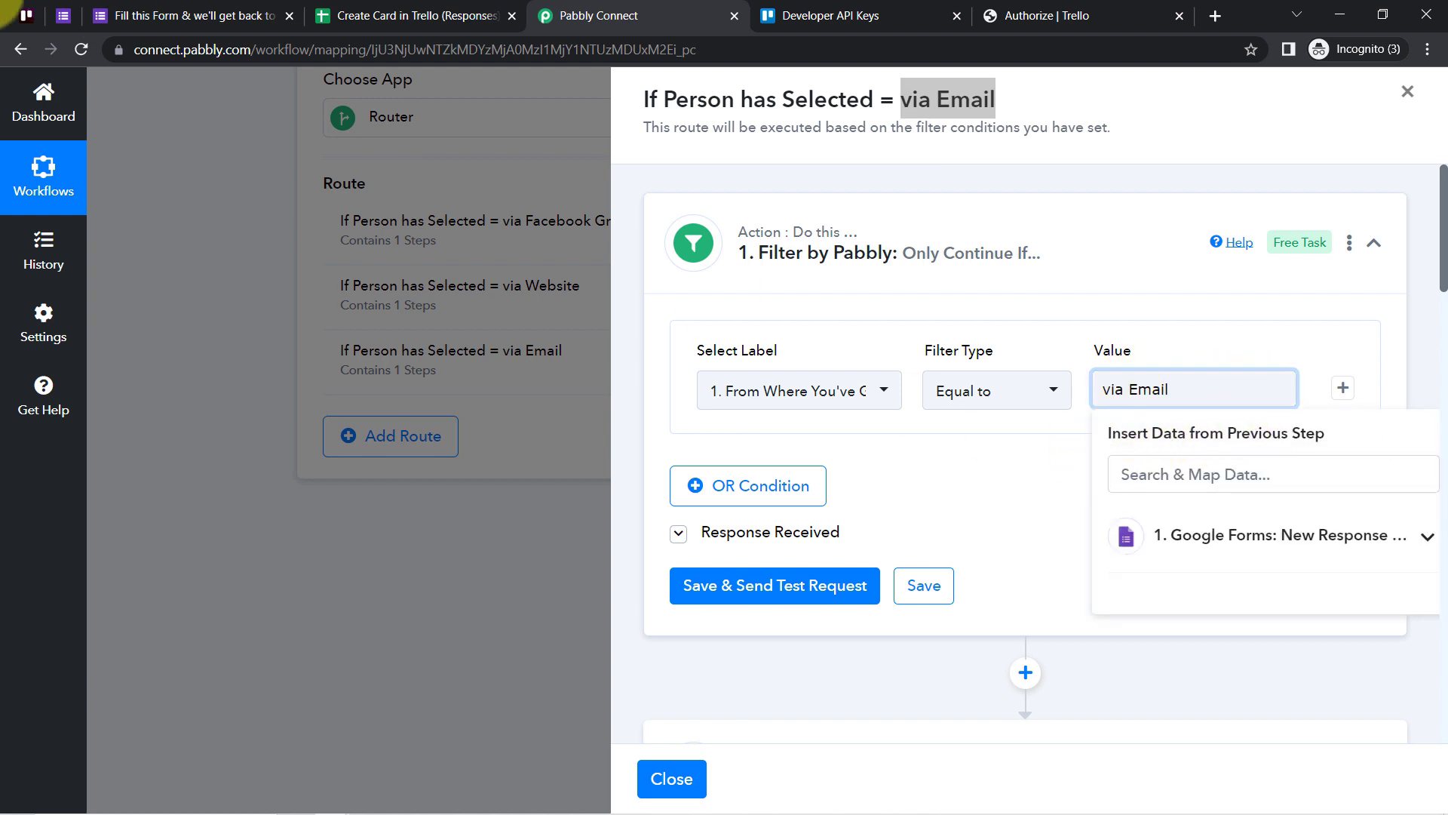
# - Compare the filter value with the form's answer option in Google Forms, and save the filter with a test request in Pabbly Connect
pyautogui.click(139, 15)
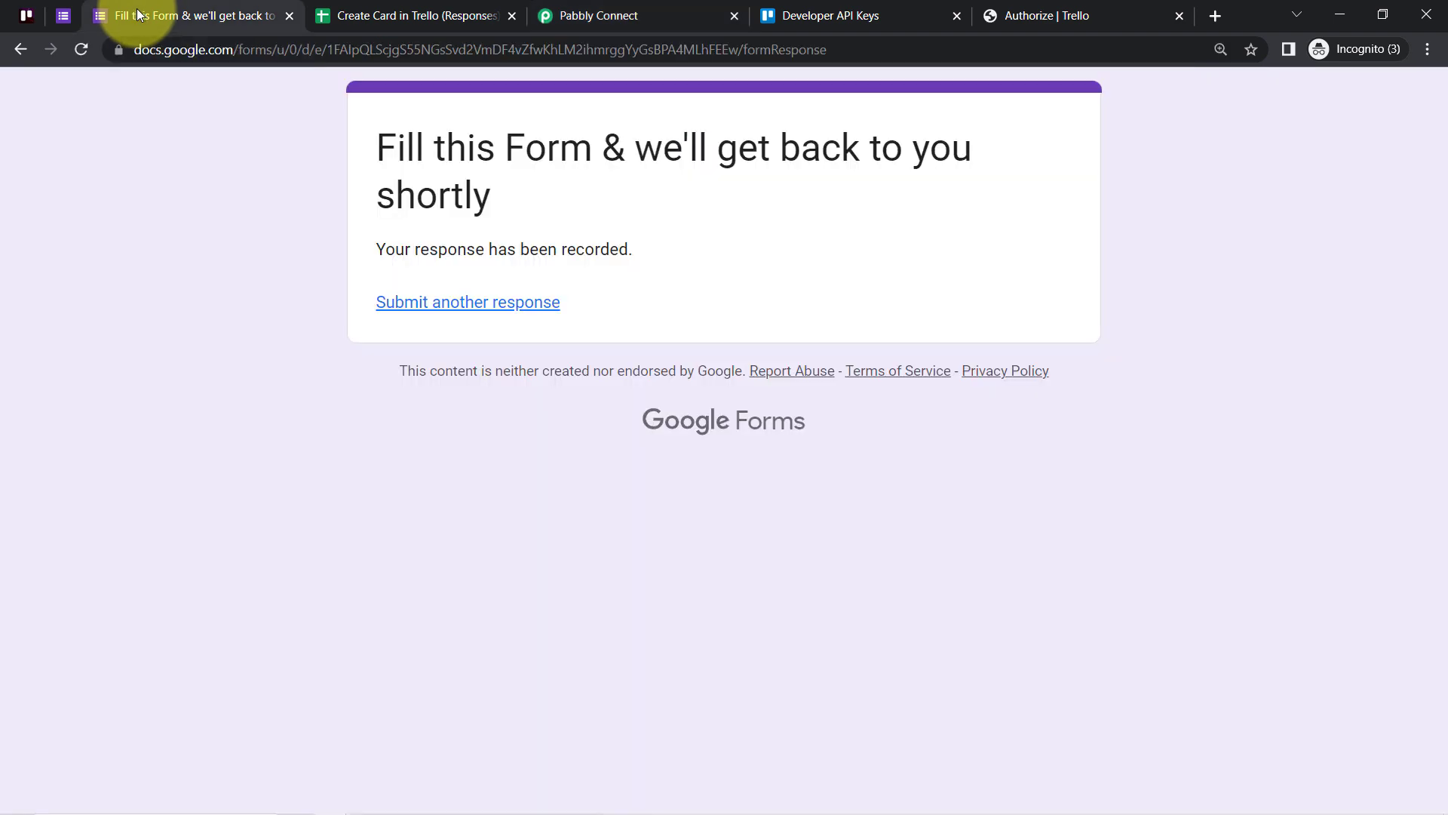
pyautogui.click(72, 15)
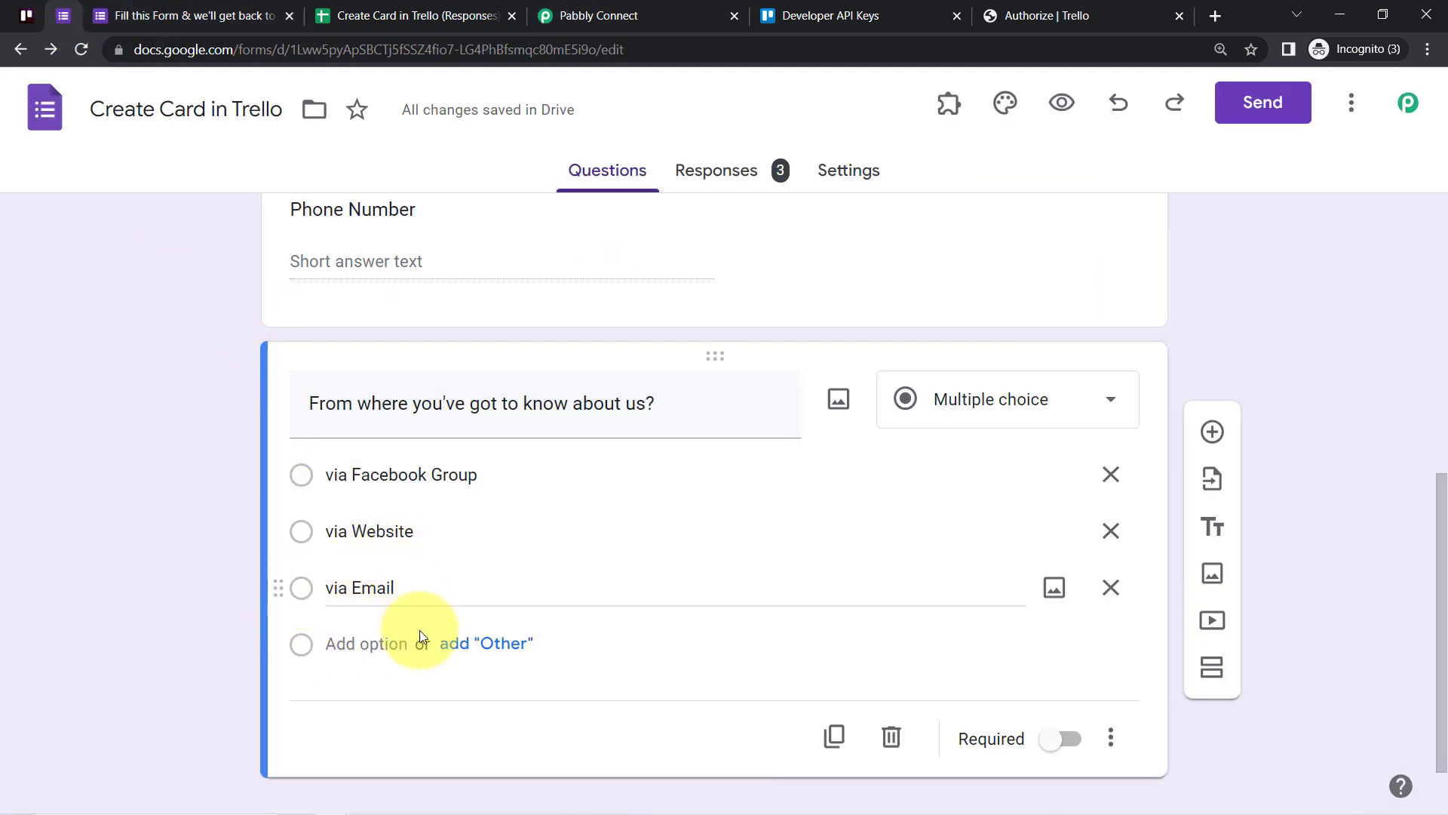
pyautogui.click(638, 15)
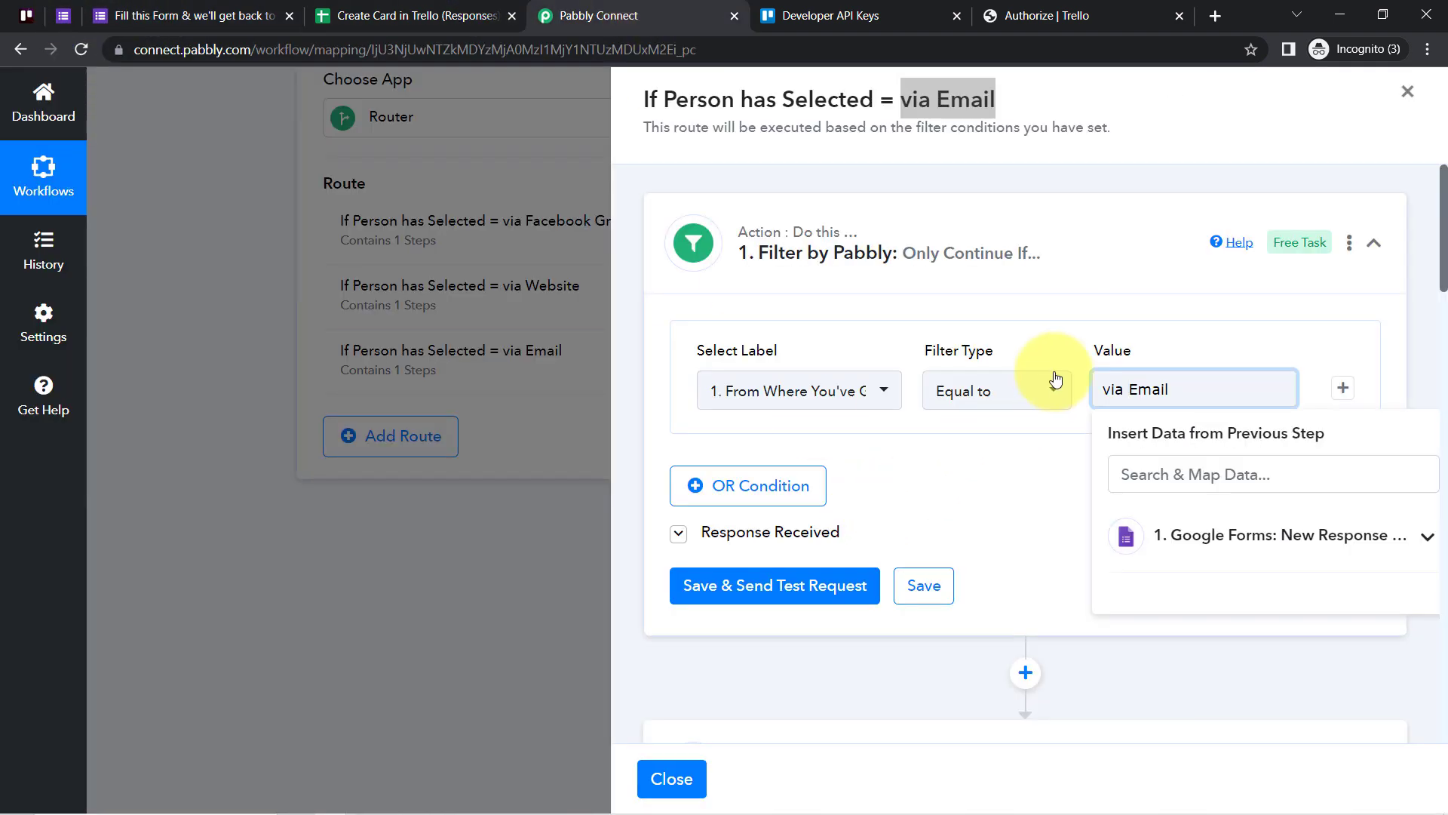
pyautogui.click(962, 326)
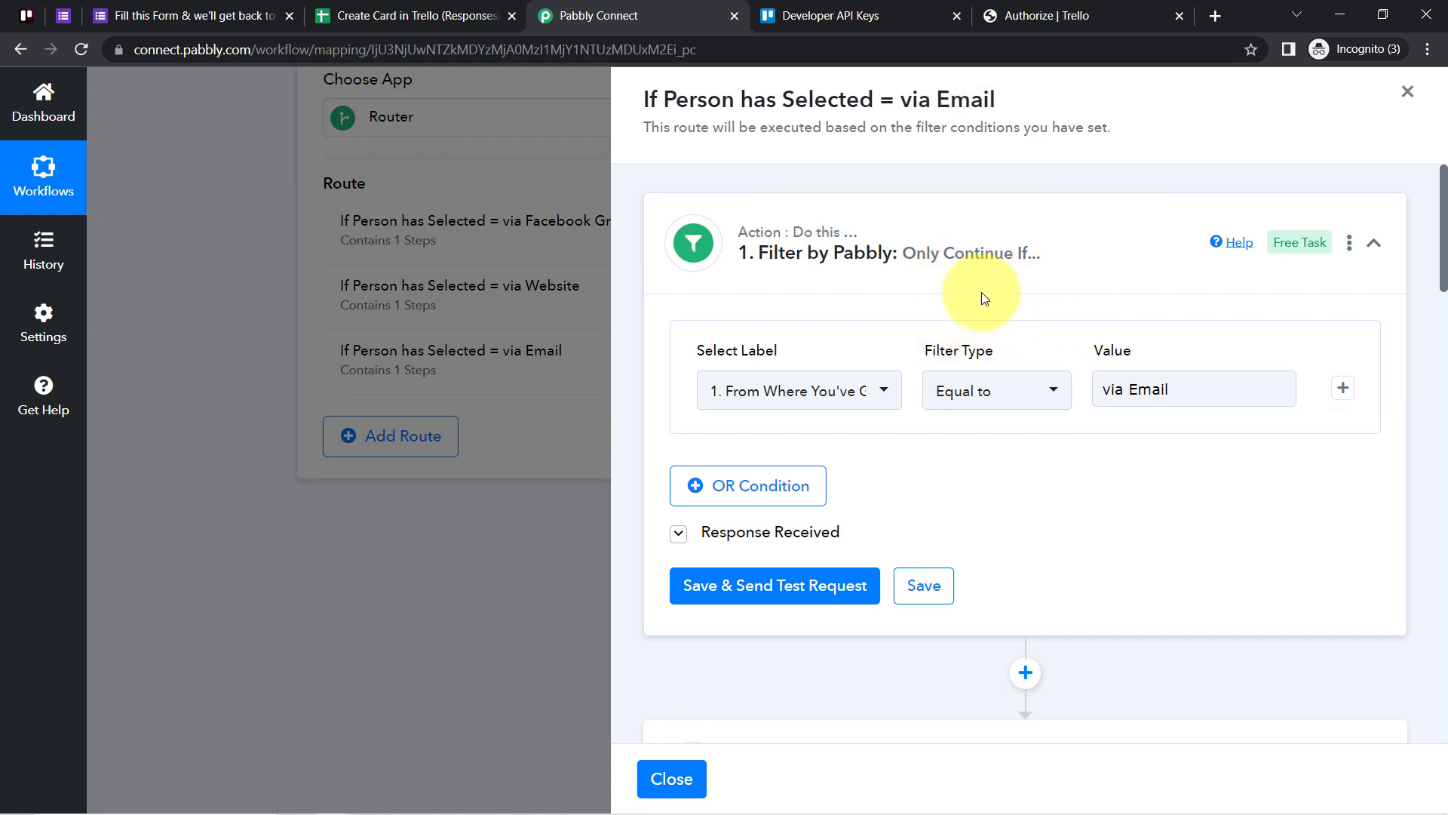
pyautogui.click(751, 586)
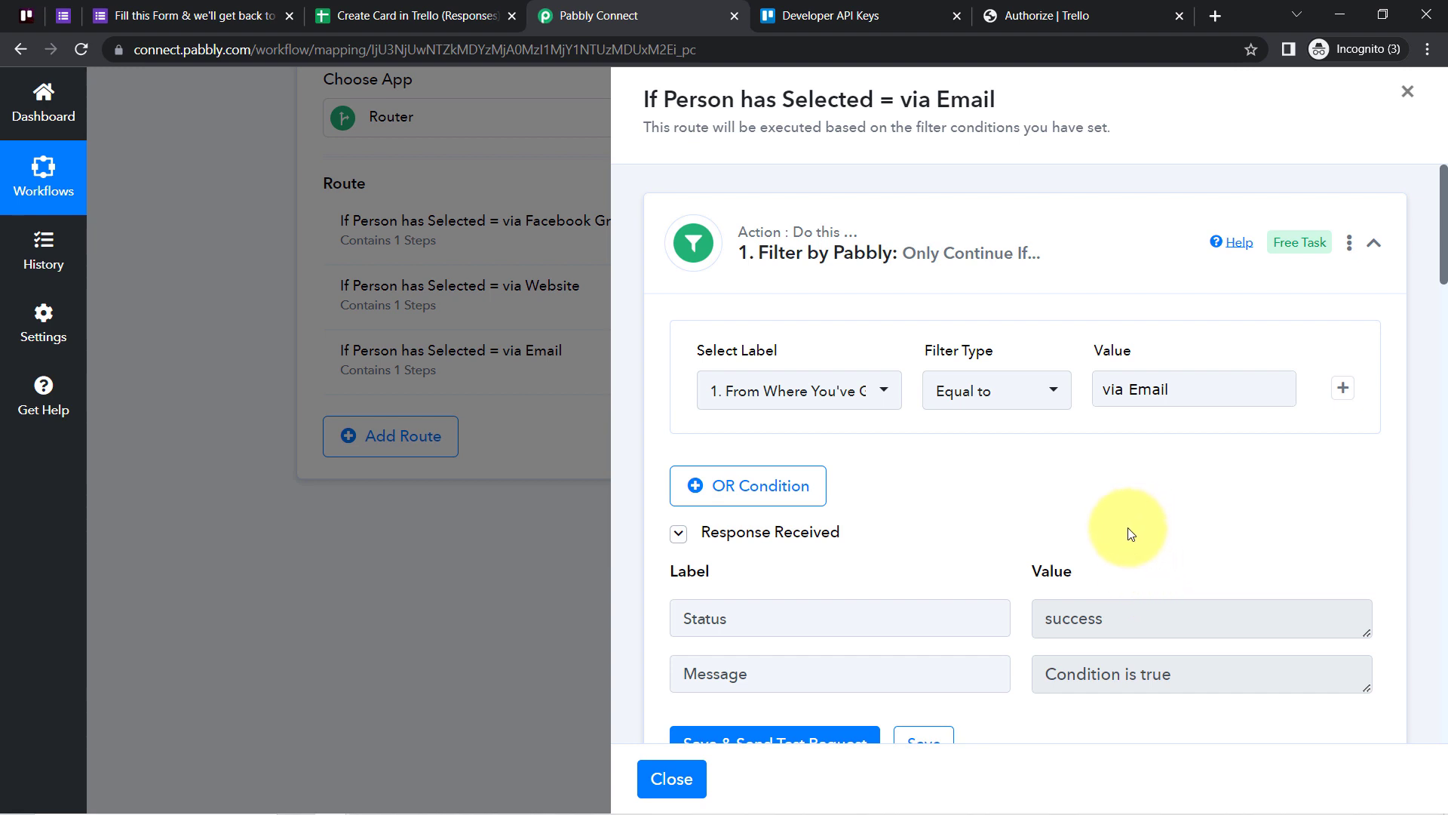
# - Refresh the available Trello lists in the via Email route's card action and set the list to "via Email"
pyautogui.scroll(-4, 1061, 592)
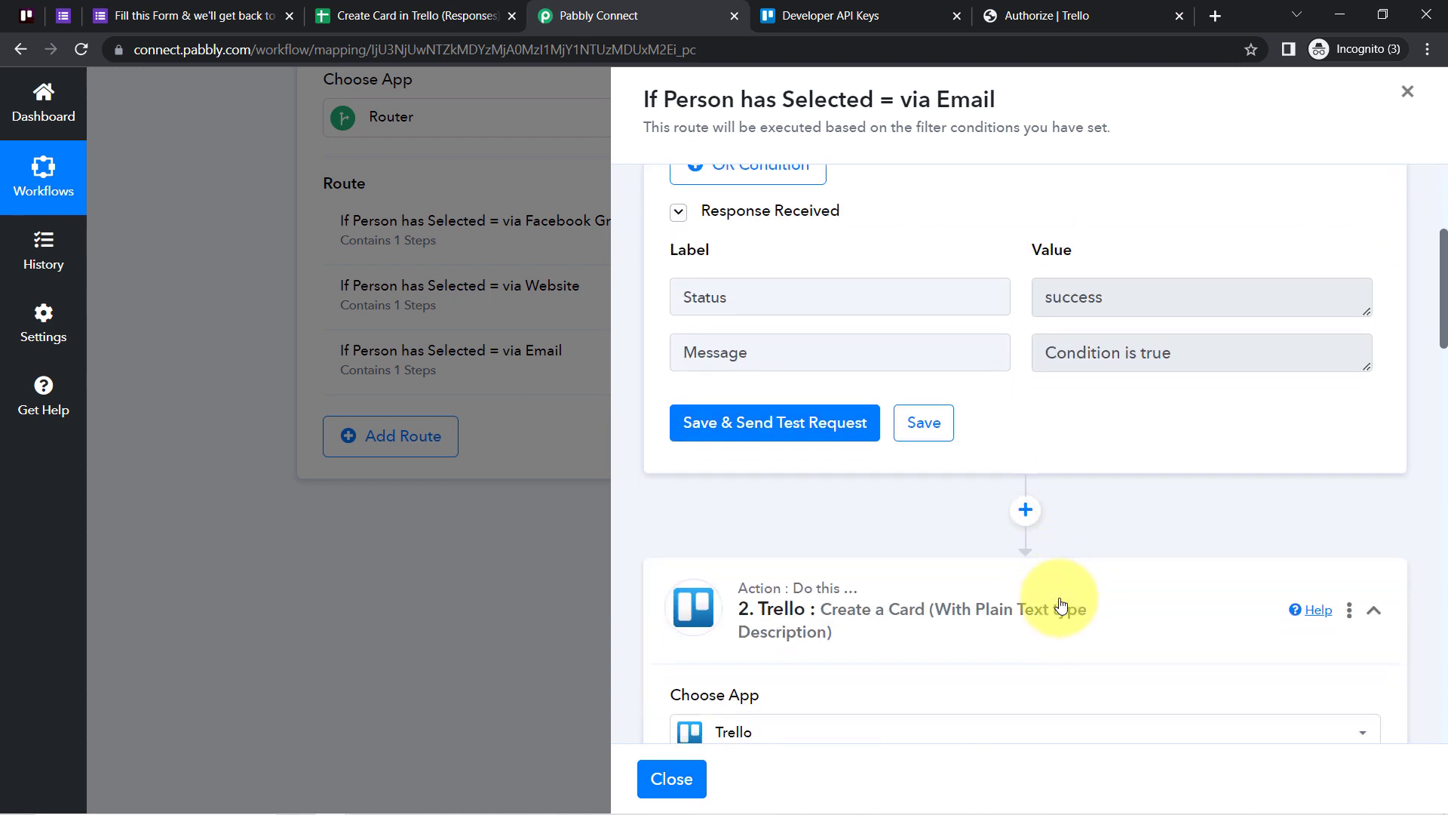
pyautogui.scroll(-10, 1062, 601)
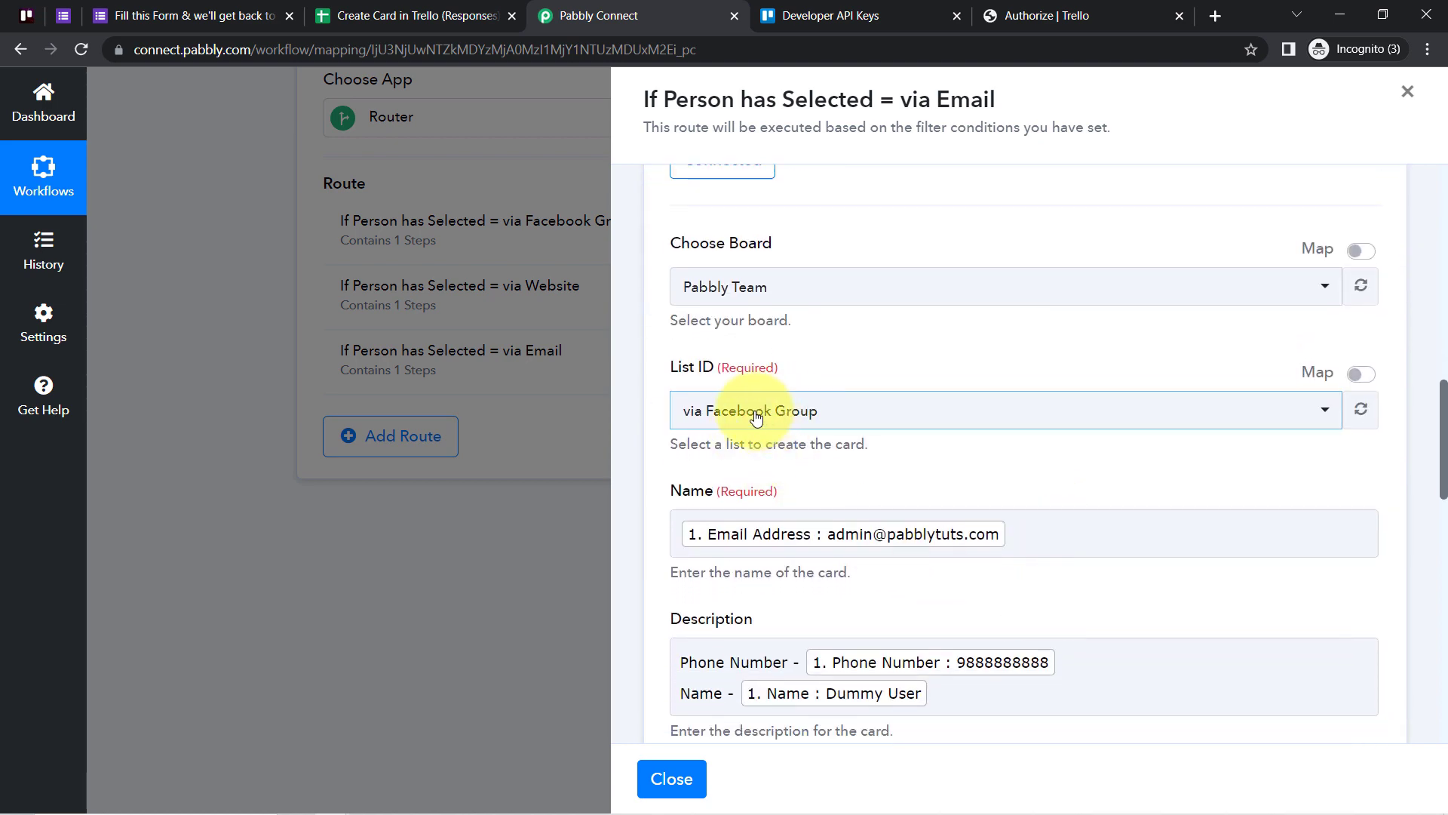
pyautogui.click(766, 410)
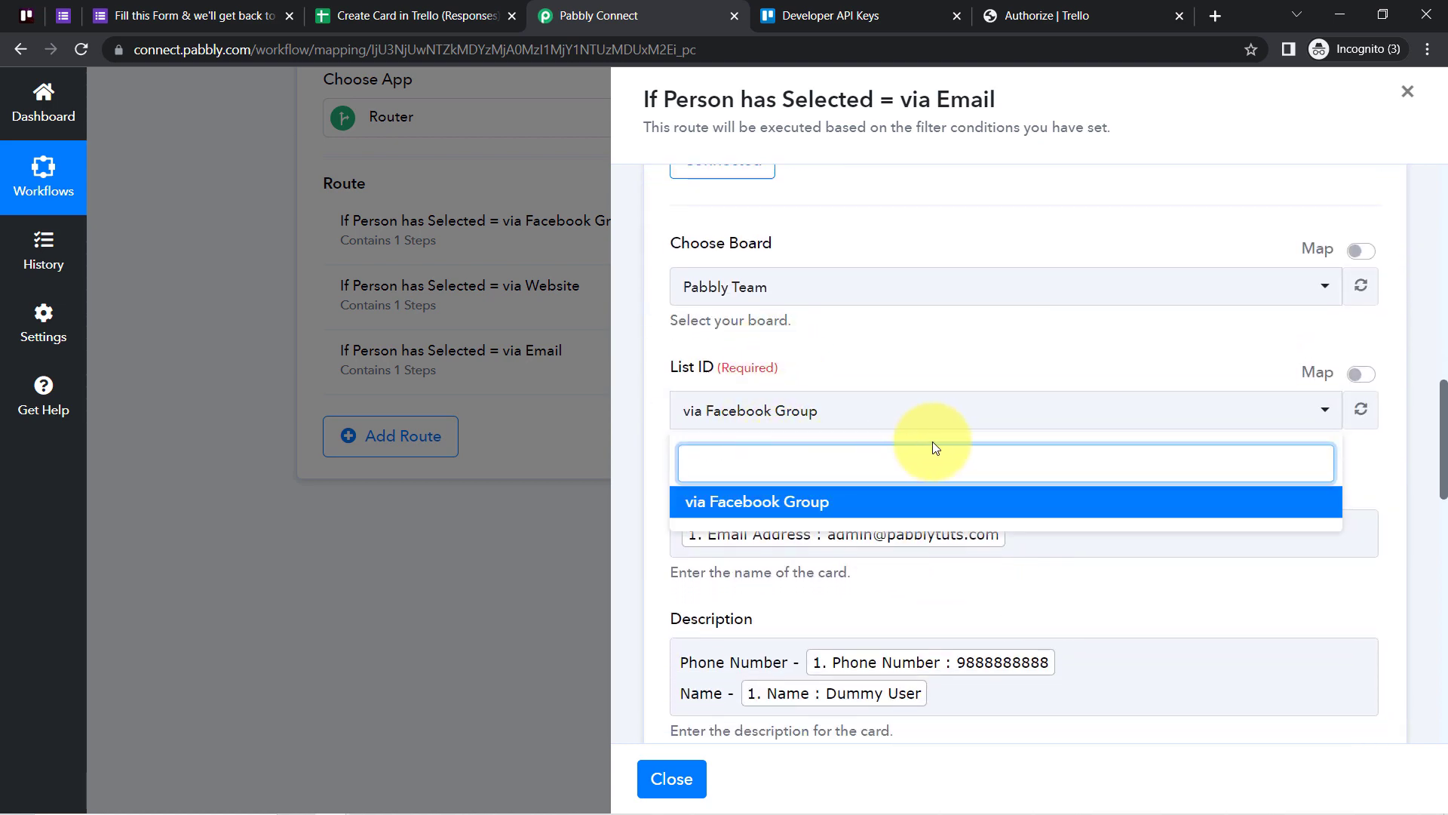
pyautogui.click(1353, 286)
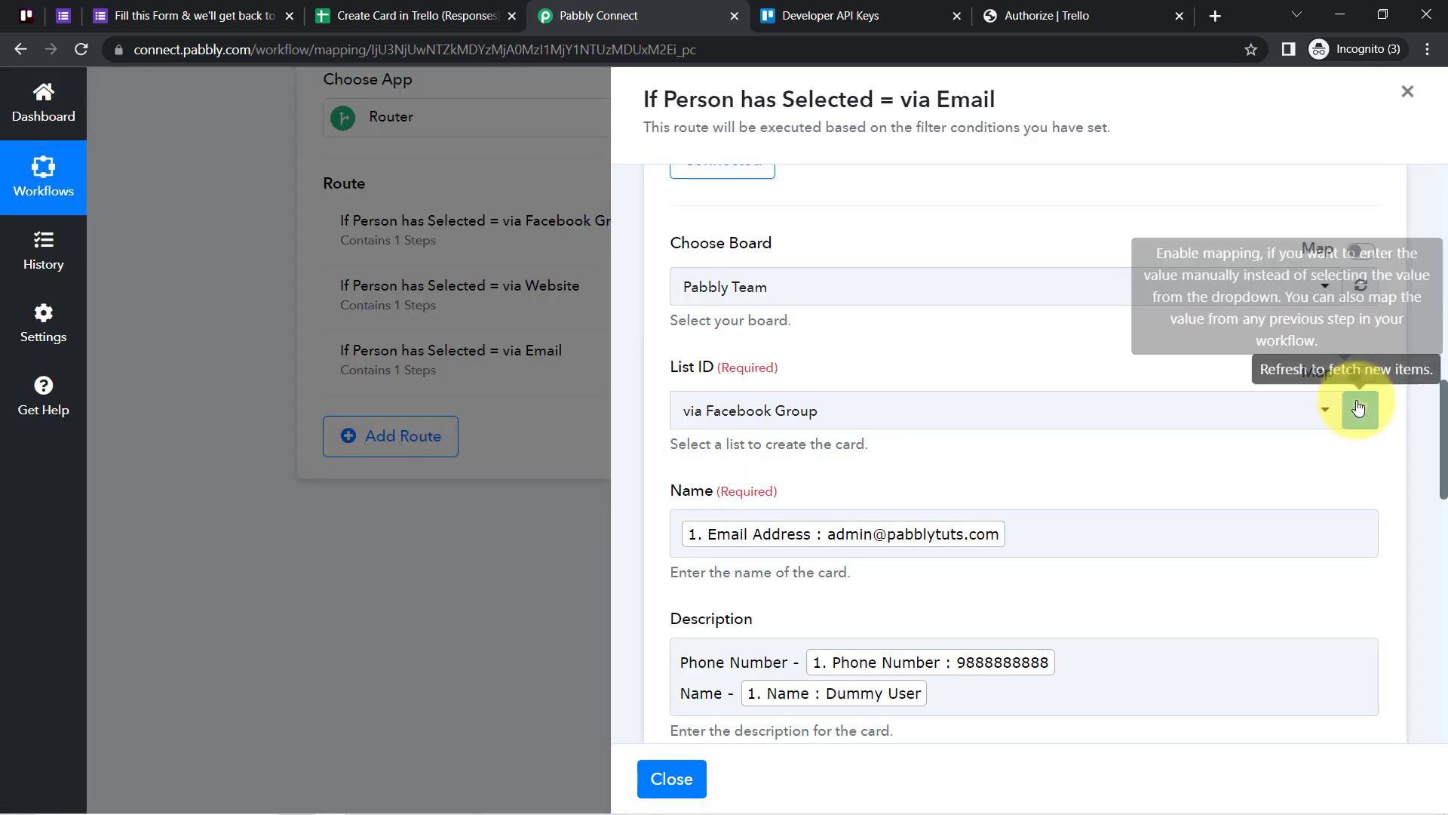
pyautogui.click(1360, 411)
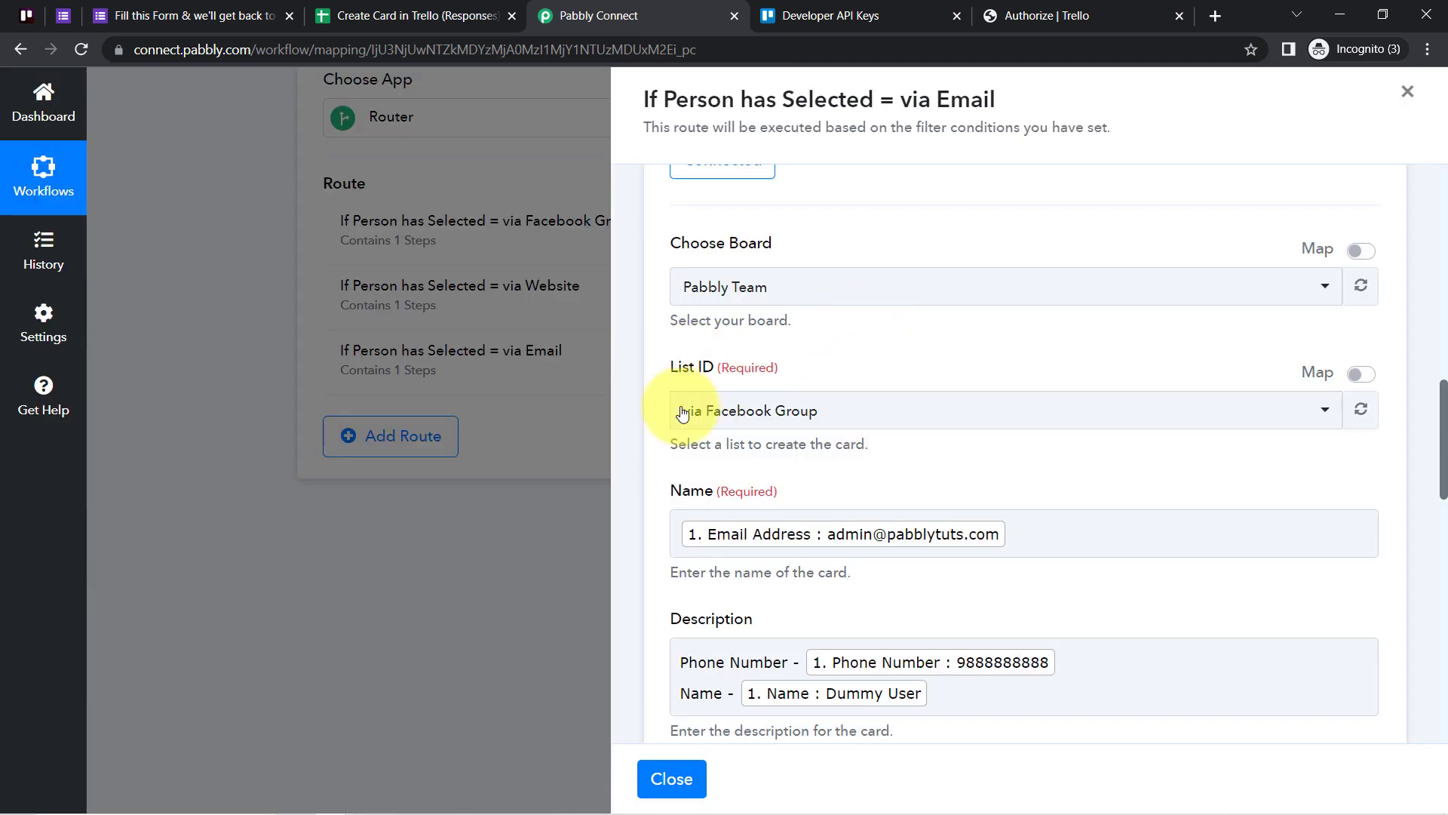
pyautogui.click(795, 427)
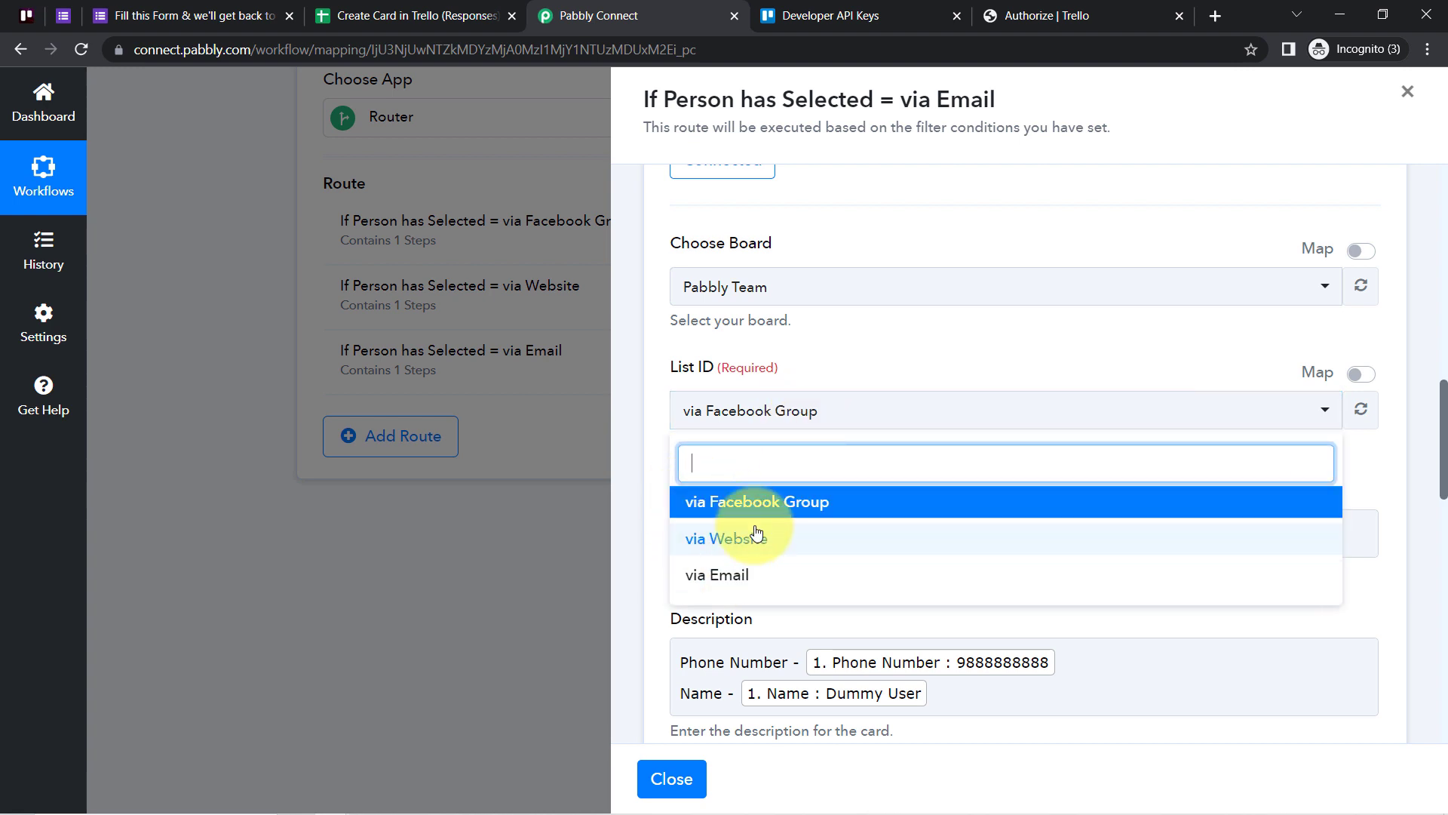
pyautogui.click(718, 576)
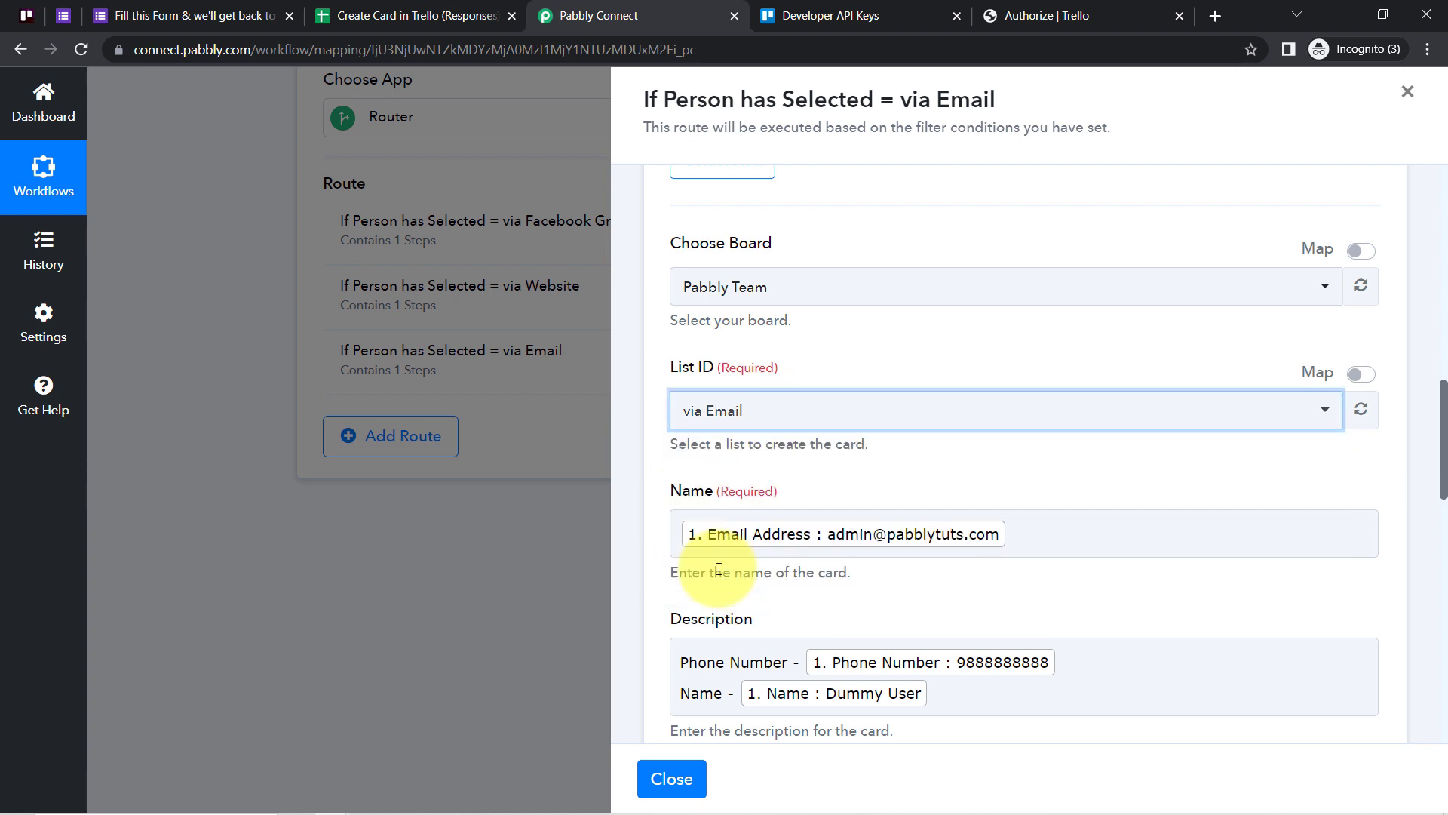
# - Save the via Email route's Trello action and send a test request to create the card
pyautogui.scroll(-3, 754, 408)
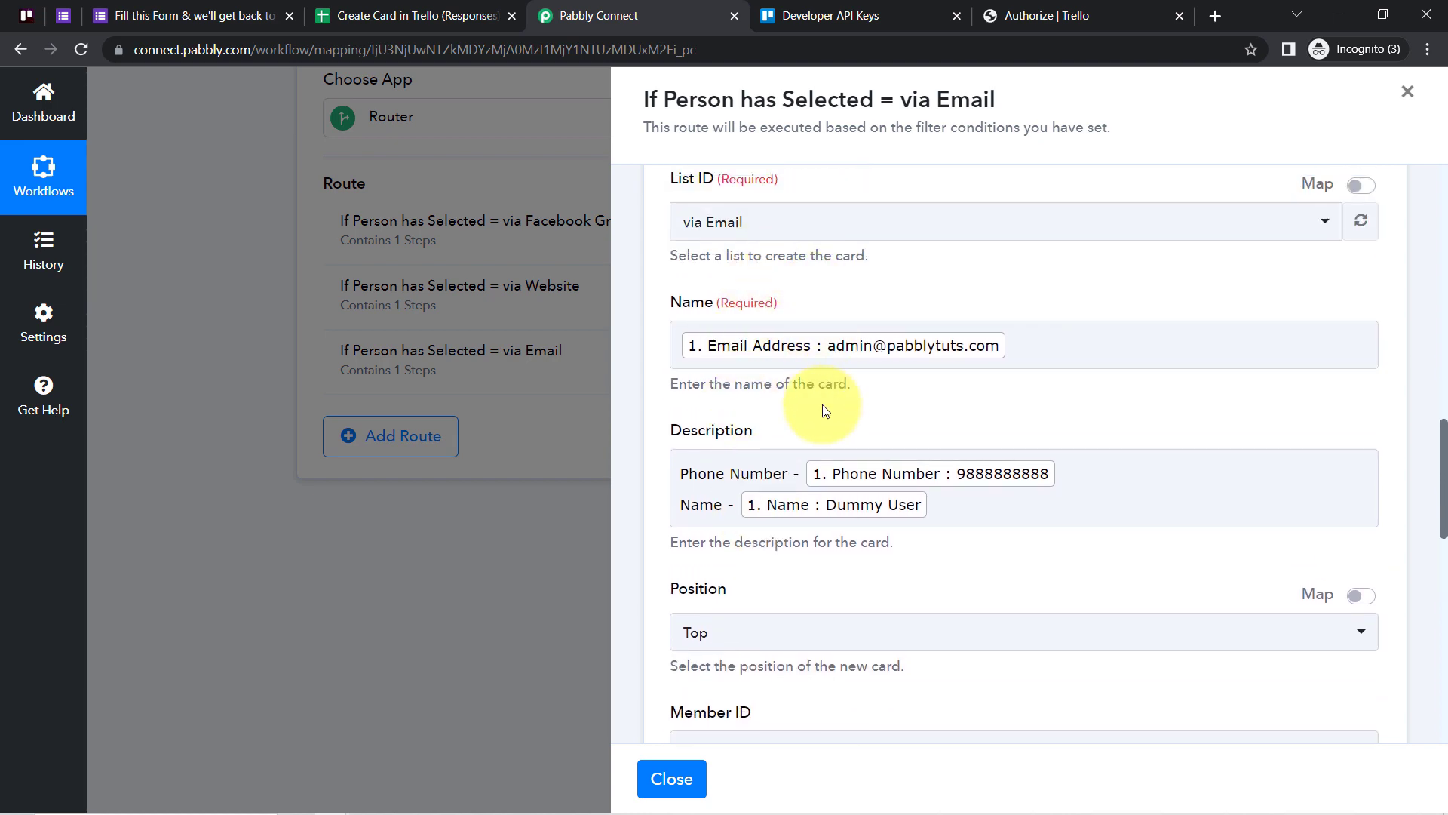
pyautogui.scroll(-7, 826, 407)
pyautogui.scroll(-7, 826, 407)
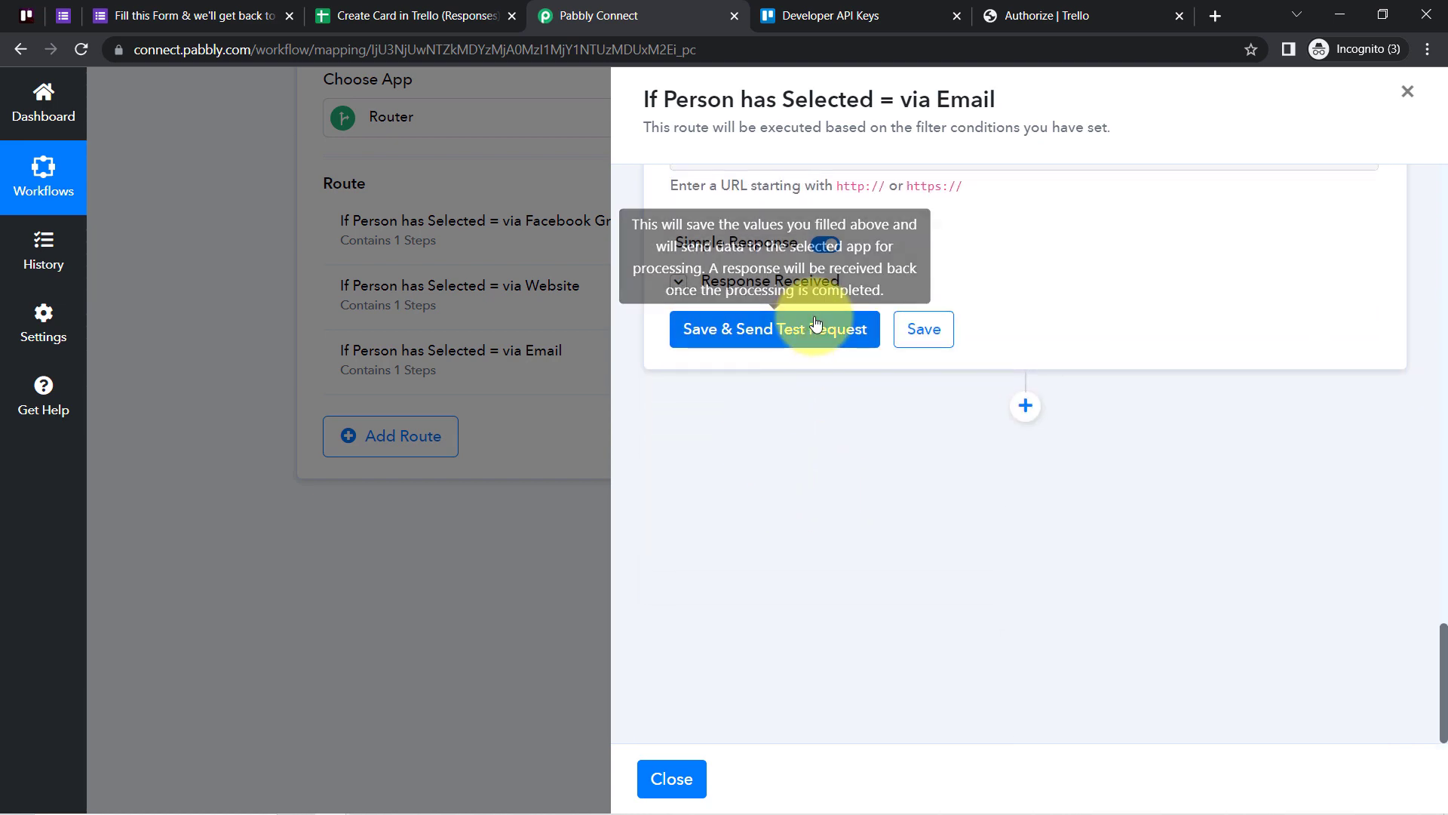
pyautogui.click(752, 332)
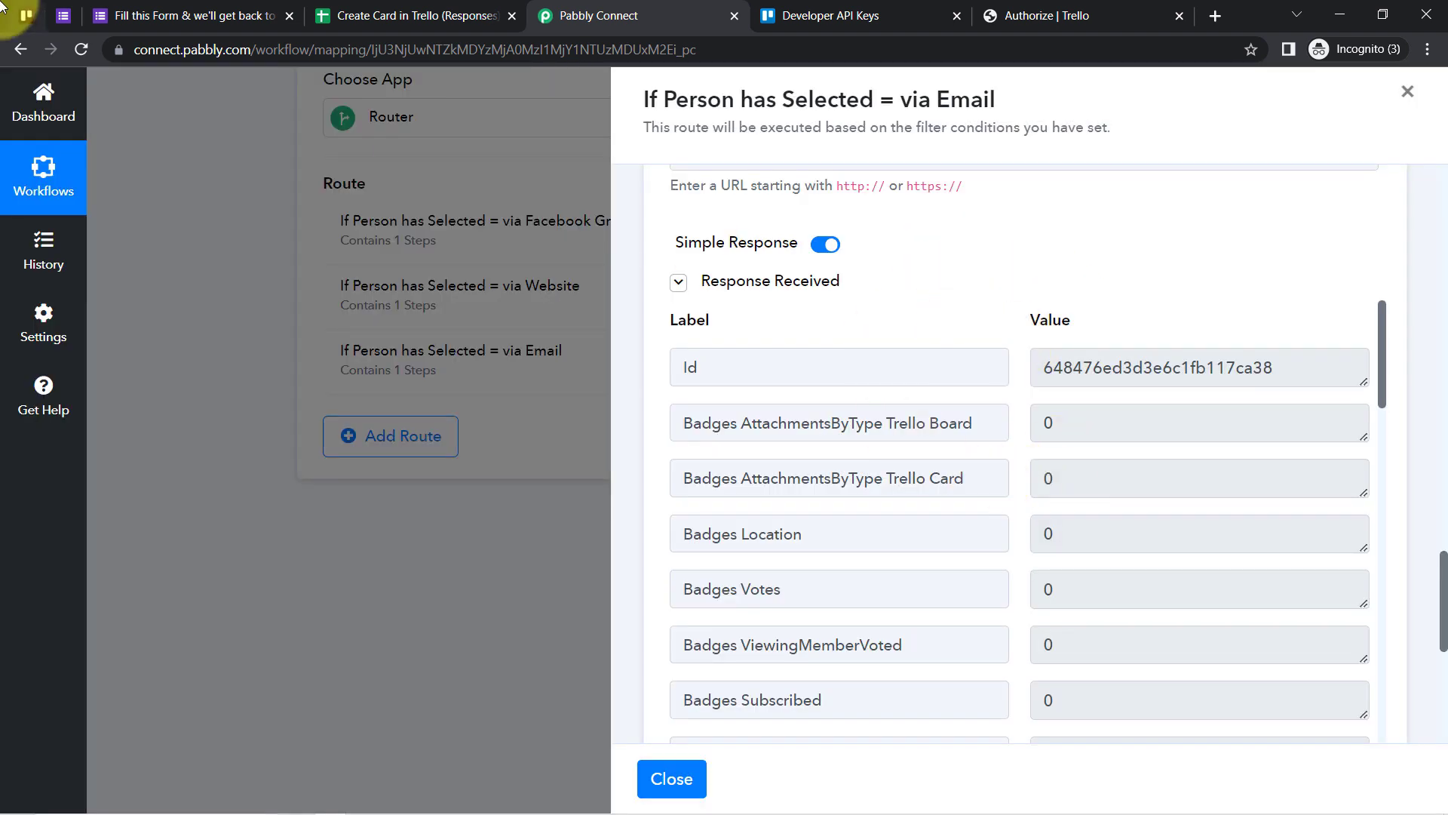
# - Switch to the Trello board, inspect the new card's description in the via Email list, and view the Google Forms confirmation page
pyautogui.click(21, 13)
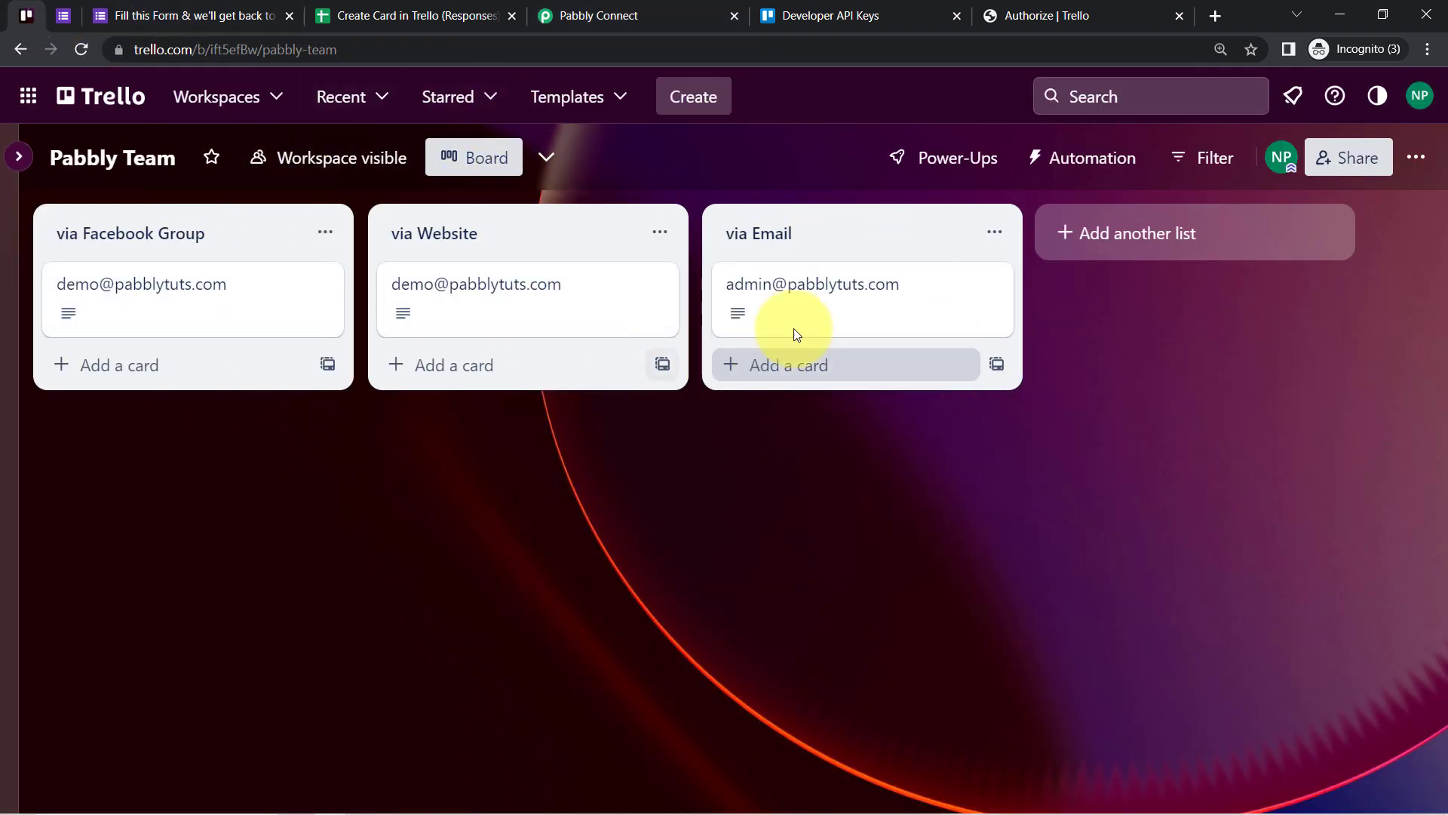
pyautogui.click(858, 289)
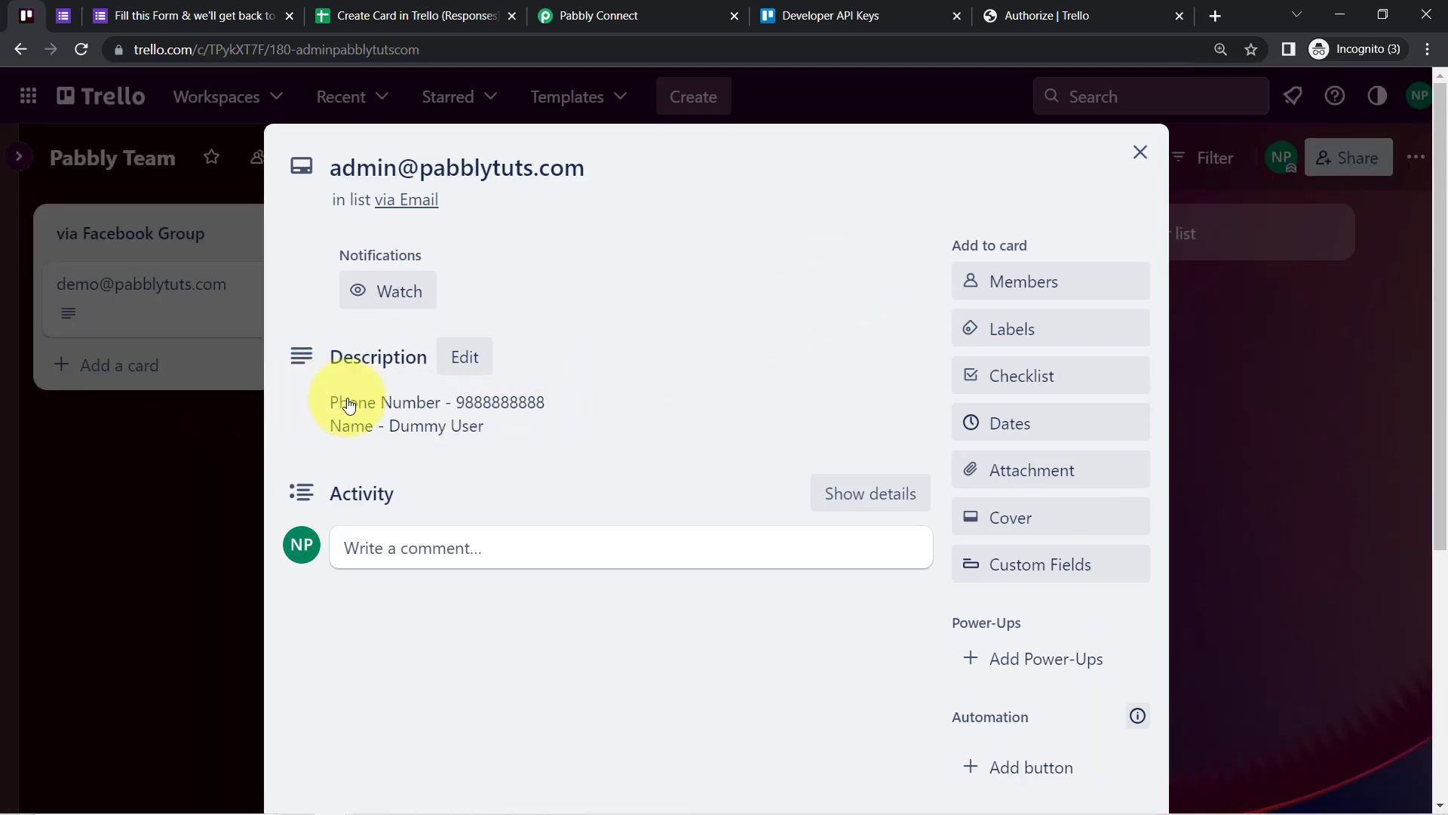
pyautogui.moveTo(436, 408); pyautogui.dragTo(460, 426)
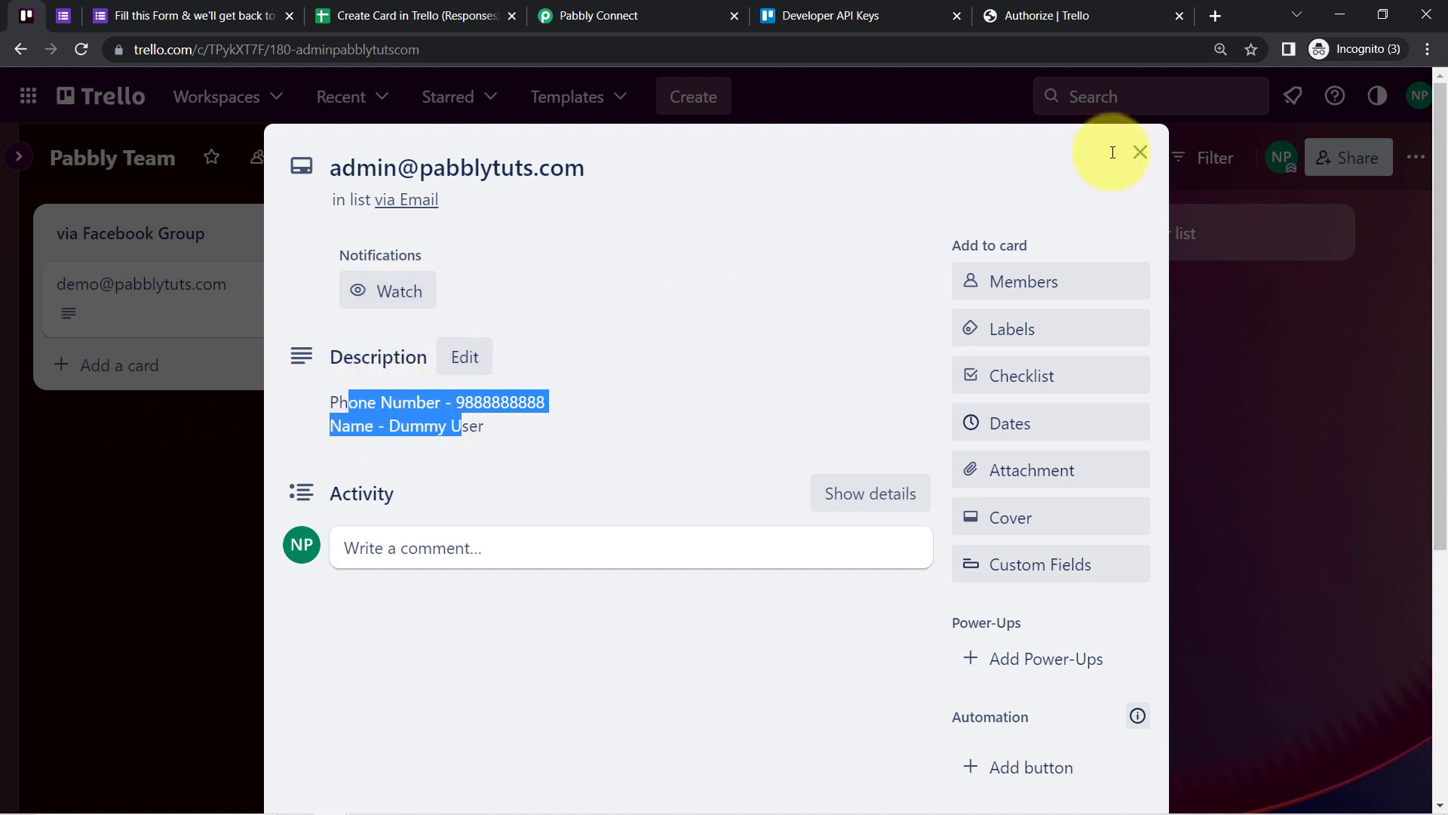
pyautogui.click(1137, 151)
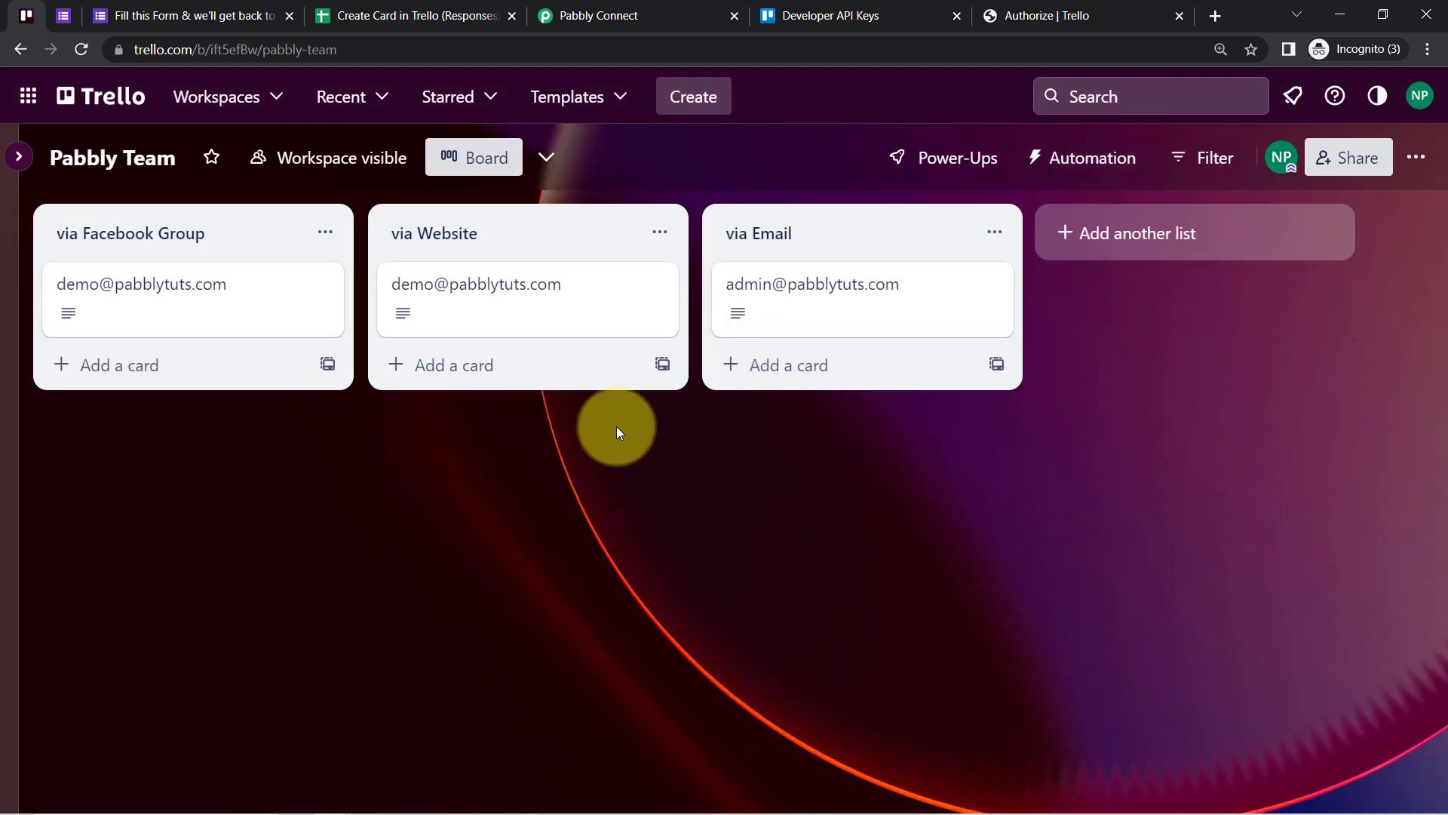
pyautogui.click(115, 11)
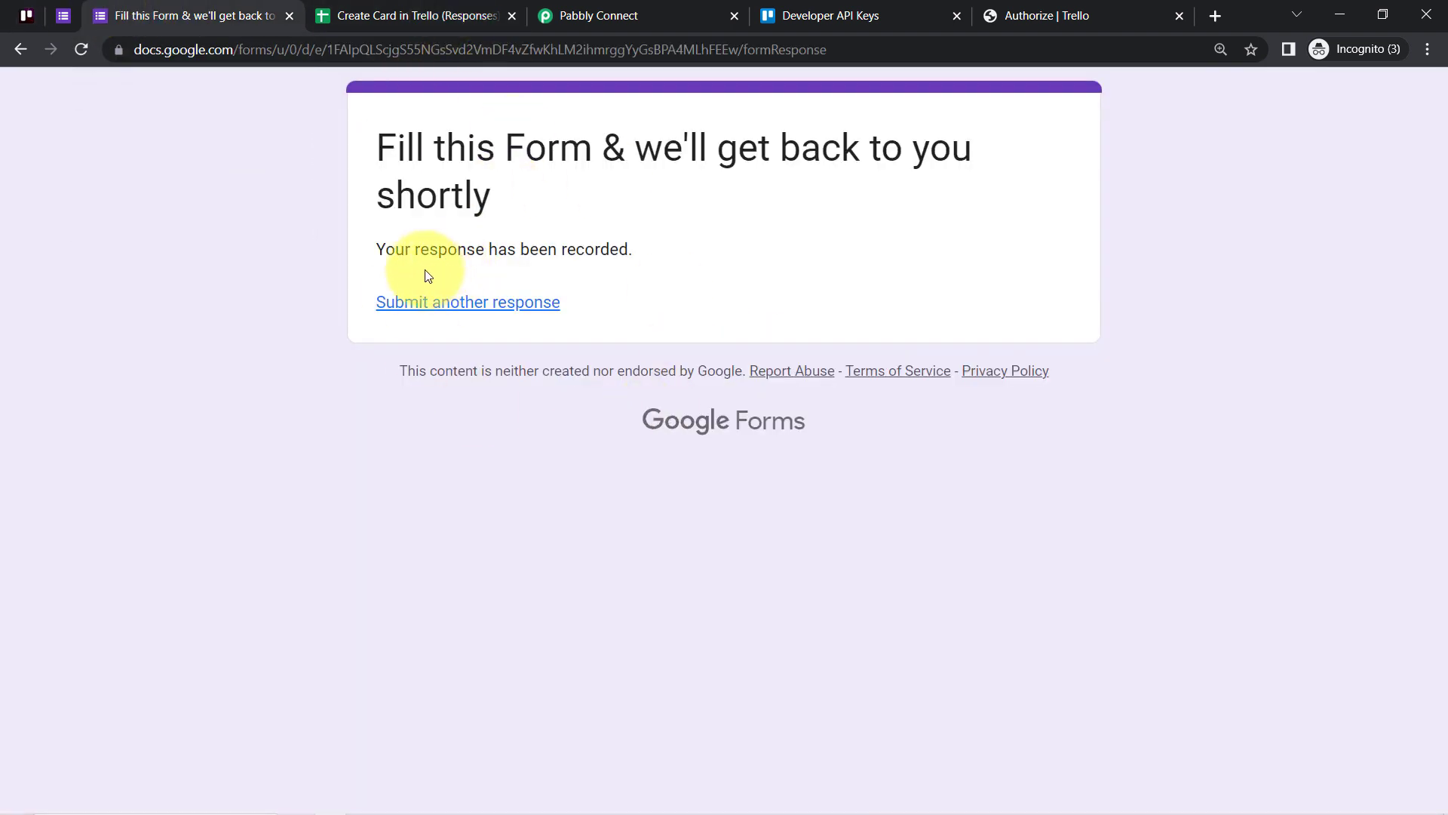
pyautogui.click(26, 15)
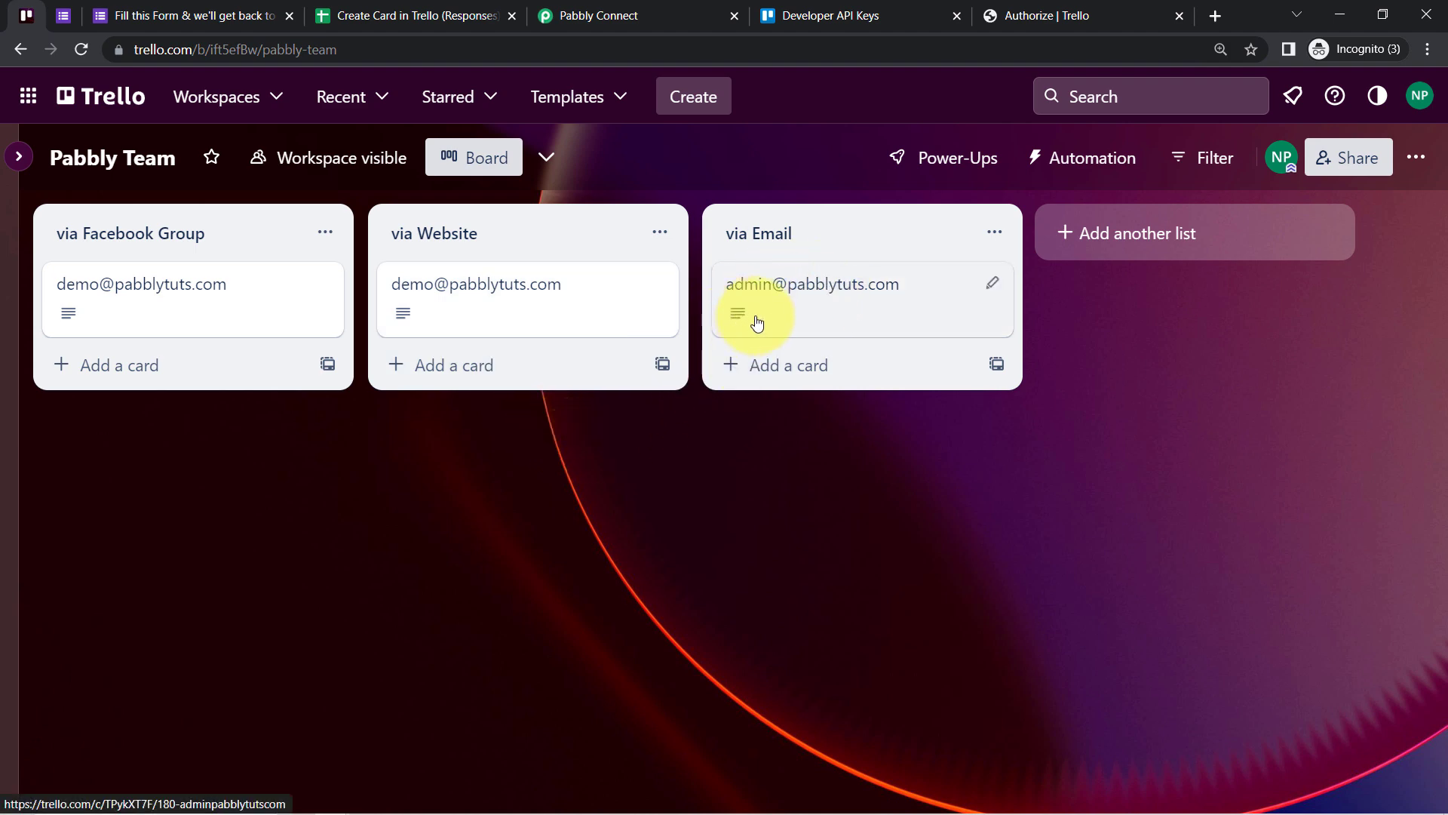
# - Return to Pabbly Connect, review the Trello action's response, then save the action and close the via Email route
pyautogui.click(631, 16)
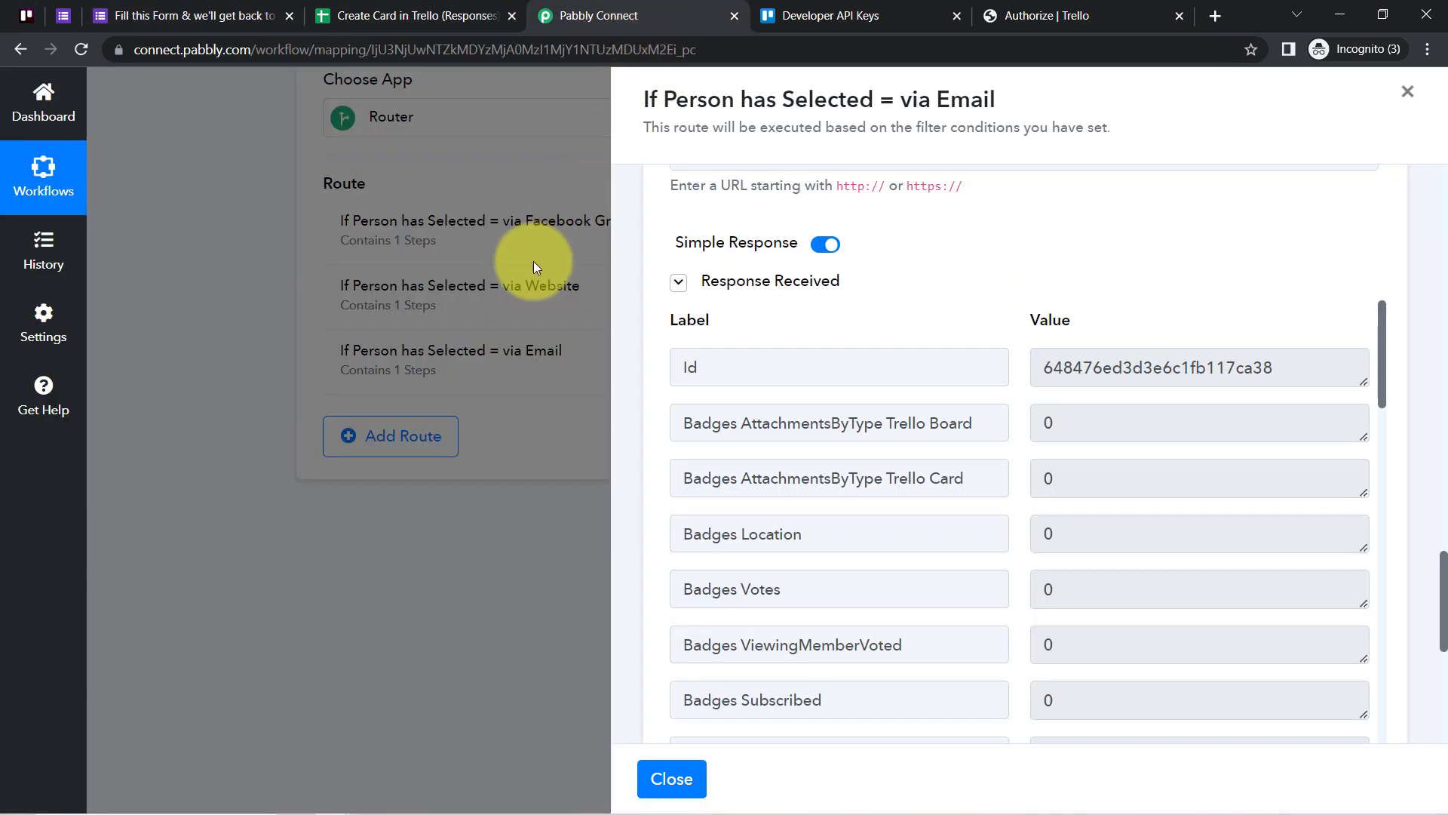
pyautogui.scroll(-10, 827, 629)
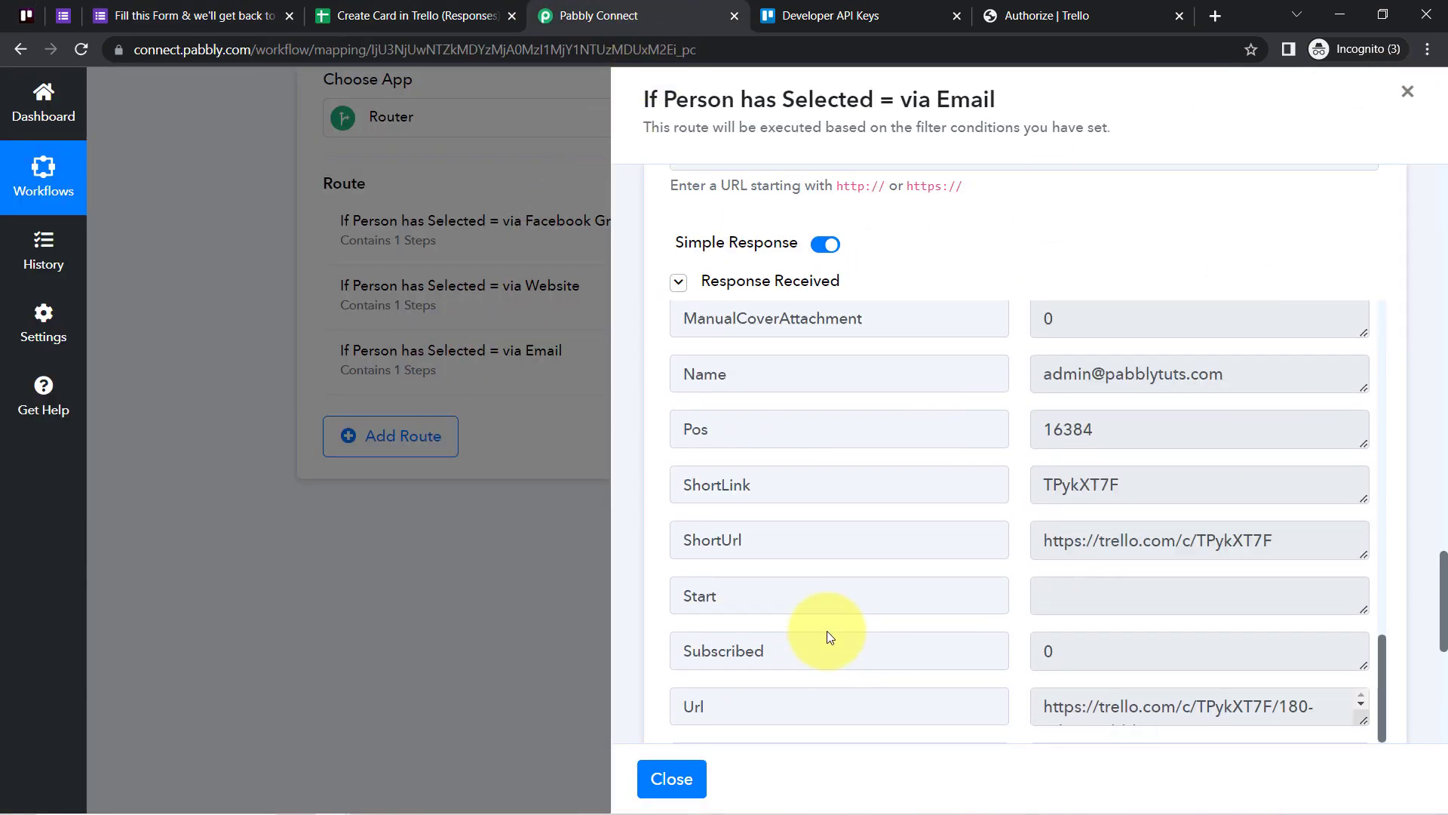
pyautogui.scroll(-4, 826, 631)
pyautogui.scroll(-6, 1138, 604)
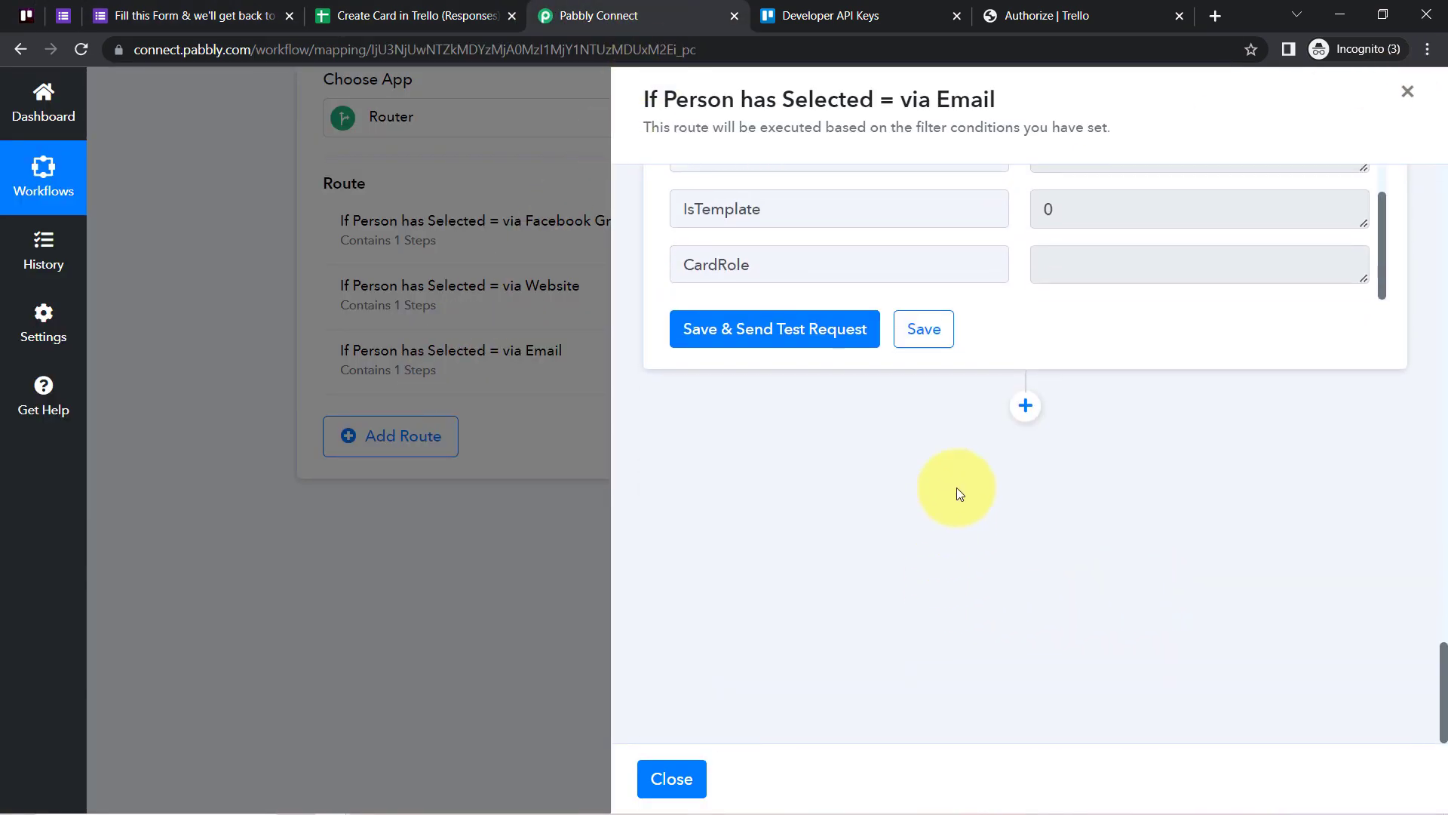
pyautogui.click(924, 332)
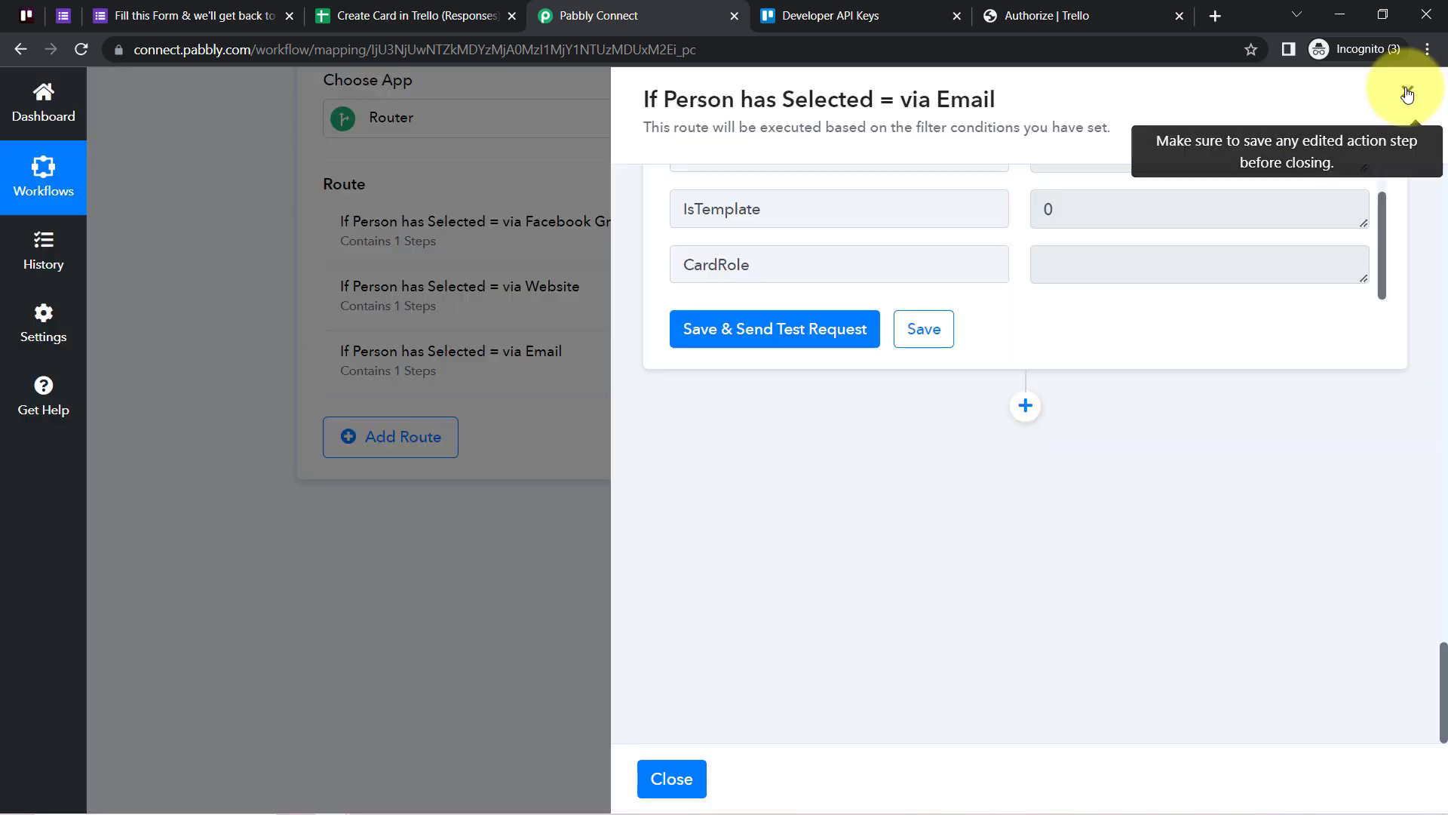
pyautogui.click(1408, 94)
# - Collapse the Google Forms trigger and review the workflow's overall structure, including the Router step and its three routes
pyautogui.scroll(4, 227, 467)
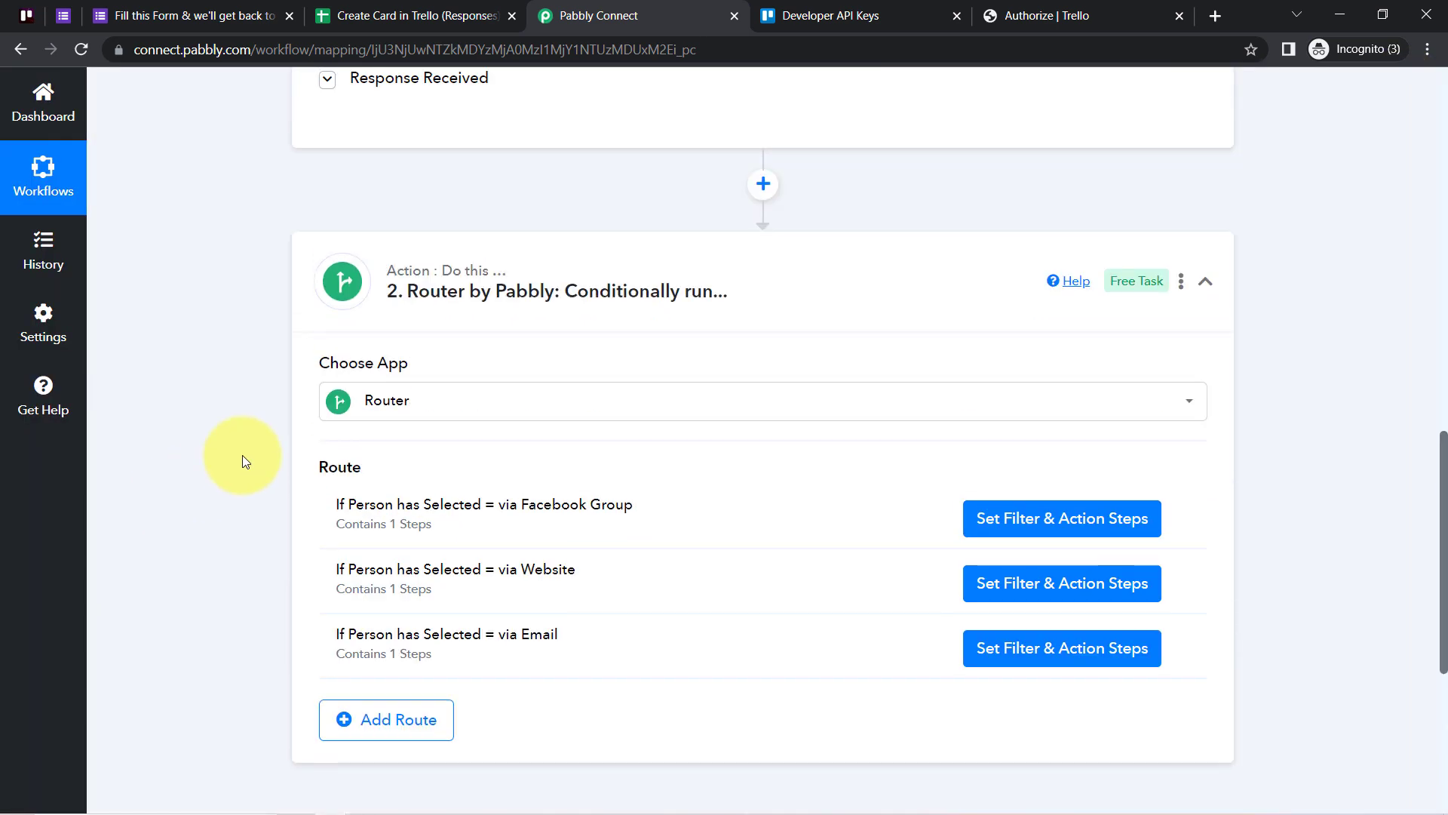
pyautogui.scroll(10, 242, 454)
pyautogui.click(441, 343)
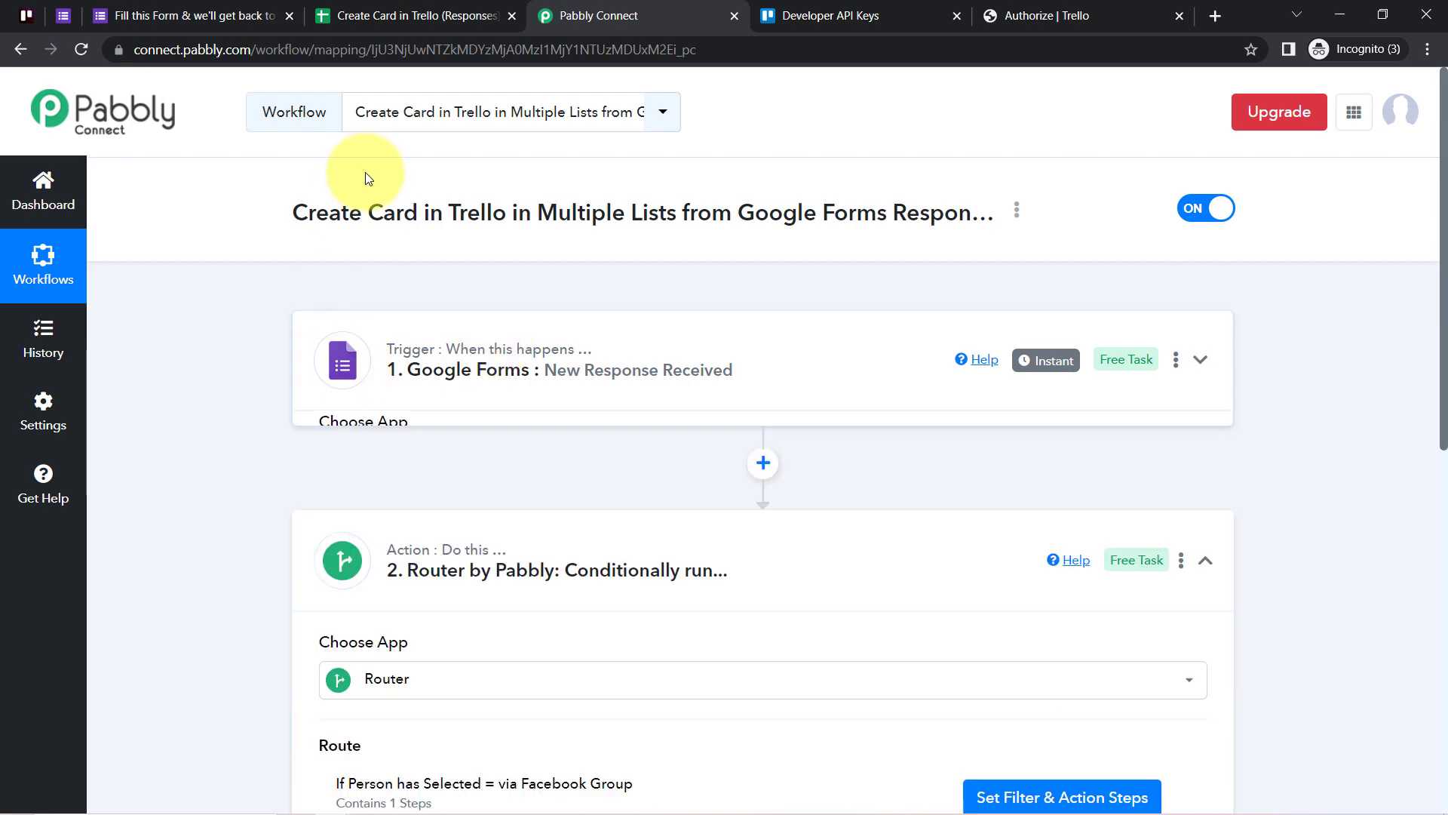
pyautogui.scroll(-5, 550, 375)
pyautogui.scroll(2, 526, 394)
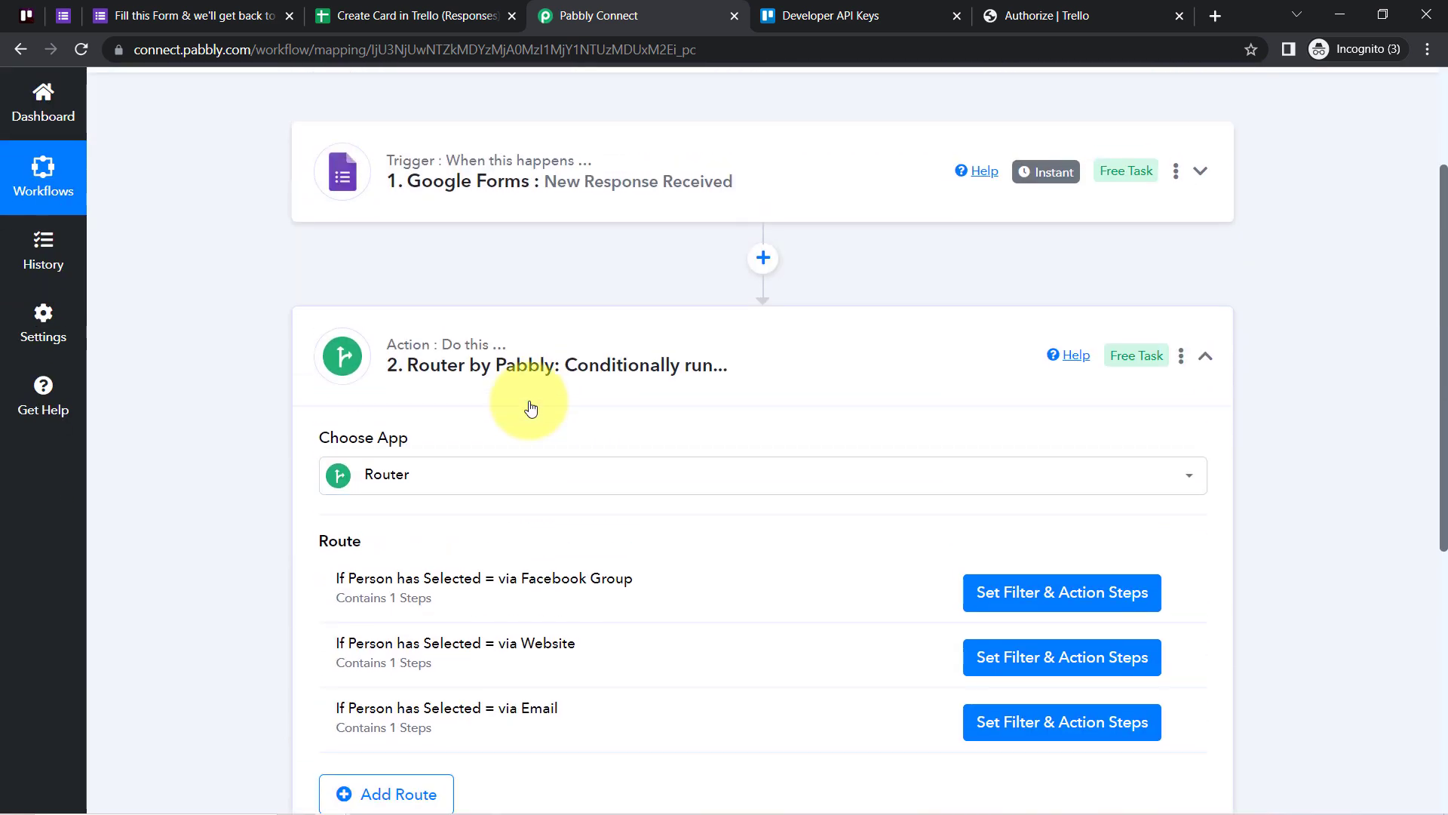
pyautogui.scroll(3, 528, 406)
pyautogui.scroll(-5, 453, 392)
pyautogui.scroll(5, 269, 372)
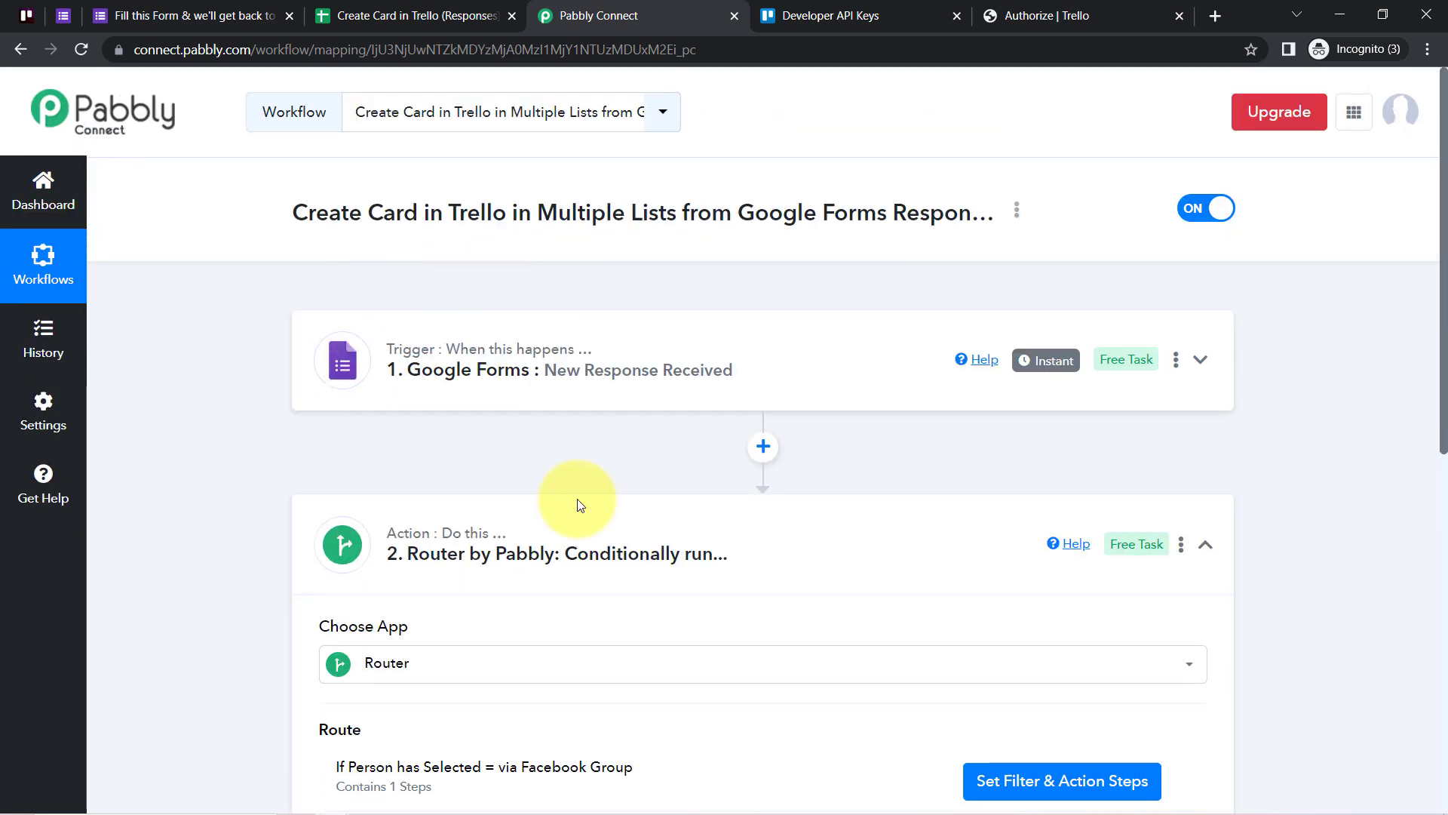
pyautogui.scroll(-1, 452, 339)
pyautogui.scroll(1, 491, 335)
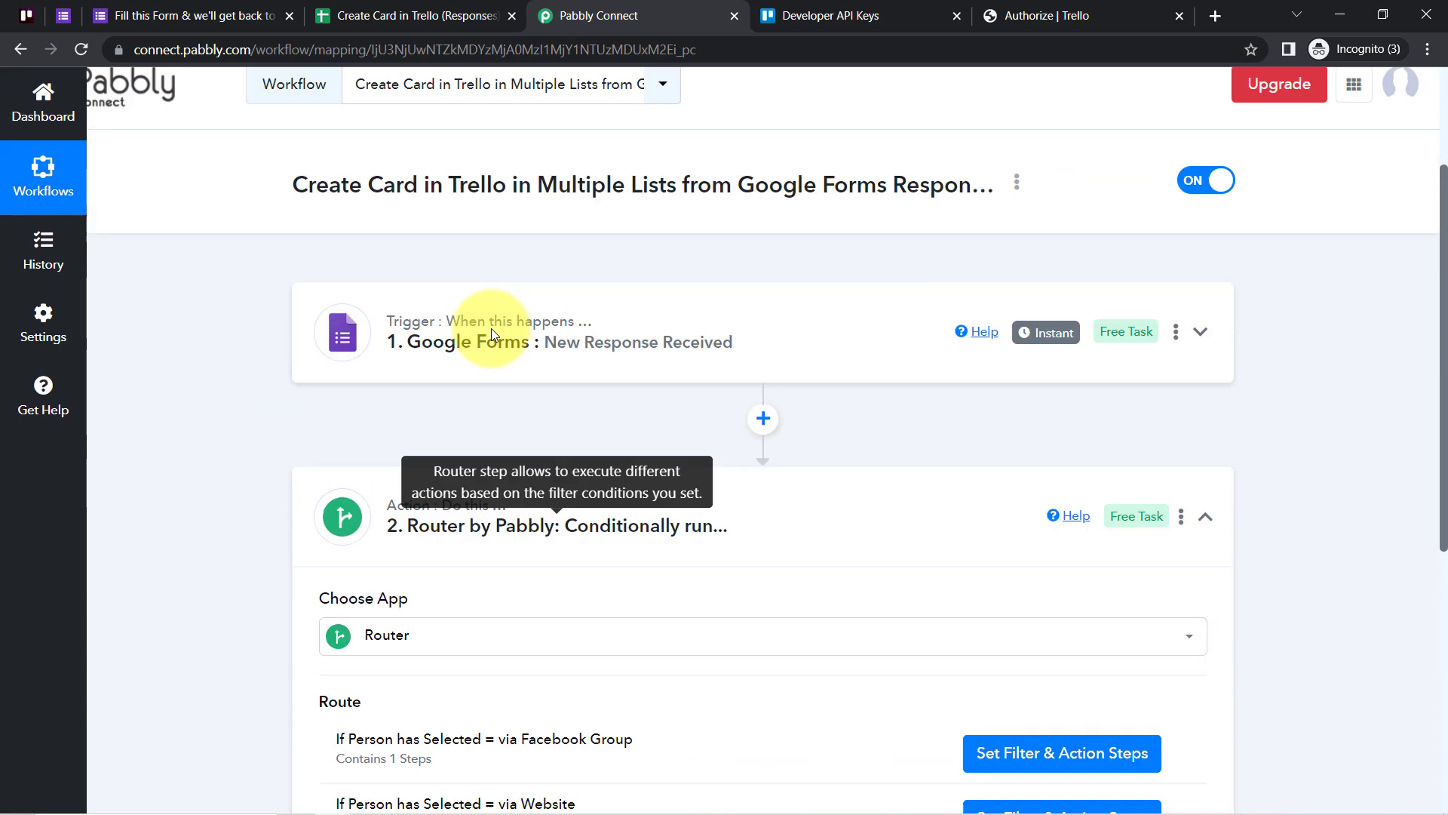
pyautogui.scroll(-7, 483, 324)
pyautogui.scroll(2, 502, 292)
pyautogui.scroll(-1, 517, 265)
pyautogui.scroll(2, 679, 242)
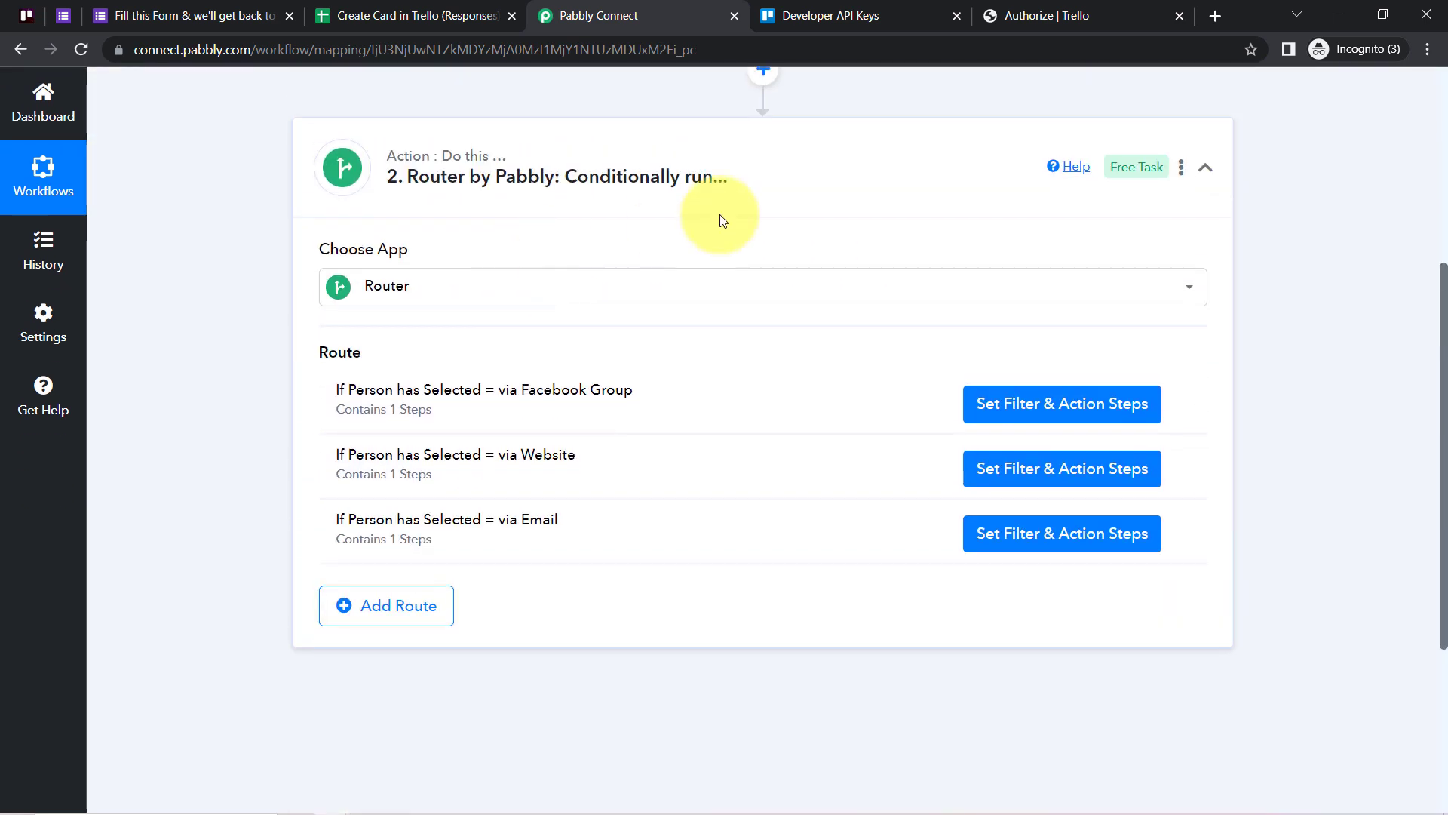
# - Open the workflow's sharing options, copy its share link and close the dialog
pyautogui.scroll(5, 724, 233)
pyautogui.click(1017, 213)
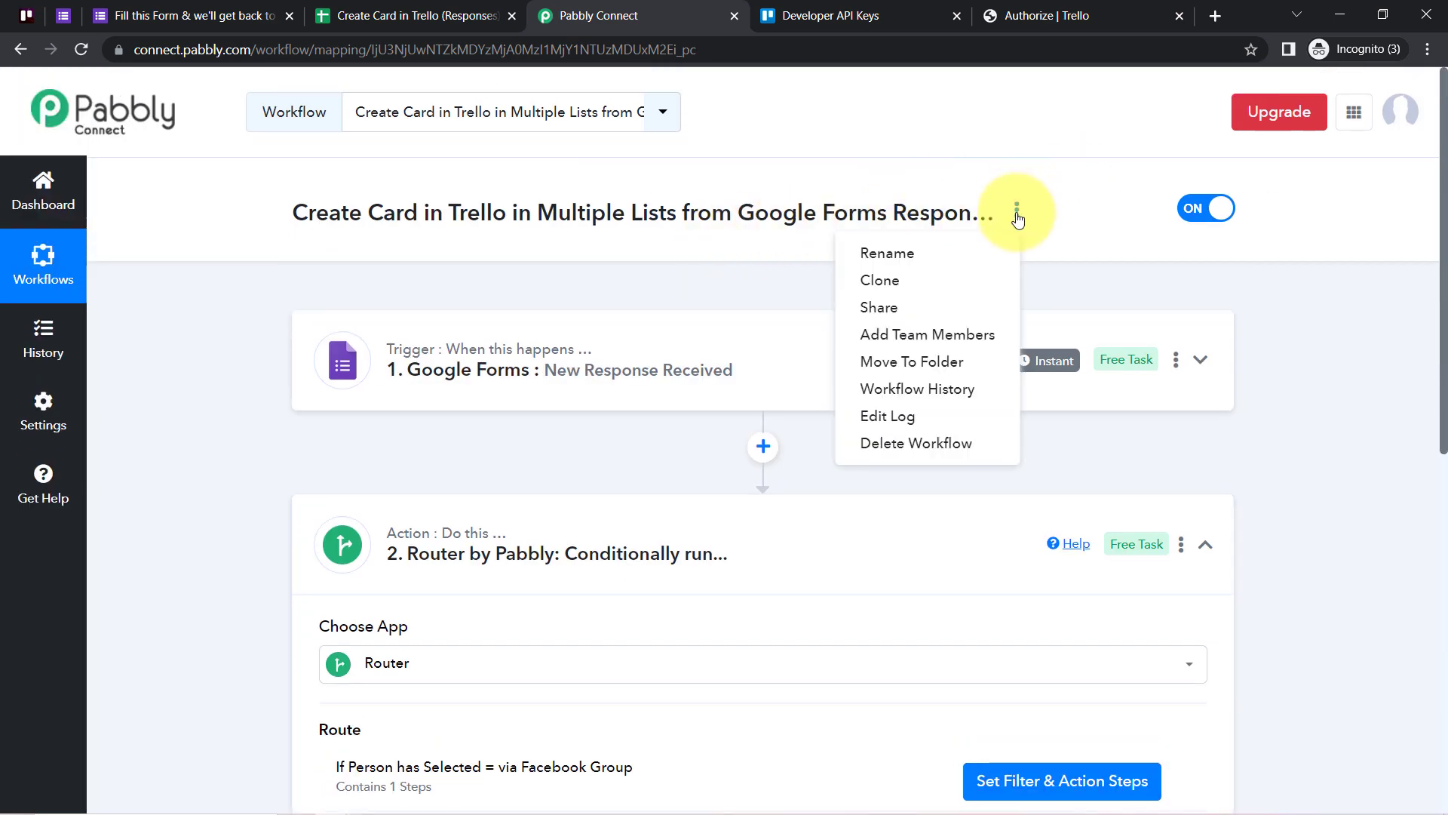
pyautogui.click(912, 307)
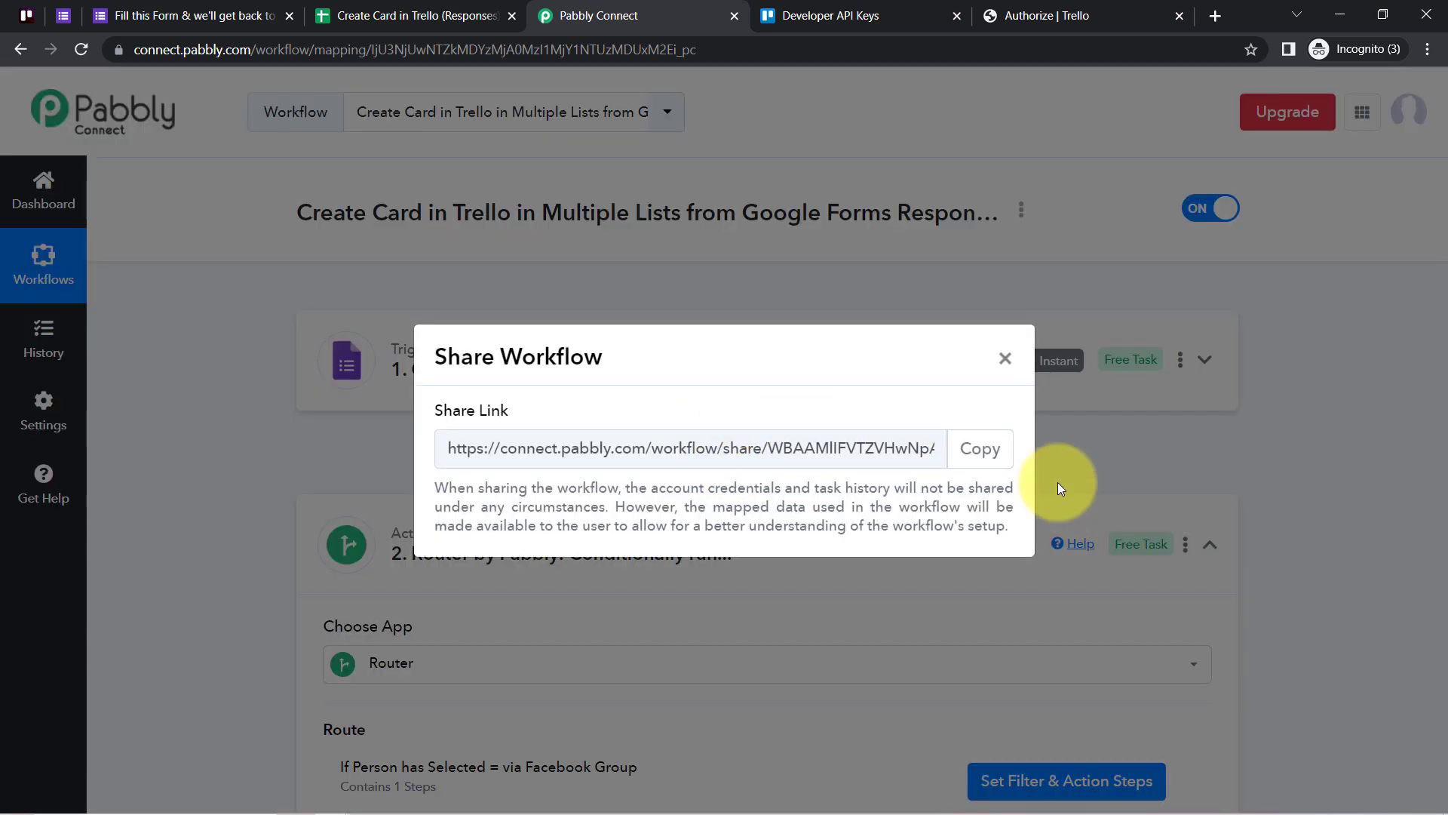
pyautogui.click(979, 448)
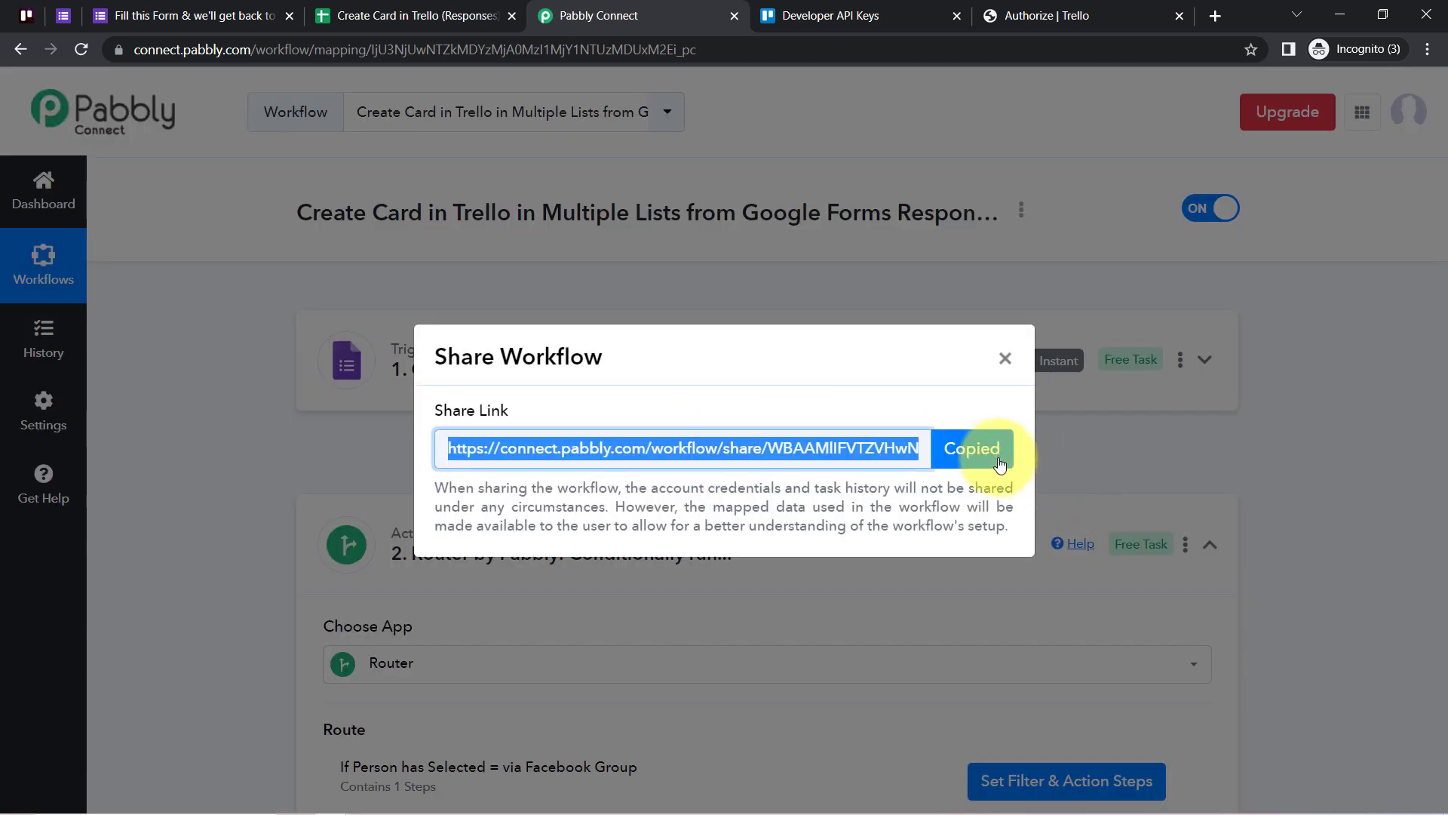
pyautogui.click(1004, 359)
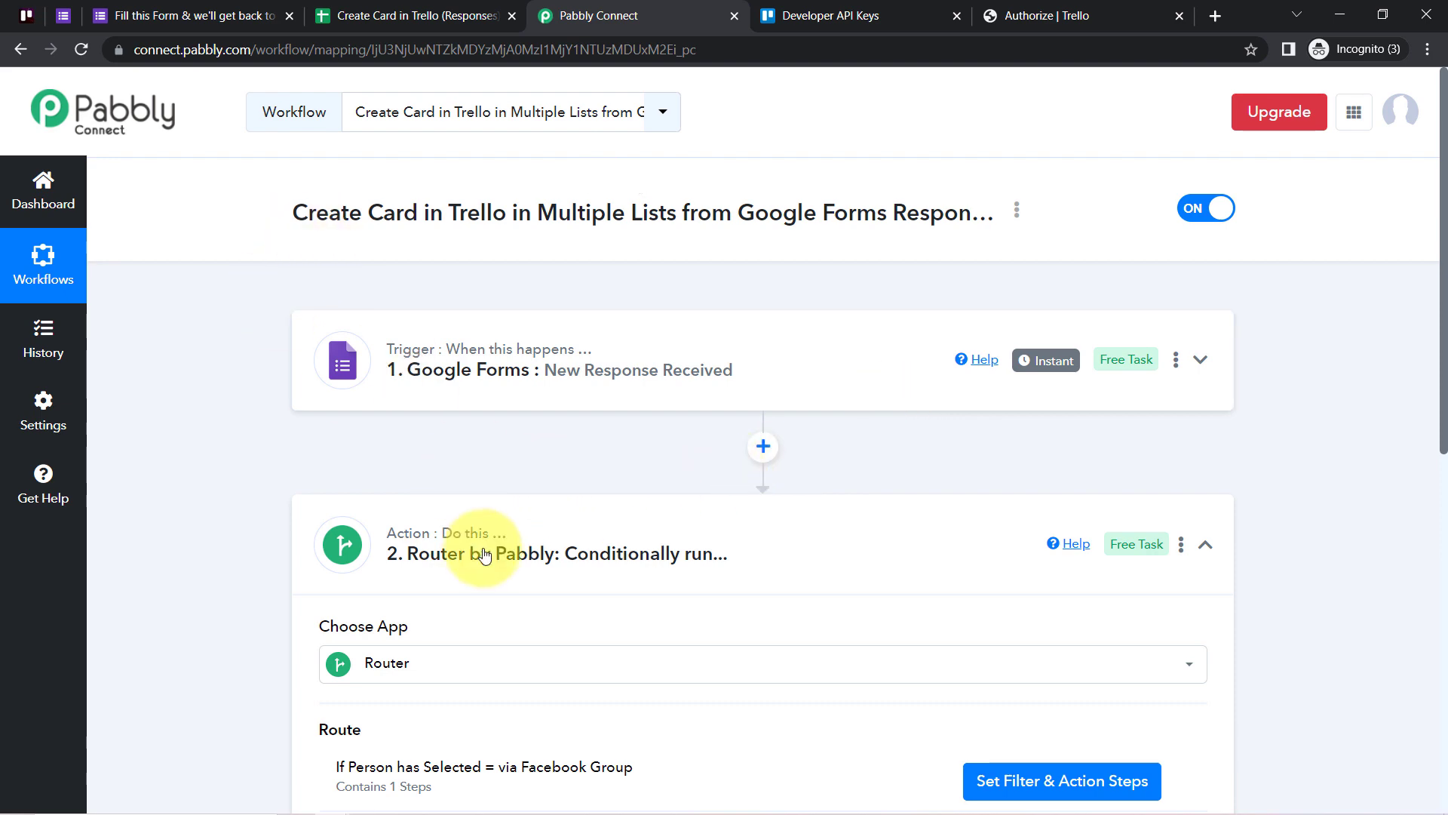
pyautogui.scroll(-4, 483, 547)
pyautogui.scroll(4, 483, 551)
pyautogui.scroll(-5, 483, 551)
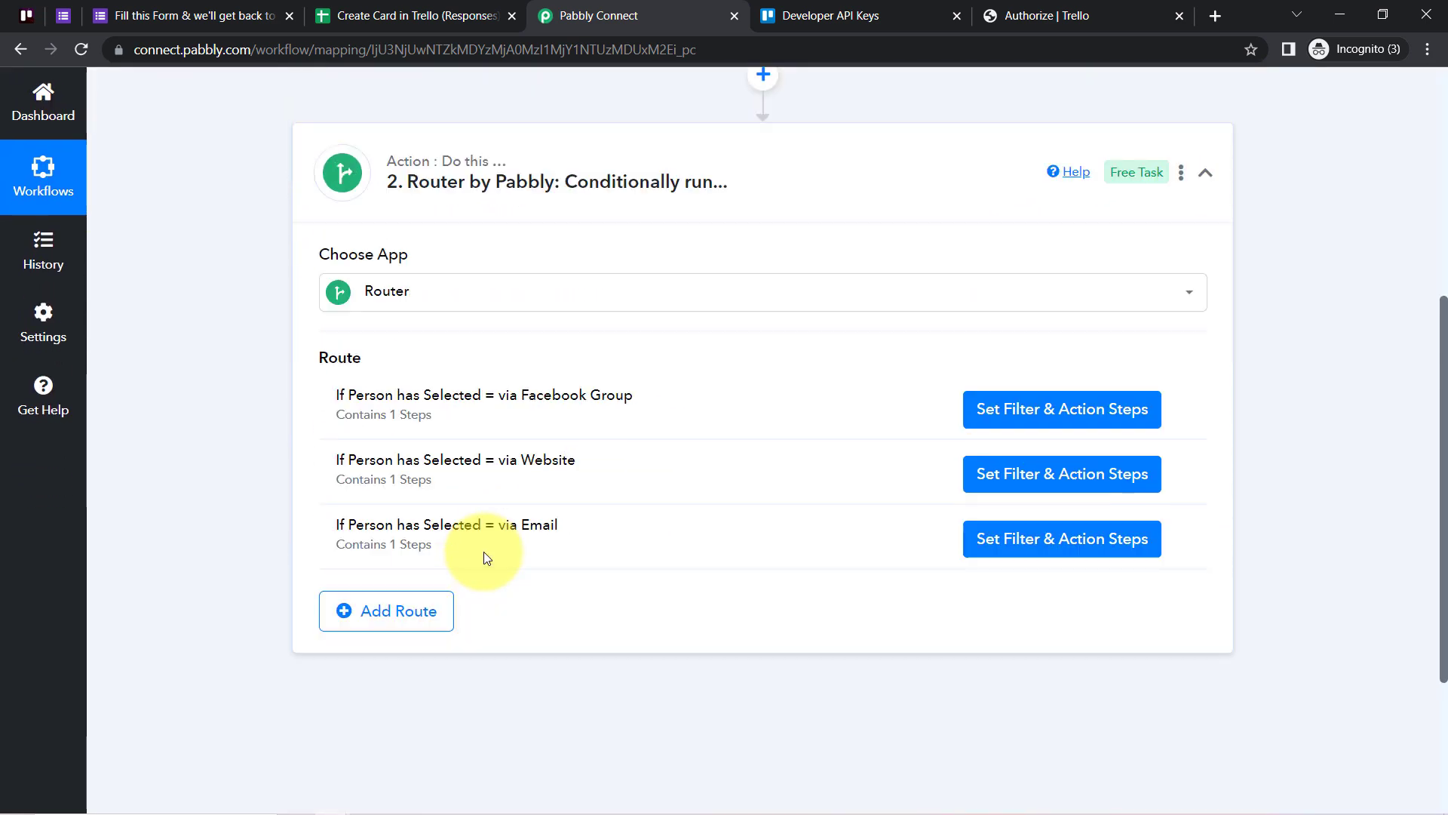
pyautogui.scroll(4, 483, 551)
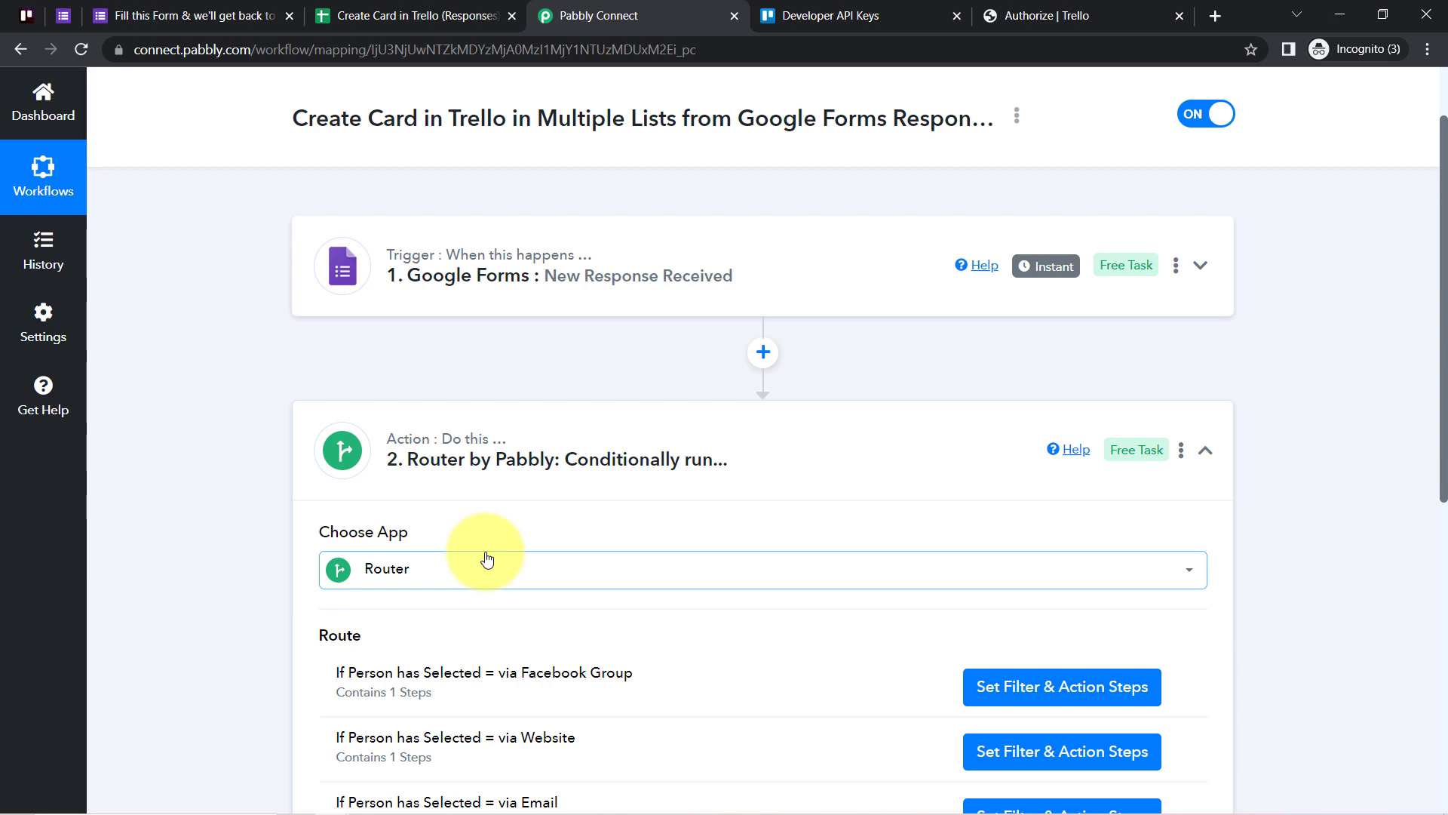